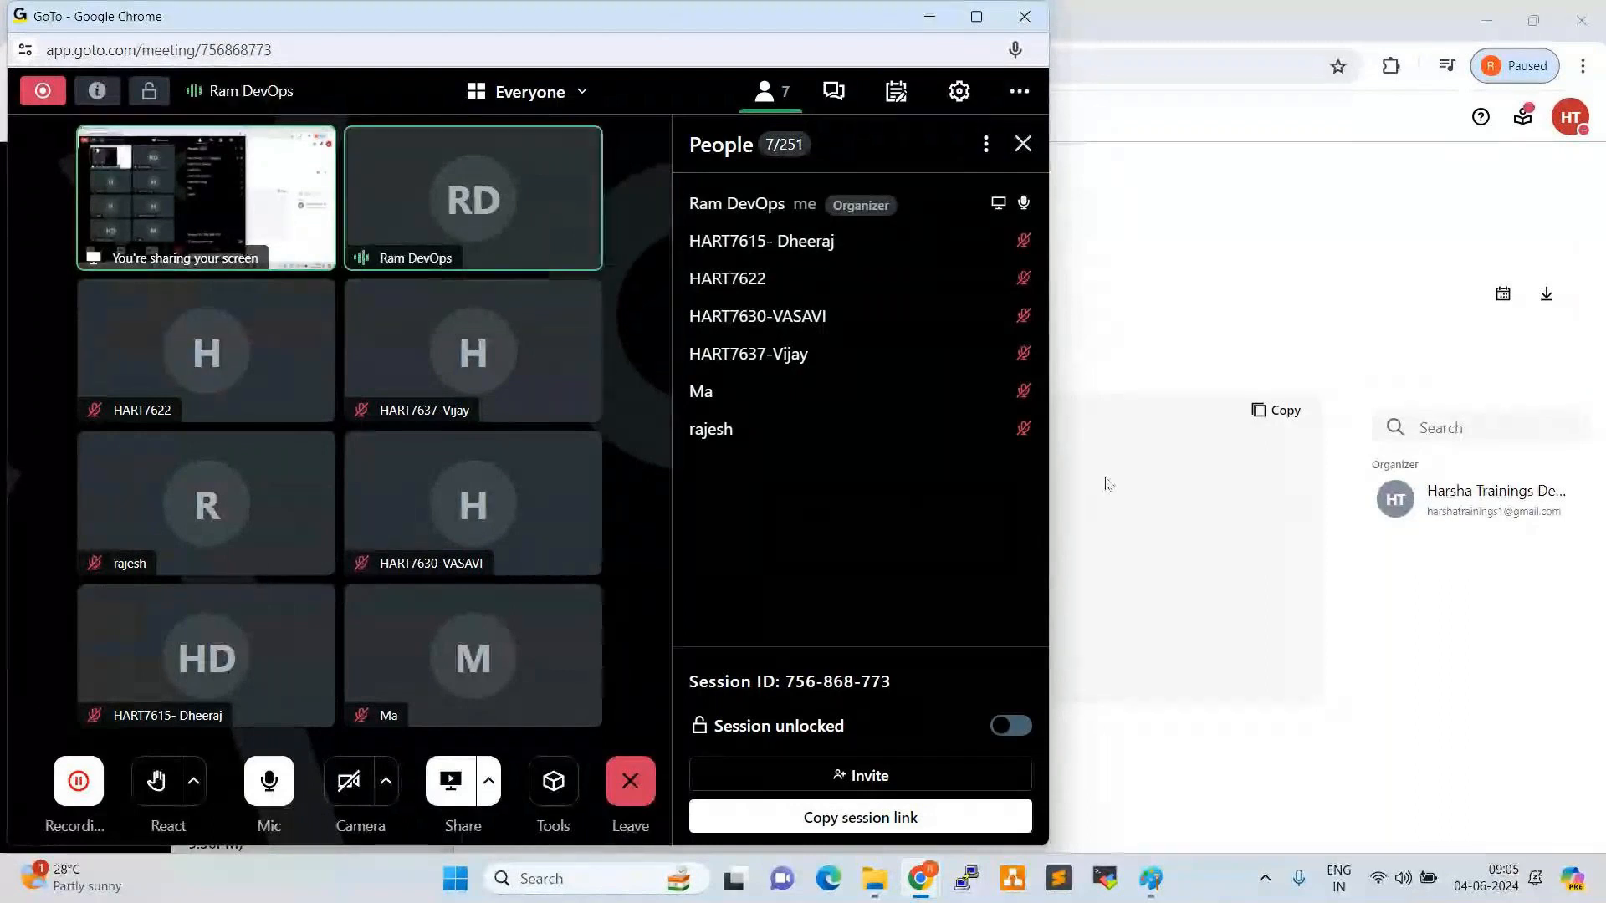
# Minimize the meeting window, replace the RDS browser tab with a fresh AWS console session, and open the RDS databases list
pyautogui.click(931, 18)
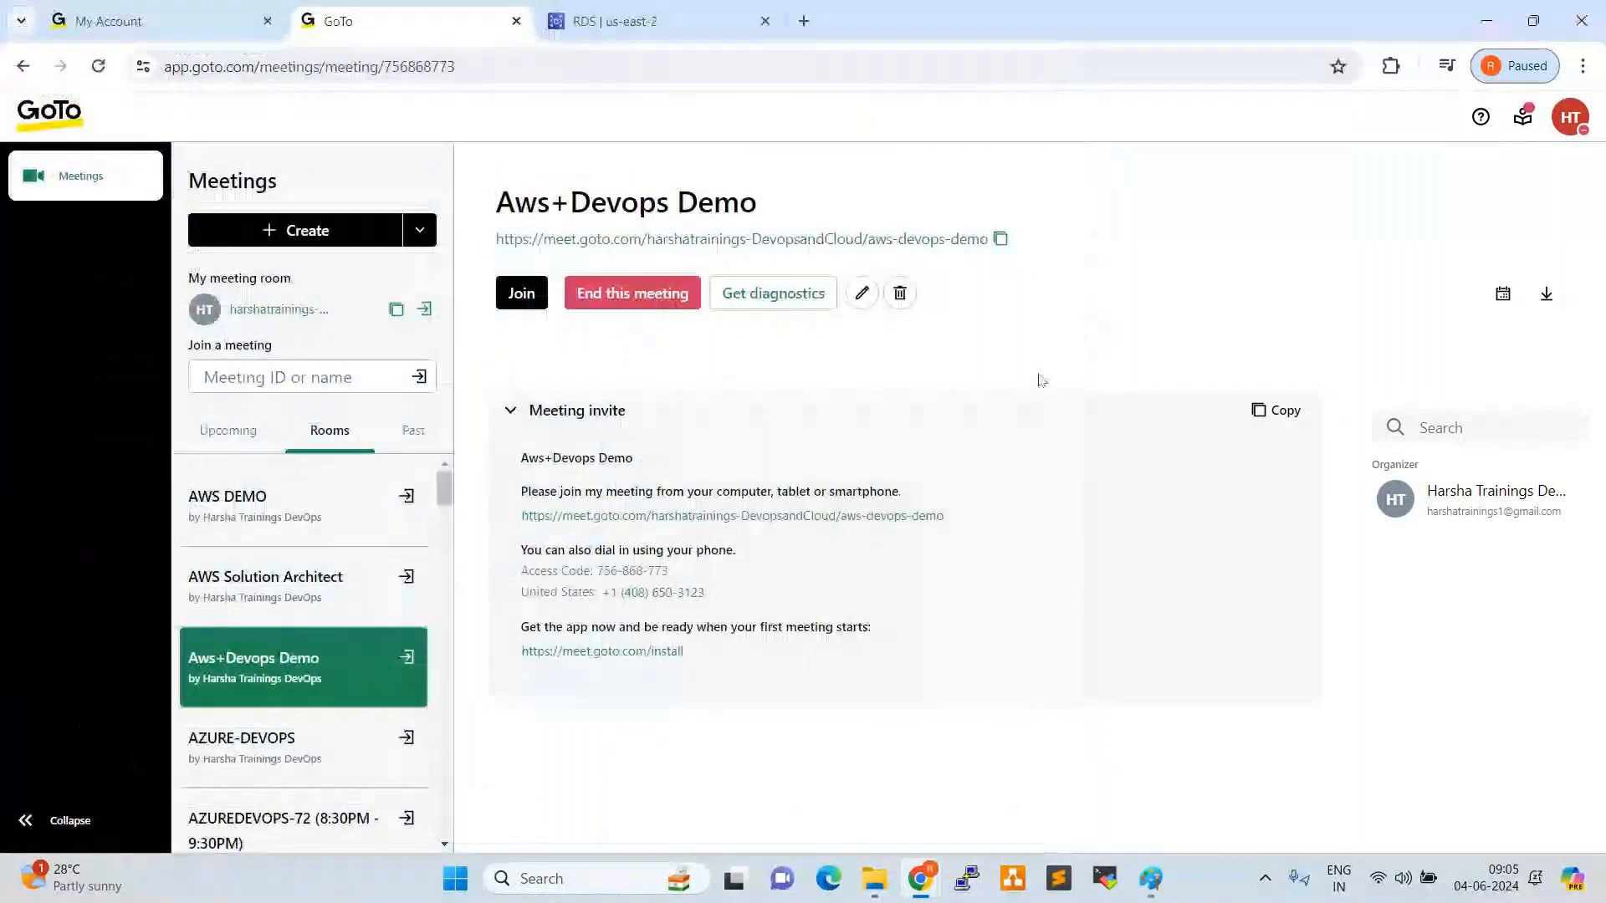
pyautogui.click(764, 22)
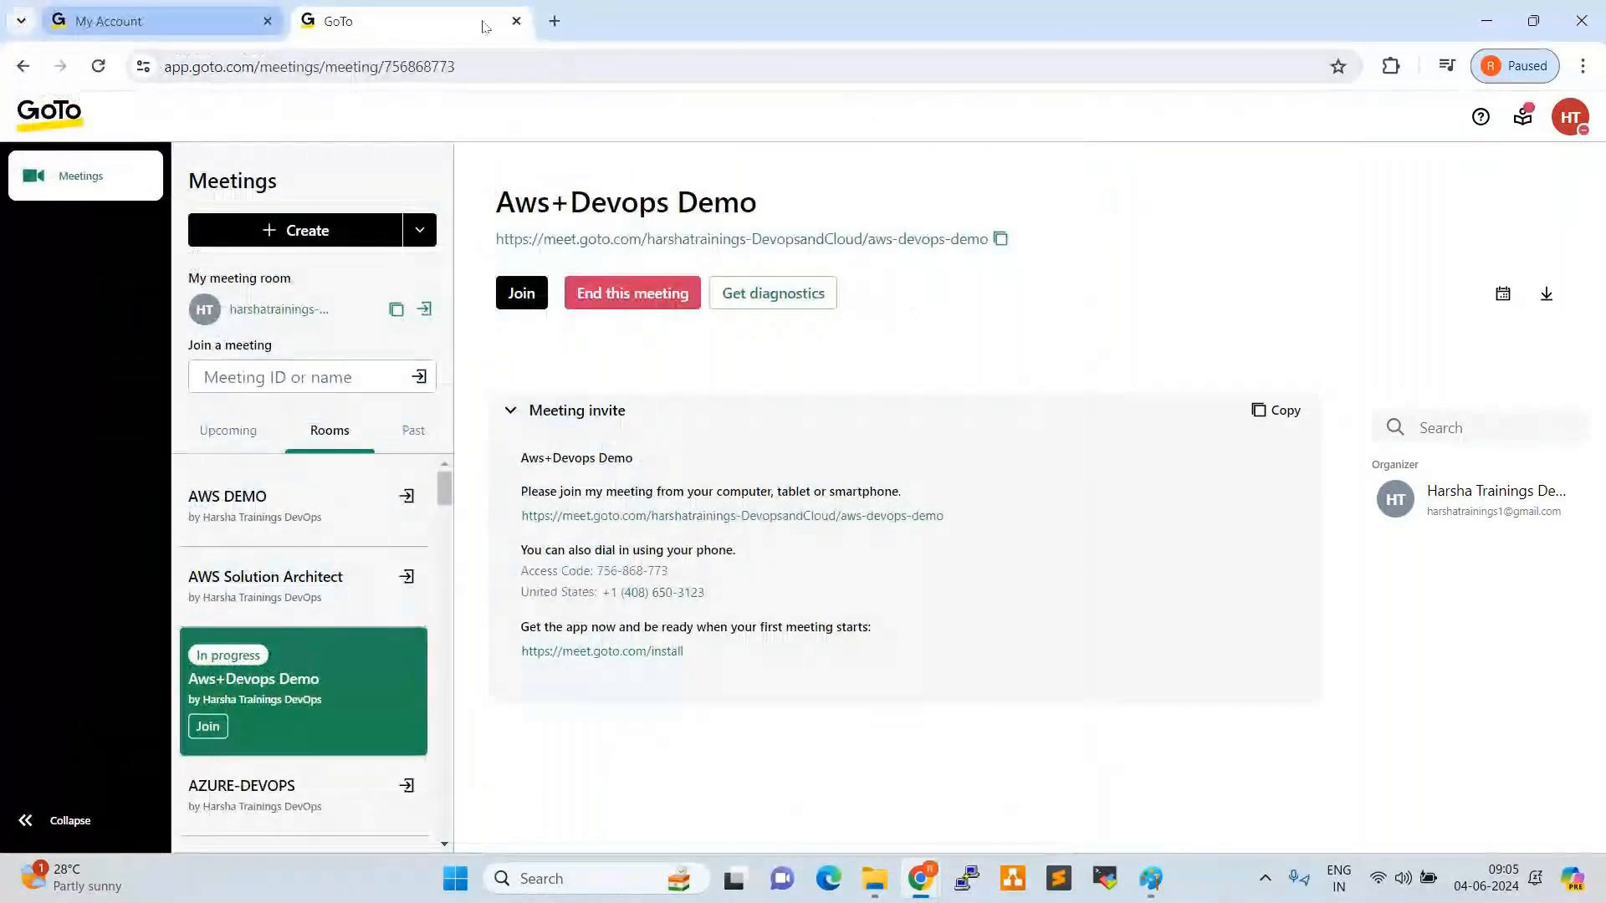
pyautogui.click(553, 22)
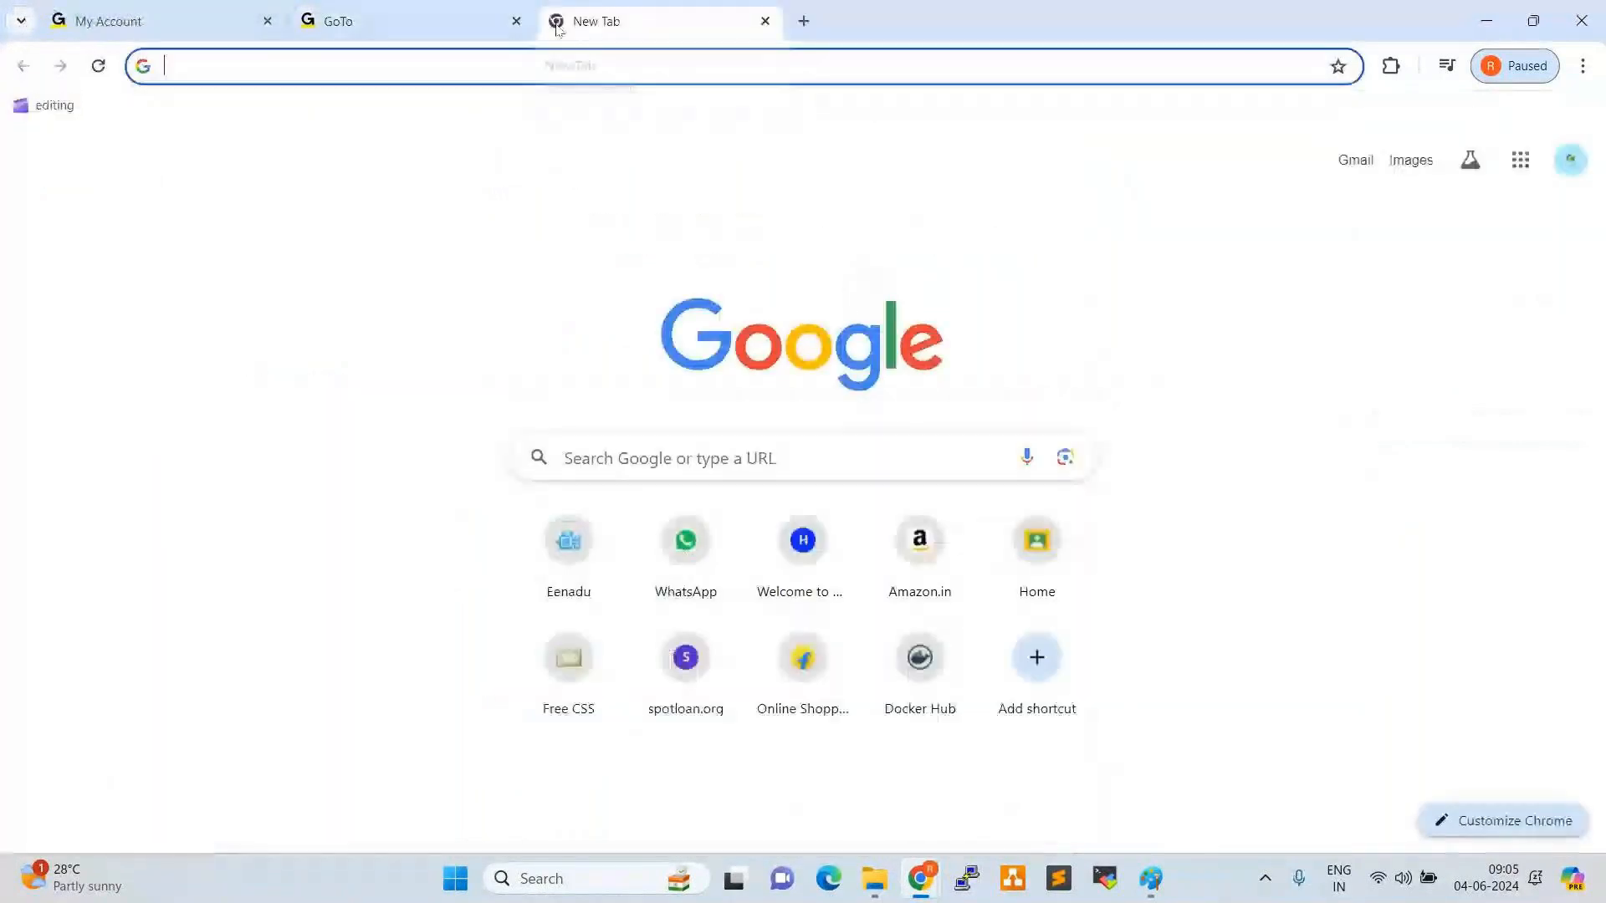
pyautogui.write('aws')
pyautogui.press('Return')
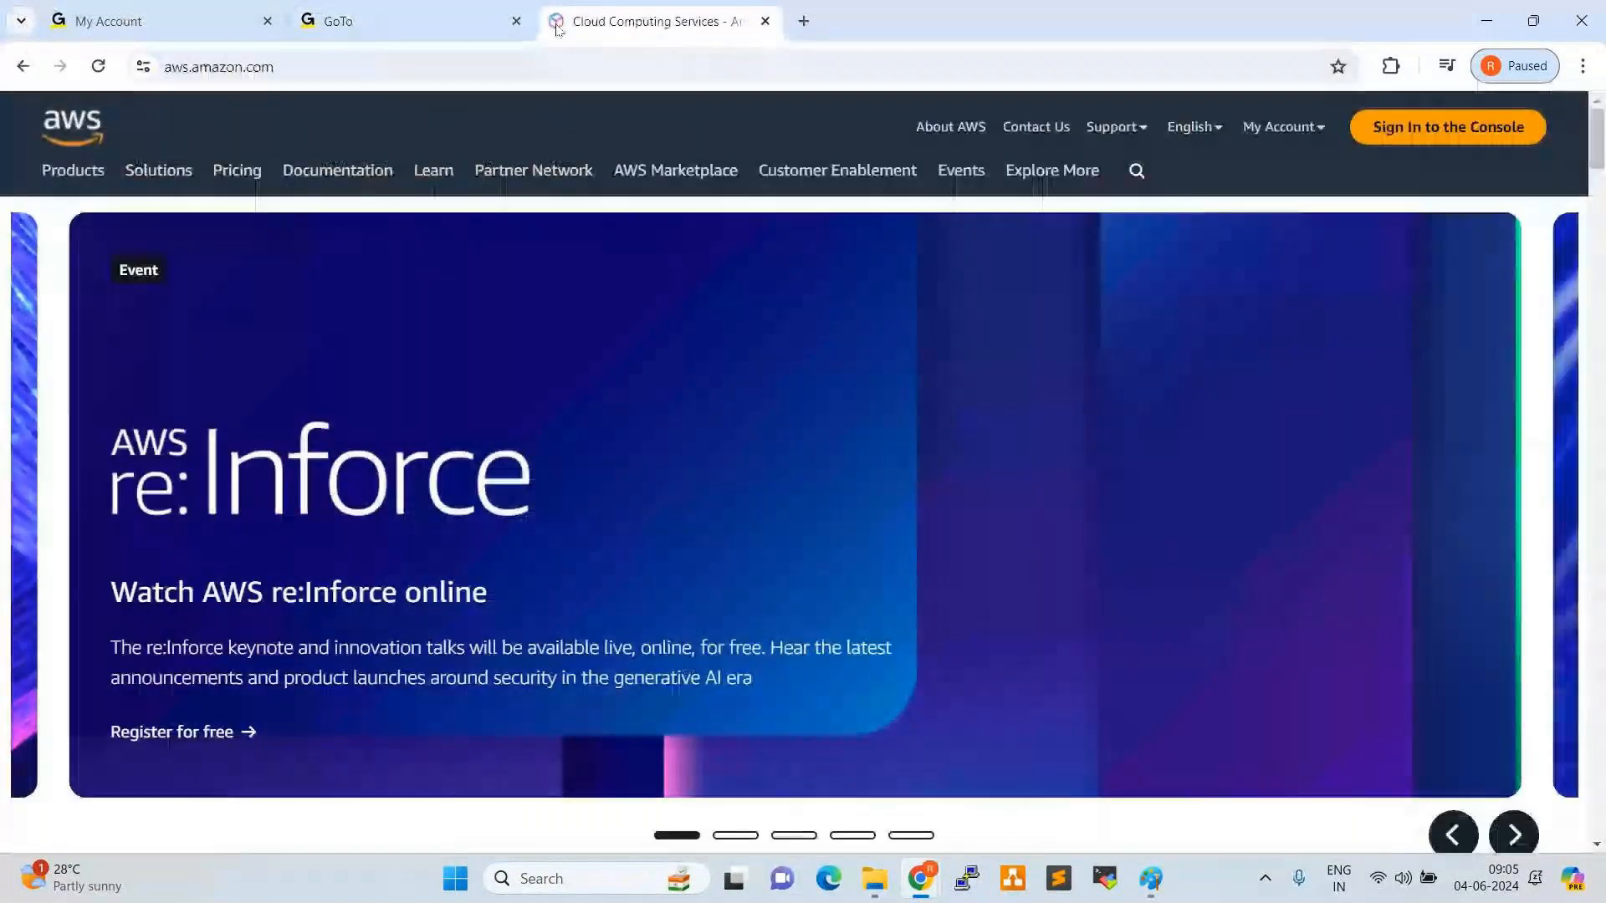
pyautogui.click(1453, 122)
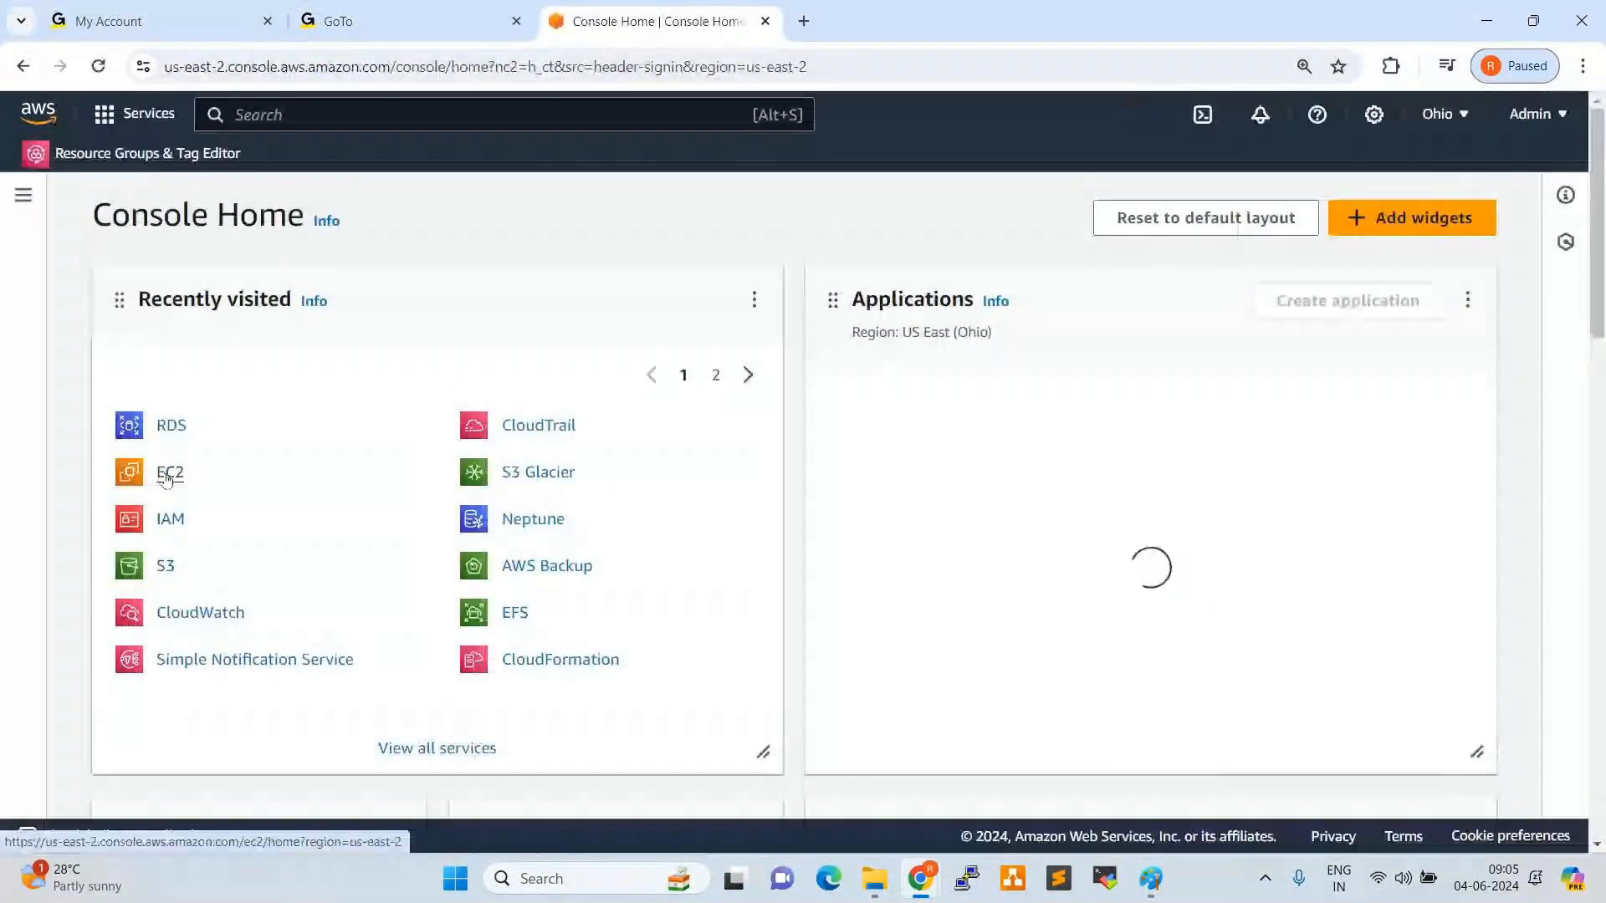
pyautogui.click(171, 427)
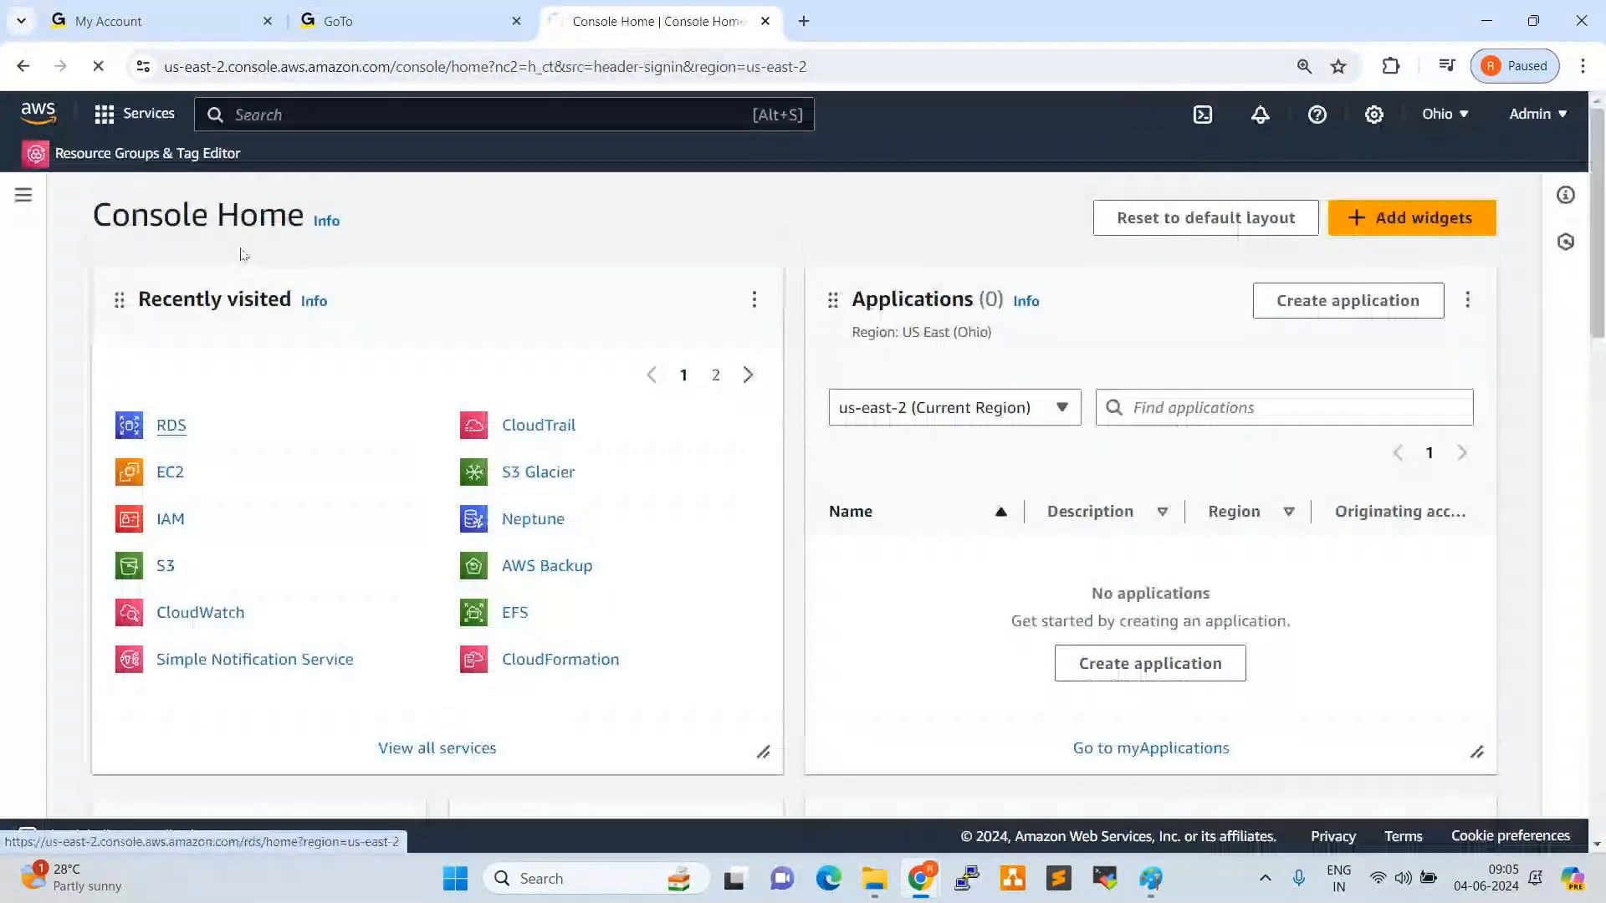
pyautogui.click(74, 313)
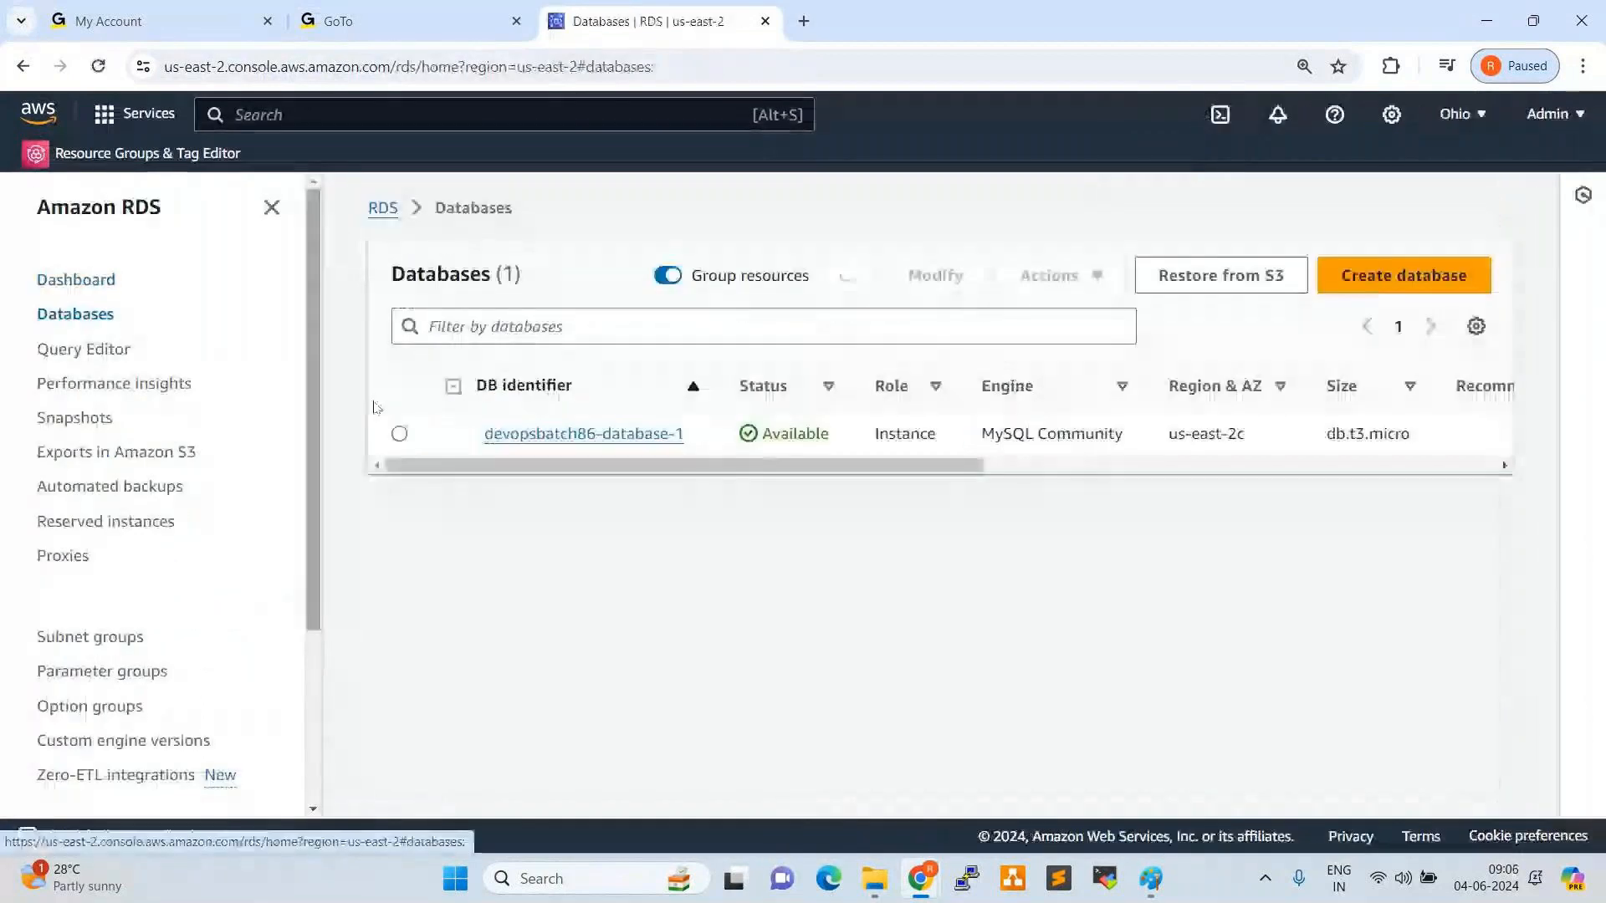
# Delete the devopsbatch86-database-1 instance, keeping the final snapshot and automated backups enabled and confirming with "delete me"
pyautogui.click(399, 433)
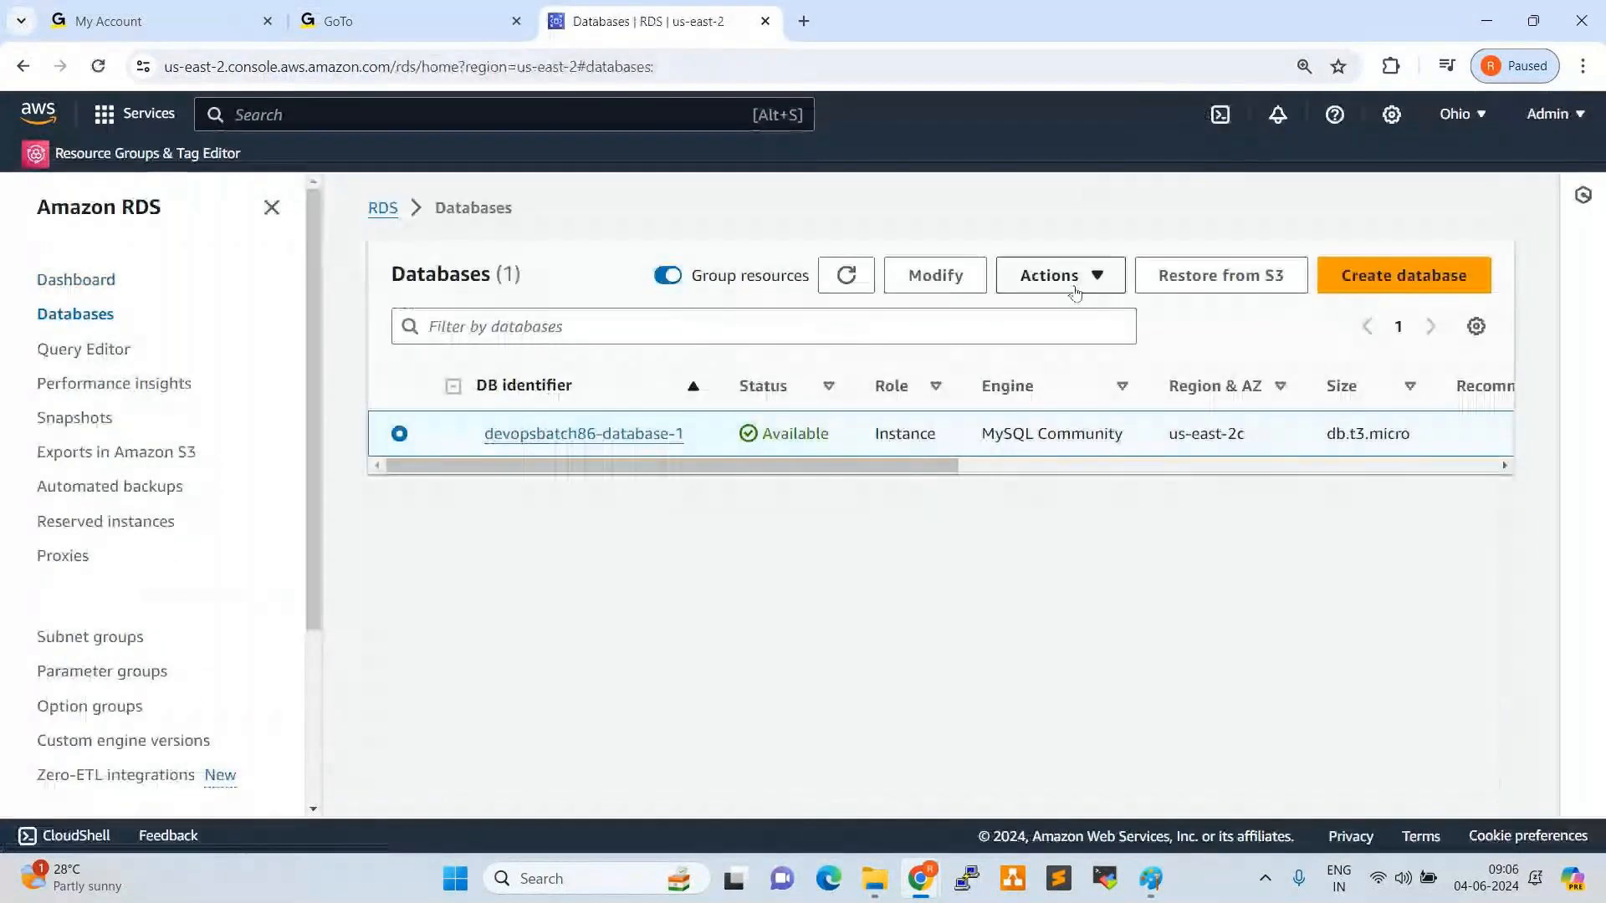
pyautogui.click(1075, 289)
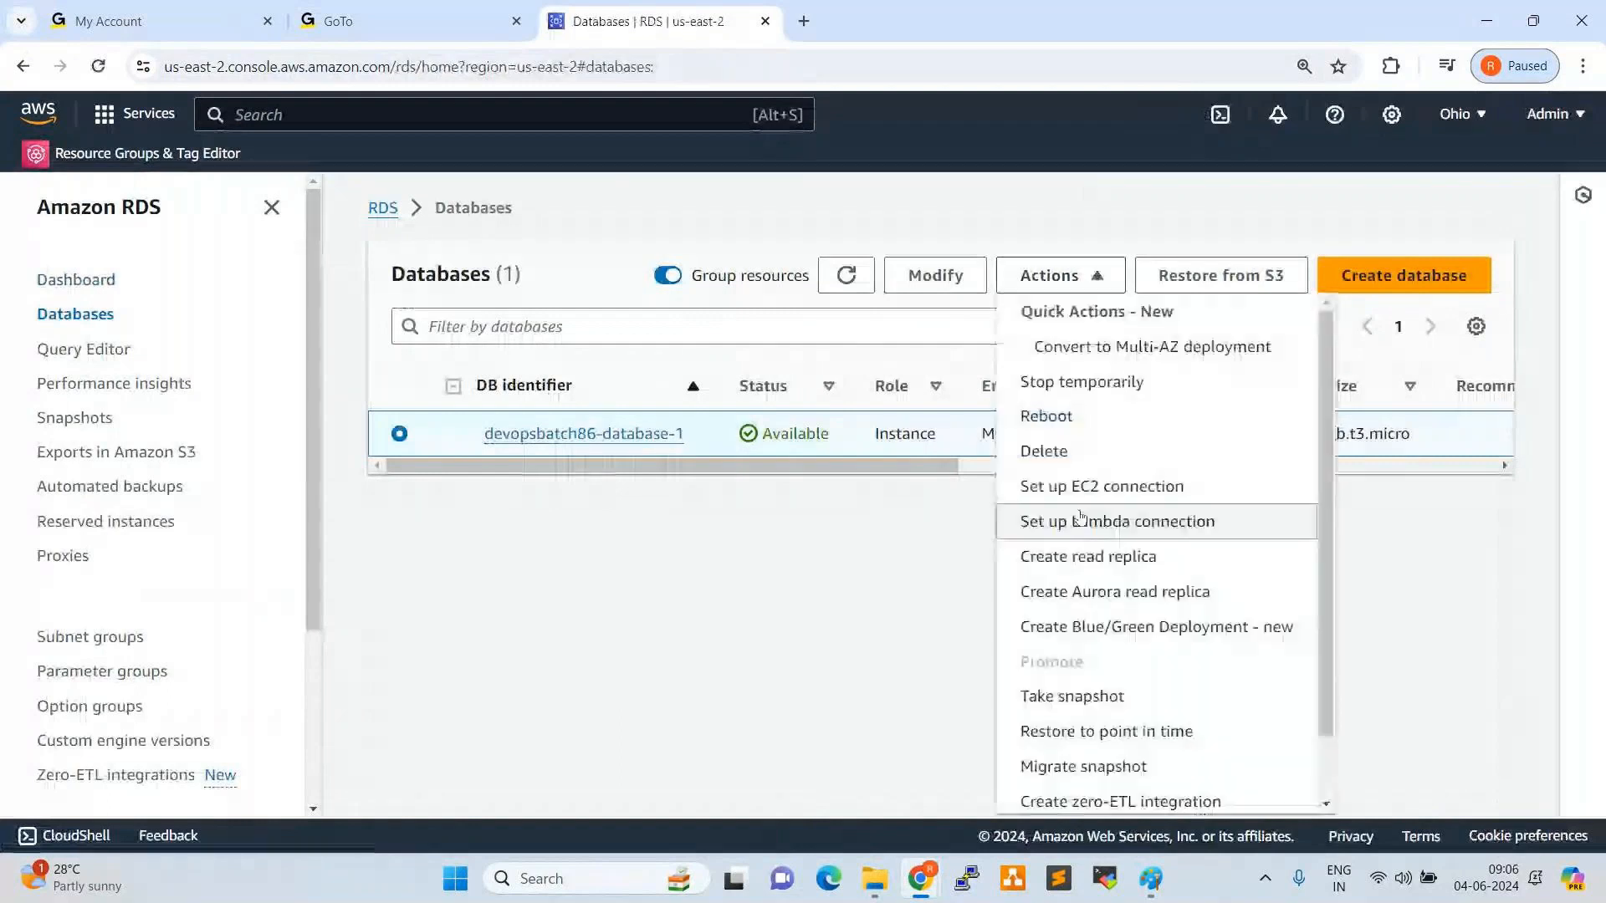
pyautogui.click(1043, 451)
pyautogui.scroll(-2, 743, 674)
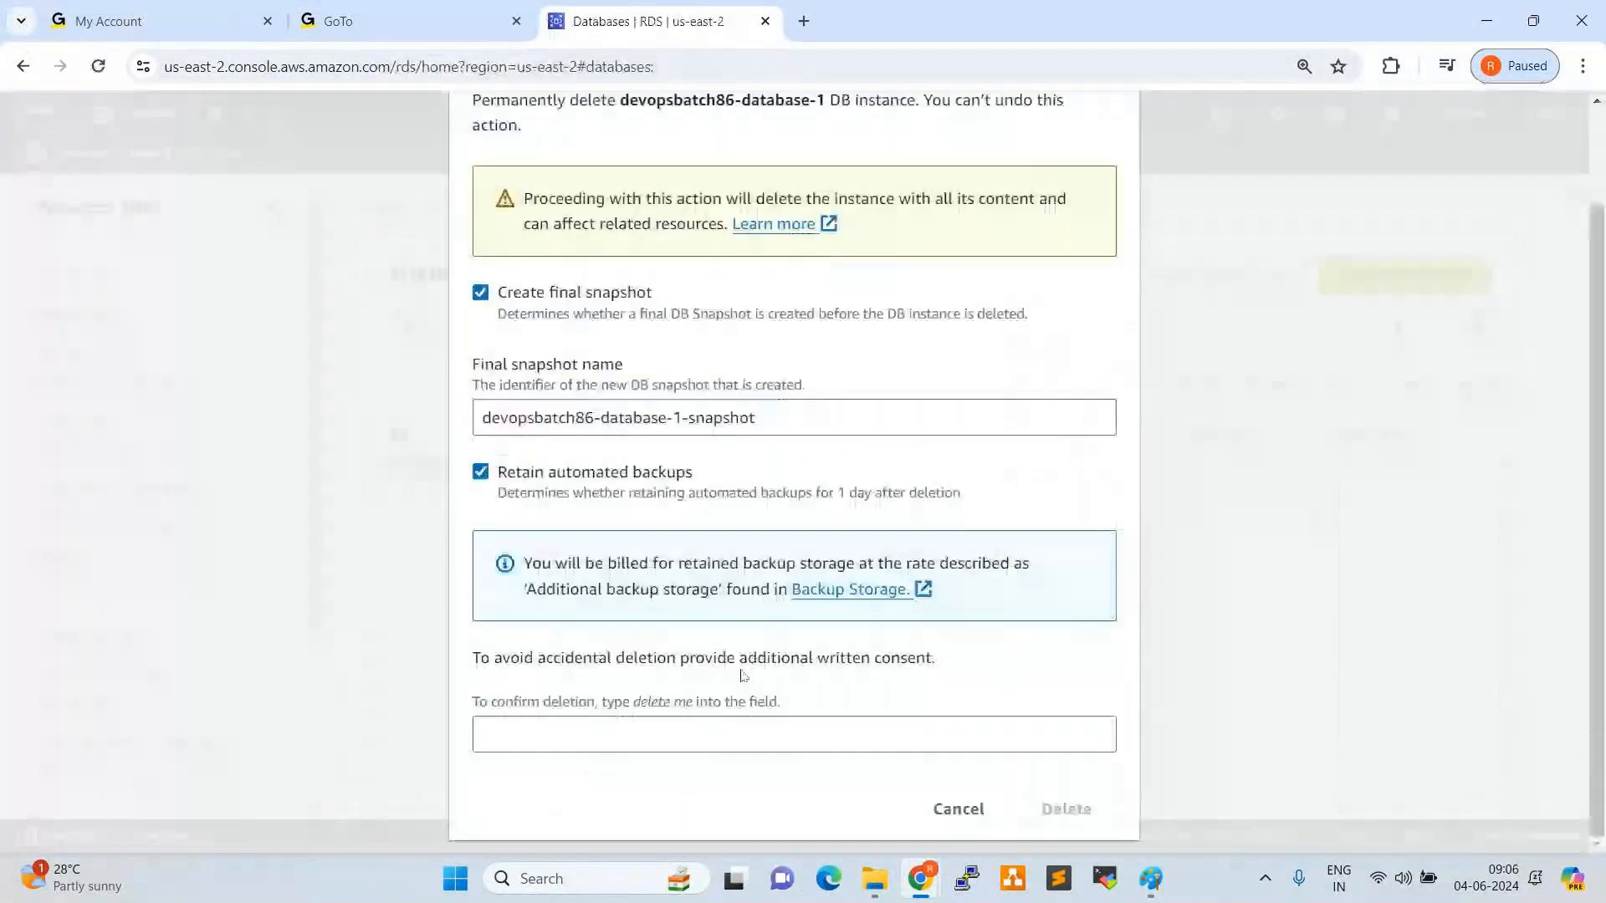
pyautogui.moveTo(633, 702); pyautogui.dragTo(690, 702)
pyautogui.hotkey('ctrl', 'c')
pyautogui.click(674, 734)
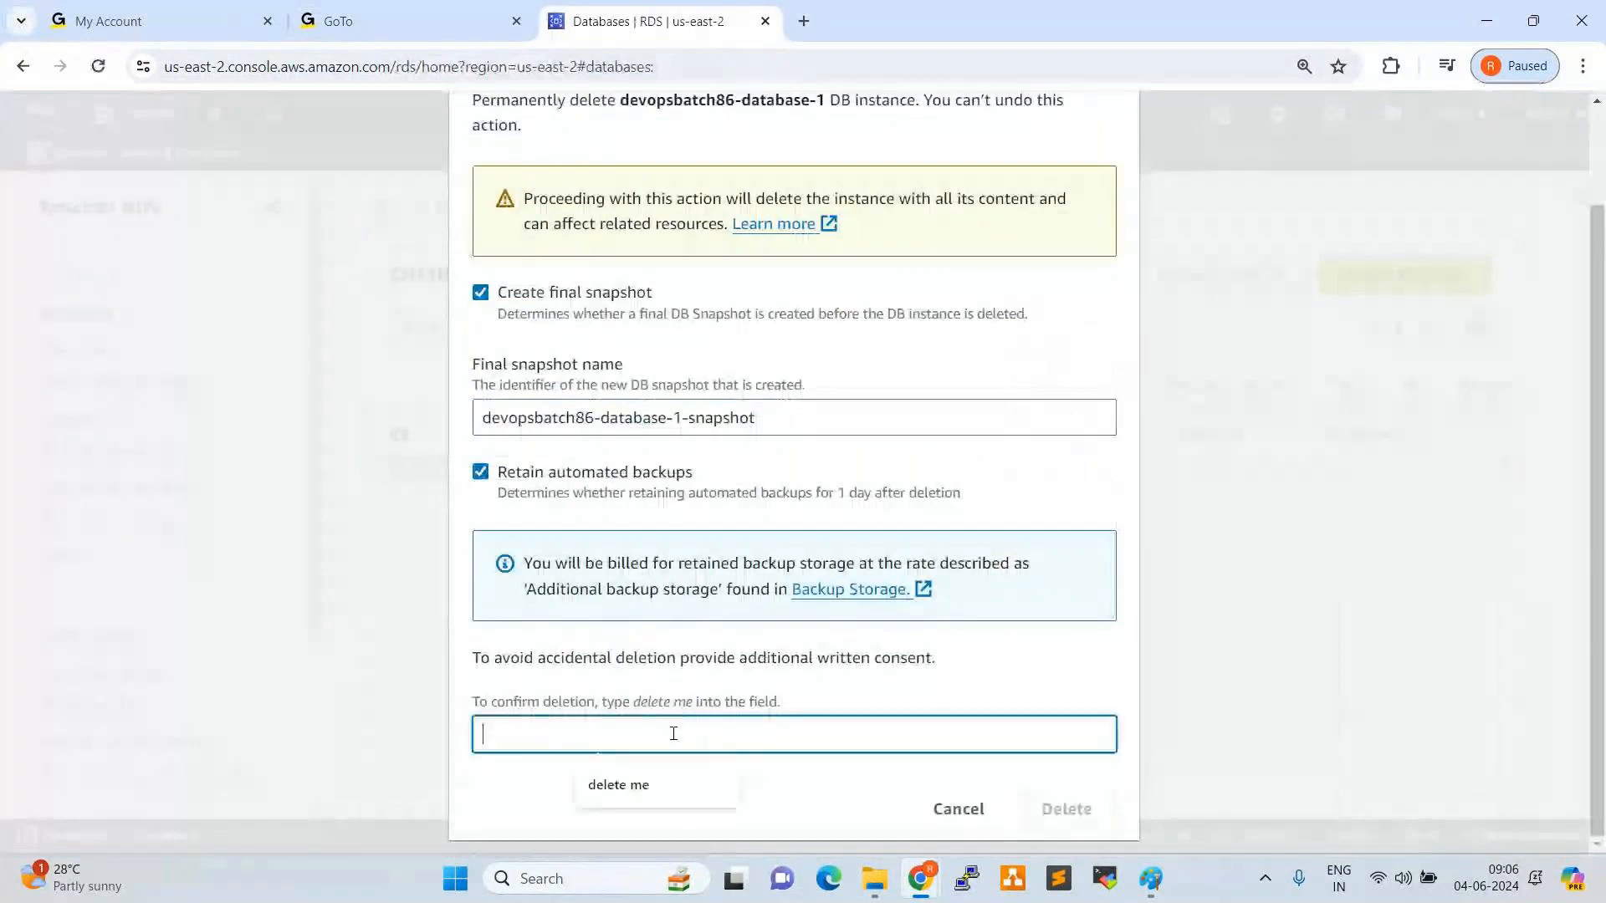
pyautogui.hotkey('ctrl', 'v')
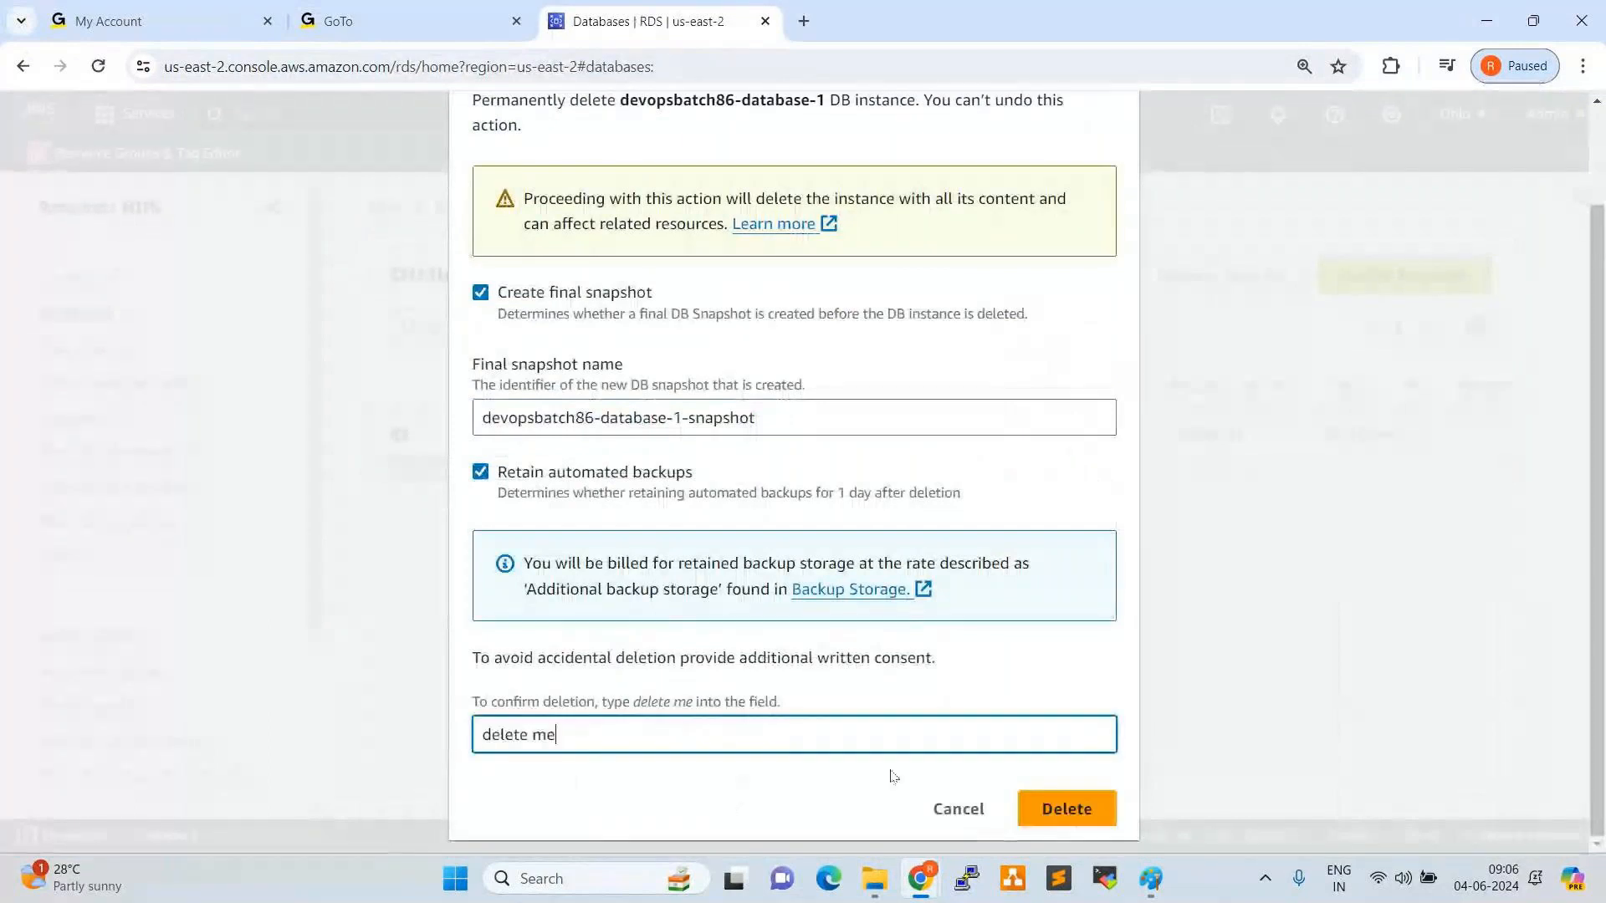
pyautogui.click(1058, 808)
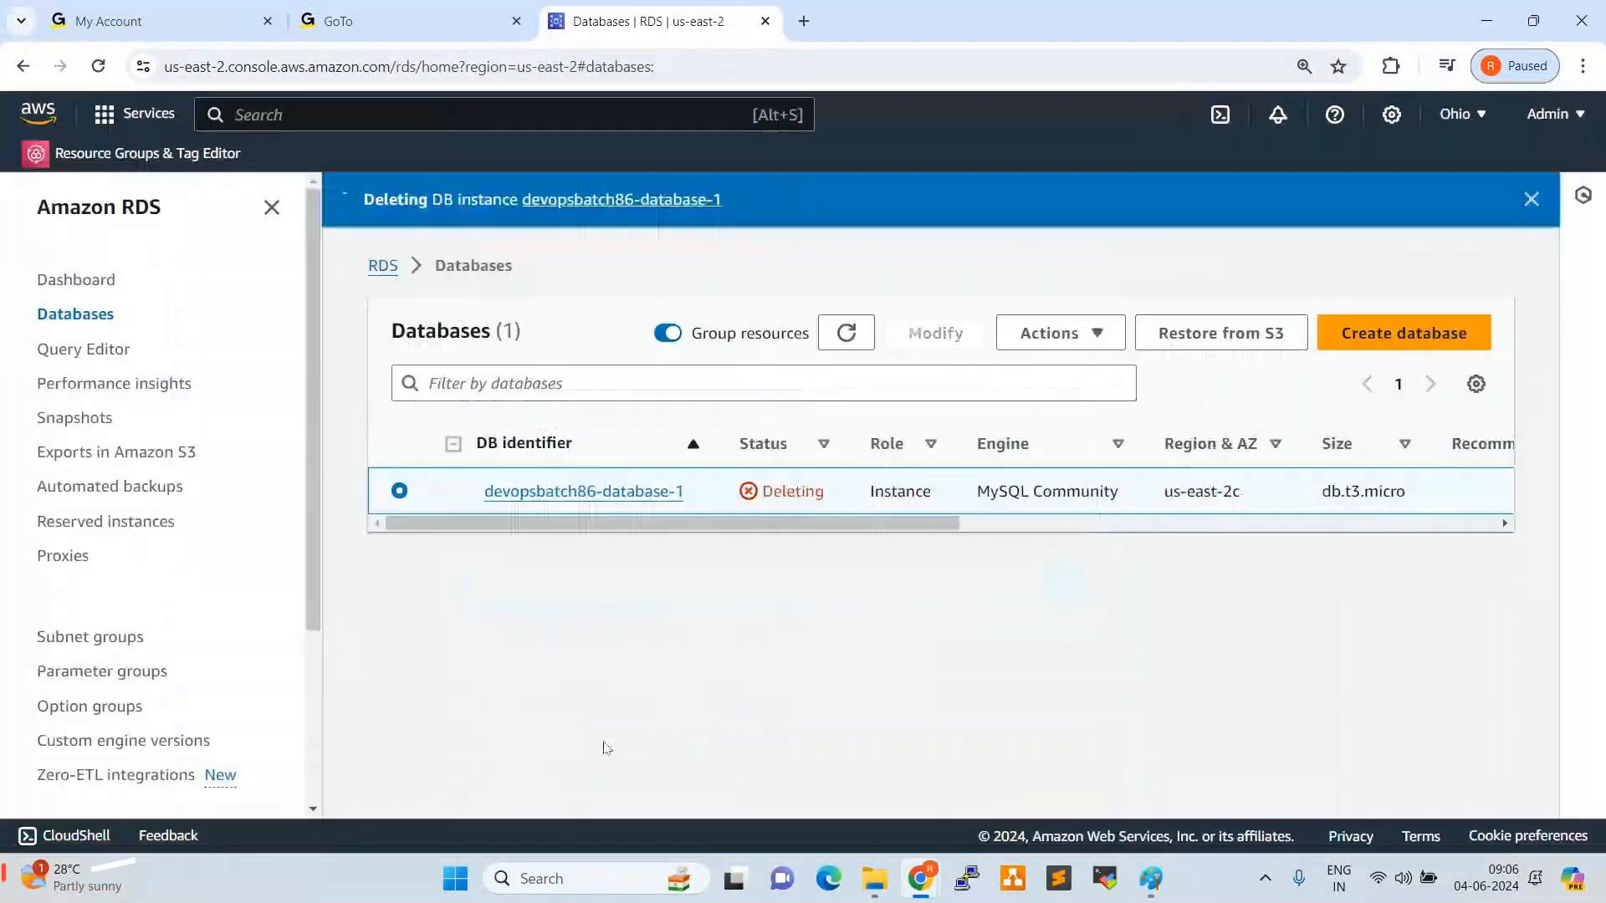
# Open the Microsoft Azure portal at portal.azure.com in a new browser tab
pyautogui.click(803, 21)
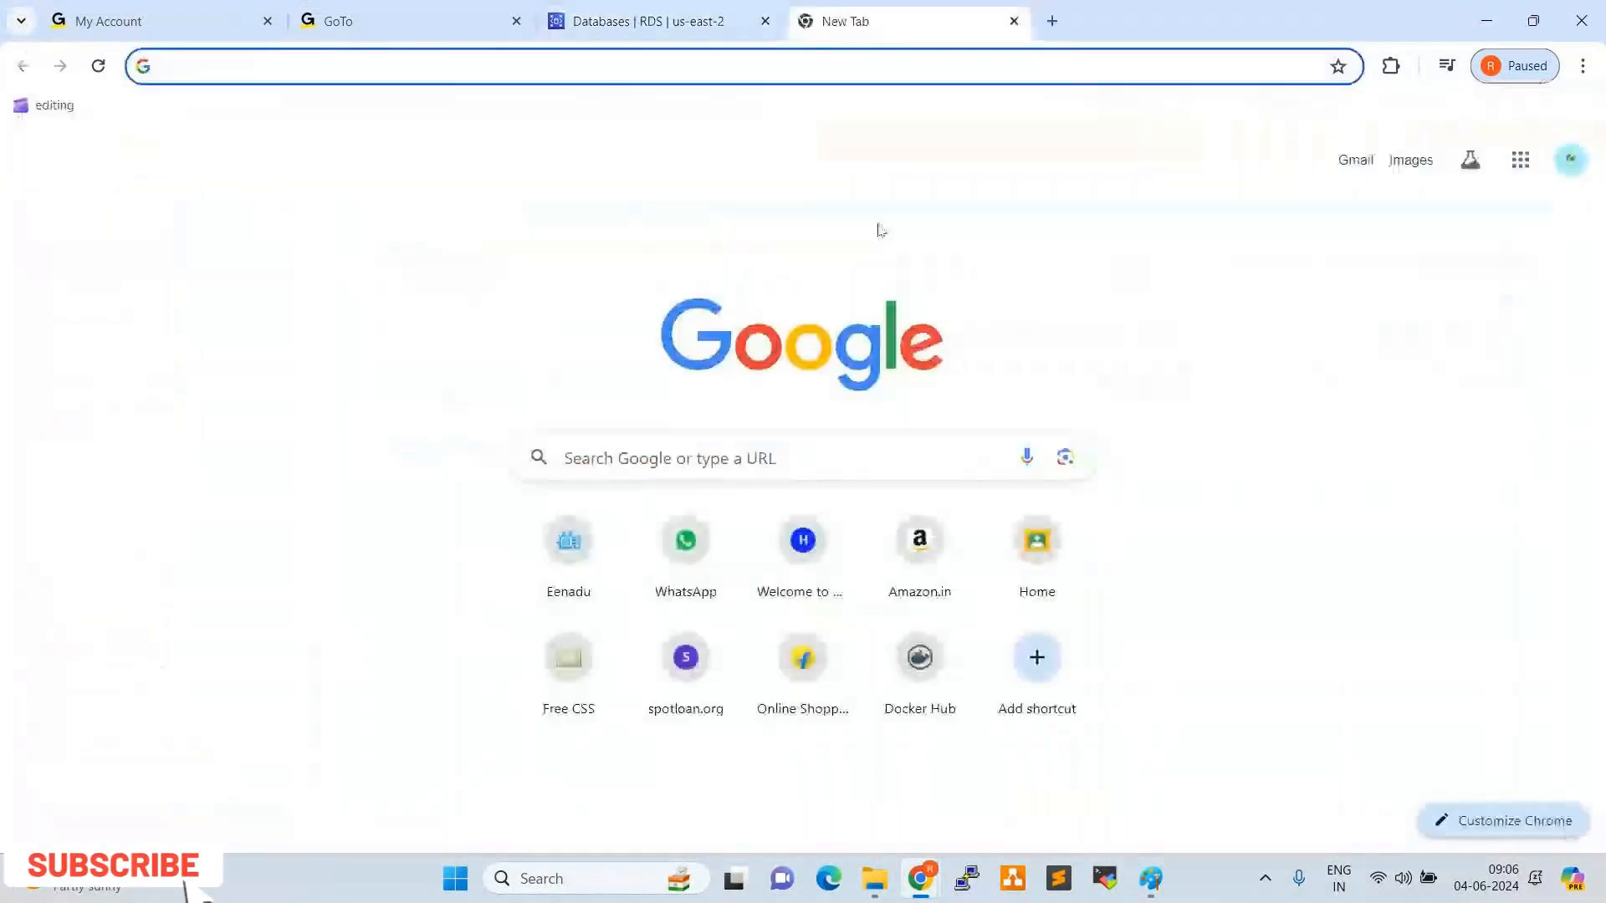
pyautogui.write('po')
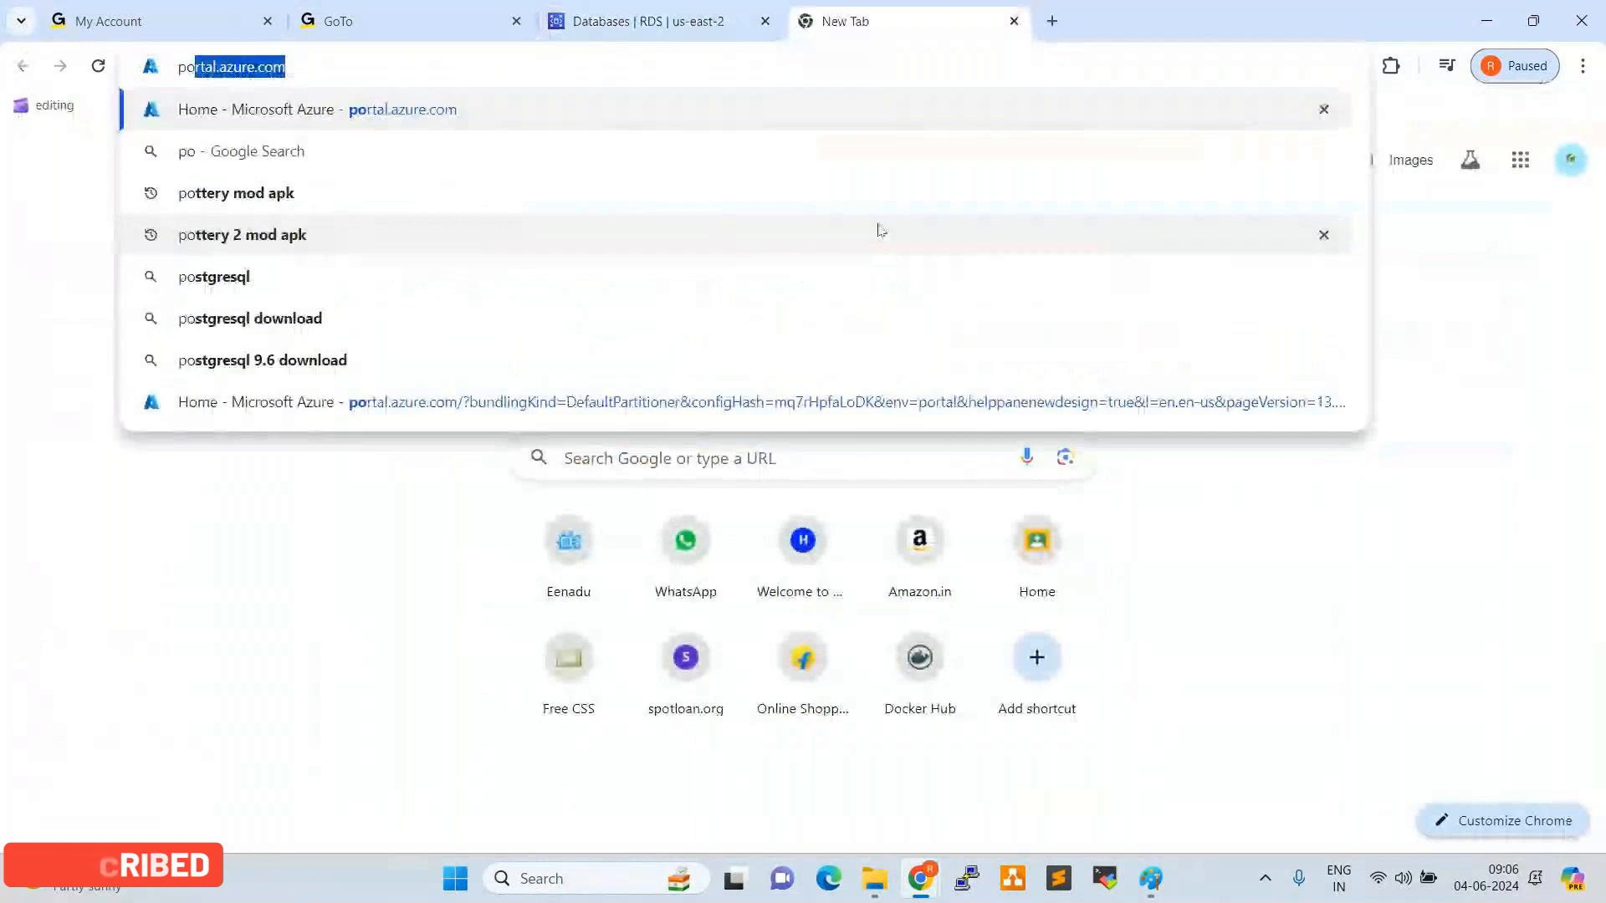
pyautogui.press('Return')
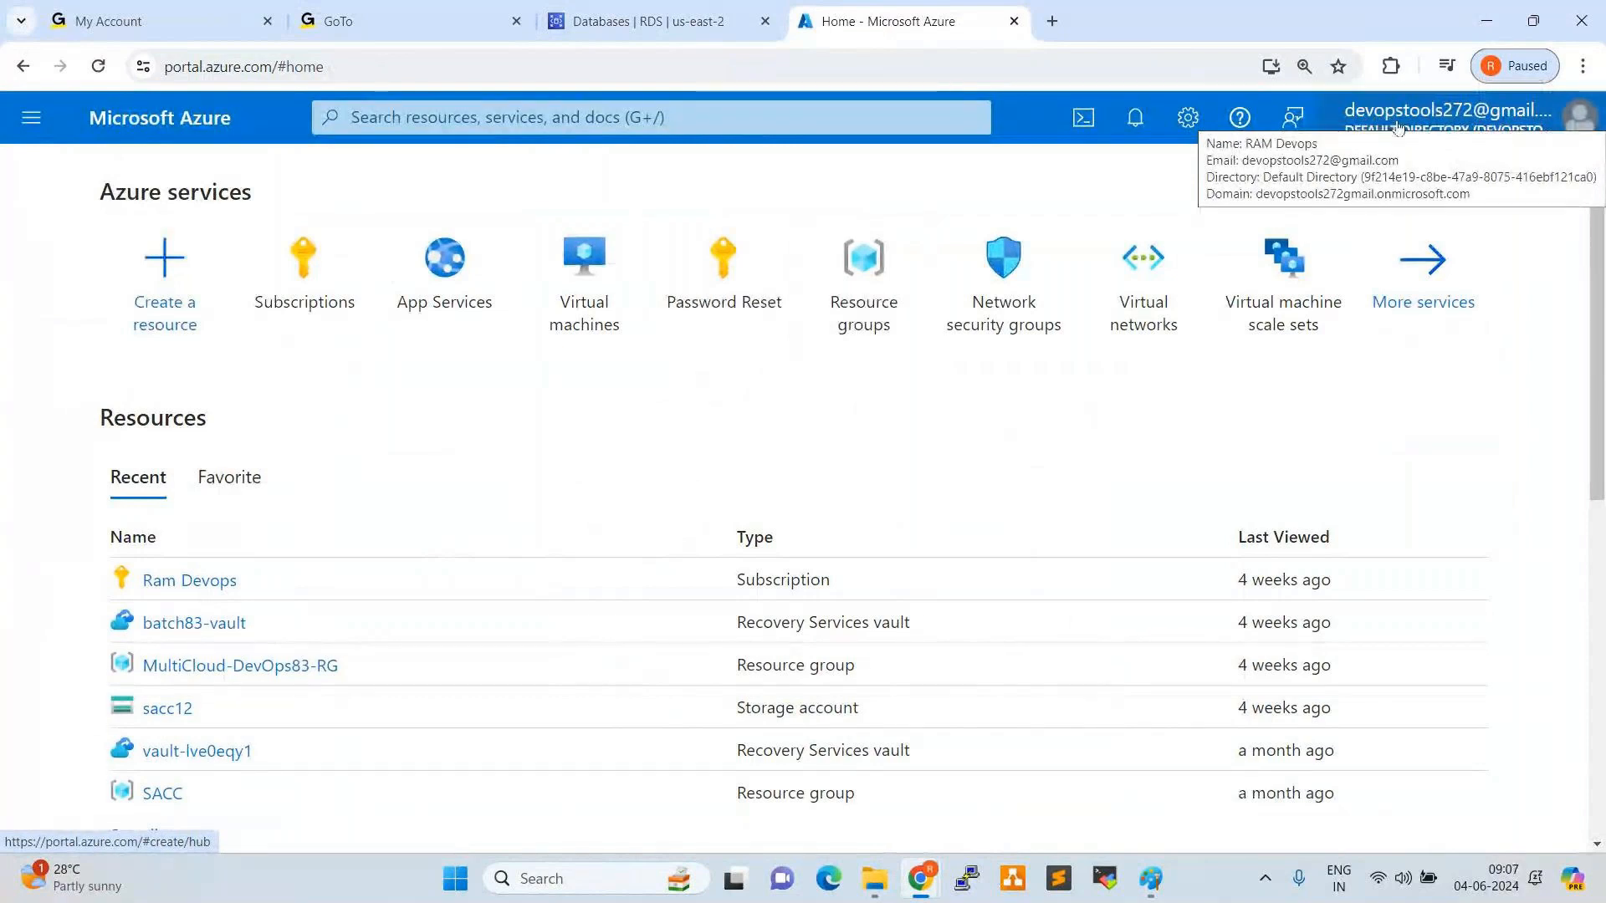
# View the signed-in account's options and the portal's feedback form, and close the form without submitting
pyautogui.click(1578, 119)
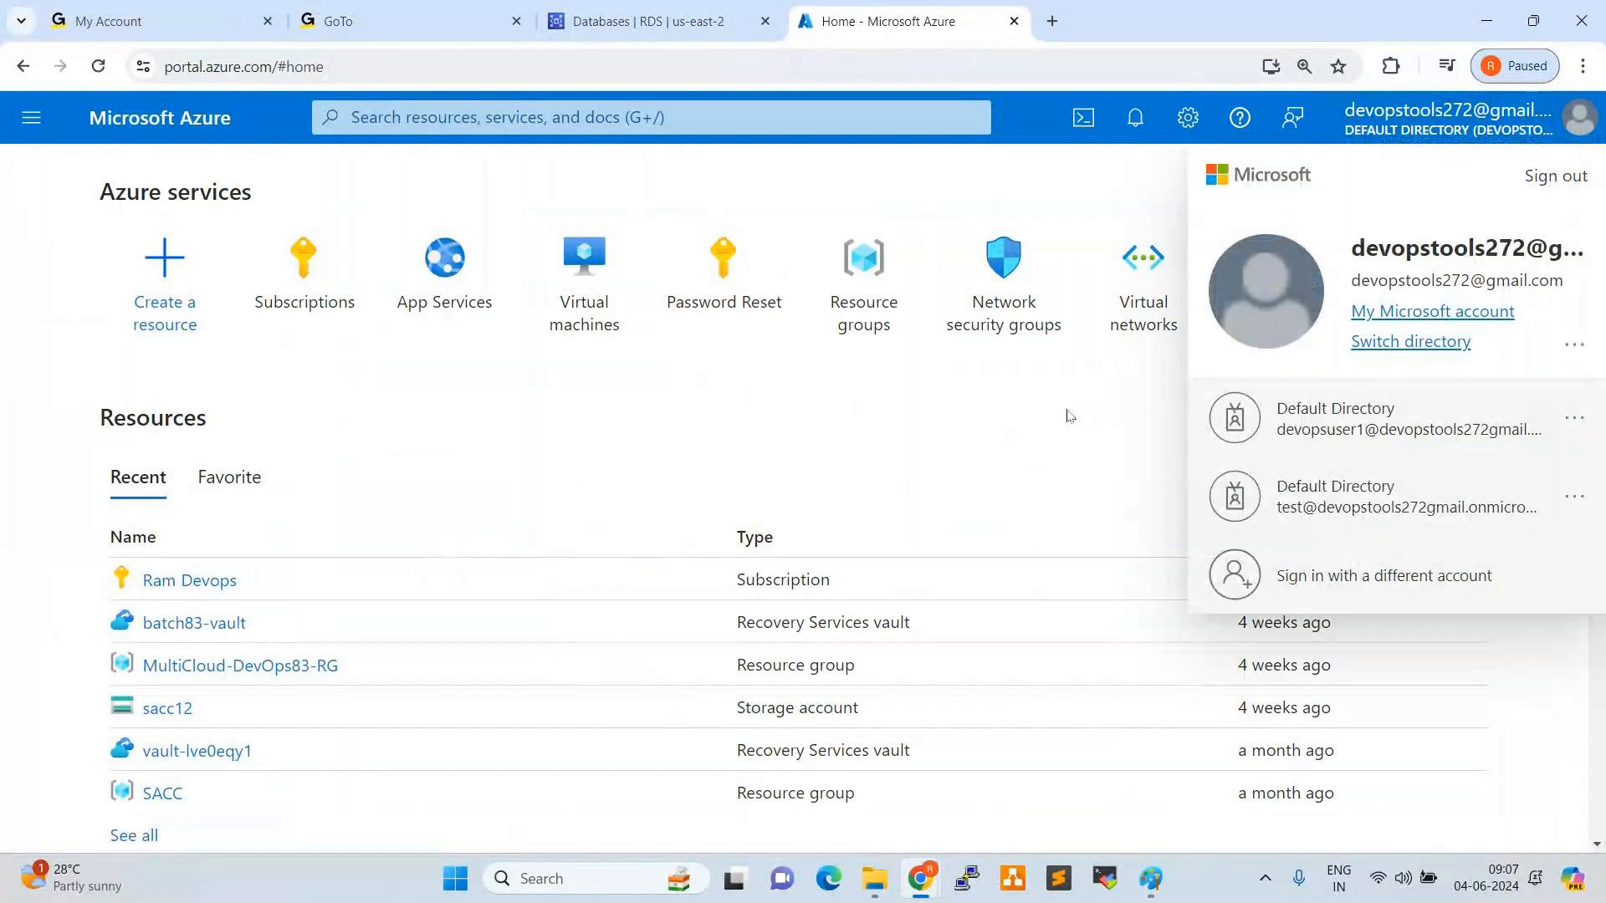
pyautogui.click(1292, 120)
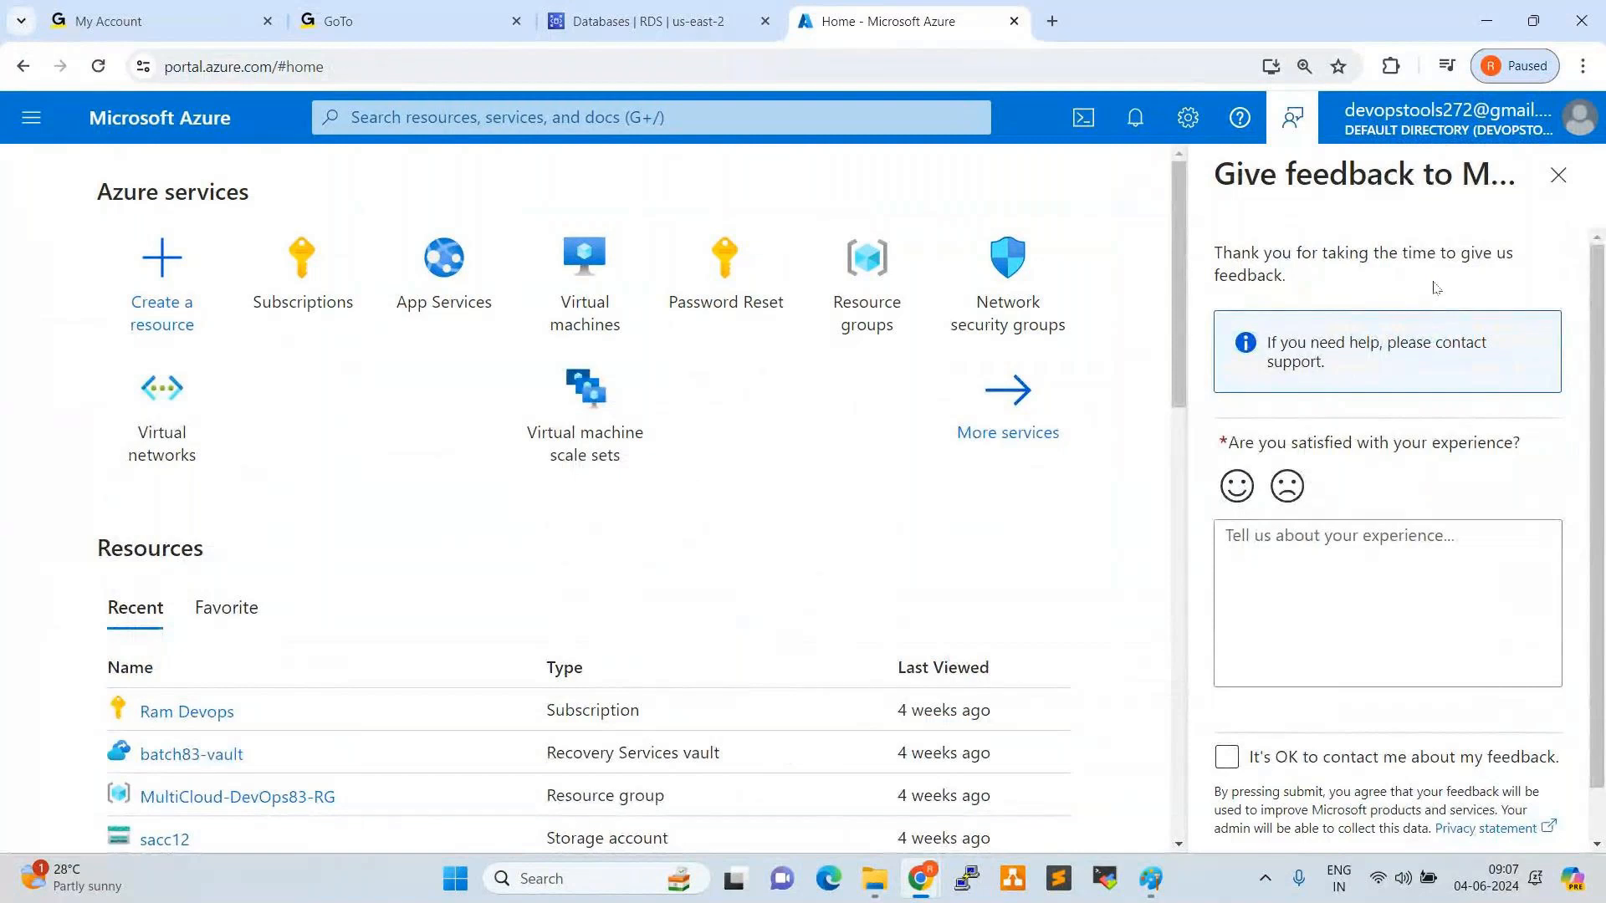
pyautogui.click(1555, 177)
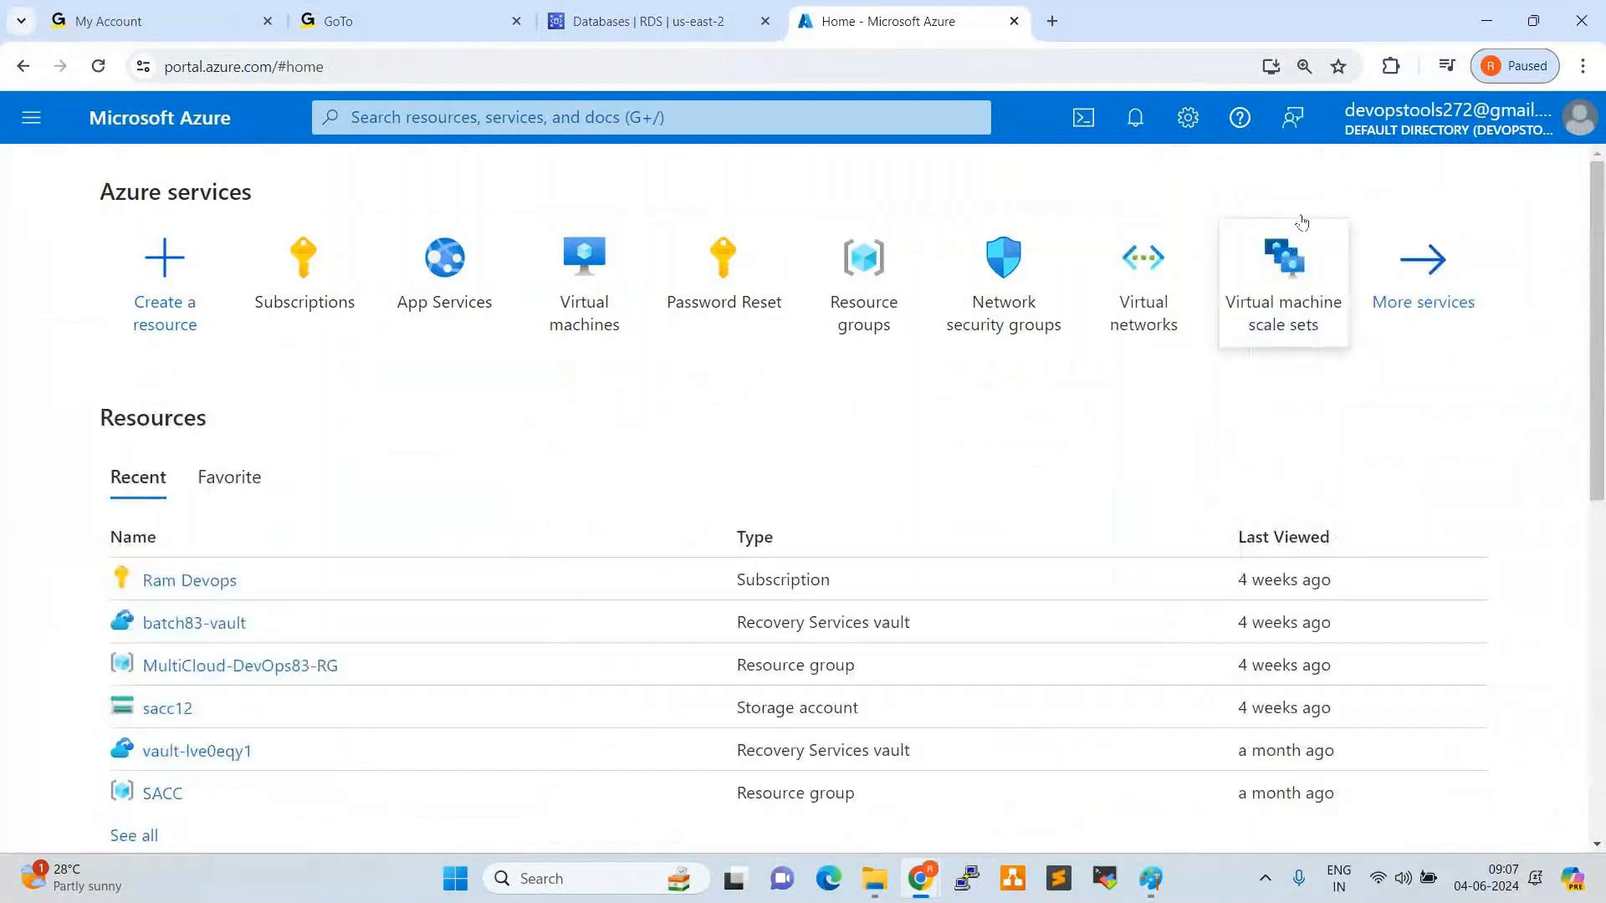
# Examine the issue search, health events and support resources in the portal's support and troubleshooting pane, and close it
pyautogui.click(1238, 119)
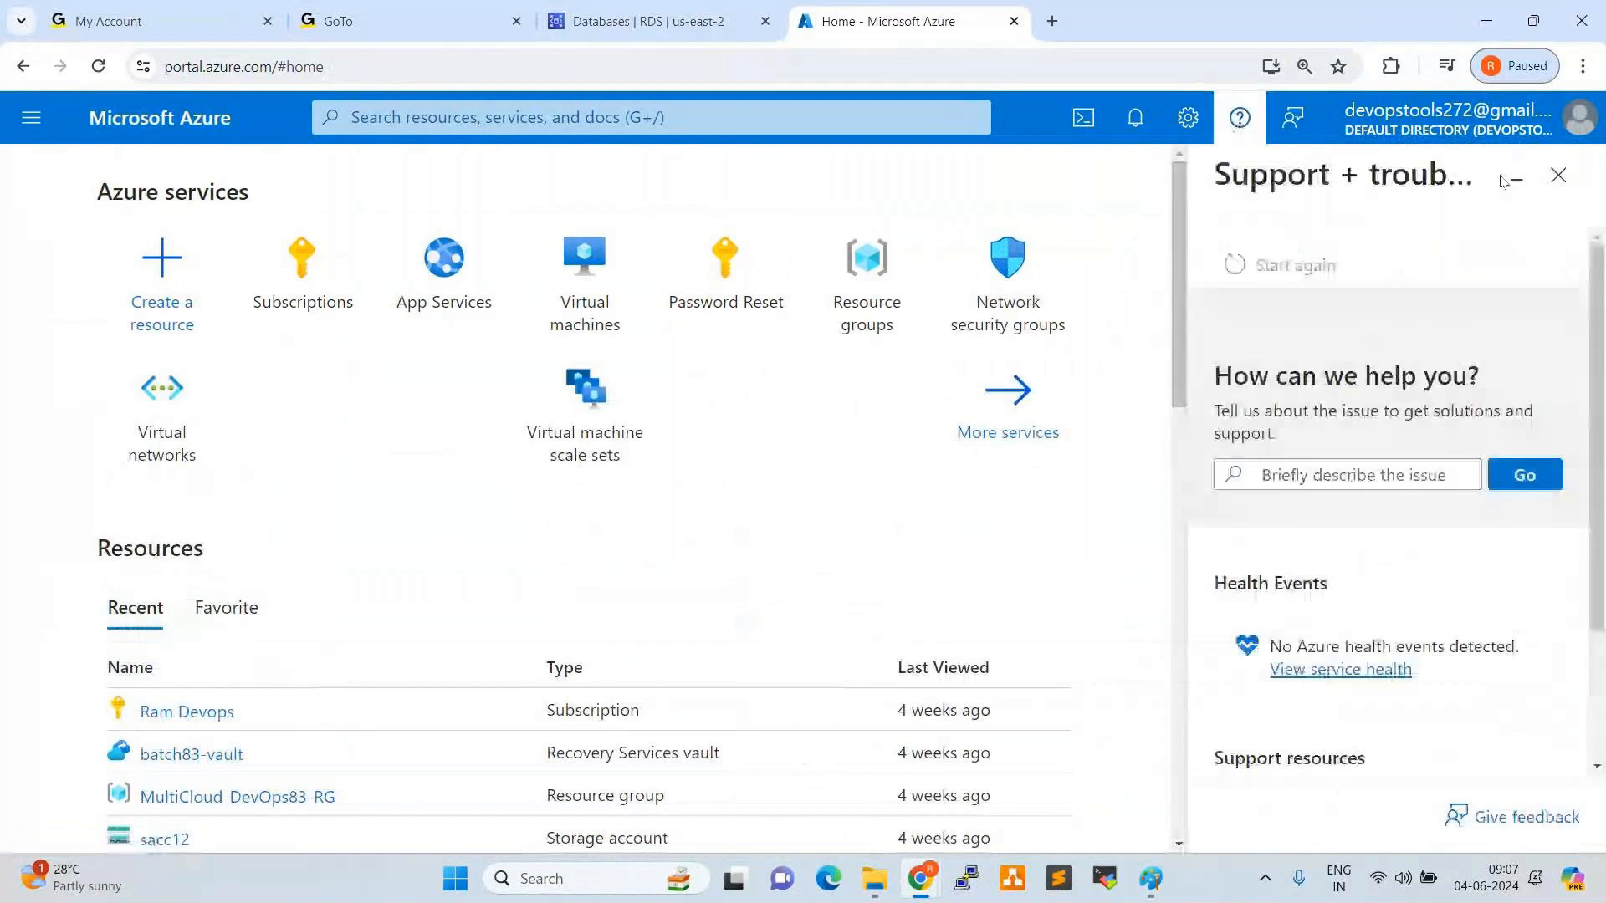
pyautogui.scroll(-2, 1459, 360)
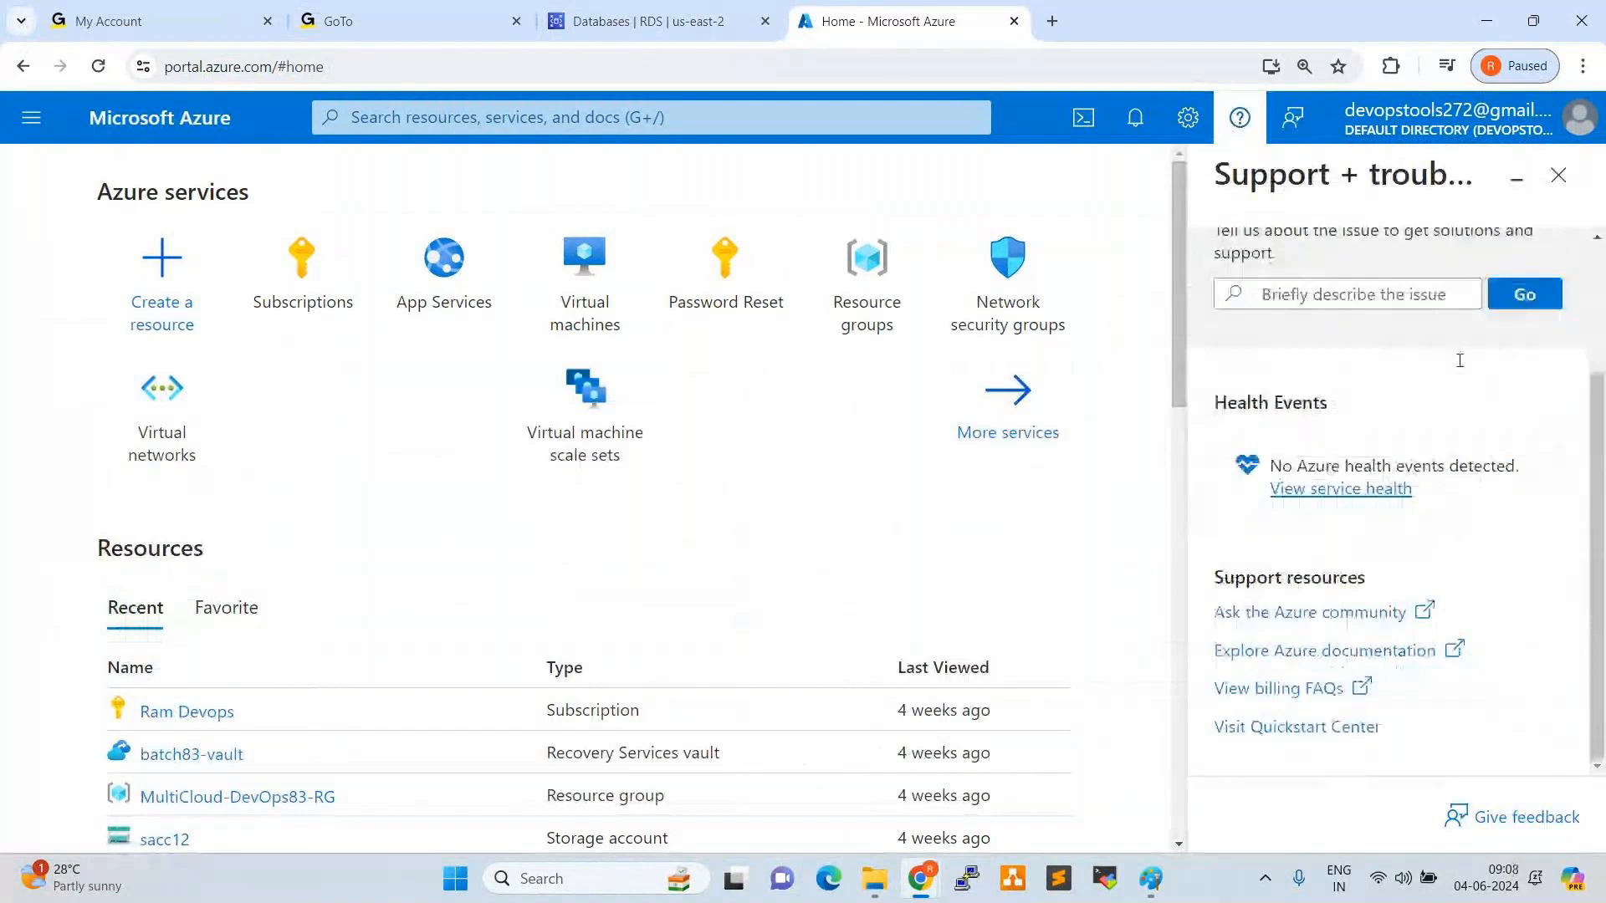
pyautogui.scroll(1, 1459, 361)
pyautogui.scroll(2, 1459, 360)
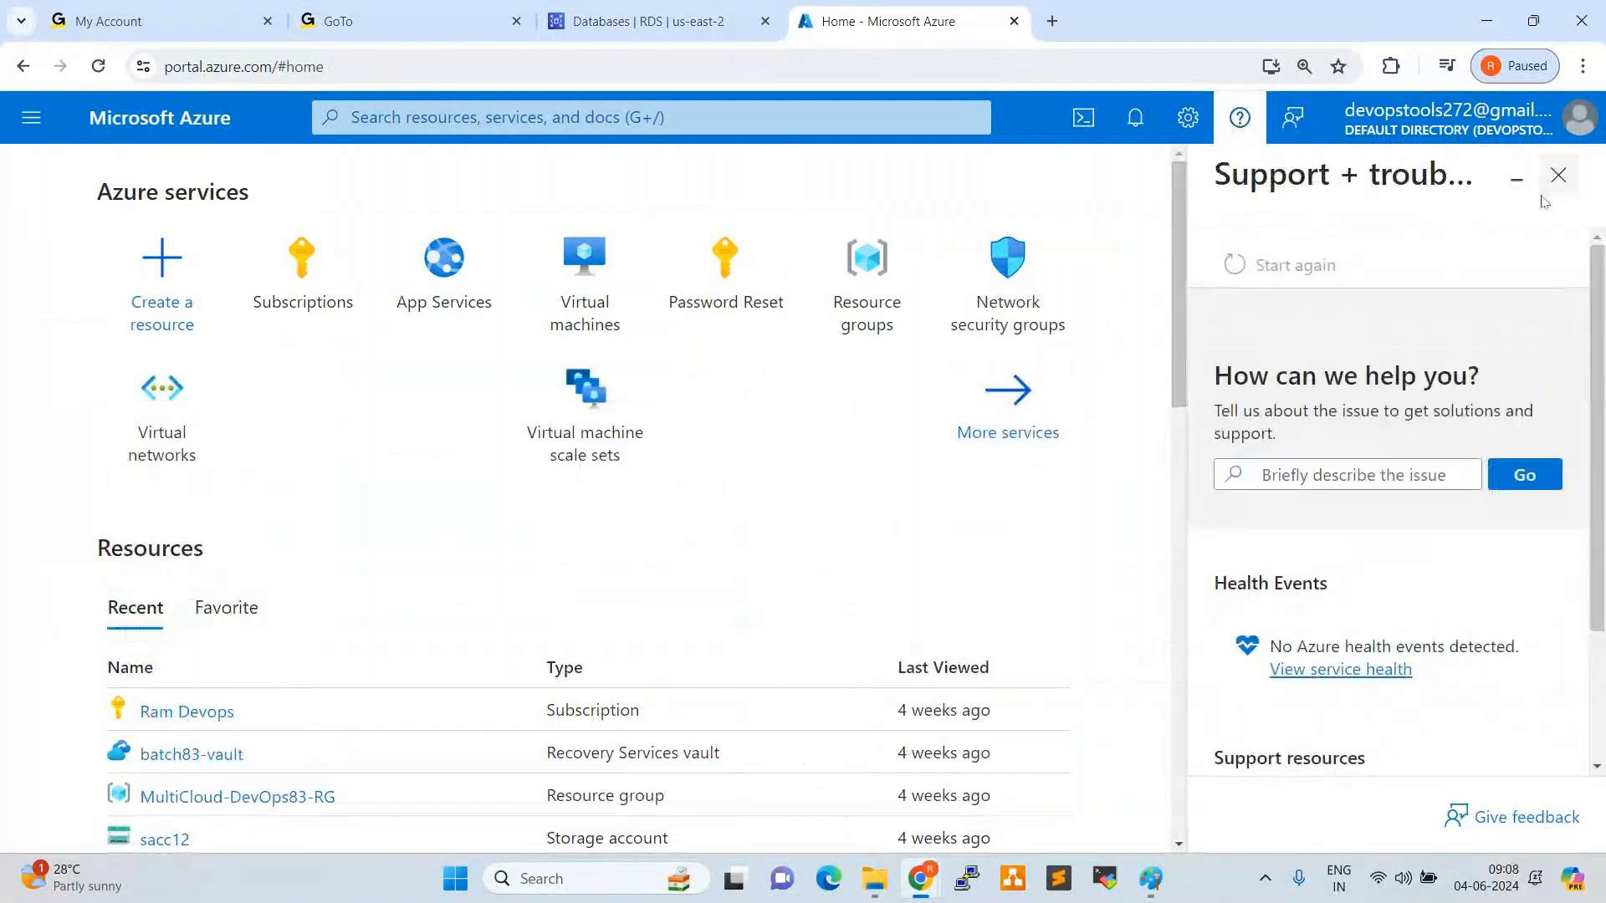
pyautogui.click(1557, 175)
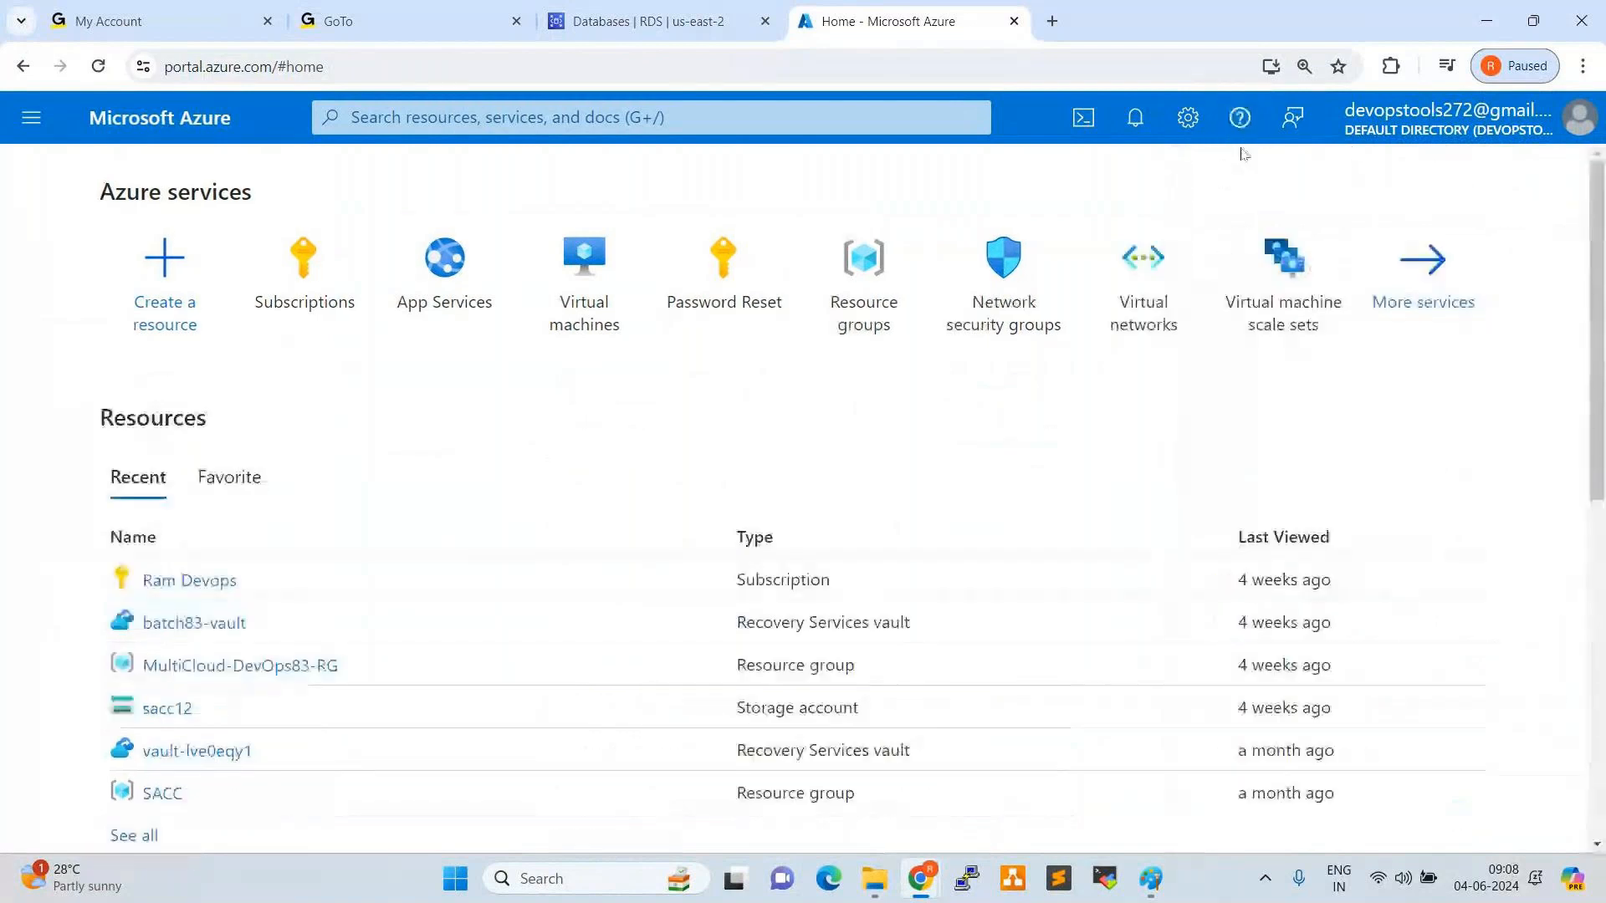
pyautogui.click(1240, 119)
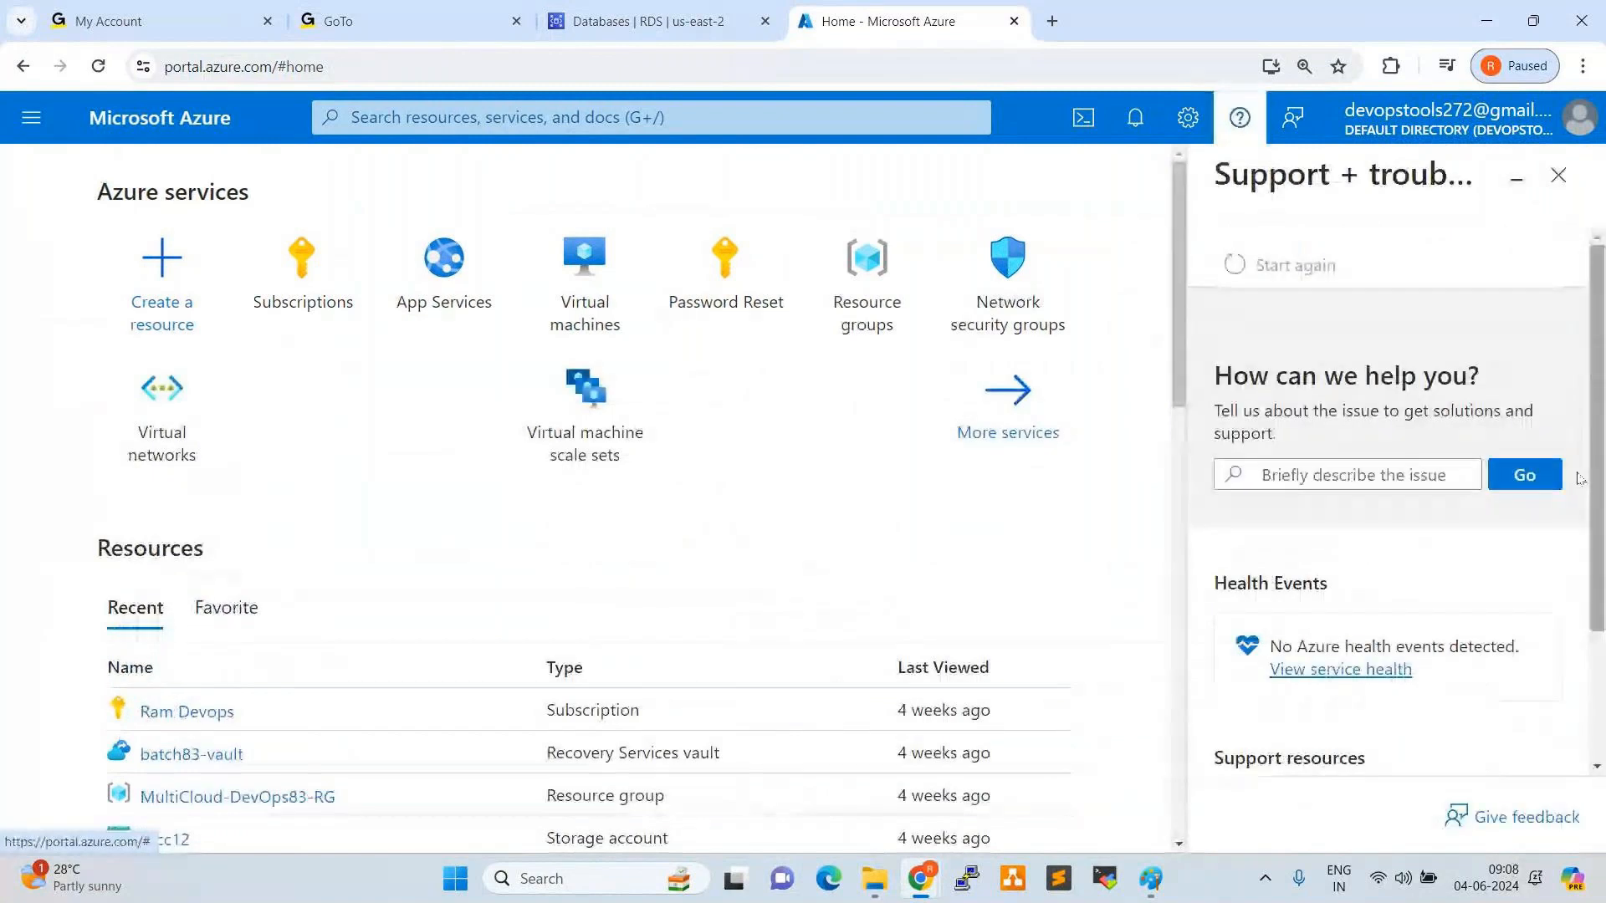
pyautogui.scroll(-2, 1308, 729)
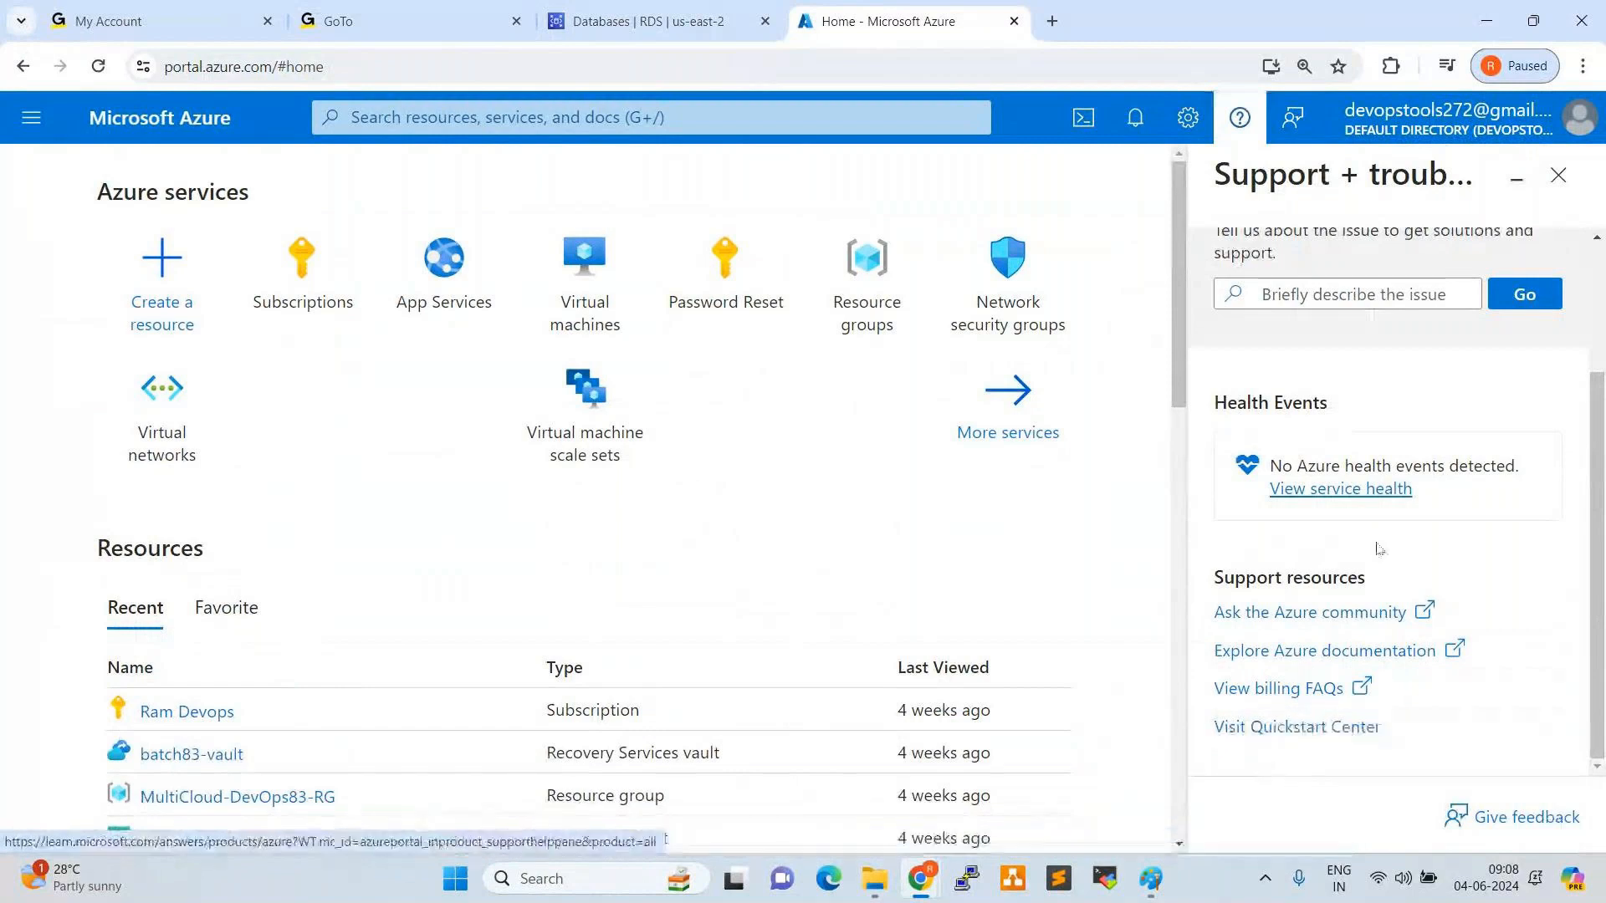
pyautogui.scroll(3, 1378, 548)
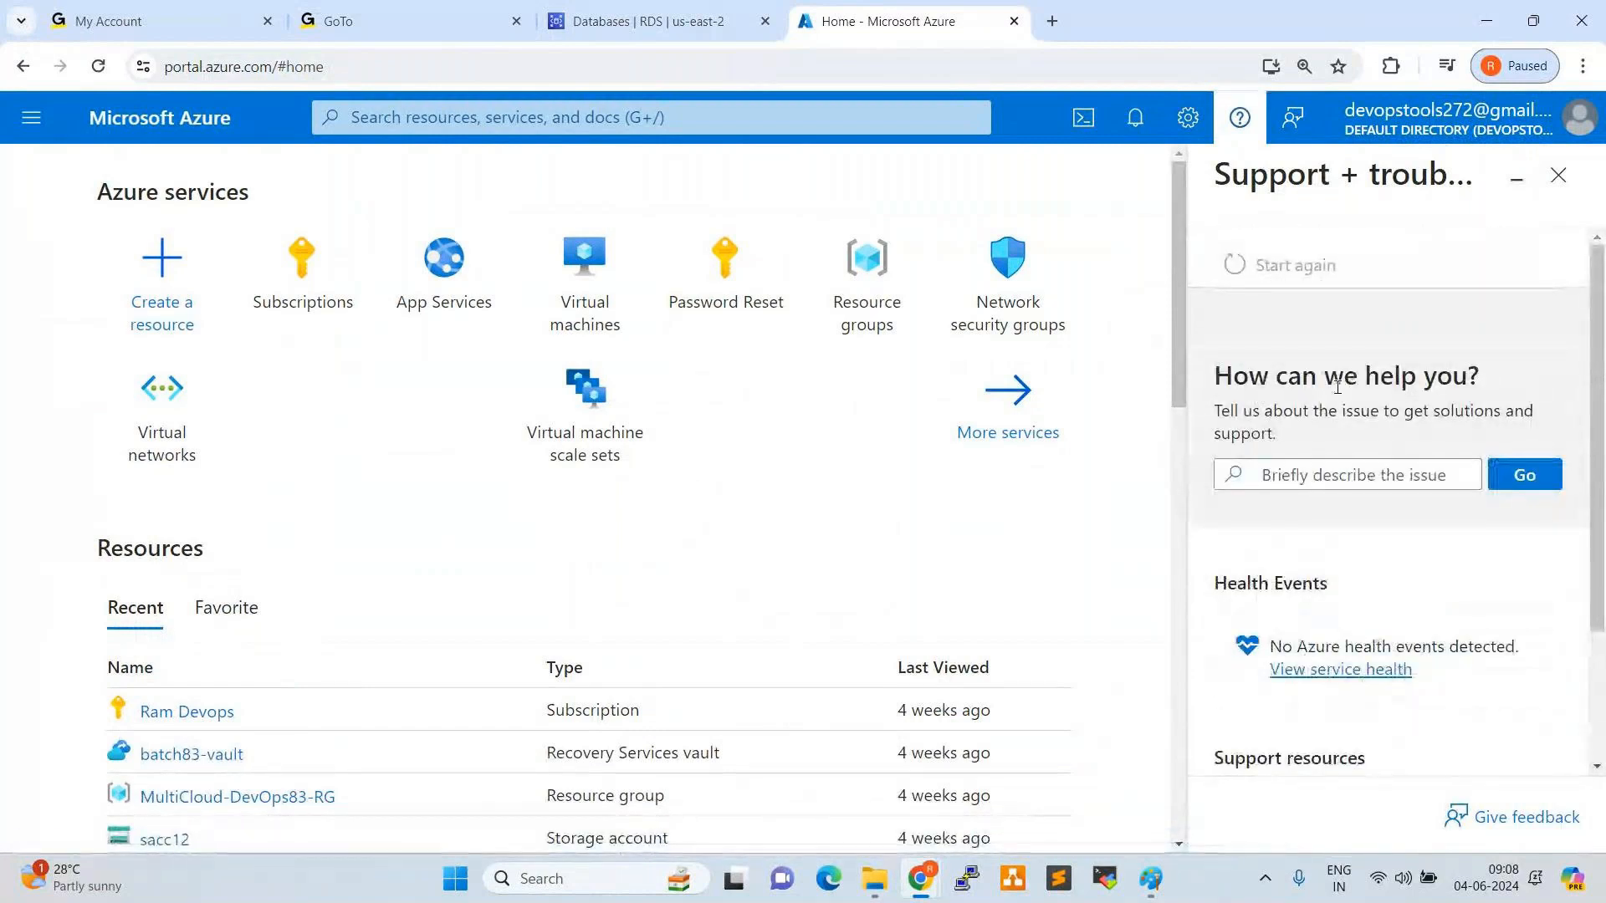
pyautogui.click(1329, 474)
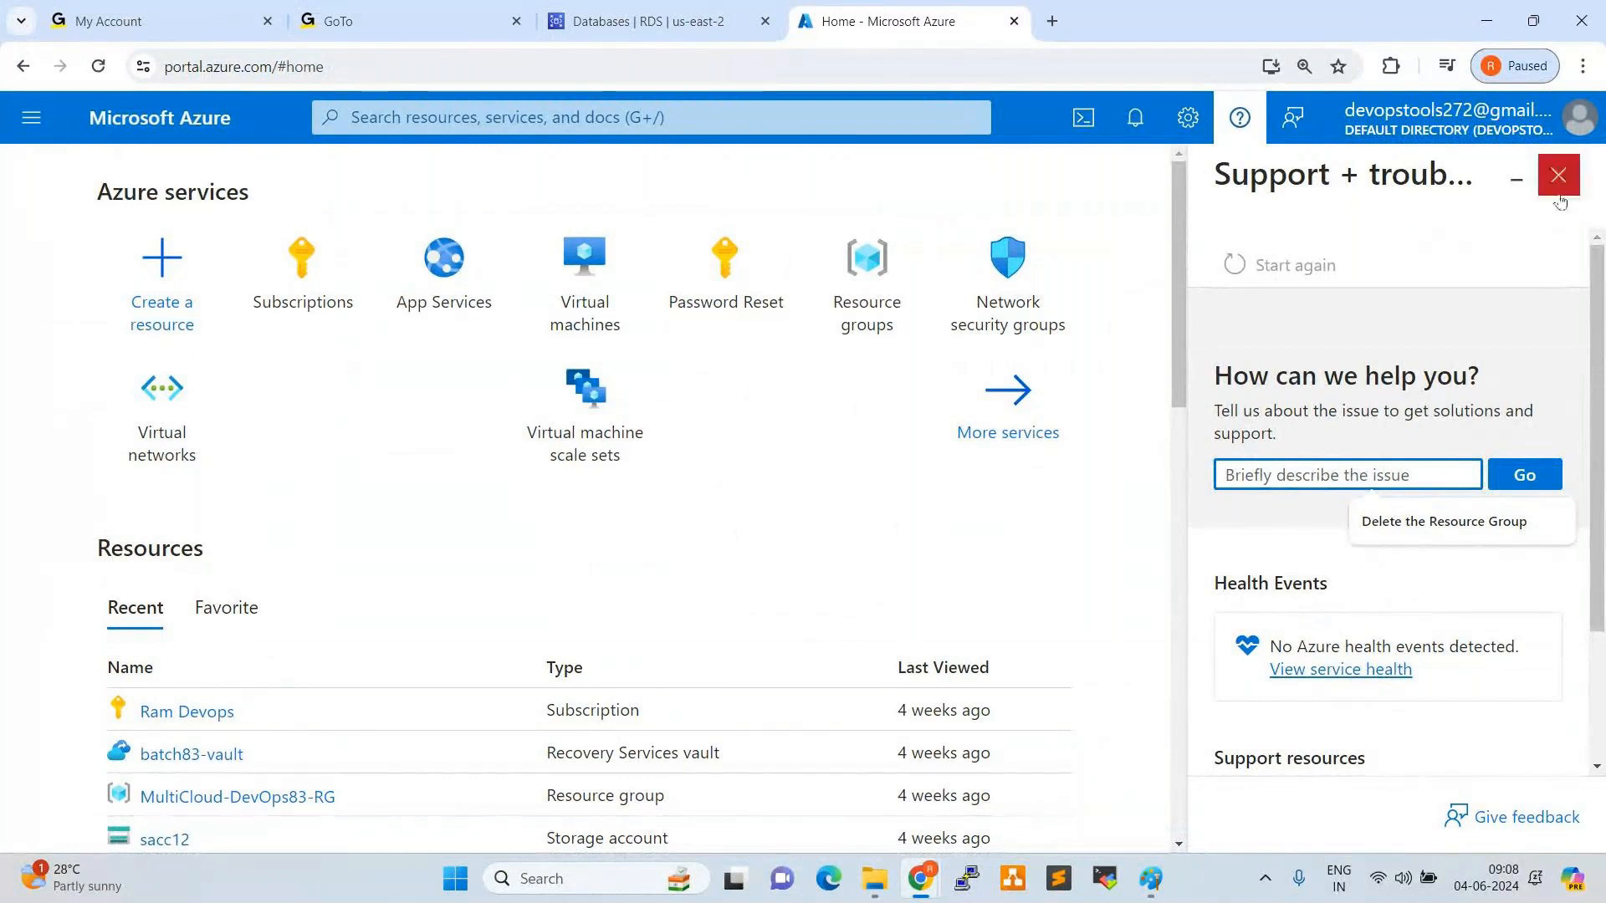
pyautogui.click(1558, 177)
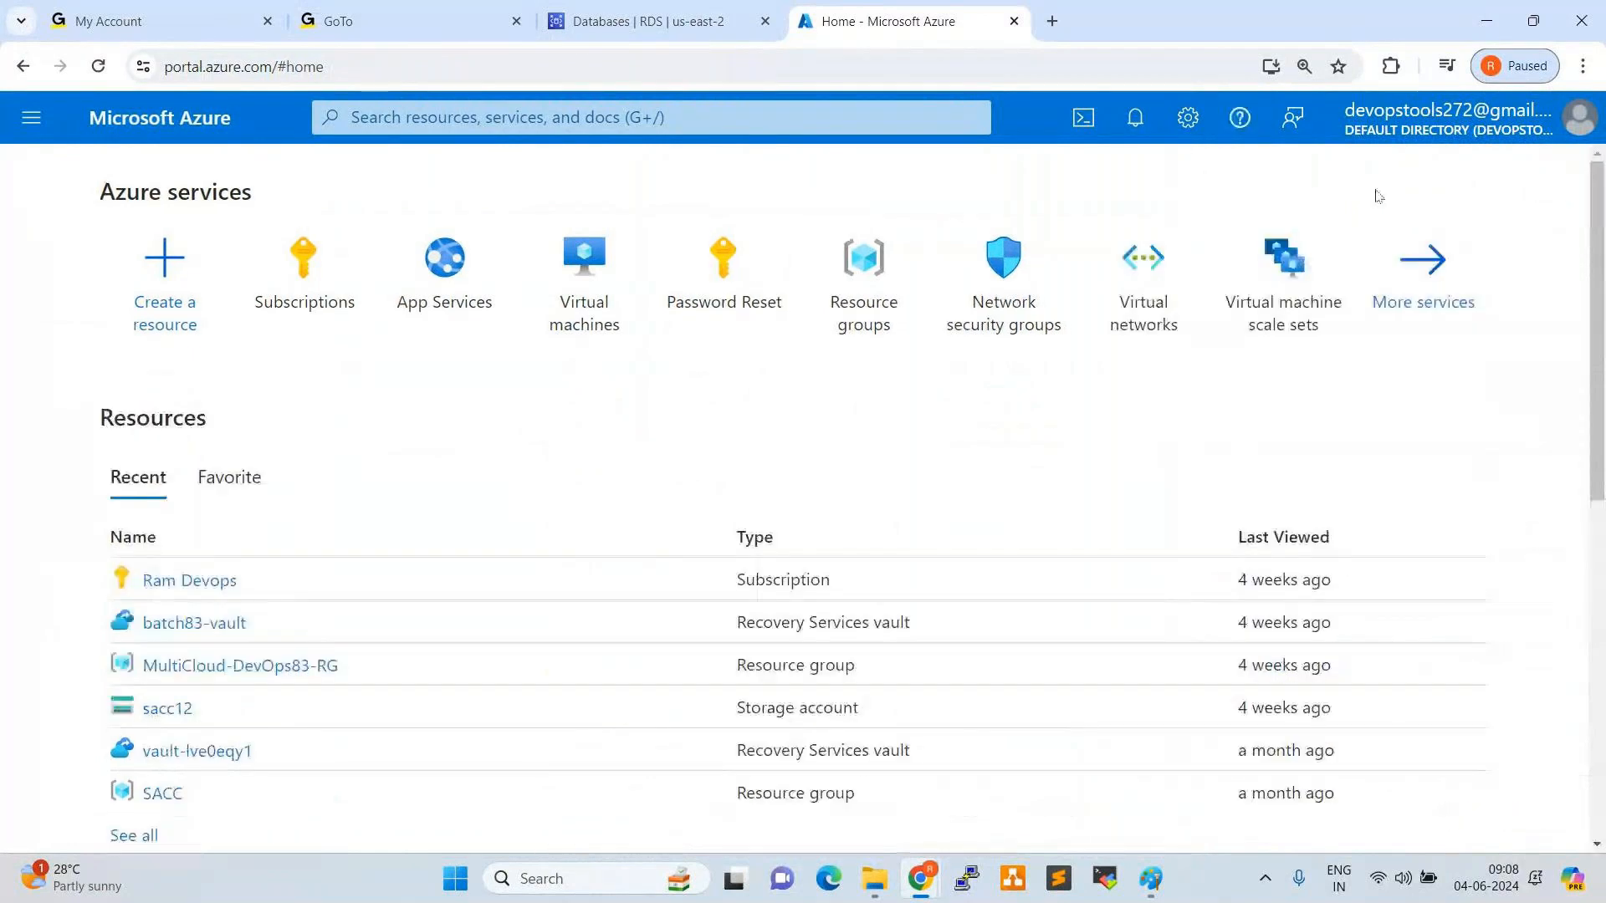
# Review the Directories + subscriptions portal settings and open the Appearance + startup views settings
pyautogui.click(1187, 119)
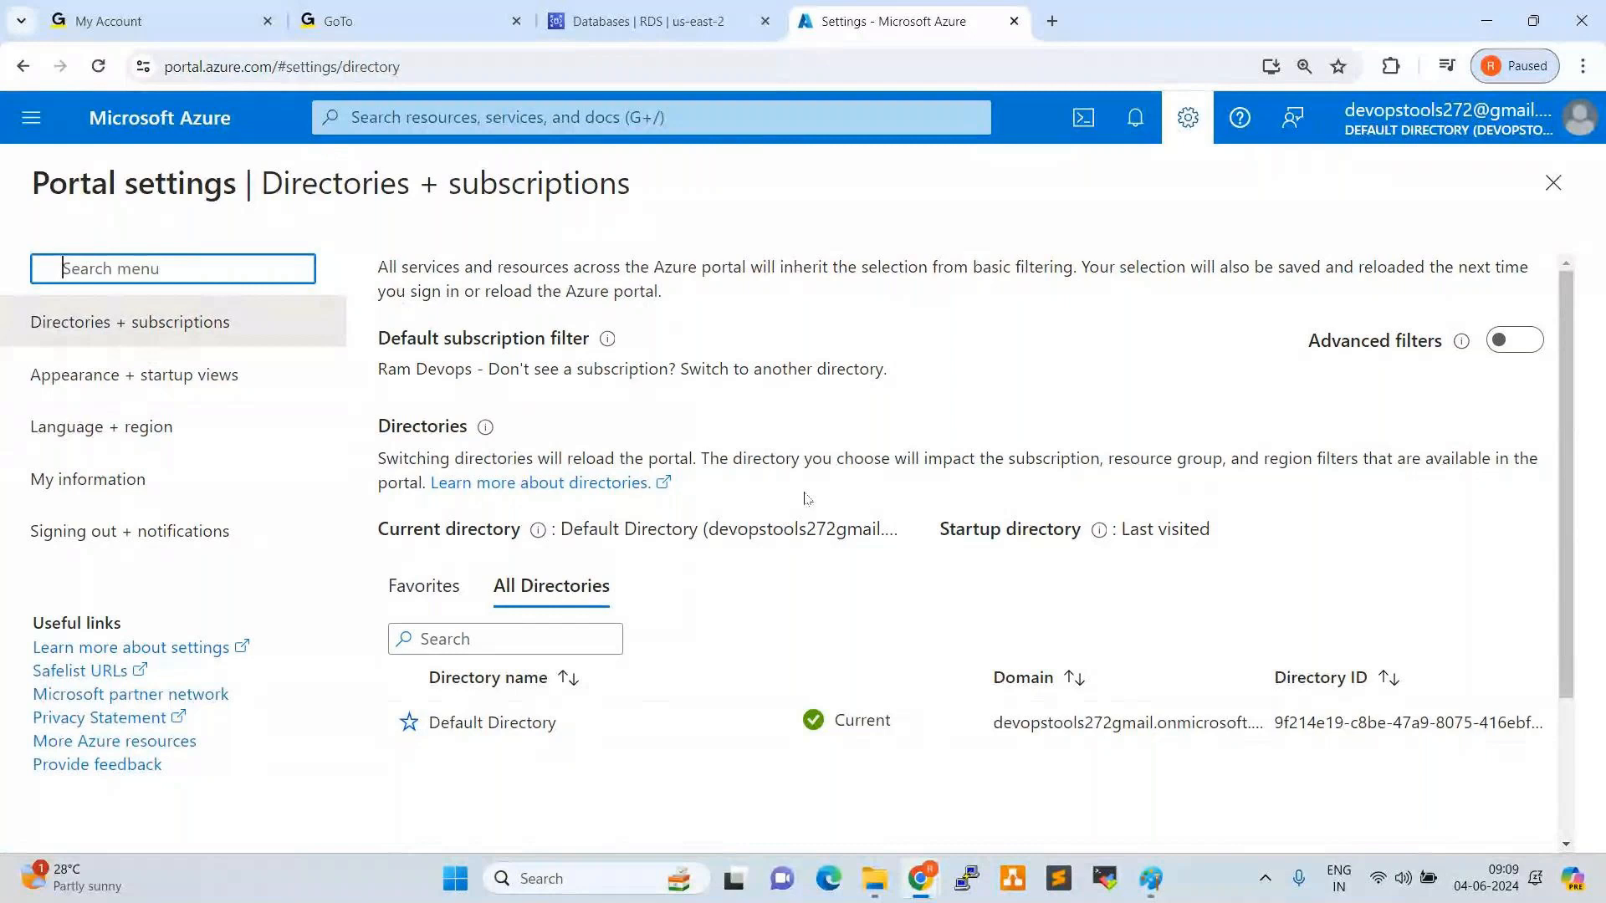
pyautogui.scroll(-1, 805, 499)
pyautogui.scroll(1, 819, 523)
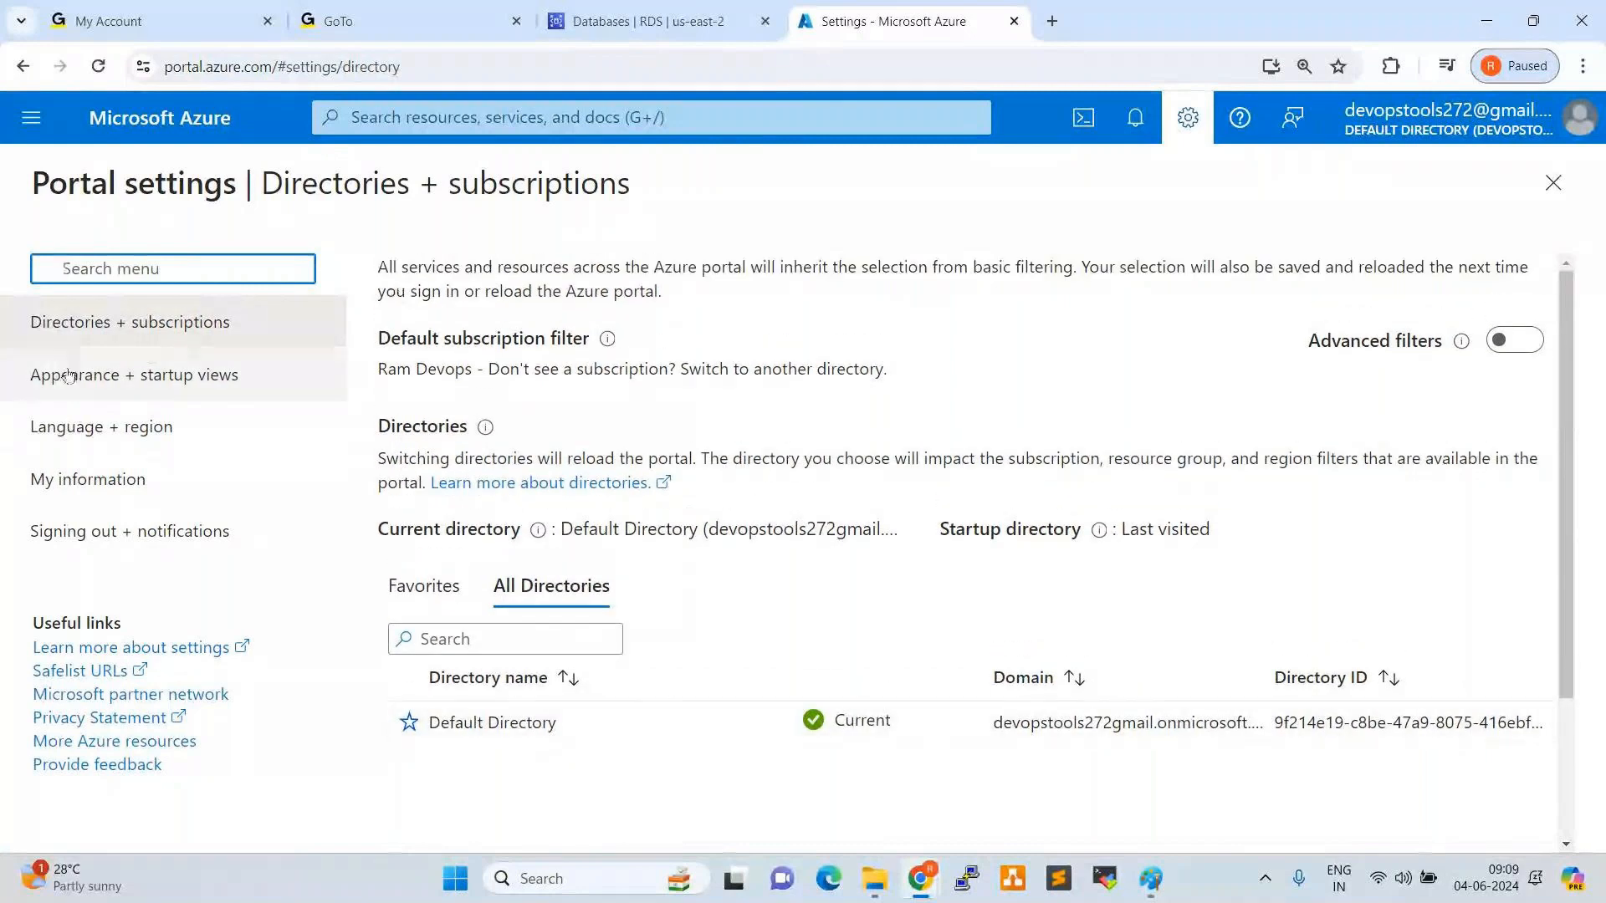
pyautogui.click(109, 377)
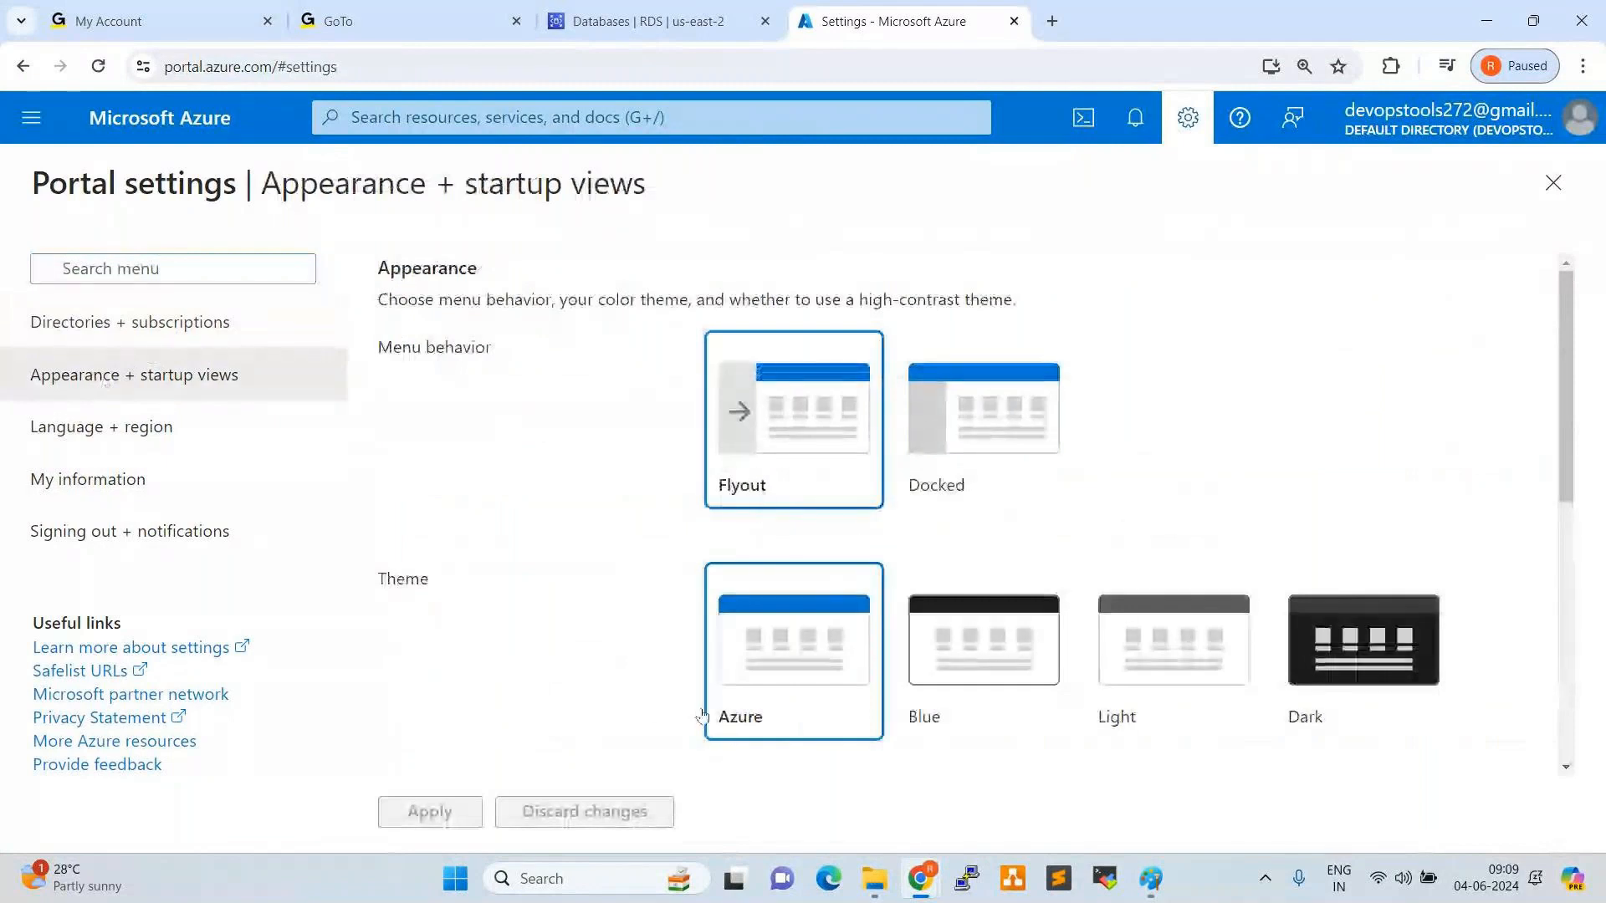
# Apply the Dark theme to the portal, and replace it with the Light theme
pyautogui.click(1360, 643)
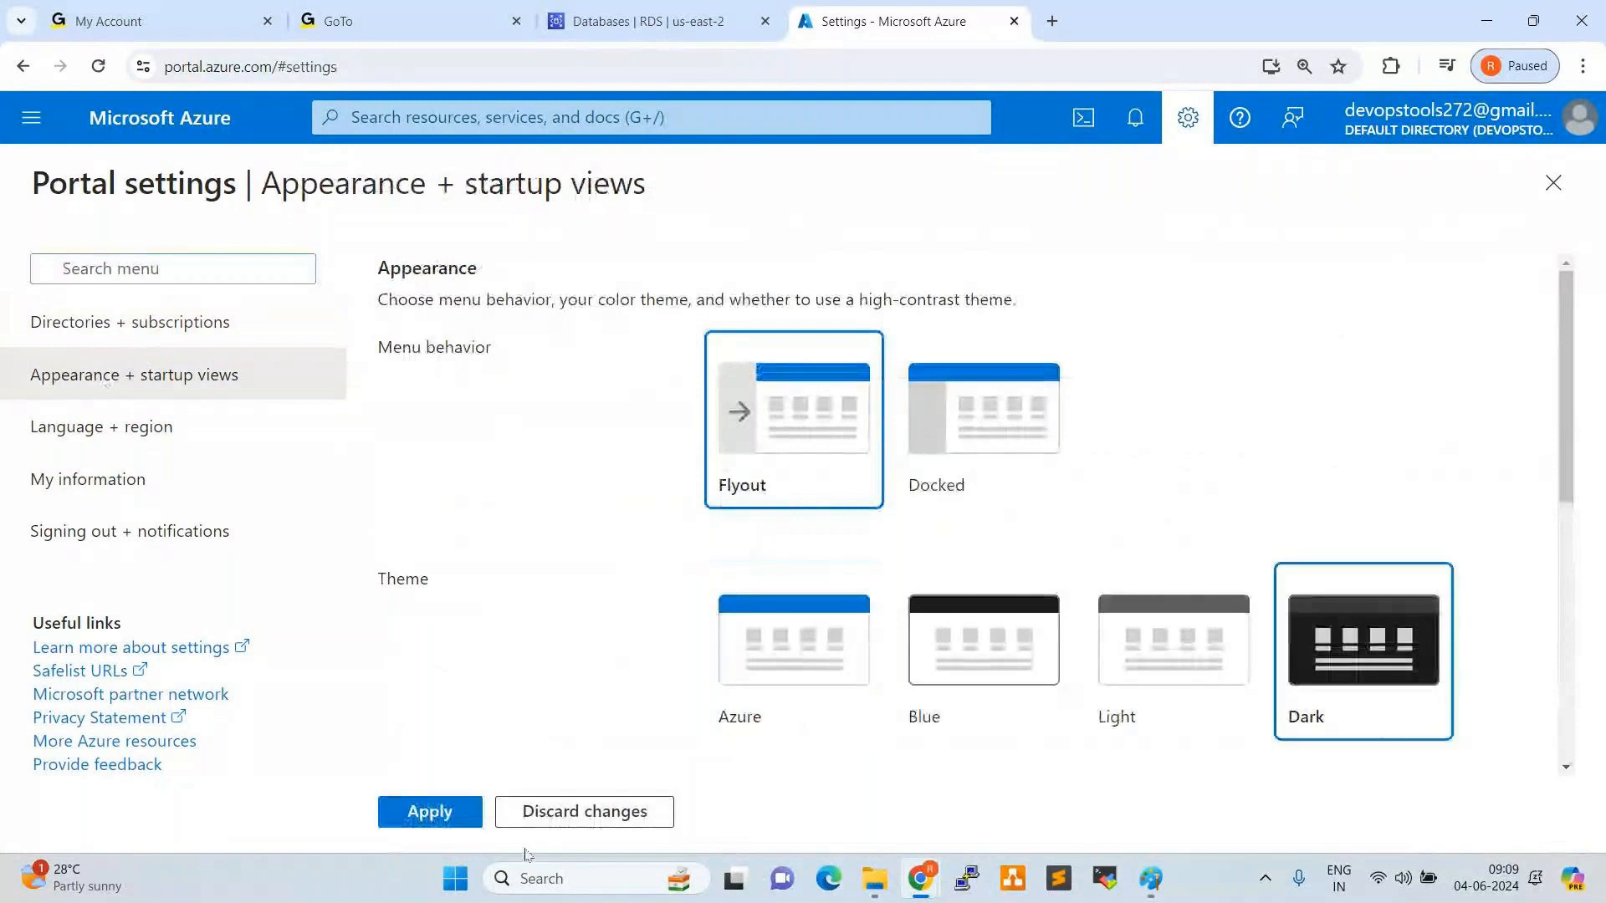
pyautogui.click(429, 813)
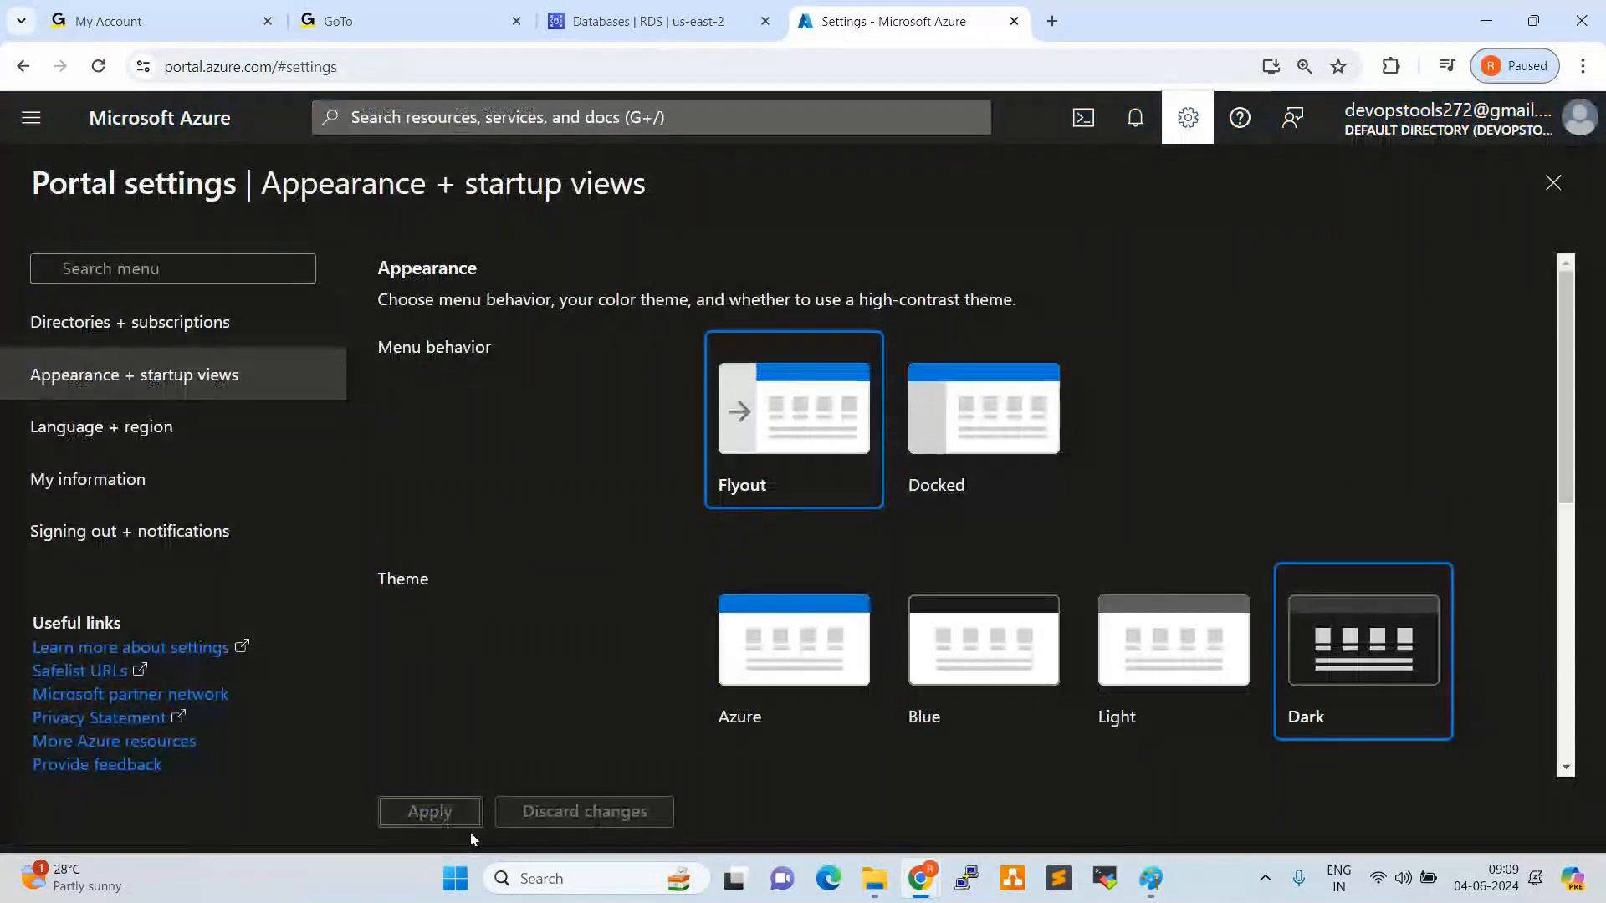
pyautogui.click(1148, 669)
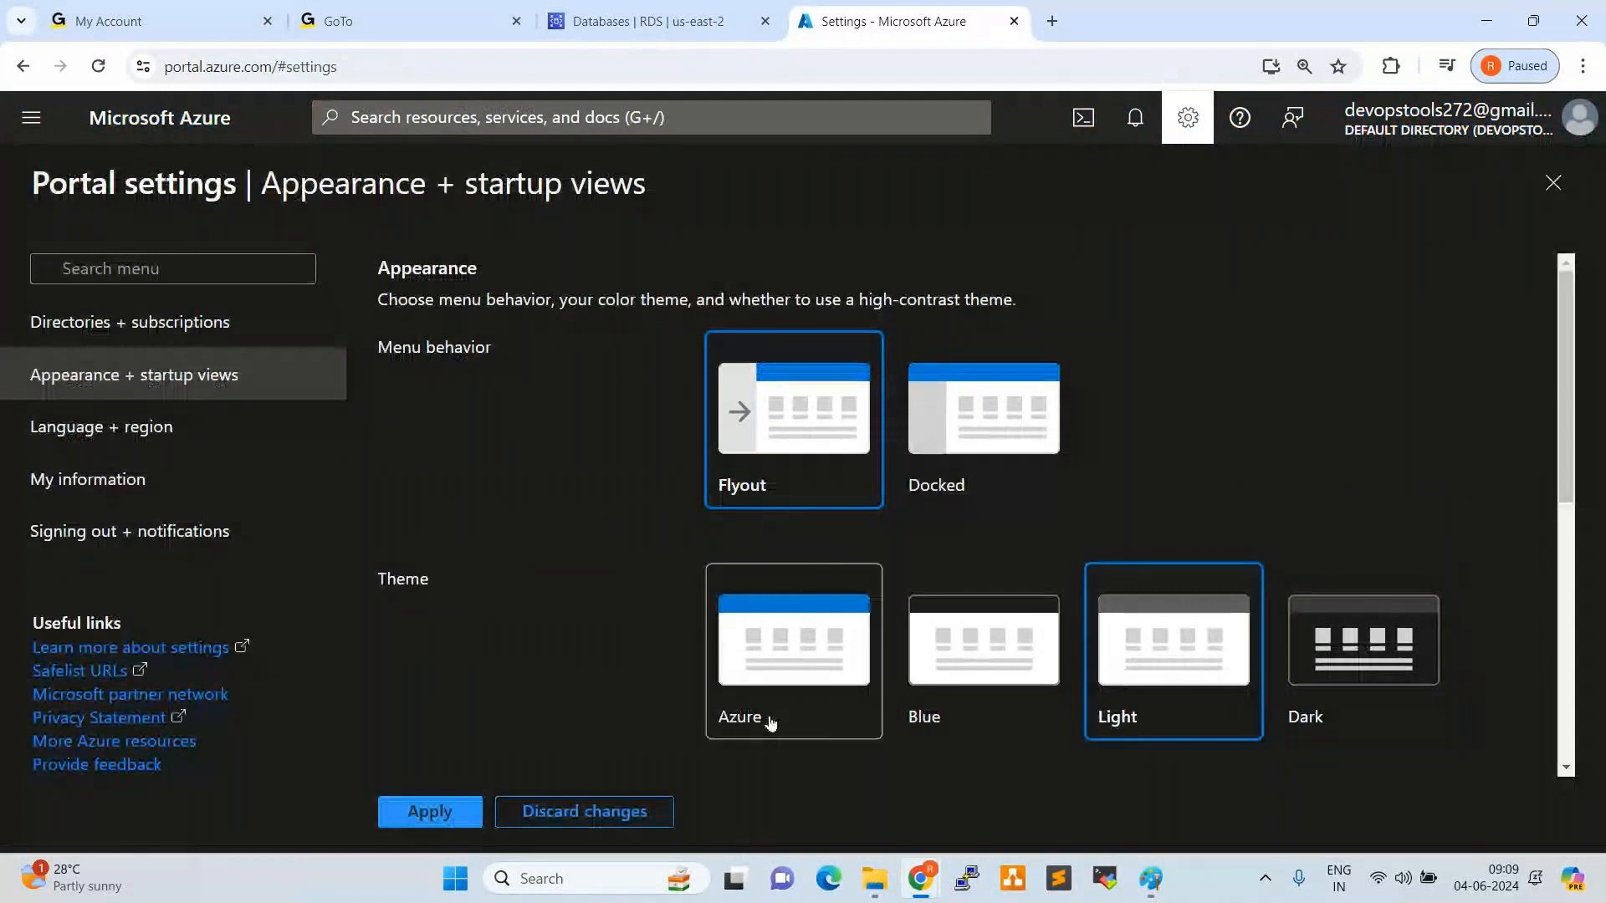
pyautogui.click(449, 826)
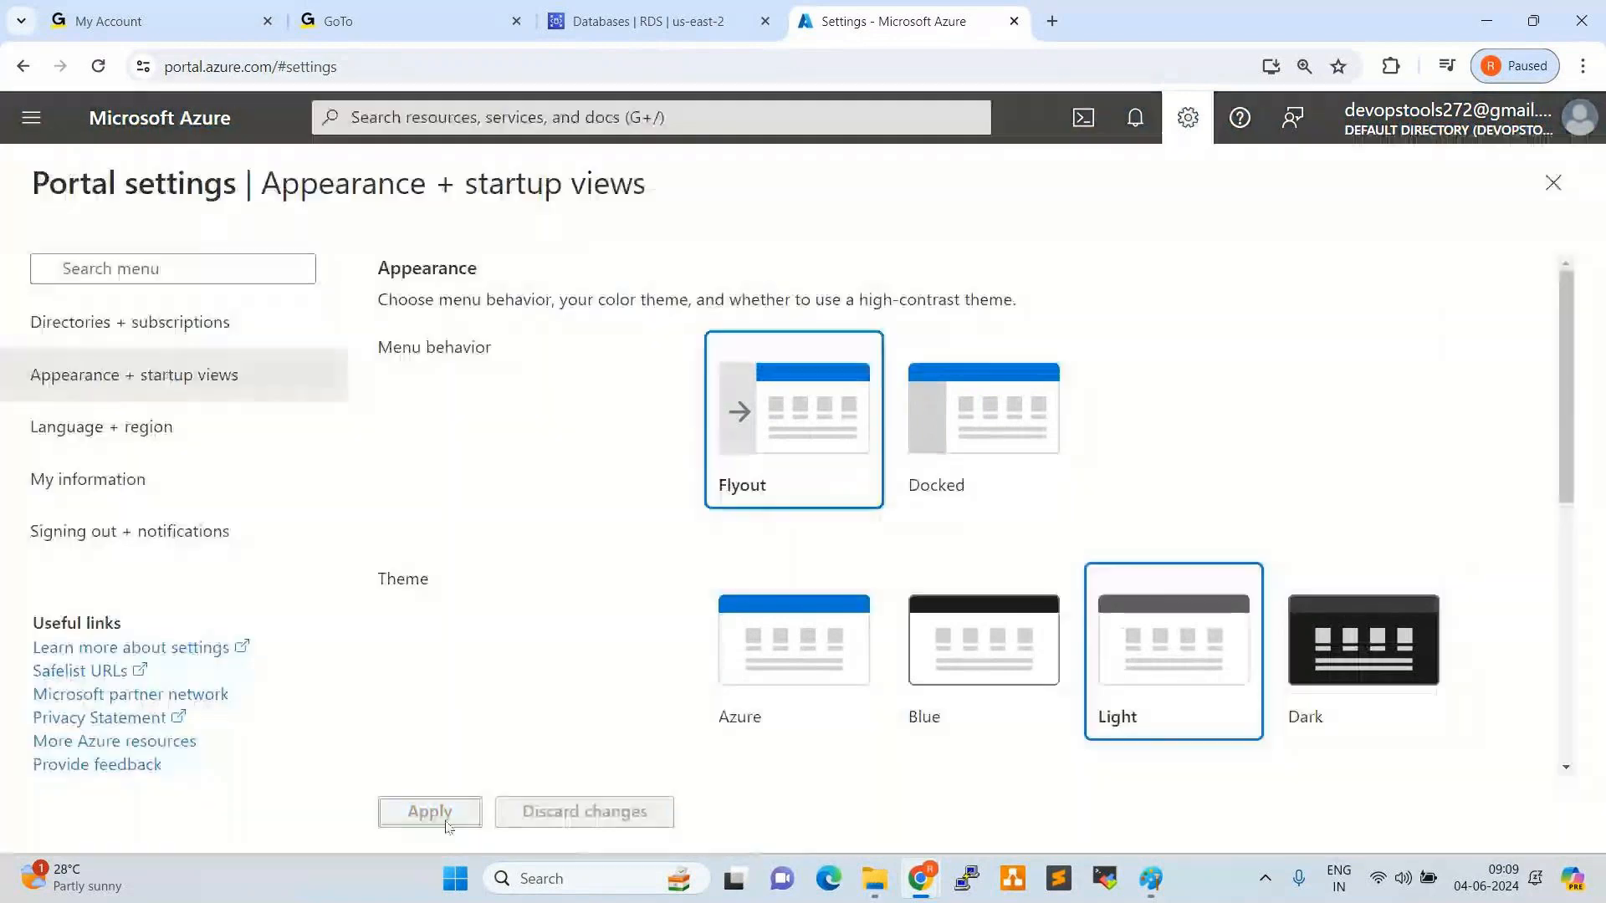
# Apply the Azure theme to the portal
pyautogui.click(983, 644)
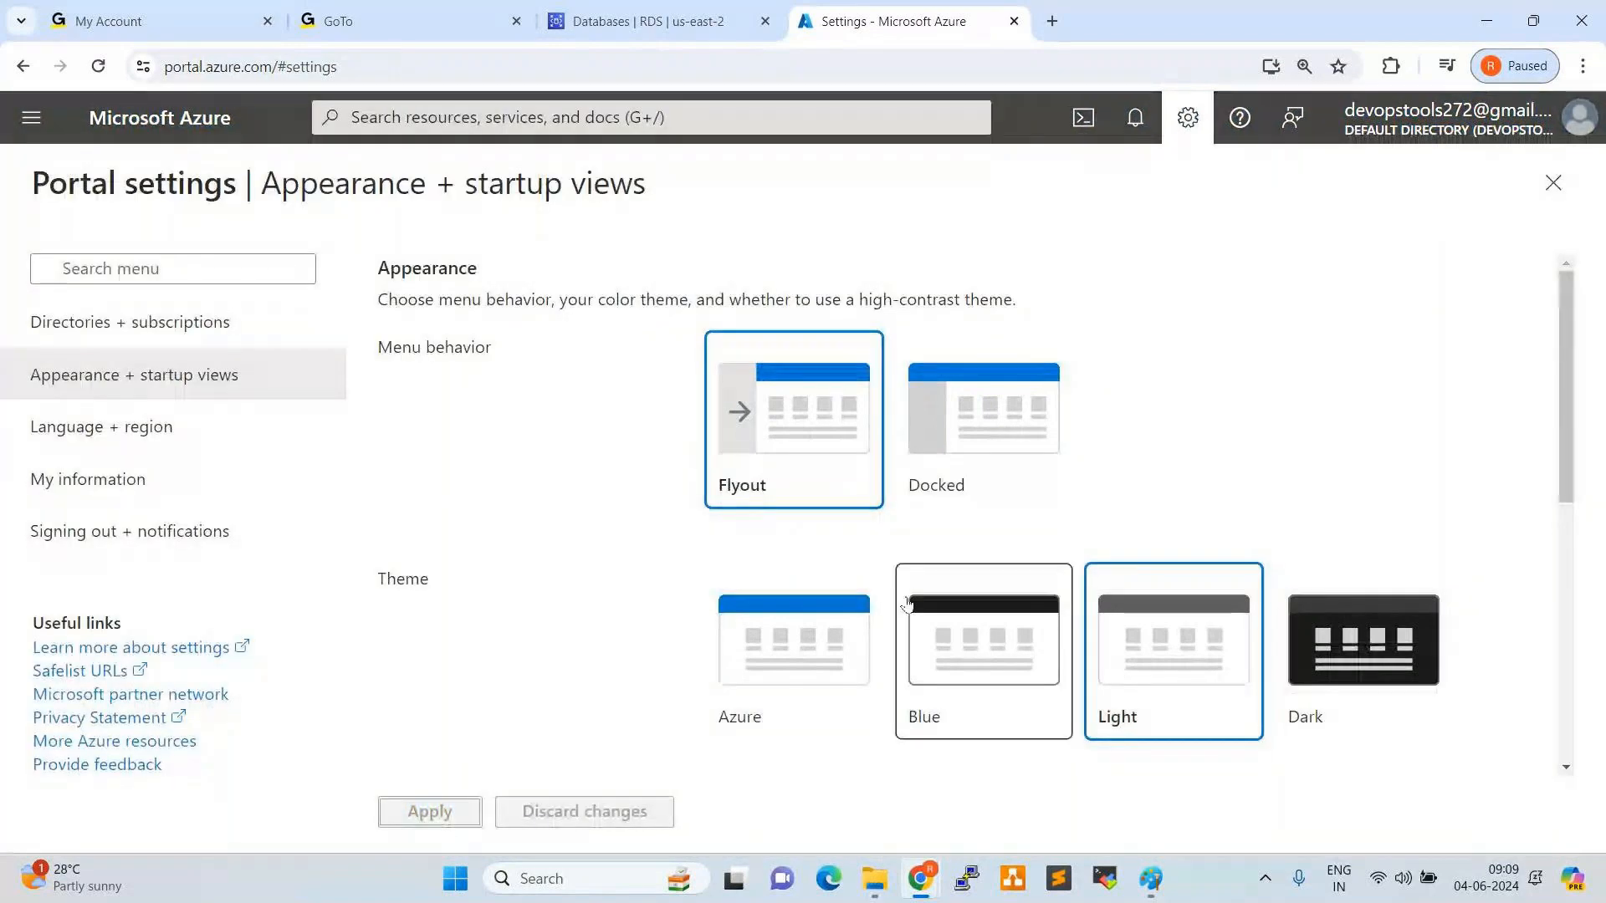
pyautogui.click(757, 636)
pyautogui.click(412, 816)
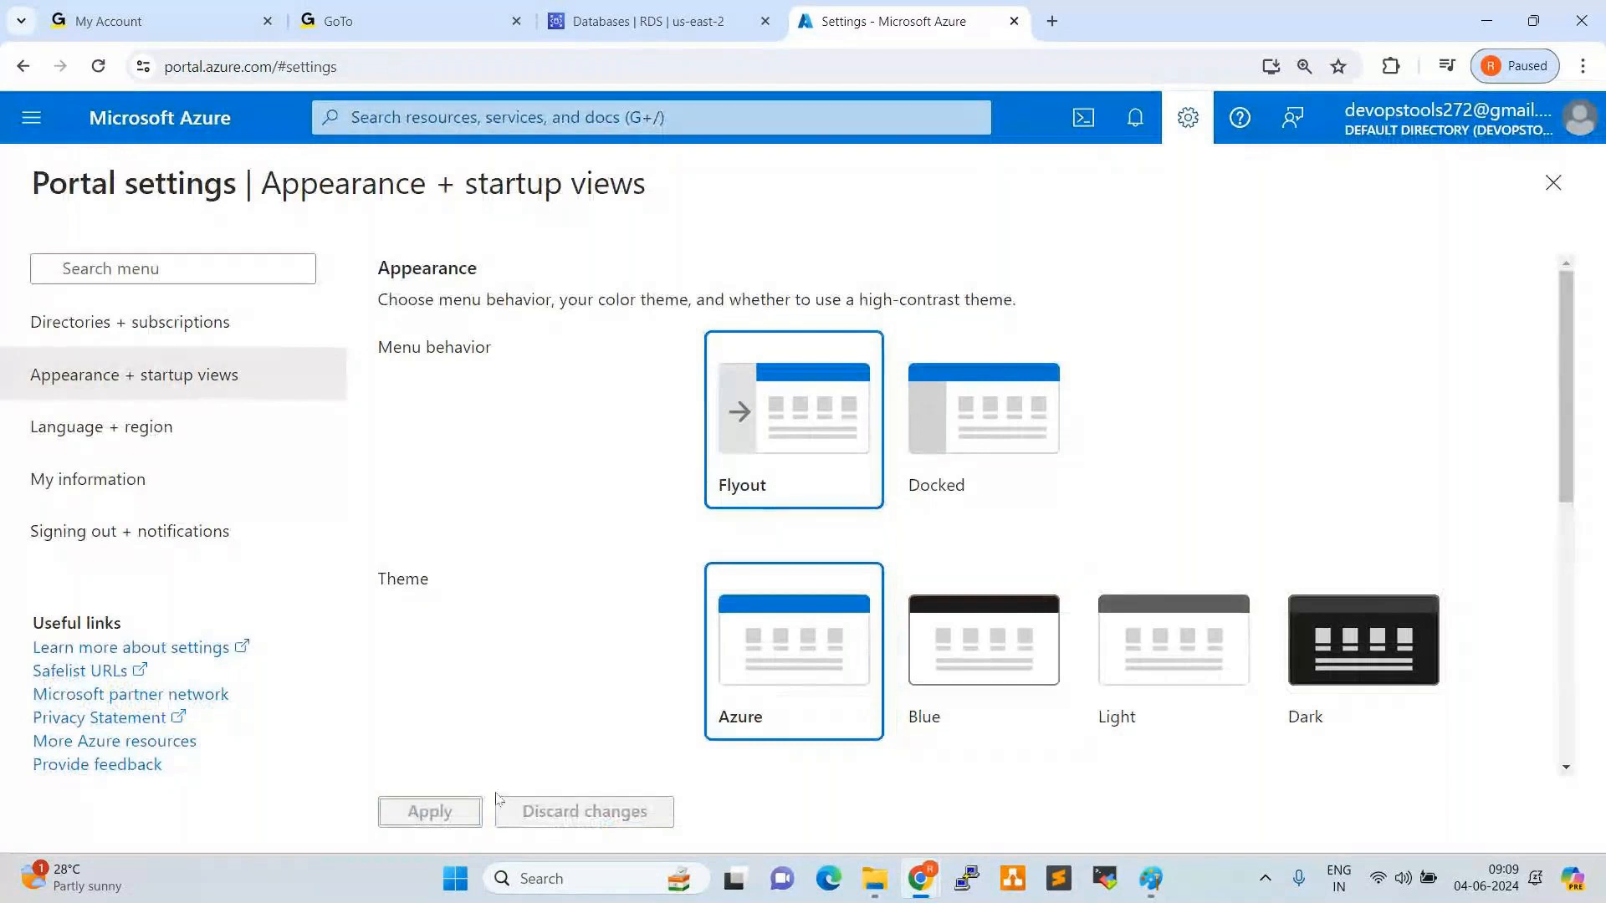
# Review the Language + region, My information, and Signing out + notifications portal settings
pyautogui.click(120, 444)
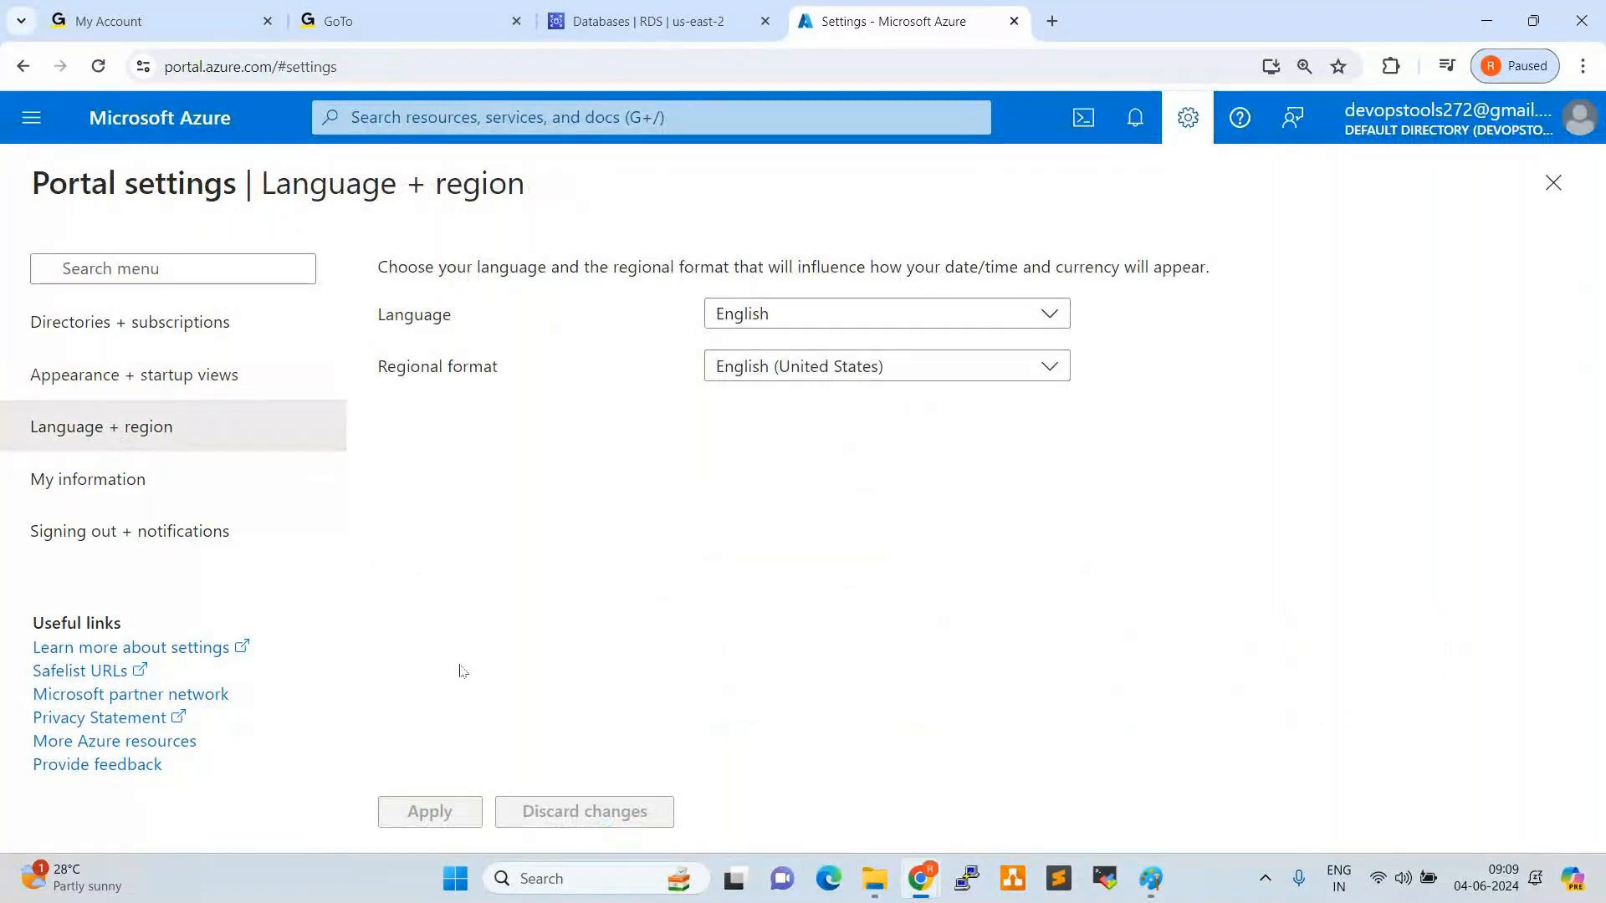
pyautogui.click(116, 491)
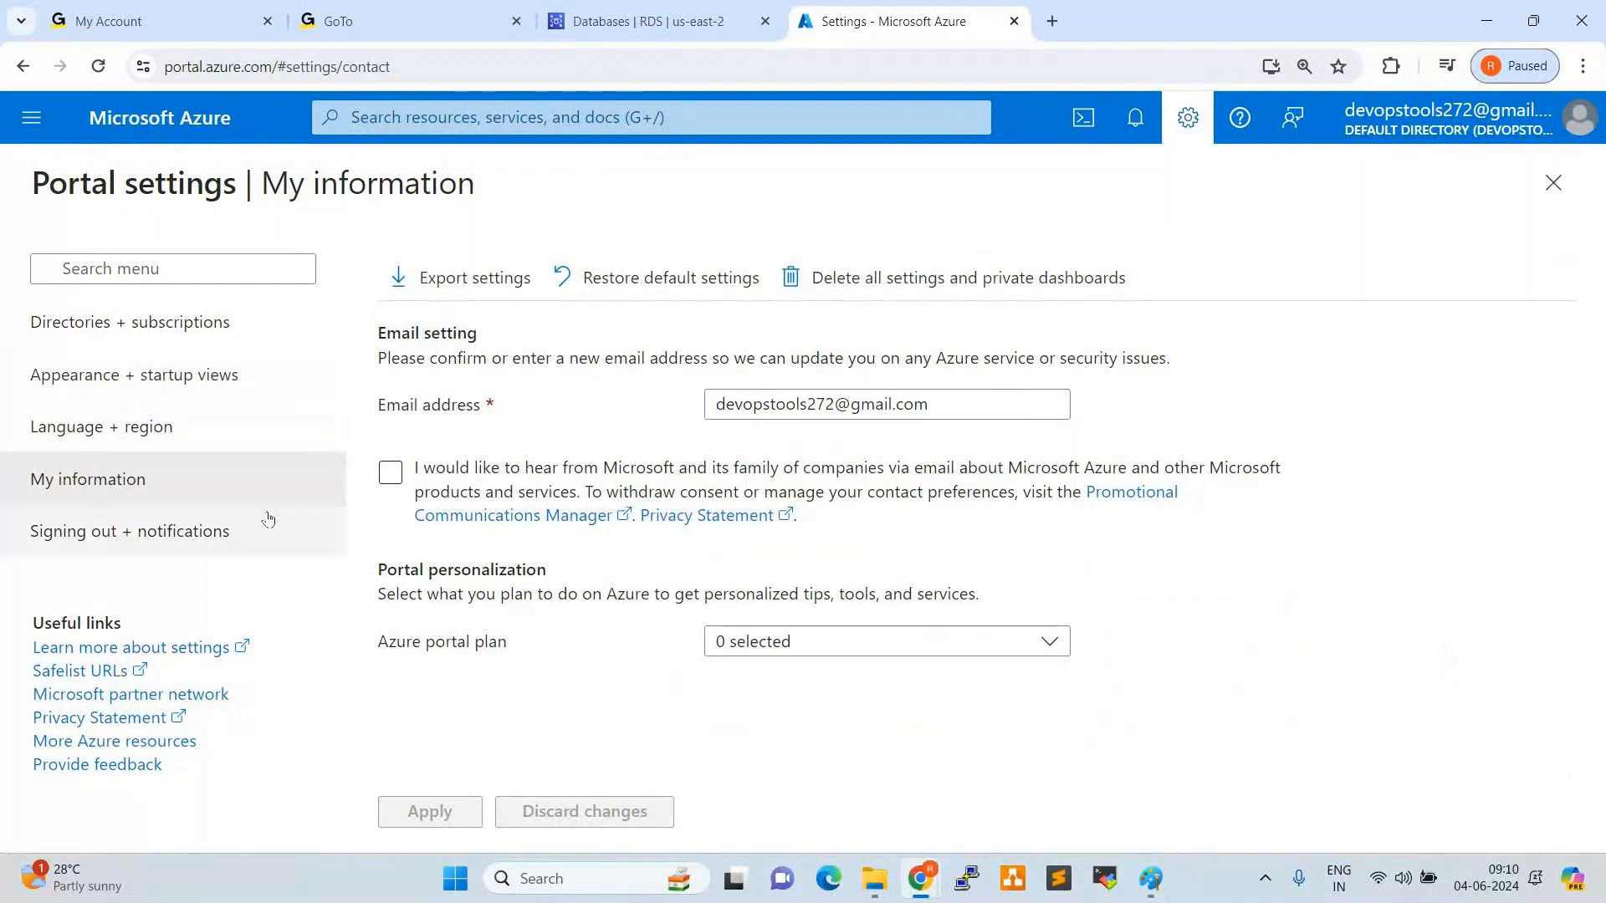
pyautogui.click(203, 547)
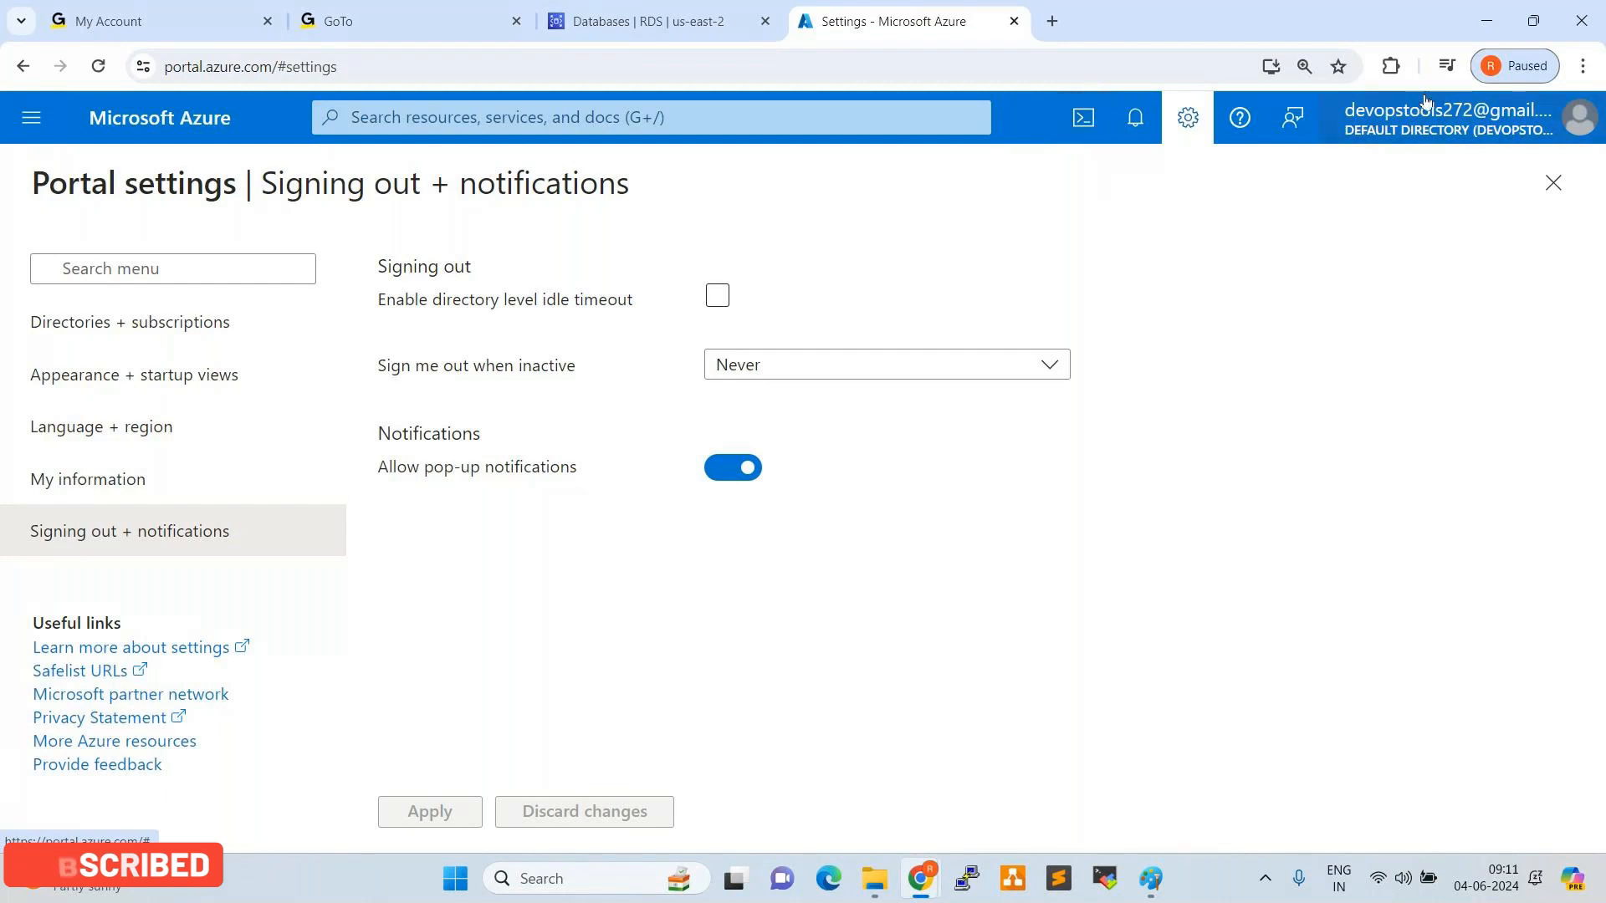
# Examine the portal menu's main entries and its full list of favorite services
pyautogui.click(31, 122)
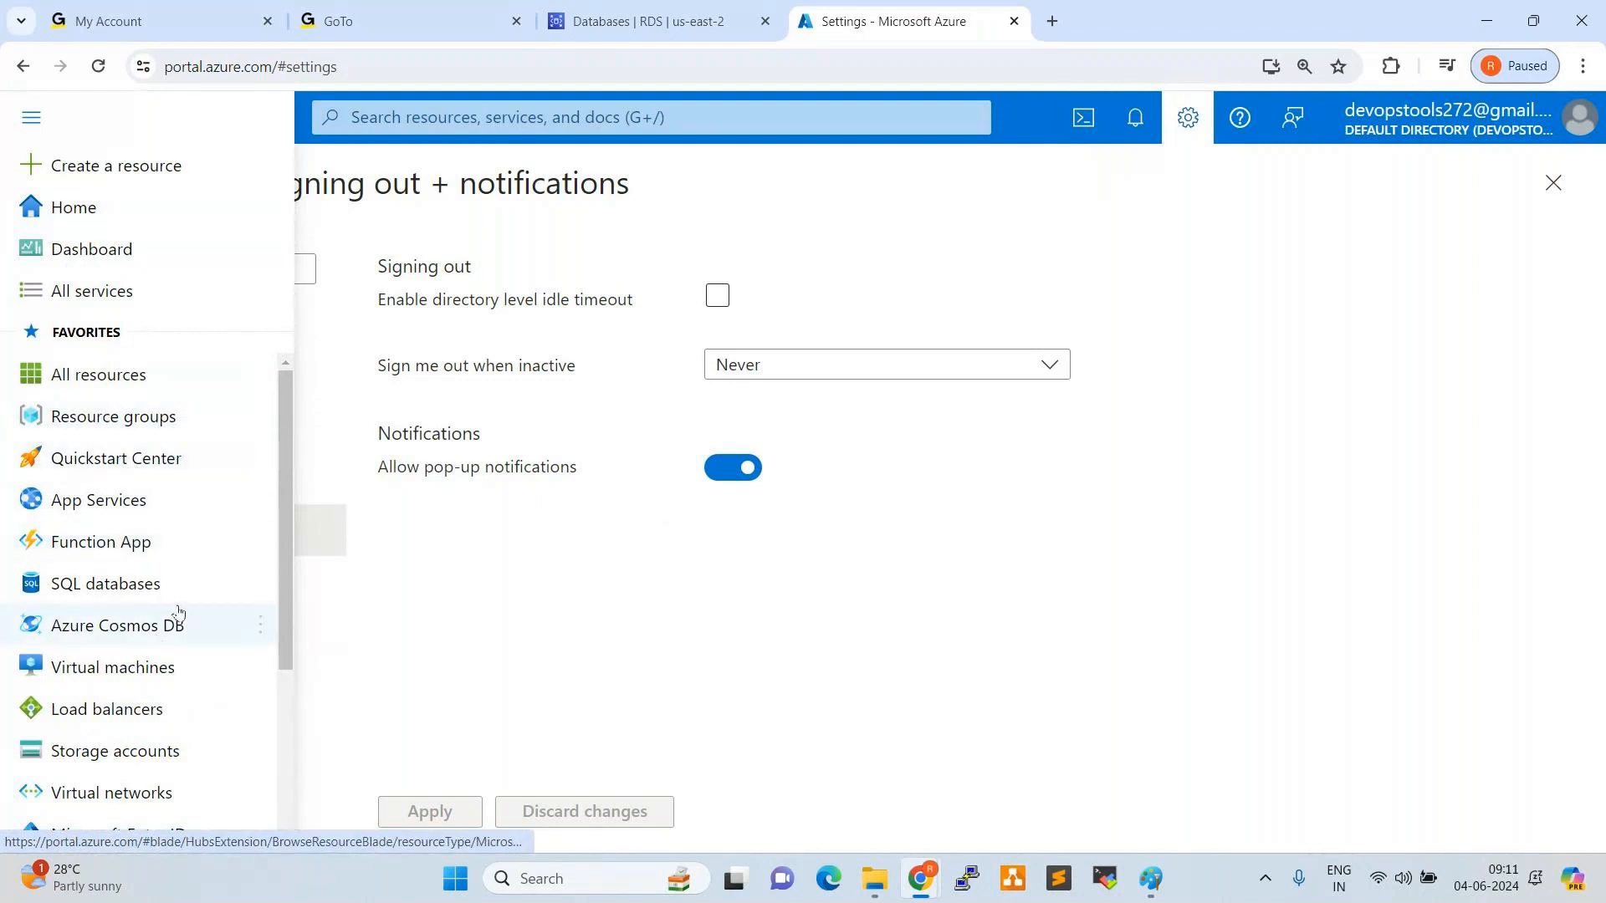
pyautogui.scroll(-3, 219, 559)
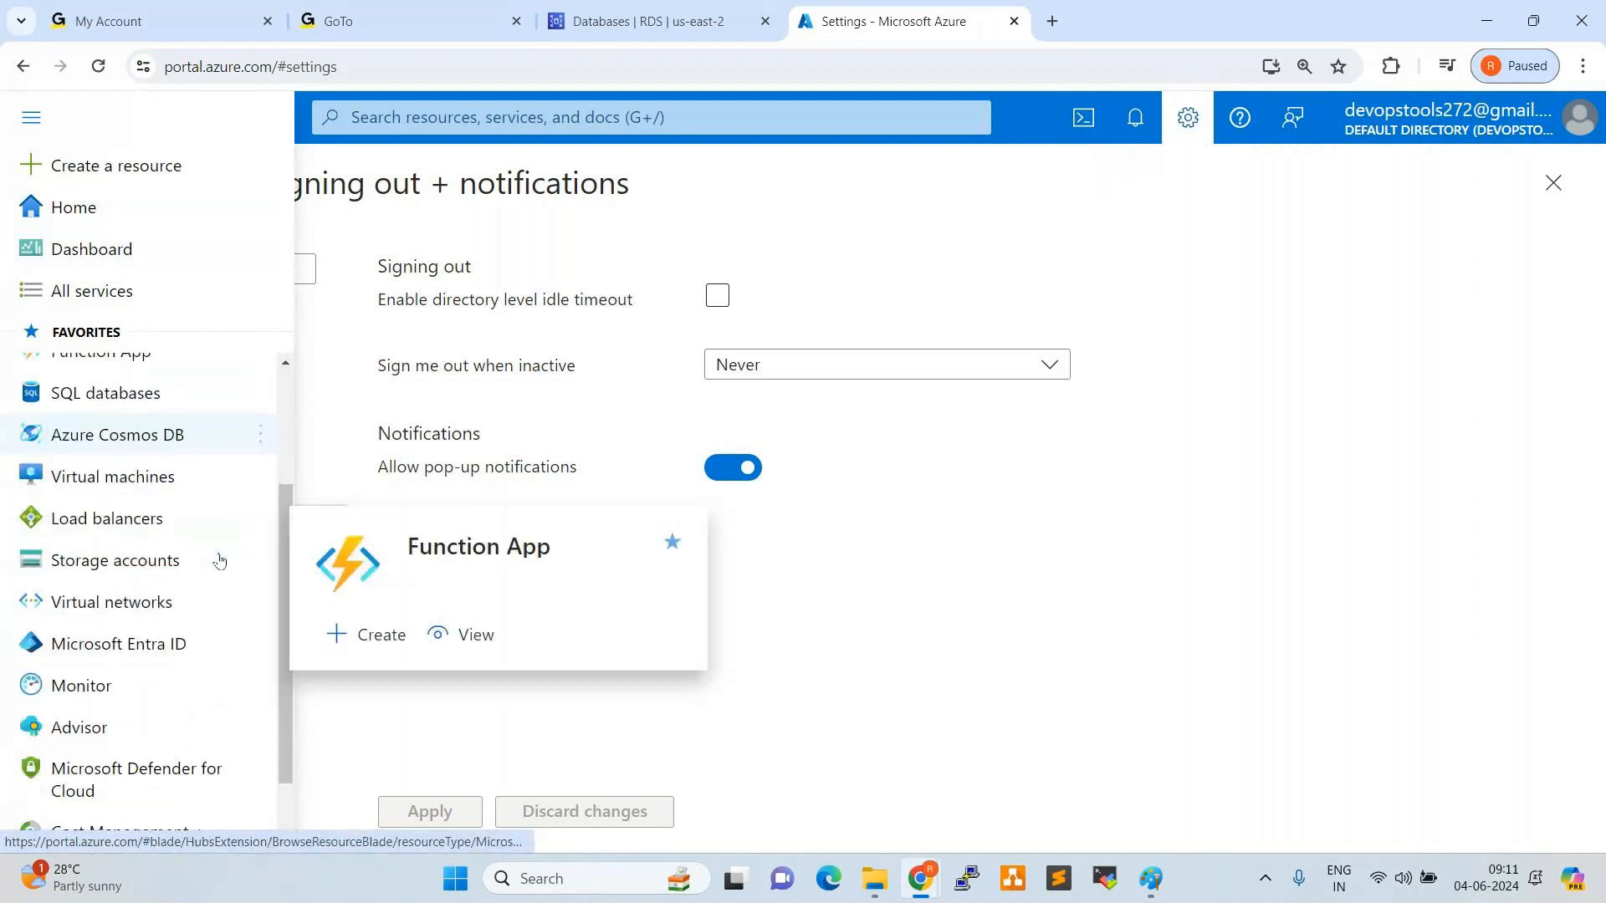
pyautogui.scroll(3, 219, 560)
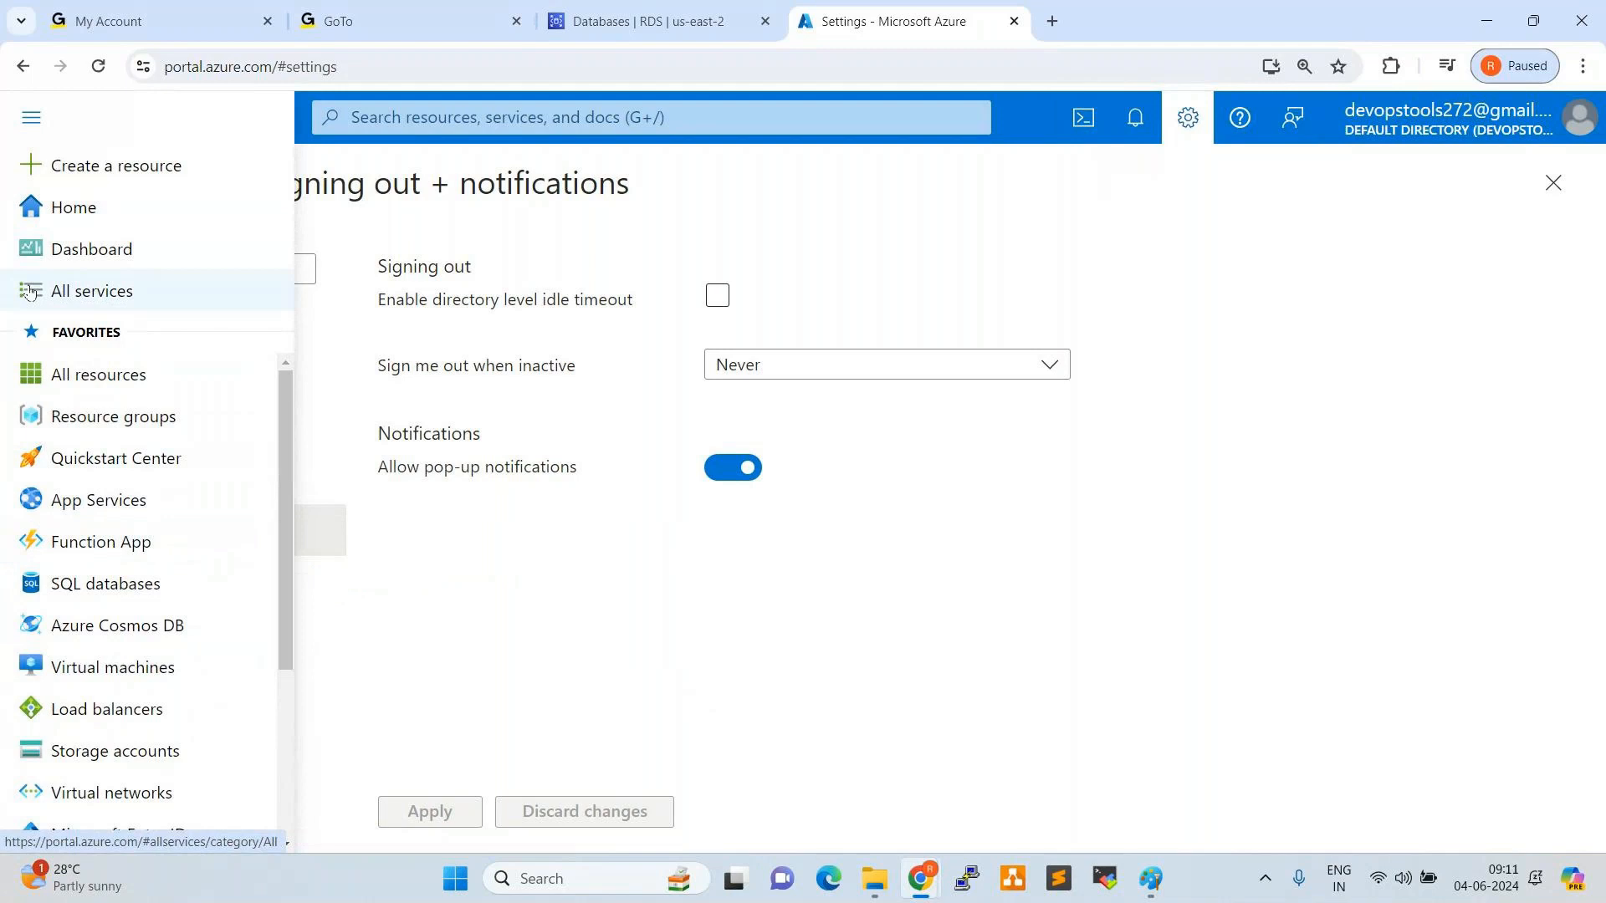
pyautogui.moveTo(191, 420)
pyautogui.scroll(-3, 191, 420)
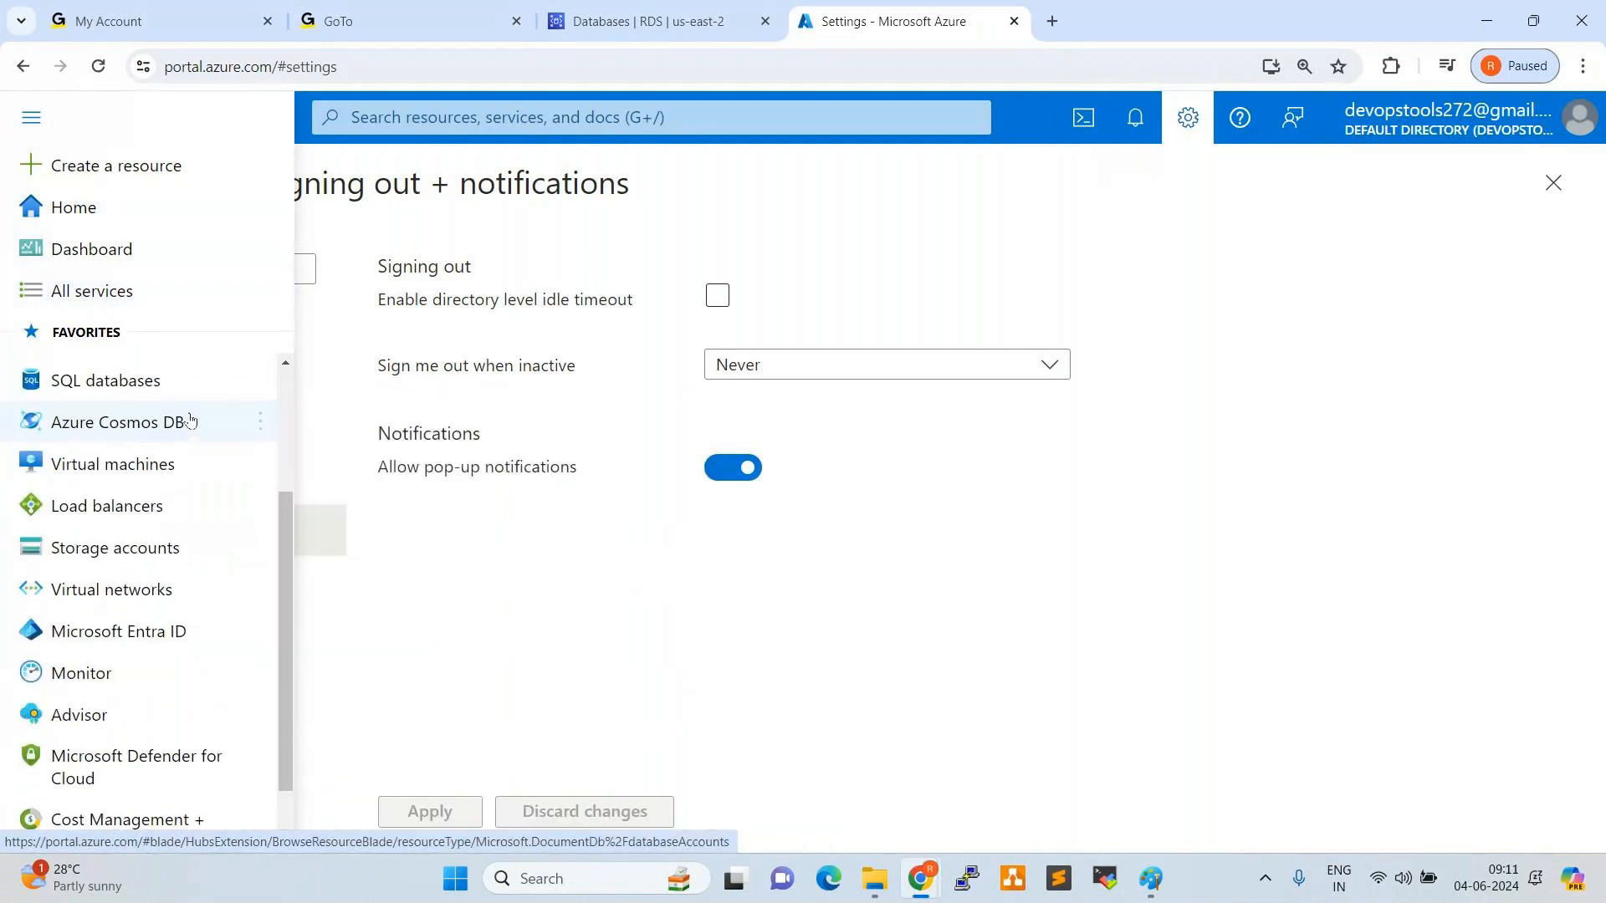
pyautogui.scroll(3, 188, 420)
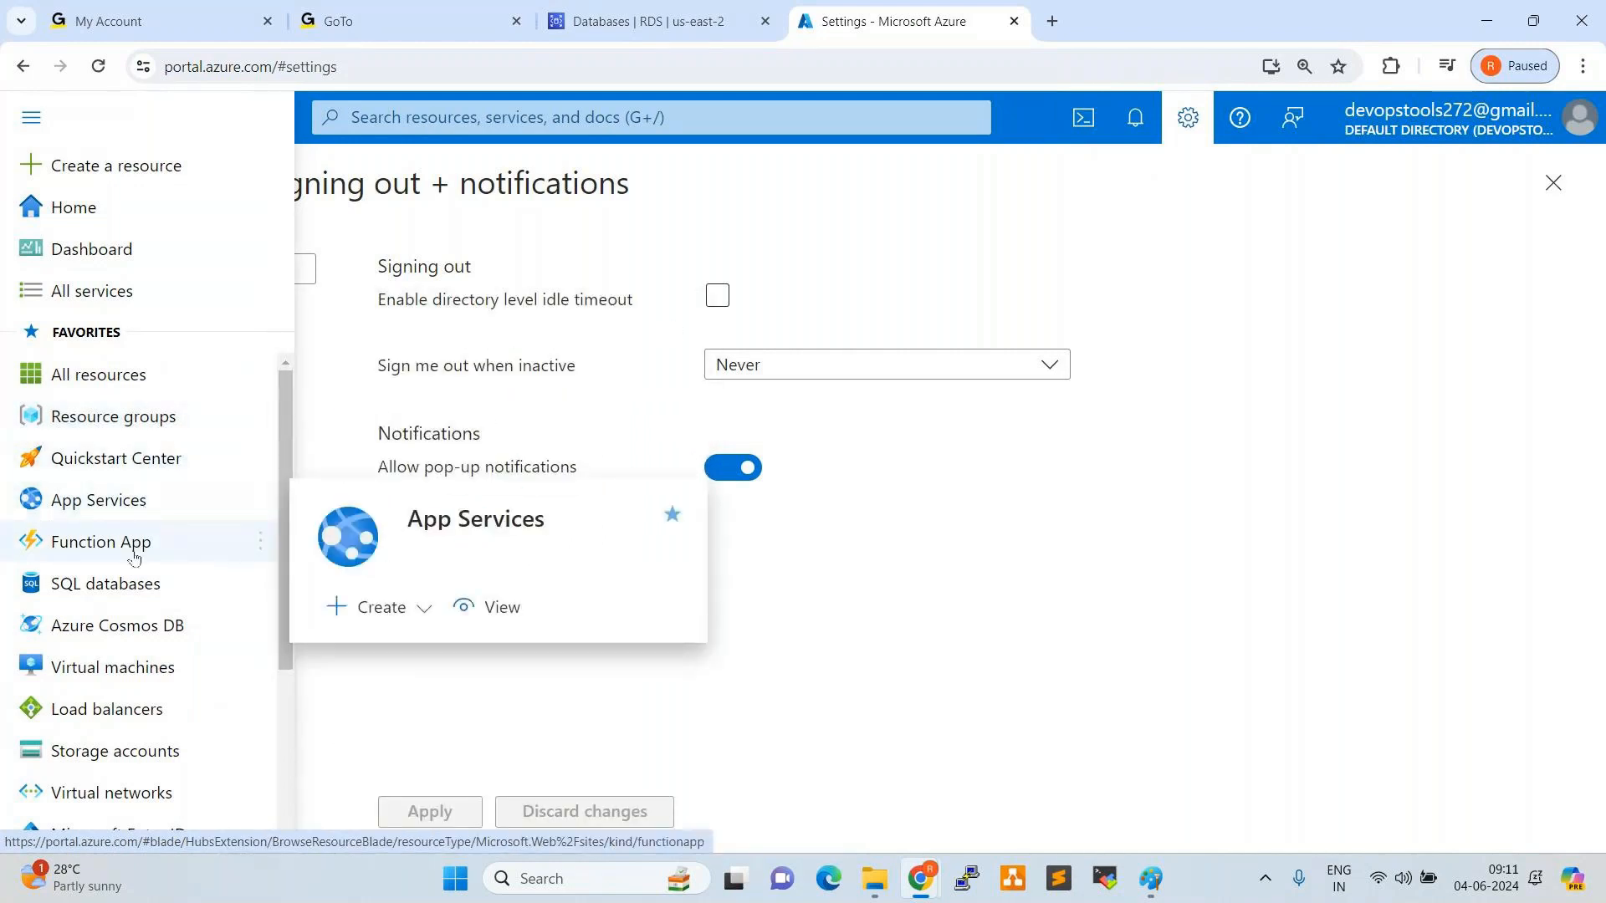
# View the private dashboard My Dashboard, and return to the portal's Home page
pyautogui.click(64, 250)
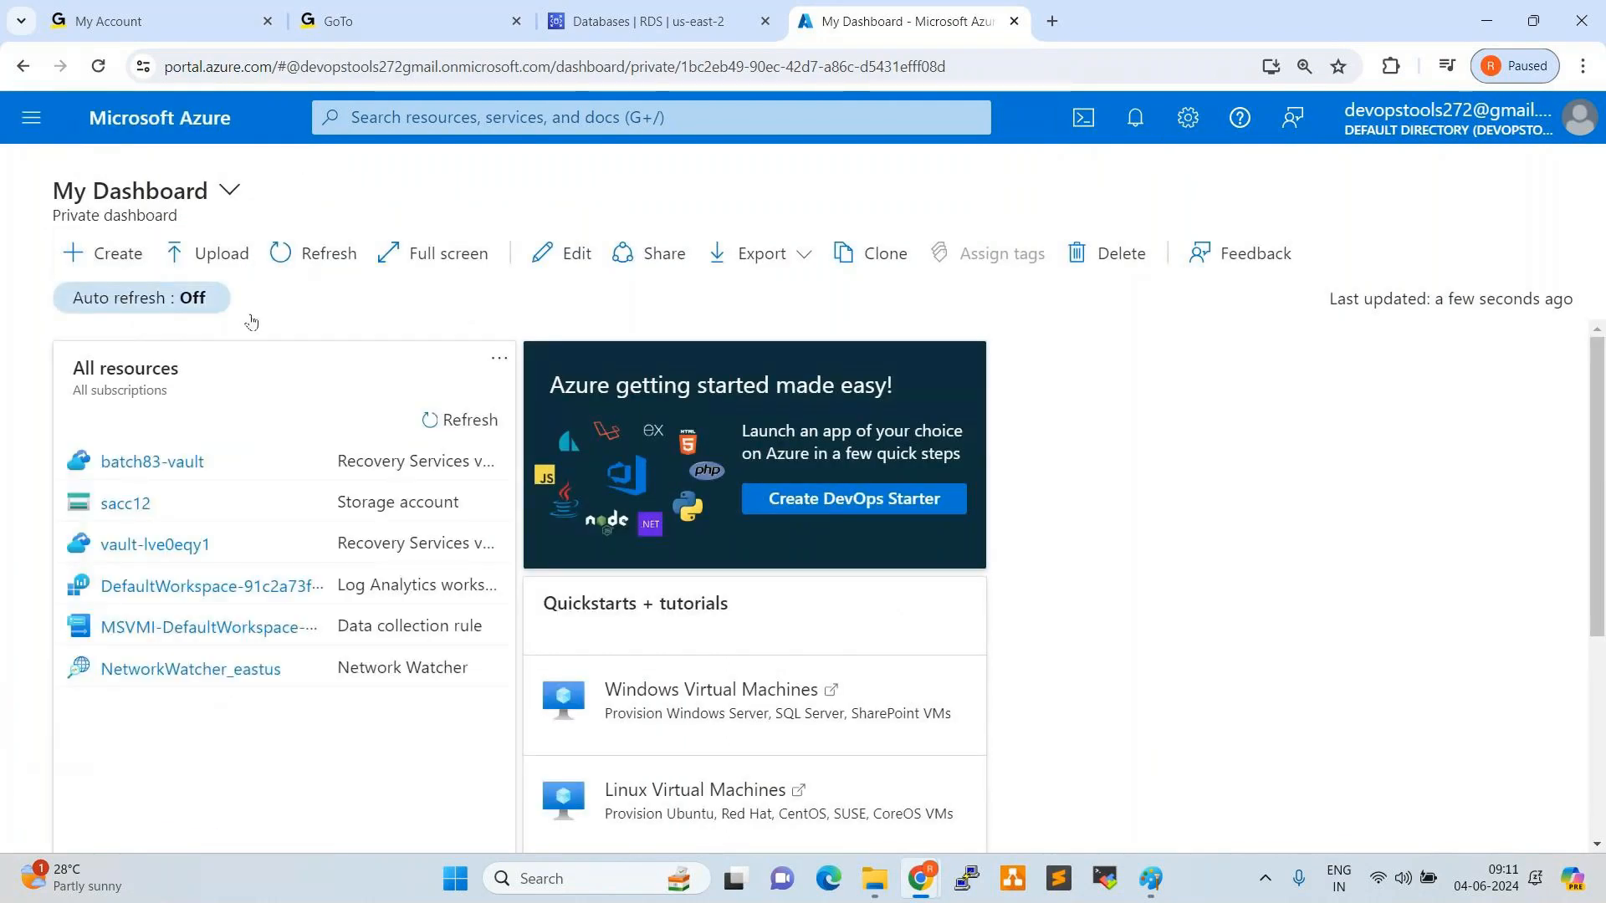
pyautogui.scroll(-1, 996, 516)
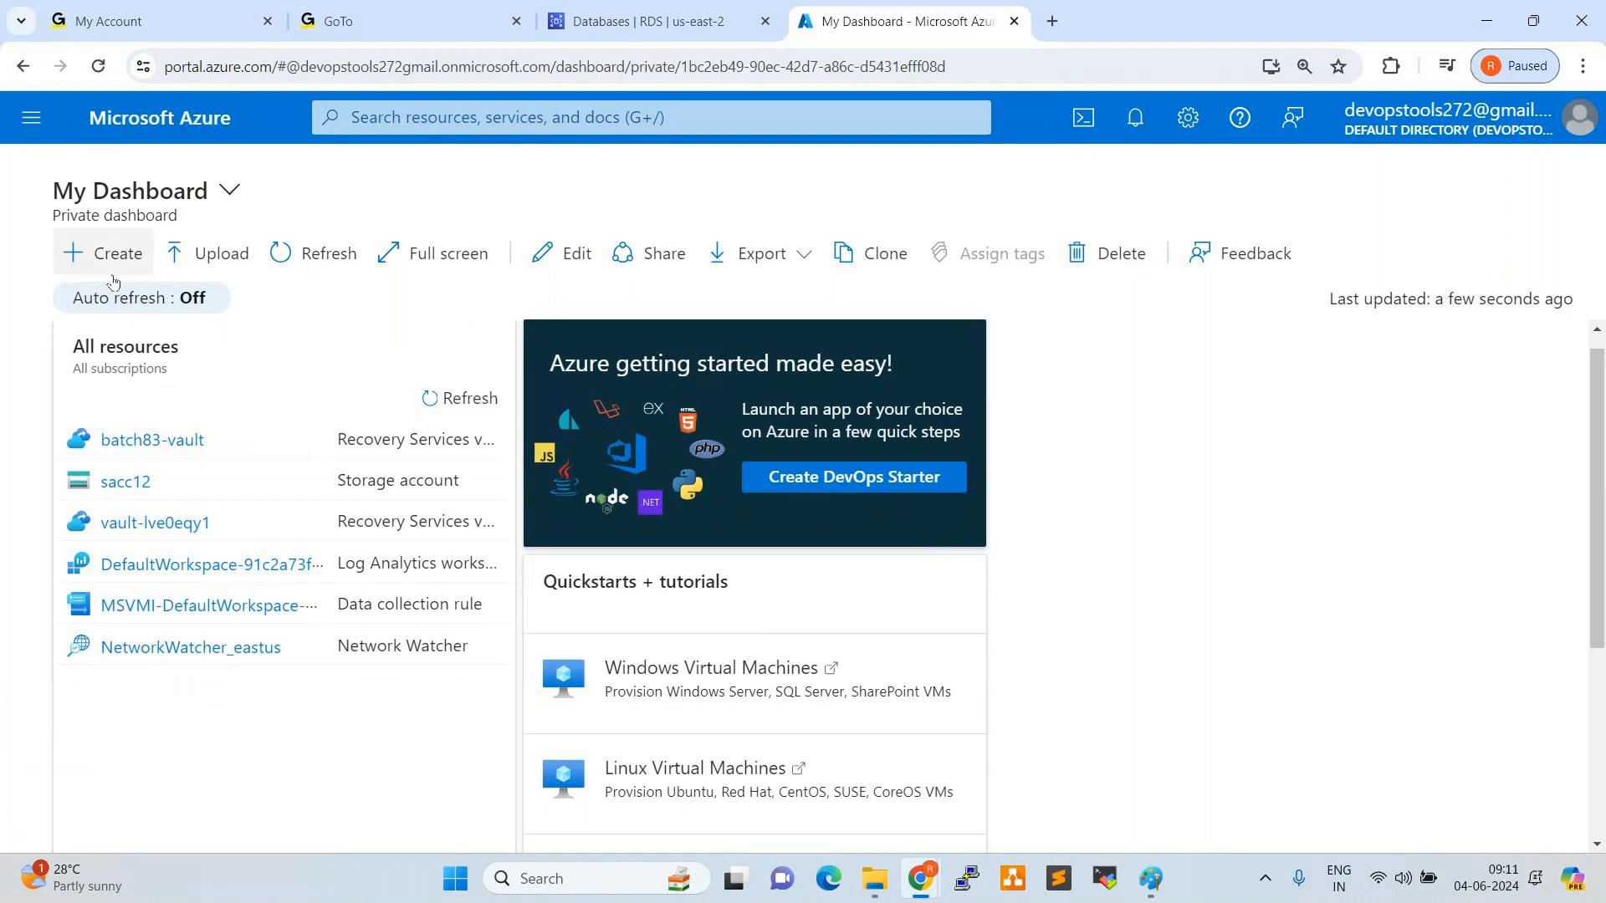
pyautogui.click(31, 117)
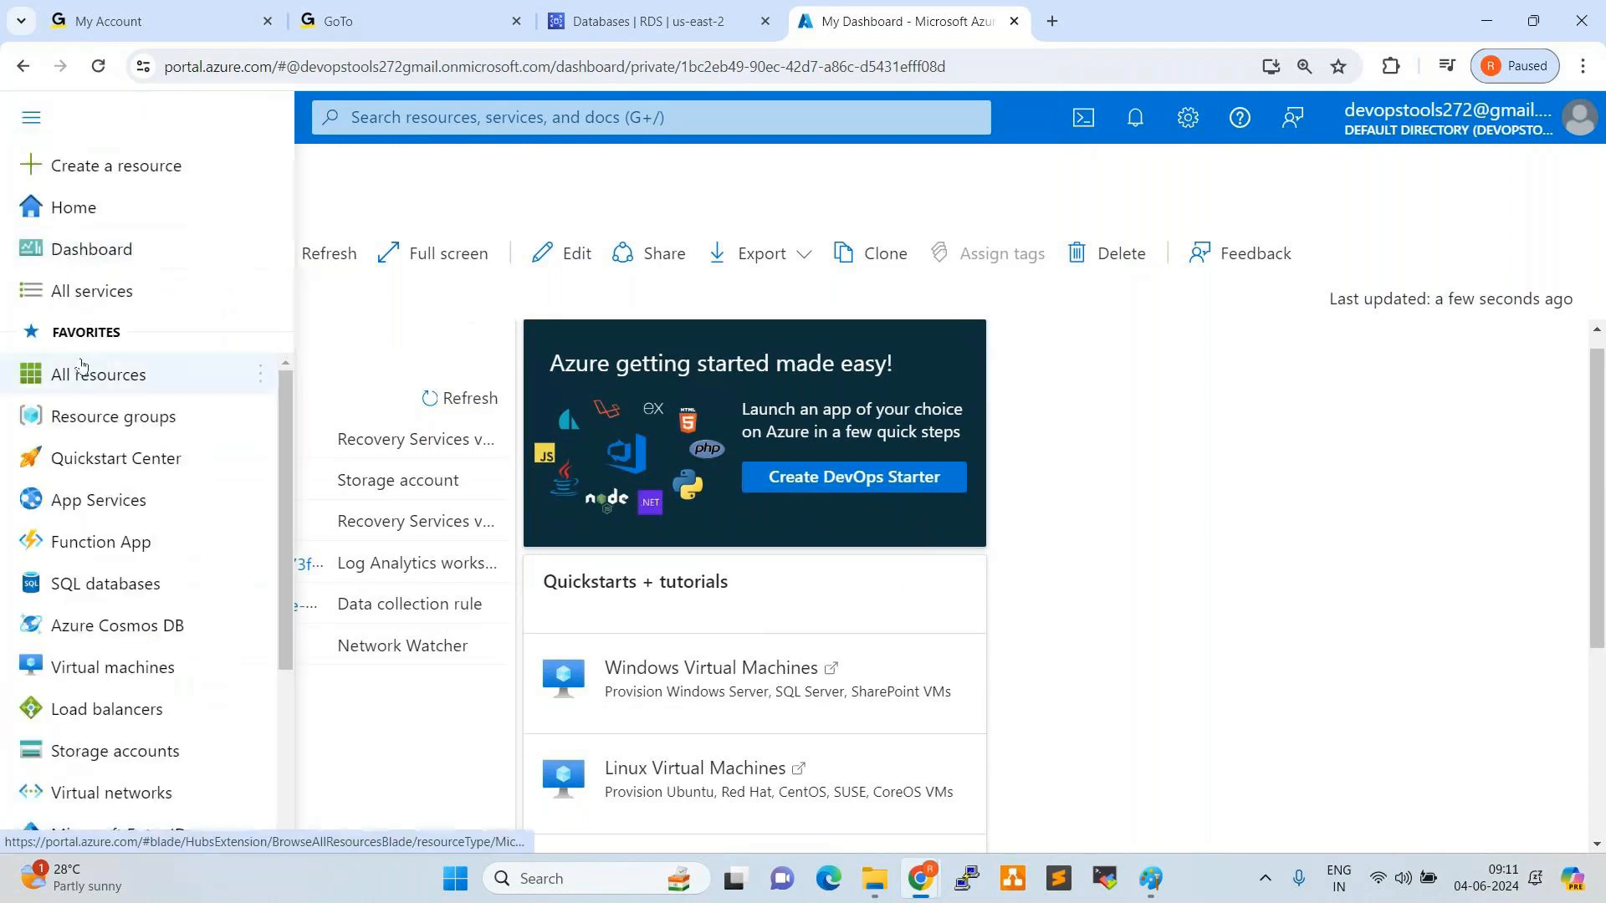
pyautogui.click(76, 219)
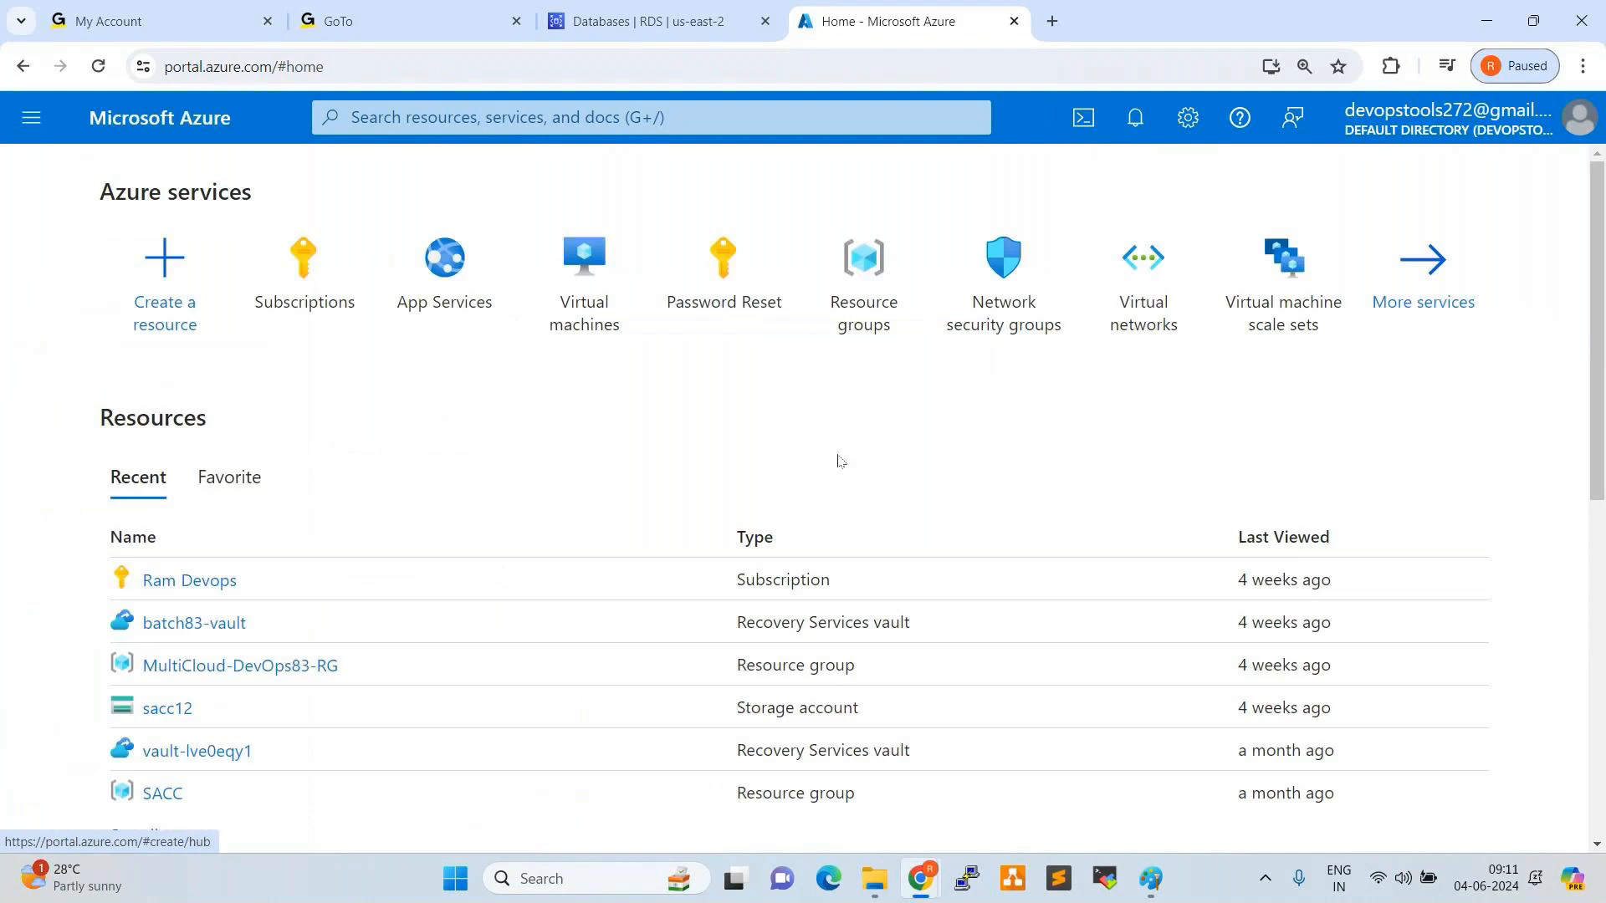
# Open the All resources list to view the resources across all subscriptions
pyautogui.click(31, 117)
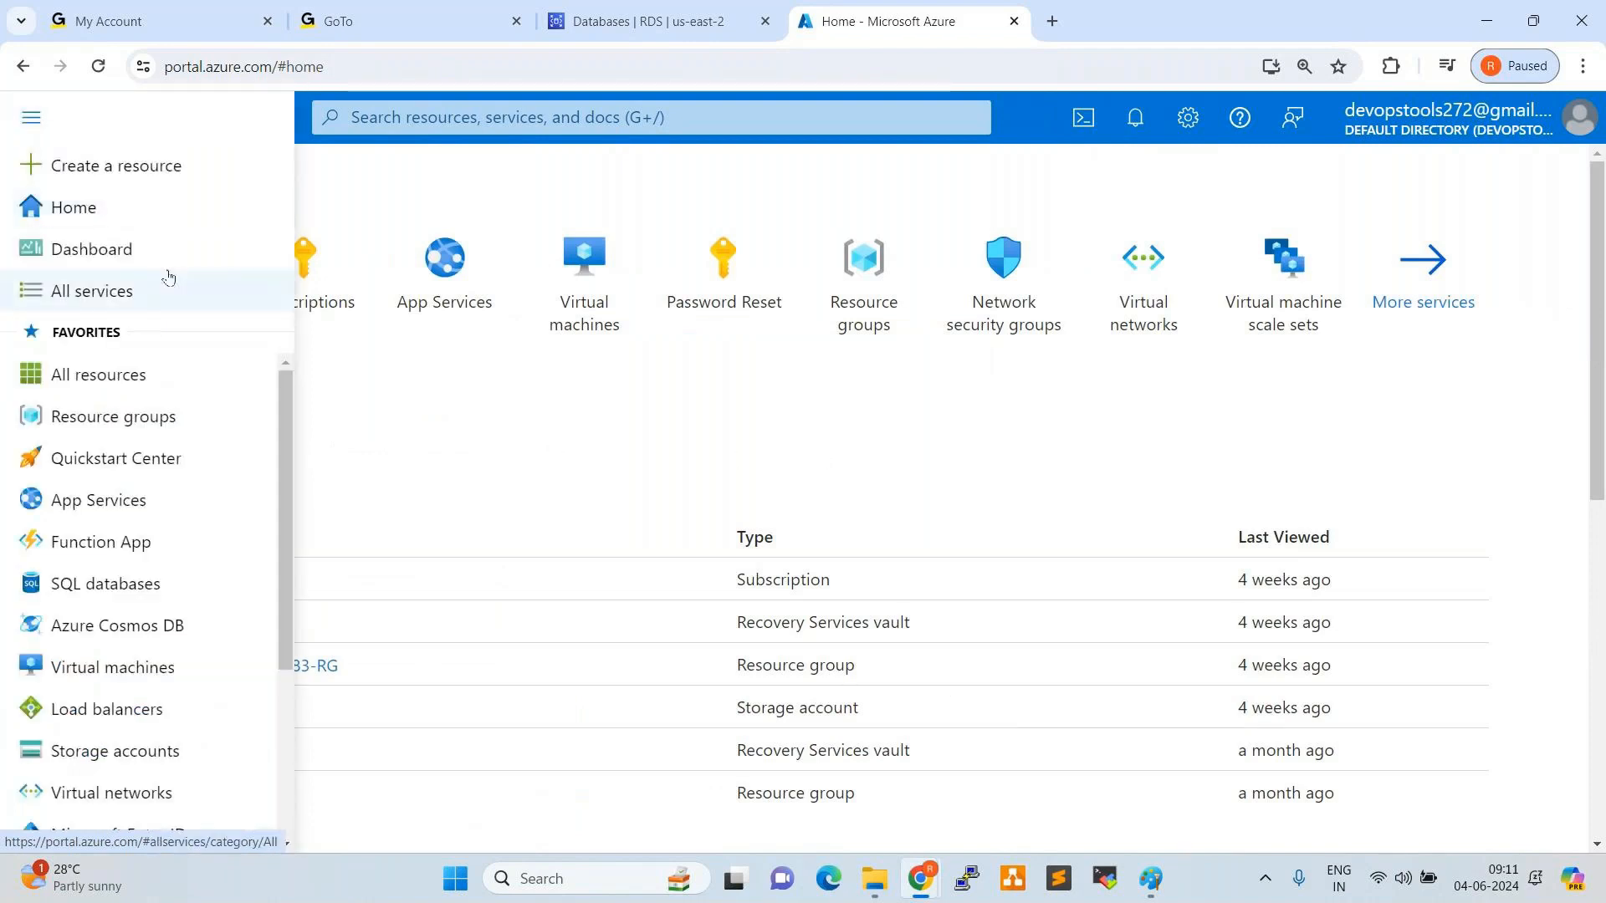
pyautogui.click(172, 420)
pyautogui.click(133, 374)
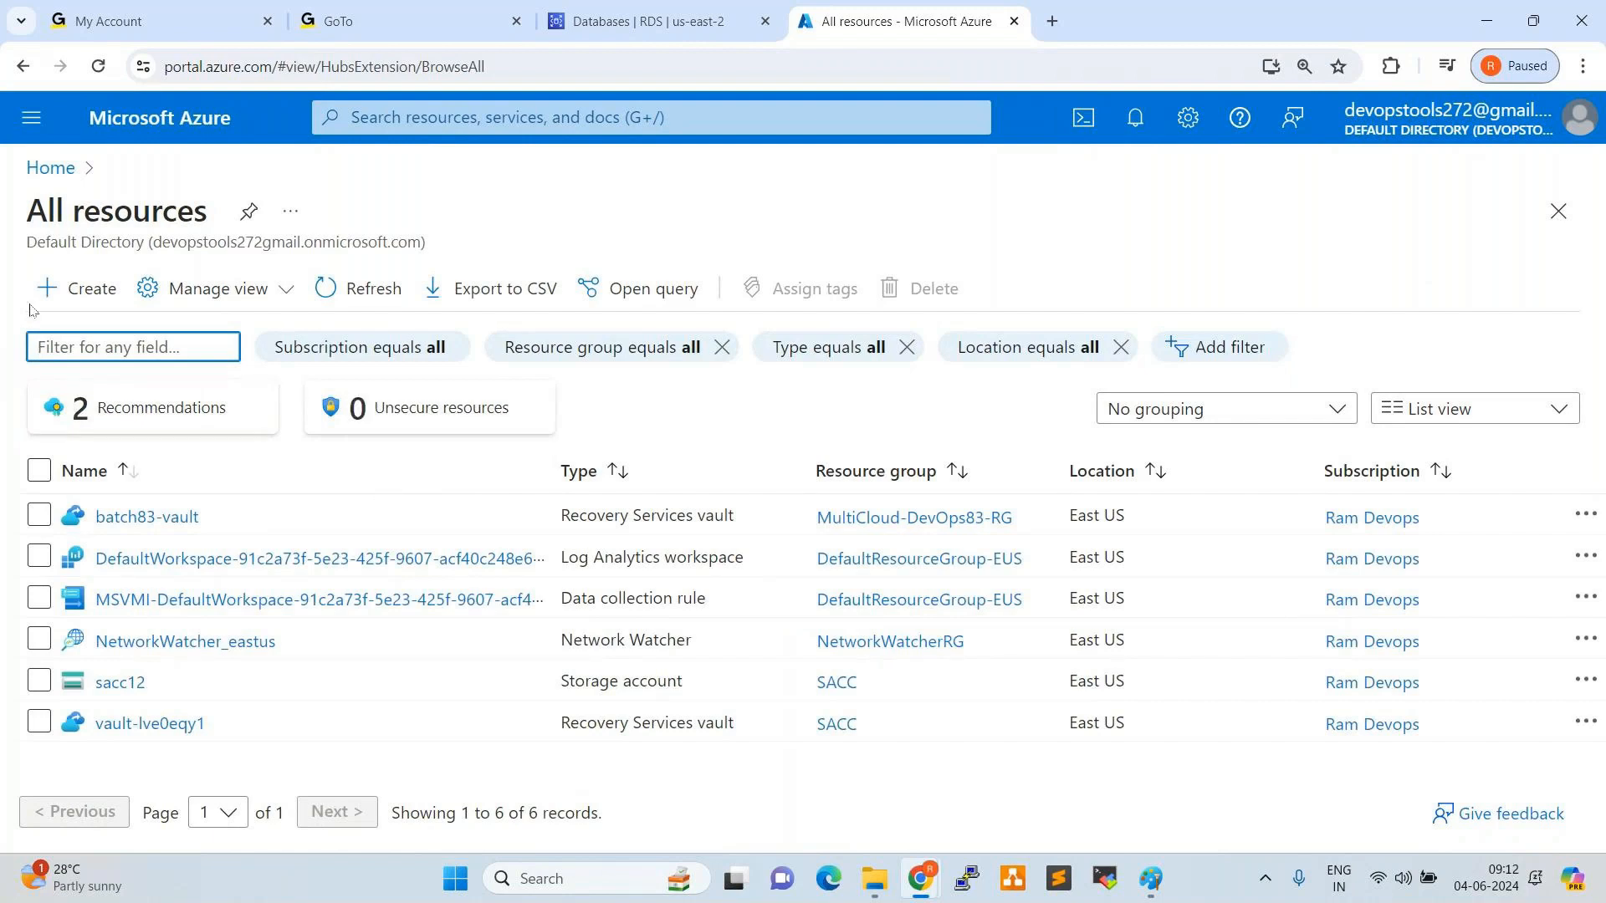
# Preview the Virtual machines and Load balancers service descriptions among the portal's favorites
pyautogui.click(31, 117)
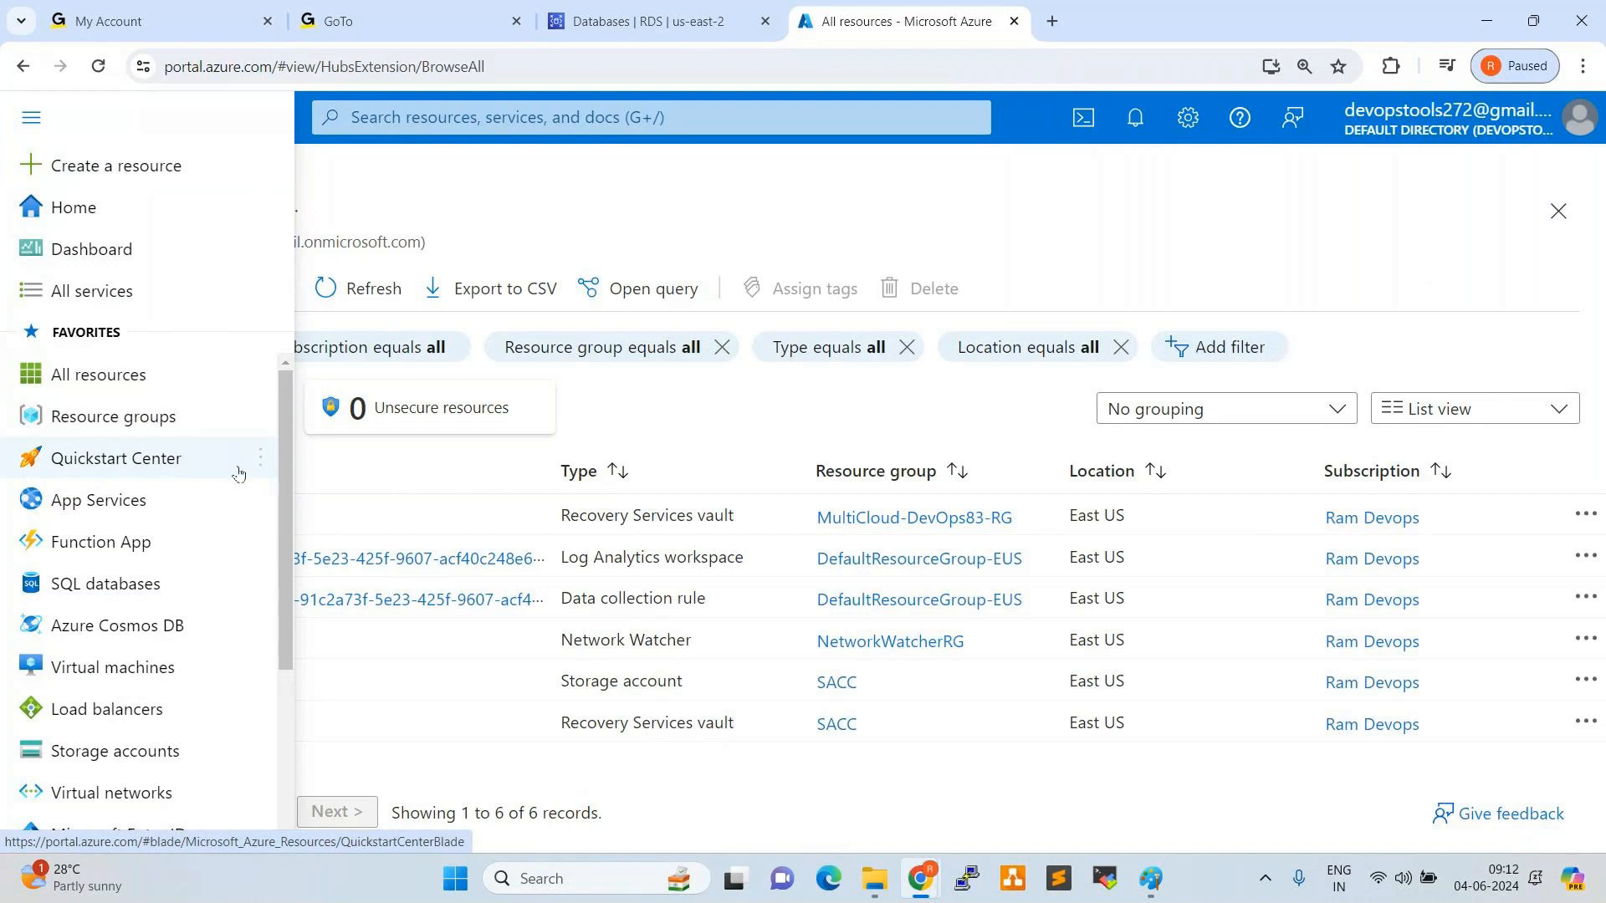
pyautogui.moveTo(173, 512)
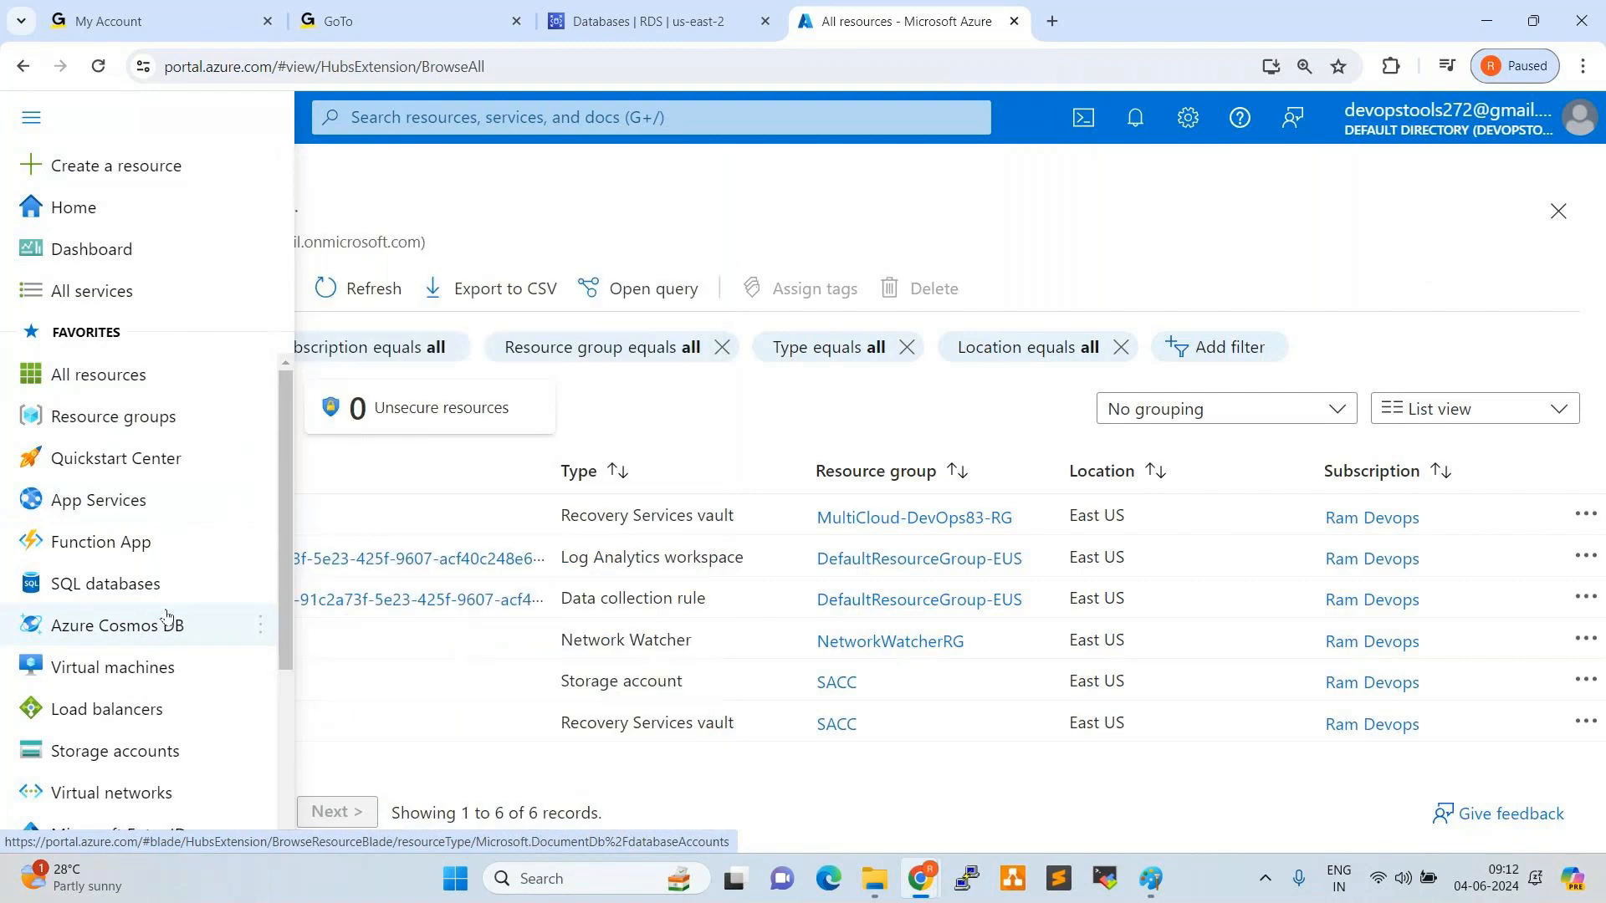
pyautogui.moveTo(151, 692)
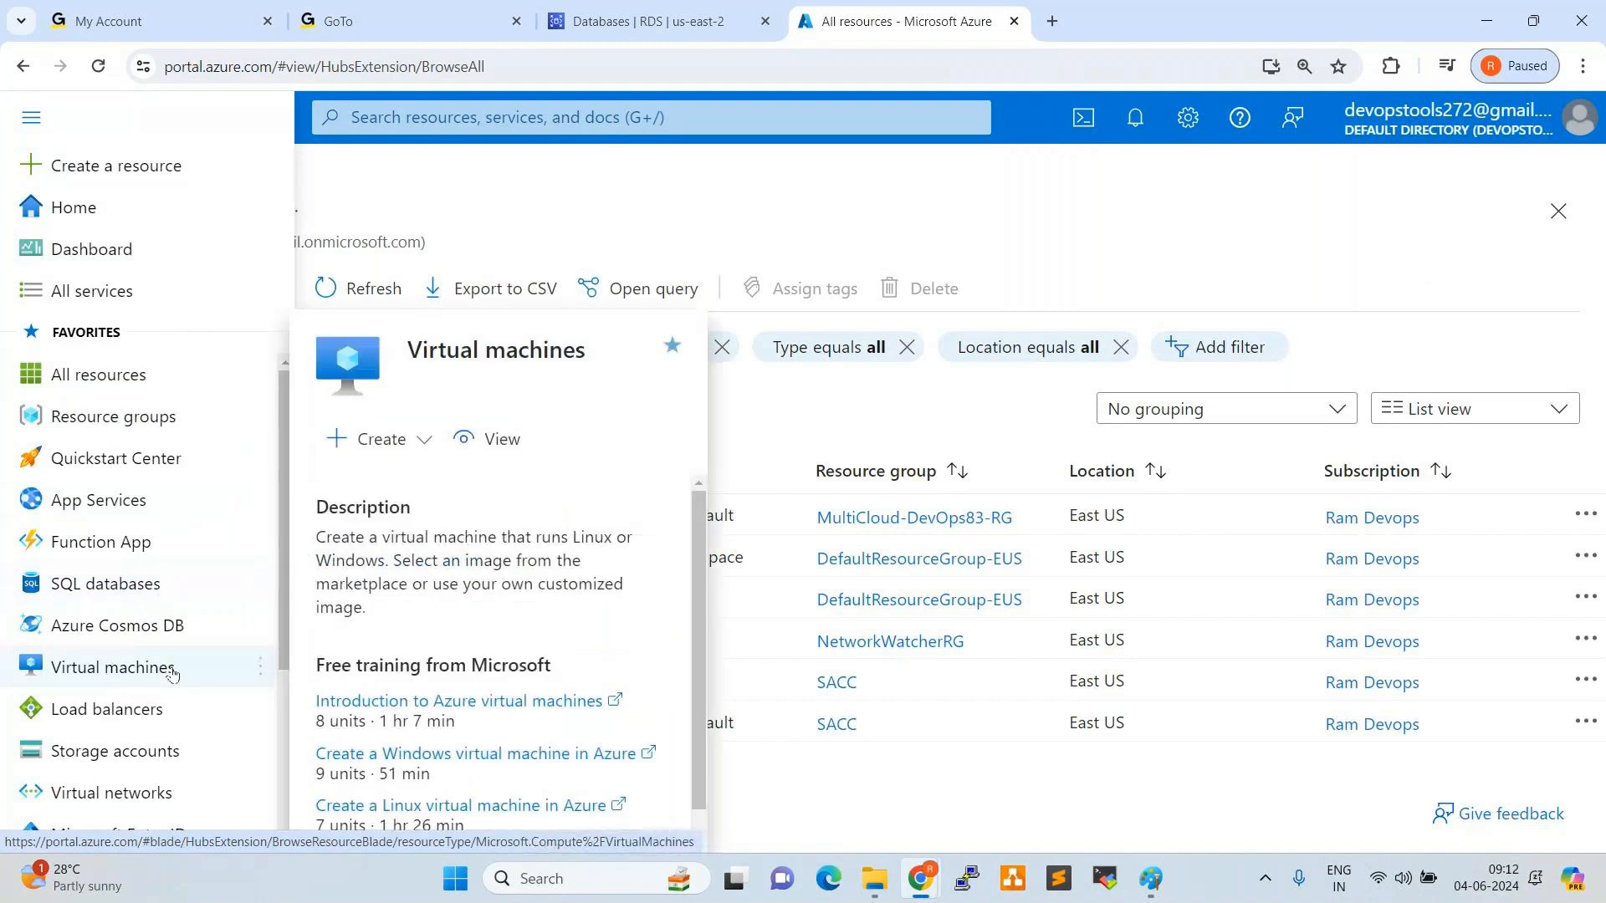
pyautogui.moveTo(147, 635)
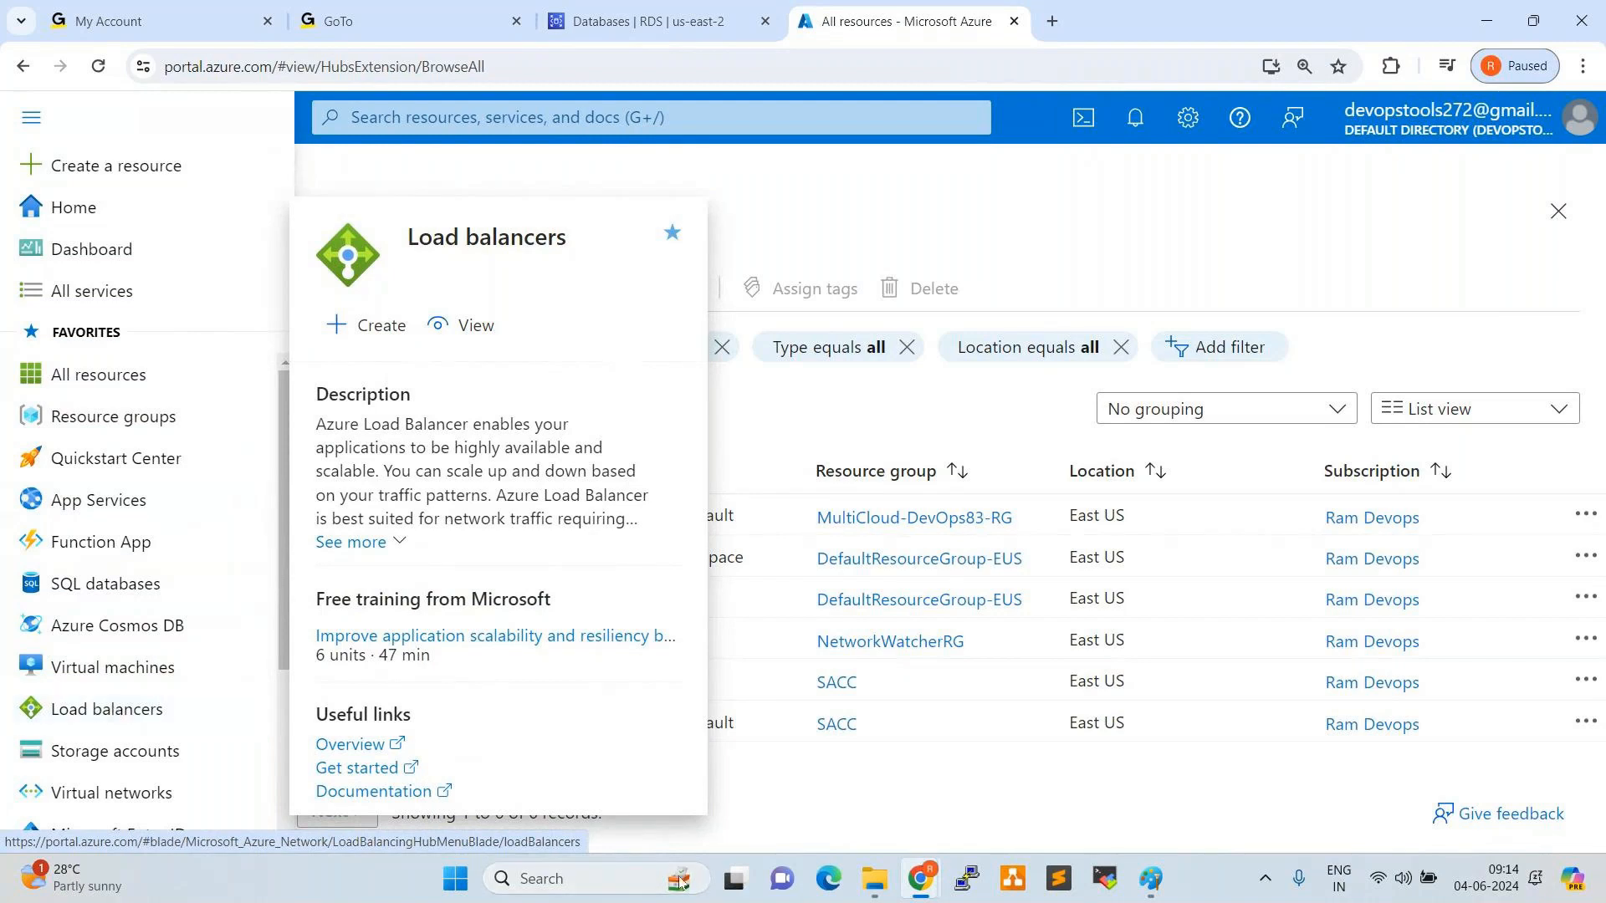
# Switch to a new Paint canvas and add the heading "Azure Services:" with a row of dashes beneath it
pyautogui.rightClick(1160, 890)
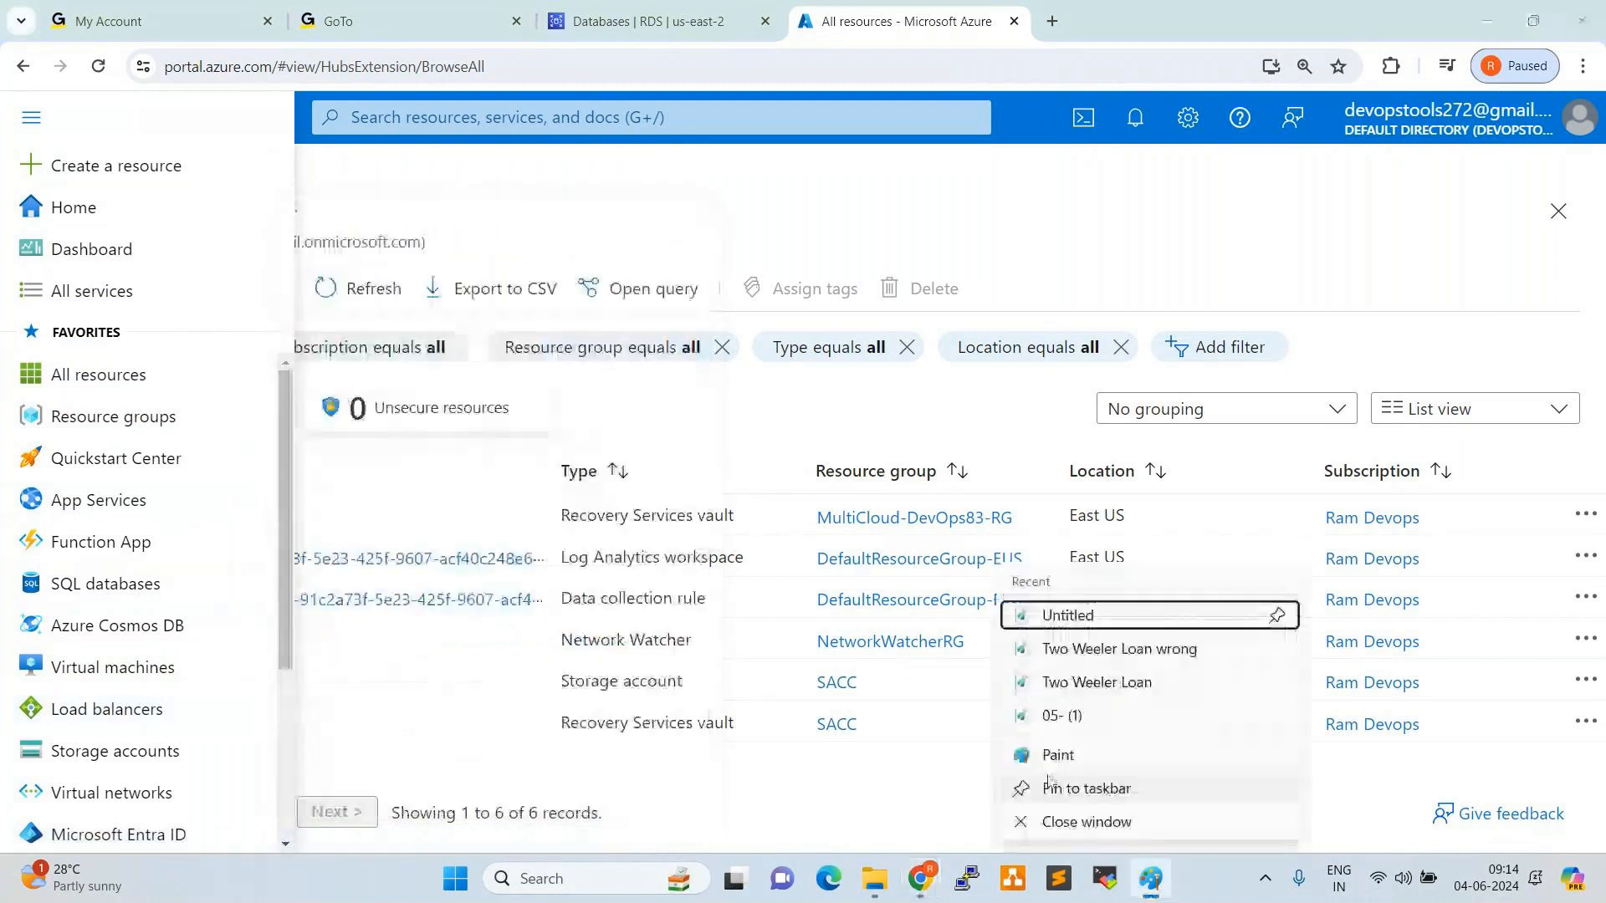
pyautogui.click(1058, 754)
pyautogui.moveTo(55, 240); pyautogui.dragTo(754, 328)
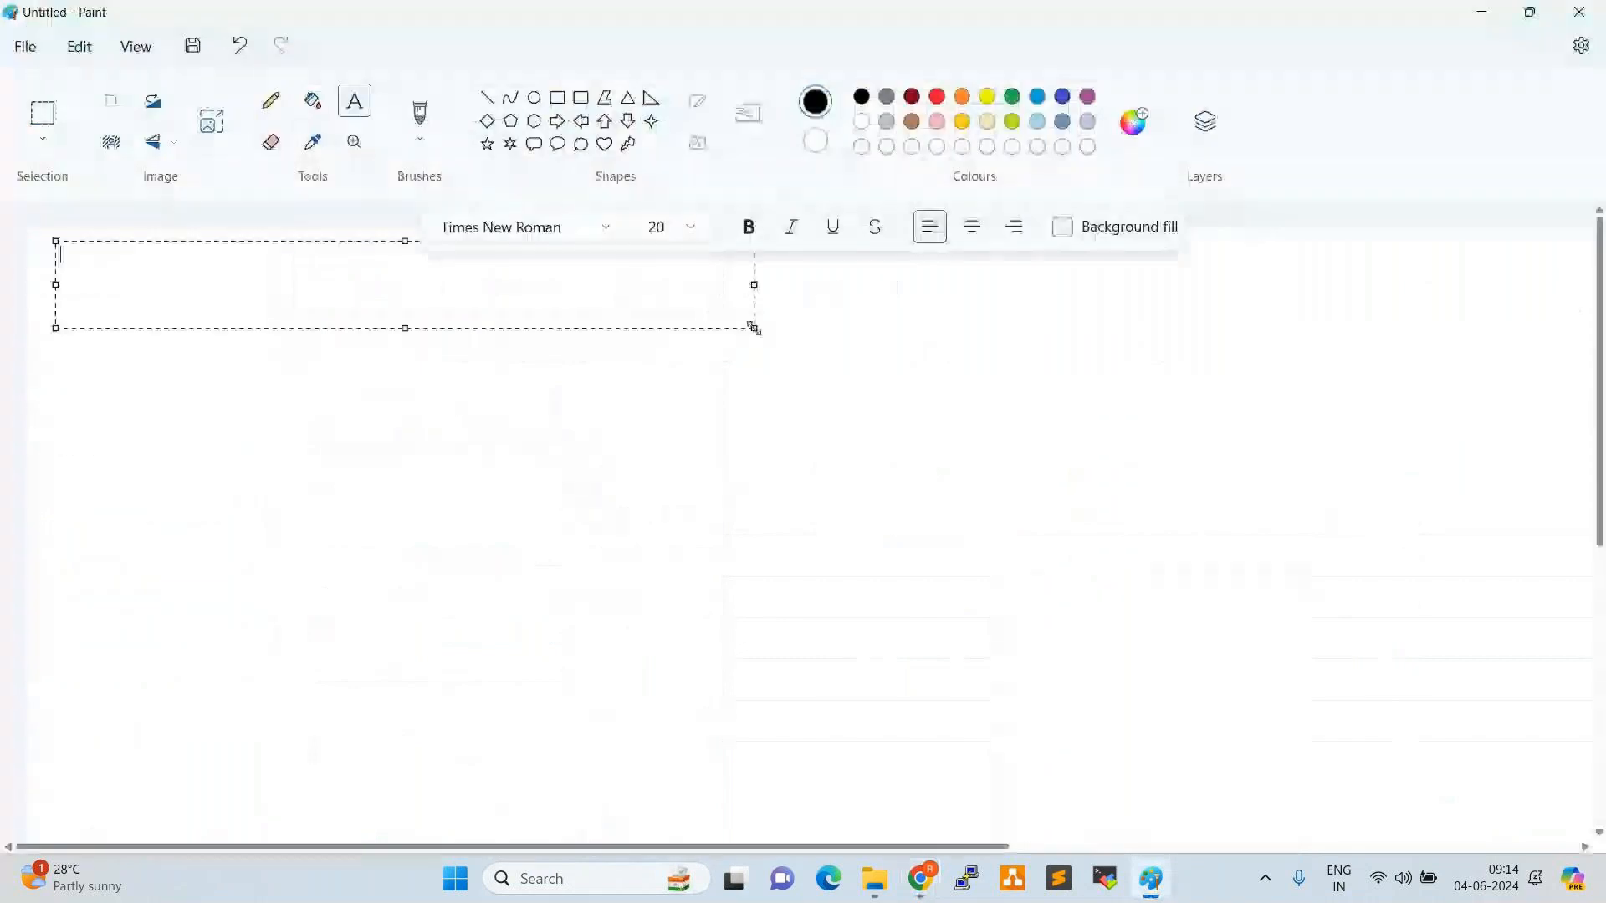
pyautogui.write('AZure')
pyautogui.press('BackSpace')
pyautogui.press('BackSpace')
pyautogui.press('BackSpace')
pyautogui.press('BackSpace')
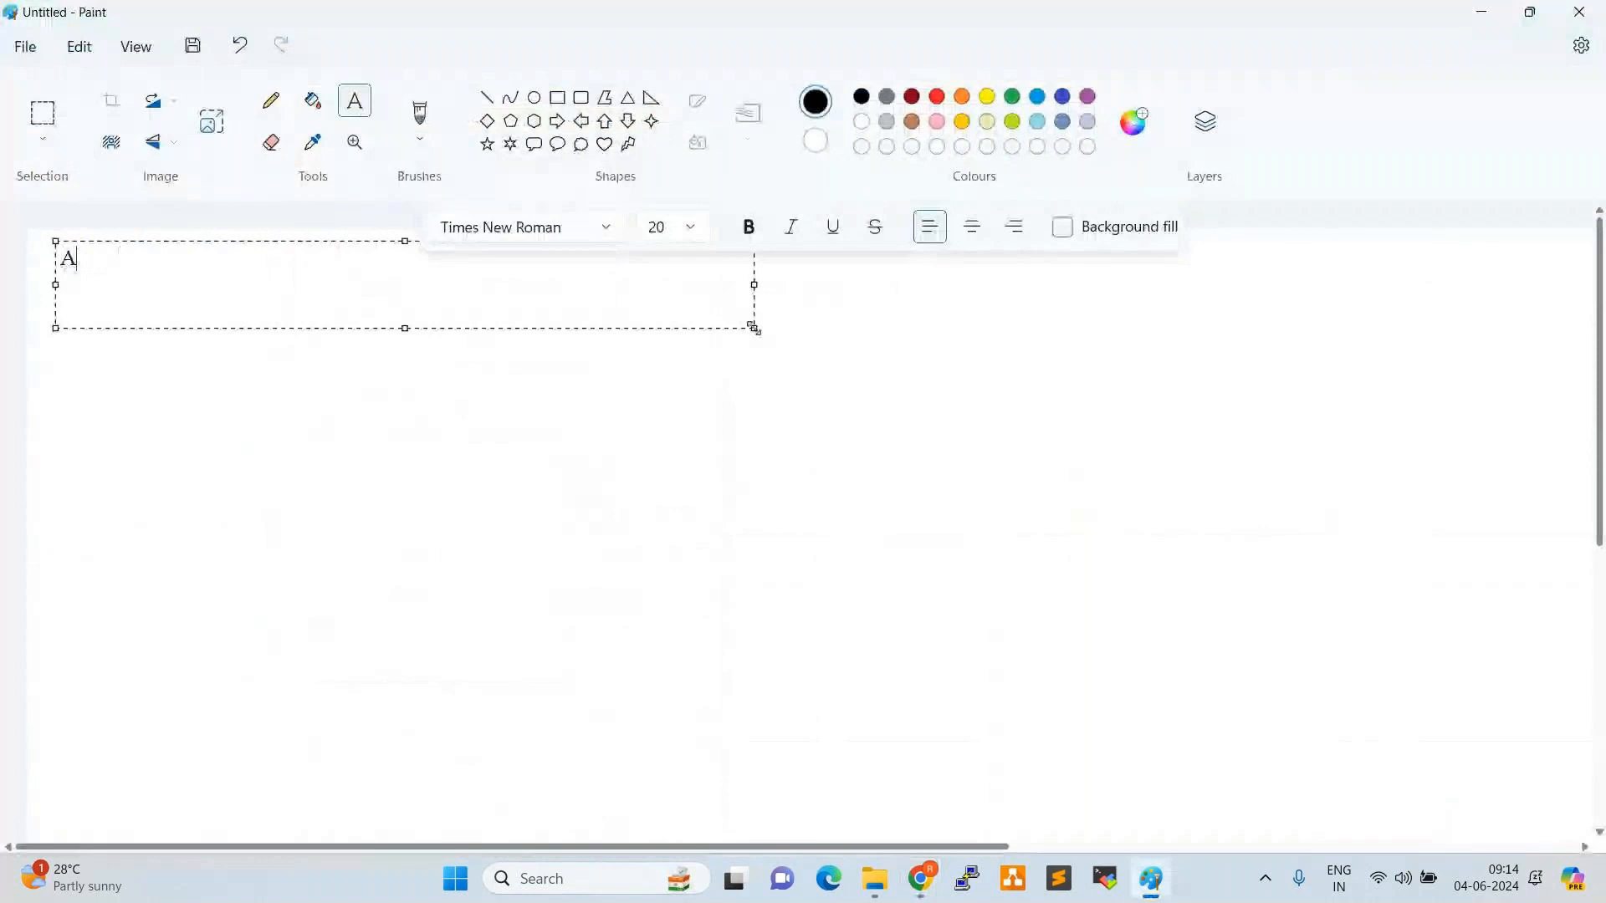
pyautogui.write('zure S')
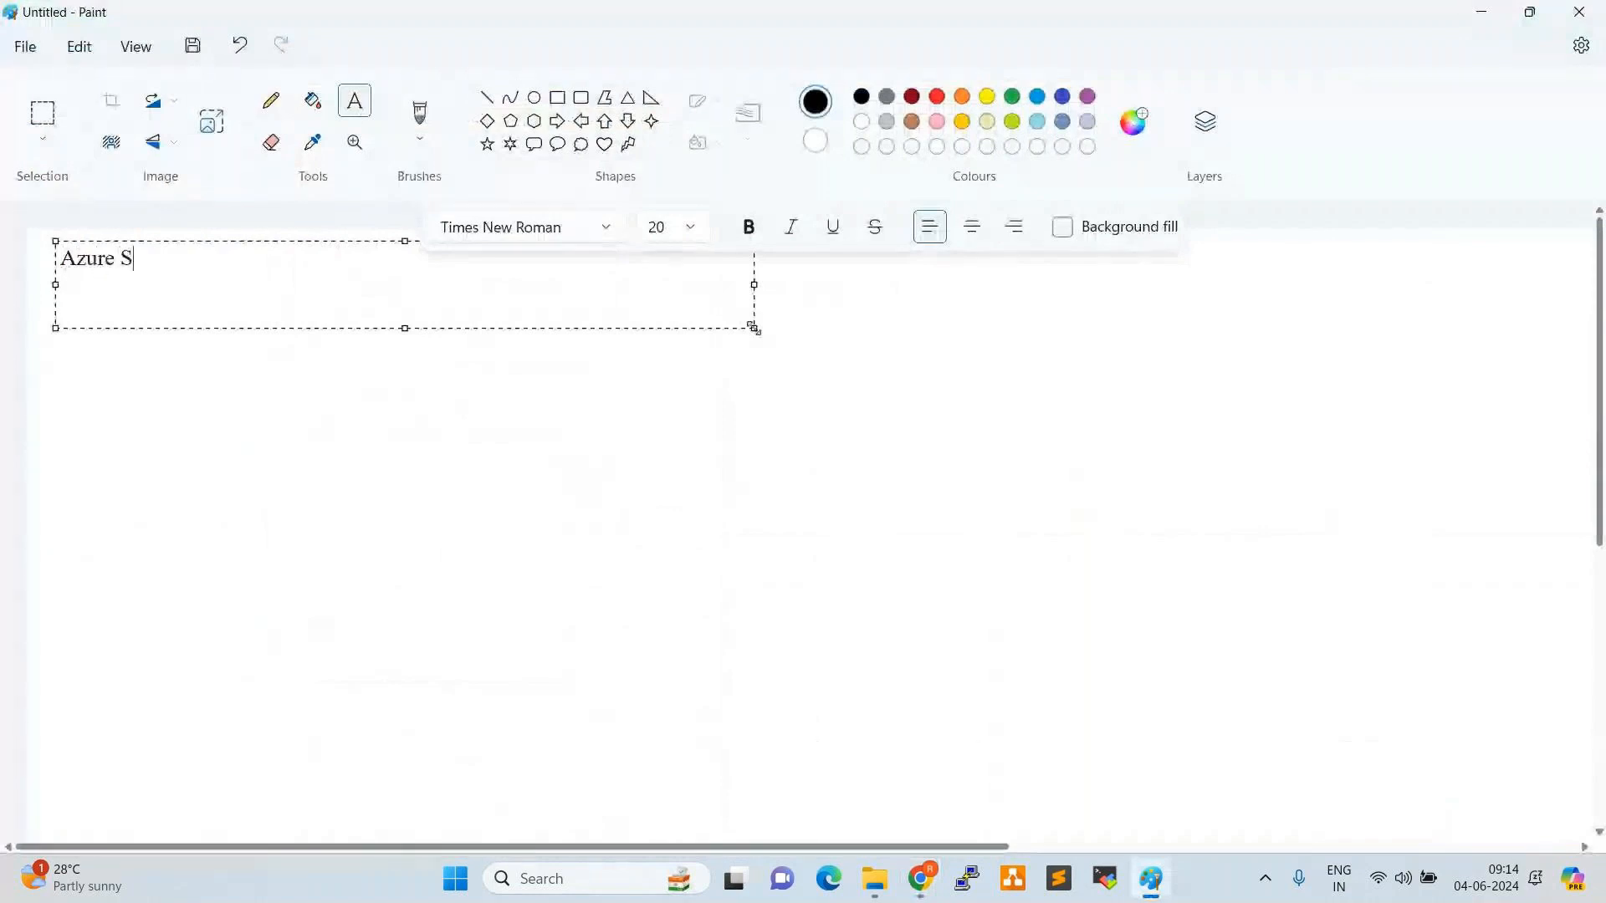
pyautogui.write('ervice')
pyautogui.write('s: ')
pyautogui.write('--------------------')
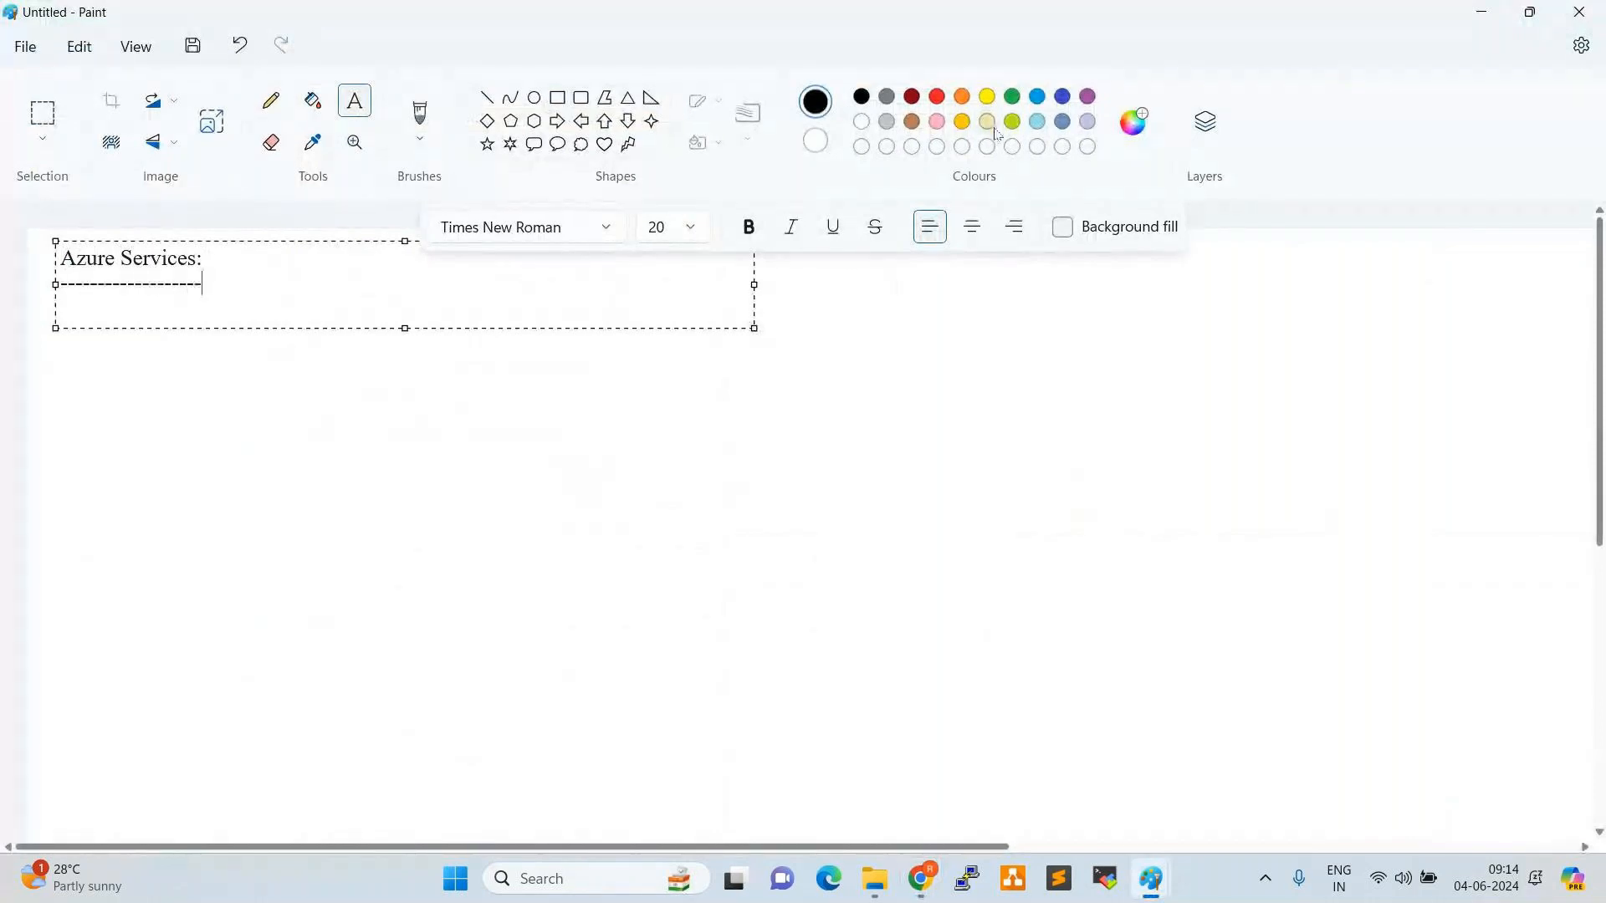
# Draw a tall light blue rounded rectangle below the Azure Services heading
pyautogui.click(1037, 97)
pyautogui.click(589, 99)
pyautogui.moveTo(314, 358); pyautogui.dragTo(658, 789)
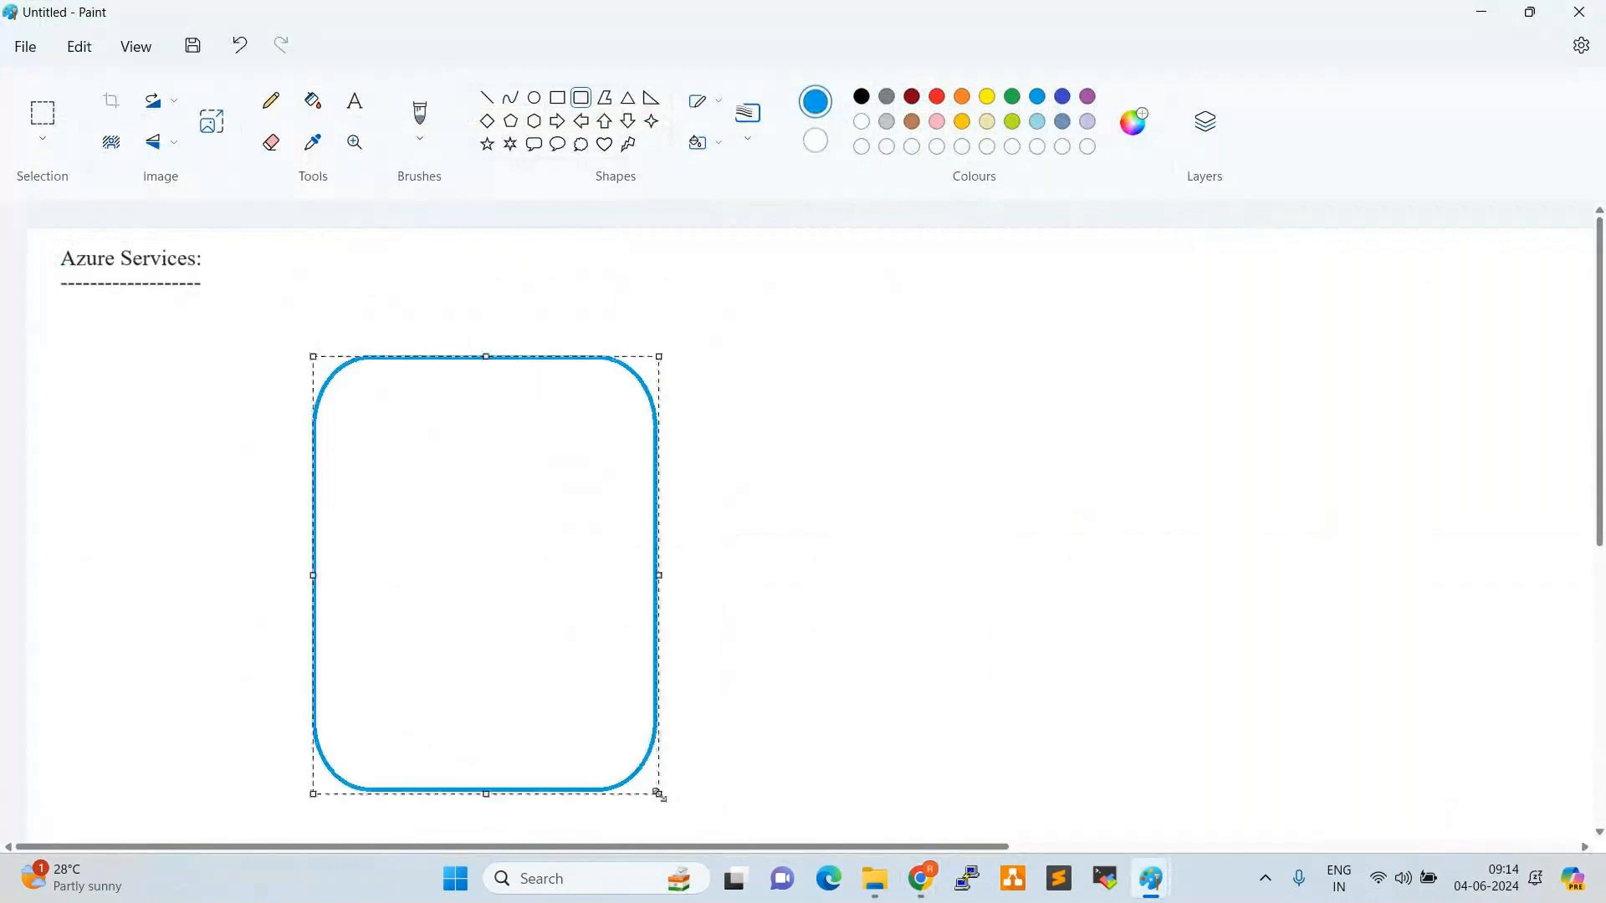
# Add the text "Cluster" beside the rounded rectangle's upper part and colour it dark red
pyautogui.click(355, 104)
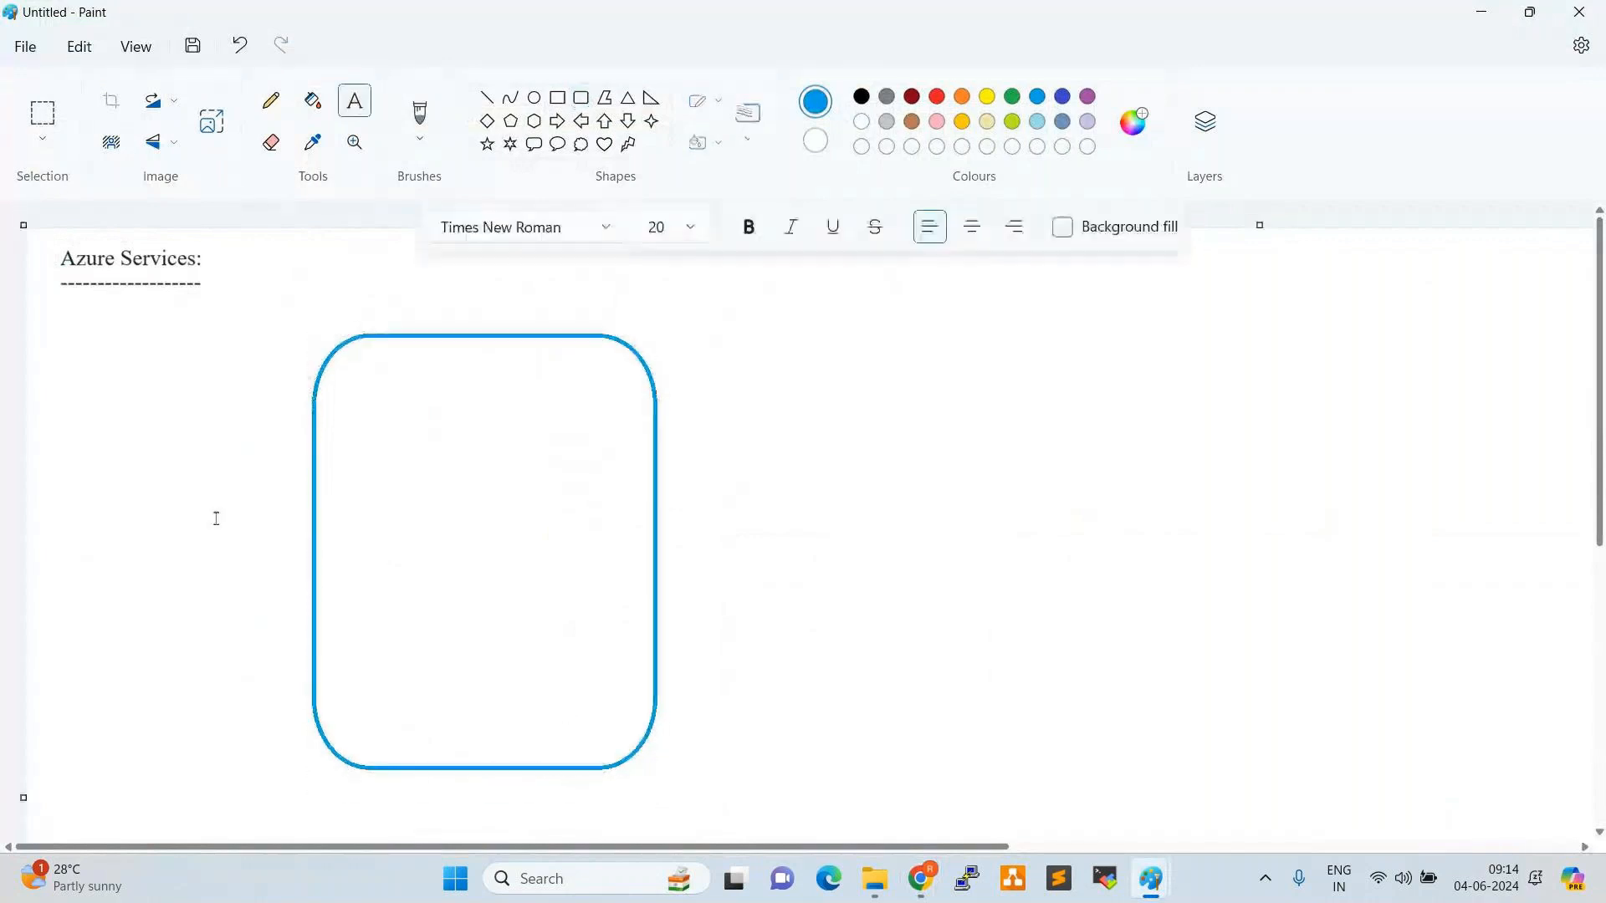
pyautogui.moveTo(130, 459); pyautogui.dragTo(362, 561)
pyautogui.moveTo(684, 388); pyautogui.dragTo(1295, 436)
pyautogui.write('Cluster')
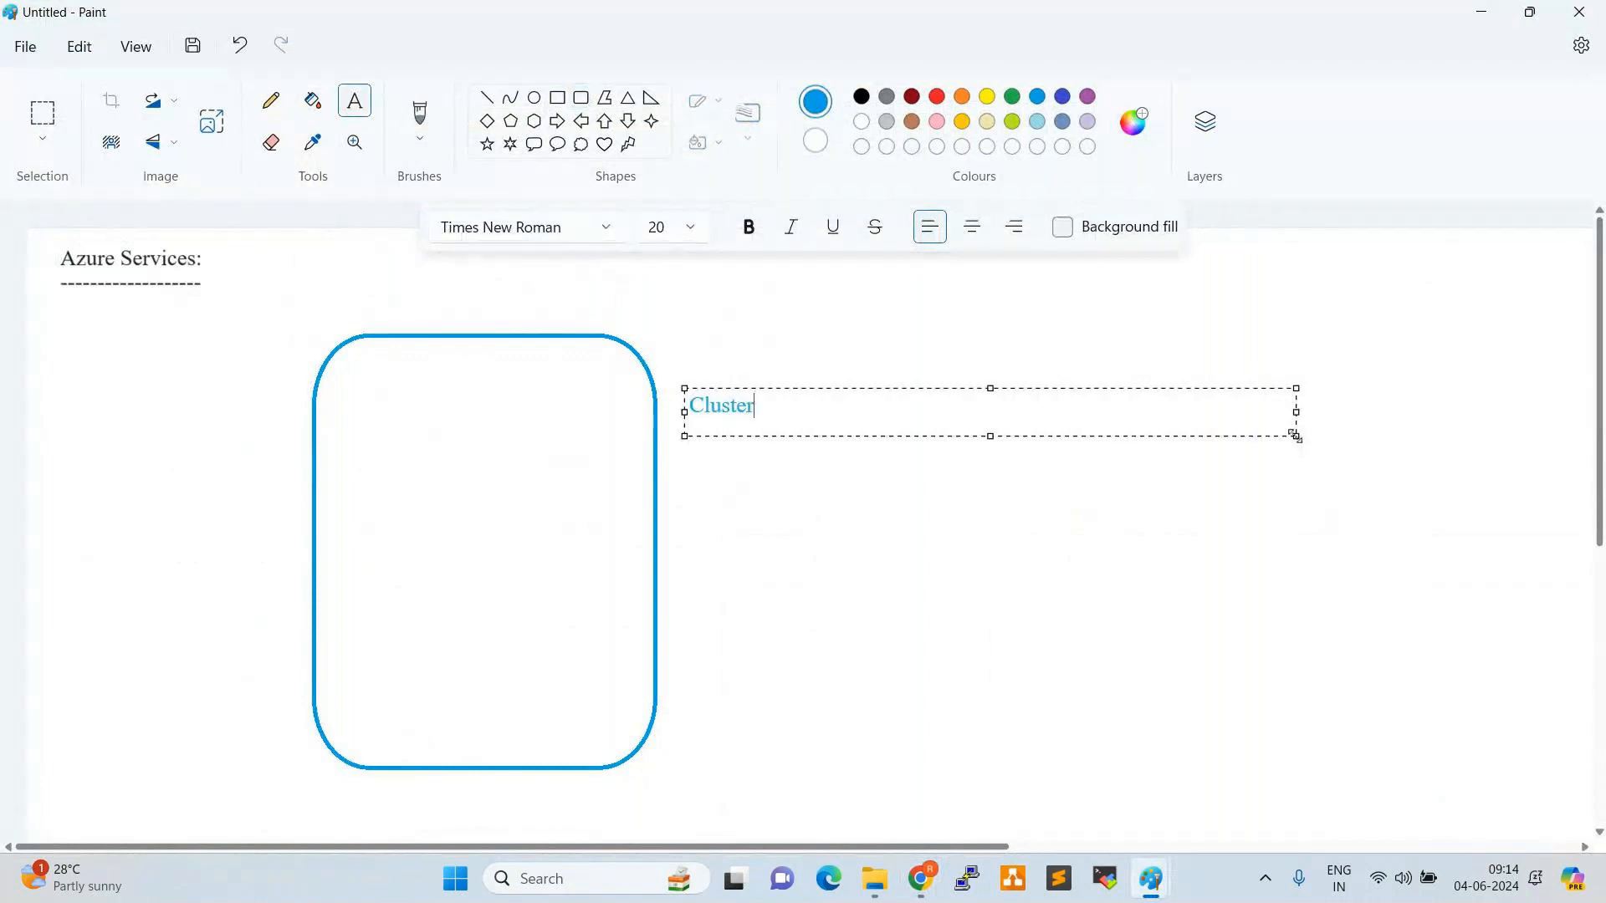
pyautogui.moveTo(685, 388); pyautogui.dragTo(696, 354)
pyautogui.moveTo(800, 374); pyautogui.dragTo(688, 371)
pyautogui.click(911, 96)
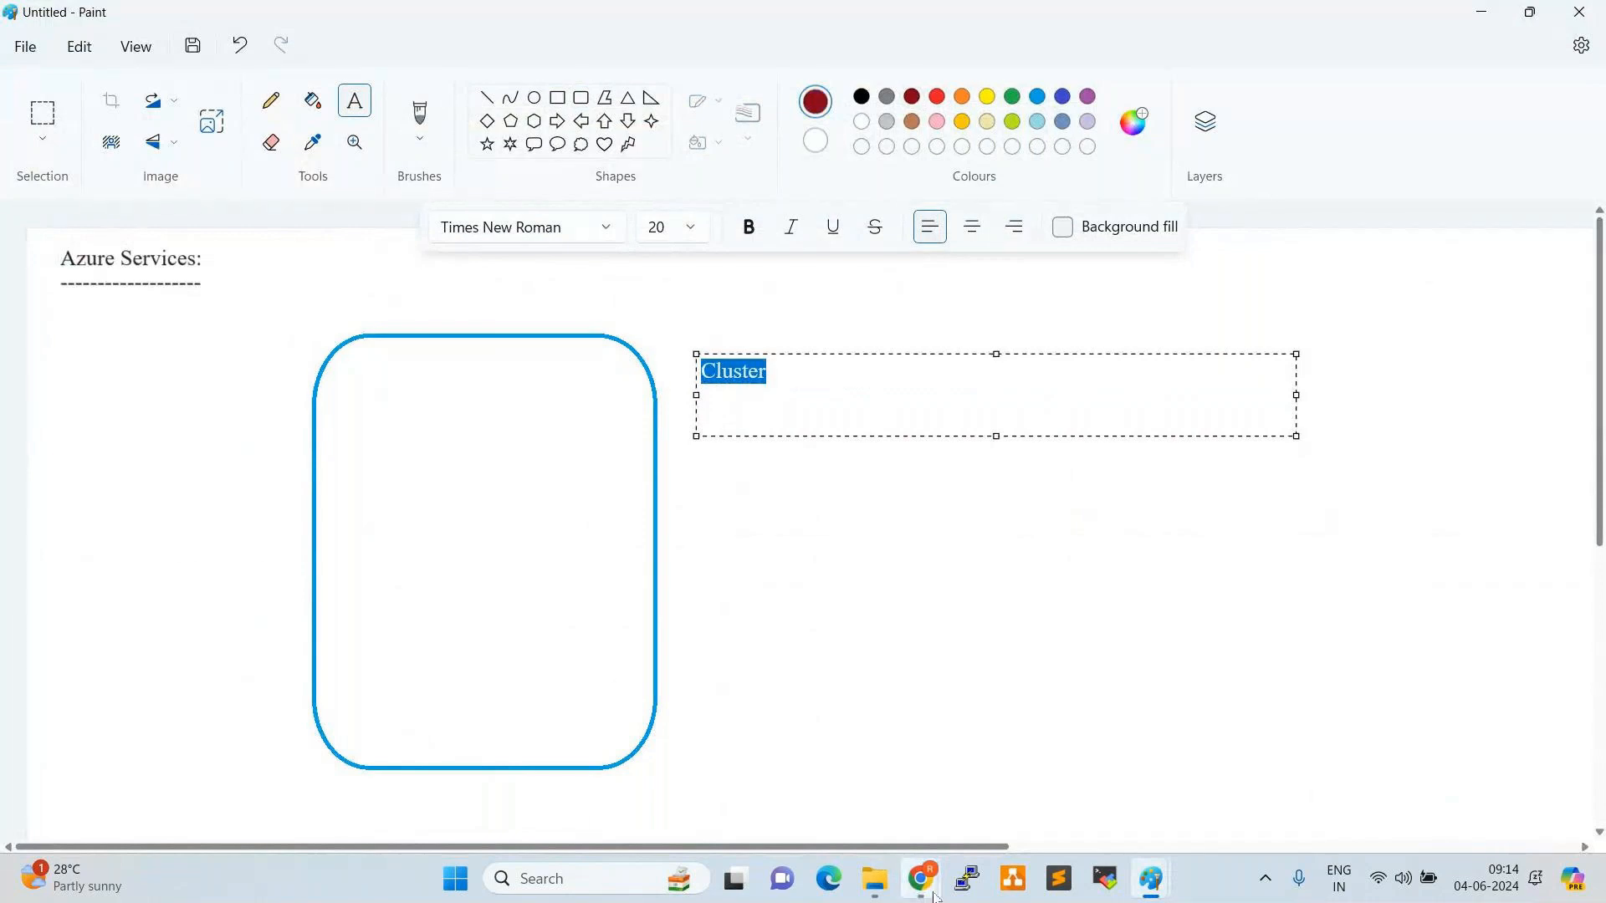
# Check the participant list in the GoTo meeting window and minimize the window
pyautogui.moveTo(919, 875)
pyautogui.click(891, 801)
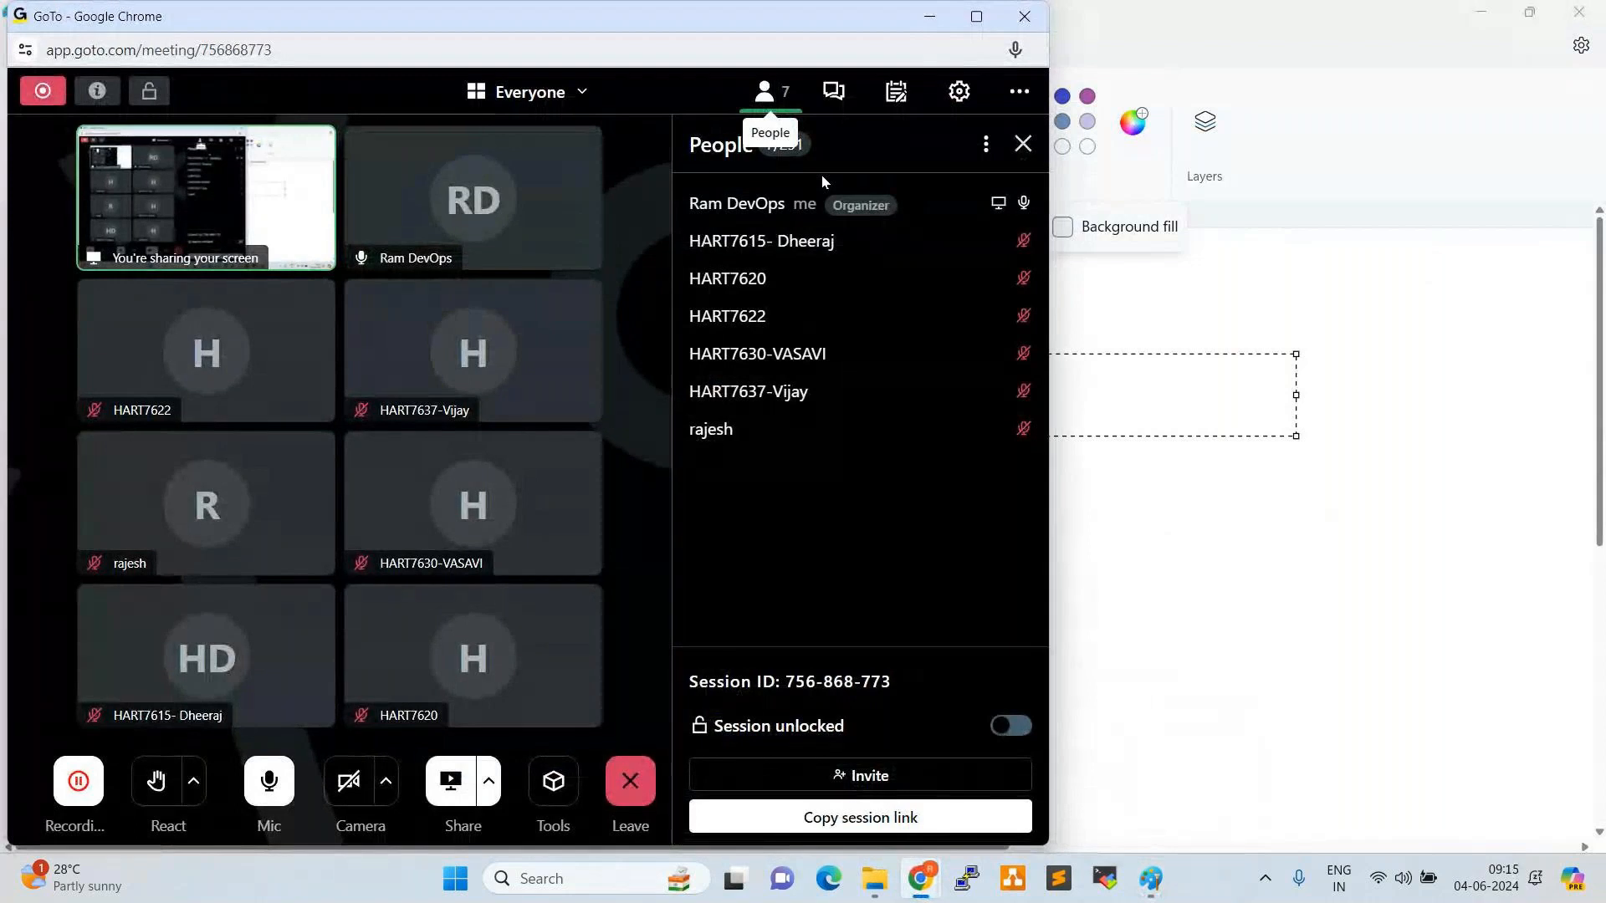
pyautogui.click(923, 15)
# Extend the Cluster text beside the blue rounded rectangle to read "Cluster: Group of Servers/Resources"
pyautogui.click(847, 368)
pyautogui.write(': G')
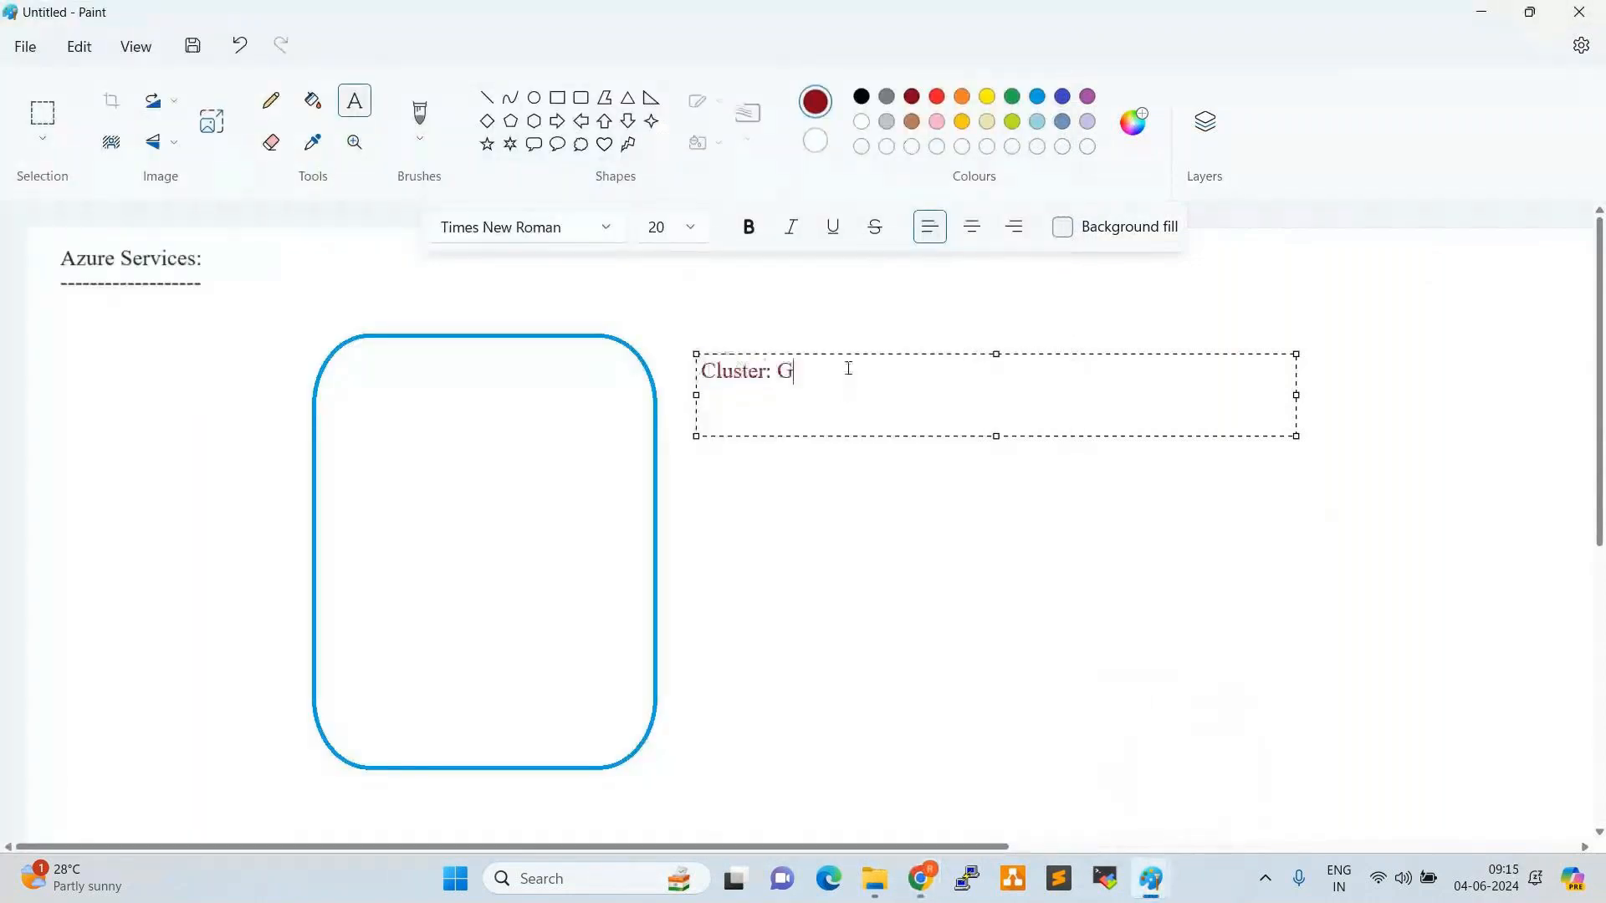
pyautogui.write('roup of Servers')
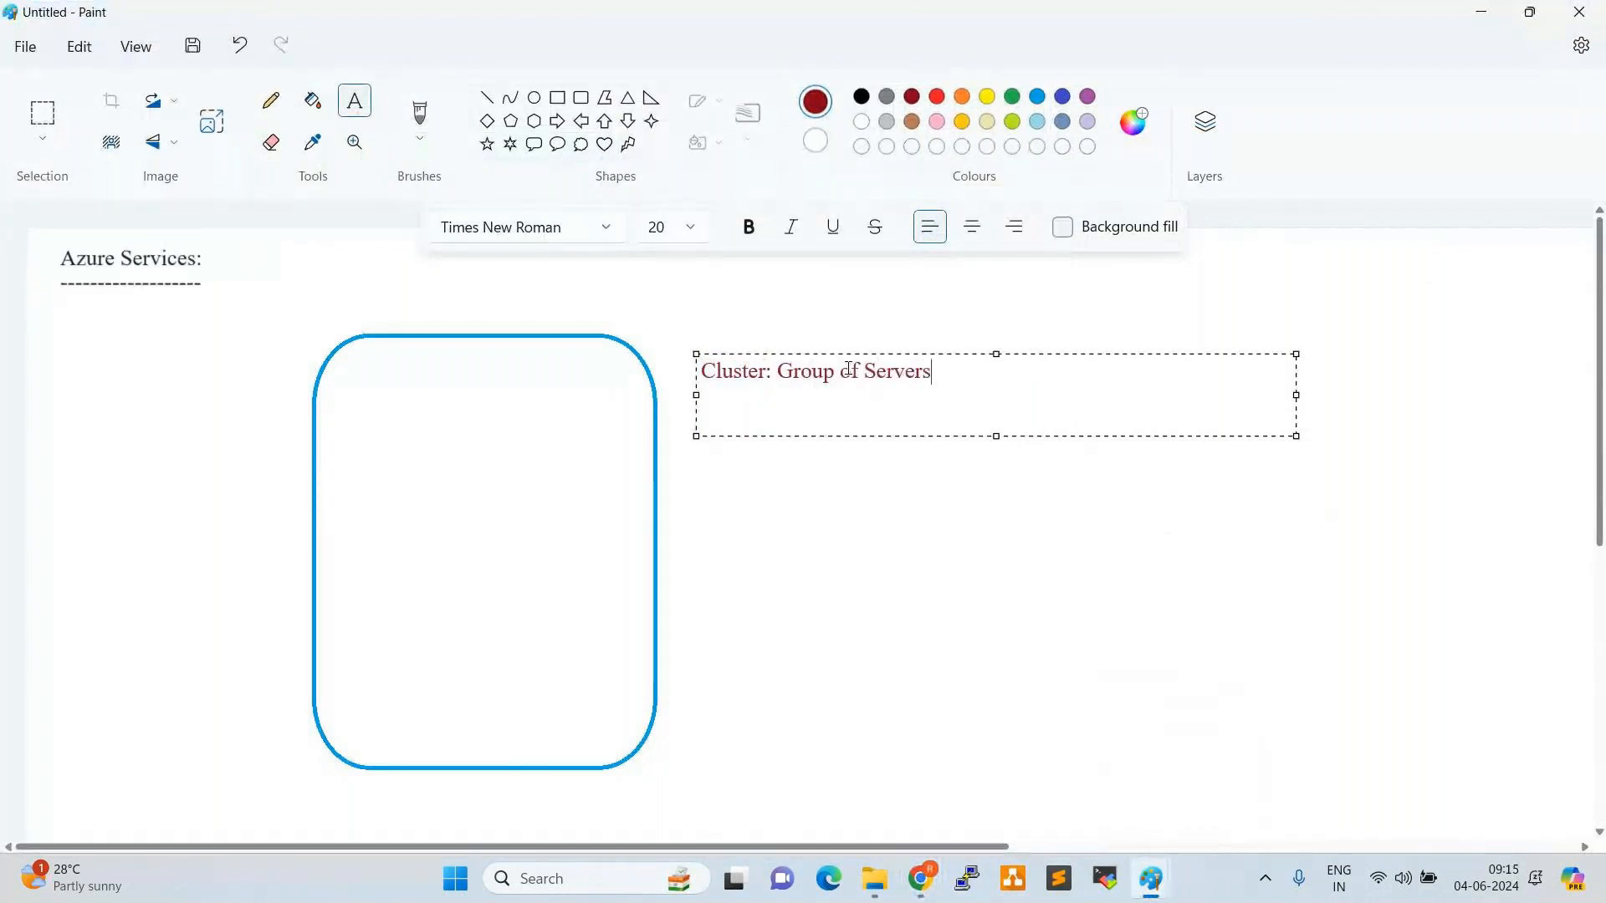
pyautogui.write('/Resou')
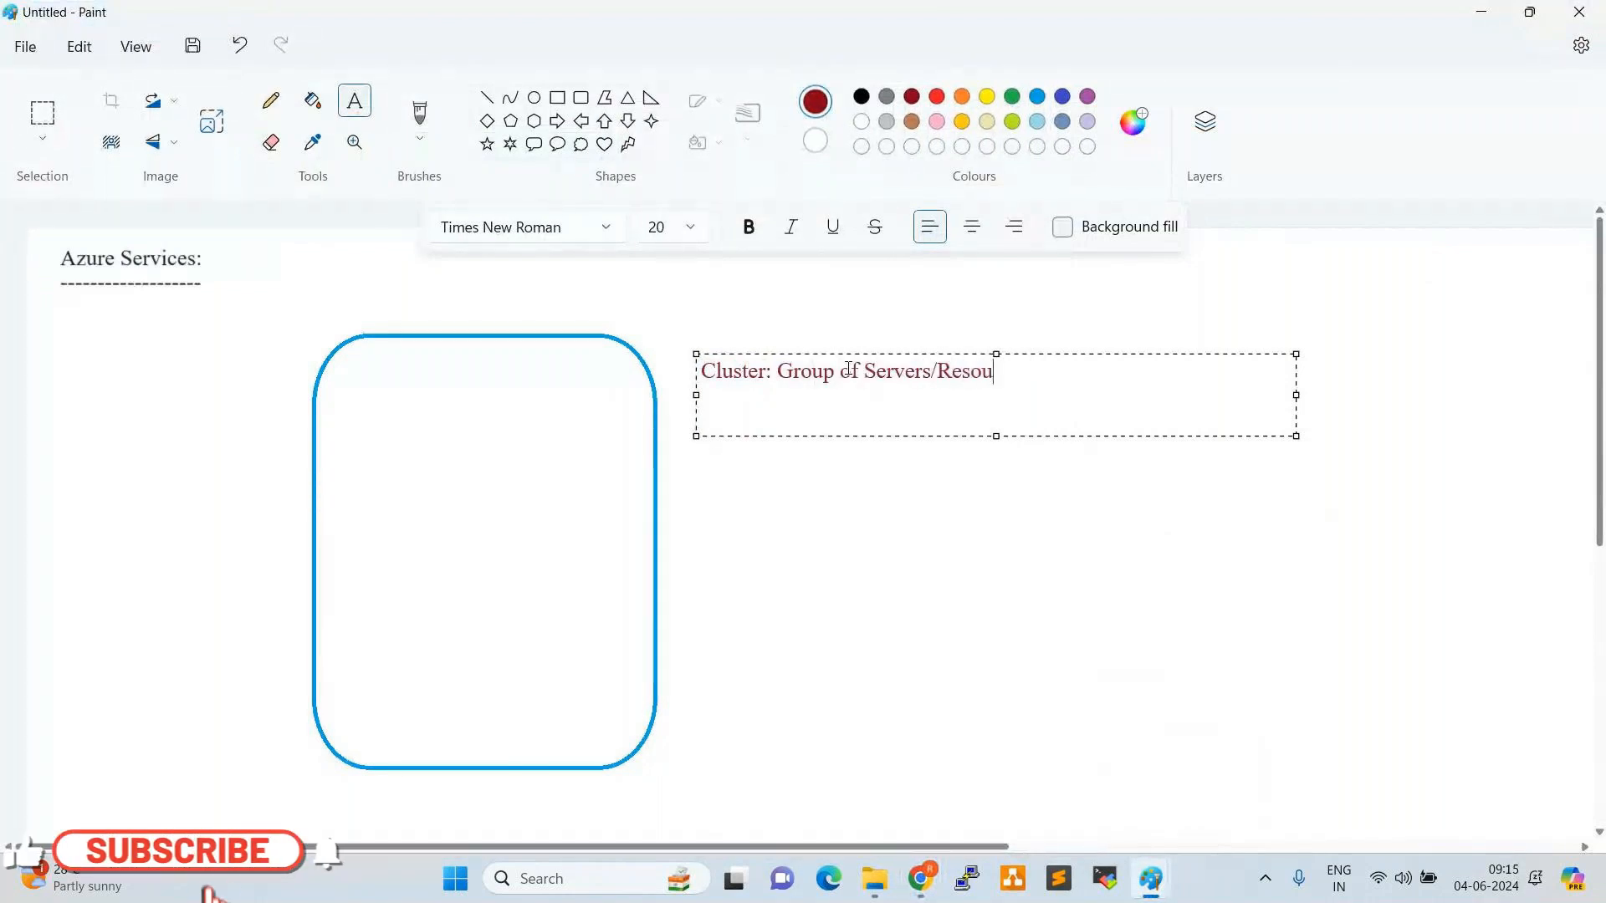
pyautogui.write('rces')
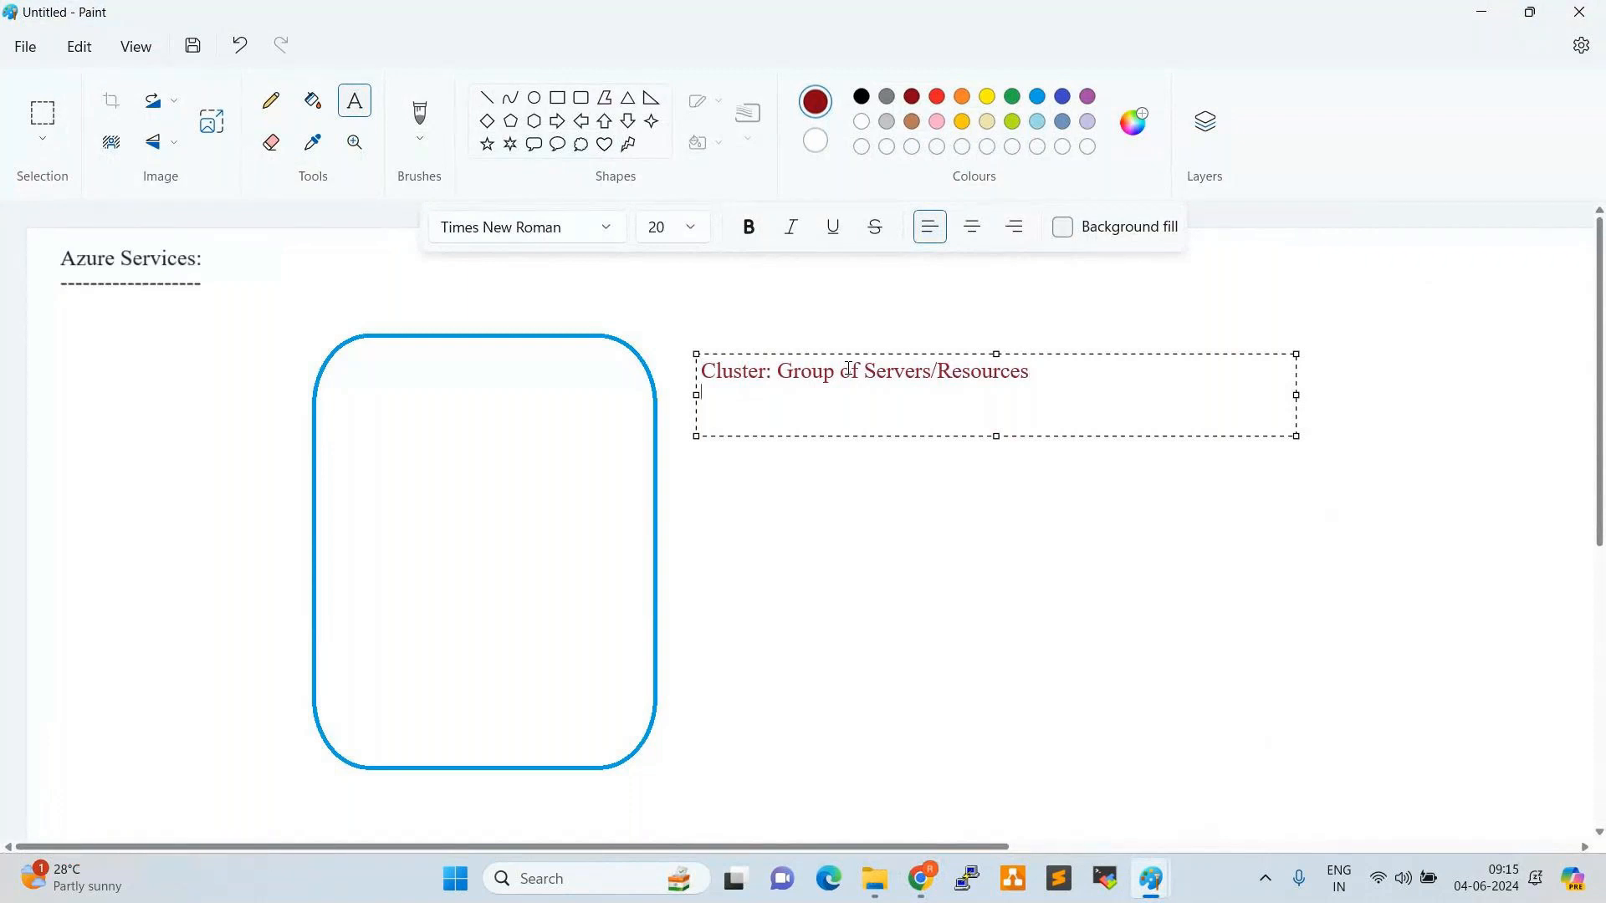
# Add the lines "Load Balancing" and "Fault Tolerance" below the cluster definition, applying the spelling correction to "Tolerance"
pyautogui.write('Loa')
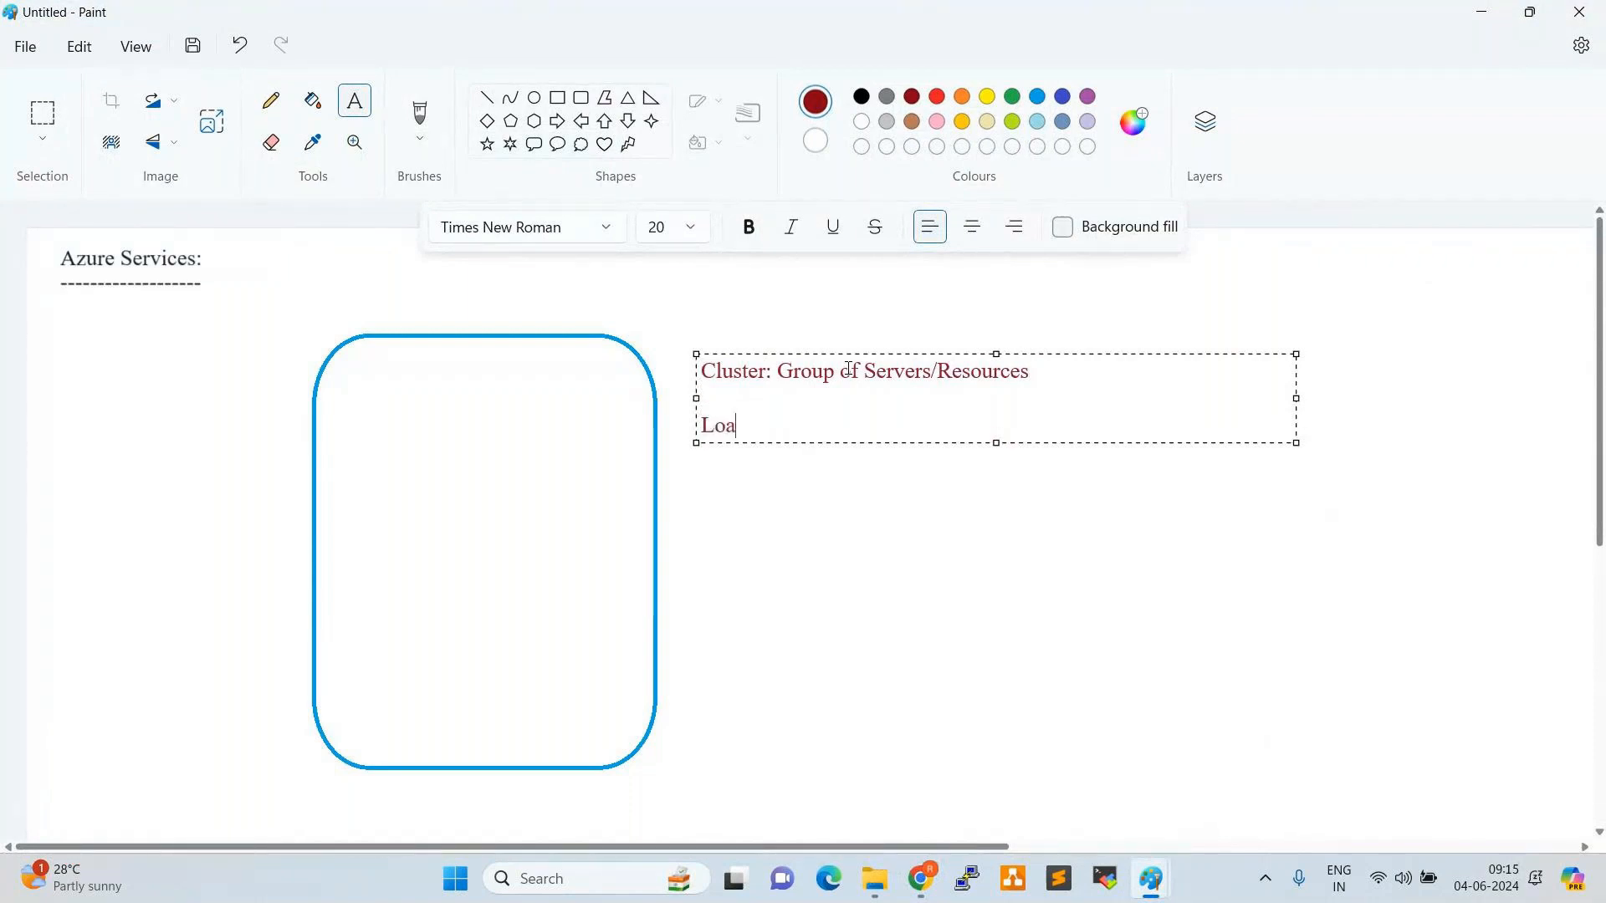
pyautogui.write('d Balanc')
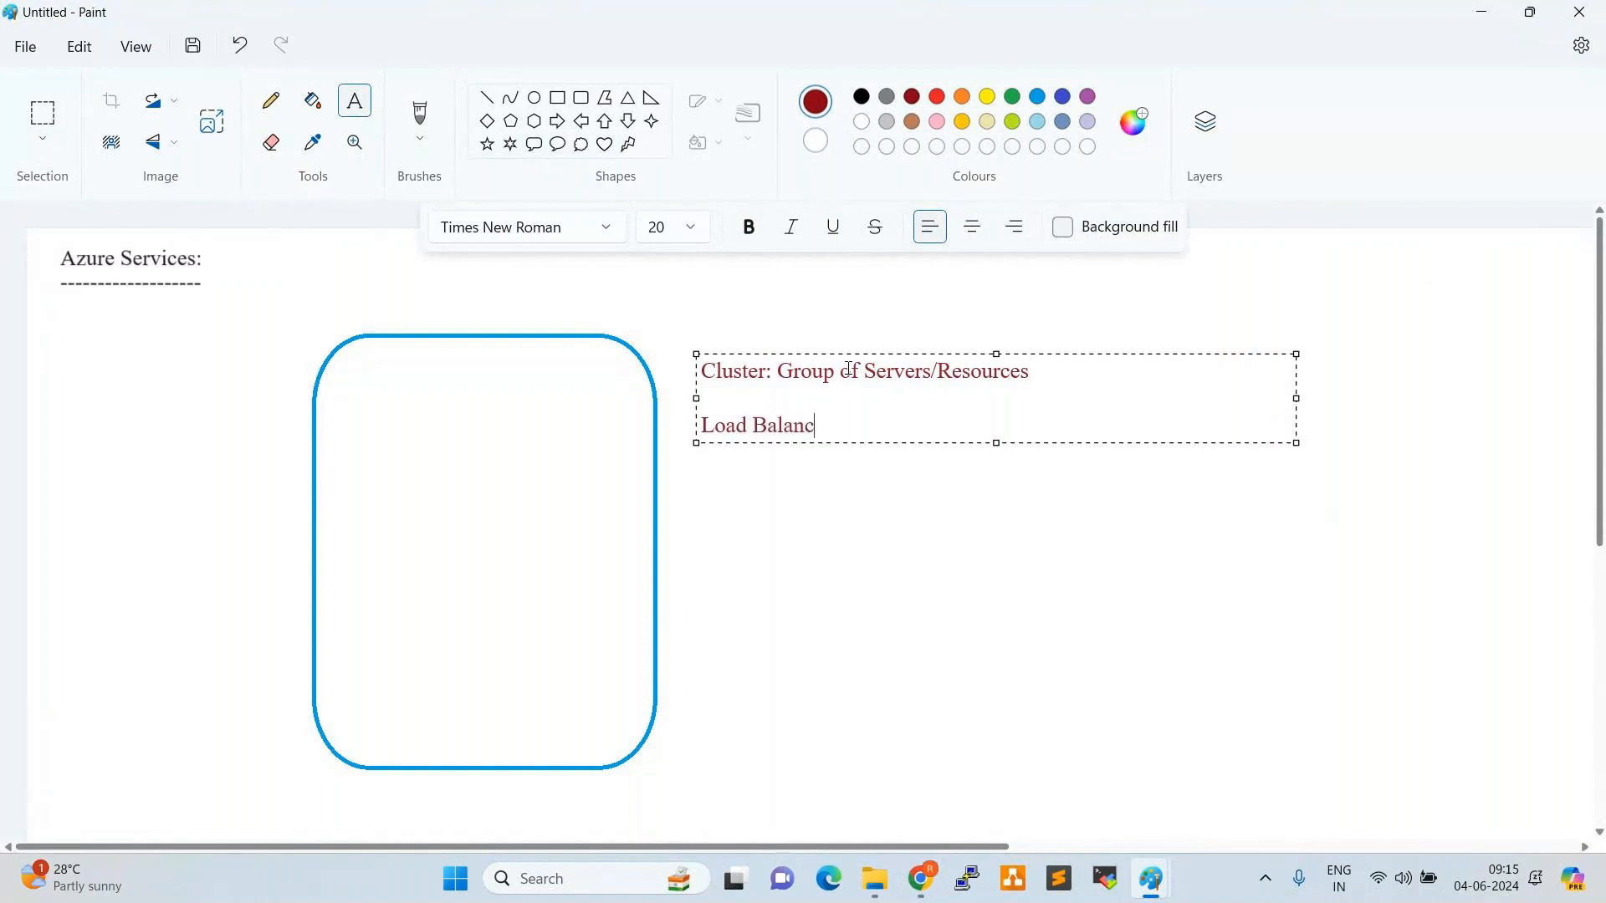
pyautogui.write('ing')
pyautogui.press('Return')
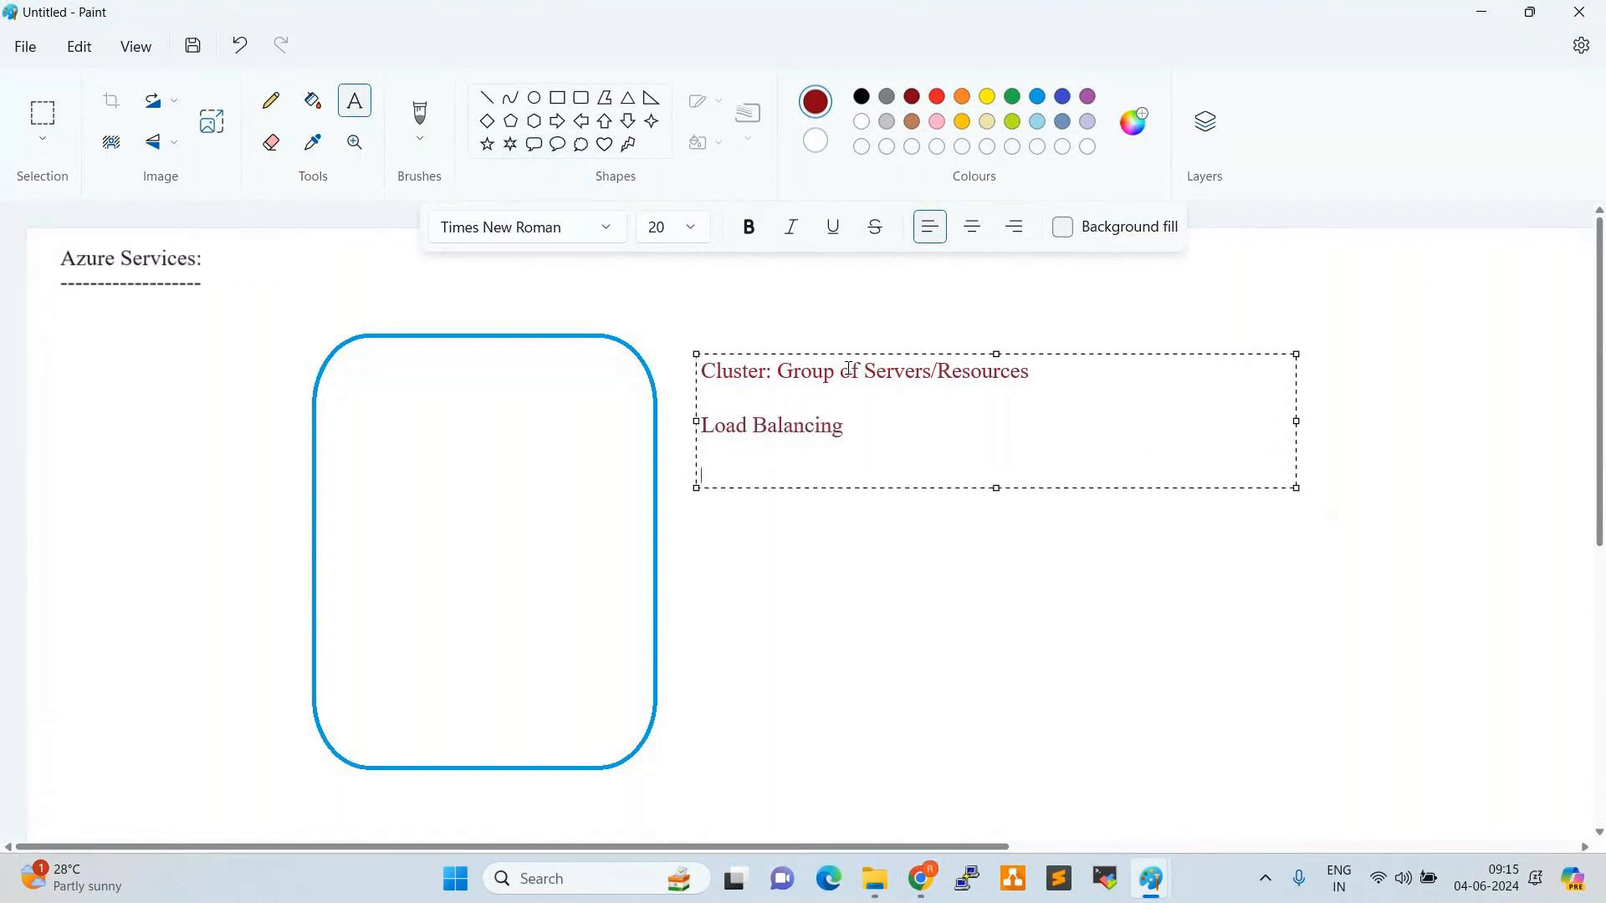
pyautogui.write('Fault Tole')
pyautogui.press('BackSpace')
pyautogui.write('arance')
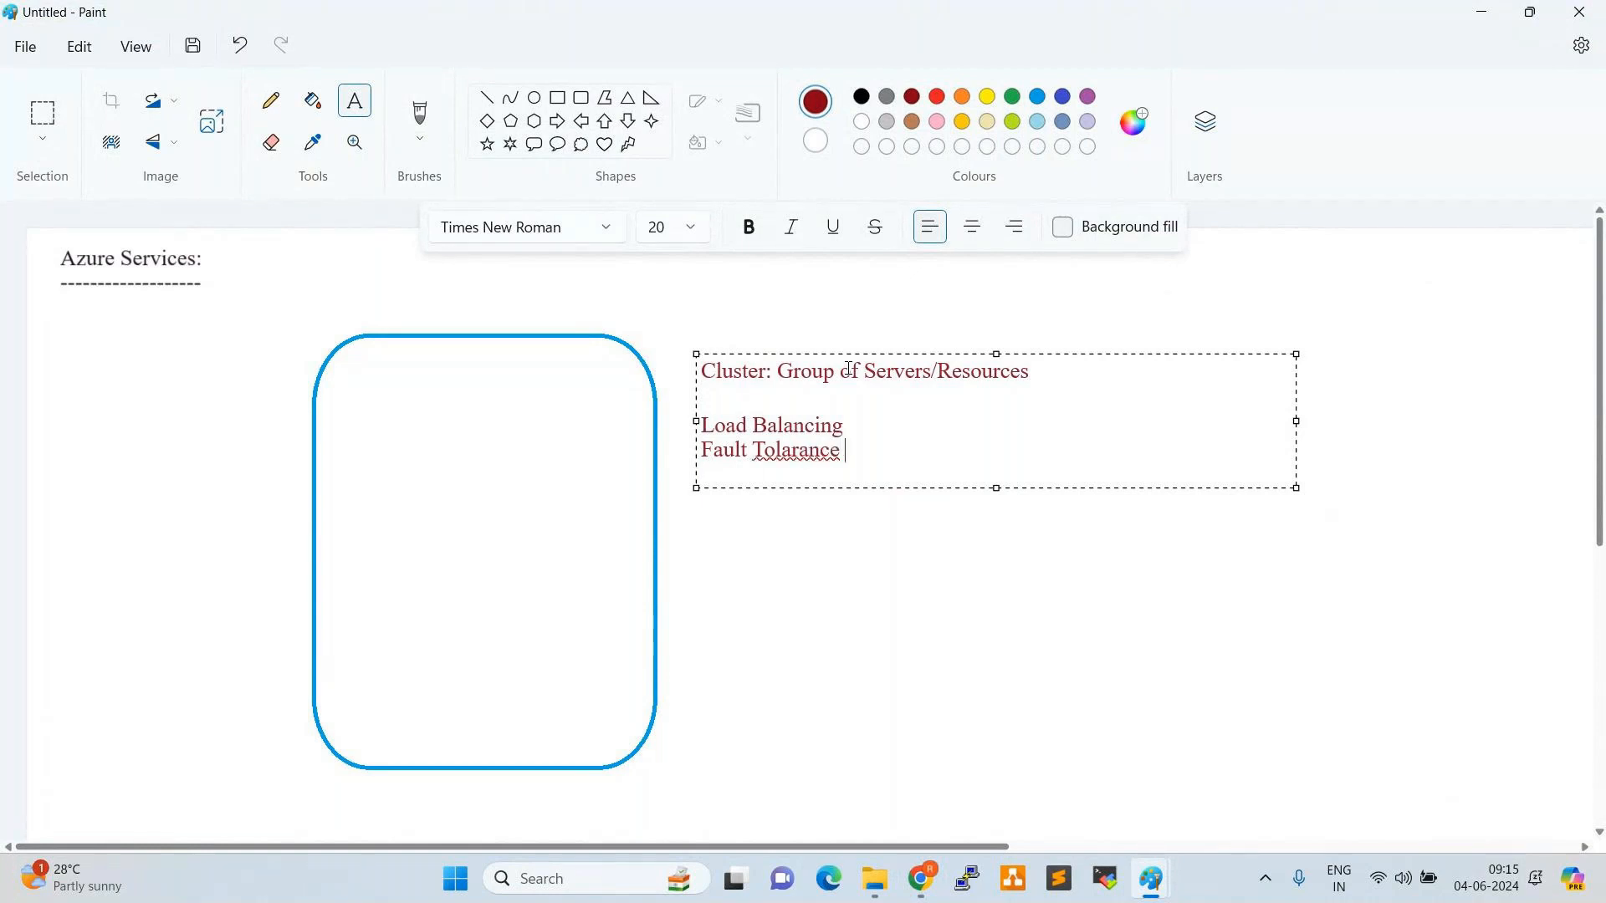
pyautogui.rightClick(789, 451)
pyautogui.click(1056, 521)
# Draw five purple rounded rectangles stacked one below another inside the large blue rounded rectangle
pyautogui.click(1087, 98)
pyautogui.click(580, 97)
pyautogui.moveTo(347, 374)
pyautogui.mouseDown()
pyautogui.moveTo(566, 457)
pyautogui.moveTo(609, 444)
pyautogui.mouseUp()
pyautogui.moveTo(353, 472); pyautogui.dragTo(611, 532)
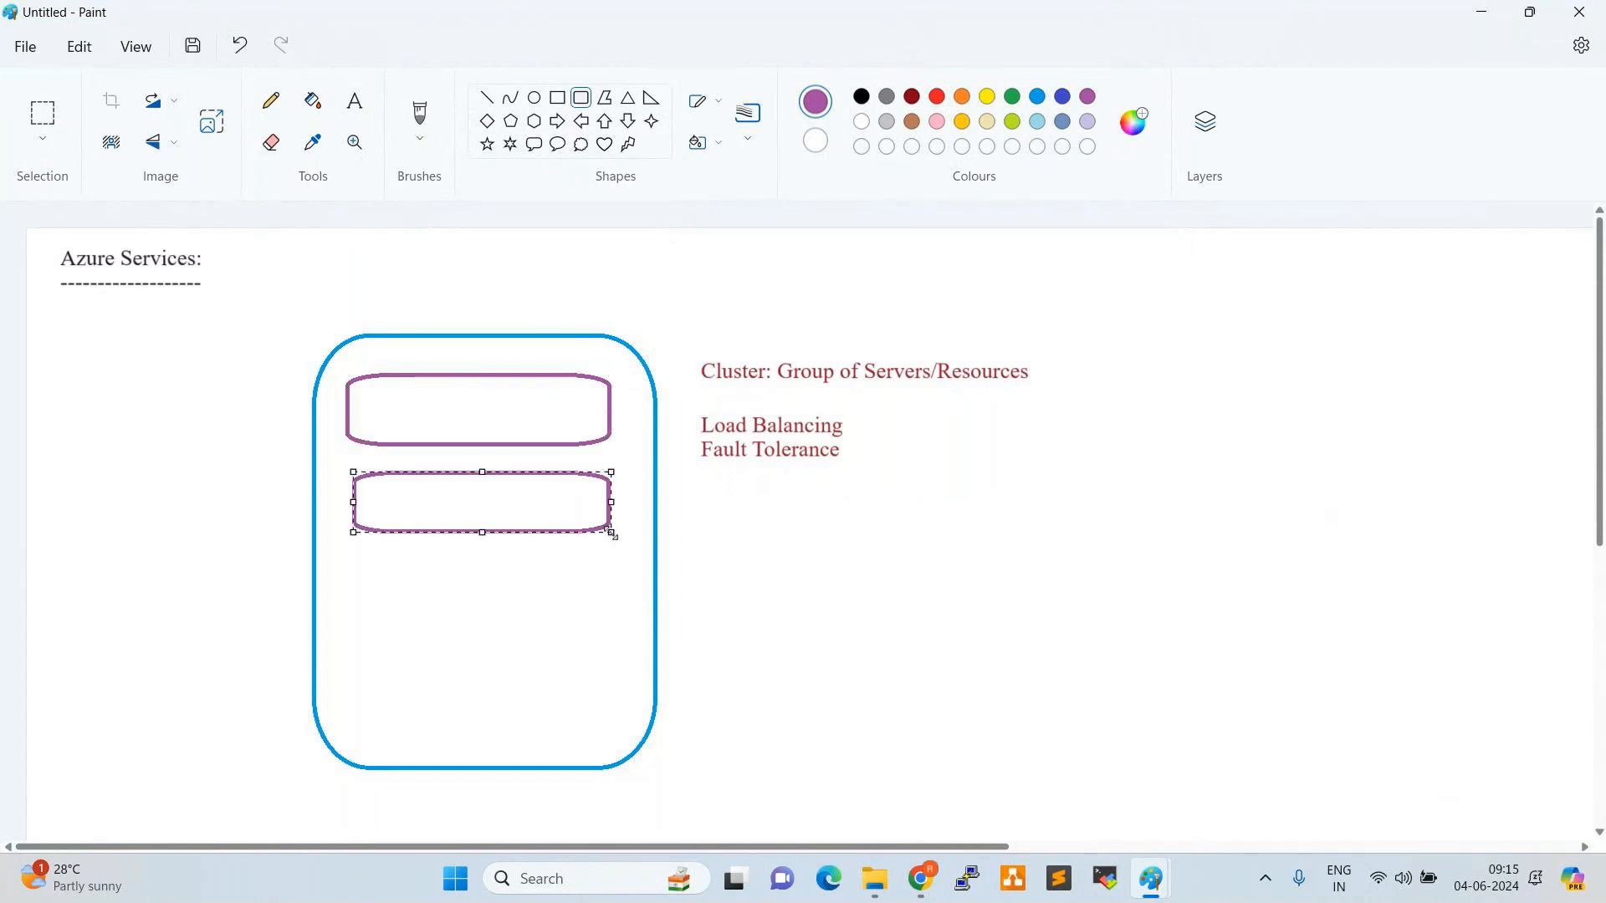
pyautogui.moveTo(419, 509); pyautogui.dragTo(416, 499)
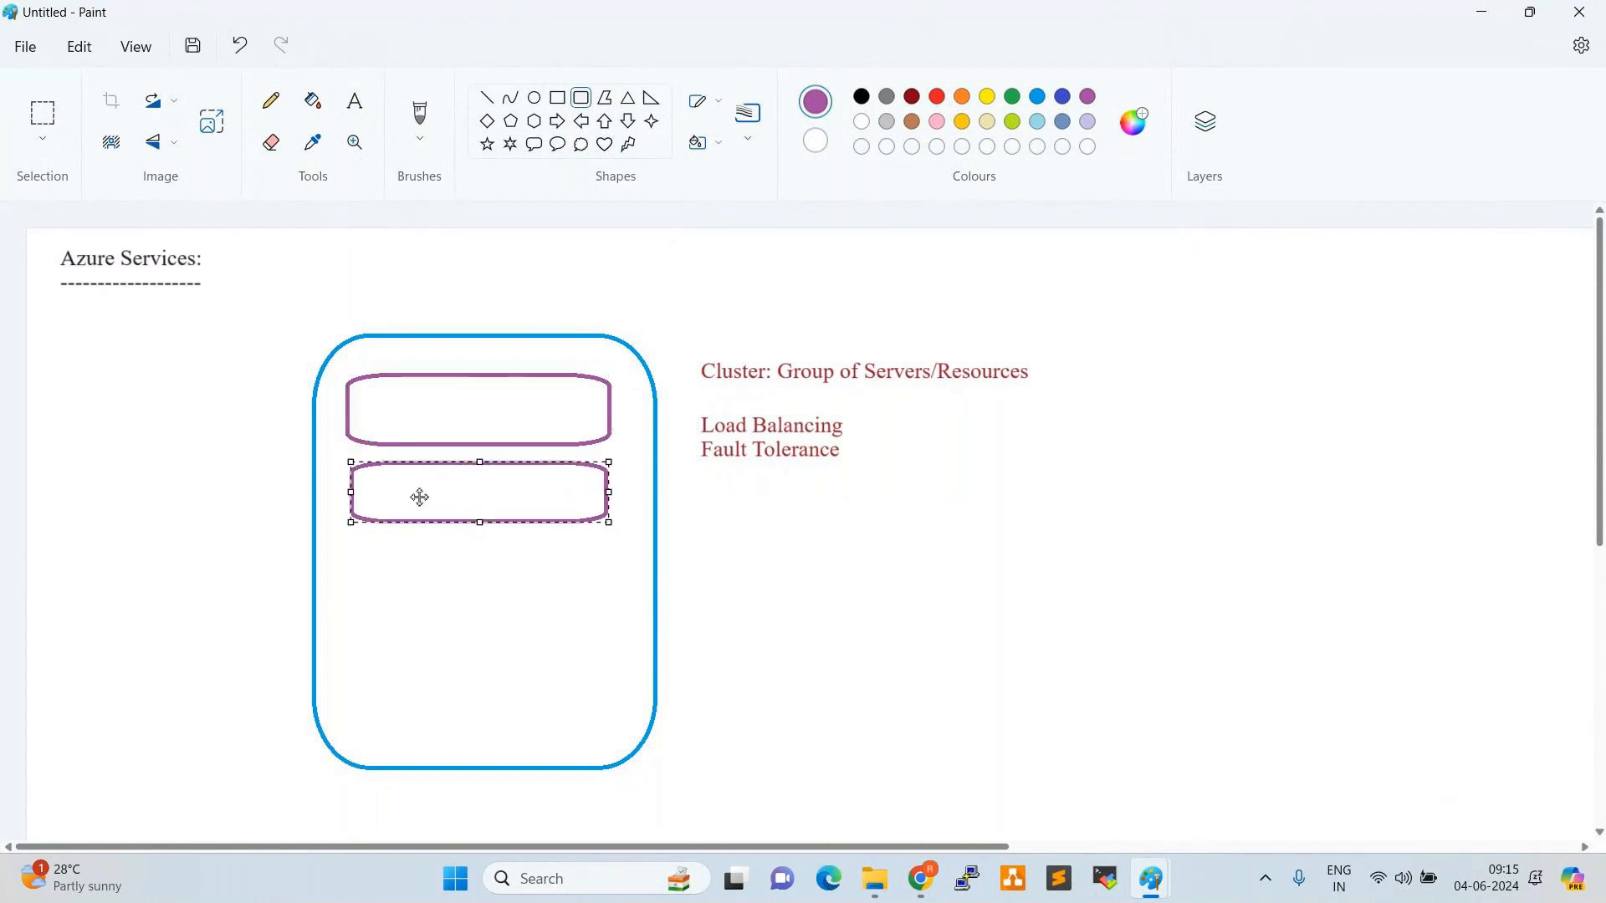
pyautogui.moveTo(350, 543); pyautogui.dragTo(608, 590)
pyautogui.moveTo(350, 613); pyautogui.dragTo(608, 664)
pyautogui.moveTo(356, 683); pyautogui.dragTo(595, 723)
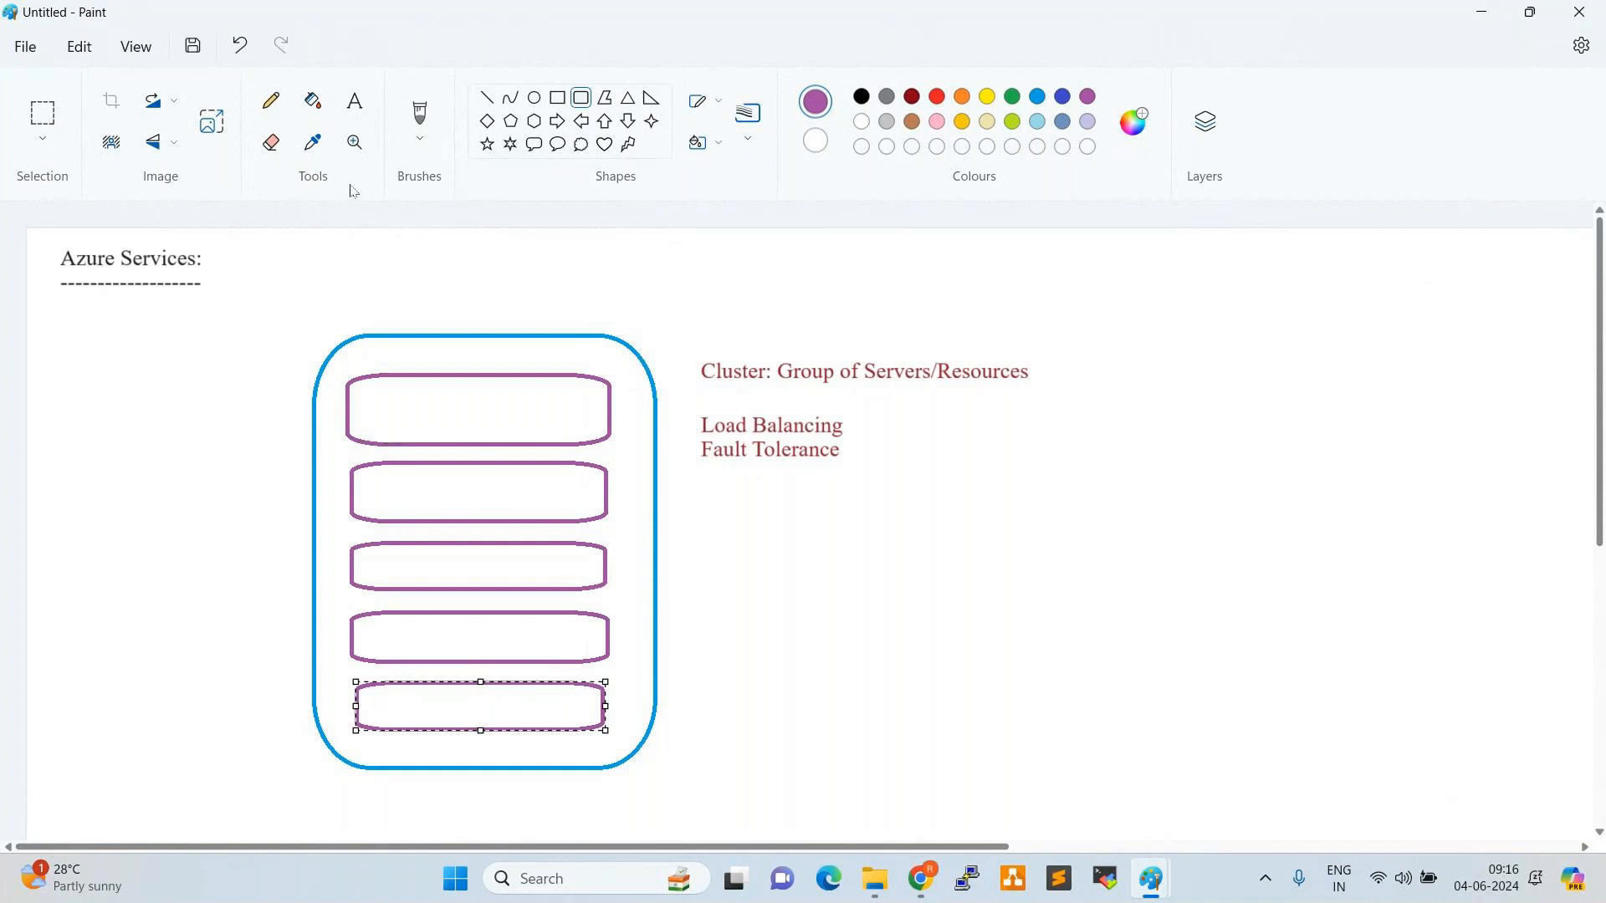
# Label the topmost purple box "Apple" and pencil a freehand line linking all five boxes along their left edges
pyautogui.click(354, 113)
pyautogui.moveTo(367, 385); pyautogui.dragTo(656, 424)
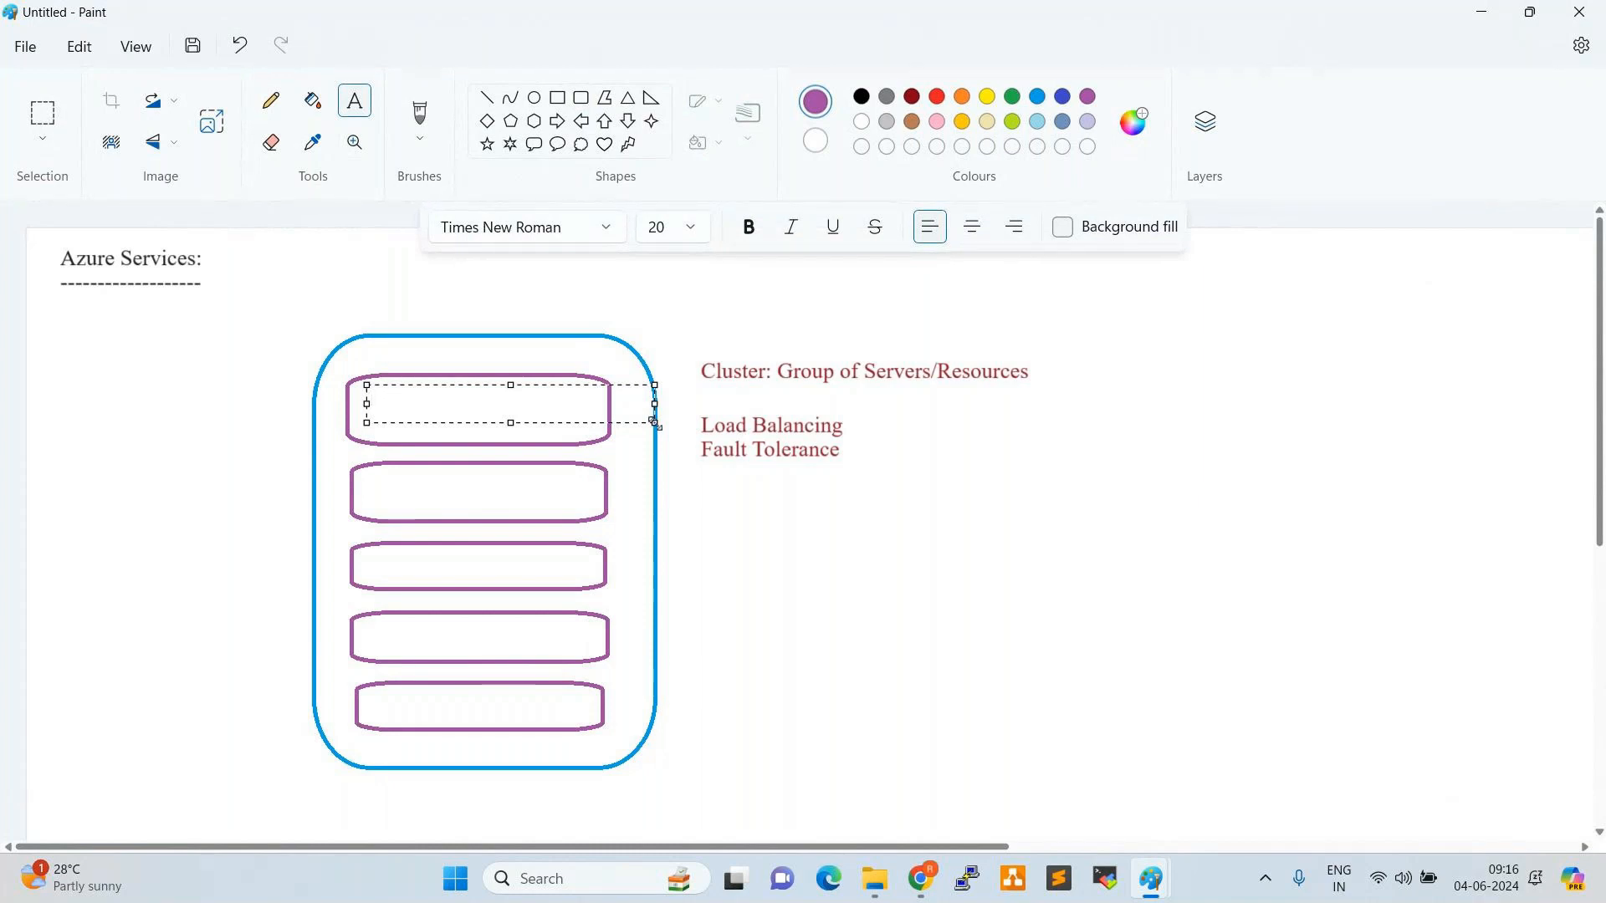
pyautogui.write('Apple')
pyautogui.click(270, 100)
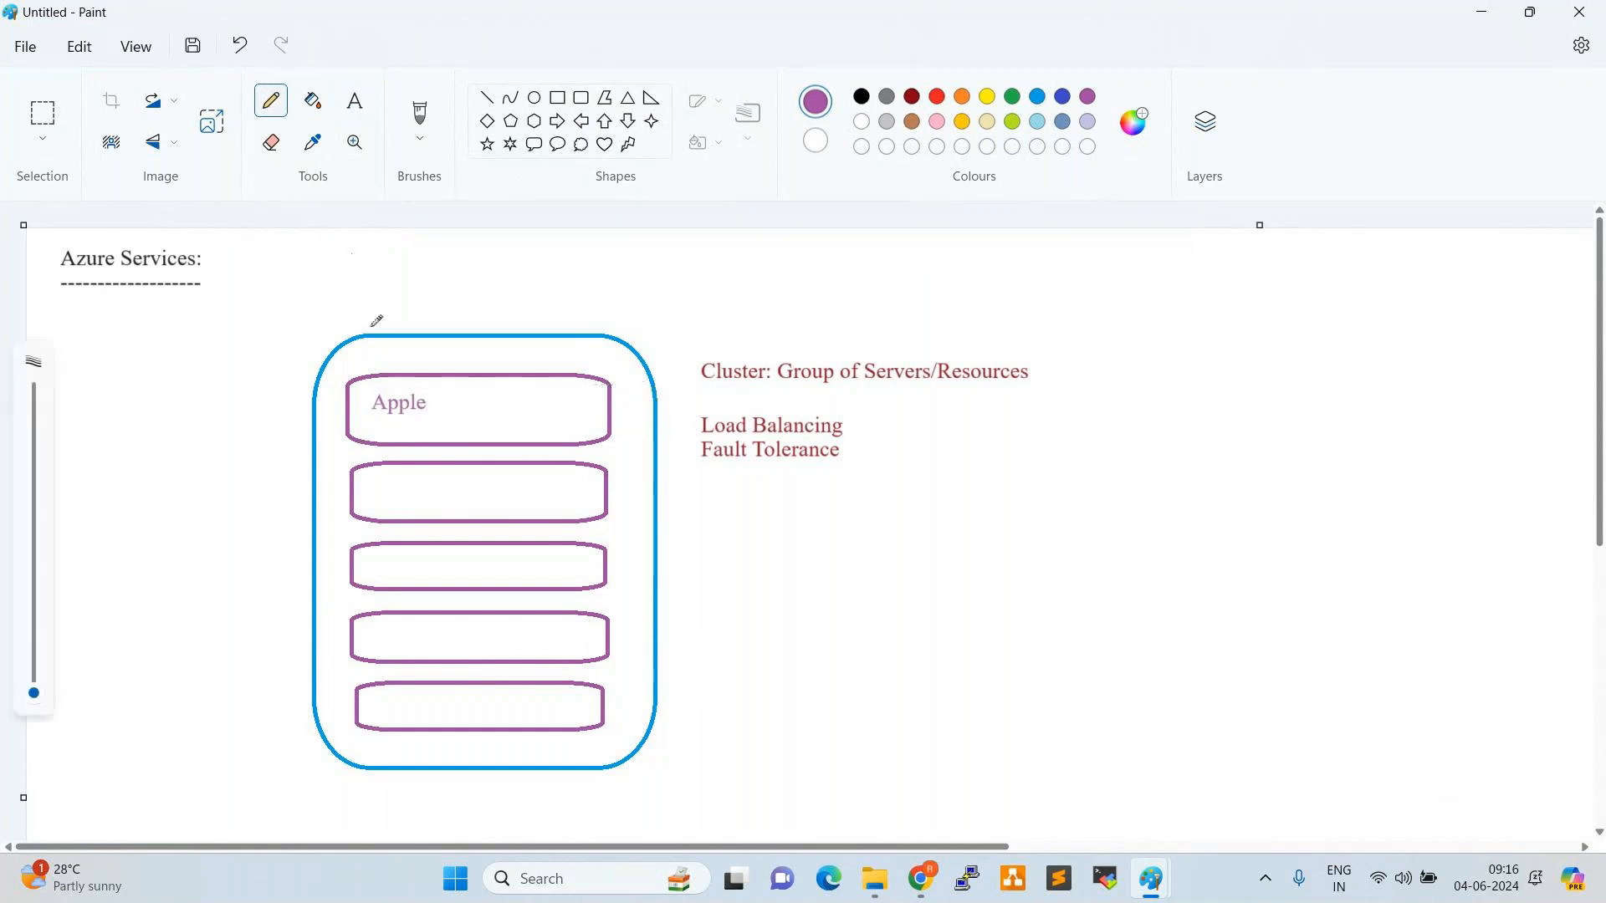
pyautogui.moveTo(343, 433)
pyautogui.mouseDown()
pyautogui.moveTo(380, 484)
pyautogui.moveTo(333, 542)
pyautogui.moveTo(386, 559)
pyautogui.moveTo(341, 619)
pyautogui.moveTo(357, 696)
pyautogui.moveTo(384, 717)
pyautogui.mouseUp()
# Add the label "Apple" inside the second and third purple boxes
pyautogui.click(355, 101)
pyautogui.moveTo(394, 468); pyautogui.dragTo(708, 518)
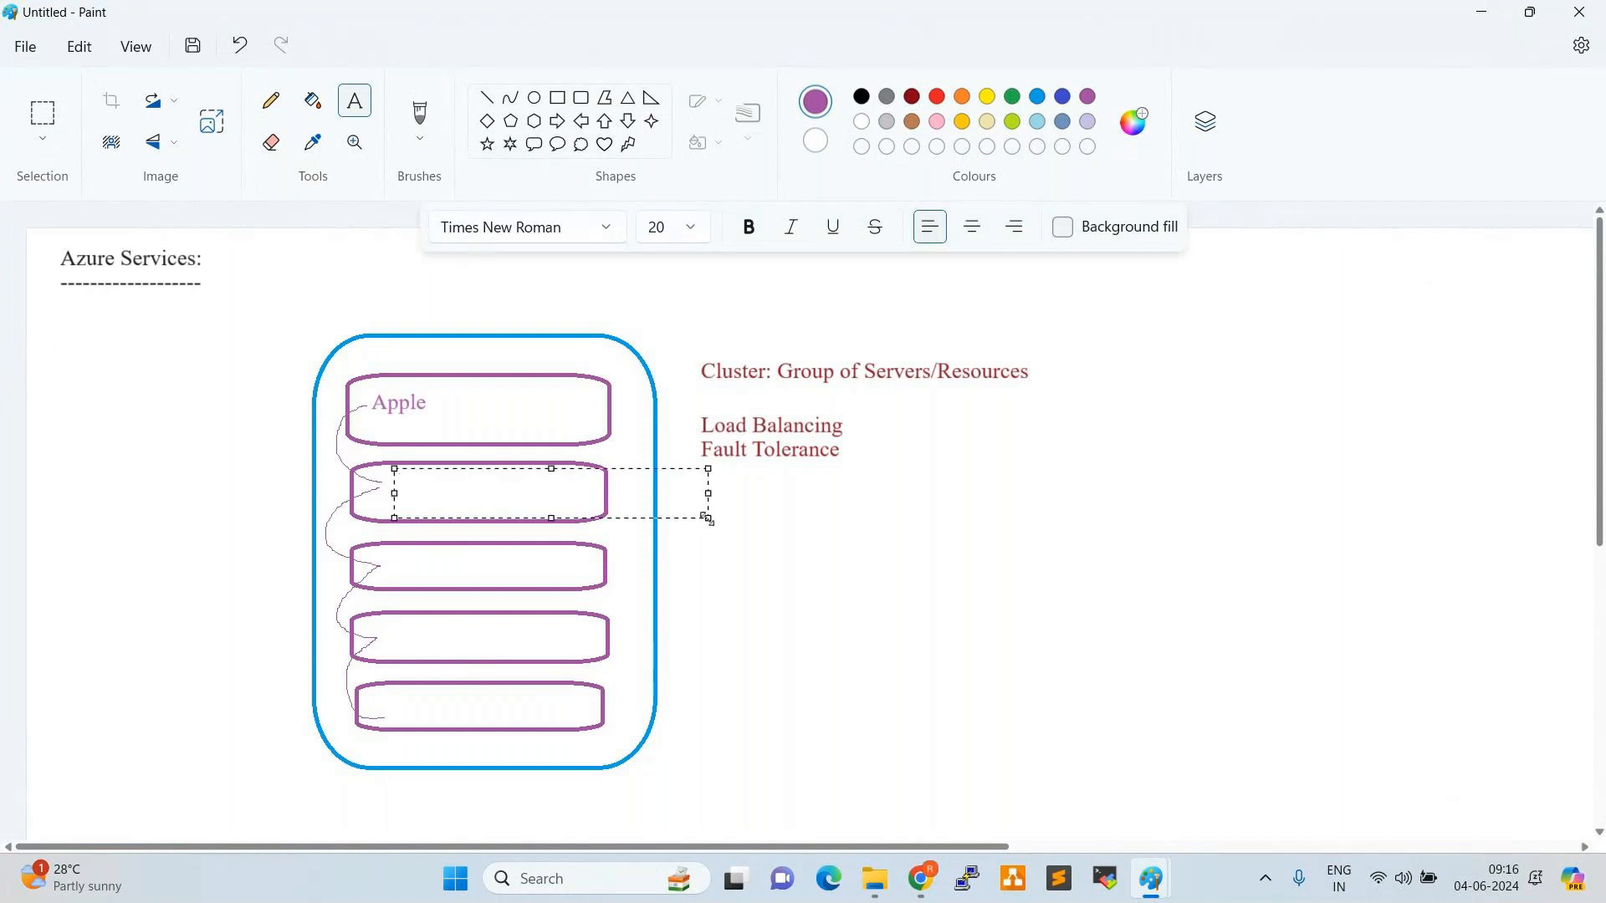
pyautogui.write('Apple')
pyautogui.click(394, 550)
pyautogui.click(392, 551)
pyautogui.moveTo(429, 563); pyautogui.dragTo(591, 584)
pyautogui.write('Apple')
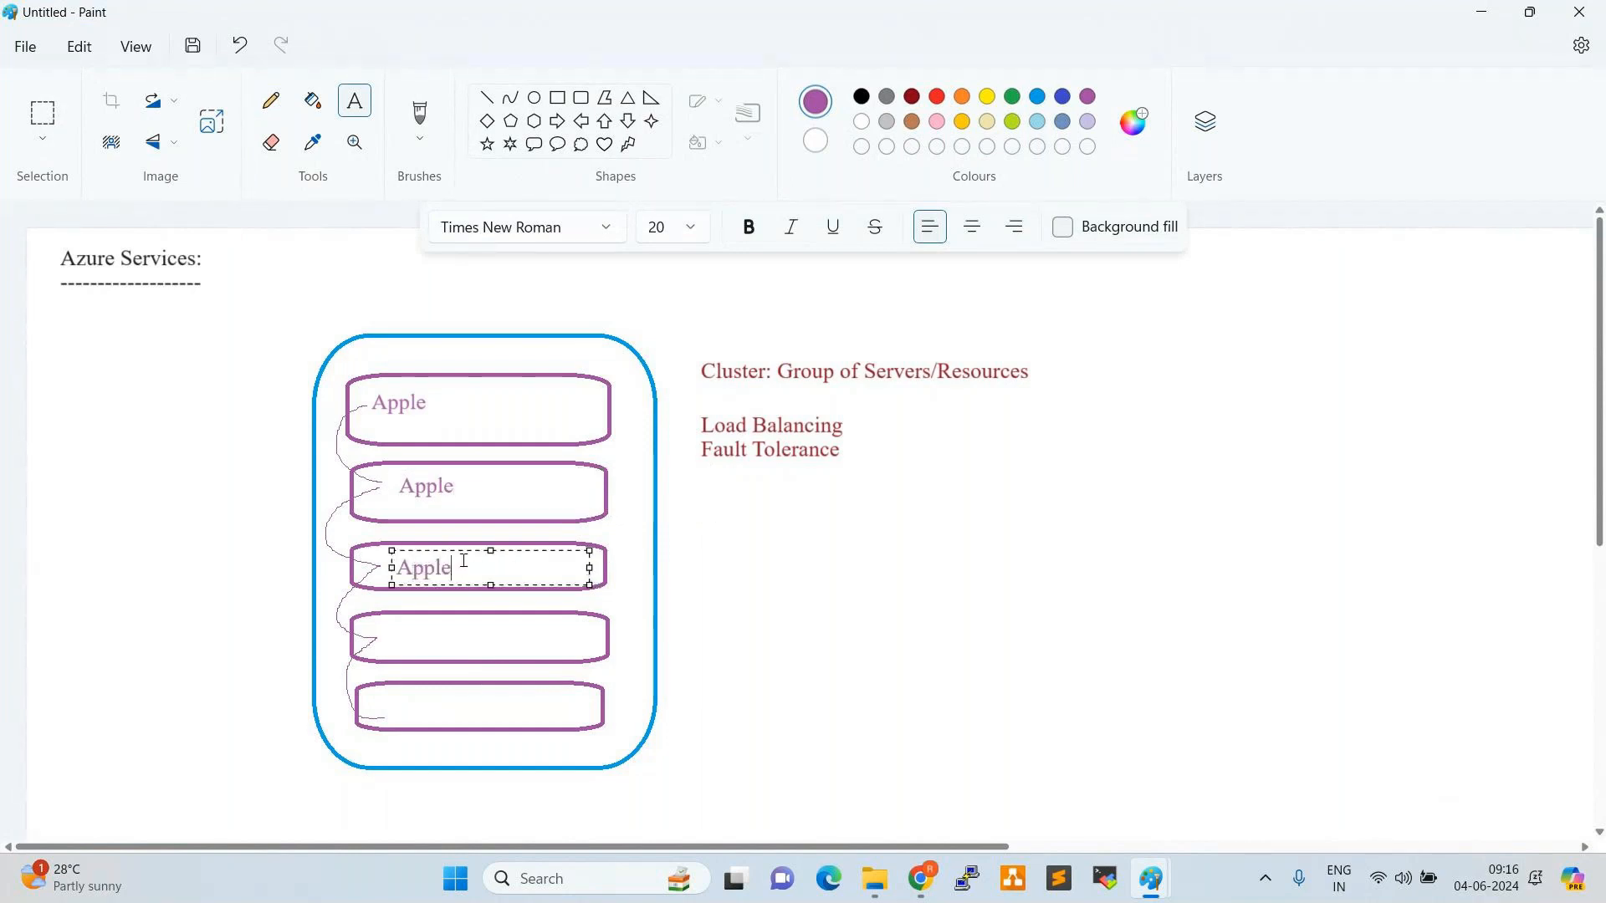
# Add the label "Apple" inside the fourth and fifth purple boxes
pyautogui.click(395, 627)
pyautogui.moveTo(385, 627); pyautogui.dragTo(599, 645)
pyautogui.write('Ap')
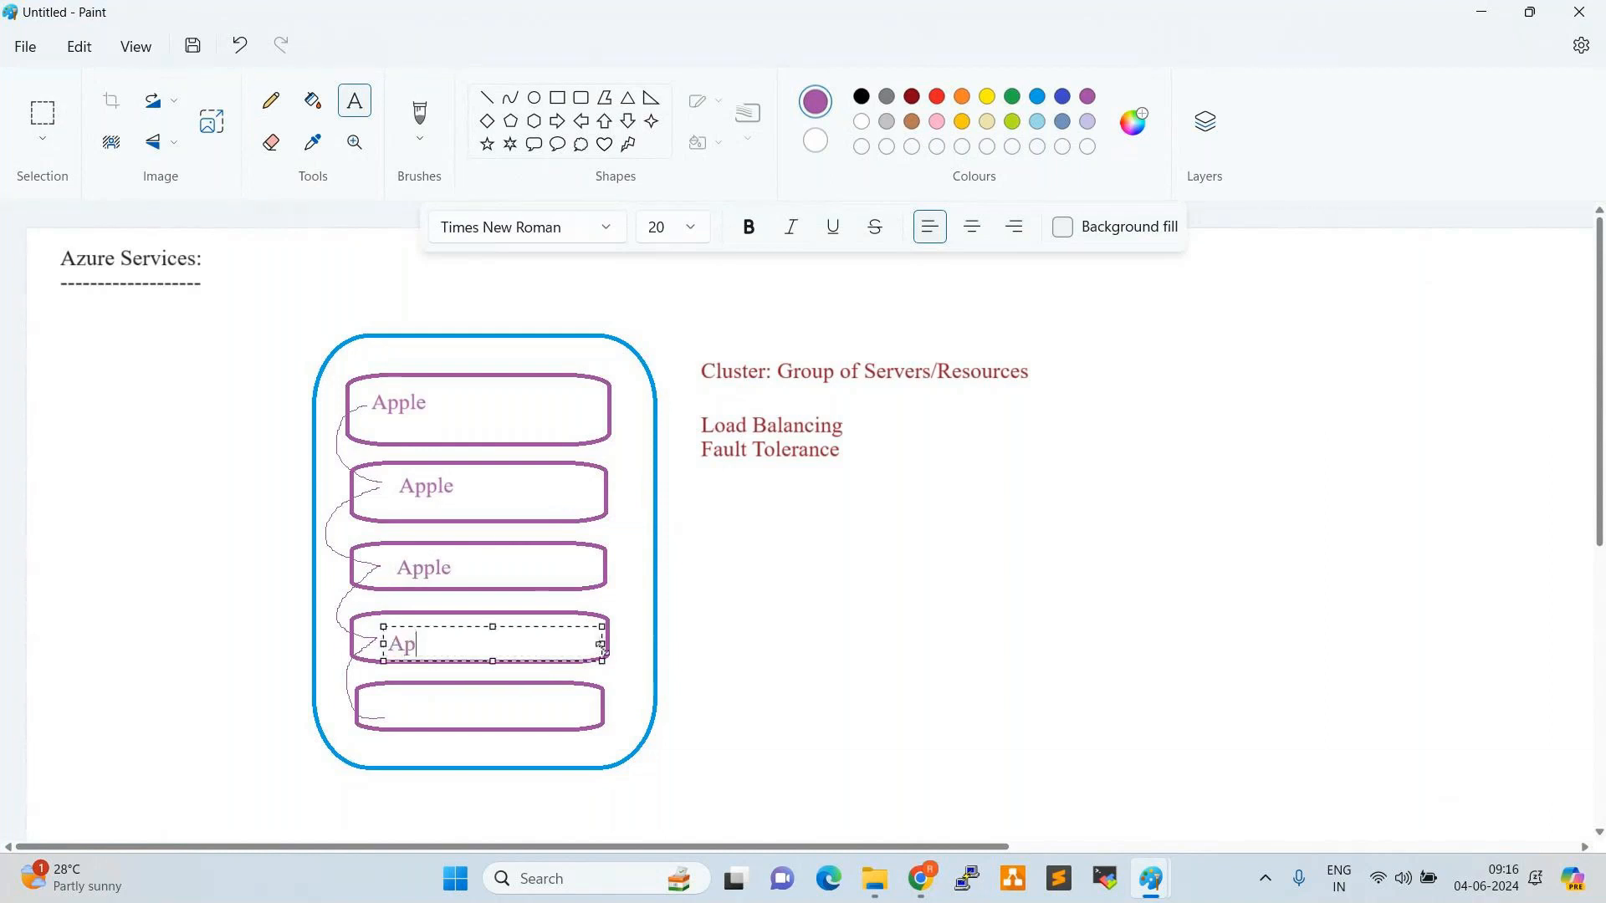
pyautogui.write('ple')
pyautogui.click(430, 714)
pyautogui.moveTo(386, 690); pyautogui.dragTo(554, 718)
pyautogui.write('A')
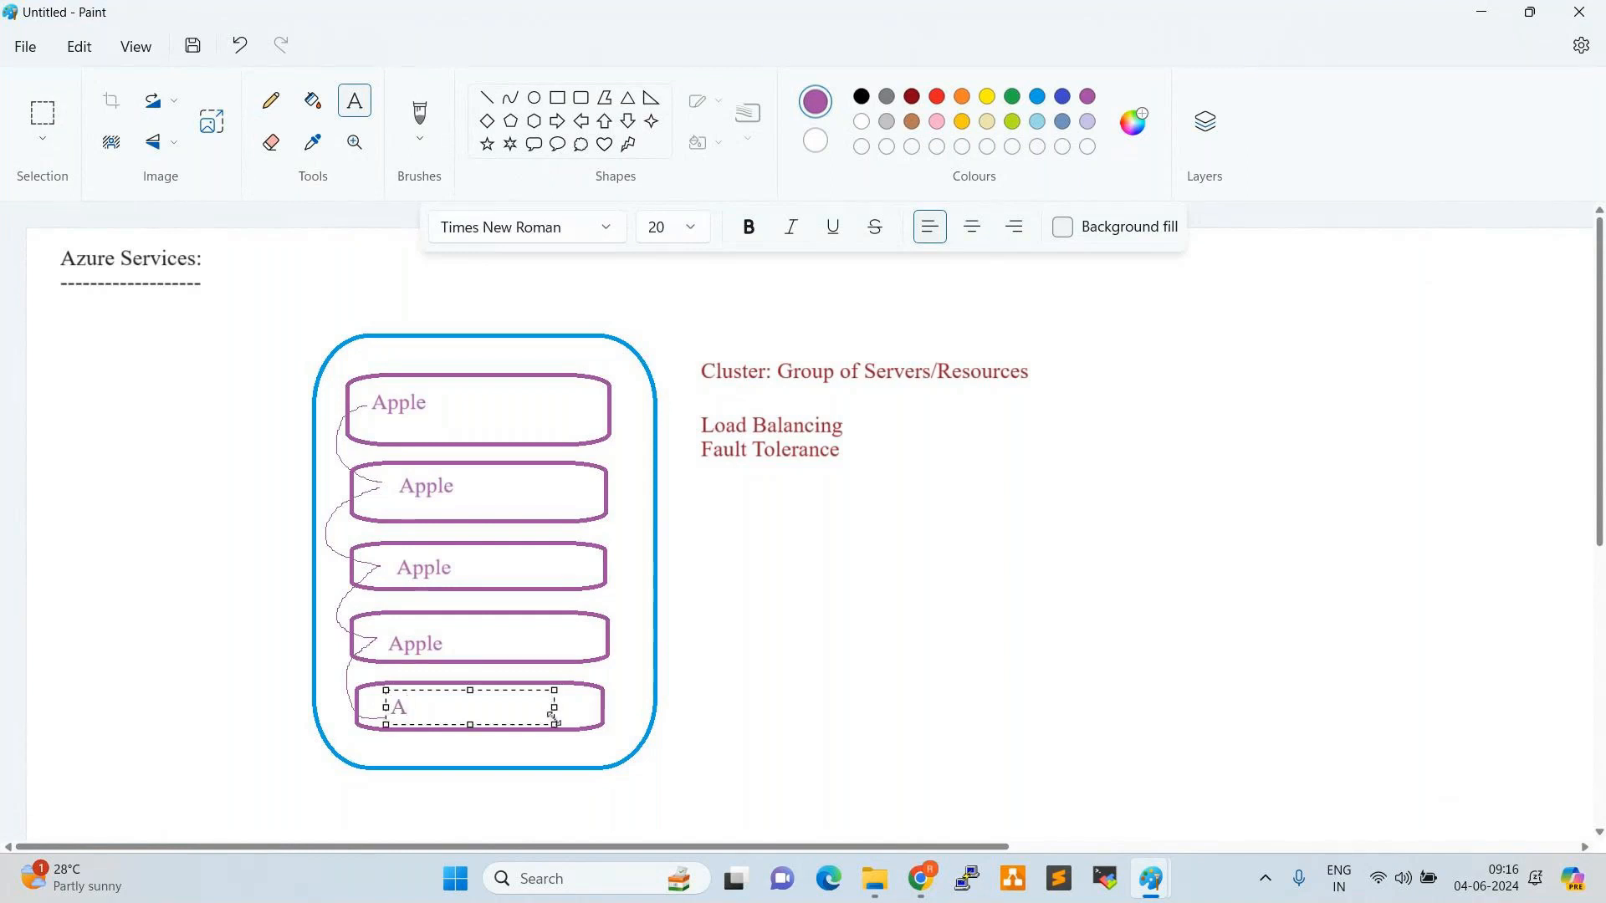
pyautogui.write('pple')
# Cross out the topmost Apple box with two red diagonal lines and undo both lines
pyautogui.click(486, 98)
pyautogui.click(936, 96)
pyautogui.moveTo(552, 349); pyautogui.dragTo(416, 454)
pyautogui.moveTo(415, 365); pyautogui.dragTo(549, 444)
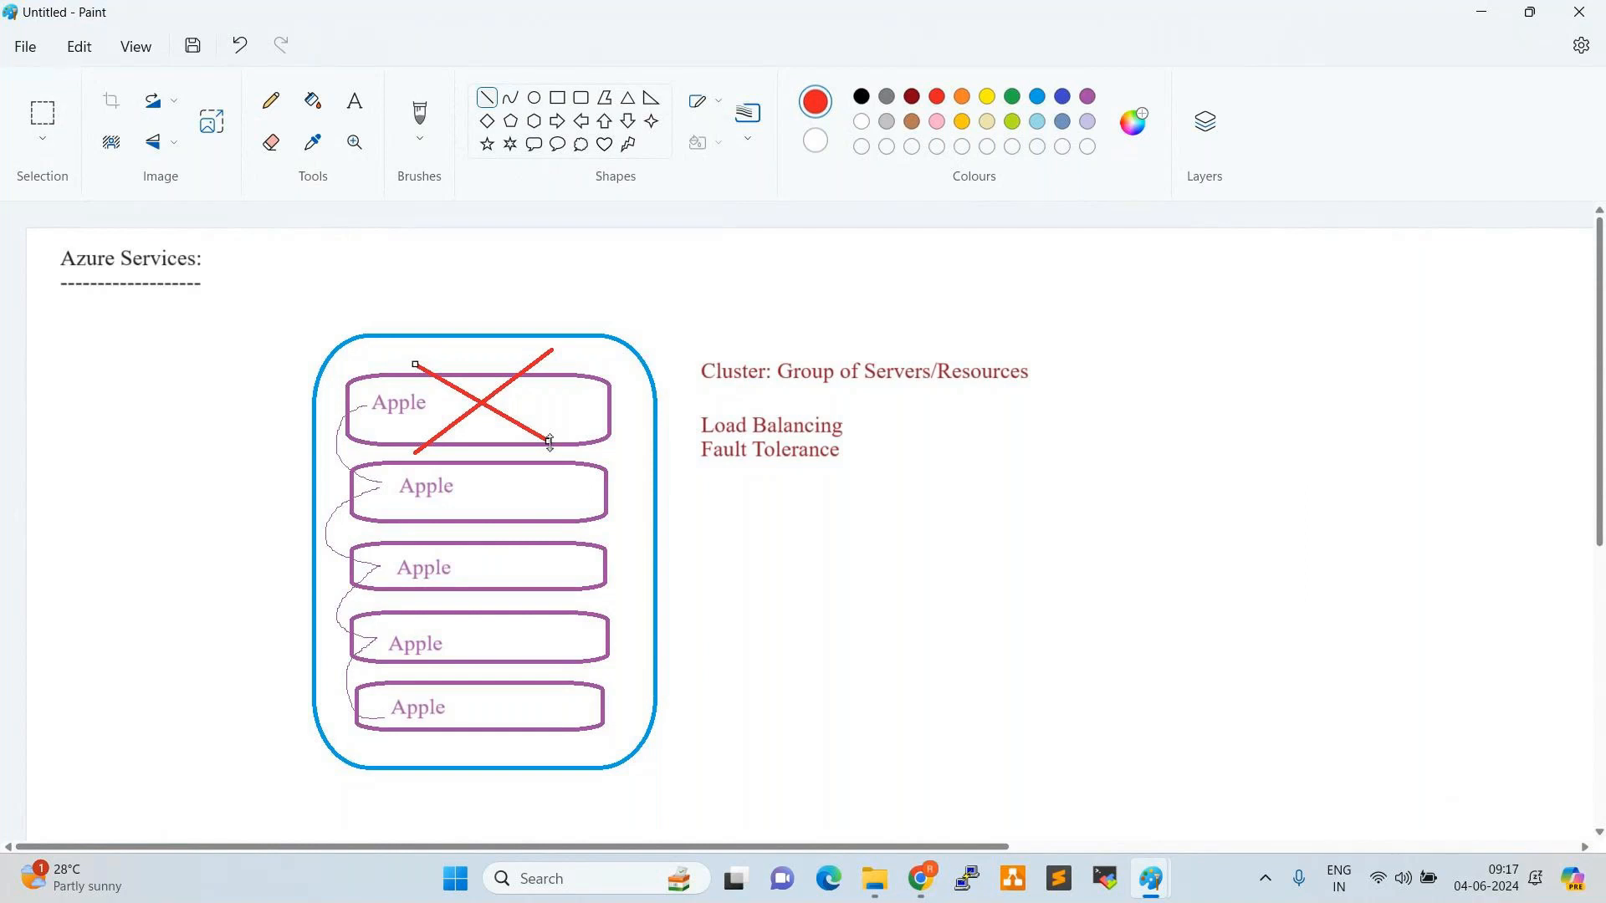
pyautogui.hotkey('ctrl', 'z')
pyautogui.hotkey('ctrl', 'z')
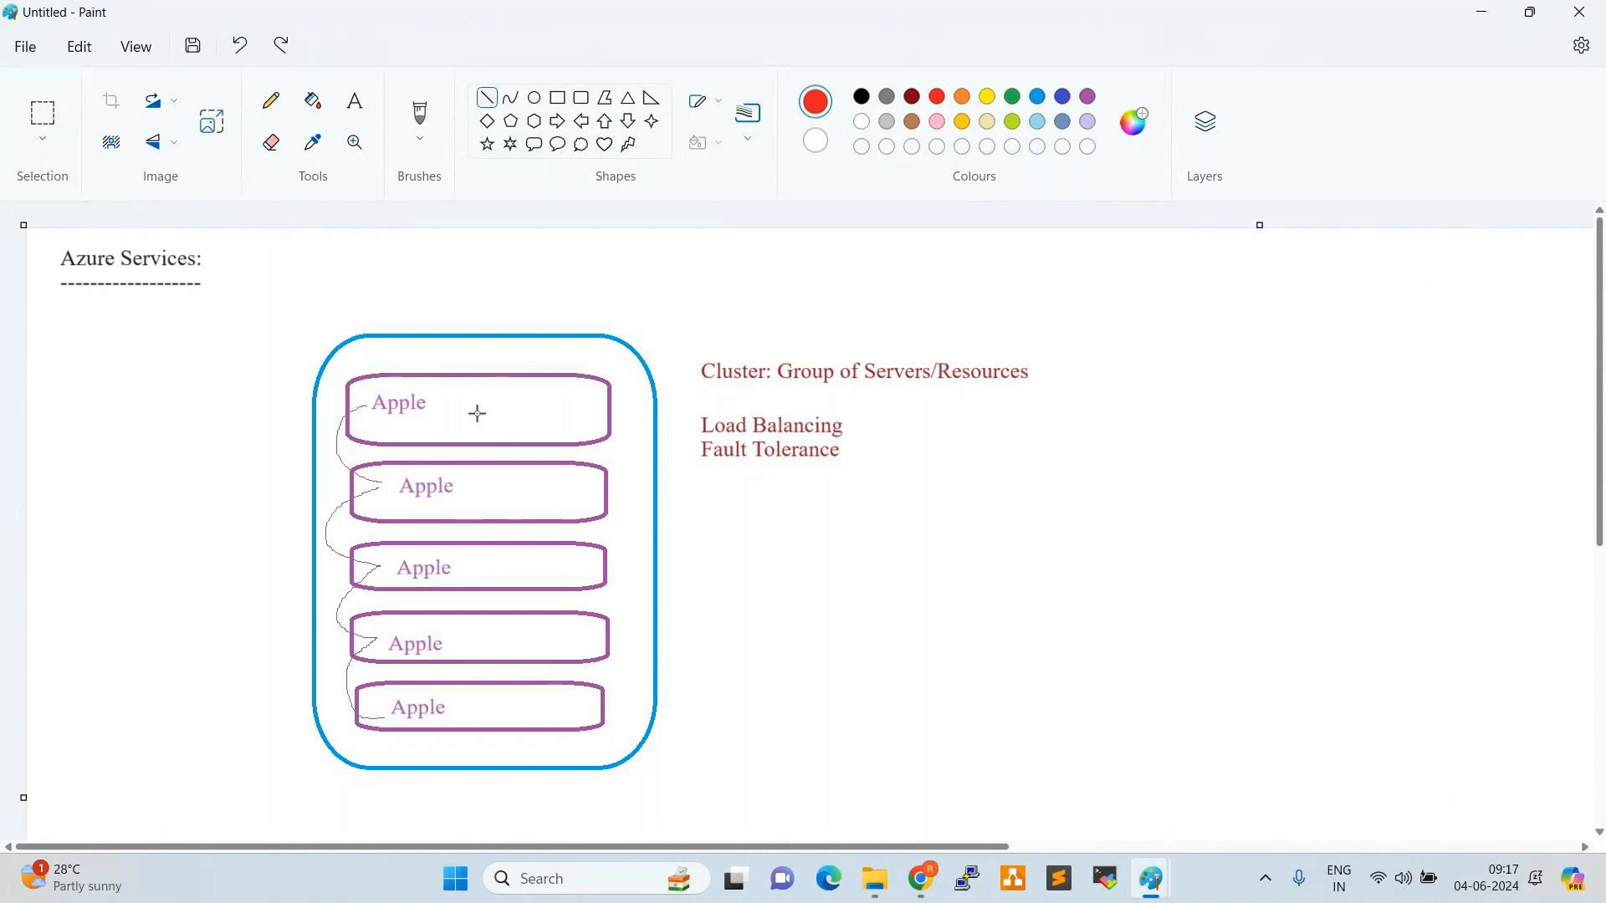
# Add a large text block to the right of the cluster notes with the line "DevOps Team -- 10 Resource"
pyautogui.click(354, 100)
pyautogui.moveTo(1059, 434); pyautogui.dragTo(1432, 714)
pyautogui.write('DevOps ')
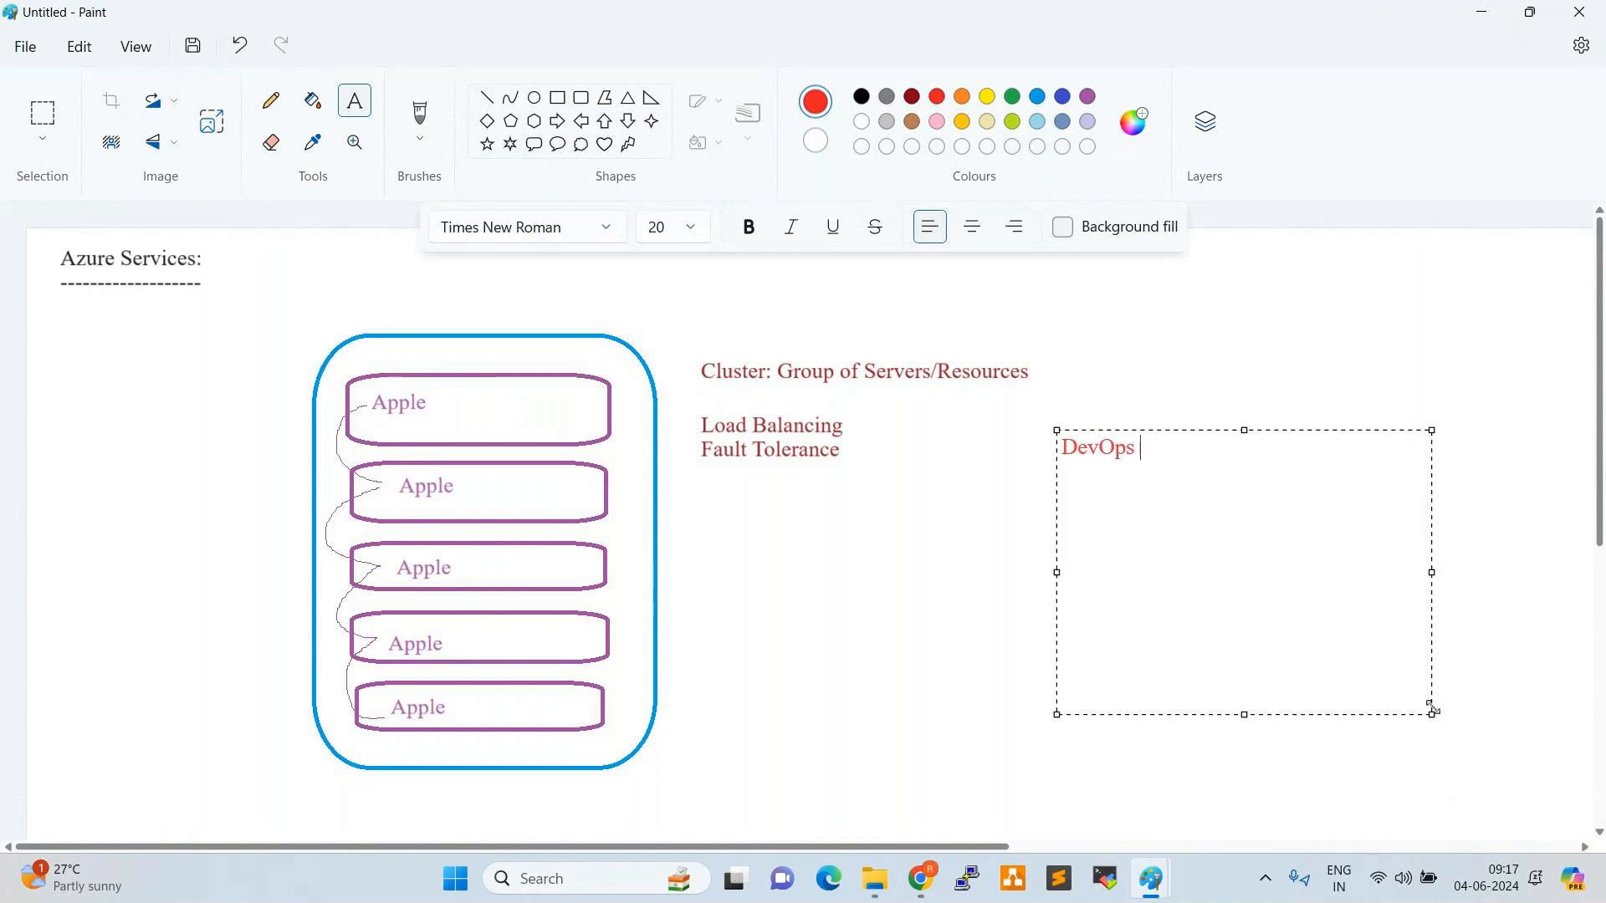
pyautogui.write('Team --  E1')
pyautogui.press('BackSpace')
pyautogui.press('BackSpace')
pyautogui.write('10')
pyautogui.write('R')
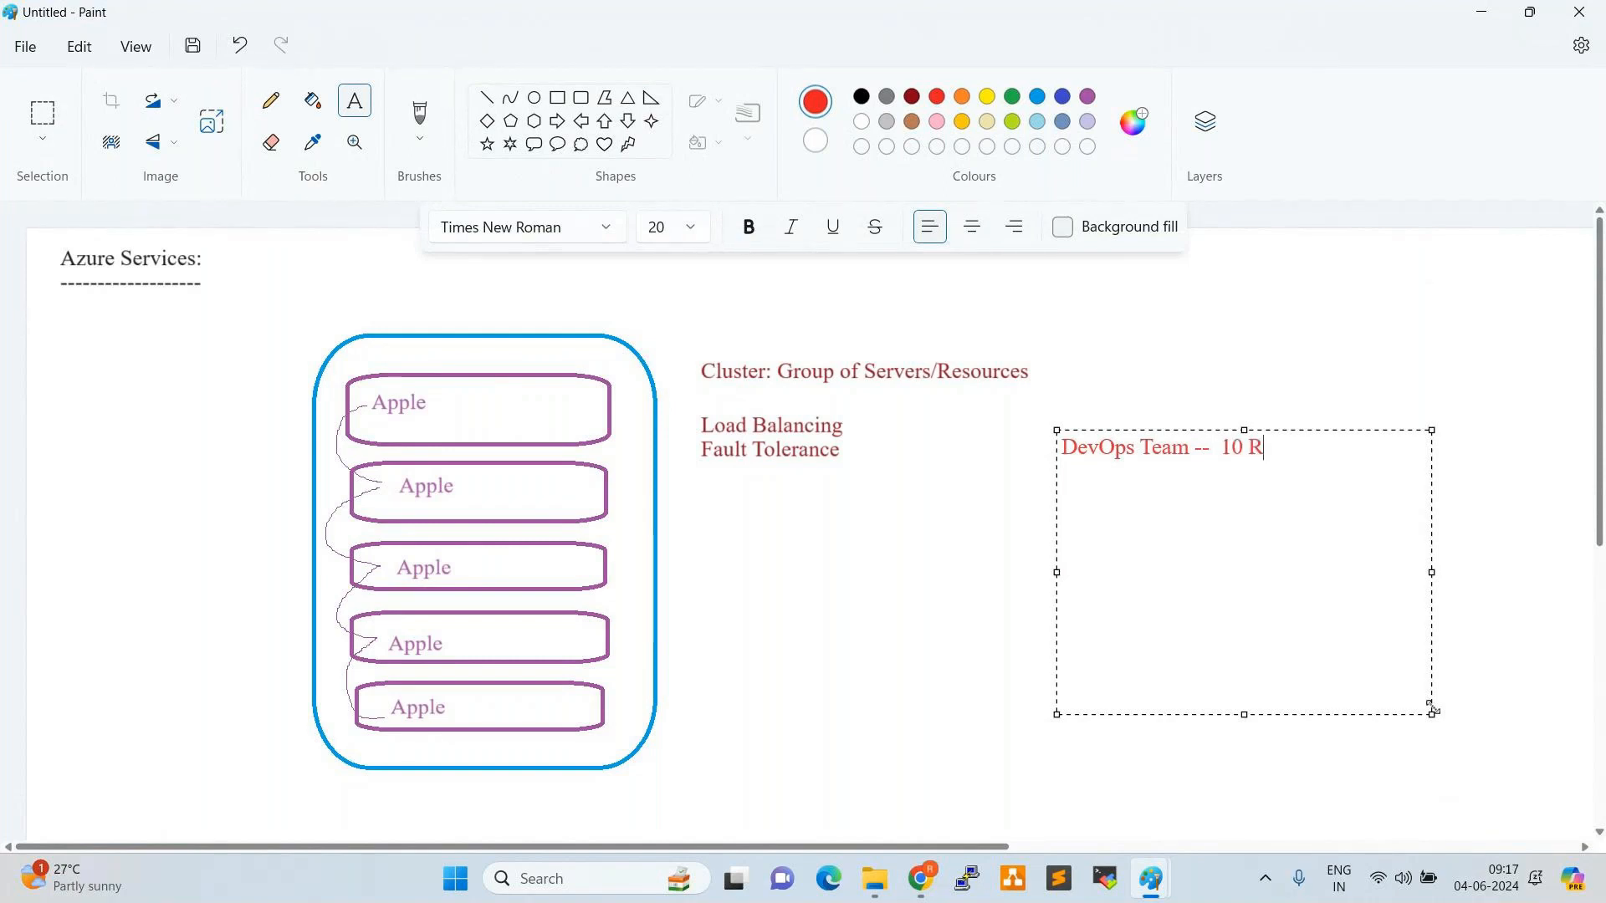
pyautogui.write('esource')
# Add the line "300 Request" below the DevOps Team line, separated by a blank line
pyautogui.press('Return')
pyautogui.press('Return')
pyautogui.write('30')
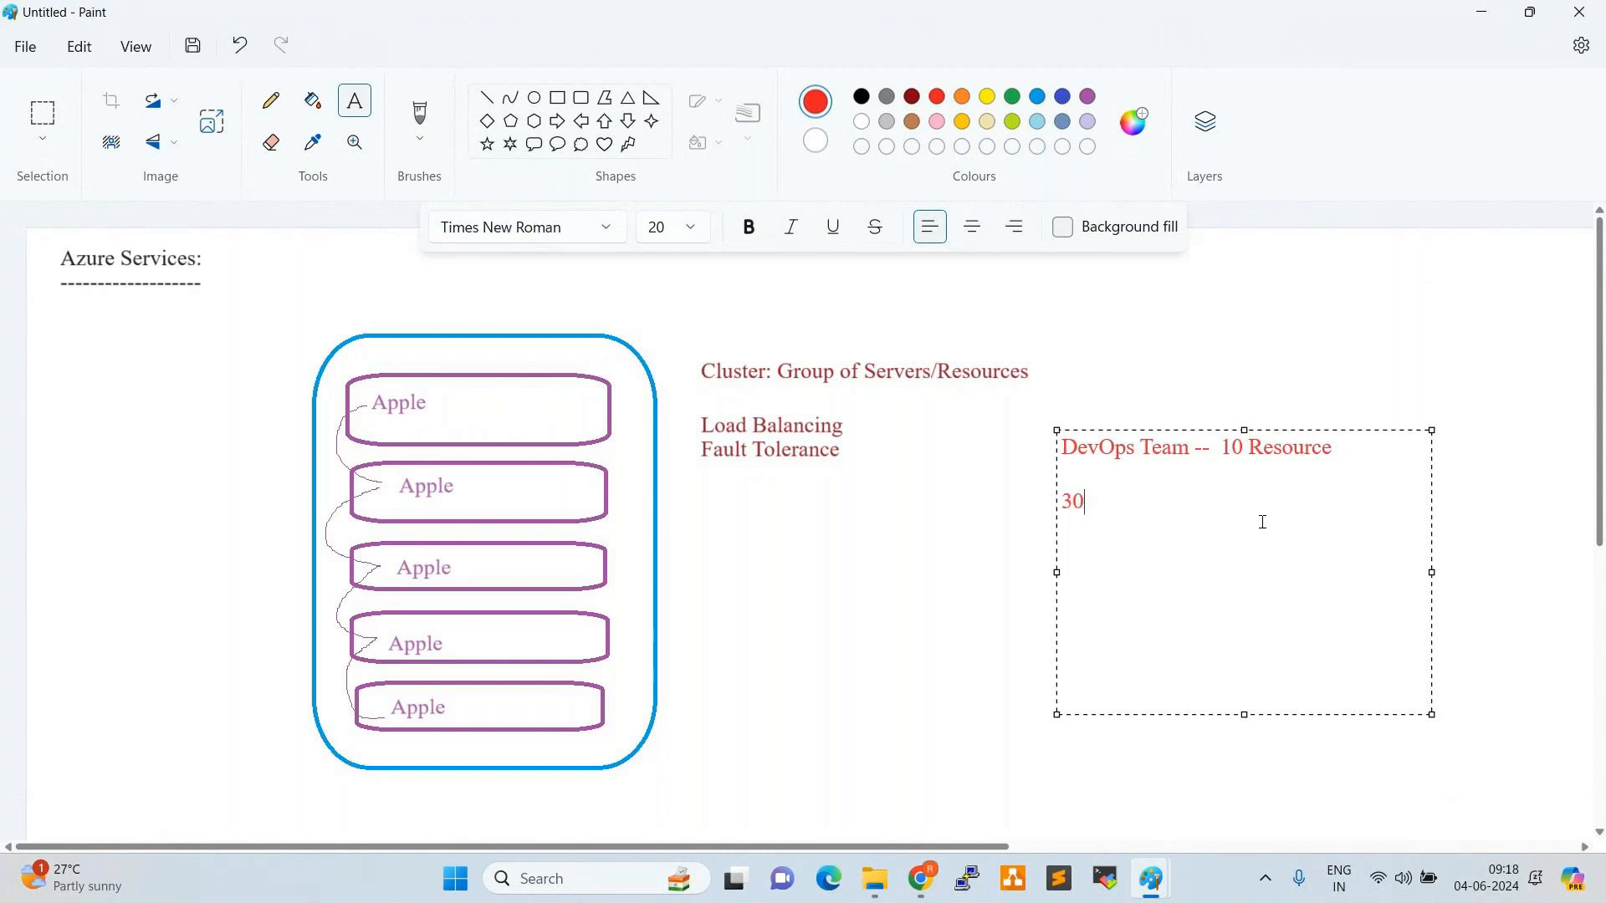
pyautogui.write('0 Request')
pyautogui.press('Return')
pyautogui.press('Return')
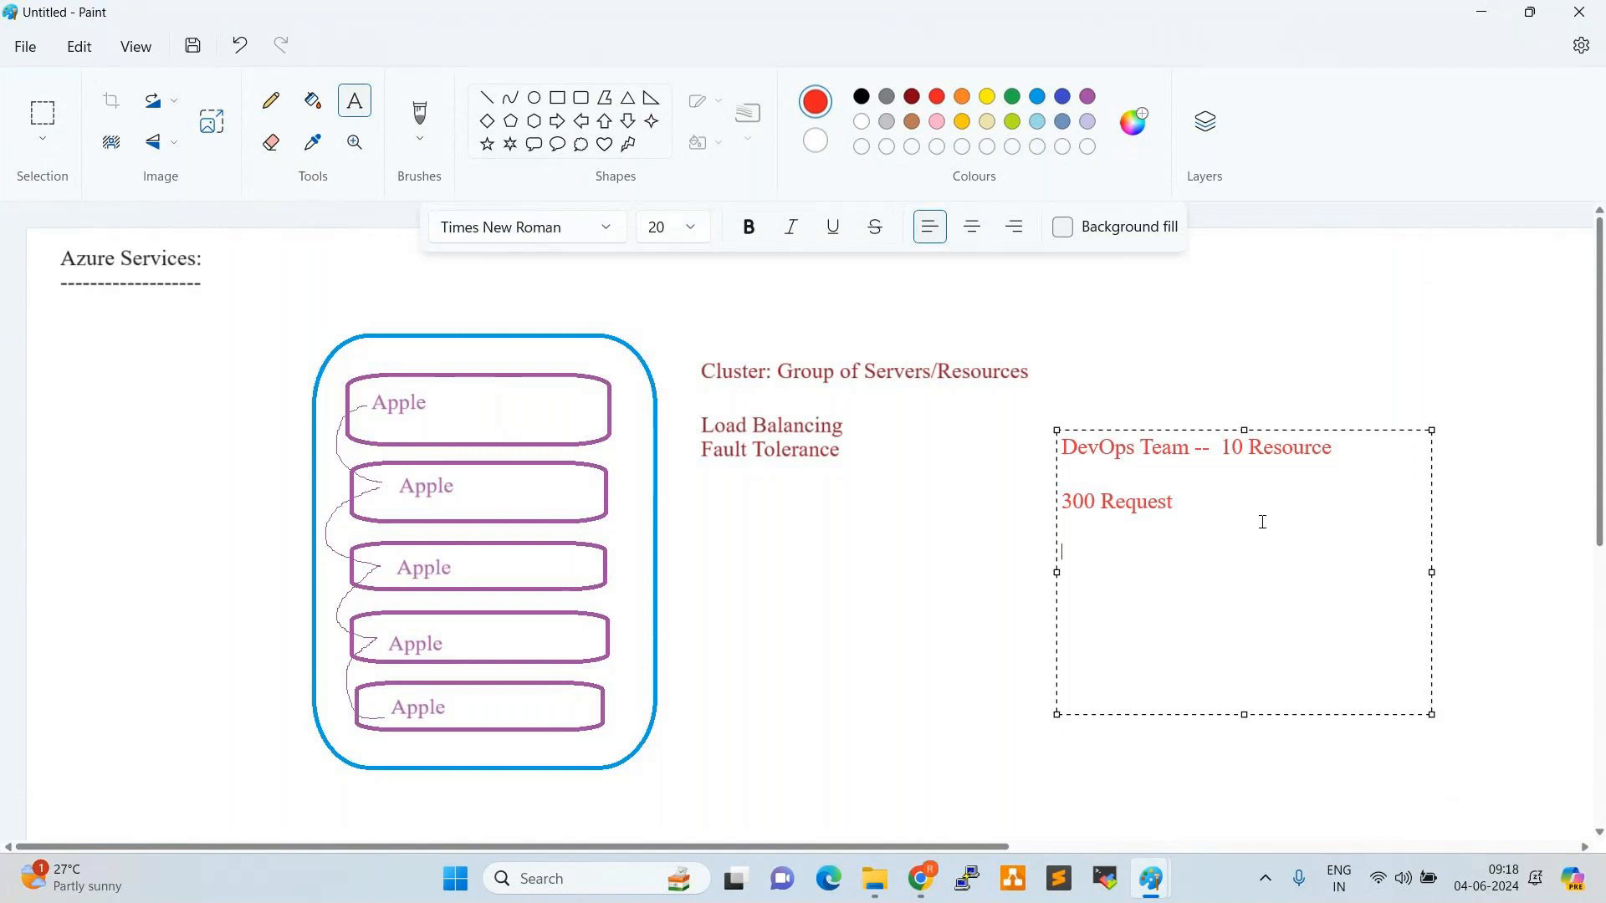
# Add the line "Each 30 requests" below the 300 Request line
pyautogui.write('30 re')
pyautogui.press('BackSpace')
pyautogui.press('BackSpace')
pyautogui.press('BackSpace')
pyautogui.press('BackSpace')
pyautogui.press('BackSpace')
pyautogui.press('Return')
pyautogui.write('Each 30 req')
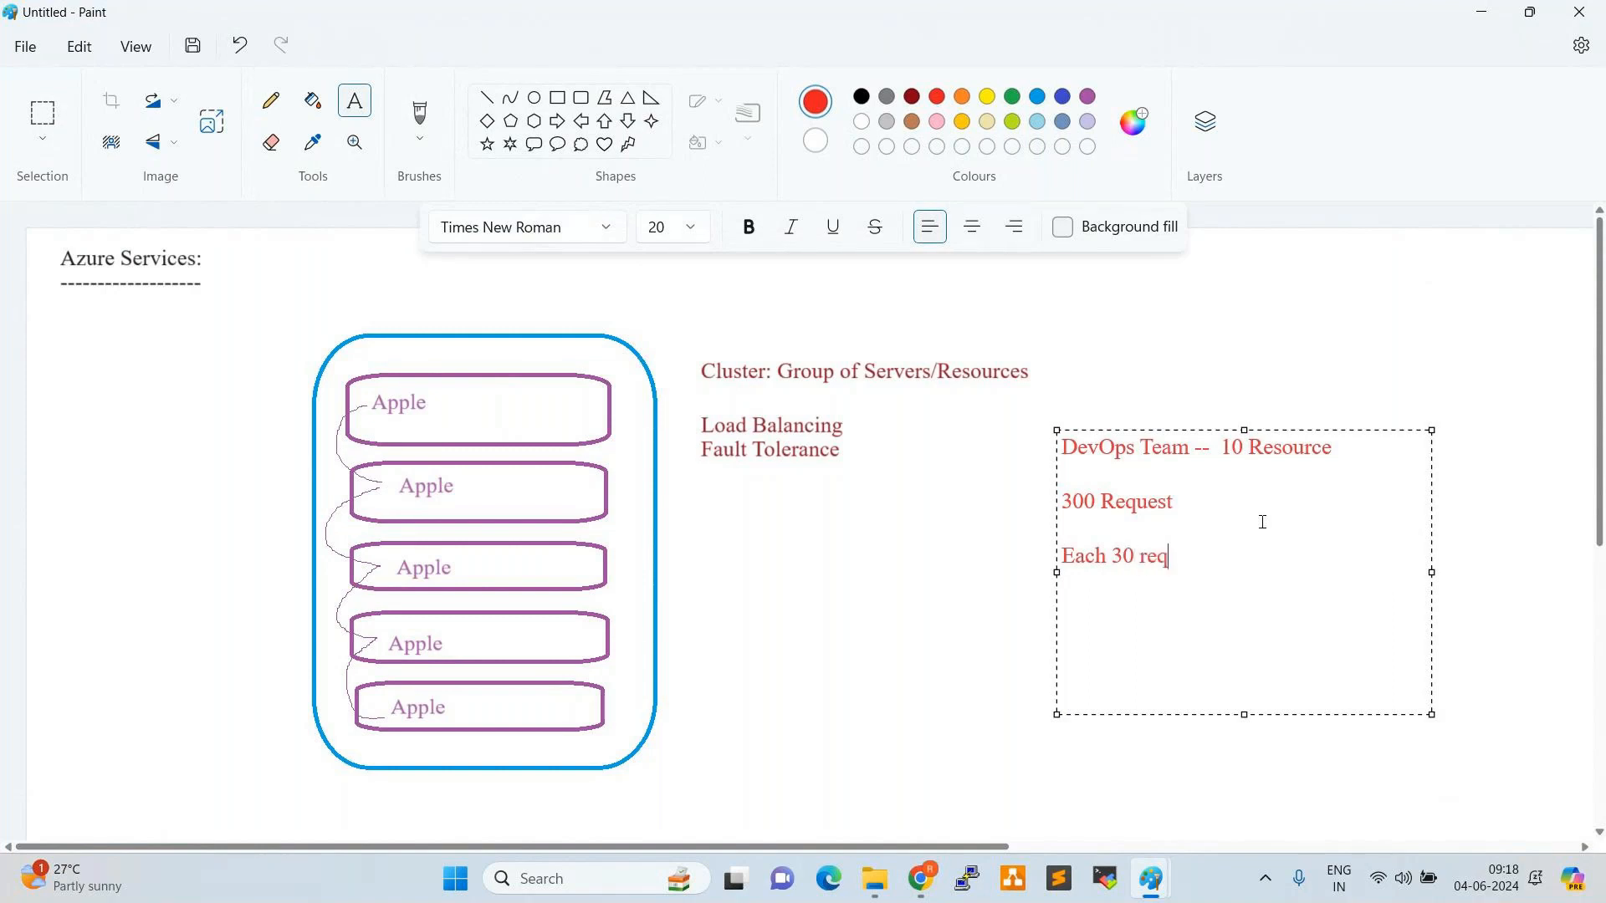
pyautogui.write('uests')
# Add the line "Each 60 requests/day" at the end of the DevOps Team text, separated by a blank line
pyautogui.moveTo(1064, 446); pyautogui.dragTo(1344, 454)
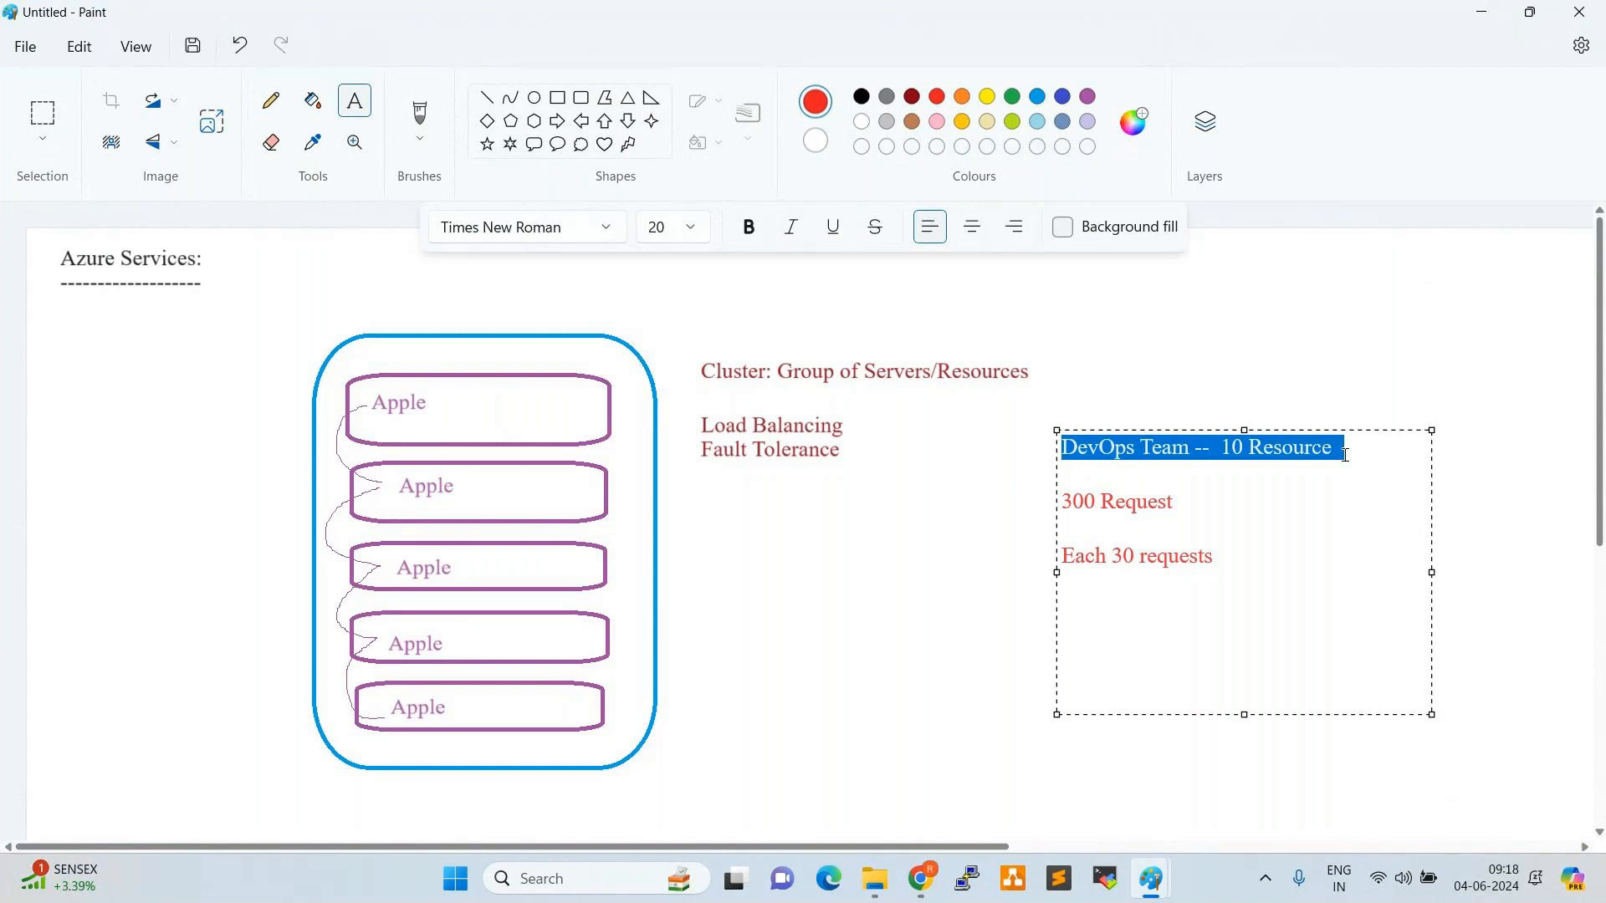
pyautogui.click(1082, 594)
pyautogui.click(1227, 556)
pyautogui.press('Return')
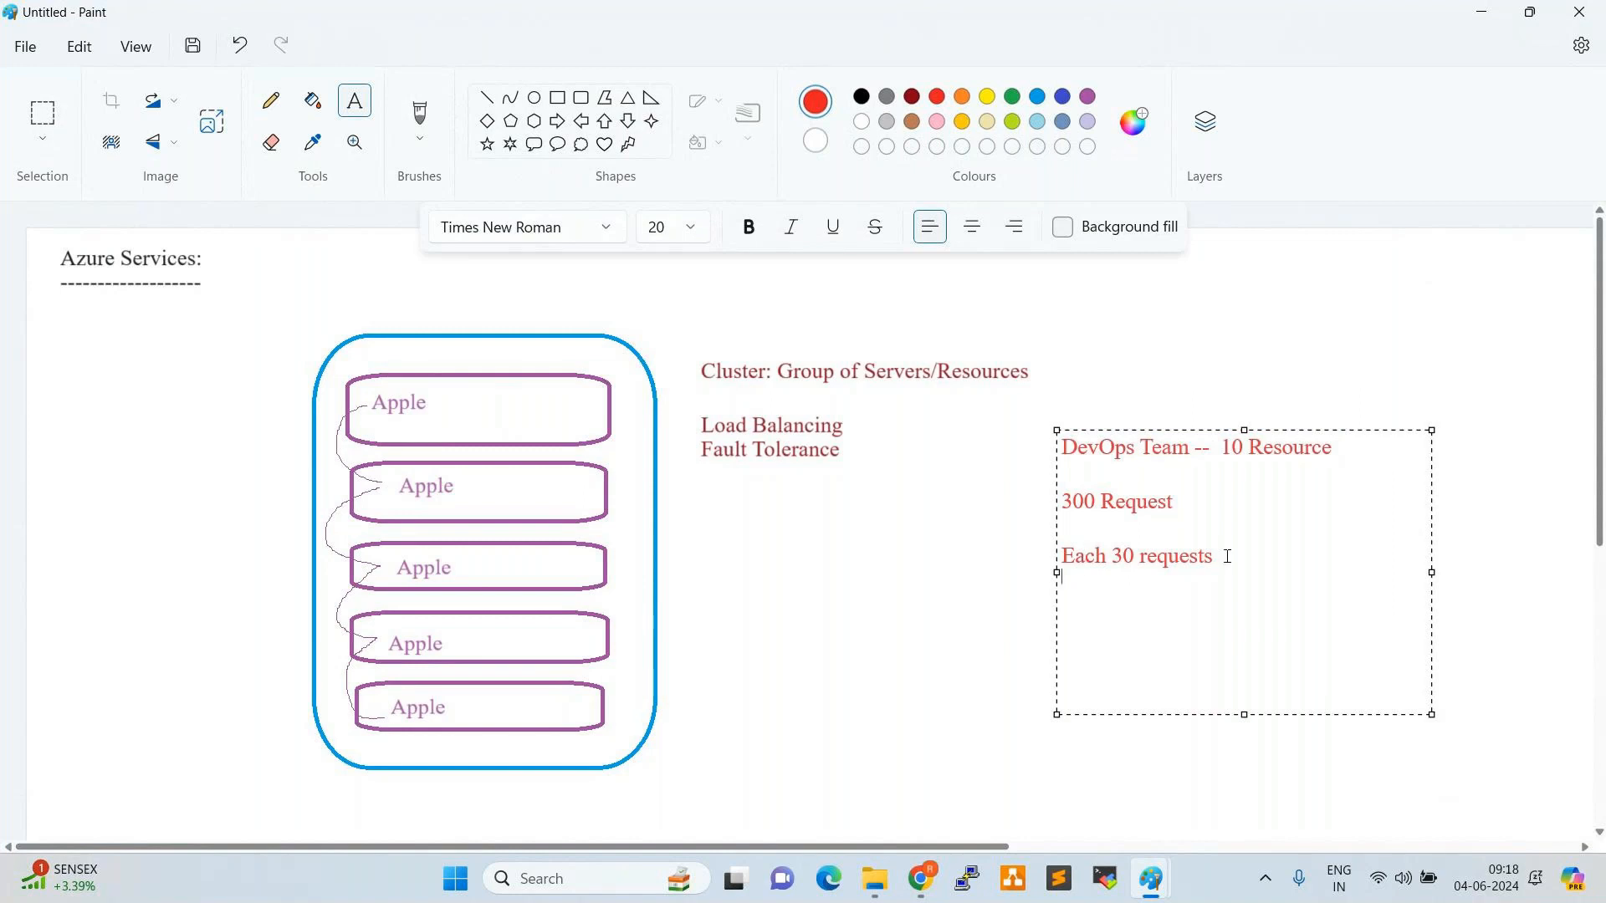
pyautogui.write('Each 60 requests/per')
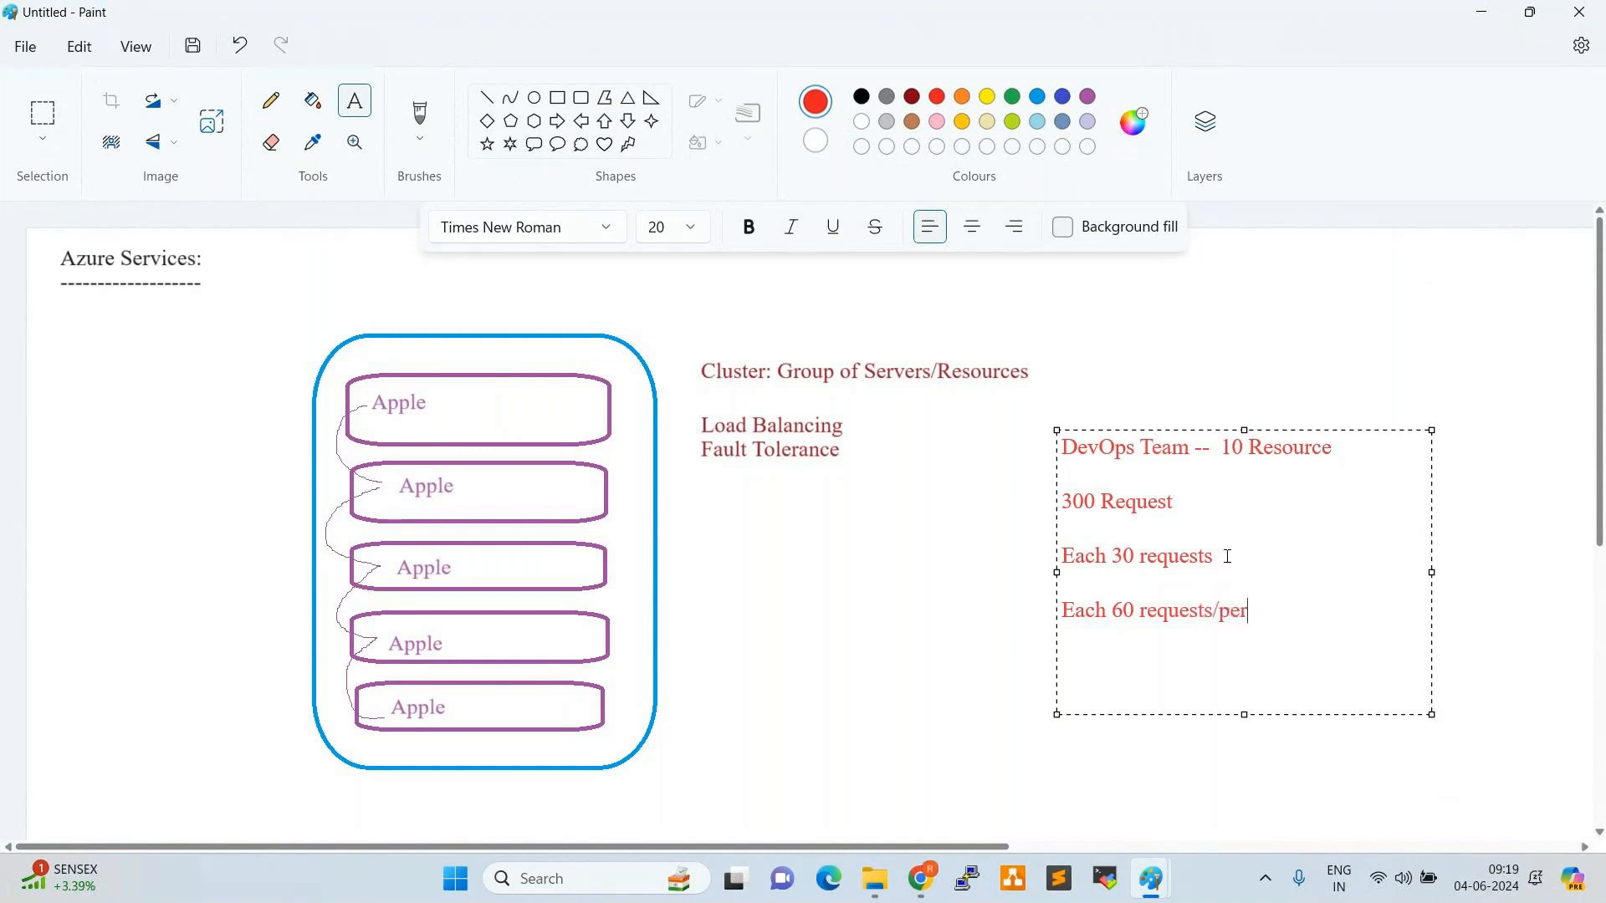
pyautogui.press('BackSpace')
pyautogui.press('BackSpace')
pyautogui.press('BackSpace')
pyautogui.write('day')
# Switch to the Azure portal in Chrome and open the Storage accounts list
pyautogui.click(1482, 18)
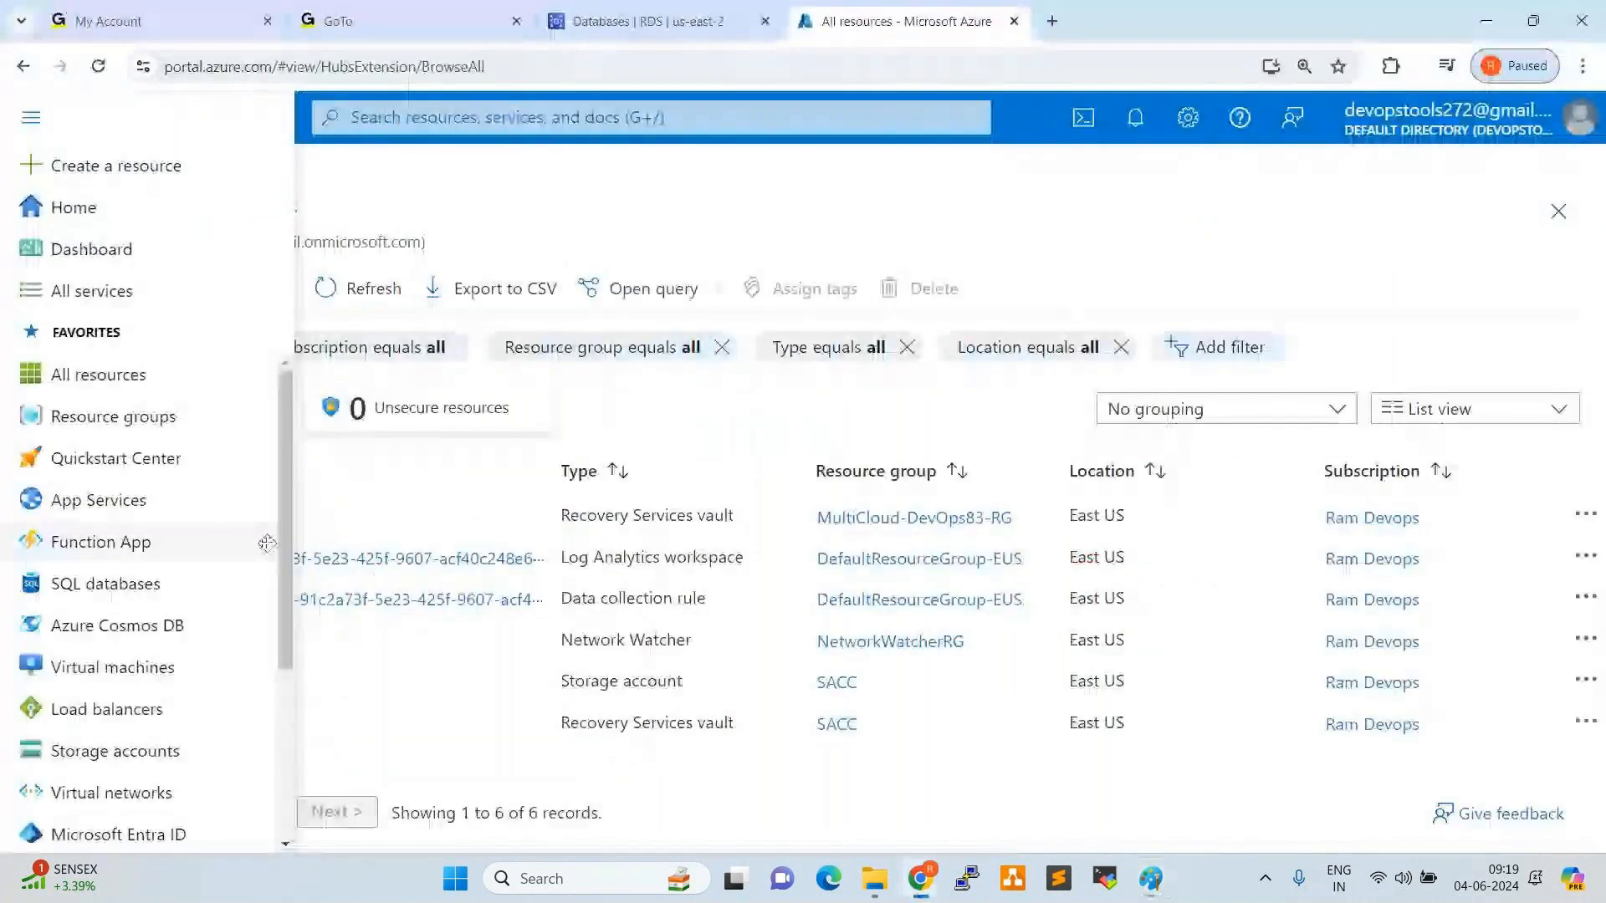
pyautogui.moveTo(216, 559)
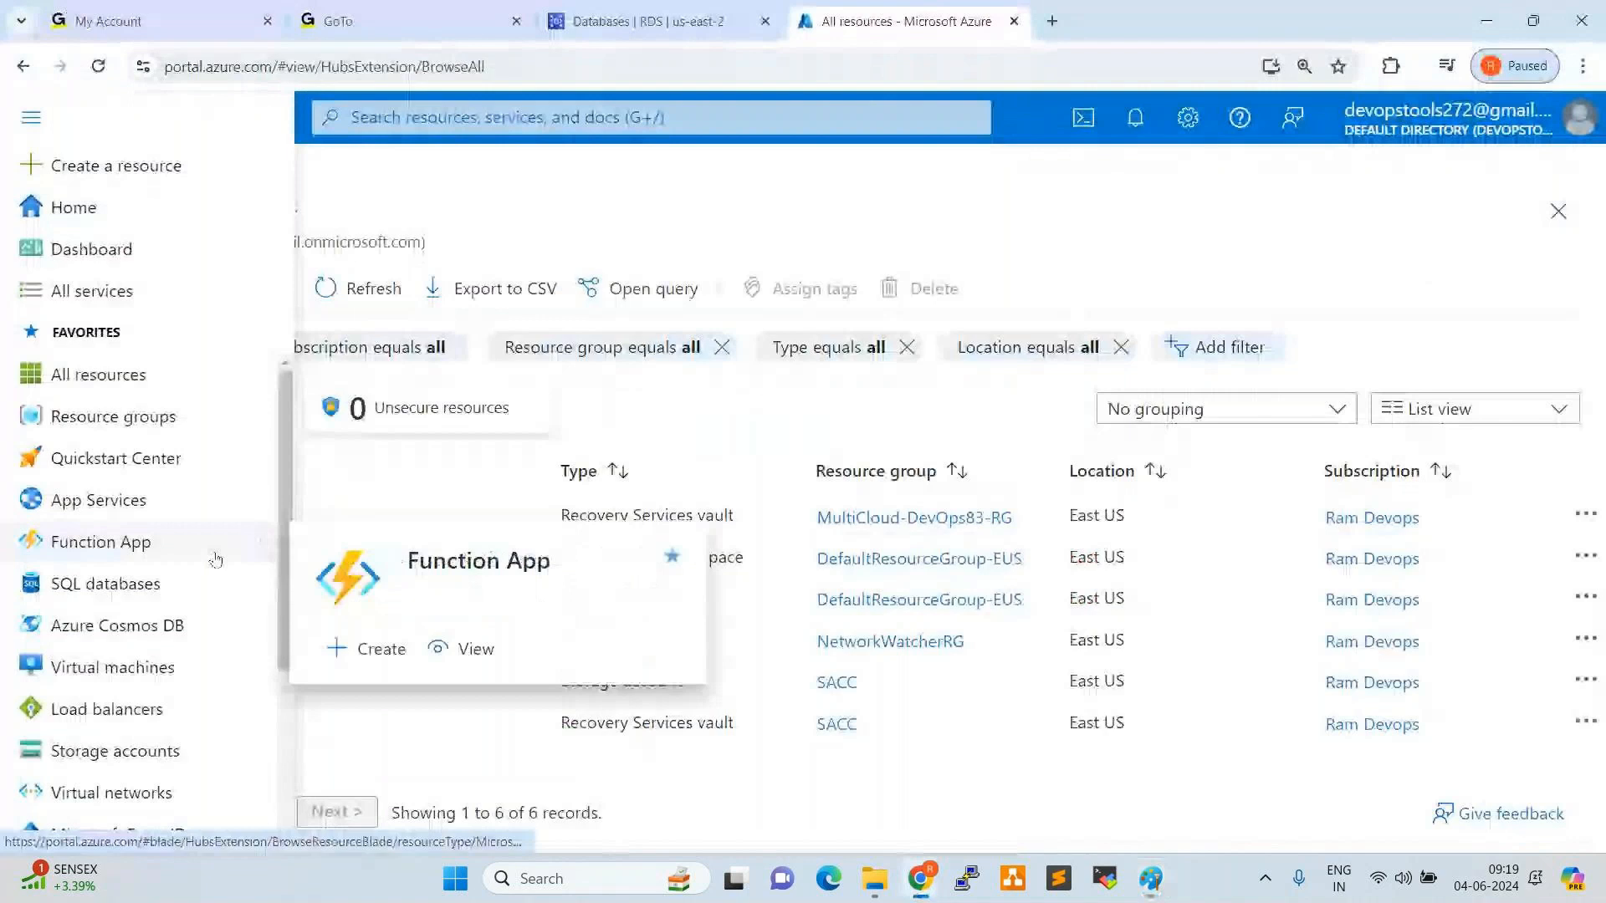
pyautogui.scroll(-3, 200, 539)
pyautogui.click(242, 485)
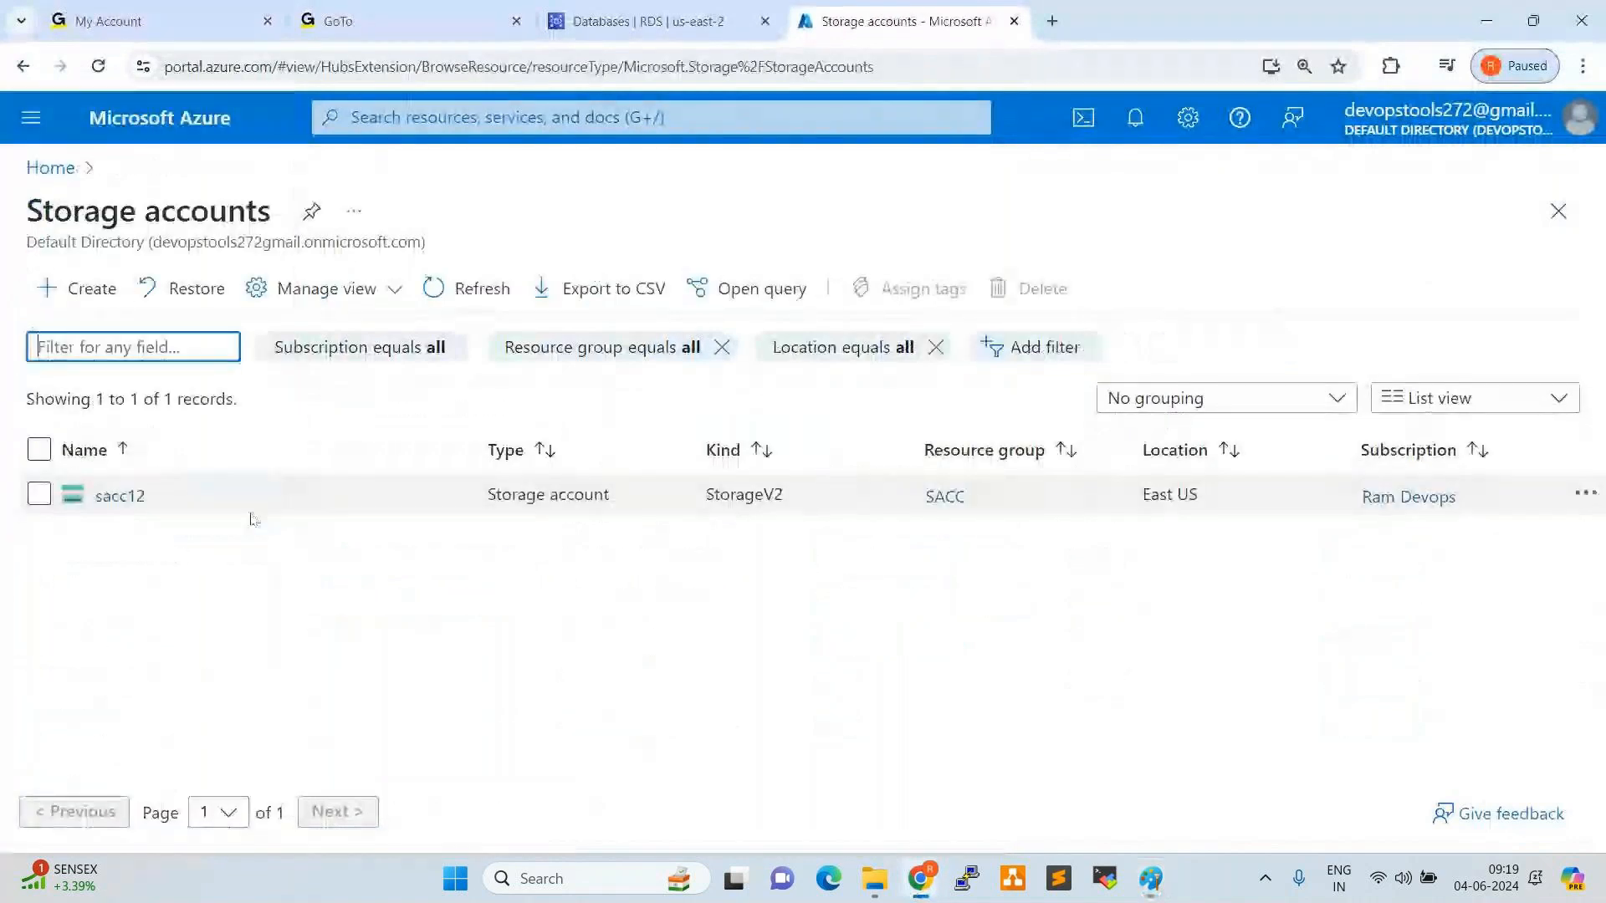
# Return to the portal home page and preview the Storage accounts, Virtual networks and Microsoft Entra ID services among the favorites
pyautogui.click(51, 169)
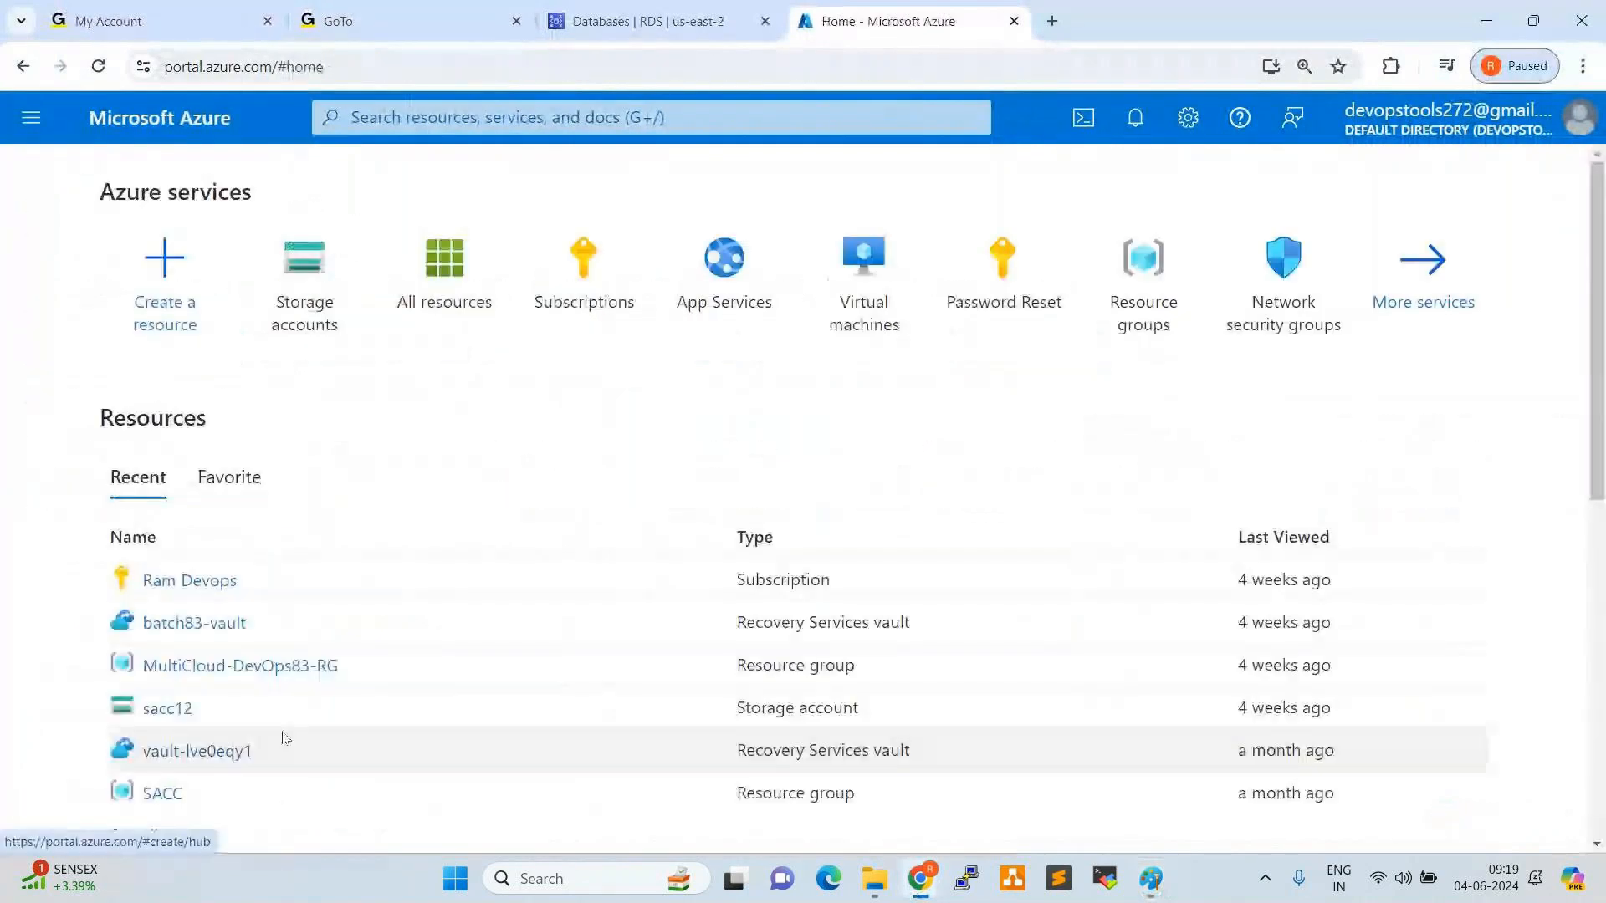
pyautogui.click(29, 121)
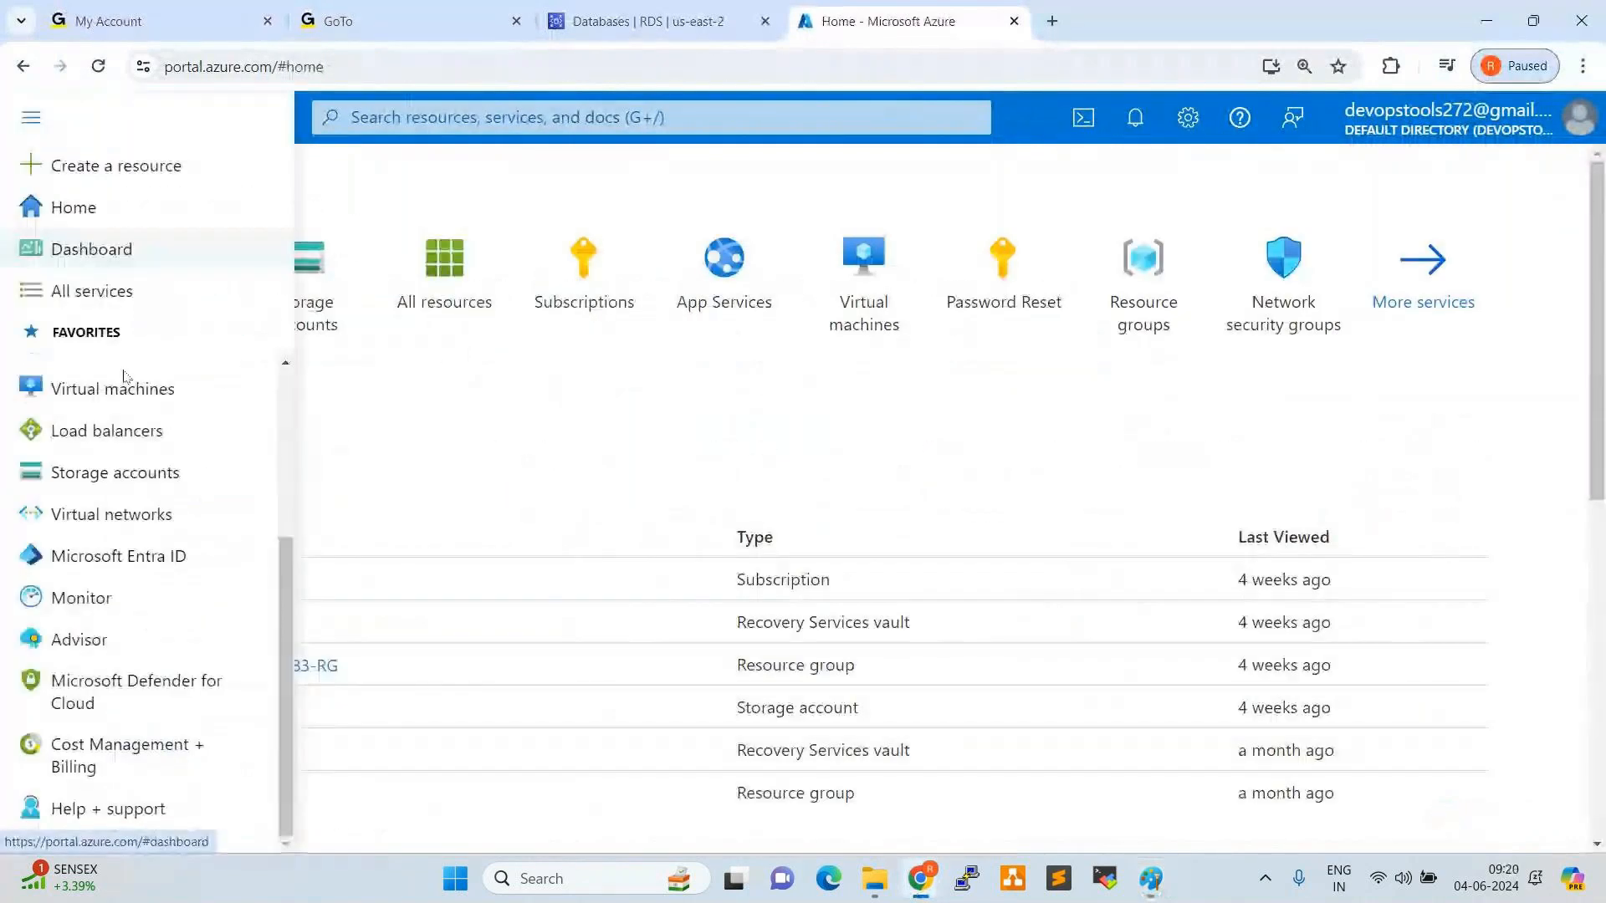
pyautogui.moveTo(167, 489)
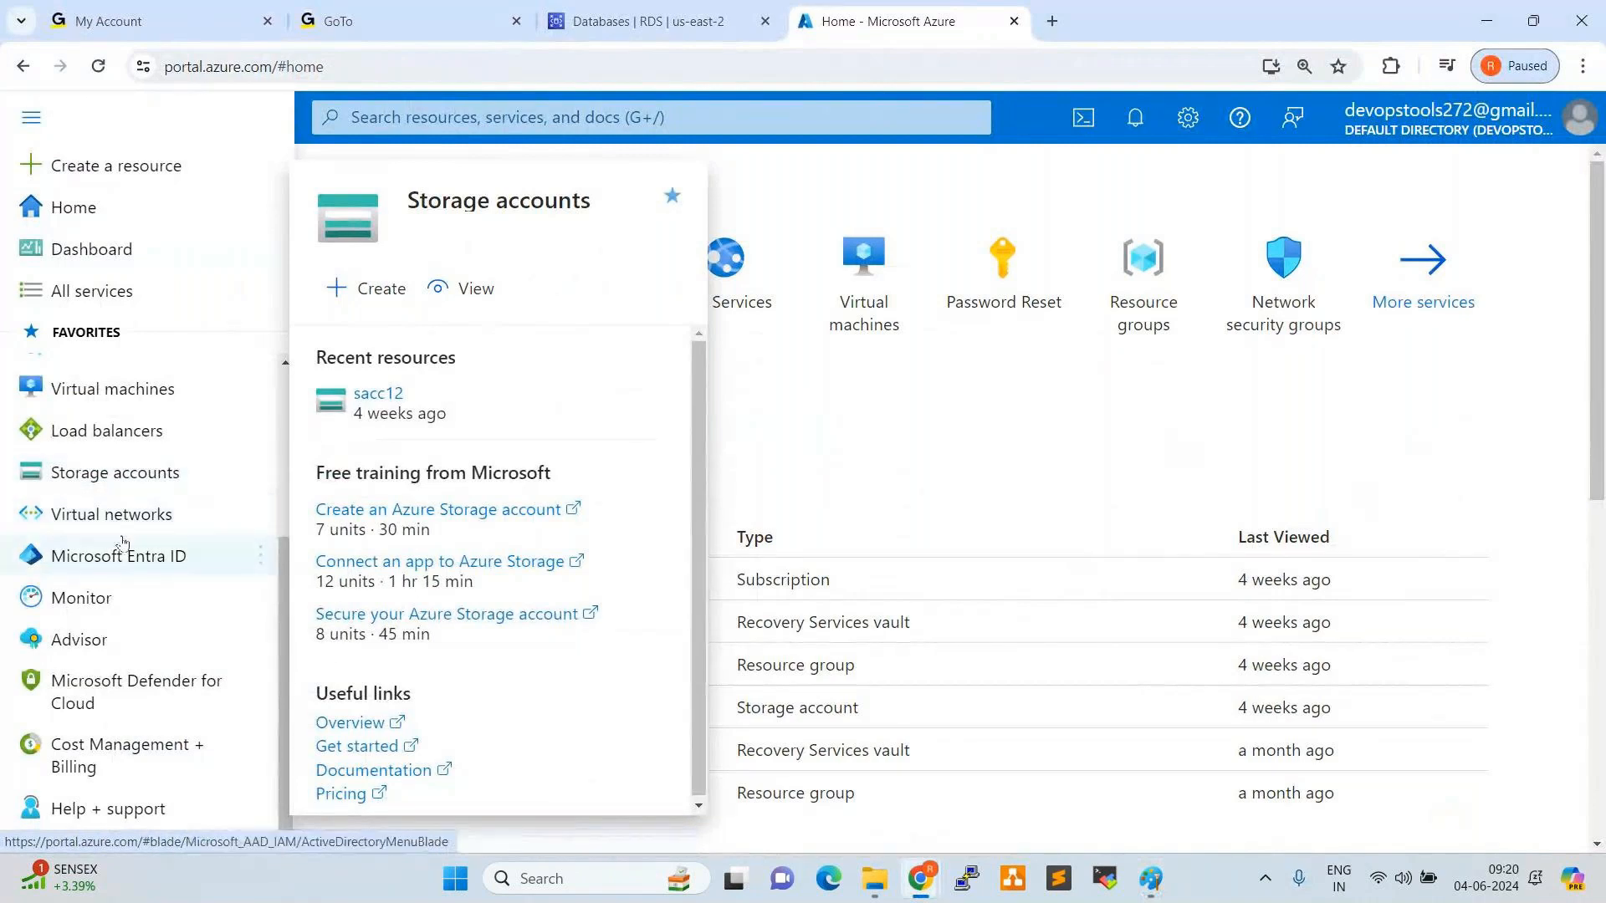
pyautogui.moveTo(121, 525)
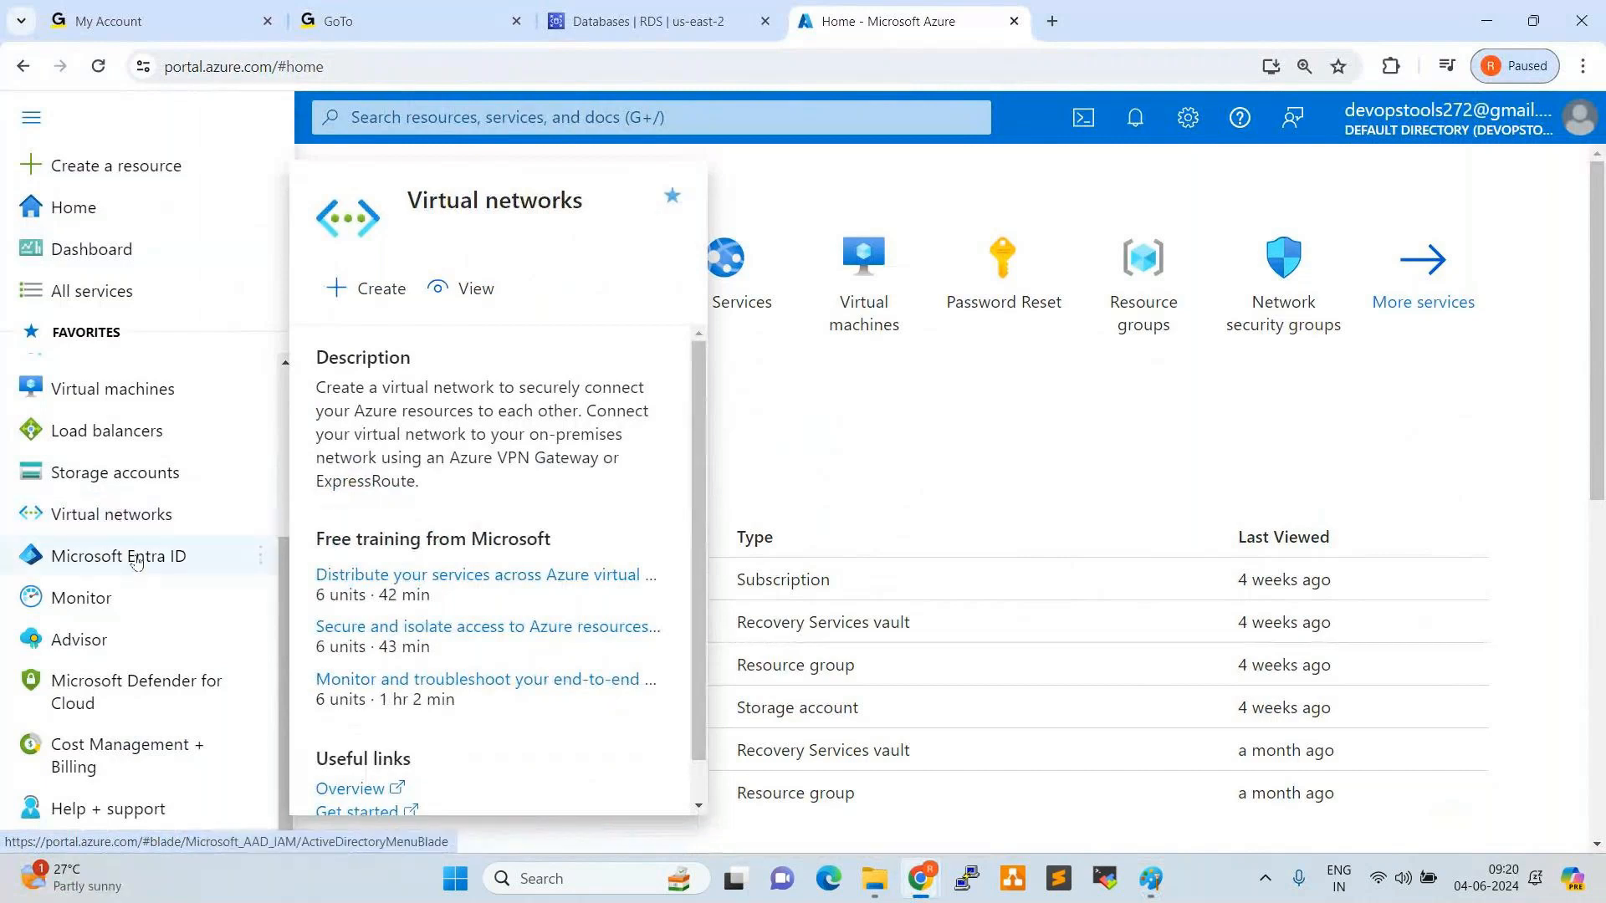
pyautogui.moveTo(117, 558)
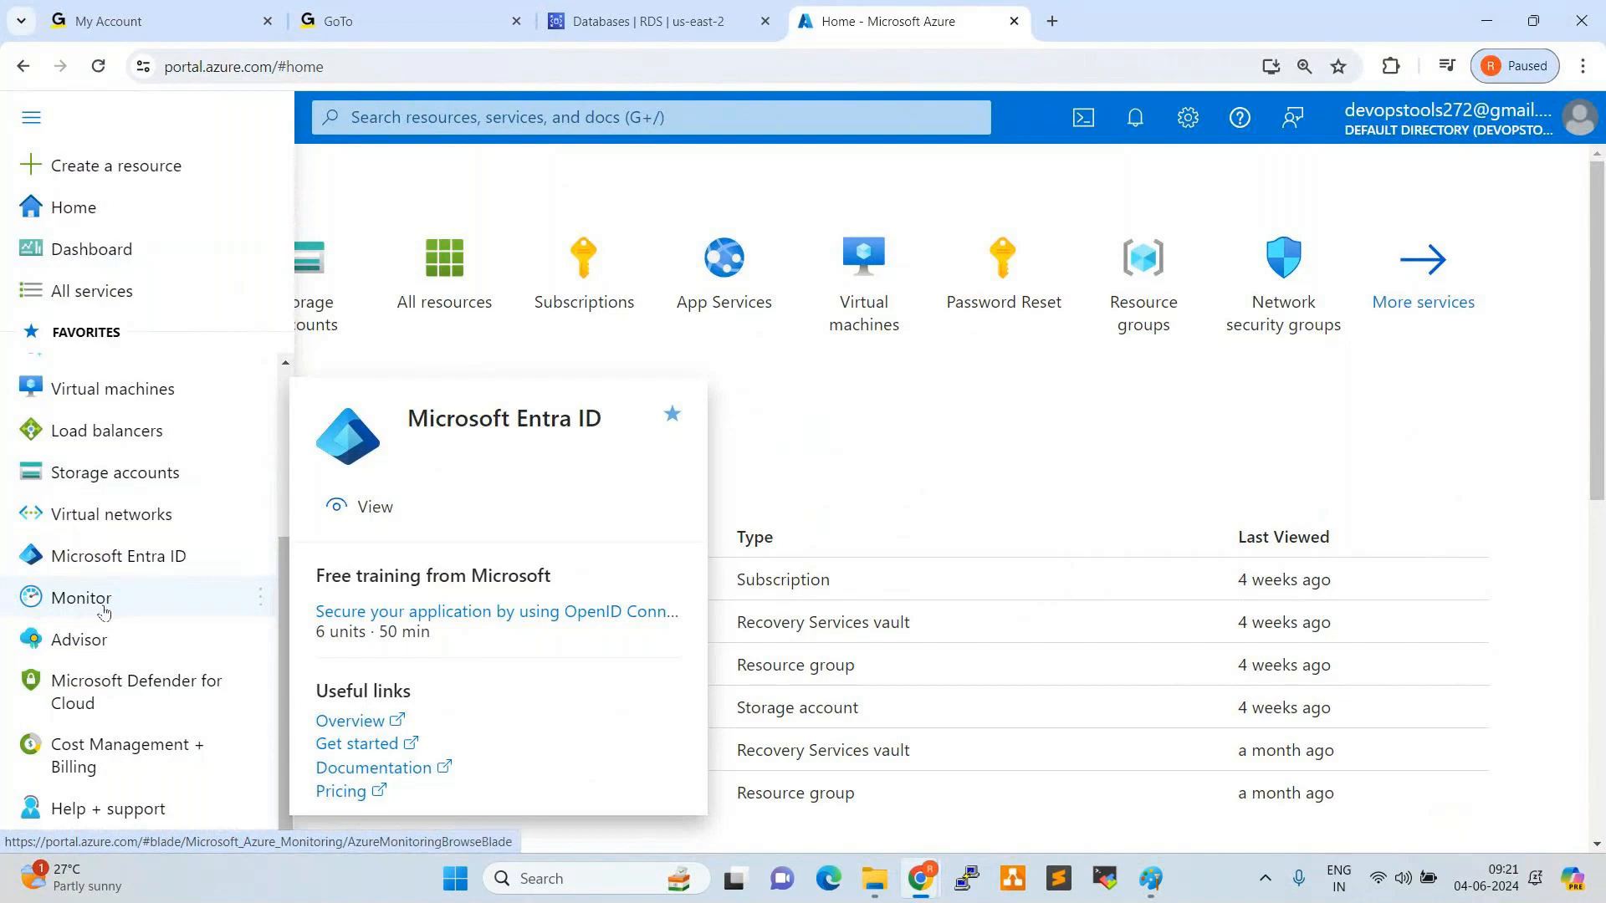
# Preview the Monitor, Cost Management + Billing, Microsoft Entra ID and Advisor services among the favorites
pyautogui.moveTo(102, 609)
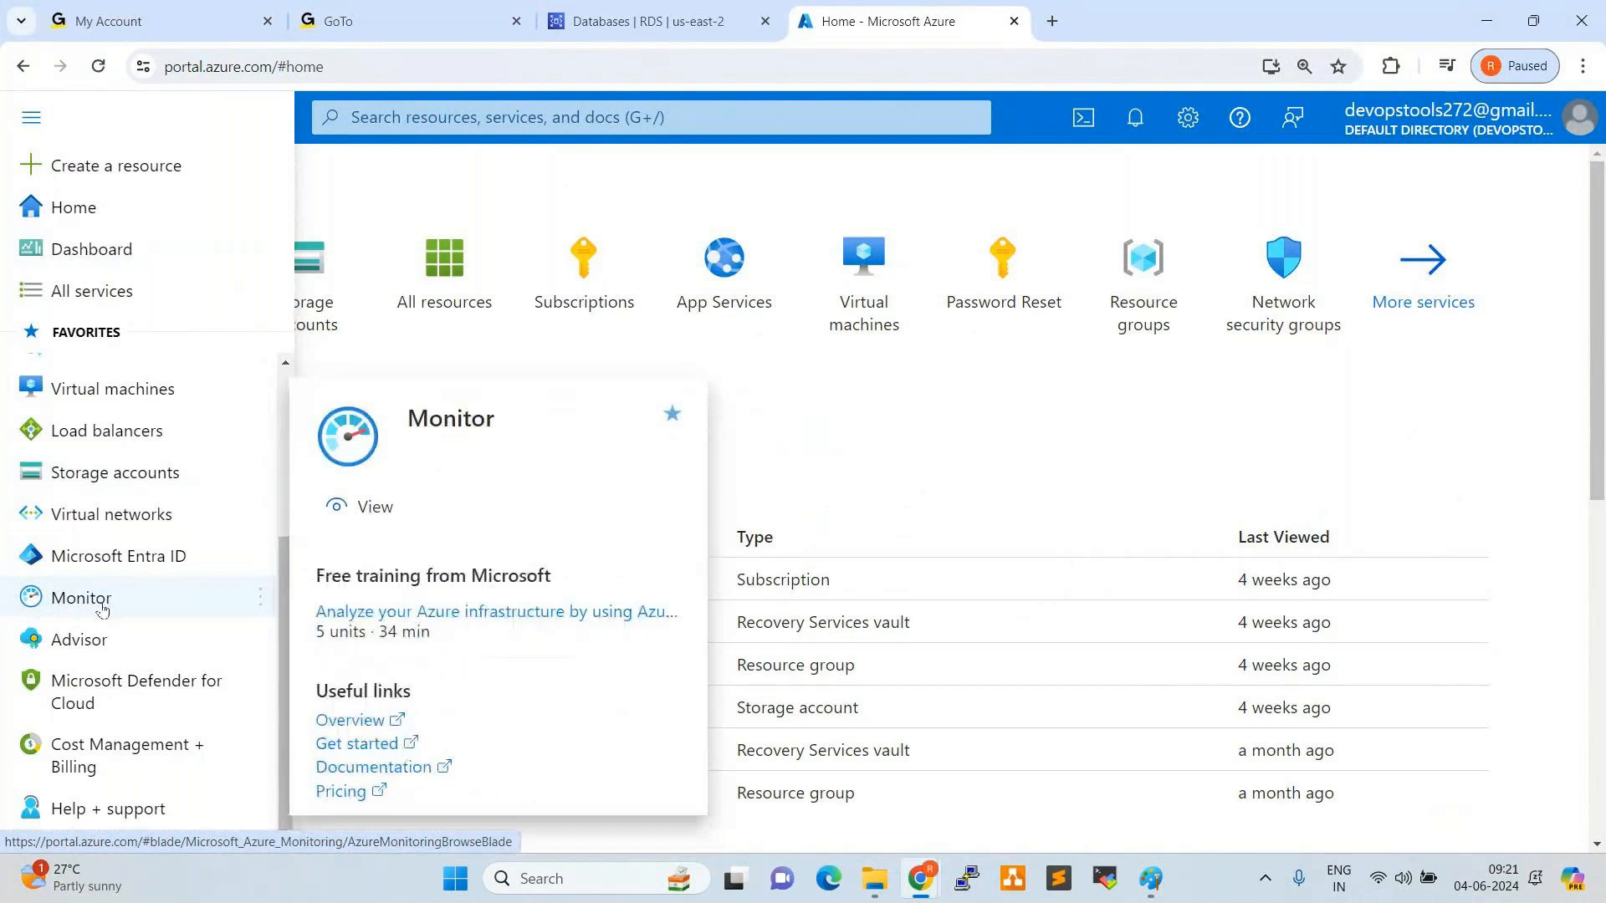
pyautogui.moveTo(149, 760)
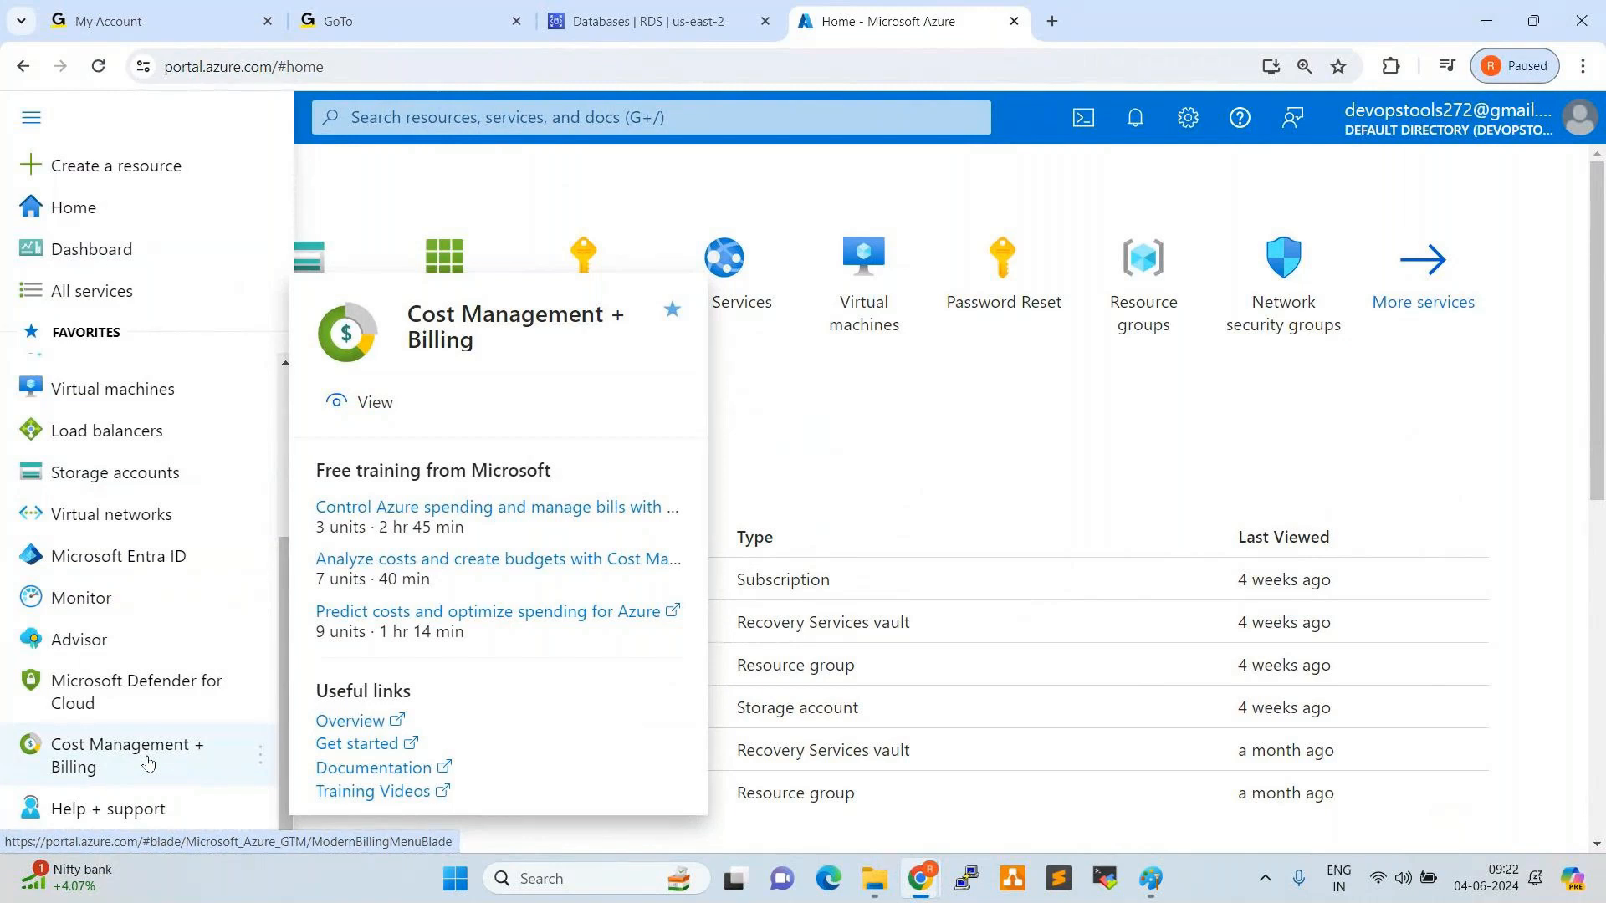
pyautogui.moveTo(196, 580)
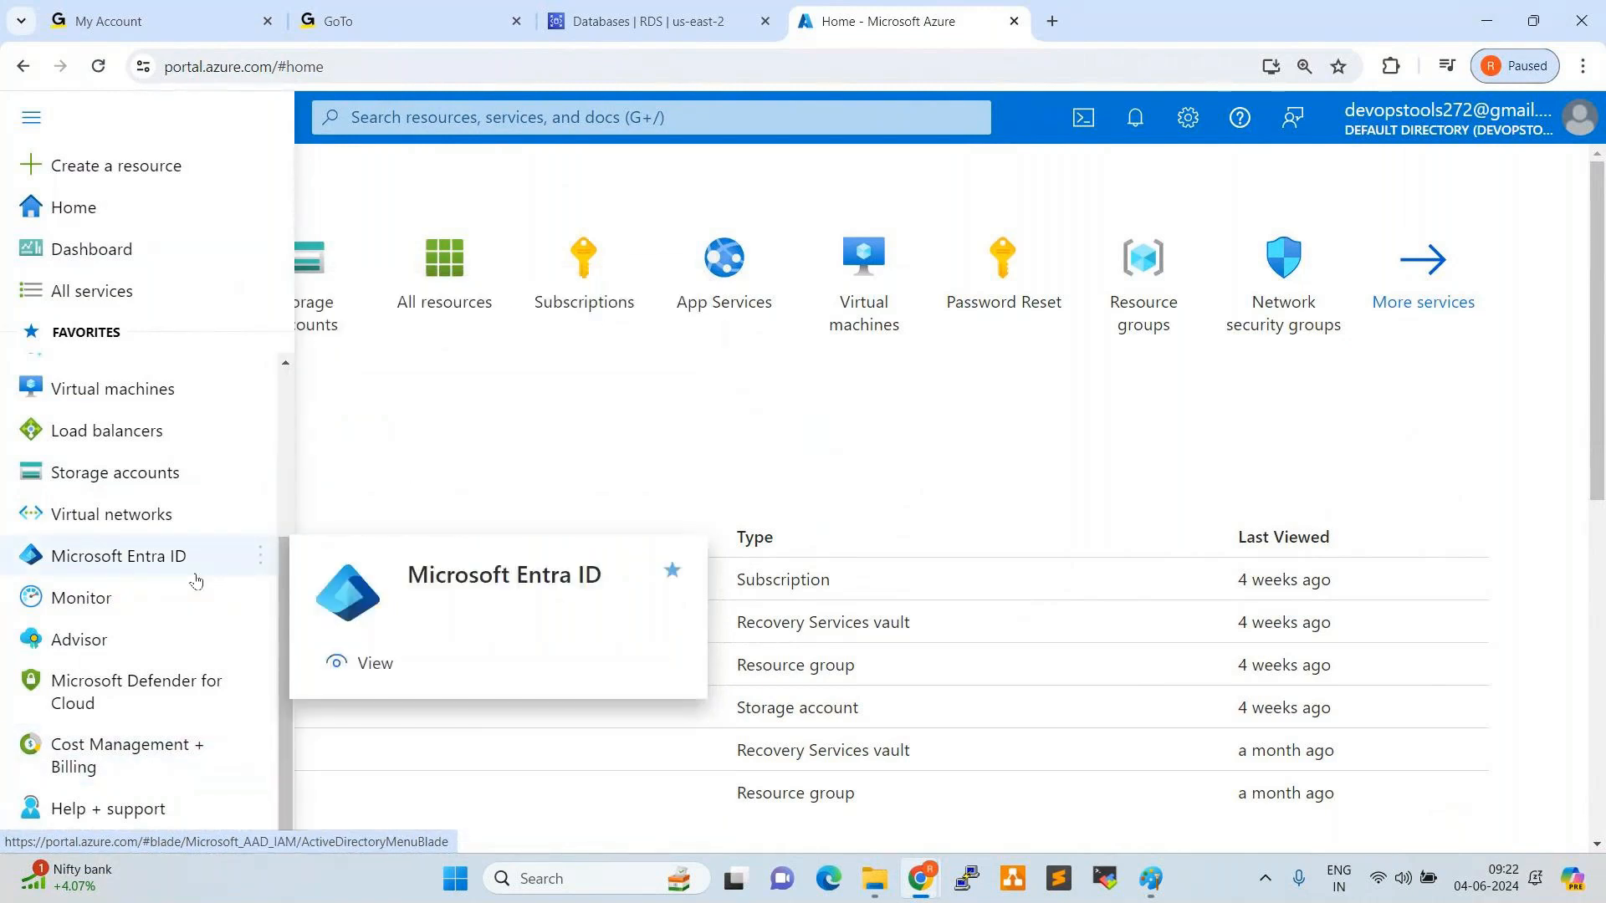
pyautogui.moveTo(209, 513)
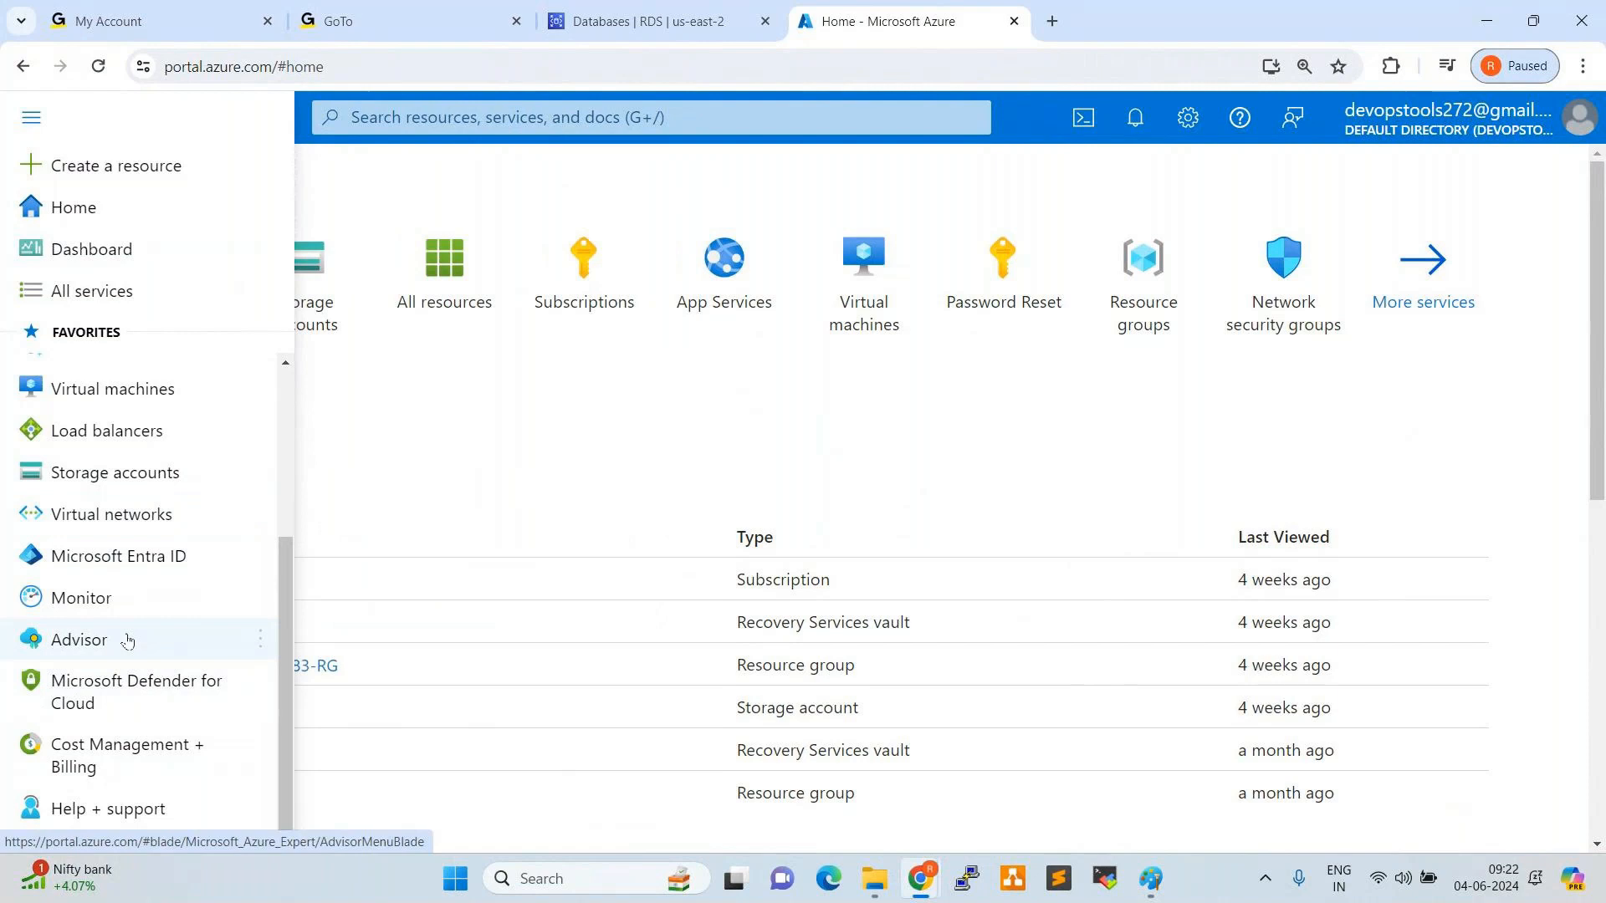
pyautogui.moveTo(134, 648)
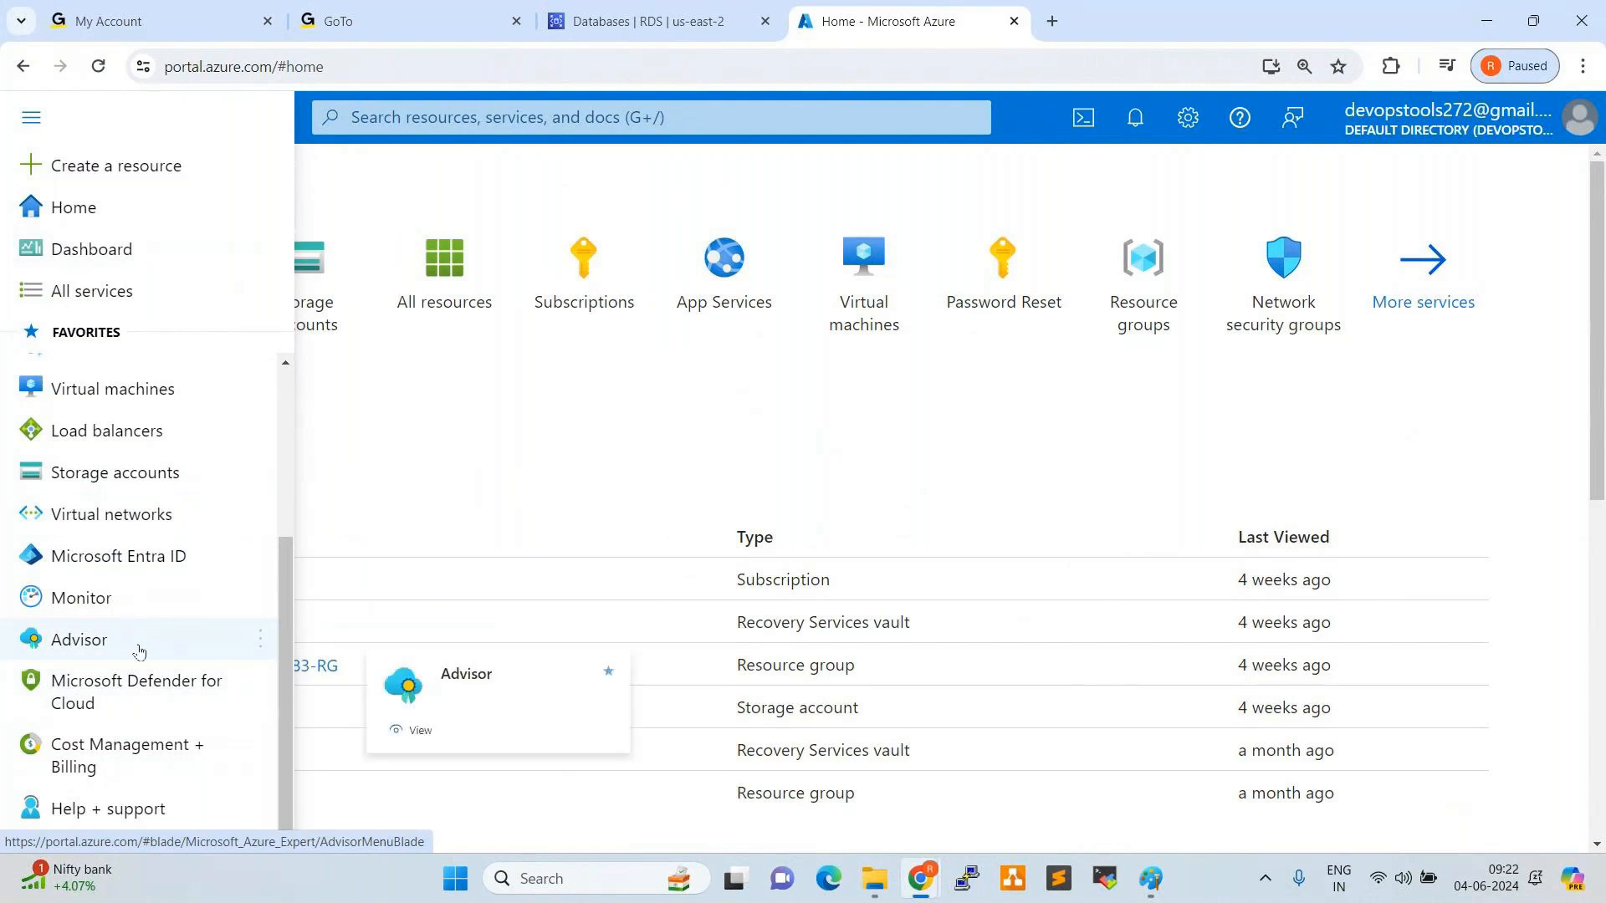
# Open the Virtual machines service from the favorites and start creating an Azure virtual machine
pyautogui.scroll(1, 139, 652)
pyautogui.scroll(1, 139, 652)
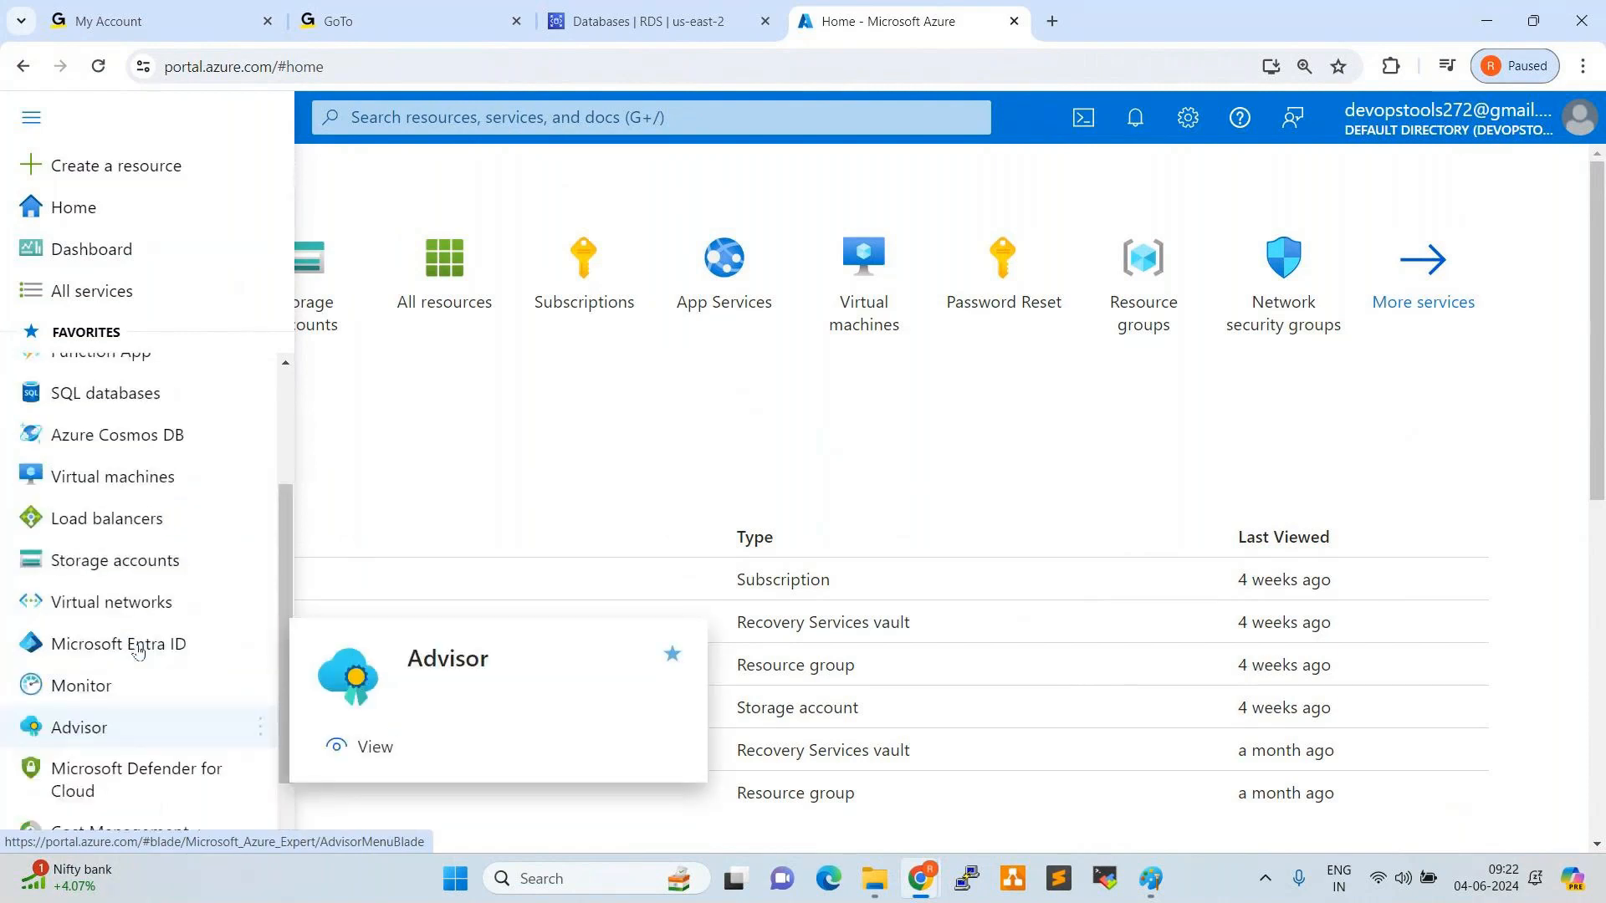
pyautogui.scroll(2, 138, 652)
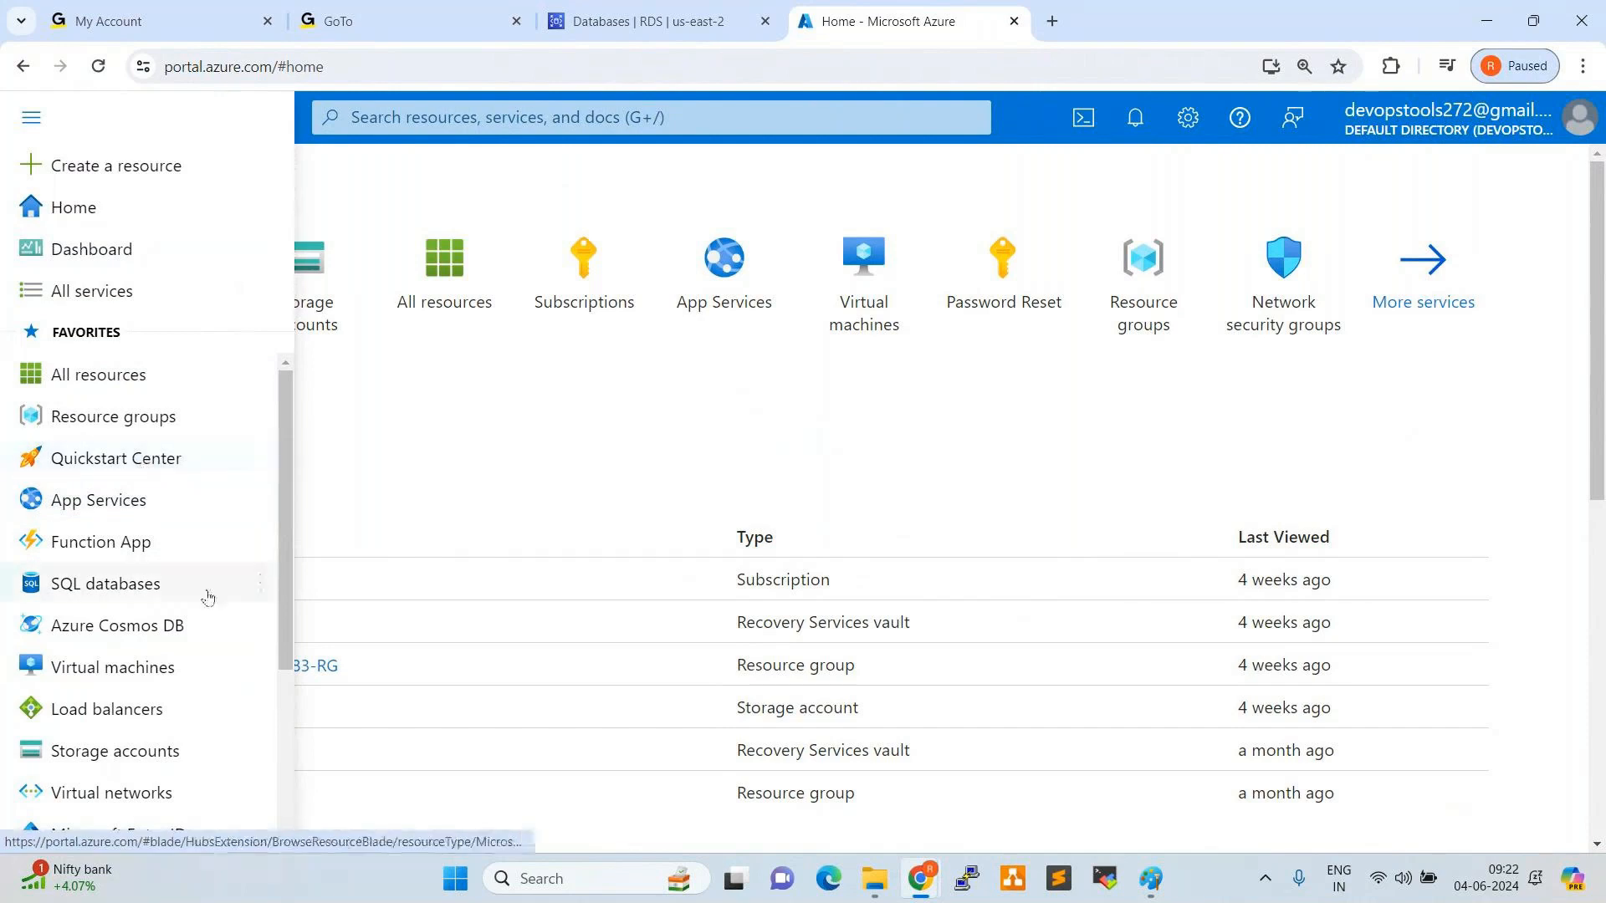
pyautogui.moveTo(121, 678)
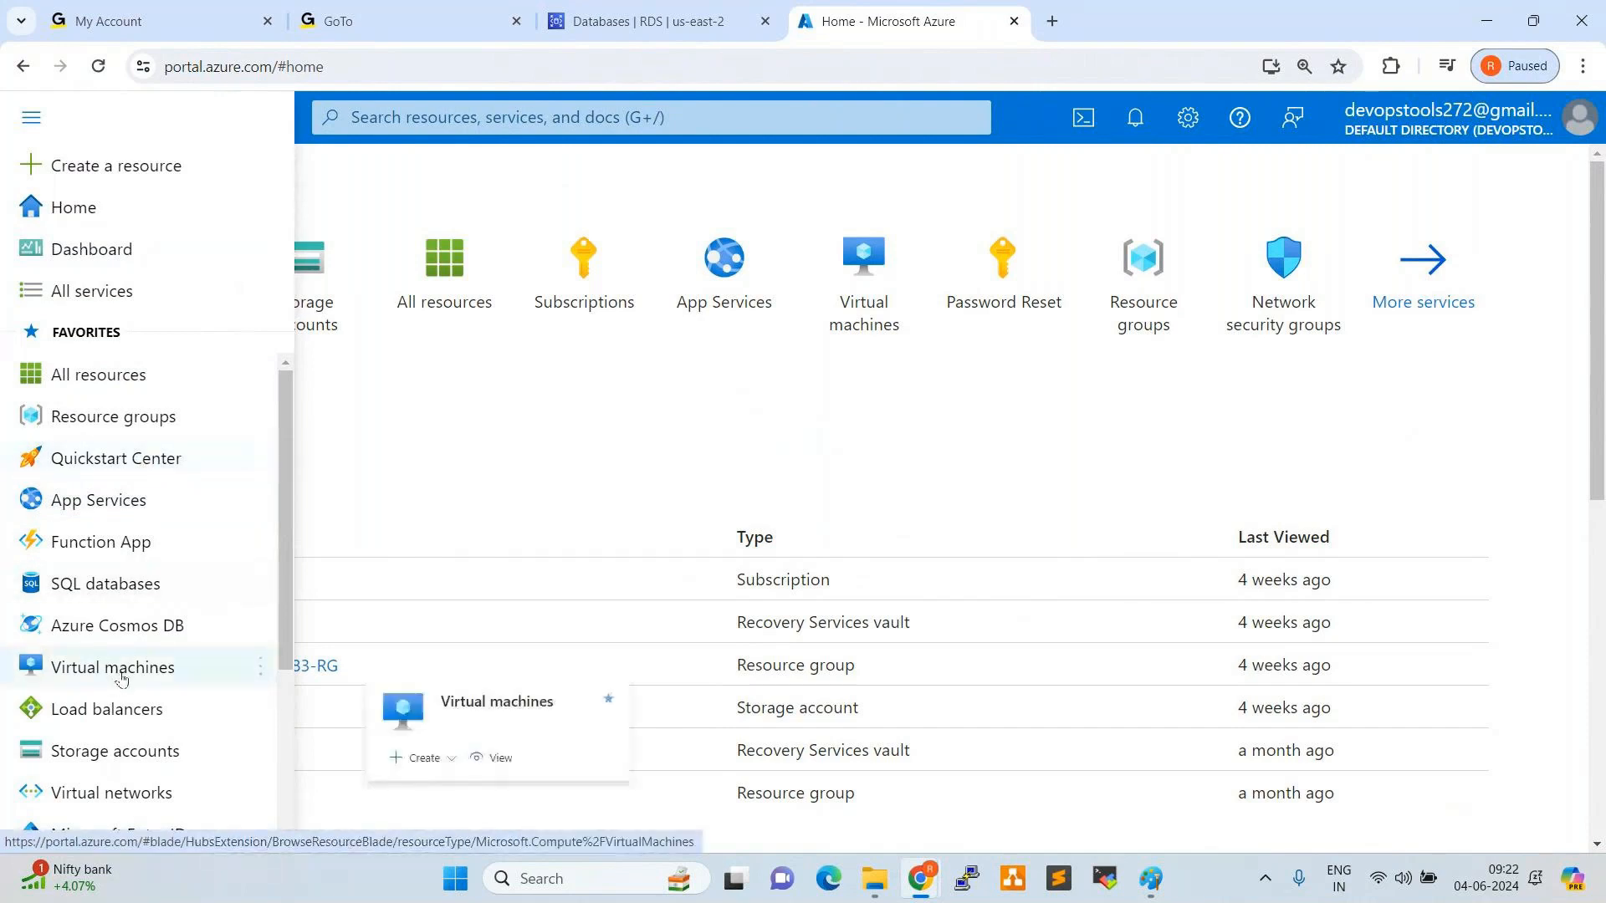
pyautogui.click(121, 678)
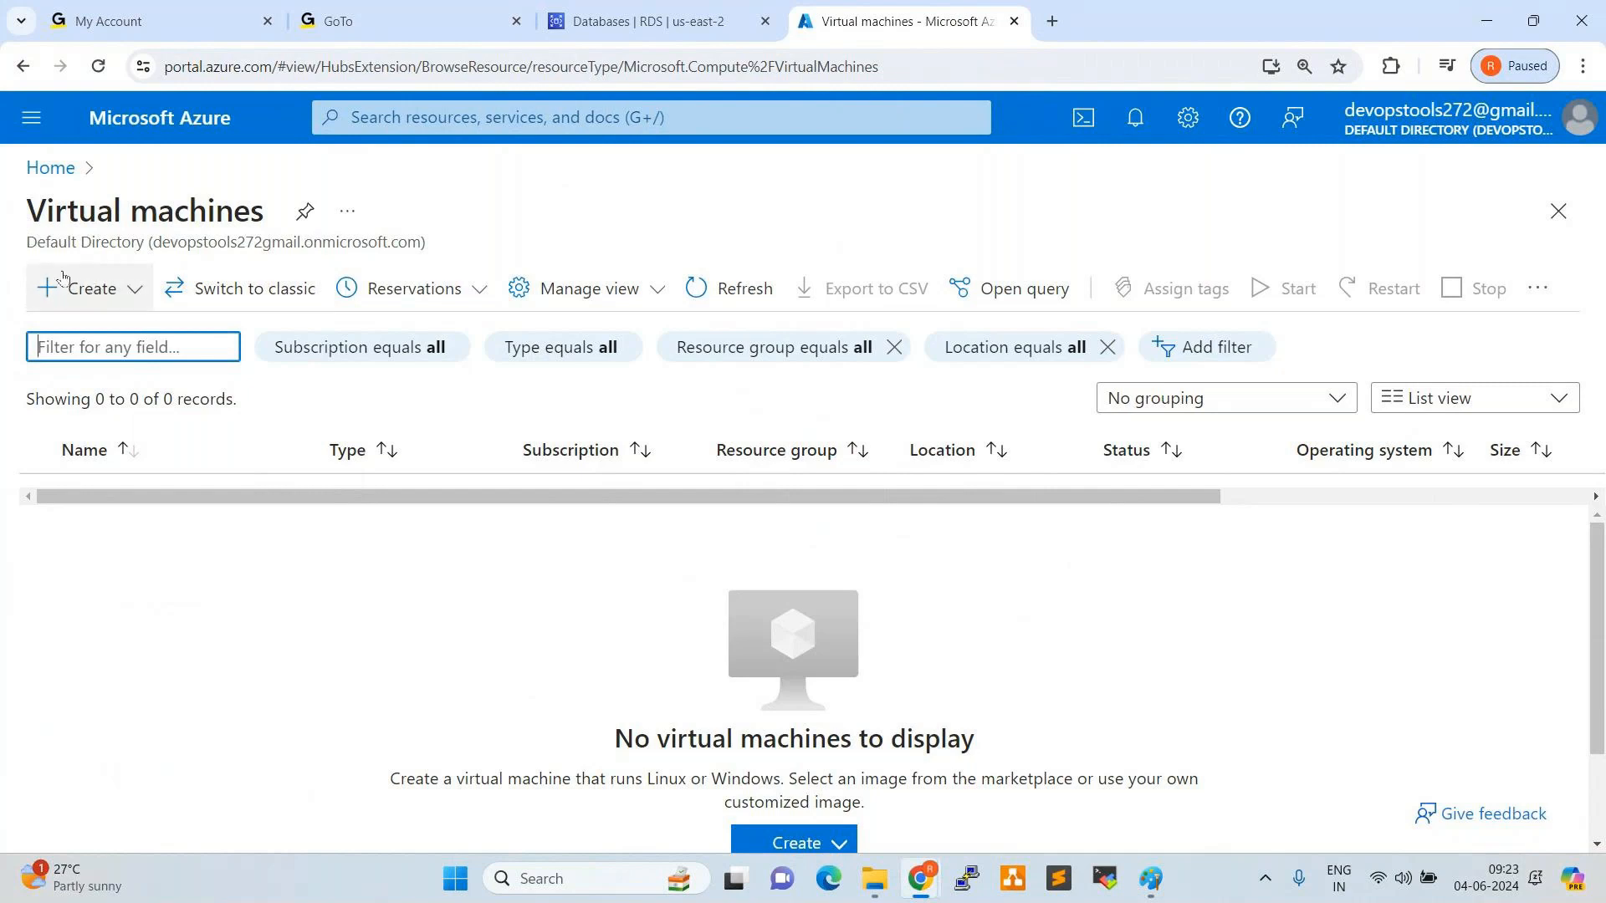
pyautogui.click(86, 293)
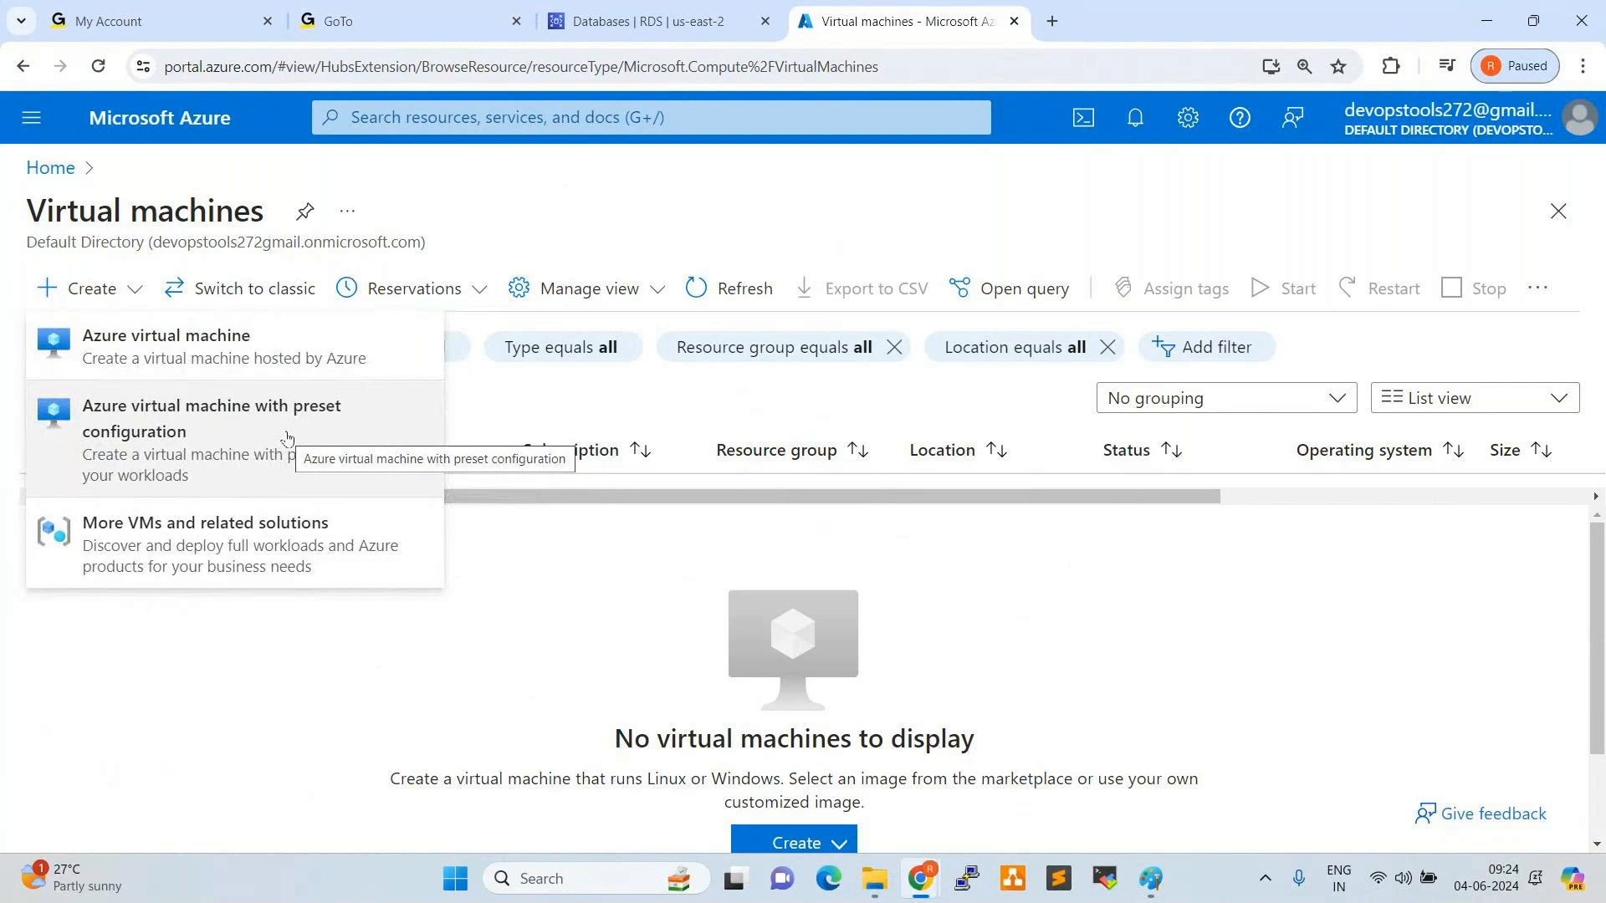
pyautogui.click(127, 336)
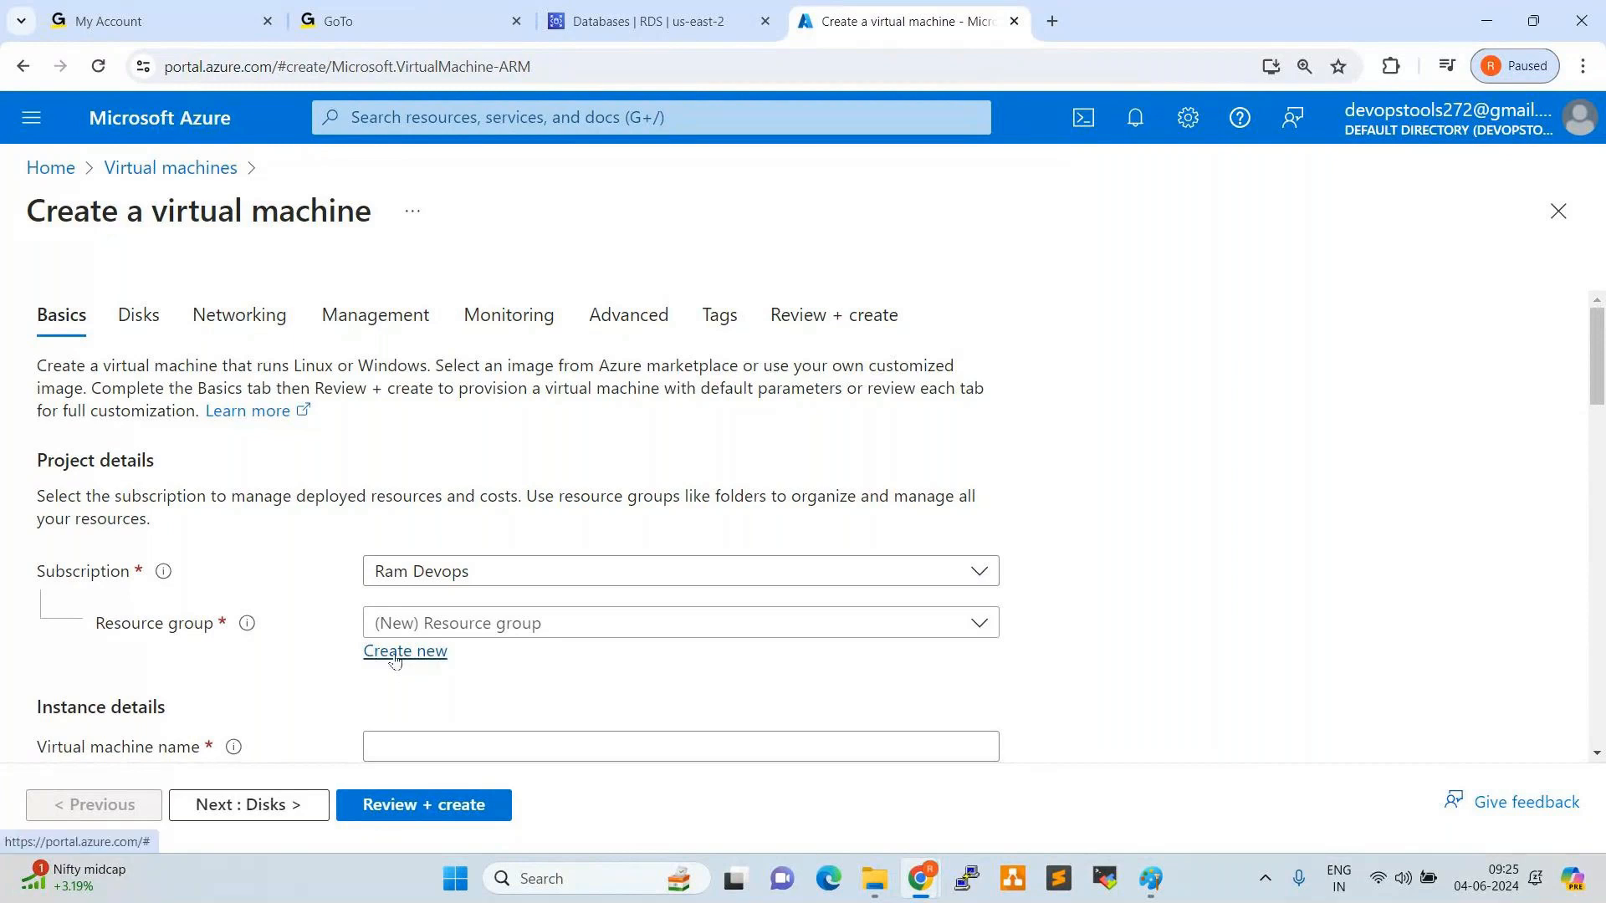
# Create a new resource group named AzureBatch84 for the virtual machine
pyautogui.click(395, 656)
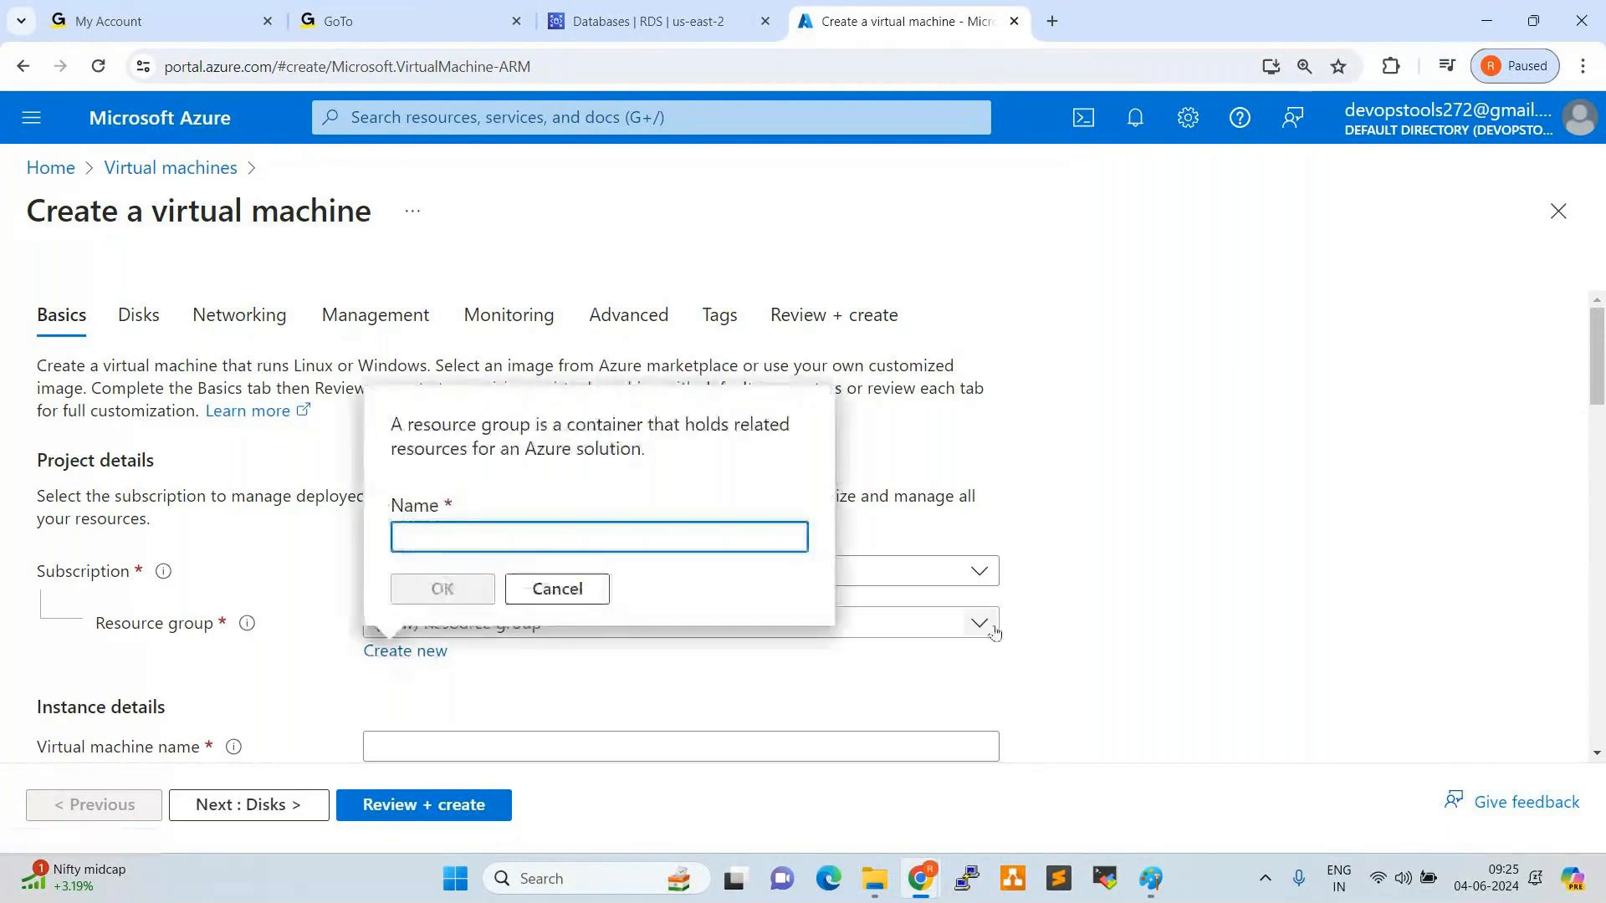
pyautogui.write('t')
pyautogui.press('BackSpace')
pyautogui.write('A')
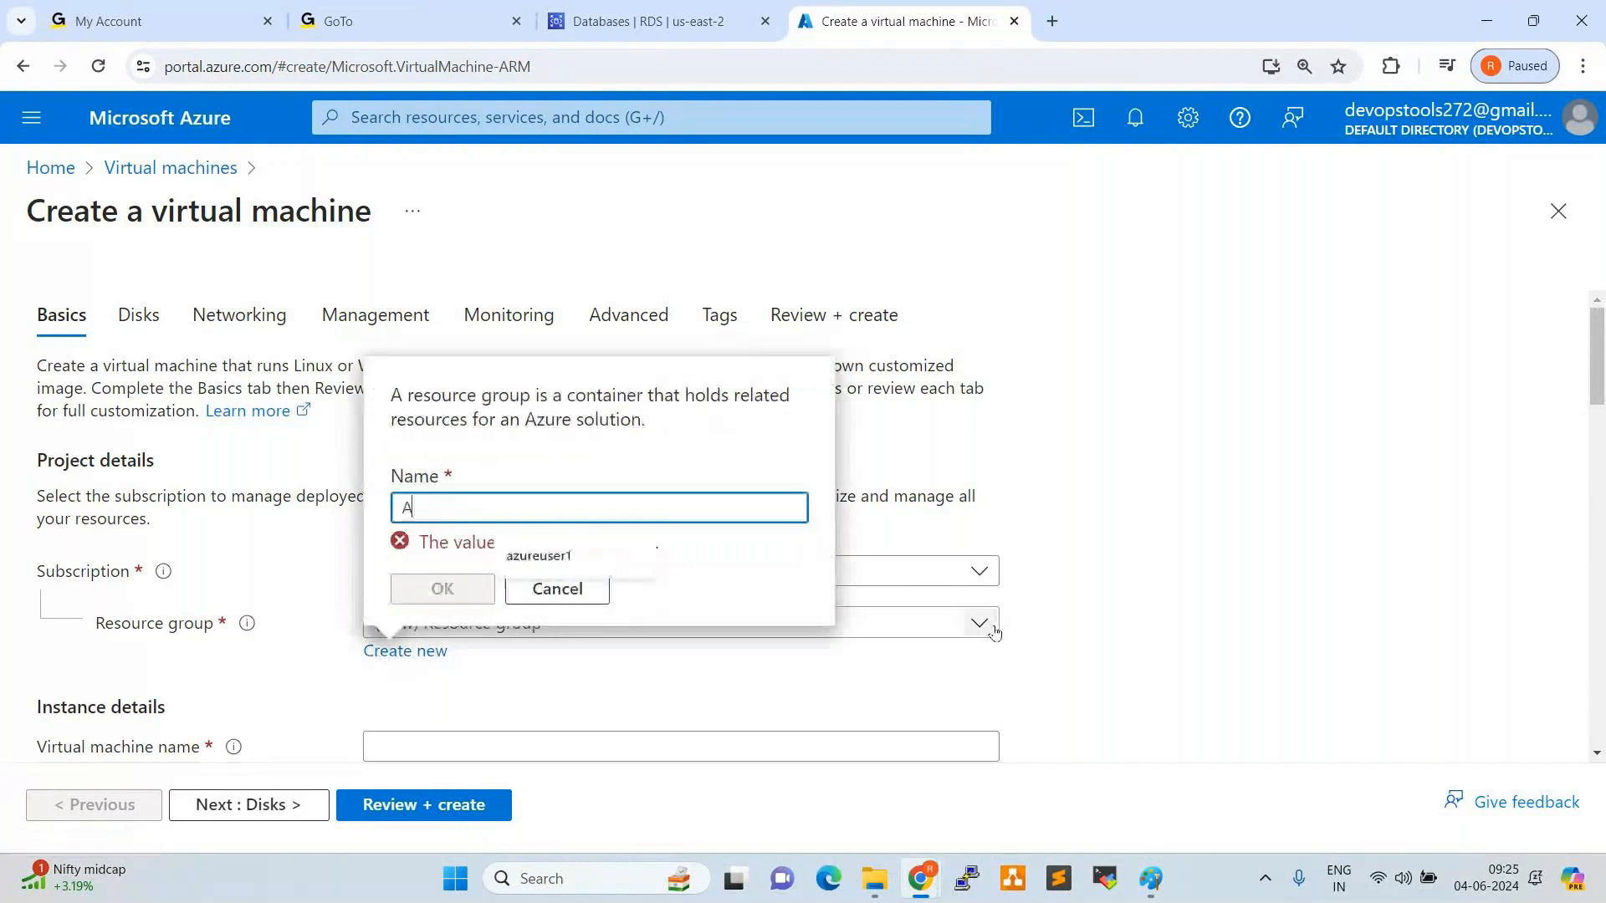
pyautogui.write('zureBa')
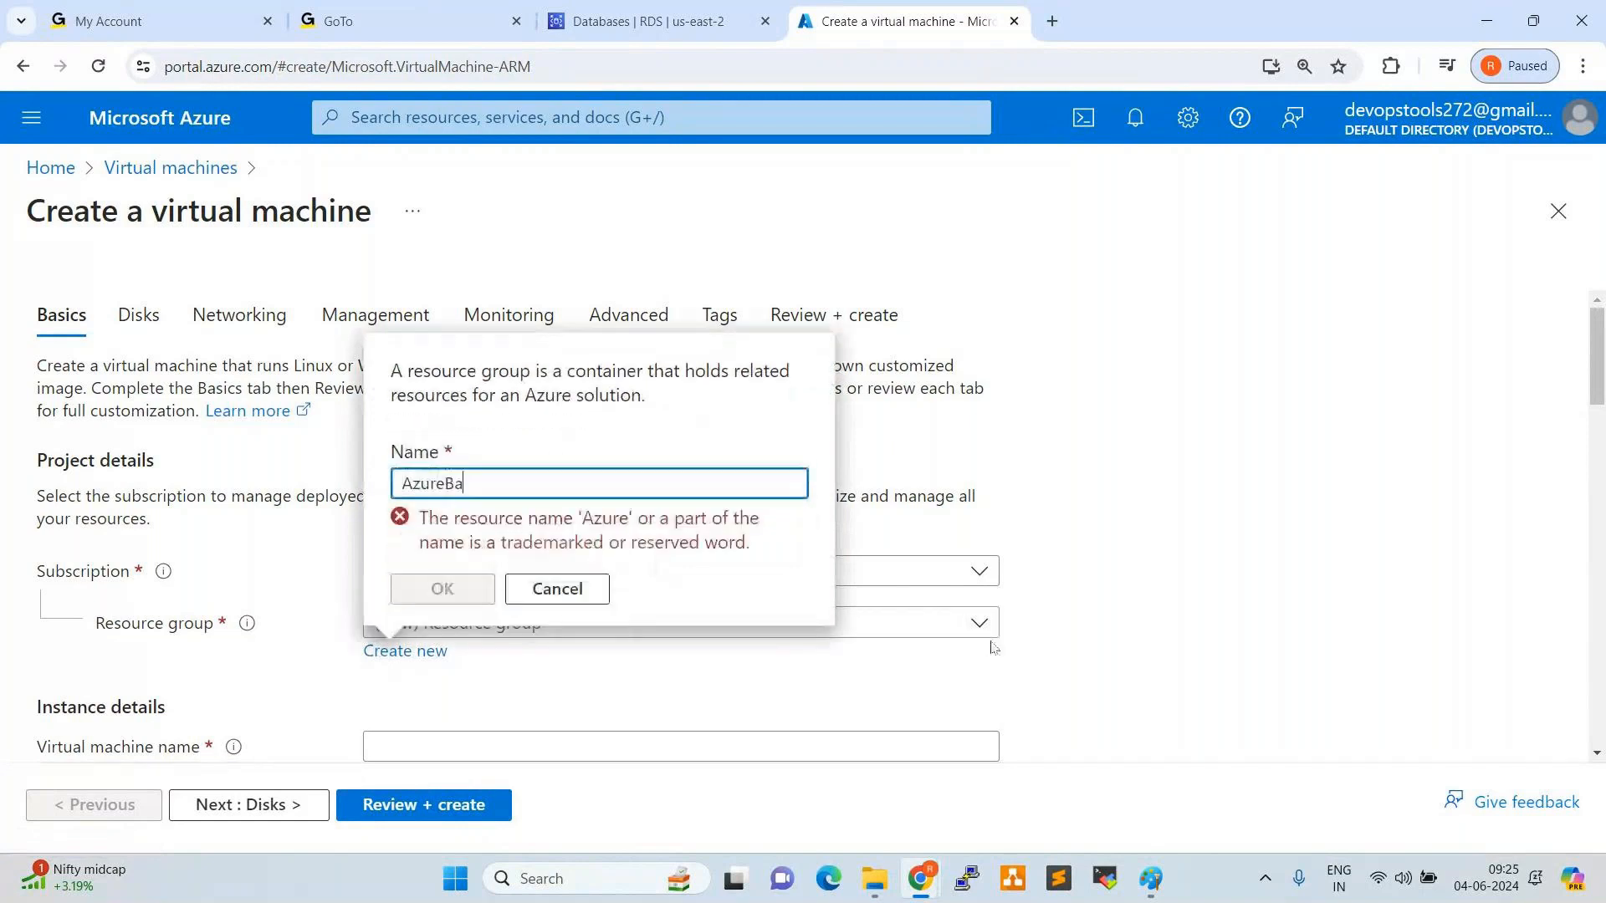
pyautogui.write('tch86')
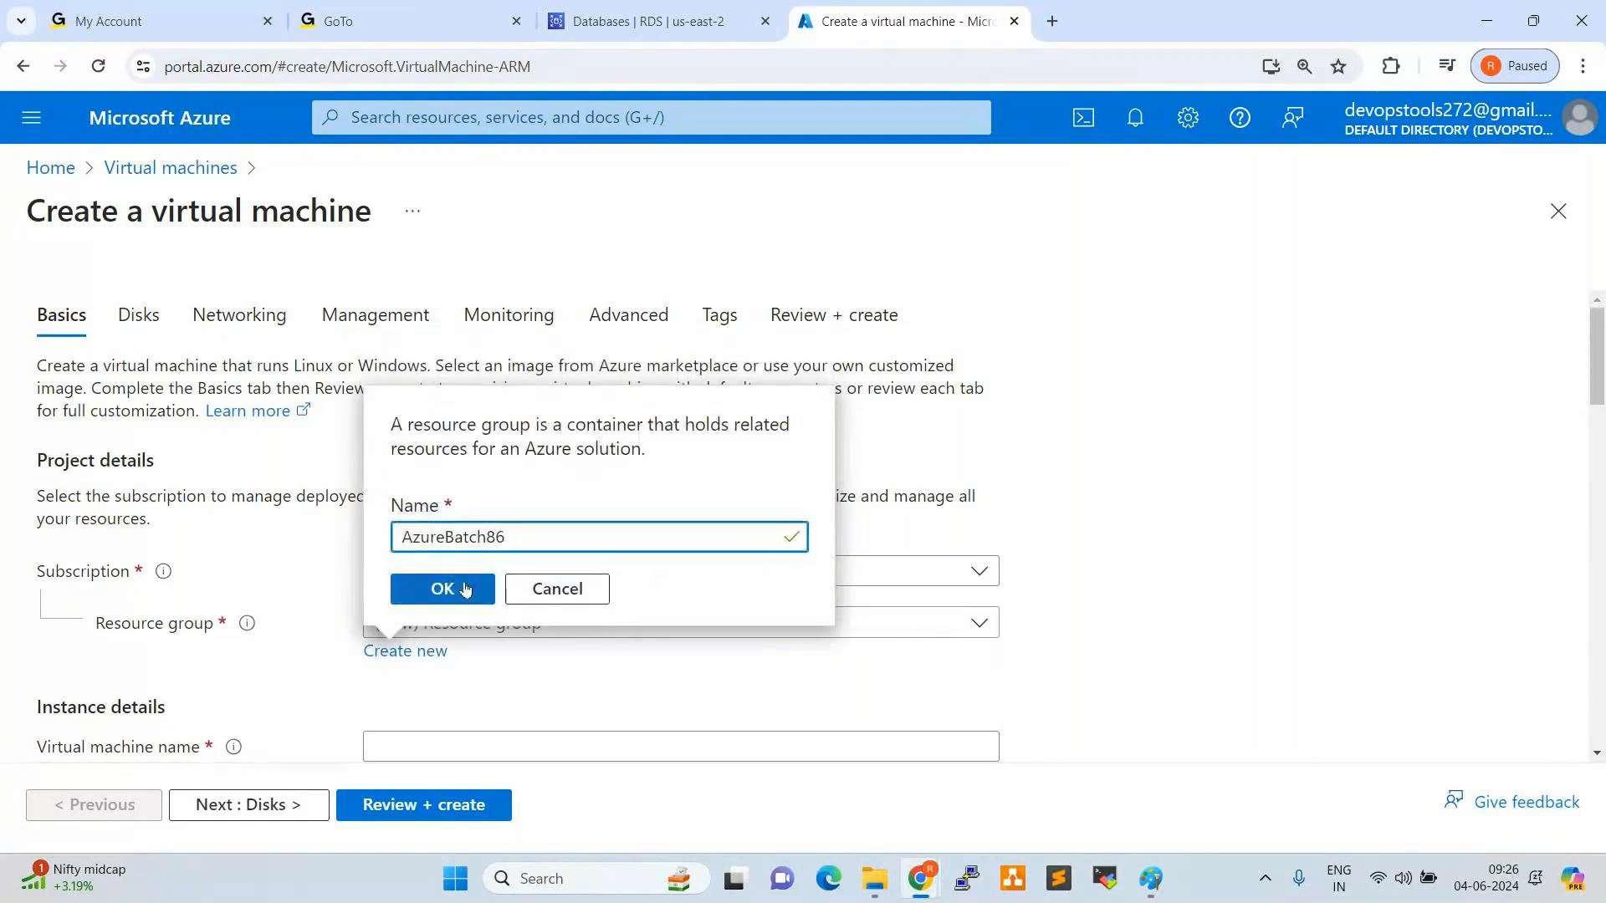
pyautogui.moveTo(506, 537); pyautogui.dragTo(494, 536)
pyautogui.write('4')
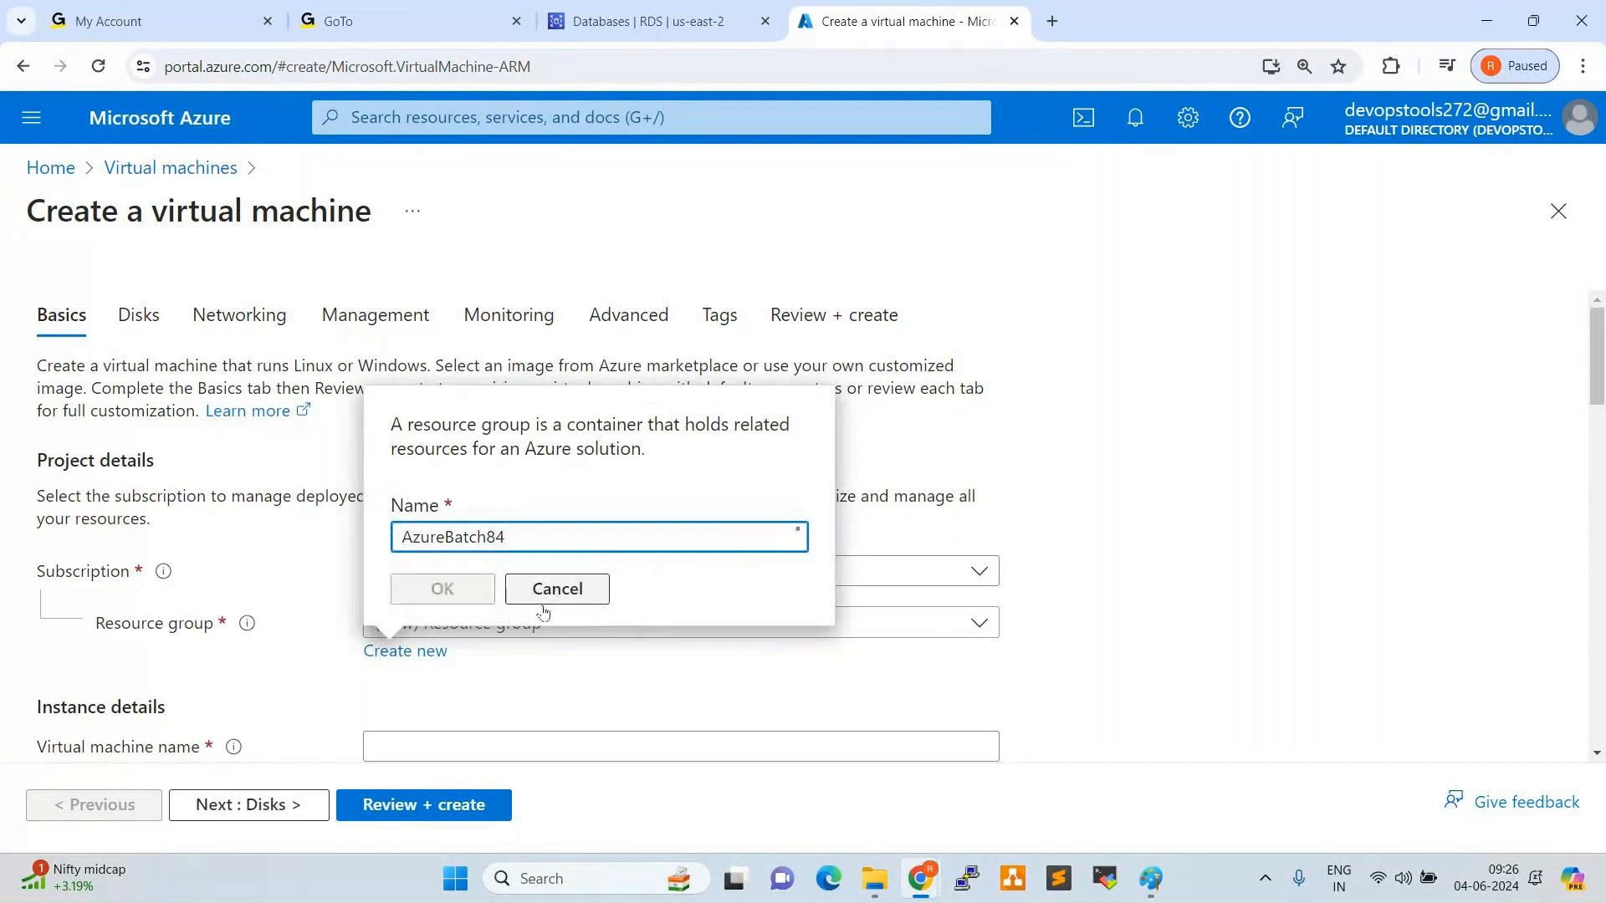
pyautogui.click(465, 598)
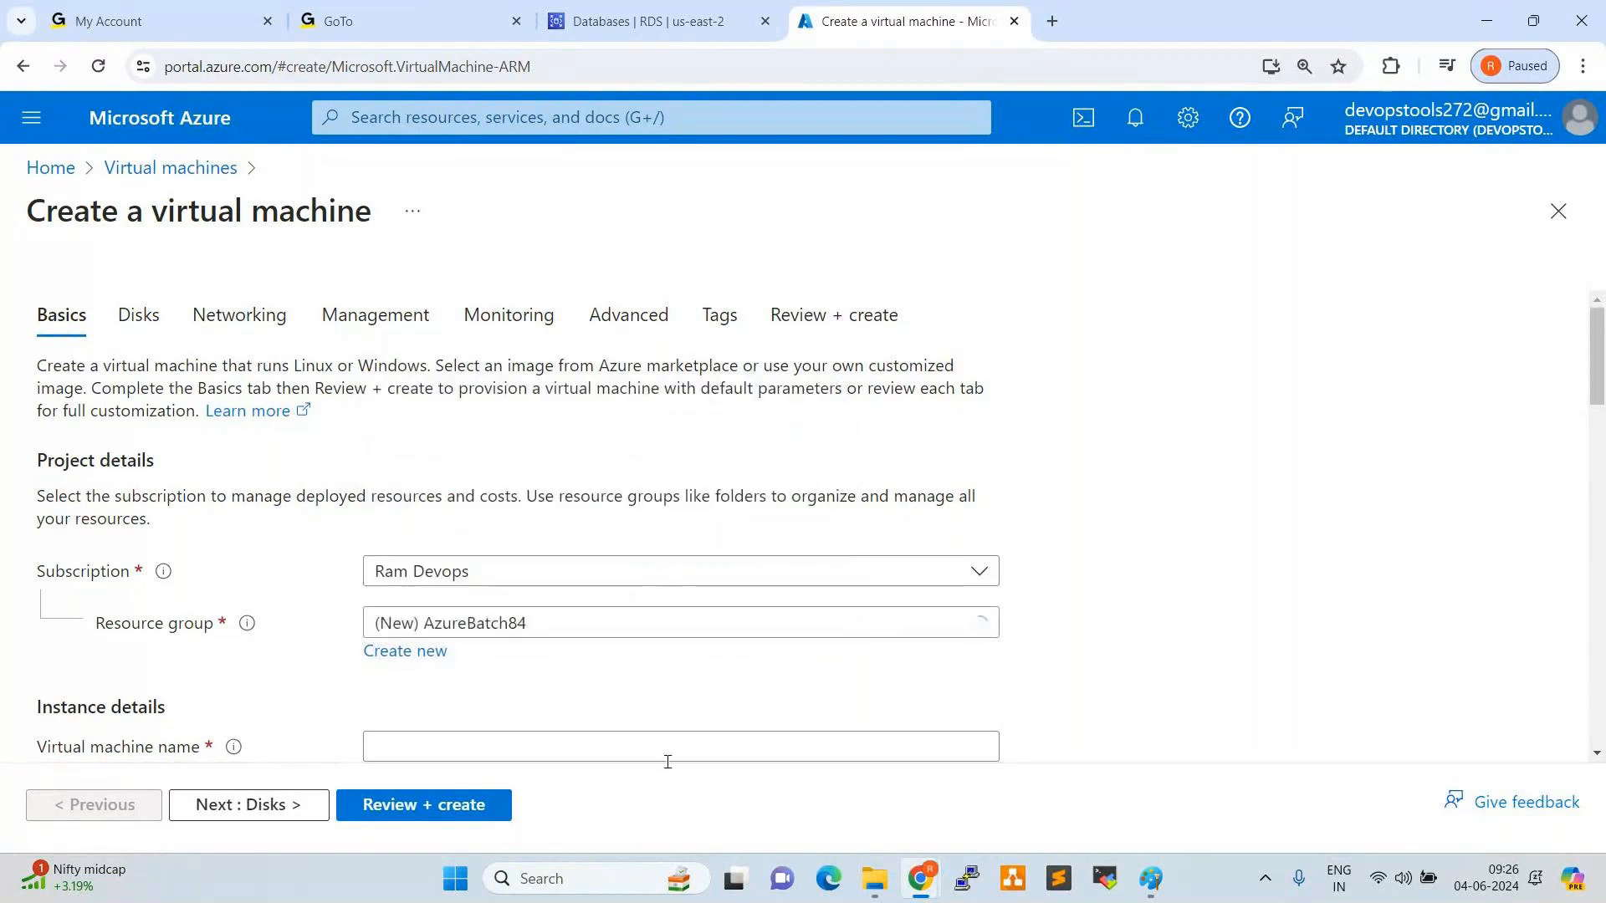
# Name the virtual machine vm01 in the instance details
pyautogui.scroll(-1, 599, 688)
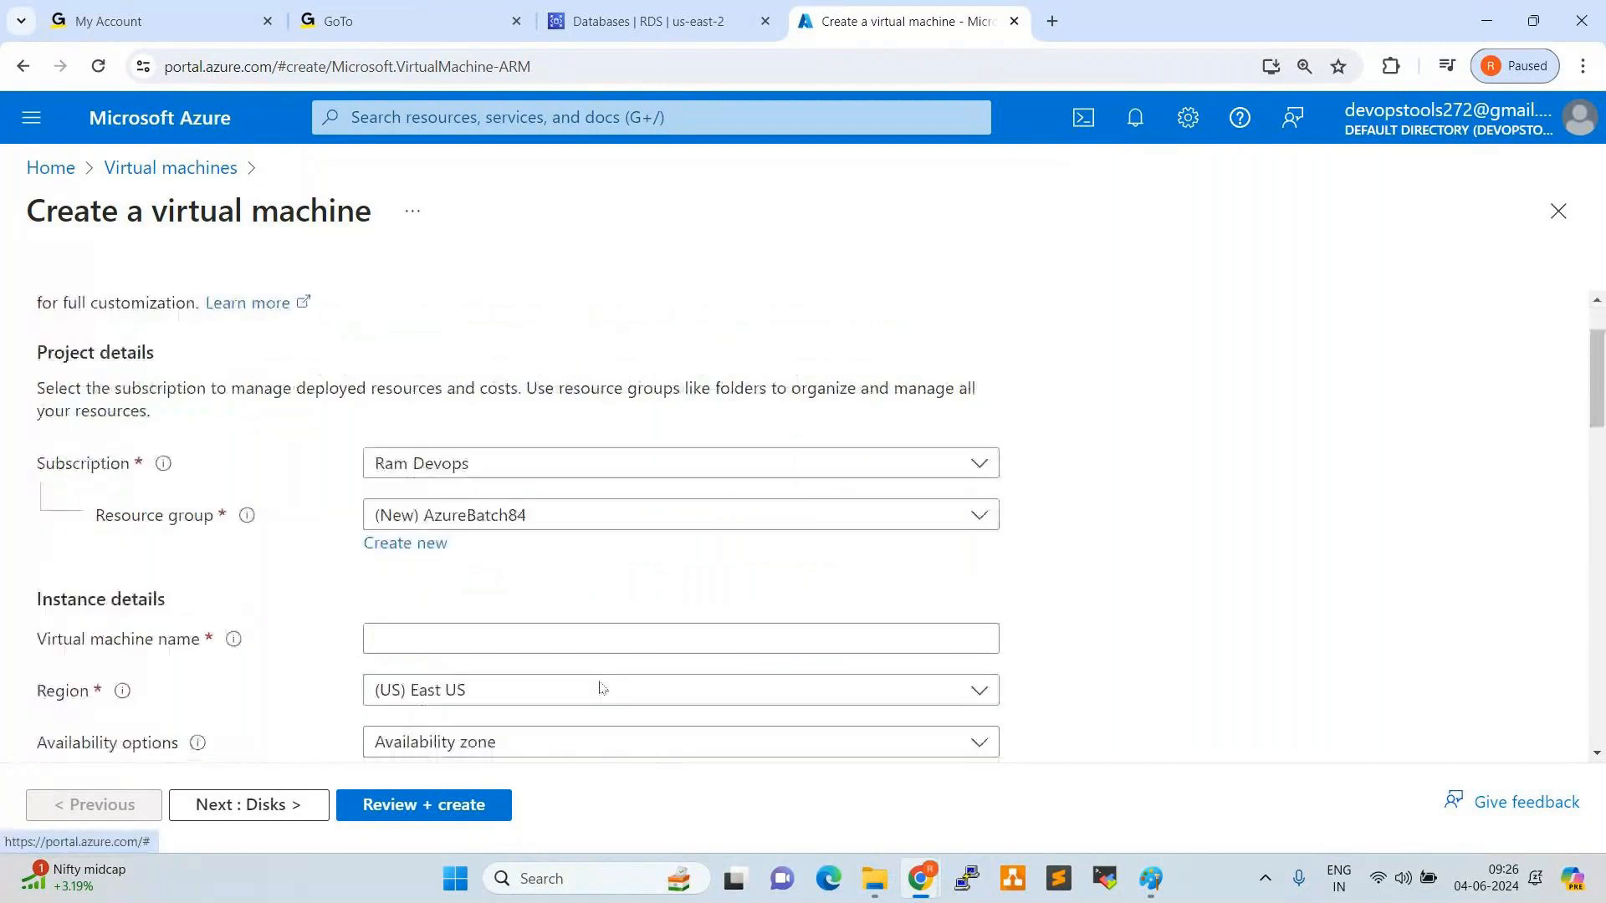
pyautogui.scroll(-1, 599, 687)
pyautogui.click(416, 536)
pyautogui.write('vm01')
pyautogui.moveTo(430, 537); pyautogui.dragTo(346, 543)
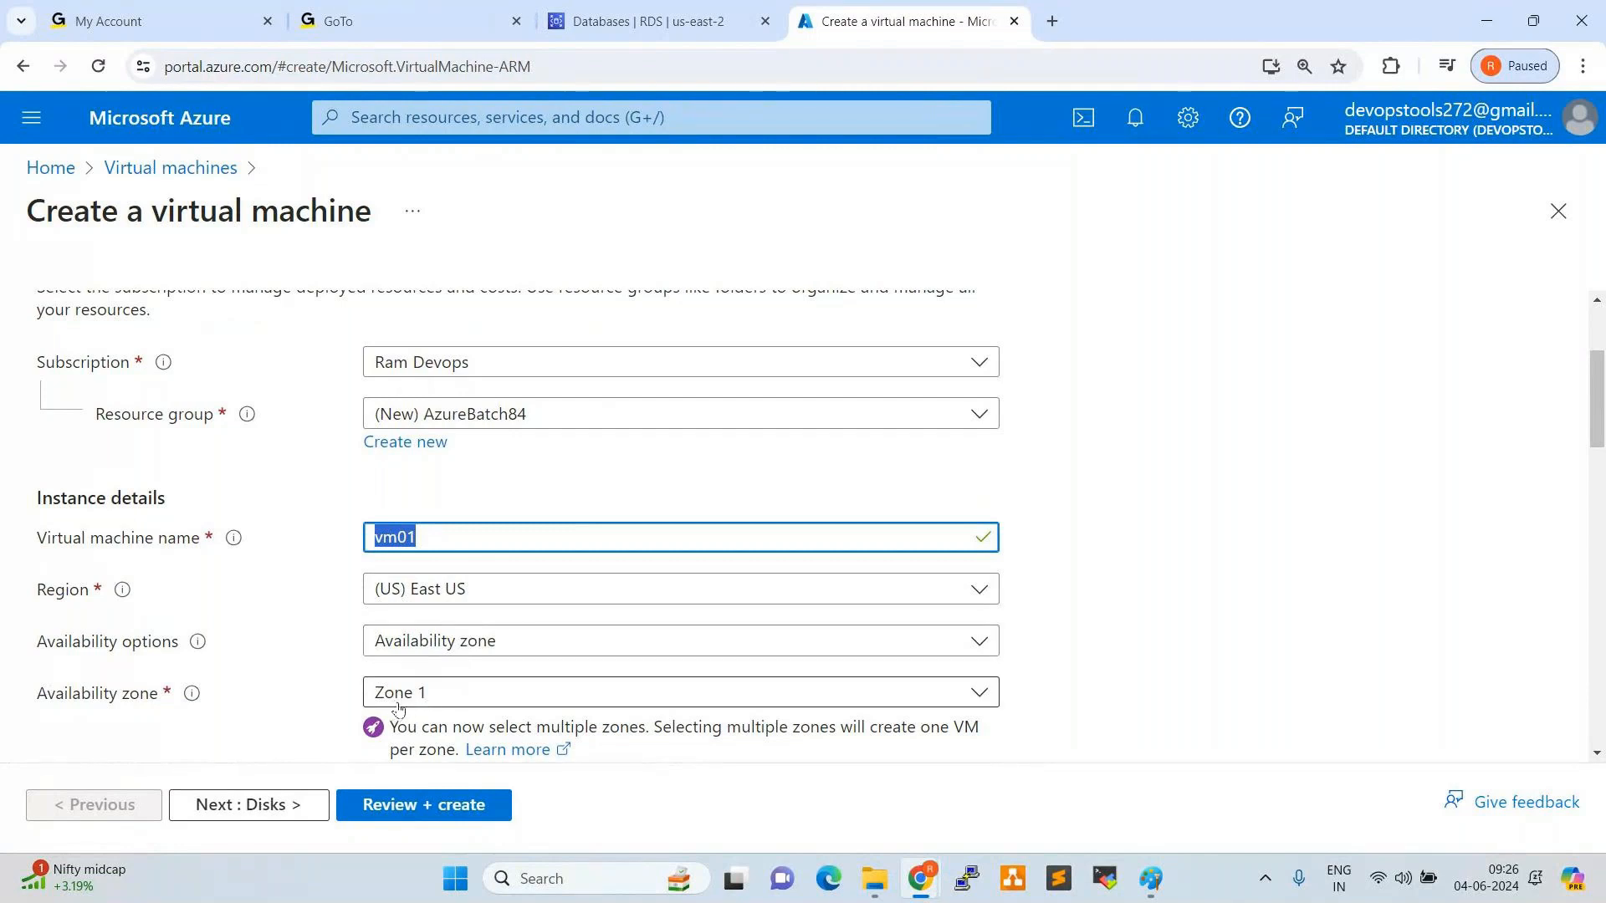
# Review the availability and security settings, and examine the Linux and Windows images offered for the virtual machine
pyautogui.scroll(-1, 499, 708)
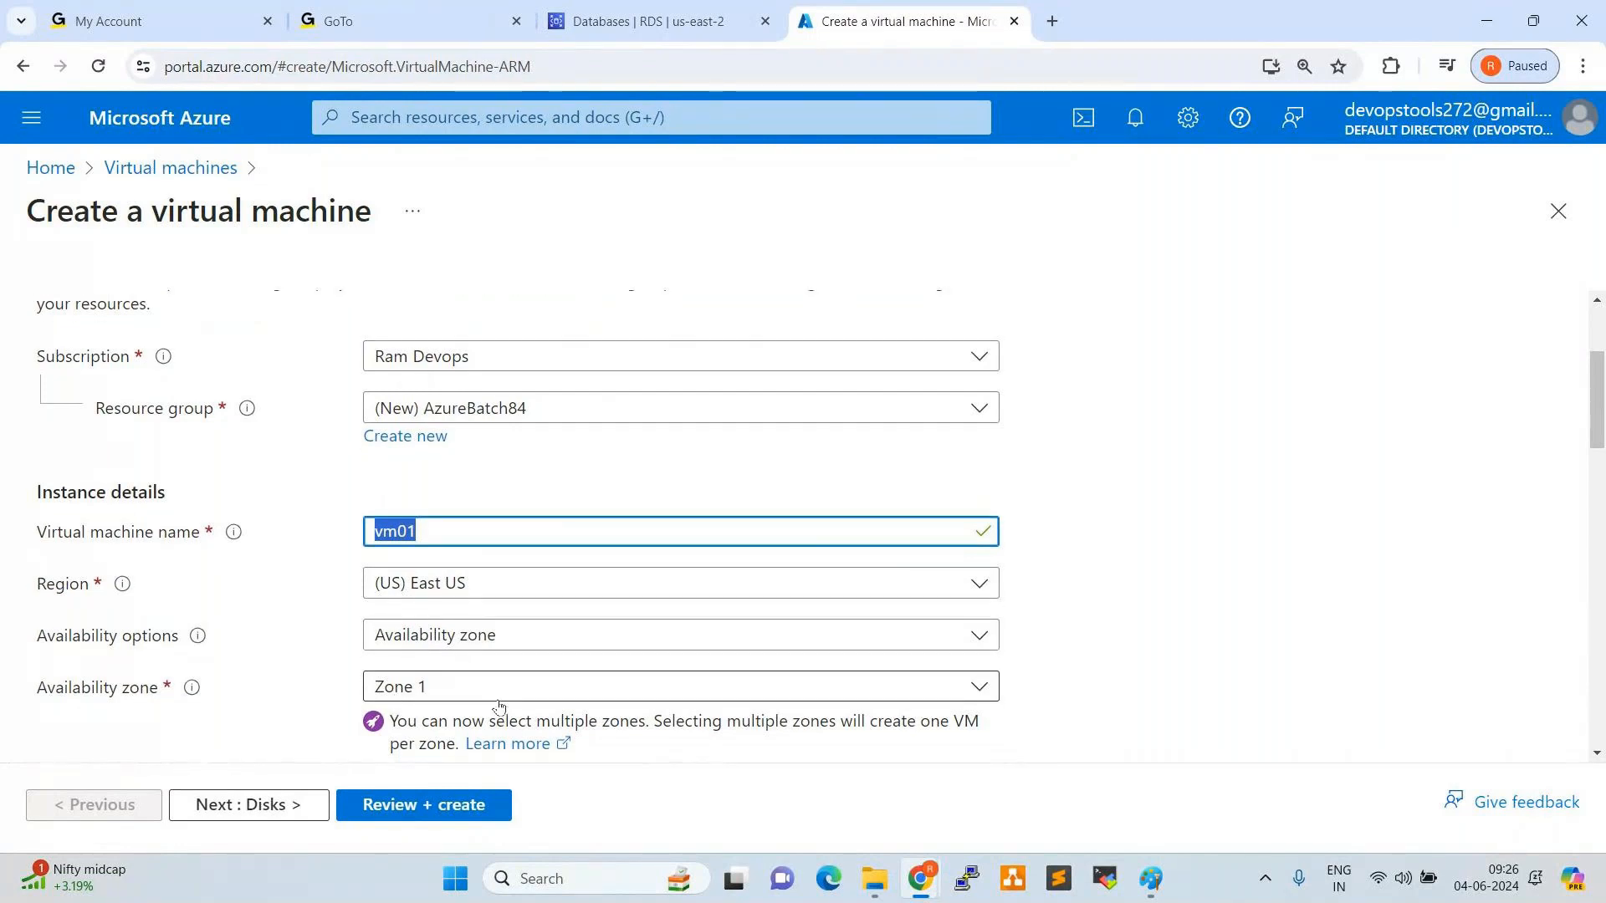
pyautogui.scroll(-2, 499, 708)
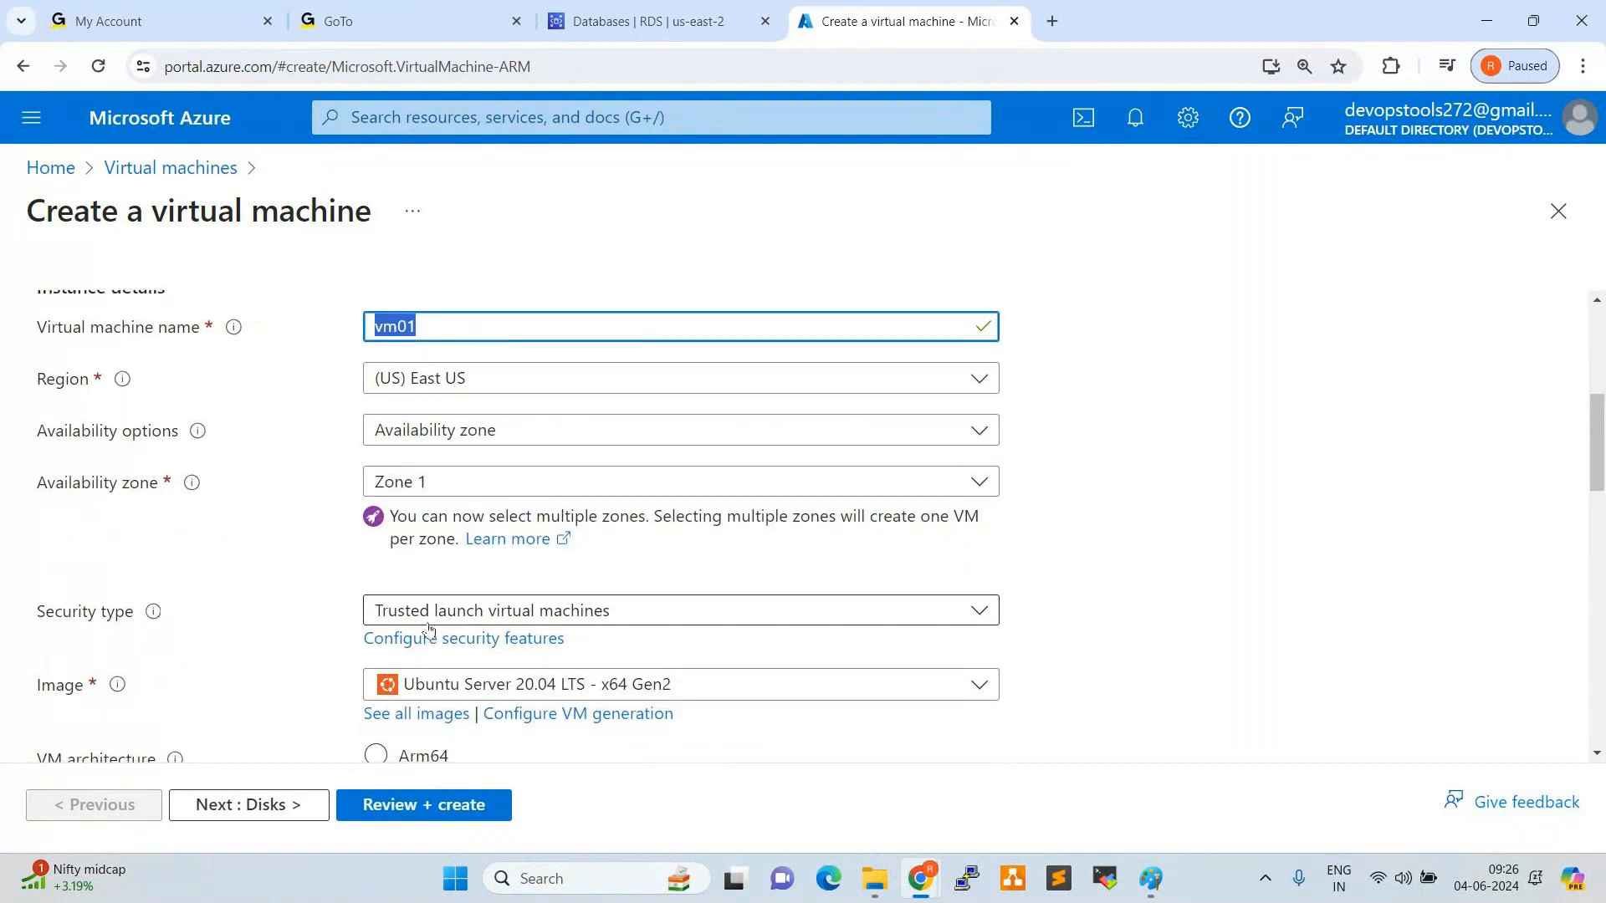
pyautogui.scroll(-2, 429, 632)
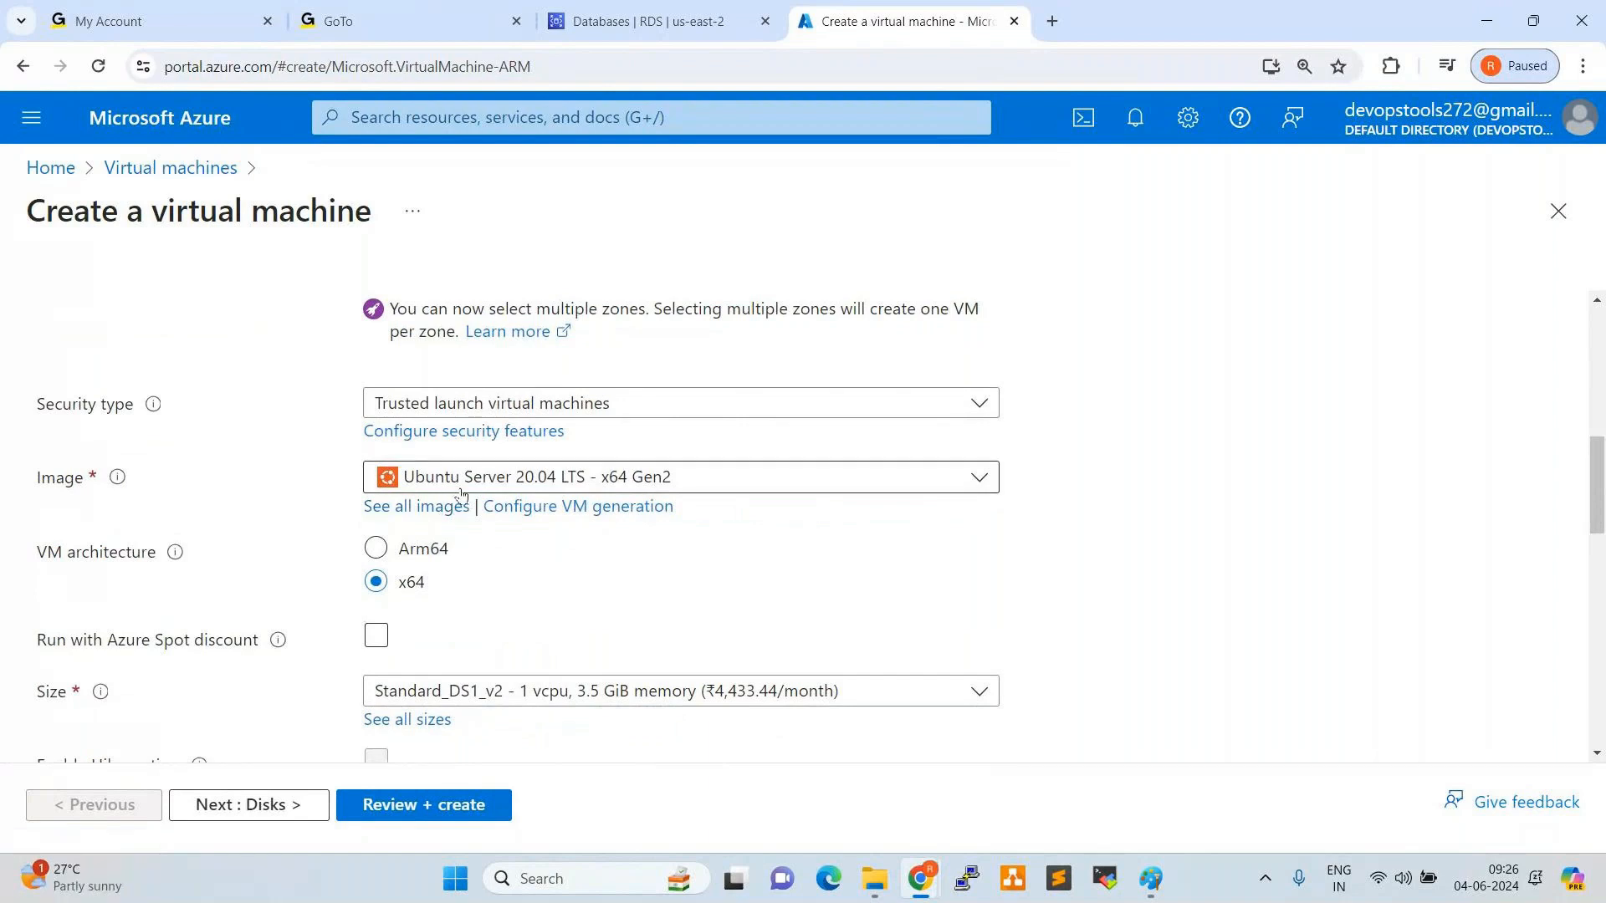
pyautogui.click(461, 489)
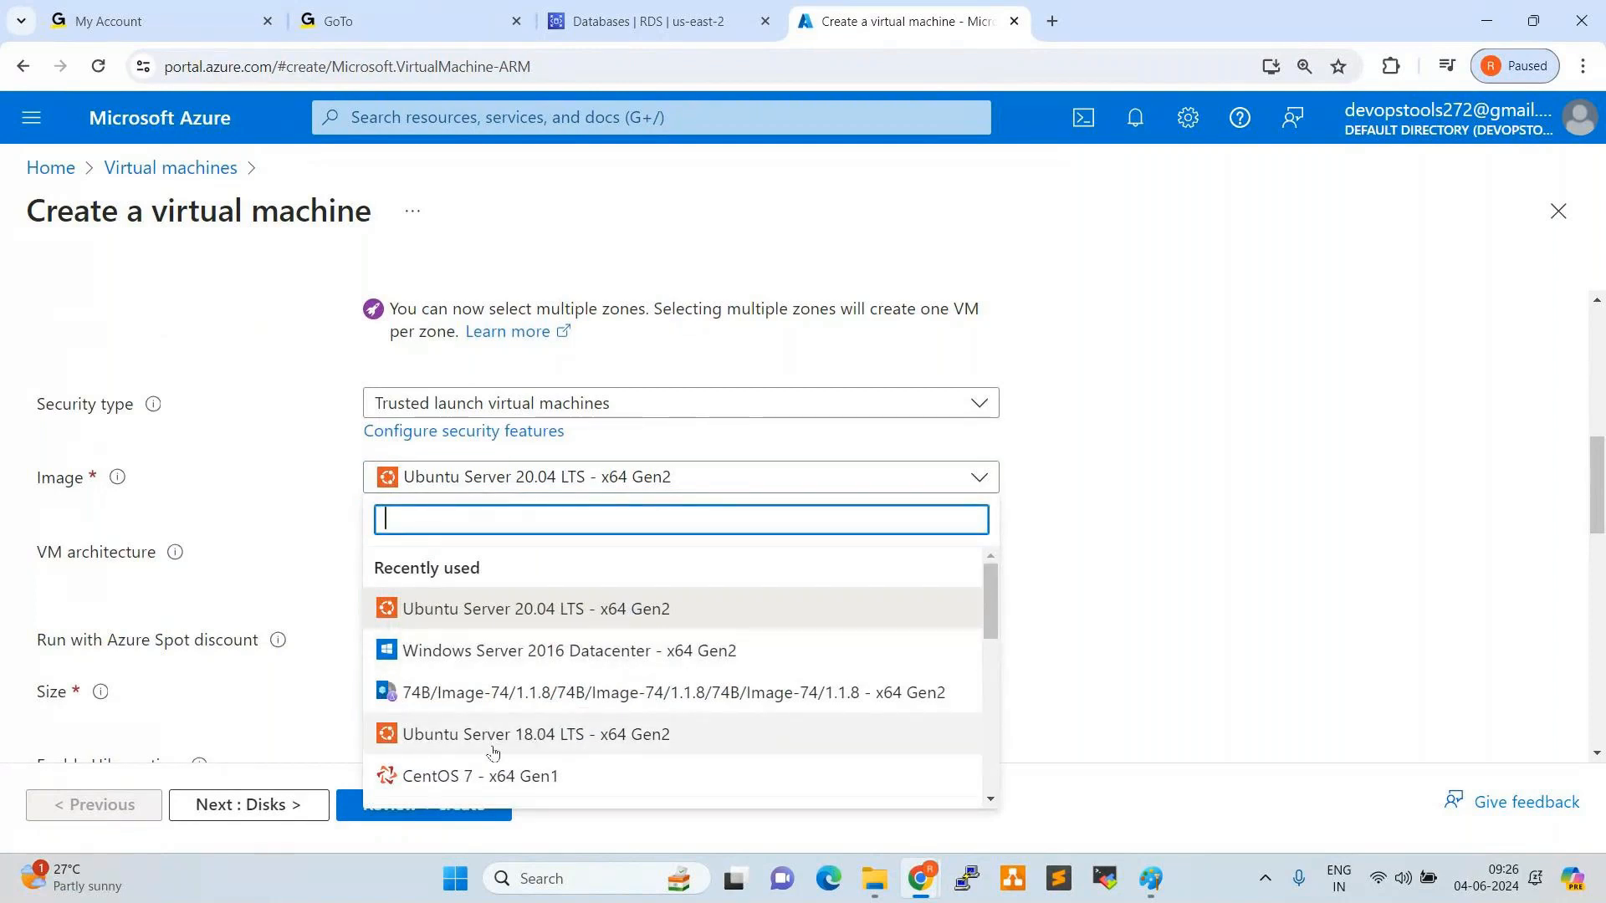
pyautogui.scroll(-1, 526, 736)
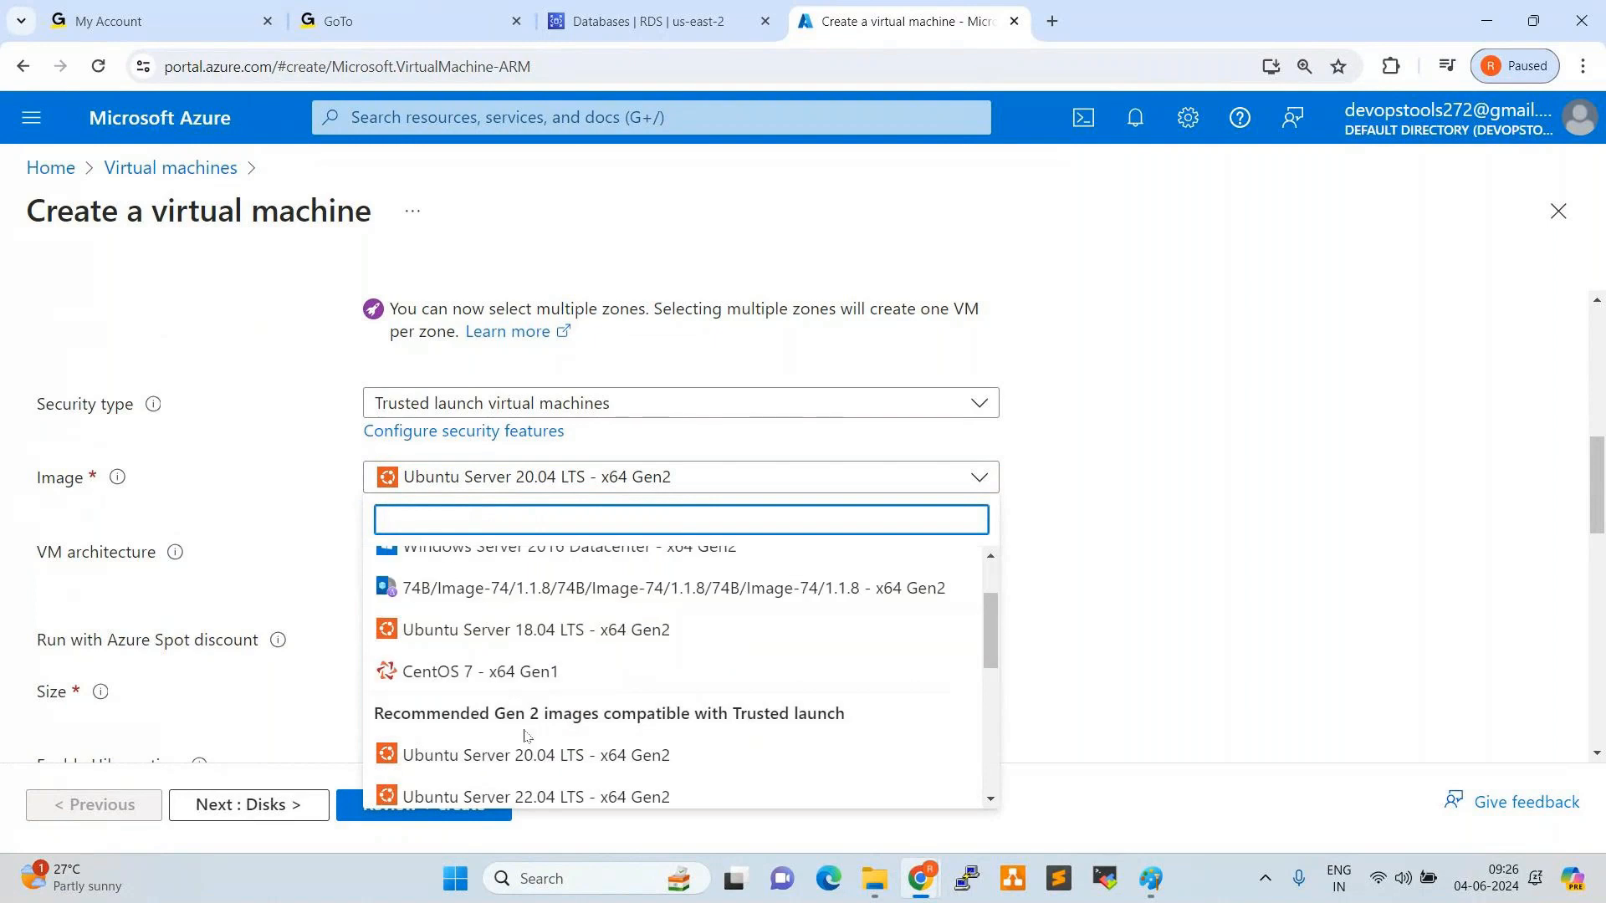
pyautogui.scroll(-3, 501, 757)
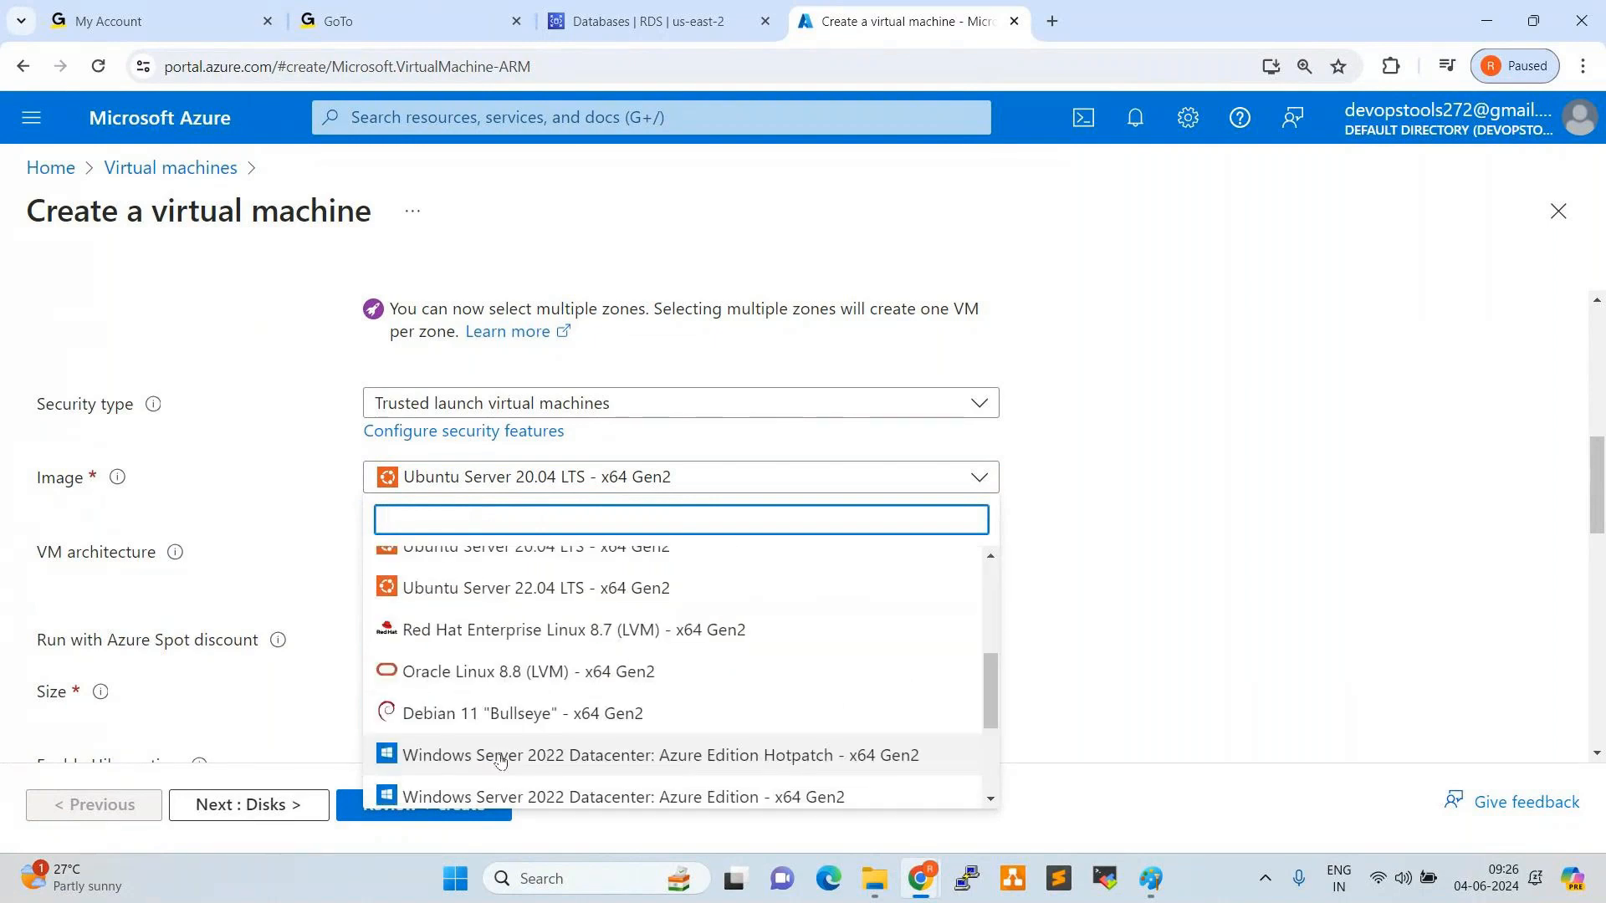
pyautogui.scroll(-3, 499, 759)
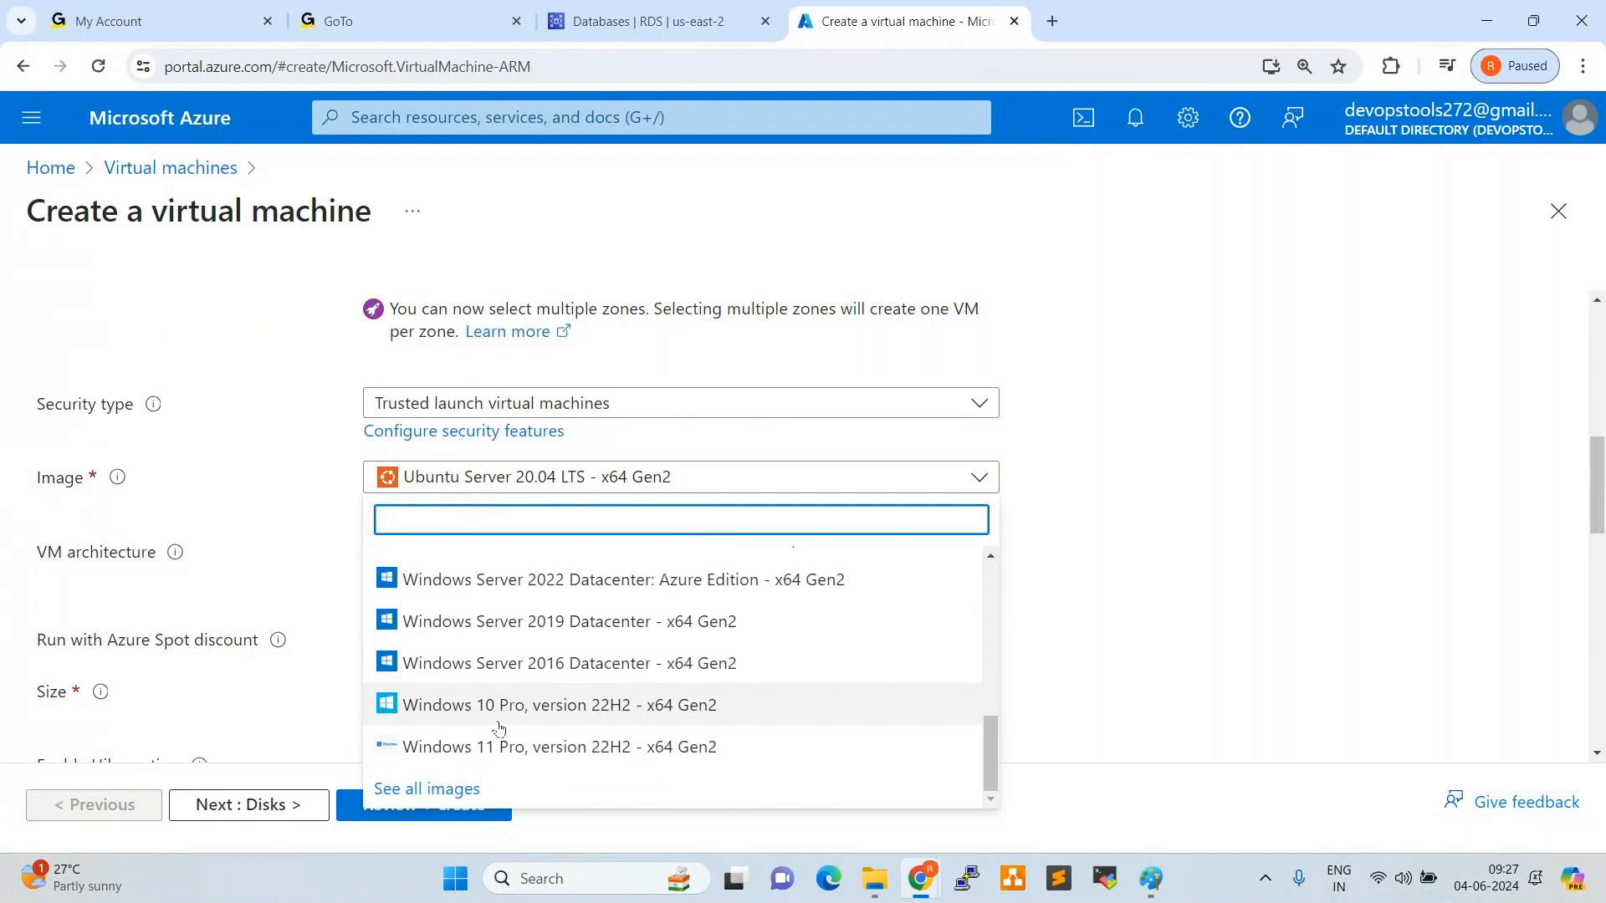
pyautogui.scroll(5, 499, 728)
pyautogui.scroll(-3, 499, 727)
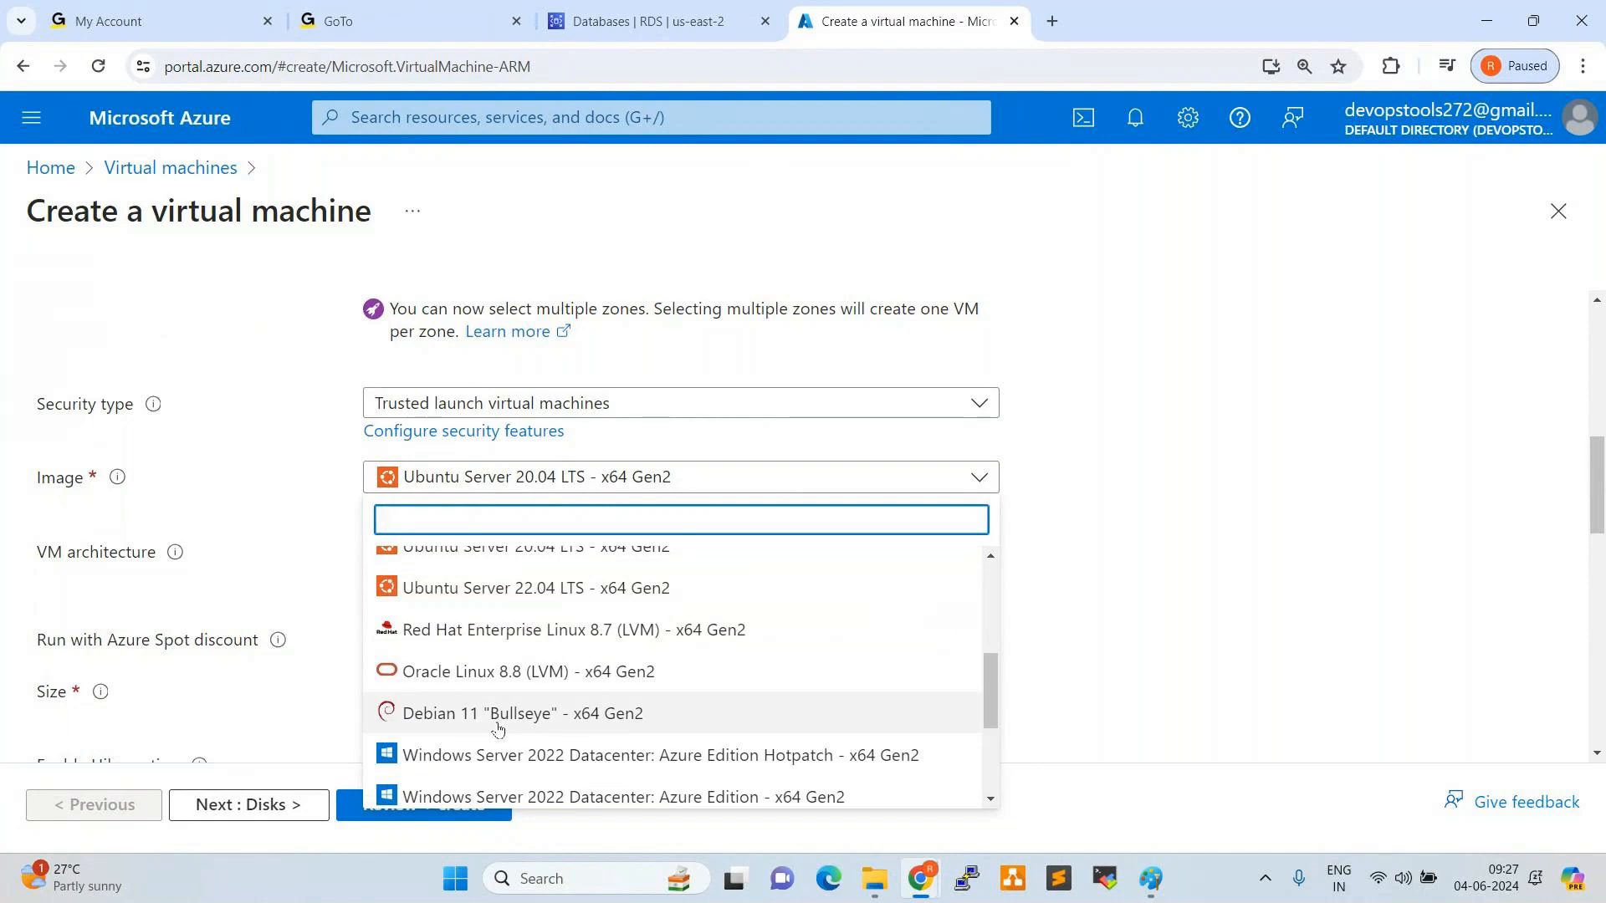
pyautogui.scroll(3, 499, 728)
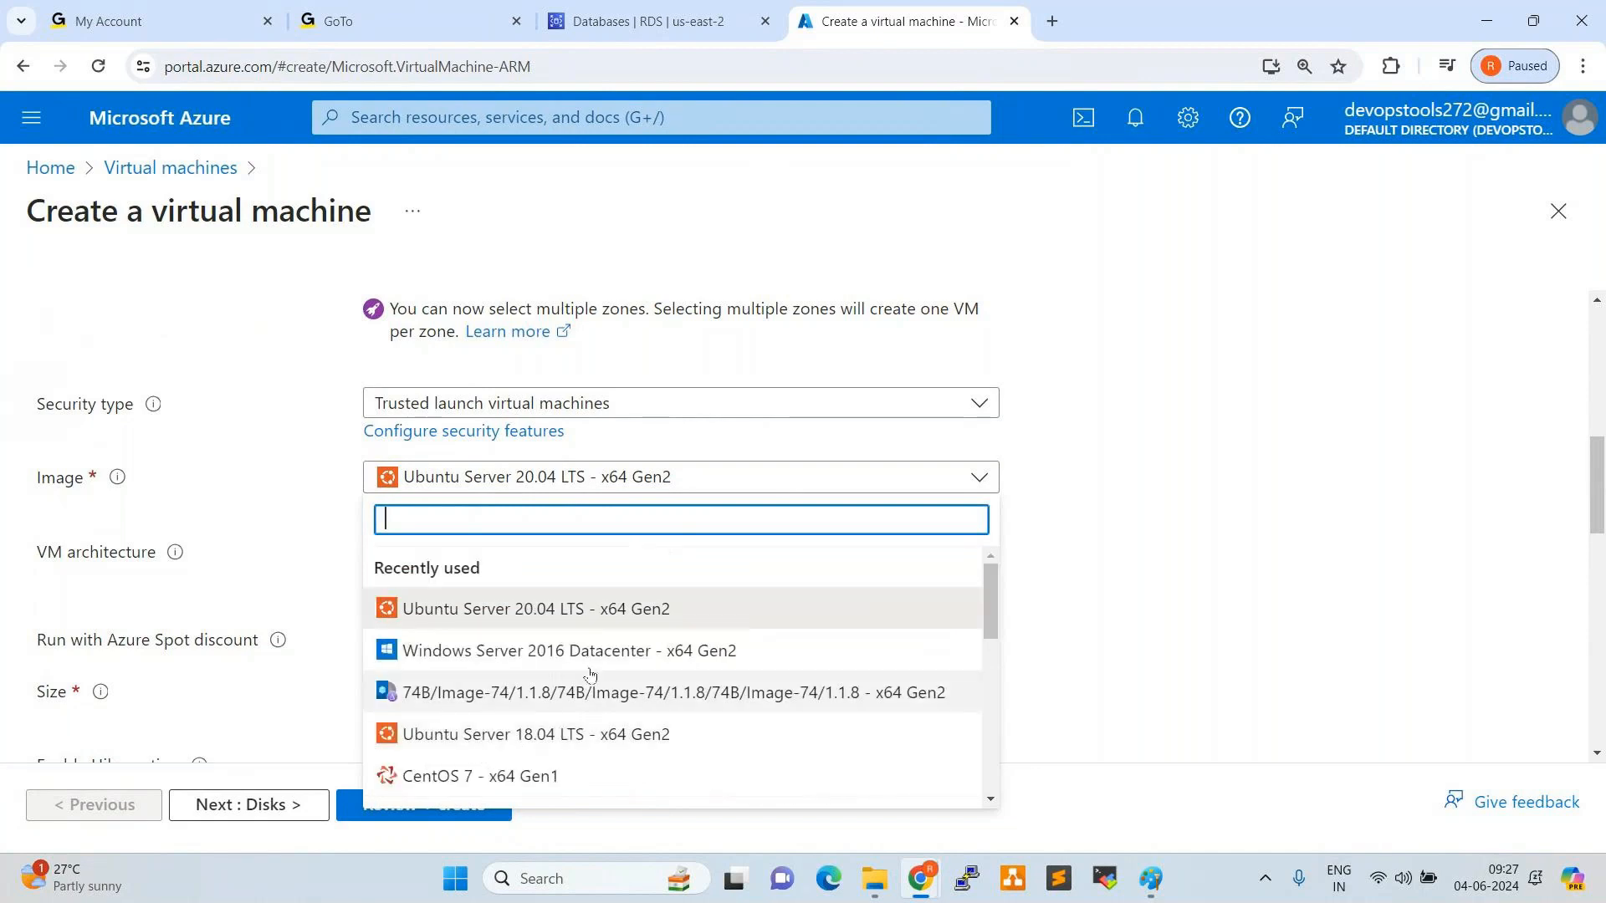
pyautogui.scroll(-3, 590, 669)
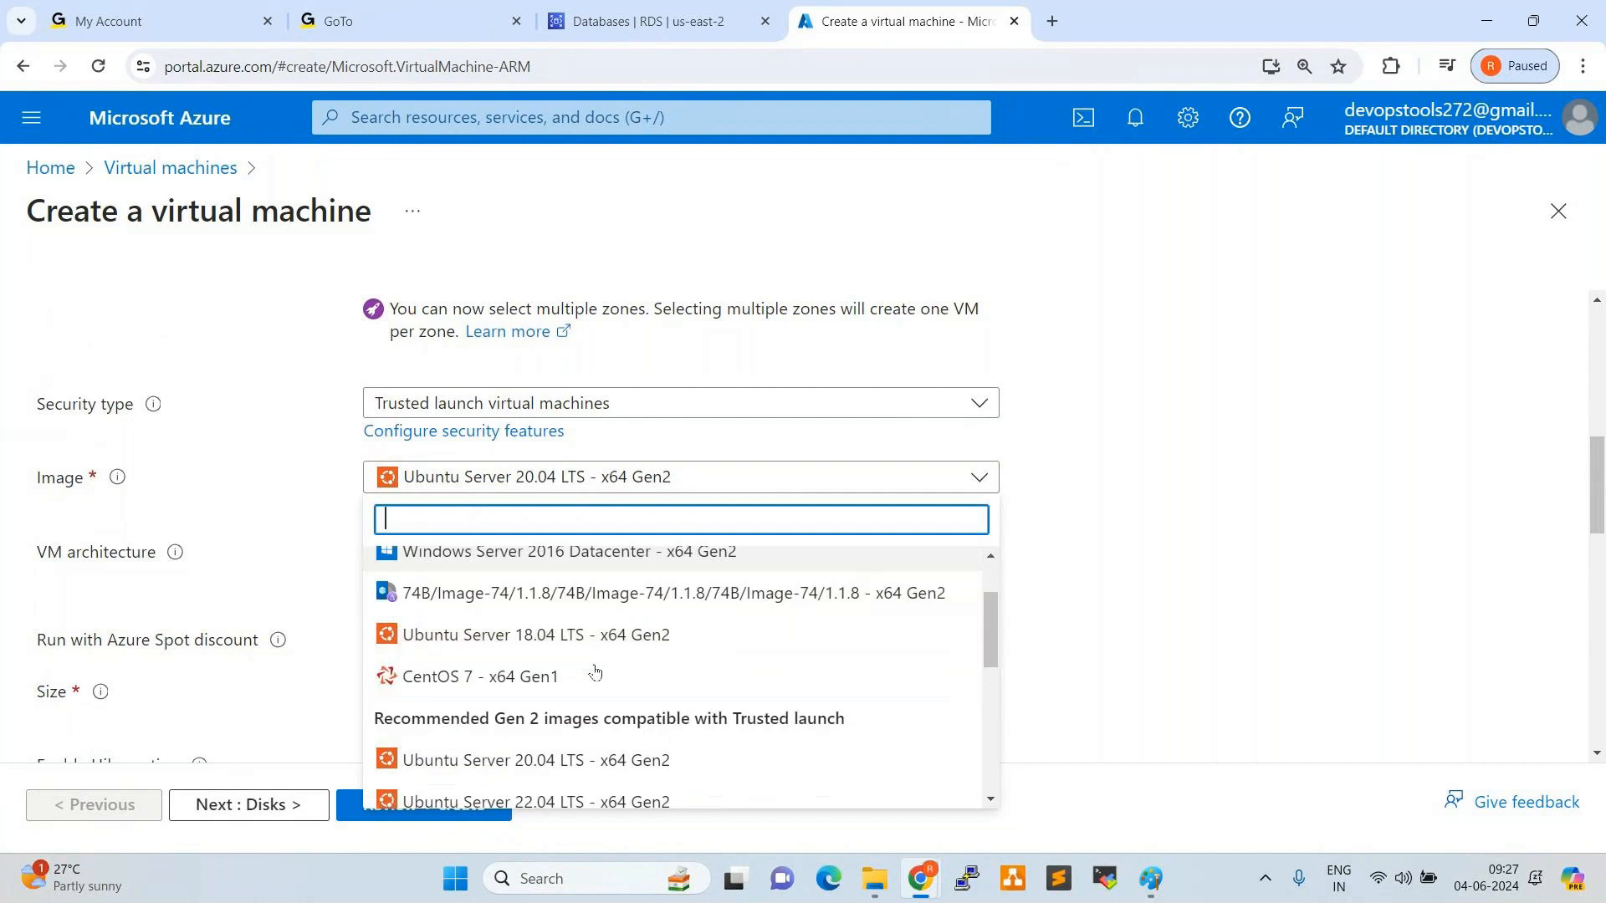
pyautogui.scroll(-1, 586, 669)
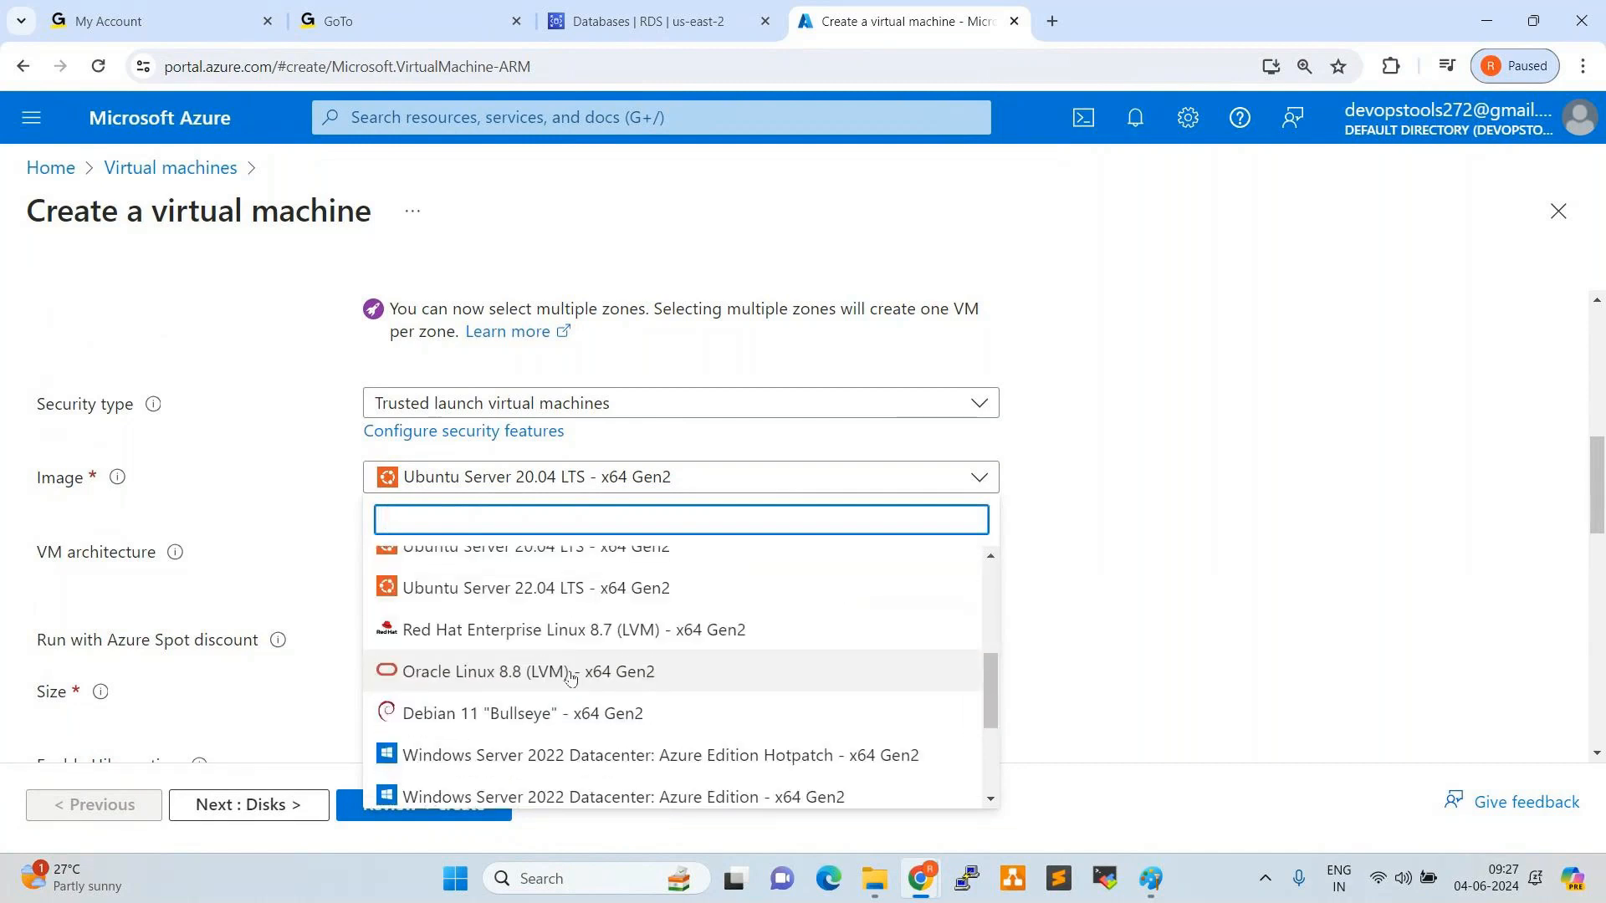
pyautogui.scroll(-2, 561, 678)
pyautogui.scroll(3, 563, 679)
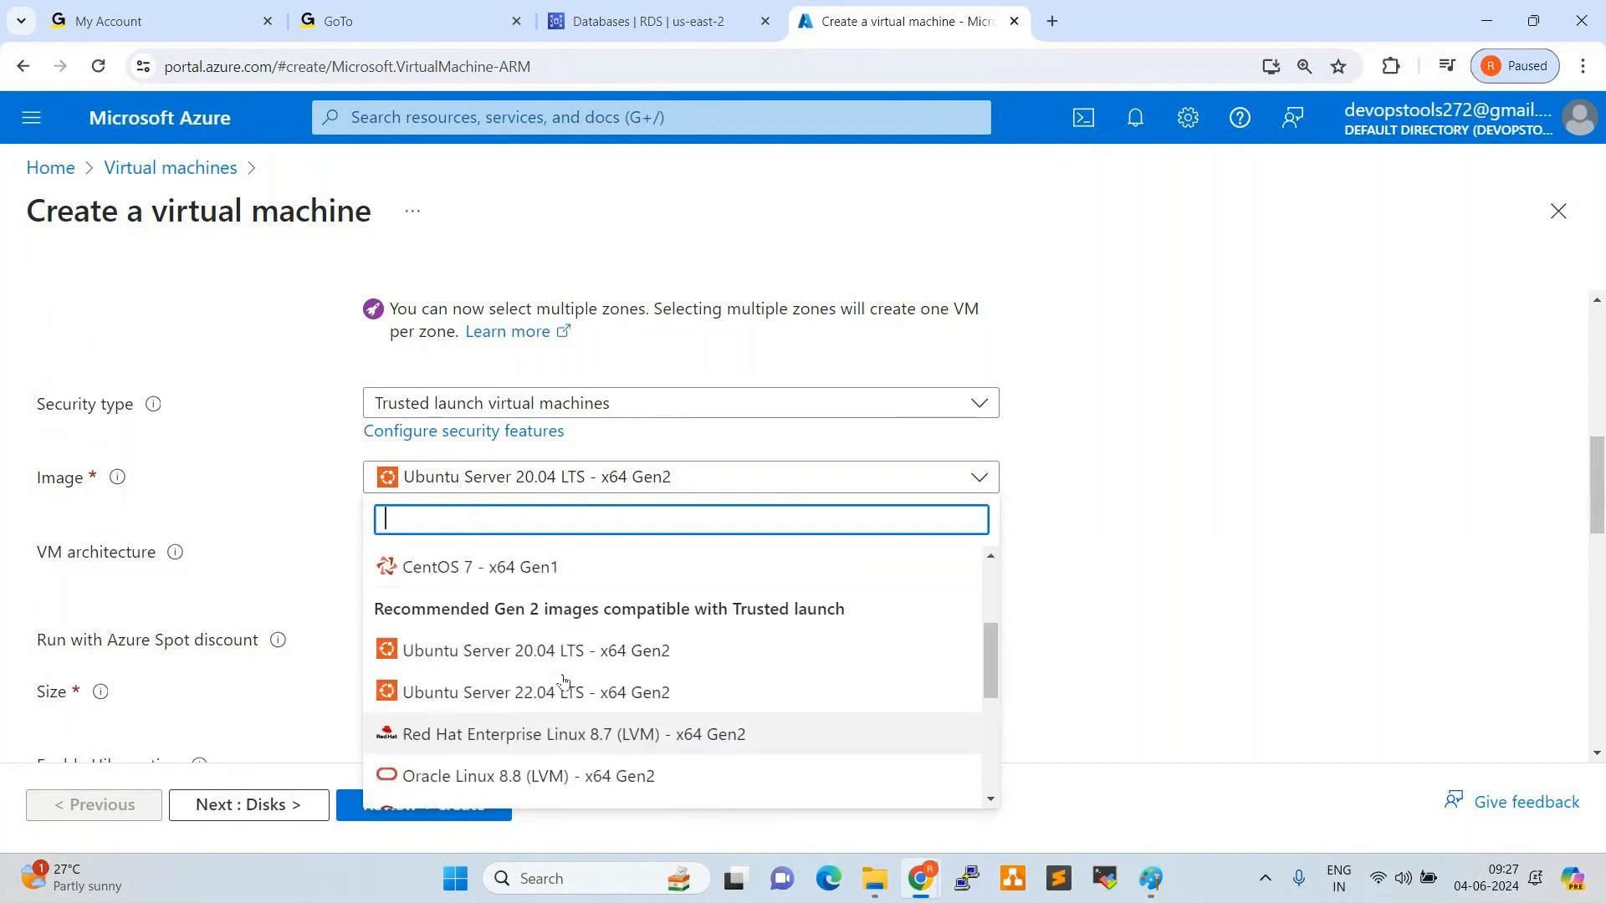
pyautogui.scroll(-3, 563, 679)
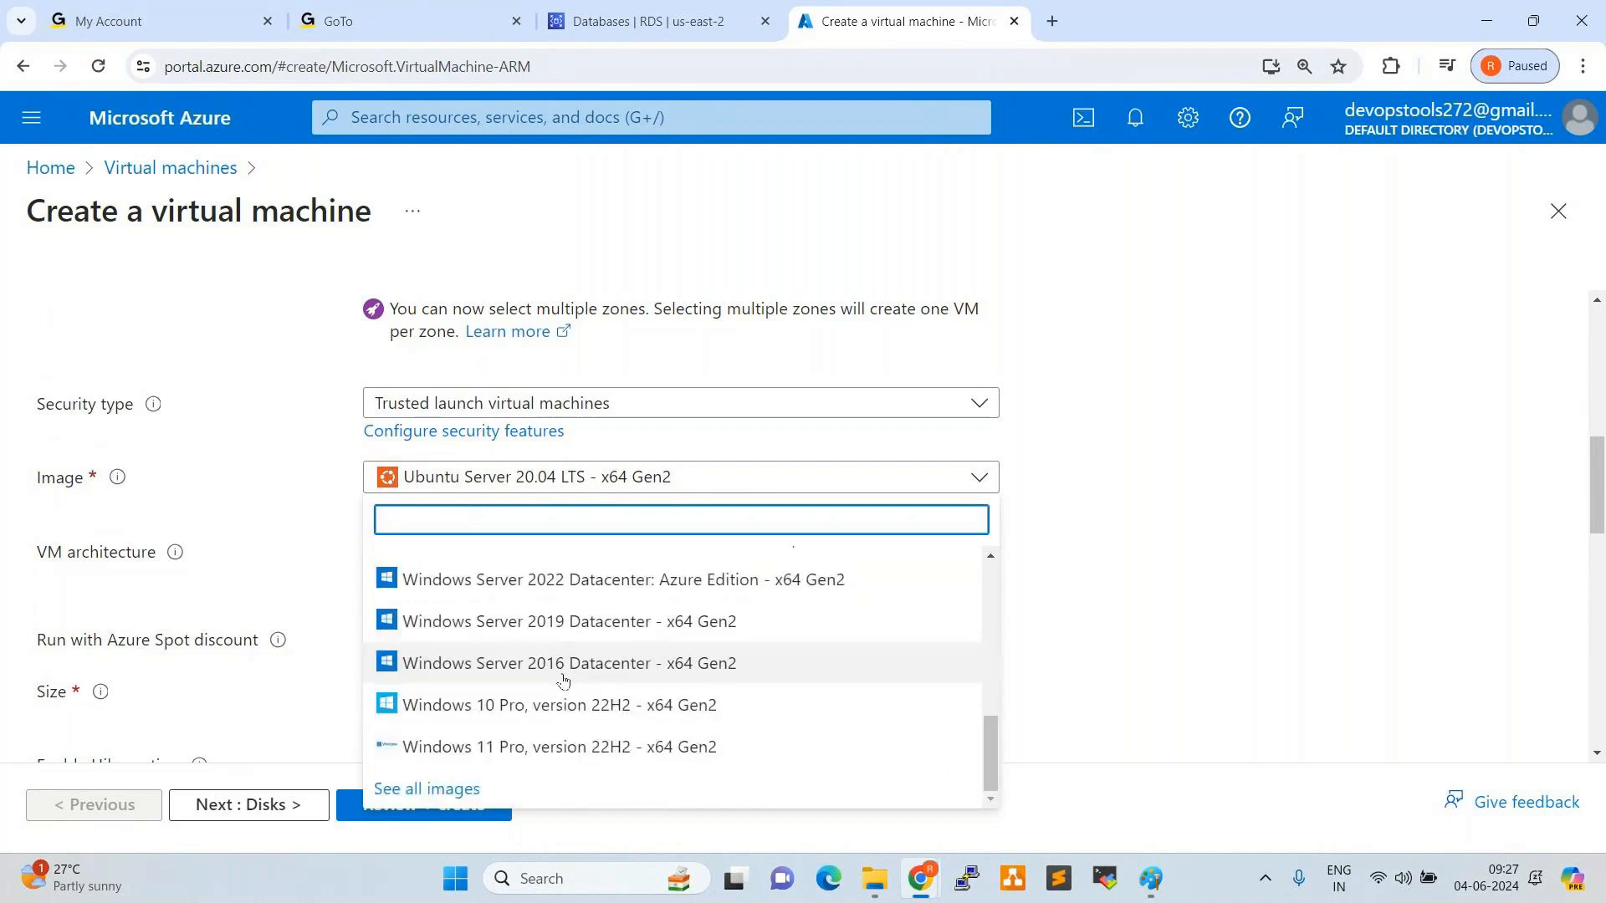
# Open the full list of Marketplace images and browse the available operating system and SQL Server offers
pyautogui.click(409, 789)
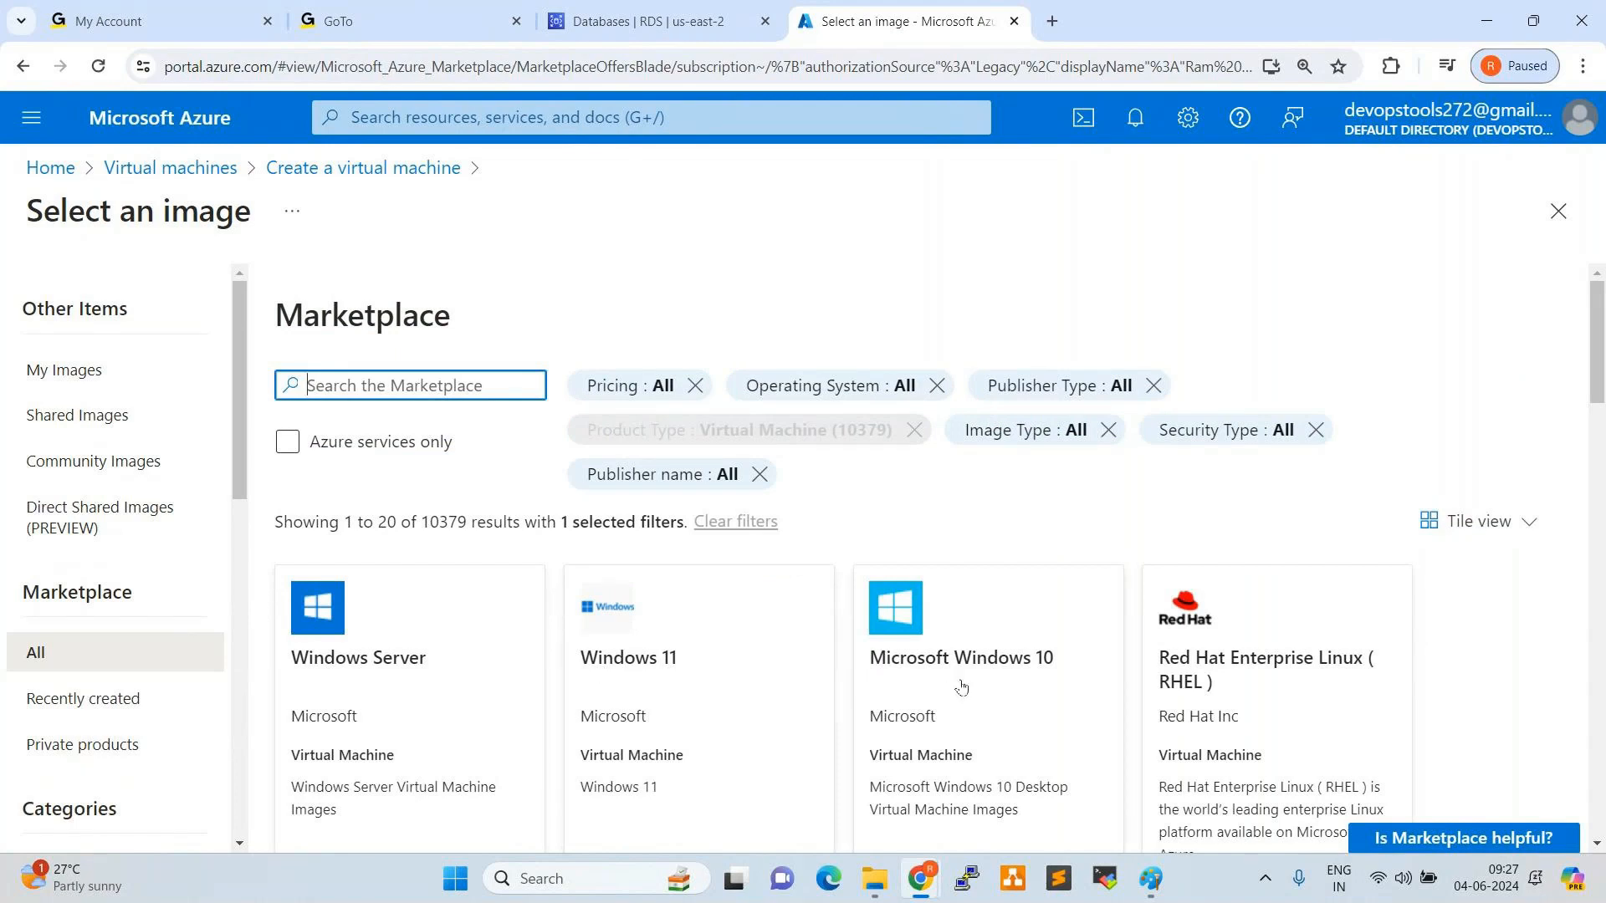
pyautogui.scroll(-3, 961, 686)
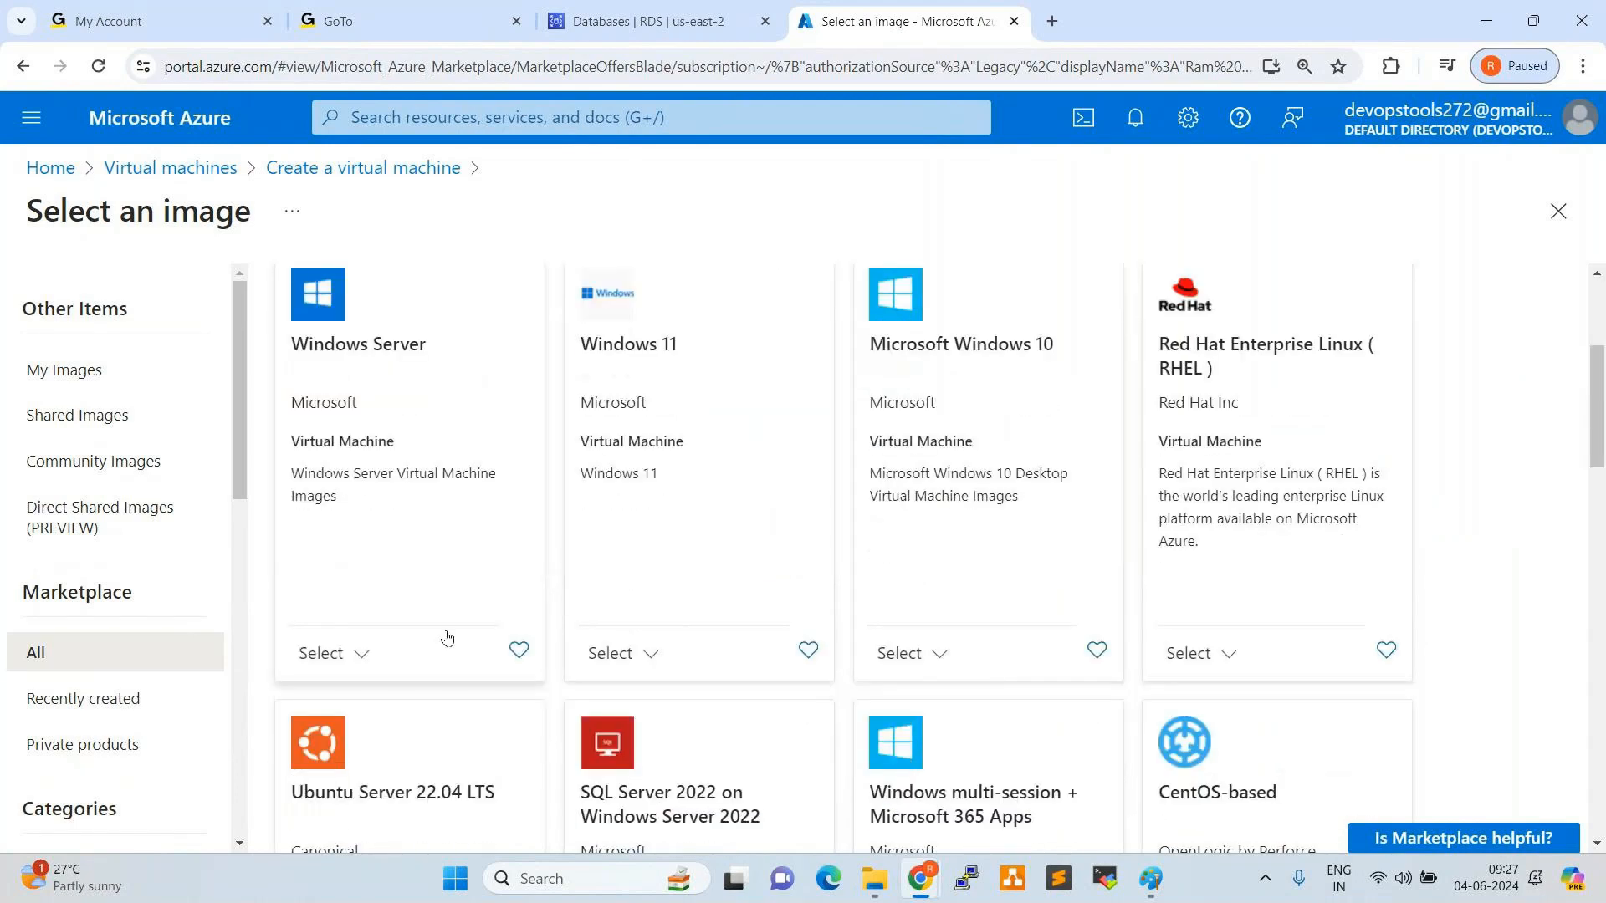
pyautogui.scroll(-5, 625, 662)
pyautogui.scroll(-8, 628, 661)
pyautogui.scroll(6, 627, 661)
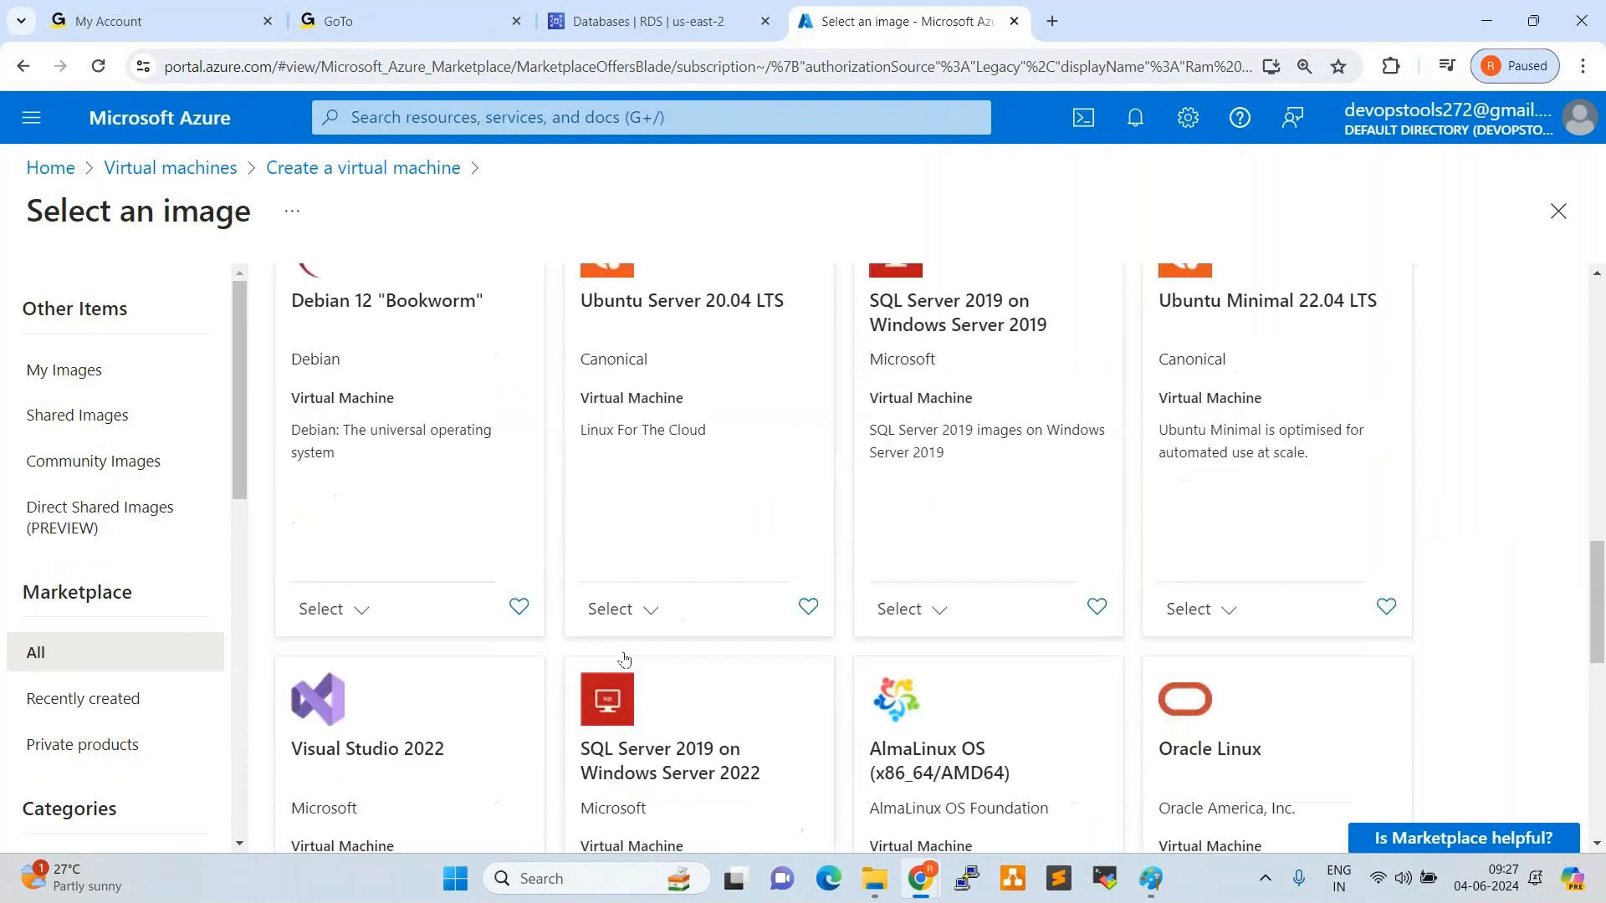
# Examine the remaining operating system and database offers on the first page of Marketplace images
pyautogui.scroll(-5, 628, 627)
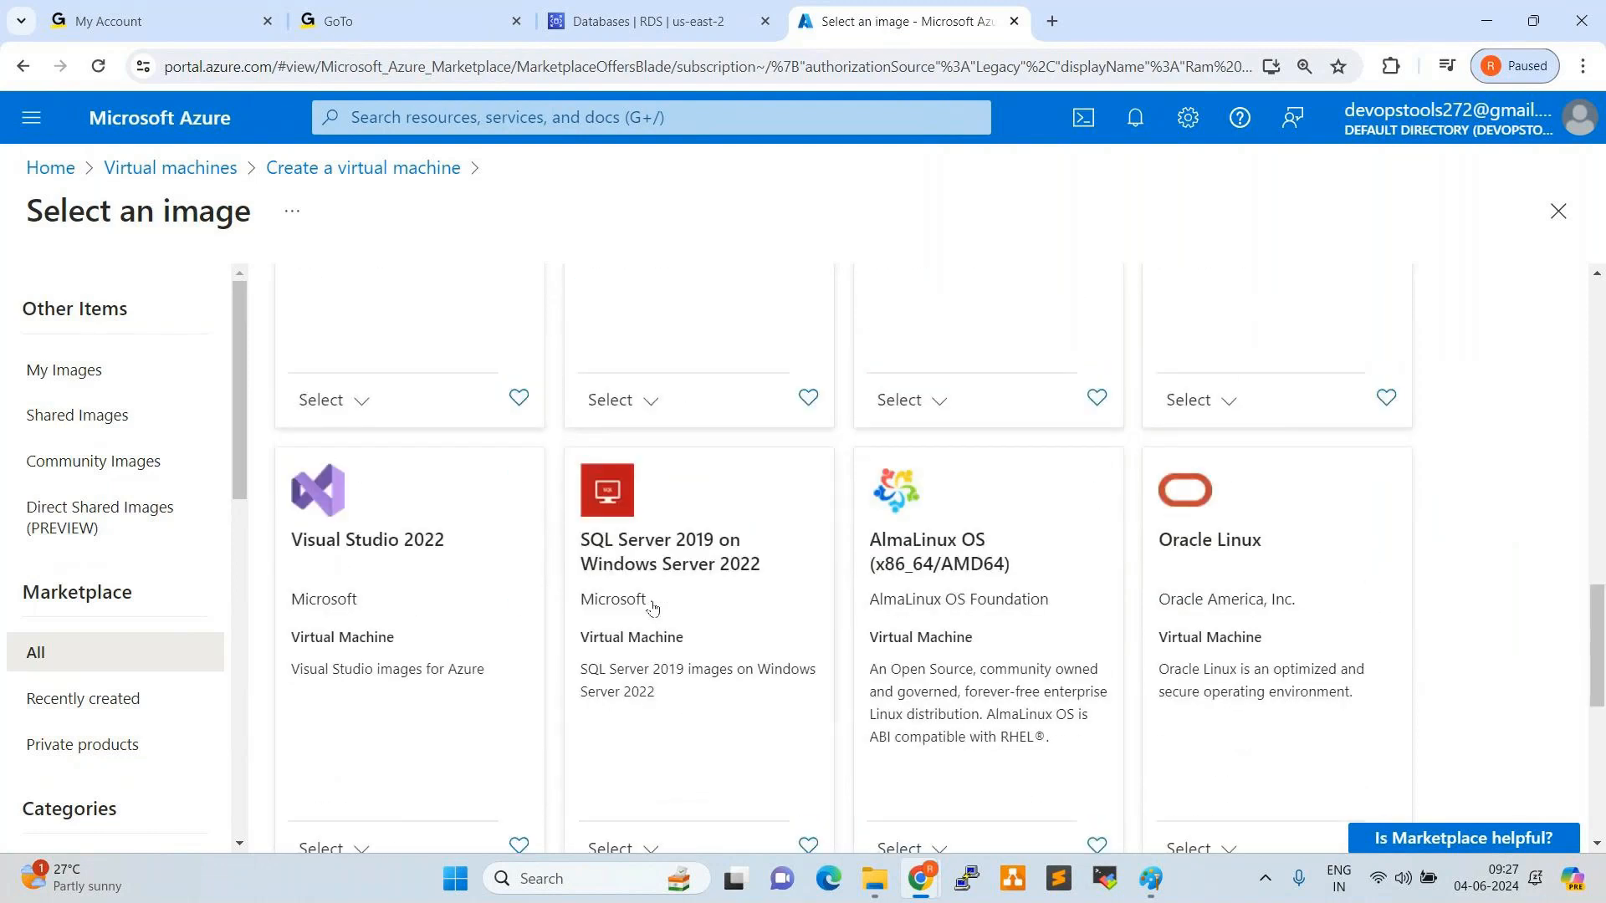
pyautogui.scroll(-6, 653, 608)
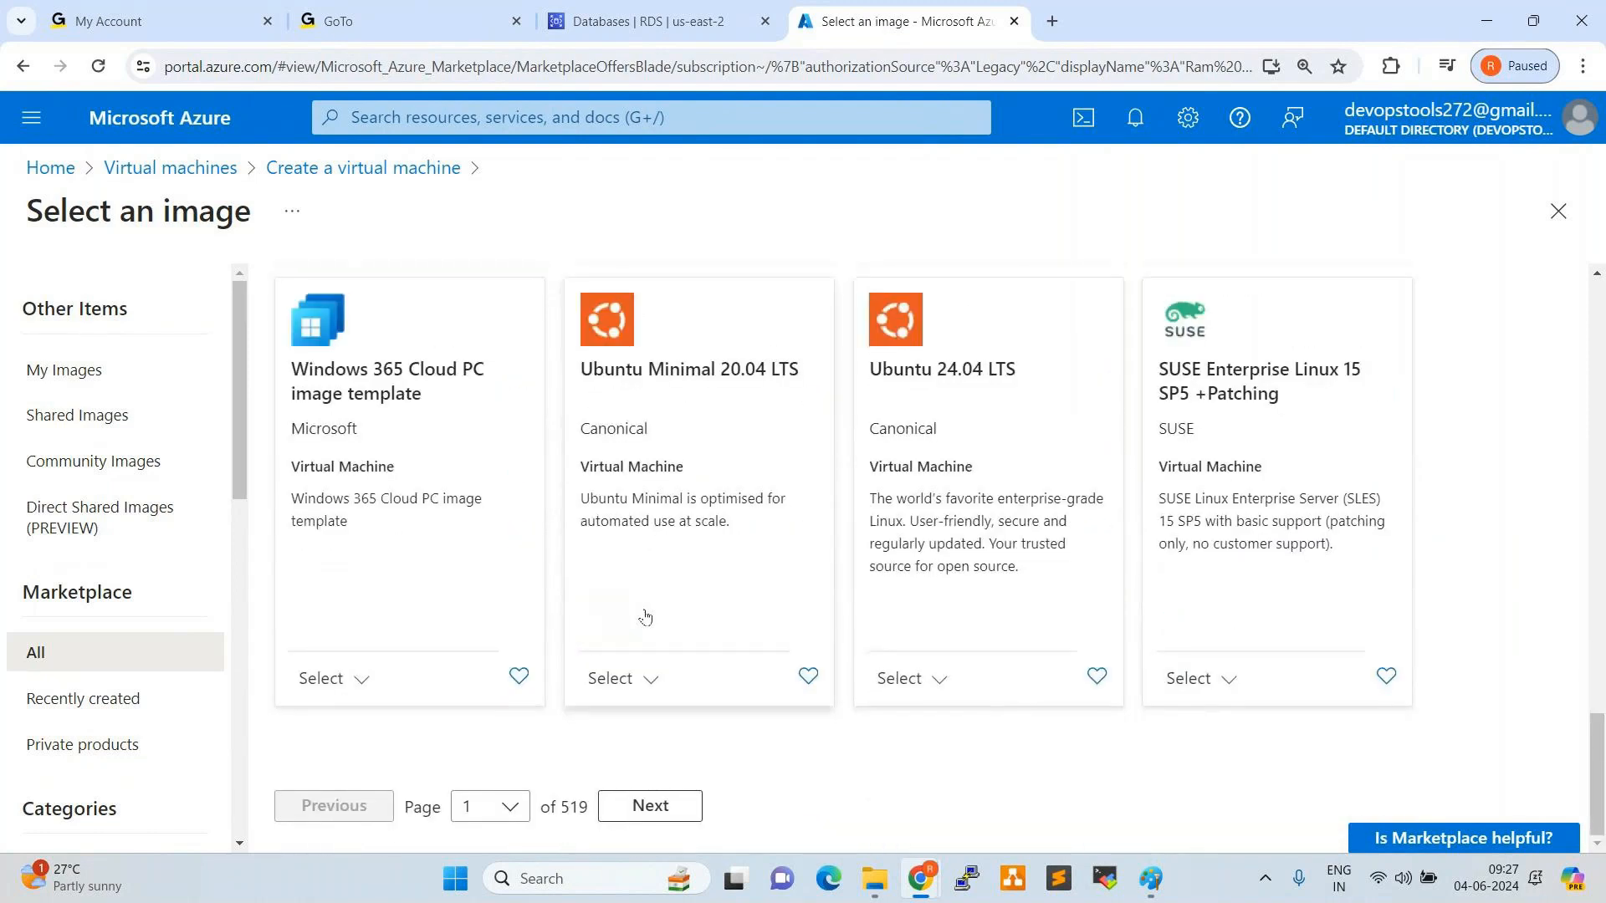
pyautogui.scroll(10, 644, 617)
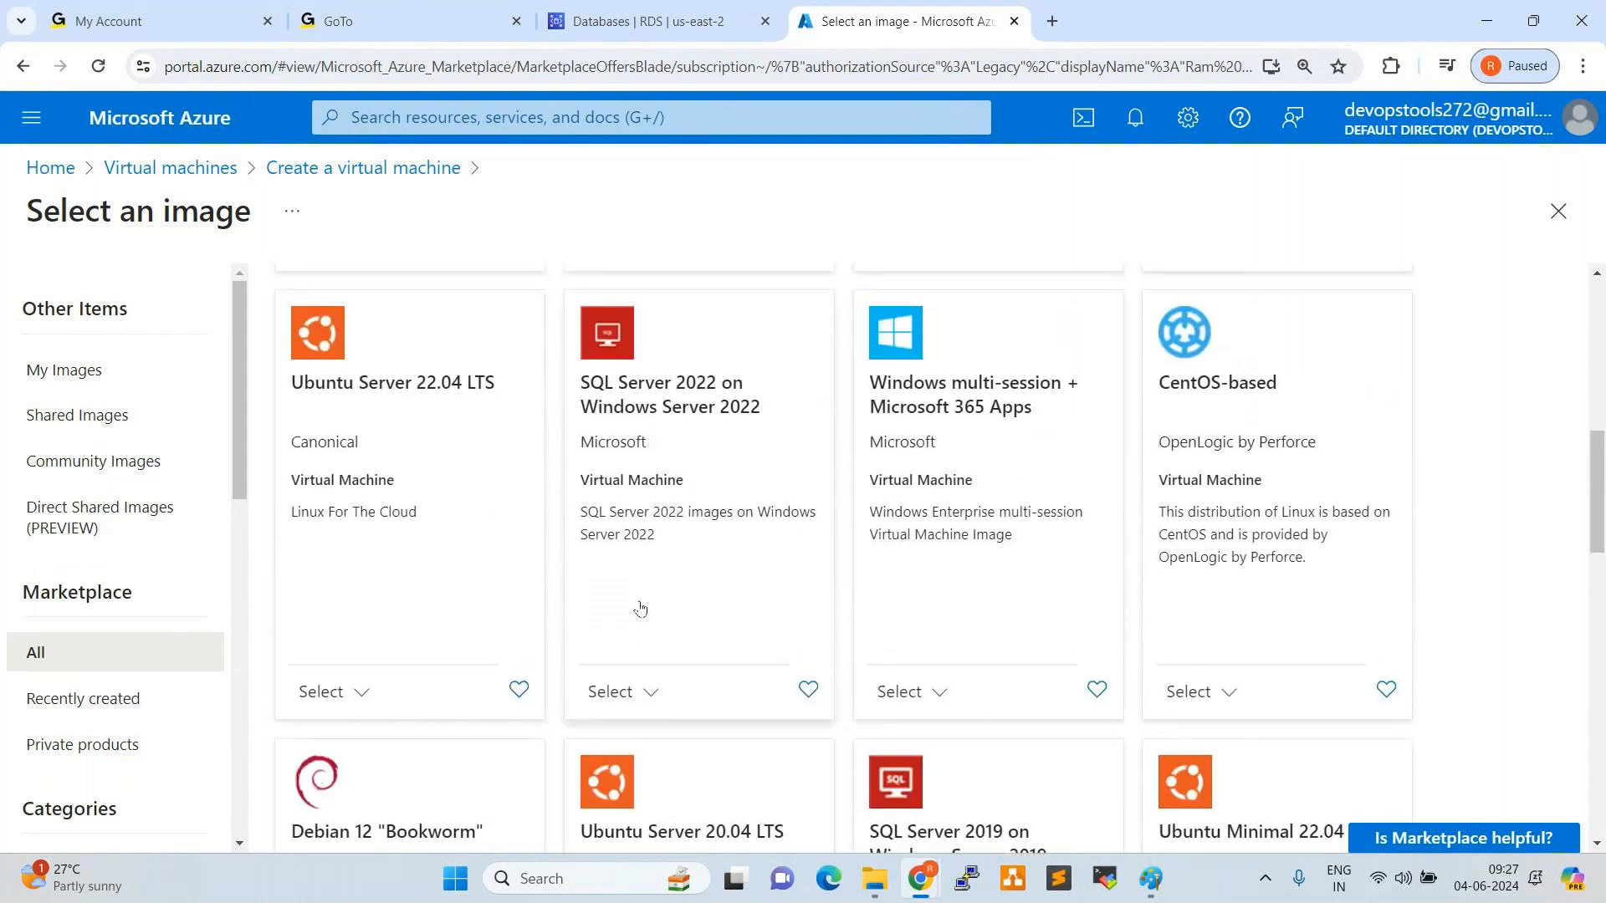
pyautogui.scroll(5, 816, 644)
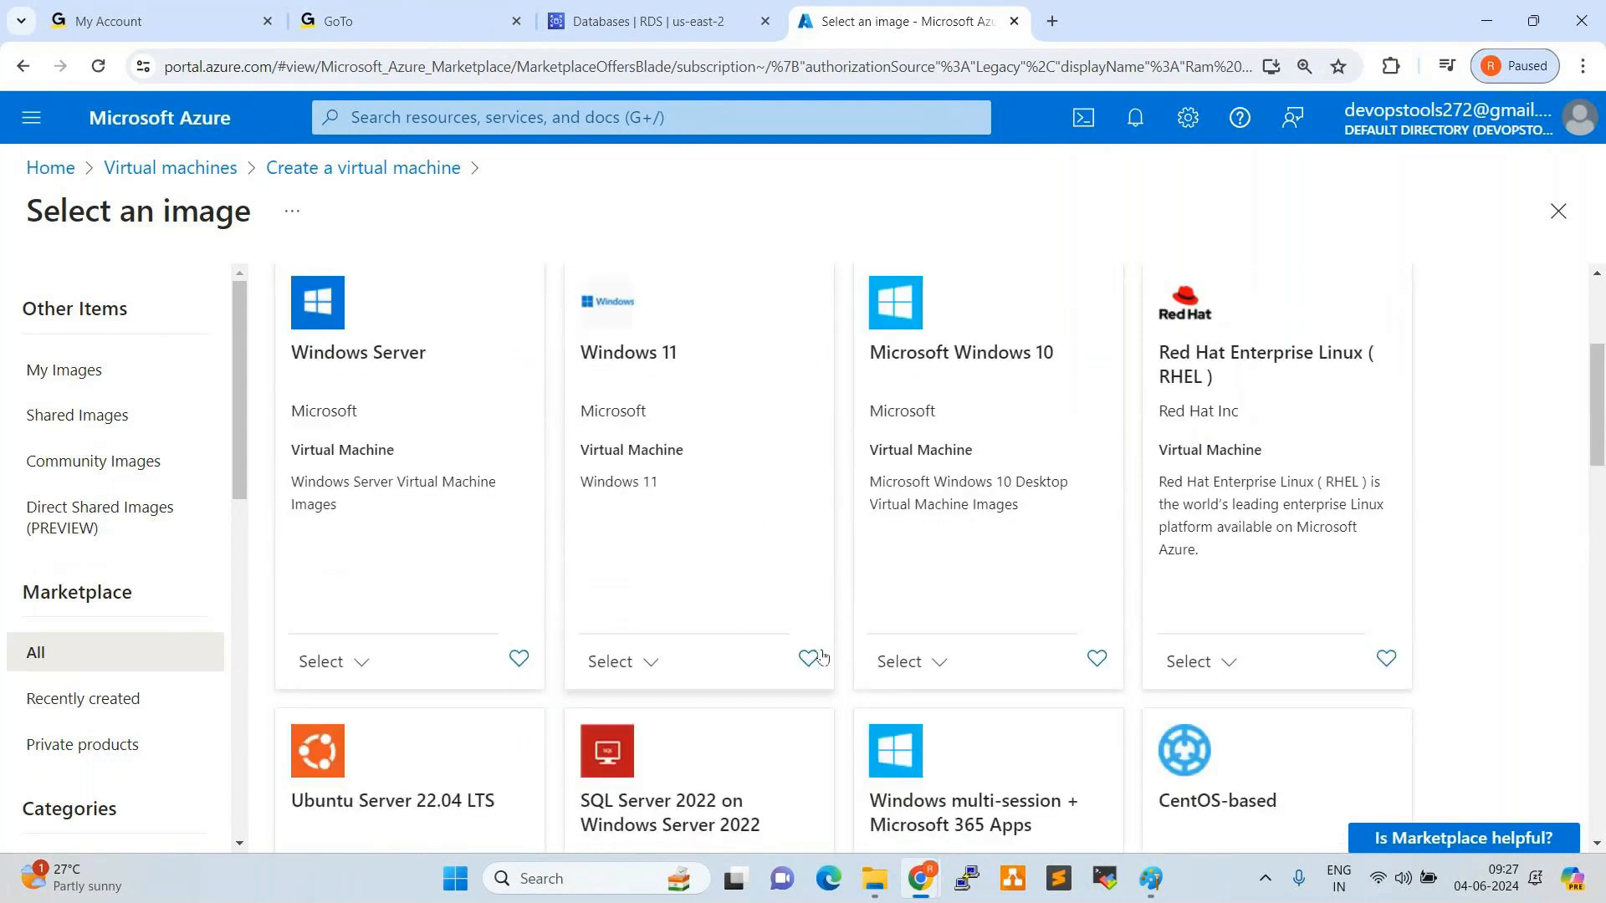
pyautogui.scroll(-8, 822, 658)
pyautogui.scroll(-3, 822, 659)
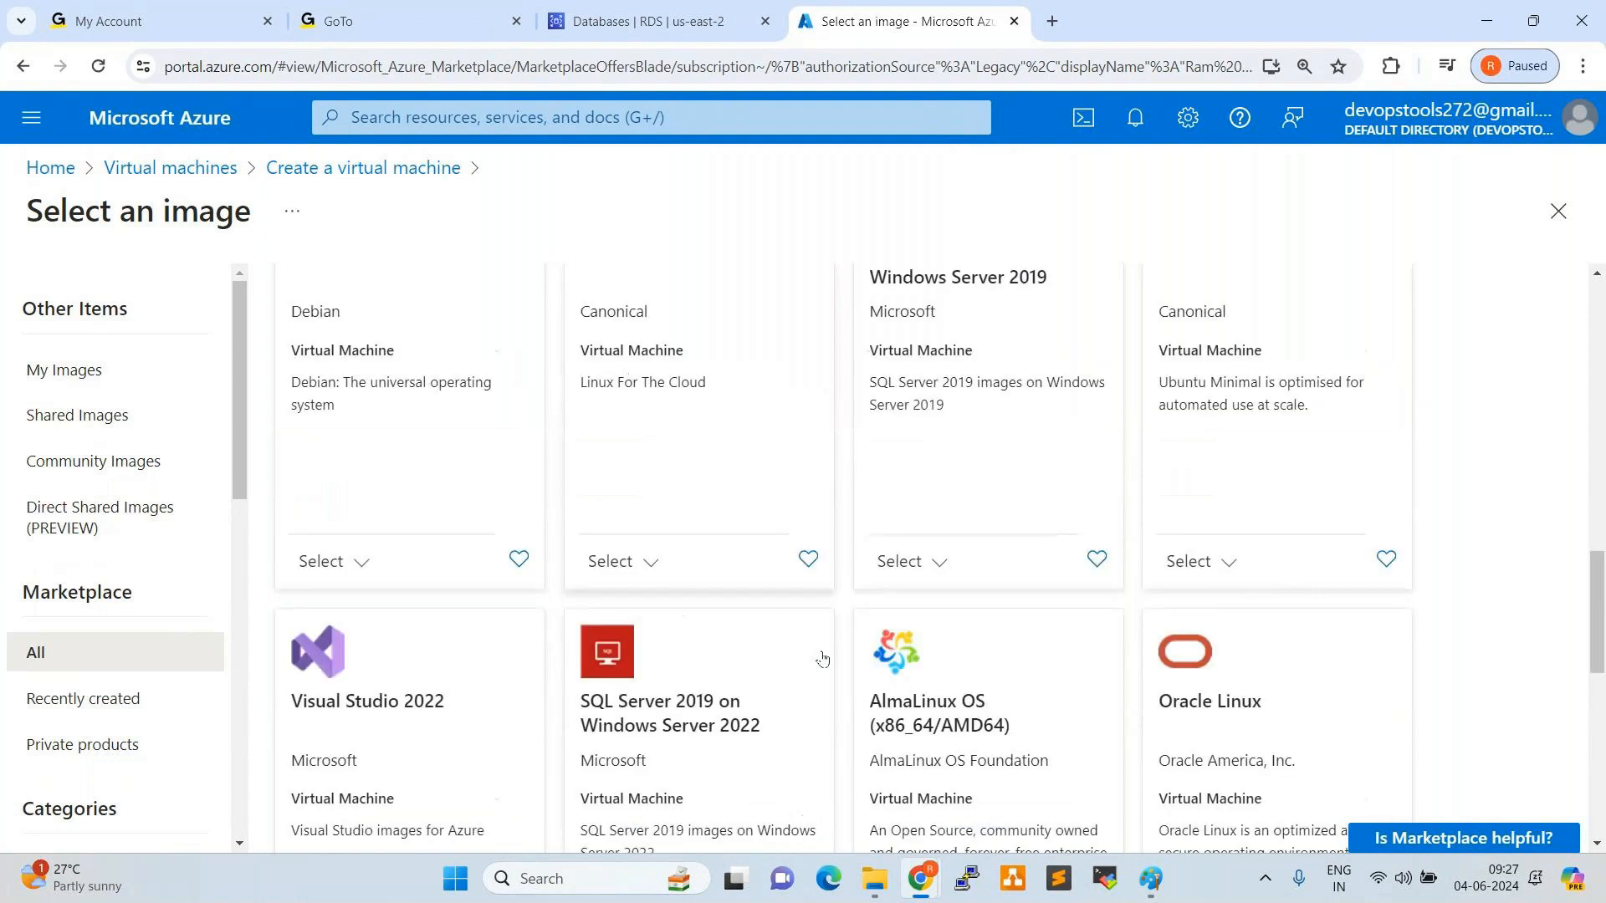
pyautogui.scroll(-8, 822, 658)
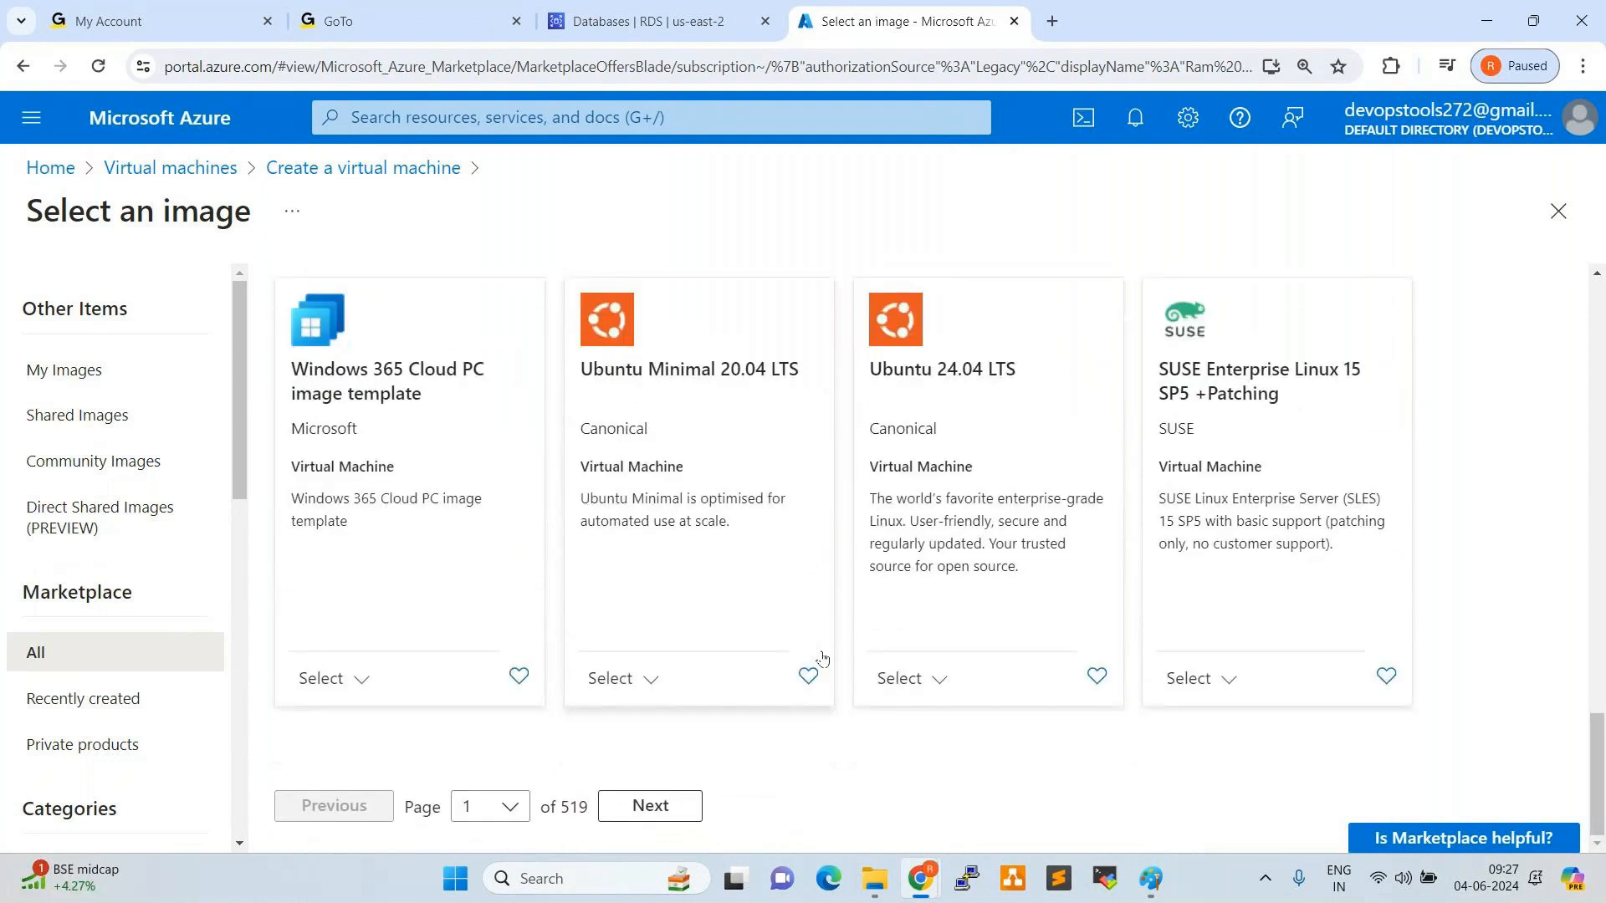
# Page through the Marketplace images up to page 4, and return to the virtual machine form without choosing another image
pyautogui.click(684, 802)
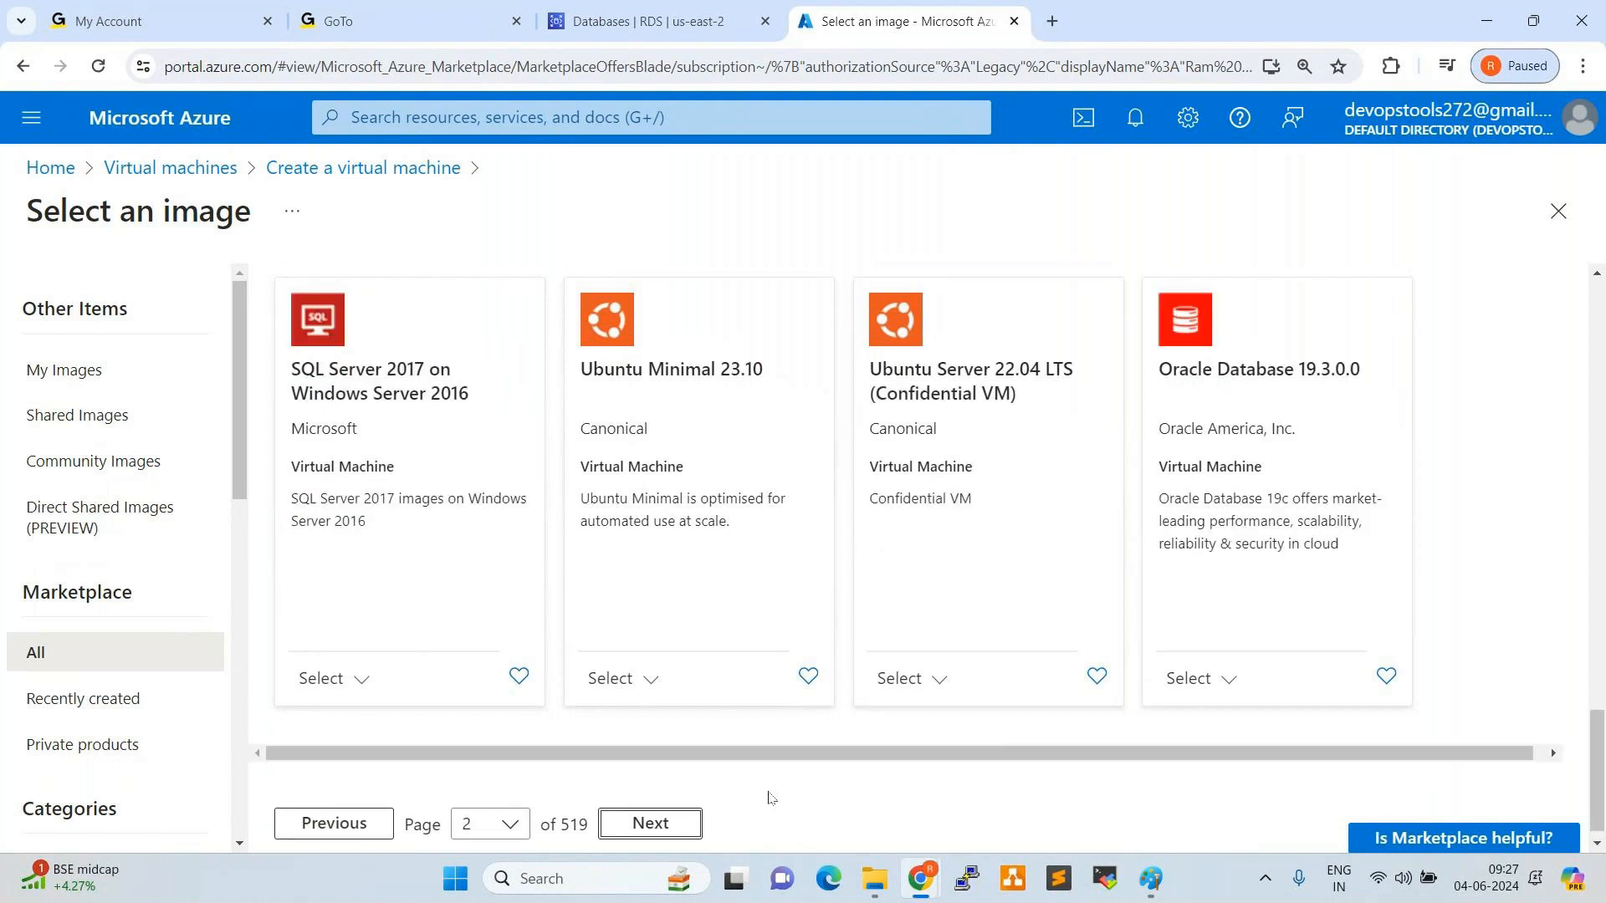
pyautogui.click(650, 824)
pyautogui.scroll(10, 888, 671)
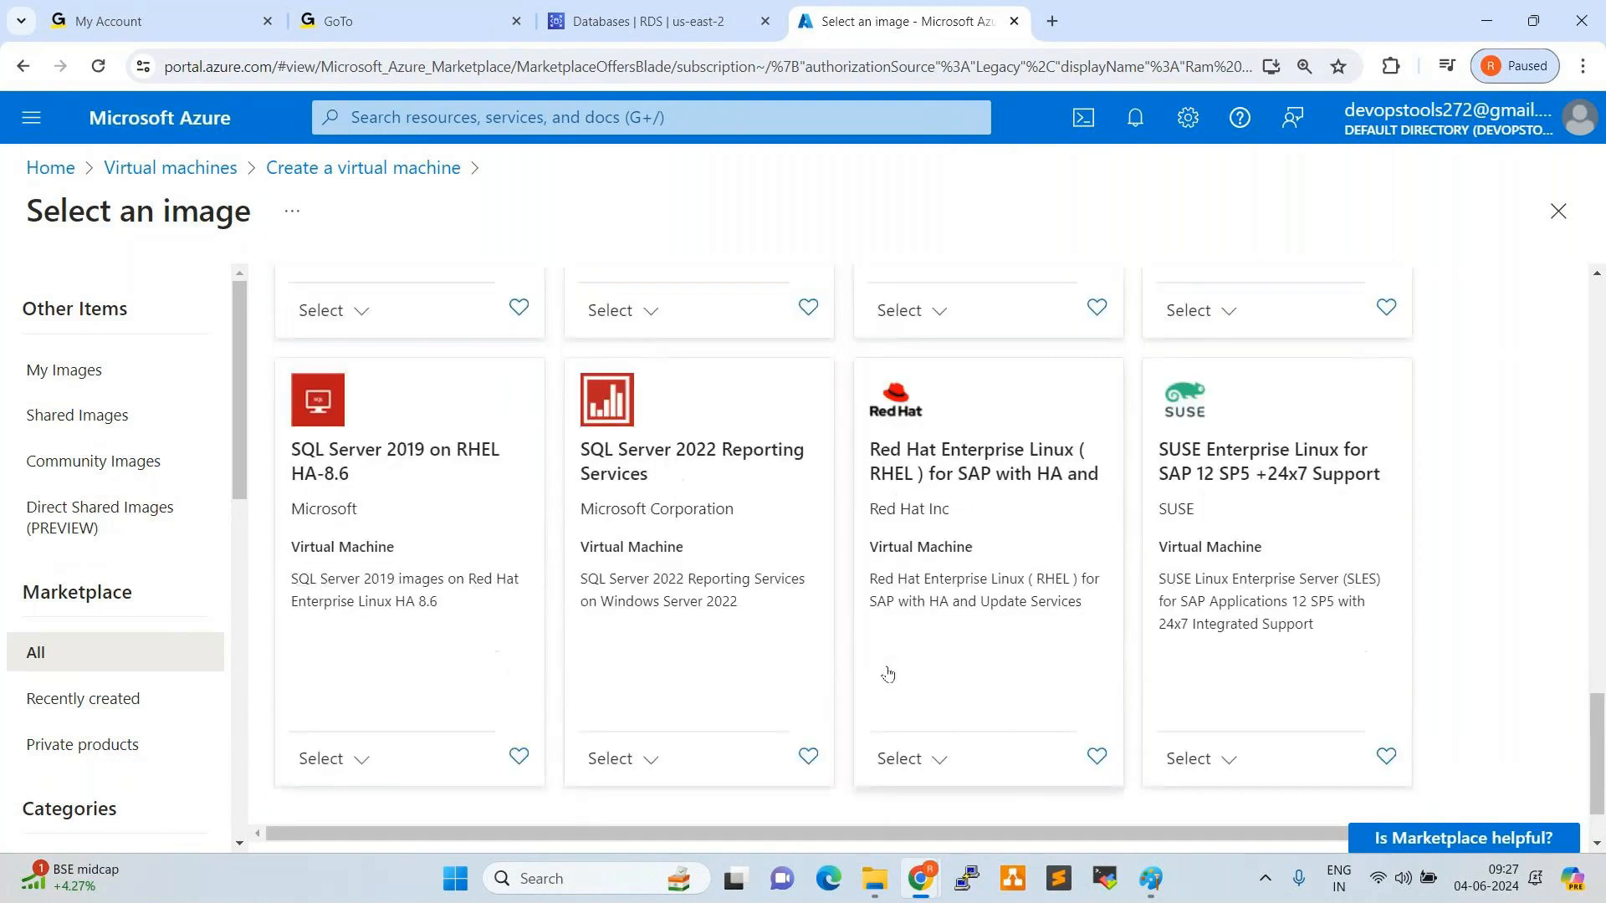
pyautogui.scroll(10, 888, 674)
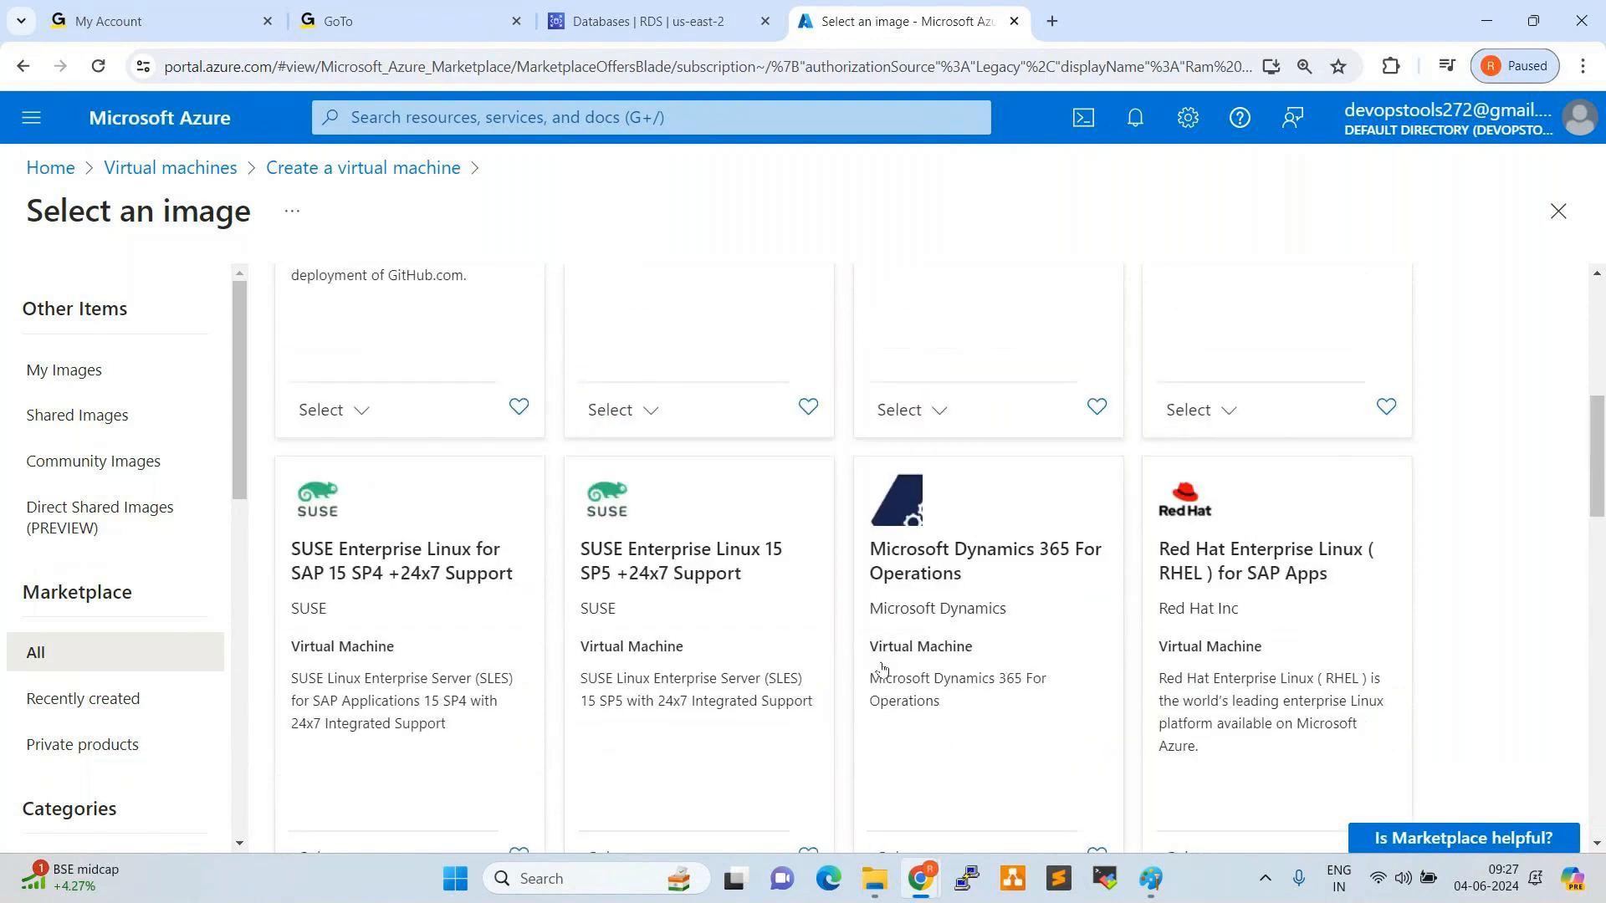
pyautogui.scroll(-10, 883, 669)
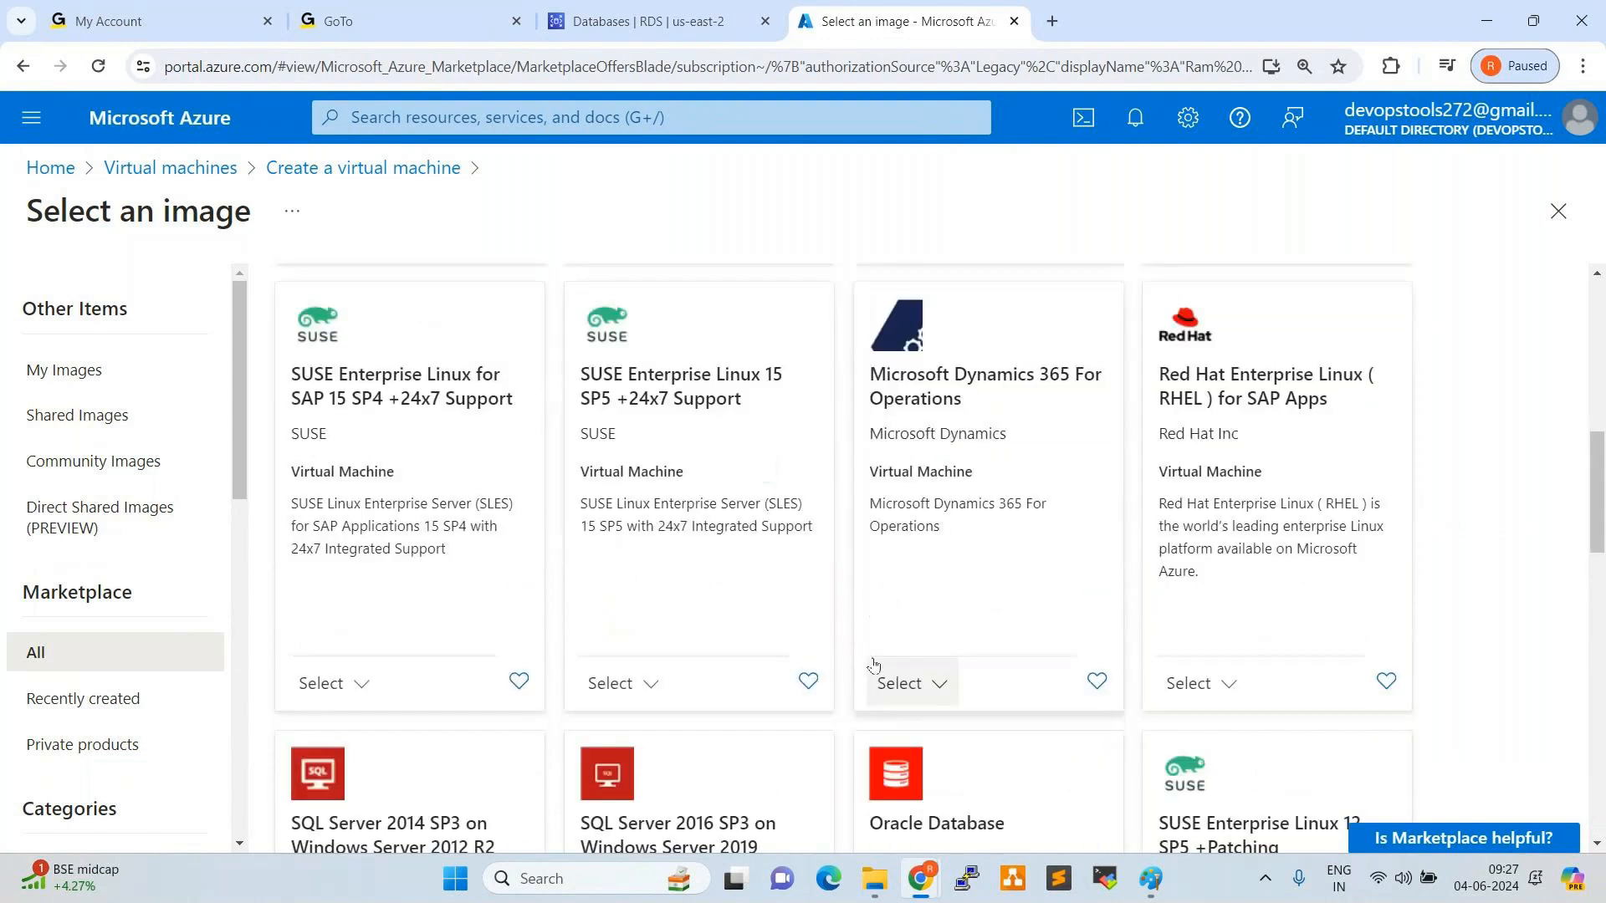
pyautogui.click(697, 808)
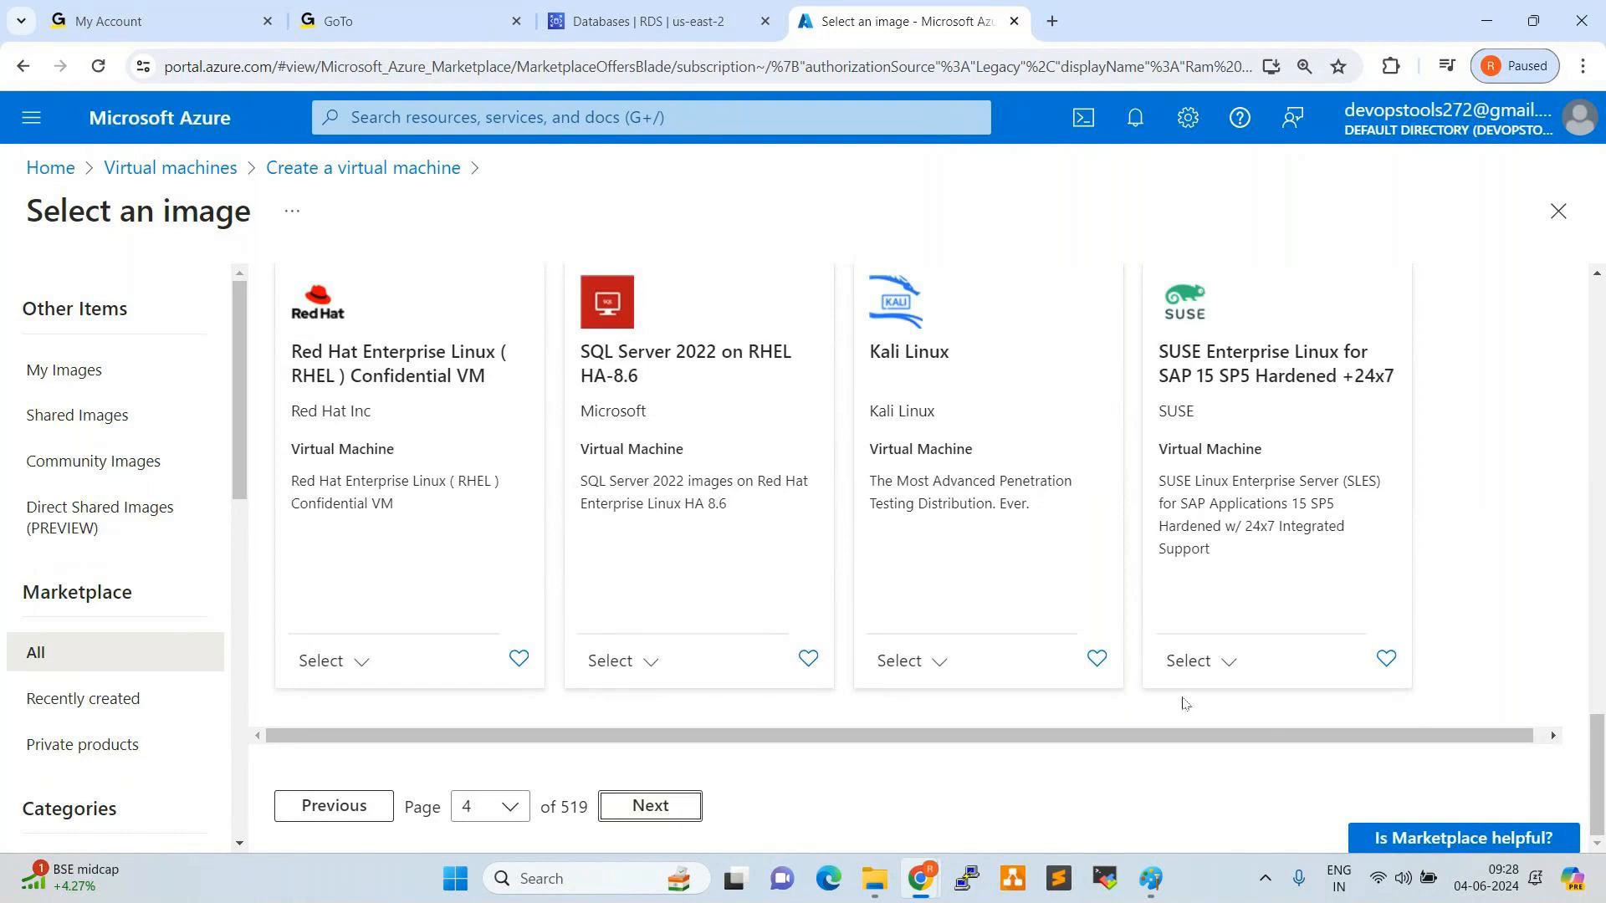
pyautogui.click(1558, 214)
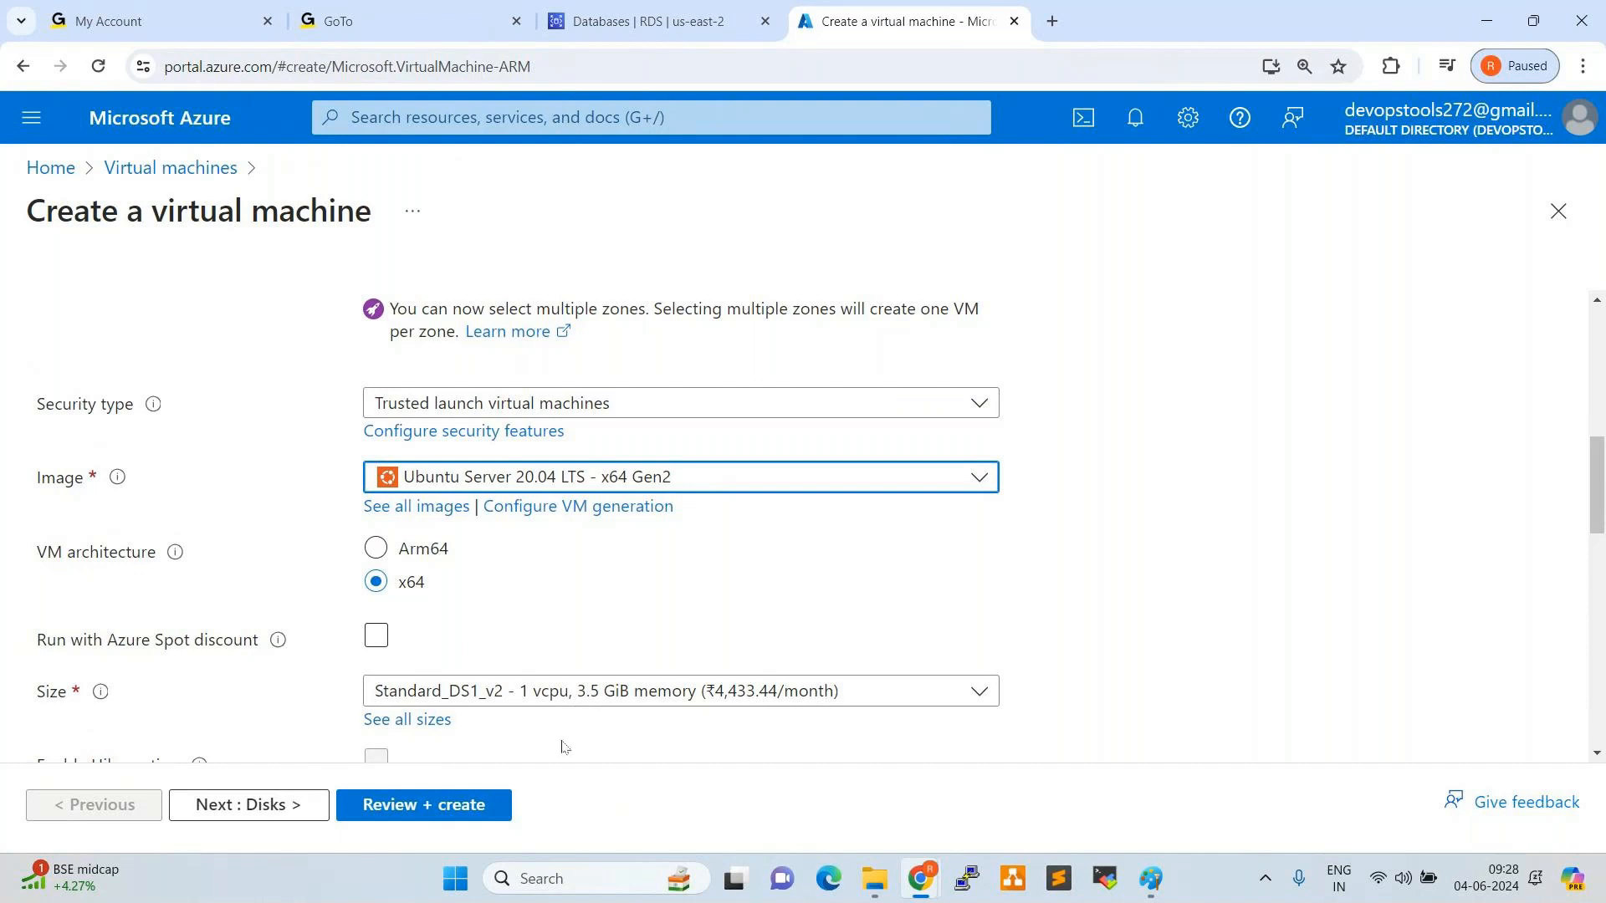
# Review the full list of VM sizes and confirm DS1_v2 as the virtual machine's size
pyautogui.click(435, 728)
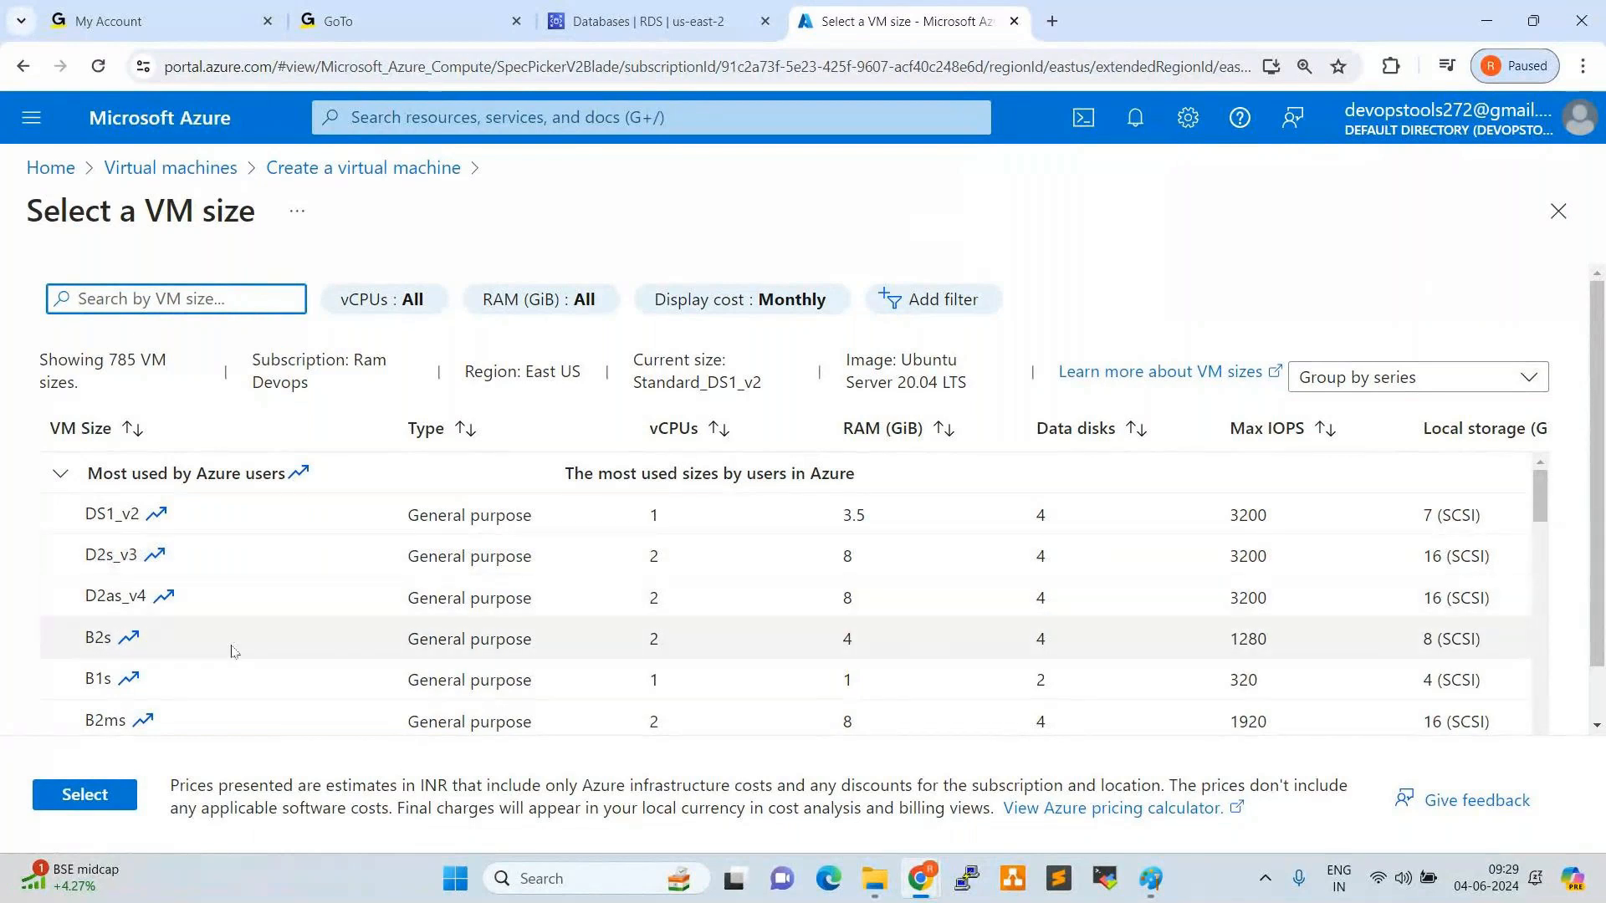
pyautogui.scroll(-5, 230, 649)
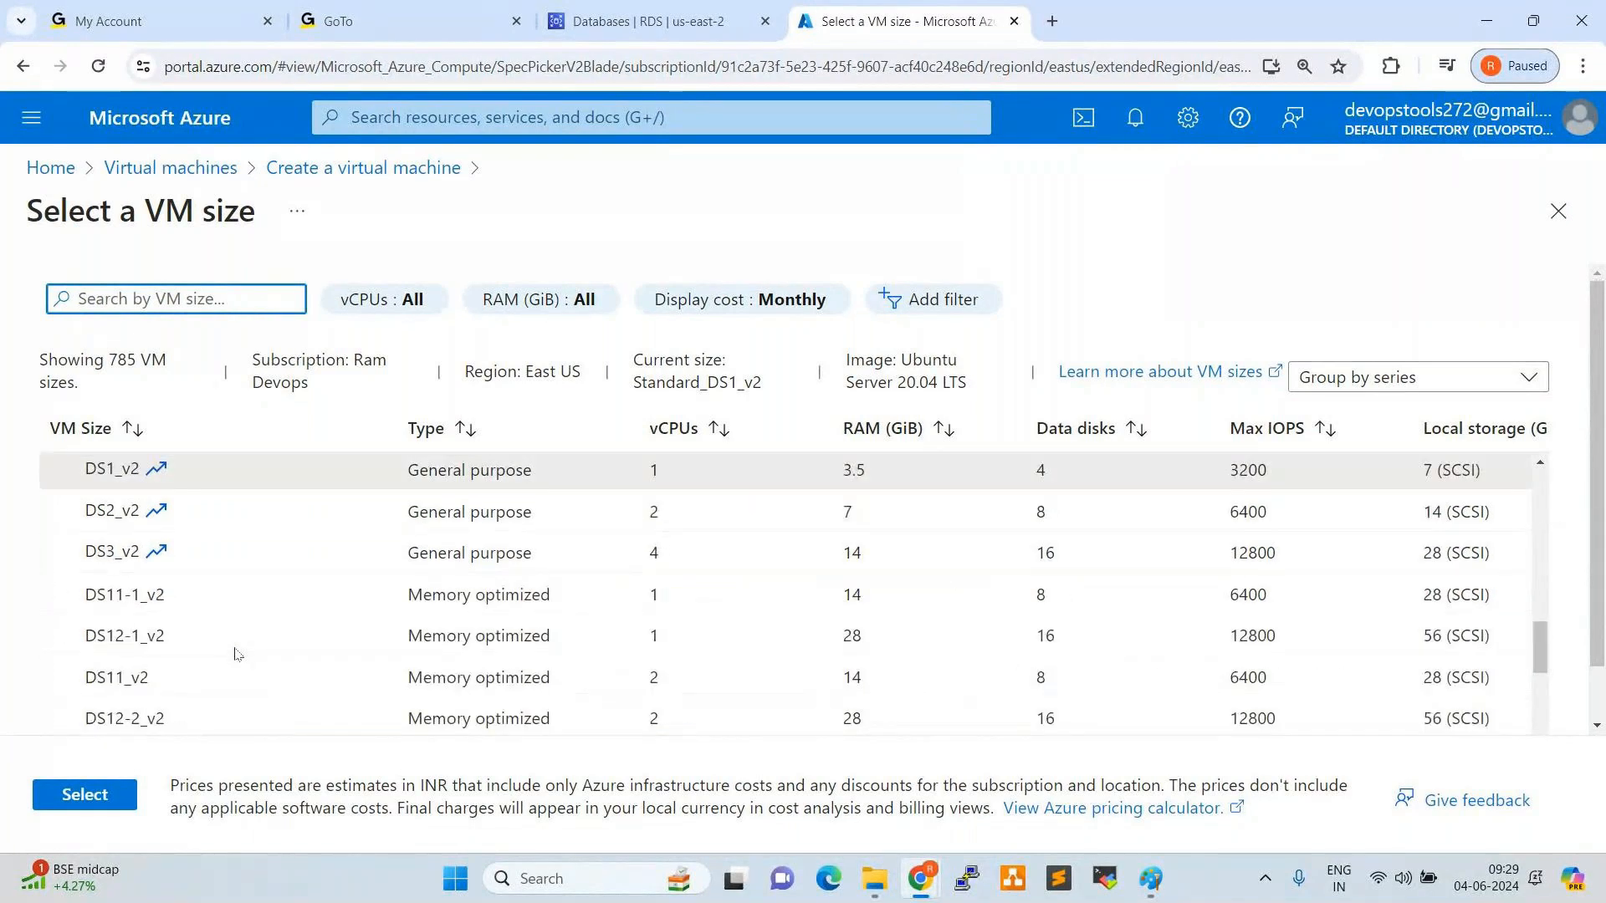
pyautogui.scroll(-4, 238, 654)
pyautogui.scroll(4, 239, 657)
pyautogui.scroll(3, 237, 657)
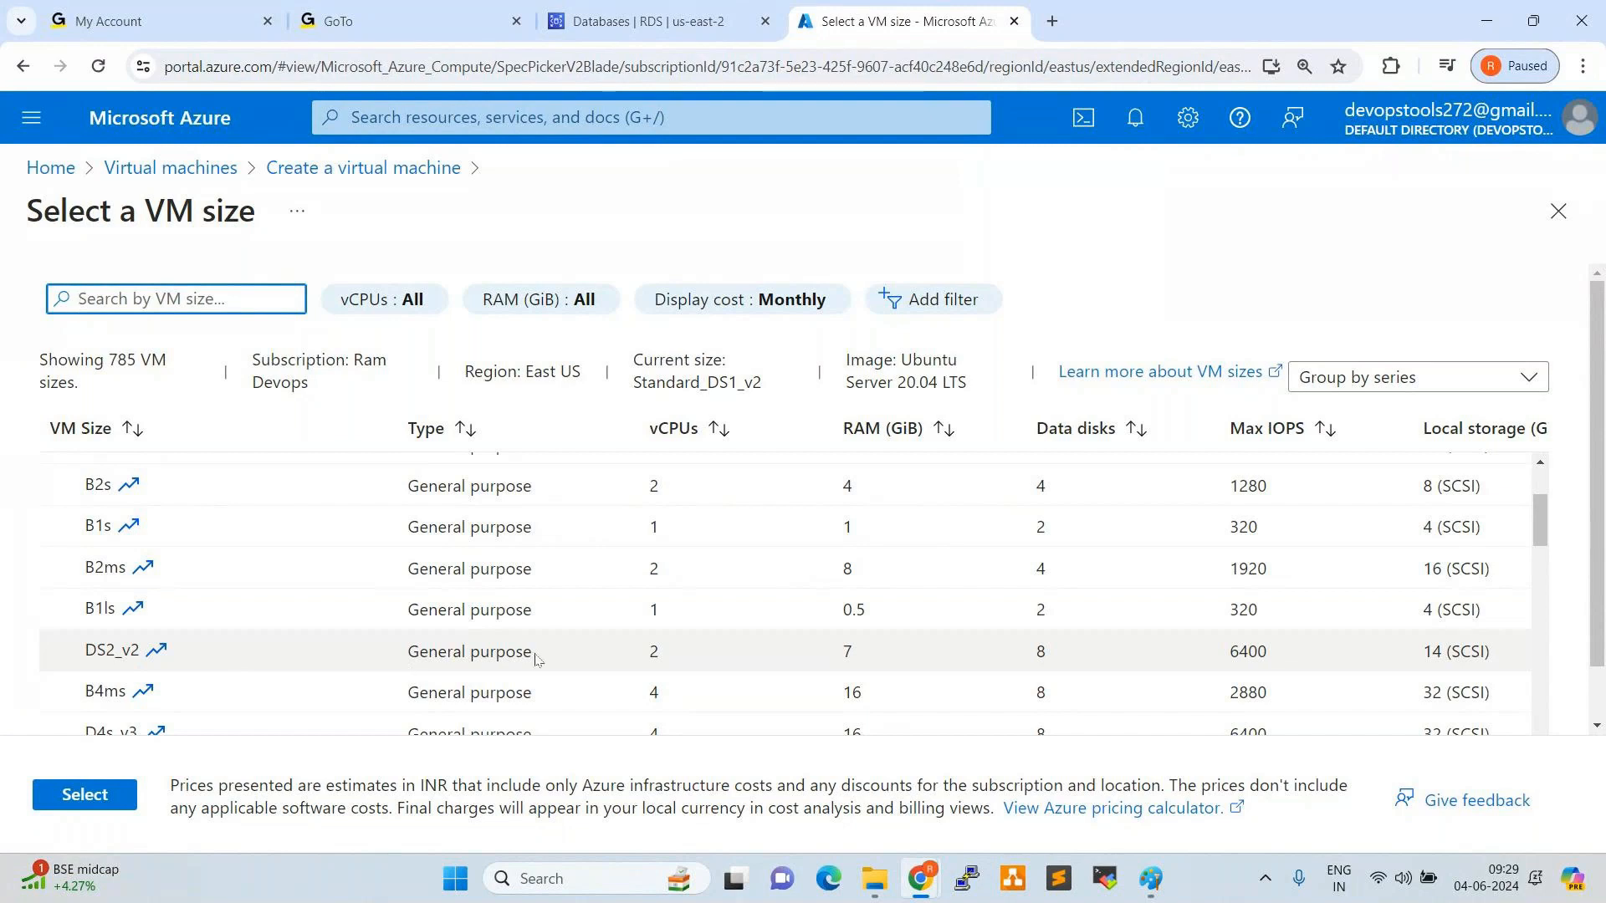
pyautogui.scroll(2, 535, 660)
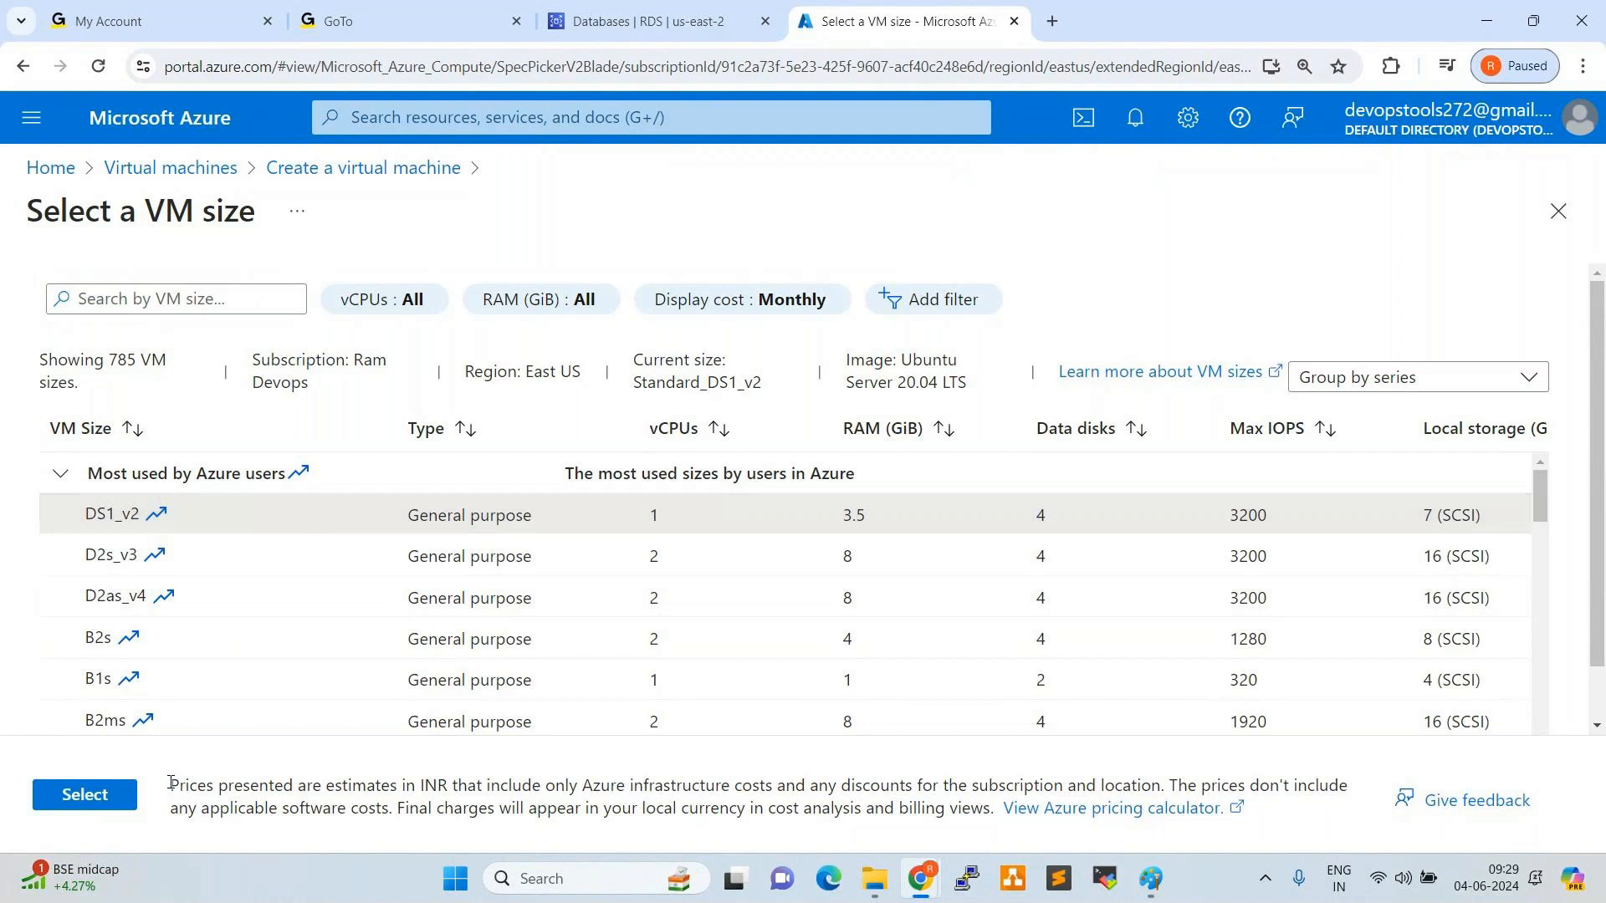
pyautogui.click(121, 799)
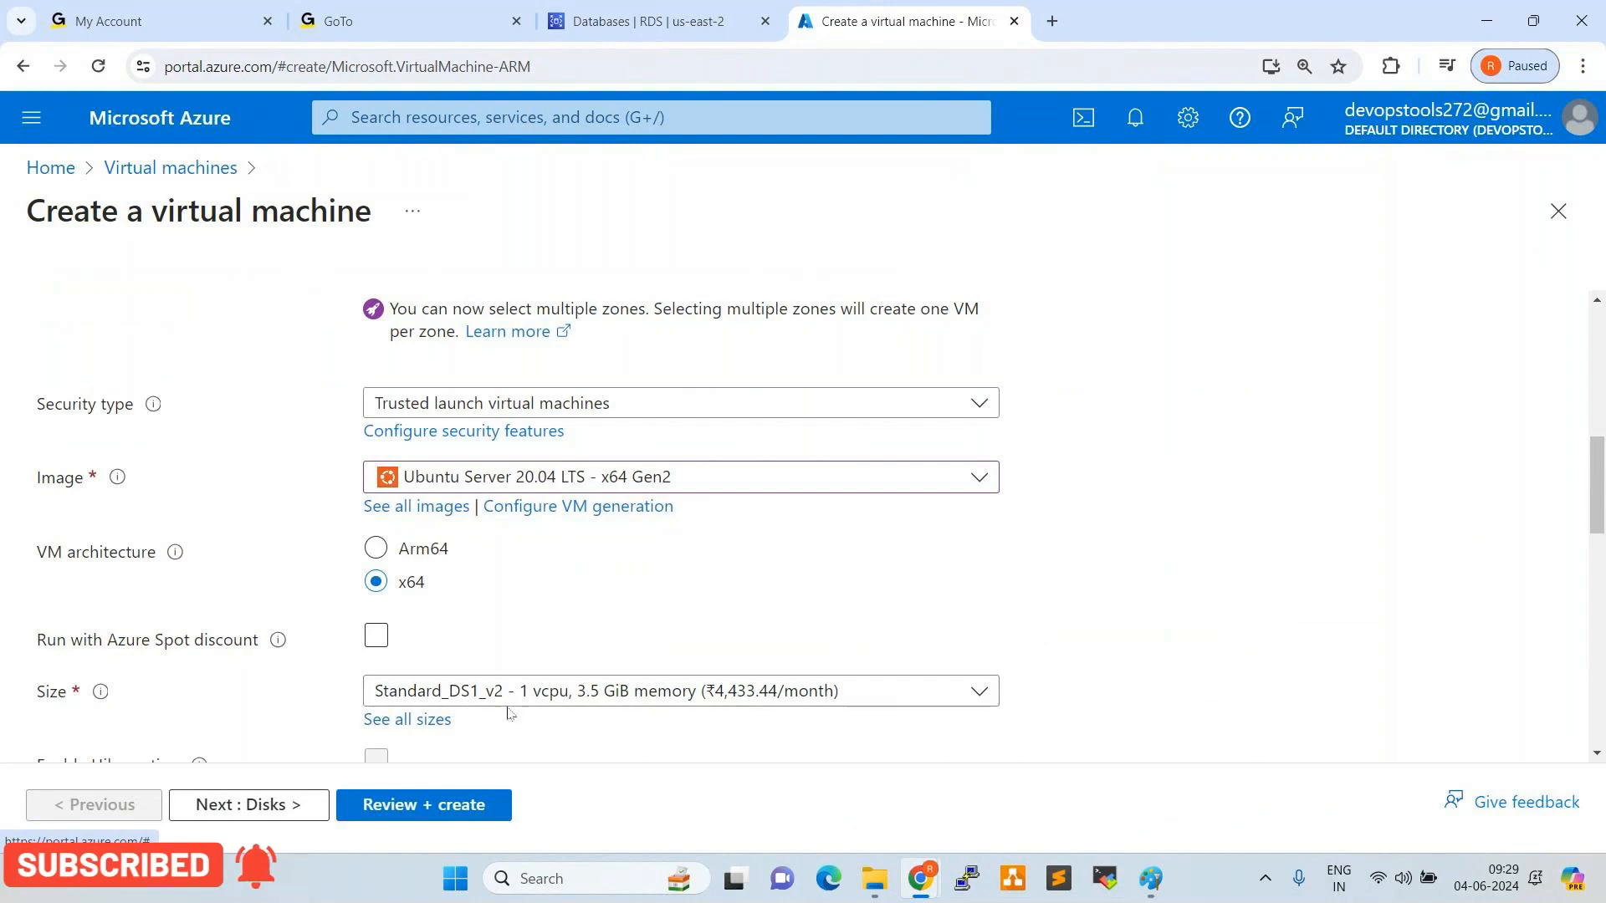
# Set the administrator account's authentication type to Password
pyautogui.scroll(-2, 511, 712)
pyautogui.scroll(-1, 510, 712)
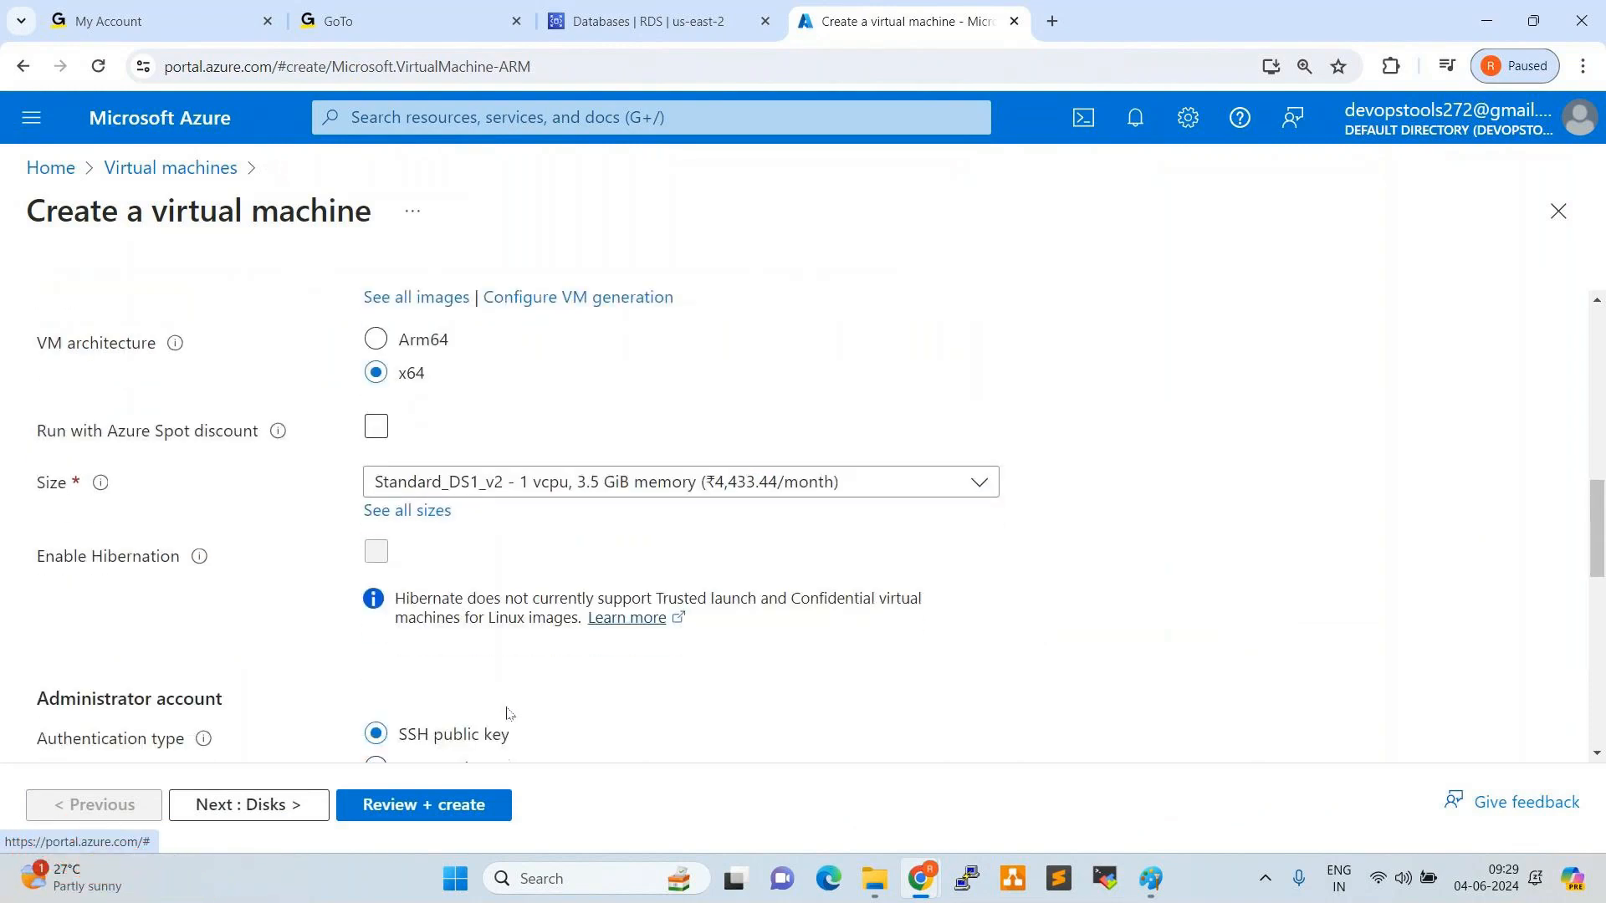
pyautogui.scroll(-2, 508, 712)
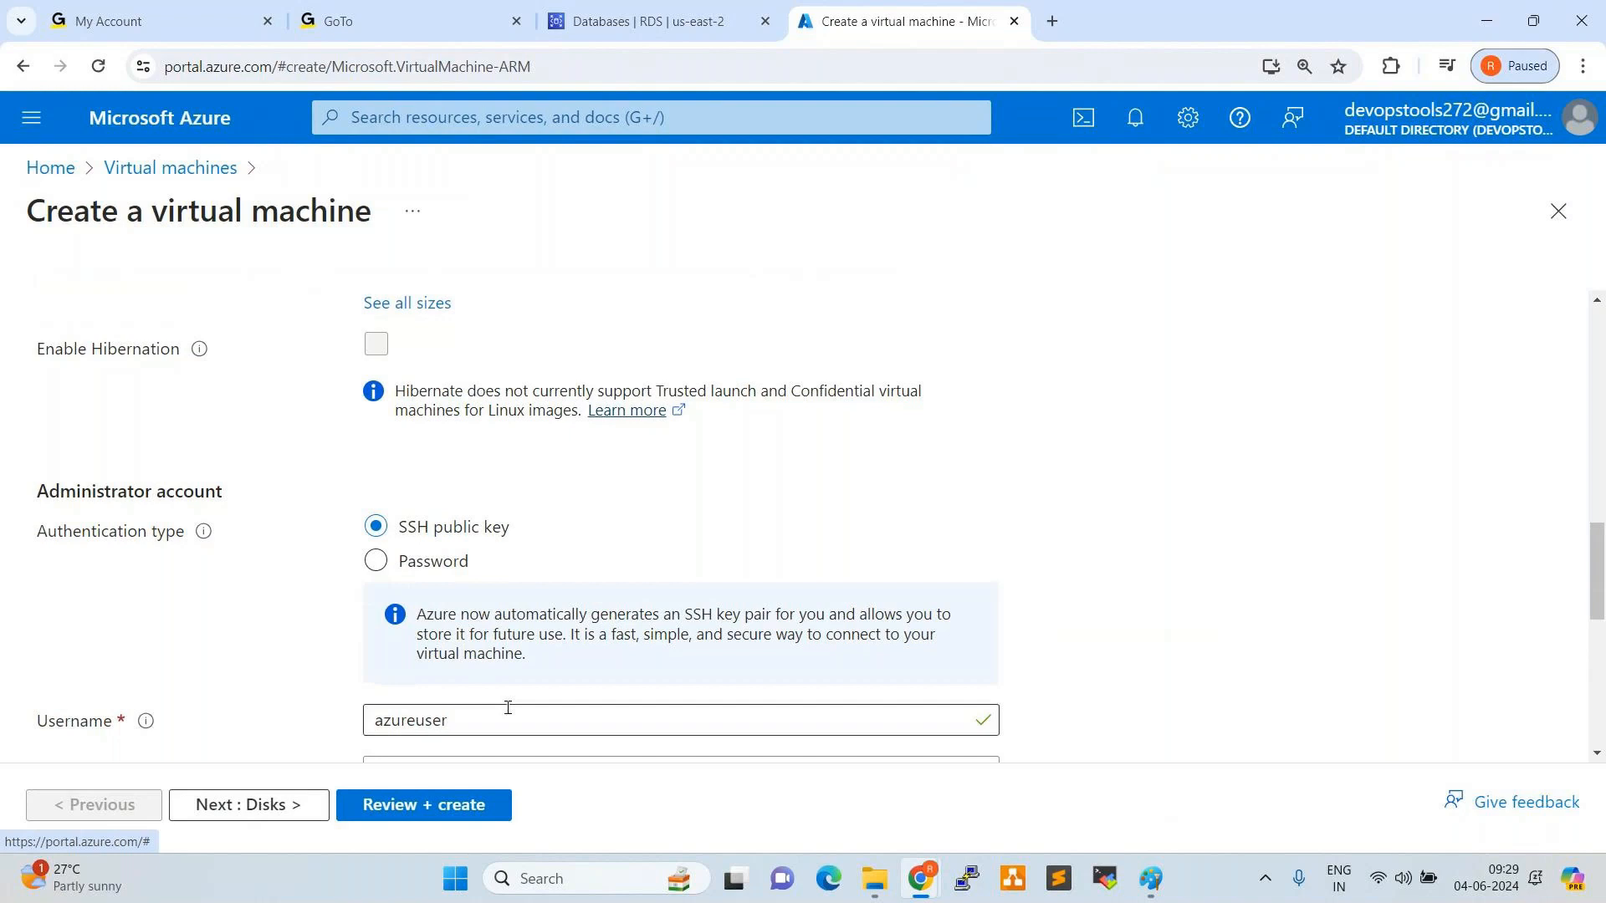
pyautogui.scroll(1, 508, 707)
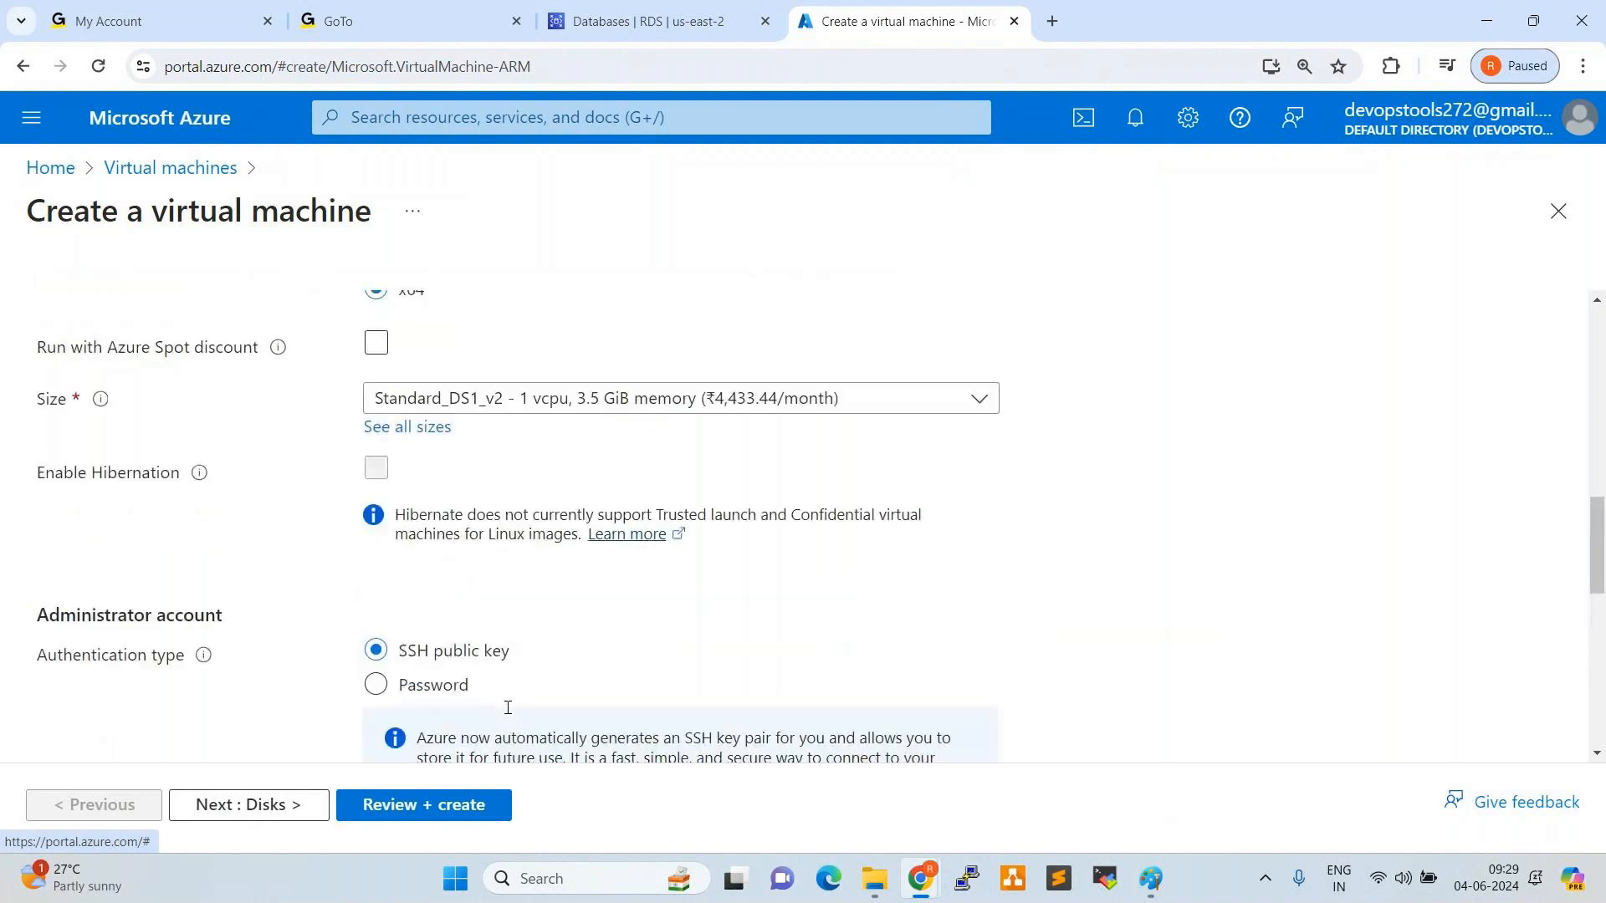
pyautogui.scroll(1, 507, 707)
pyautogui.scroll(-2, 197, 649)
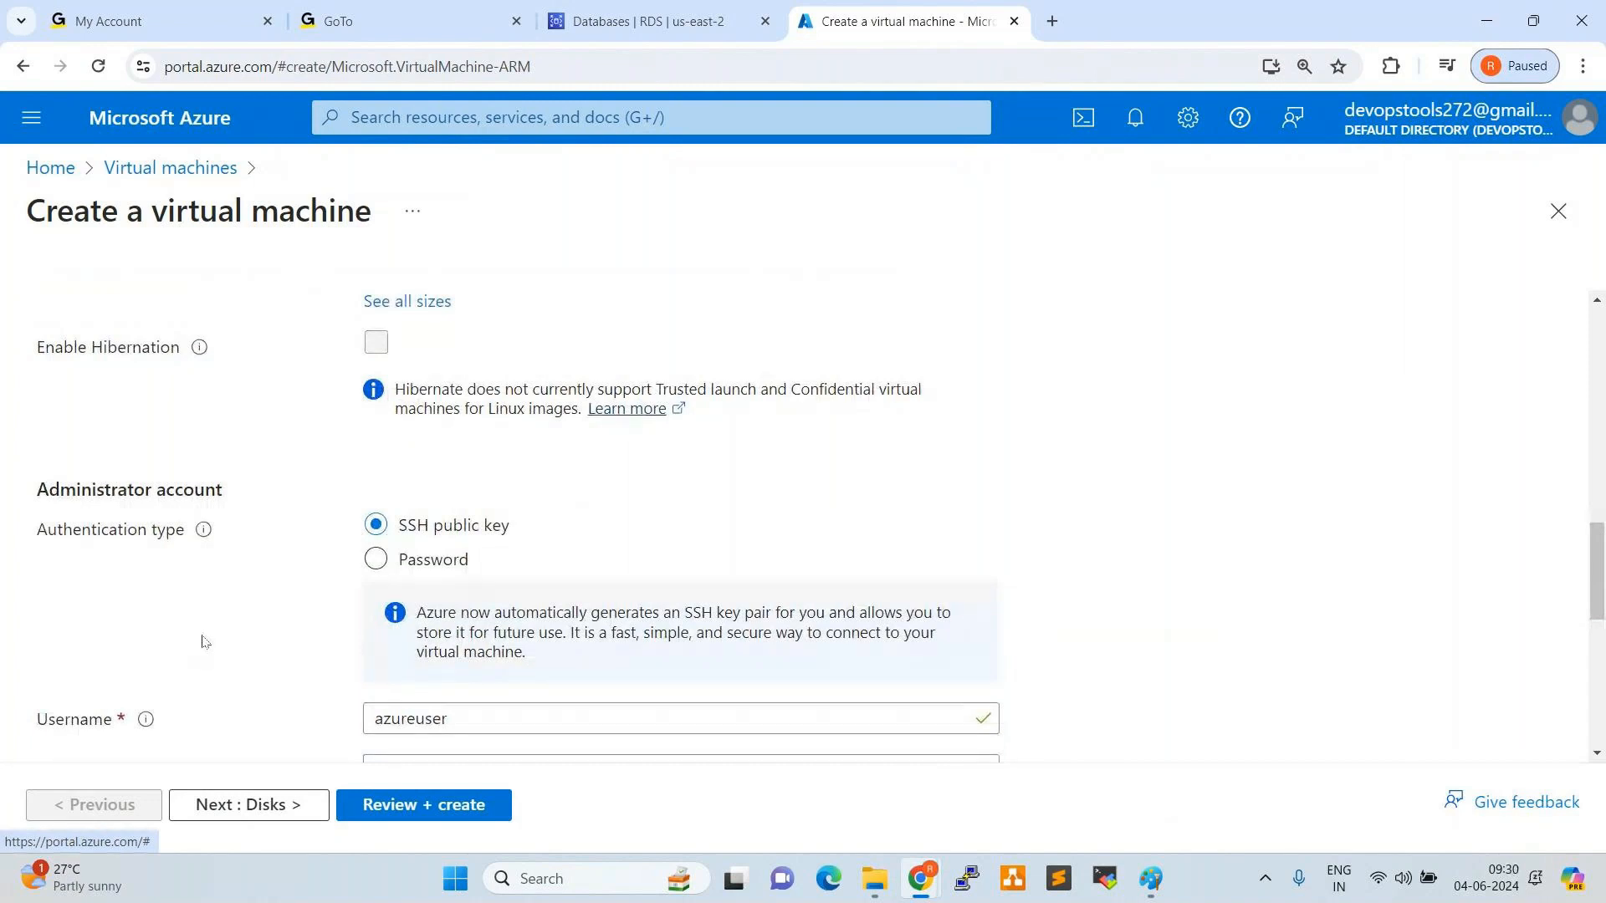
pyautogui.click(421, 572)
pyautogui.click(376, 561)
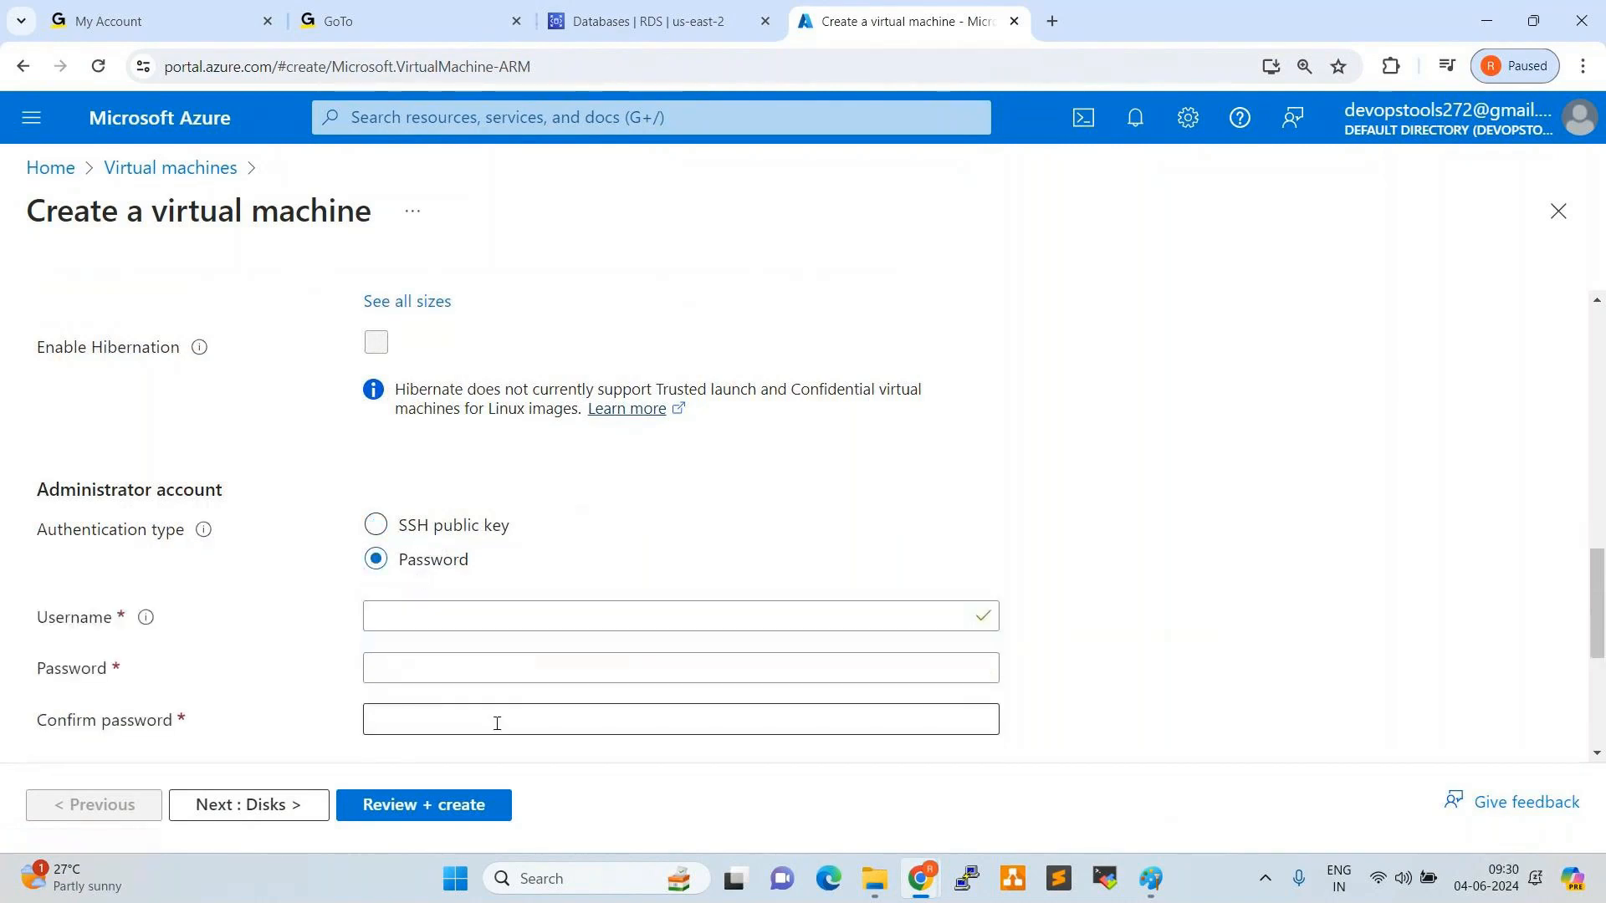
# Enter azureuser1 as the administrator account's username
pyautogui.click(397, 614)
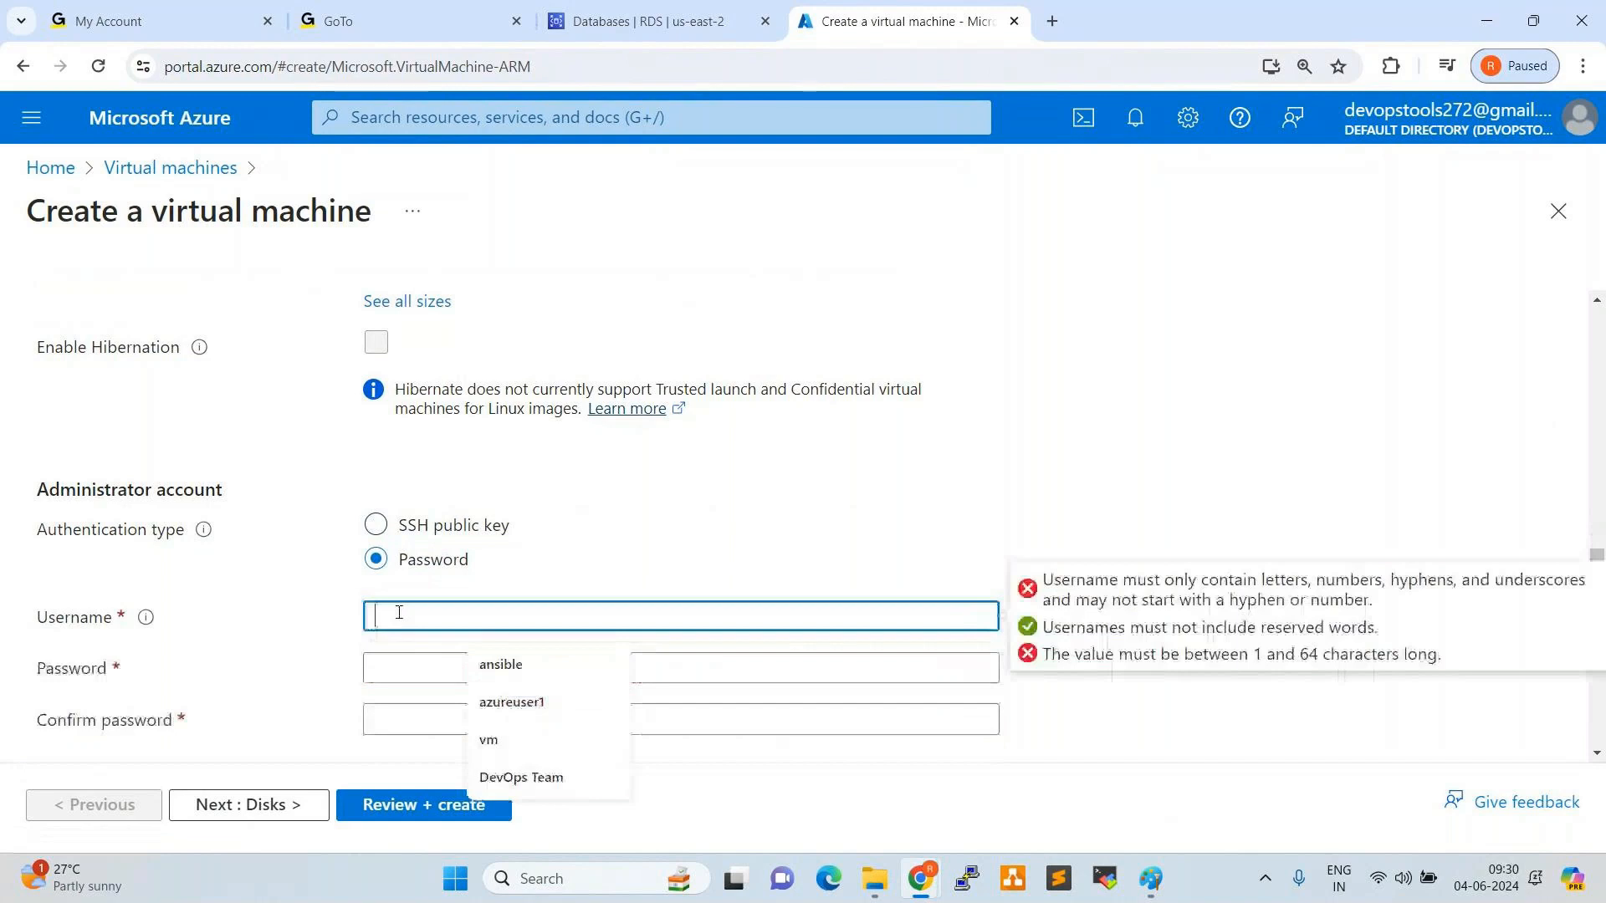
pyautogui.write('azure')
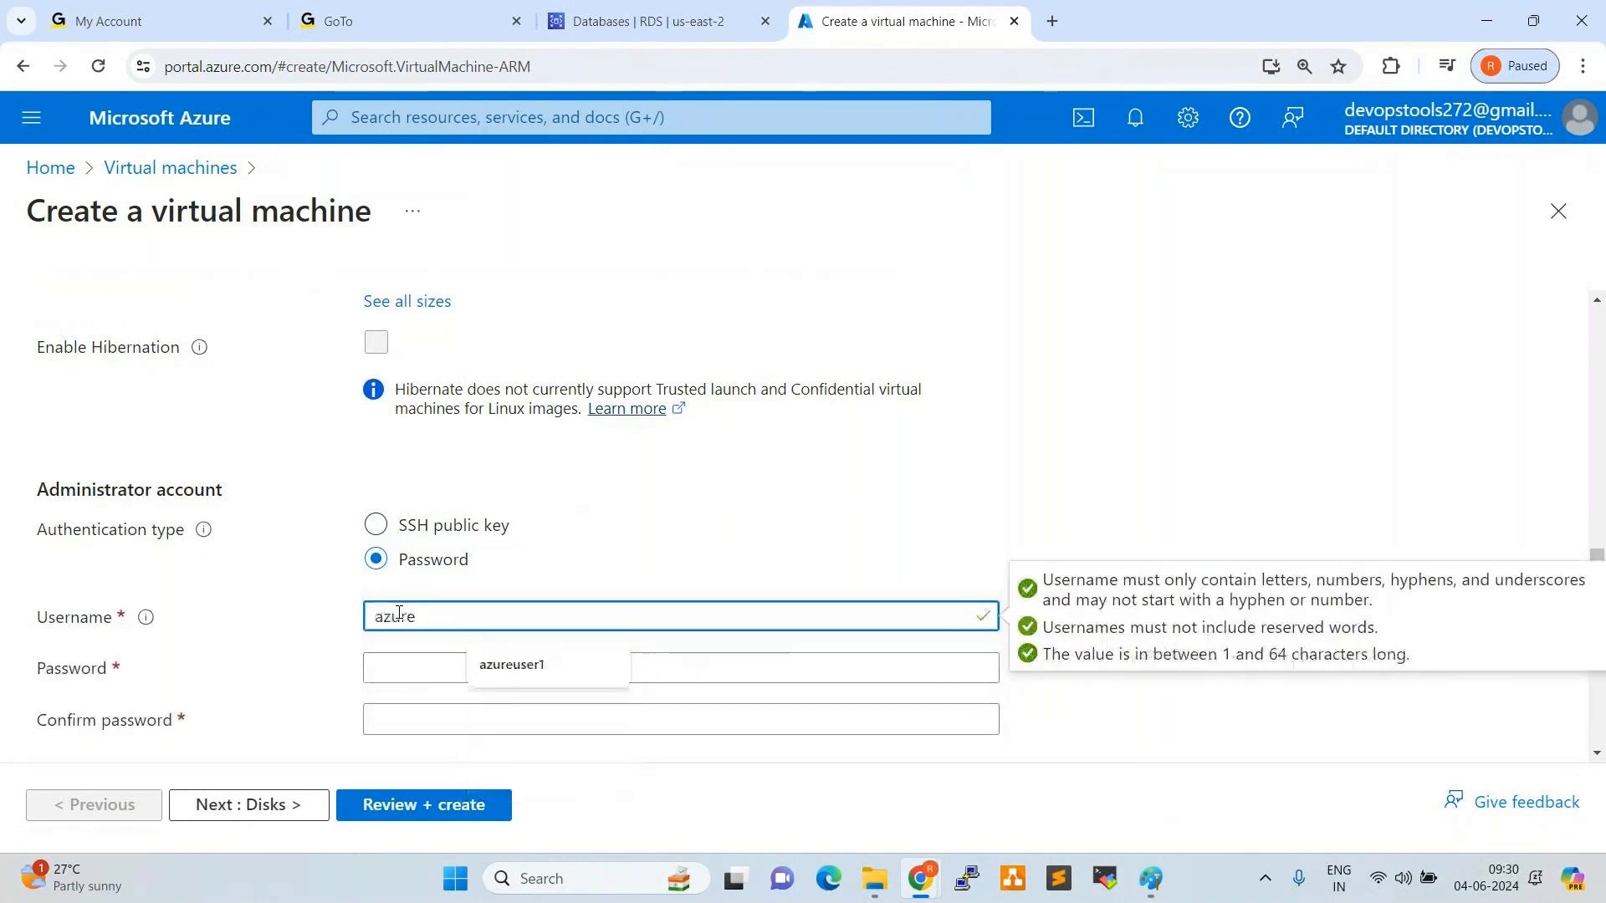
pyautogui.press('Down')
pyautogui.press('Return')
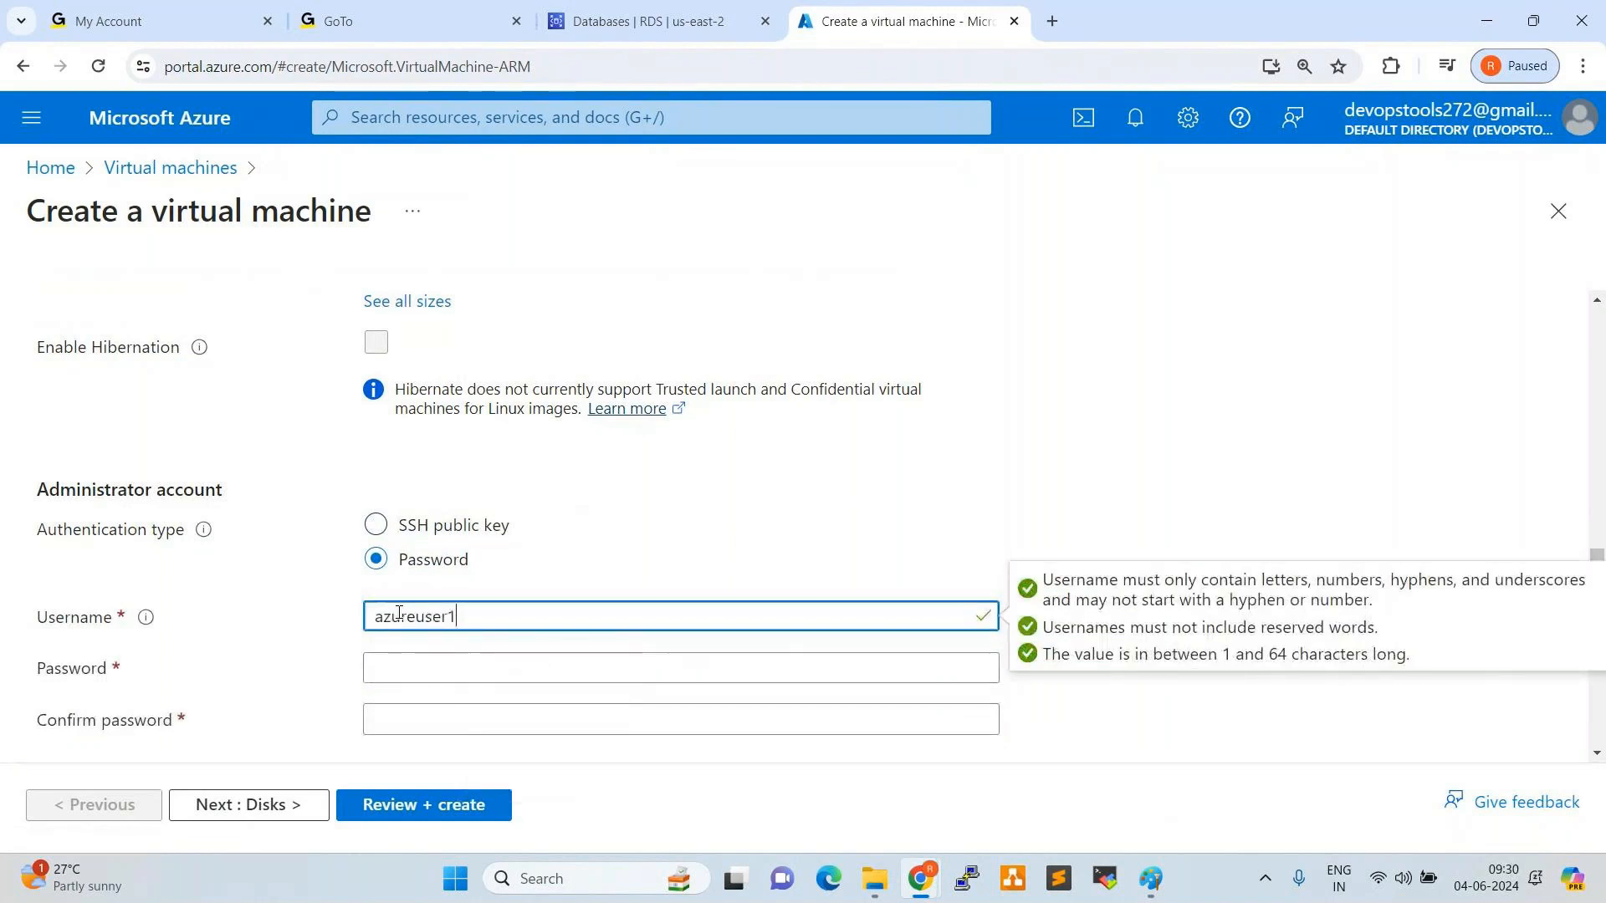
# Enter the administrator account's password and repeat it in the confirmation field
pyautogui.click(396, 661)
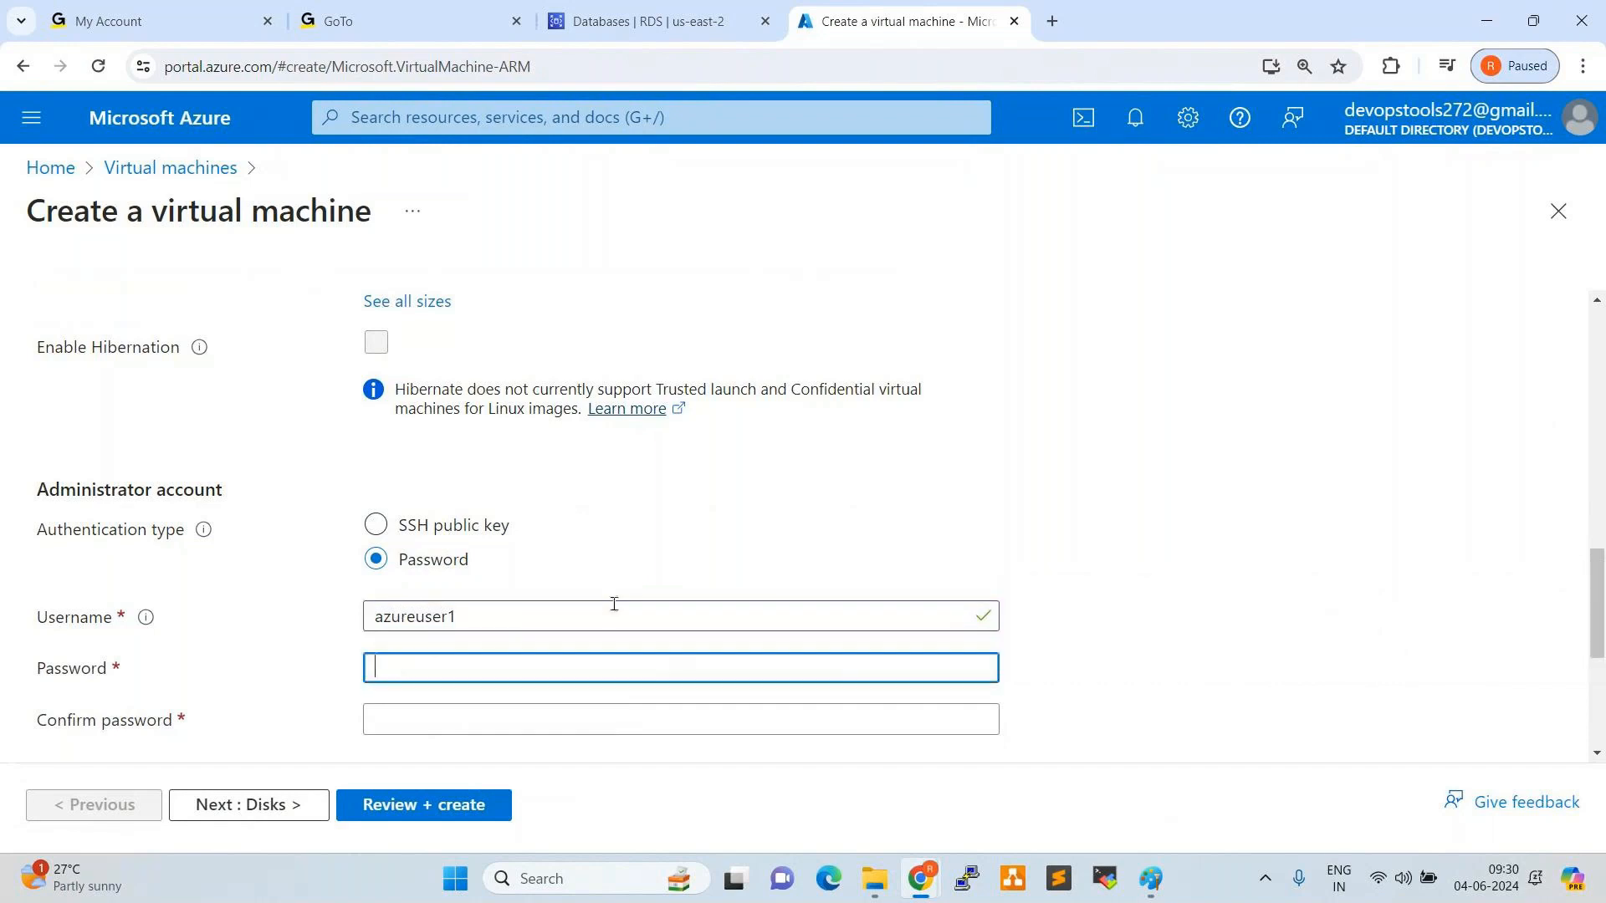
pyautogui.click(867, 513)
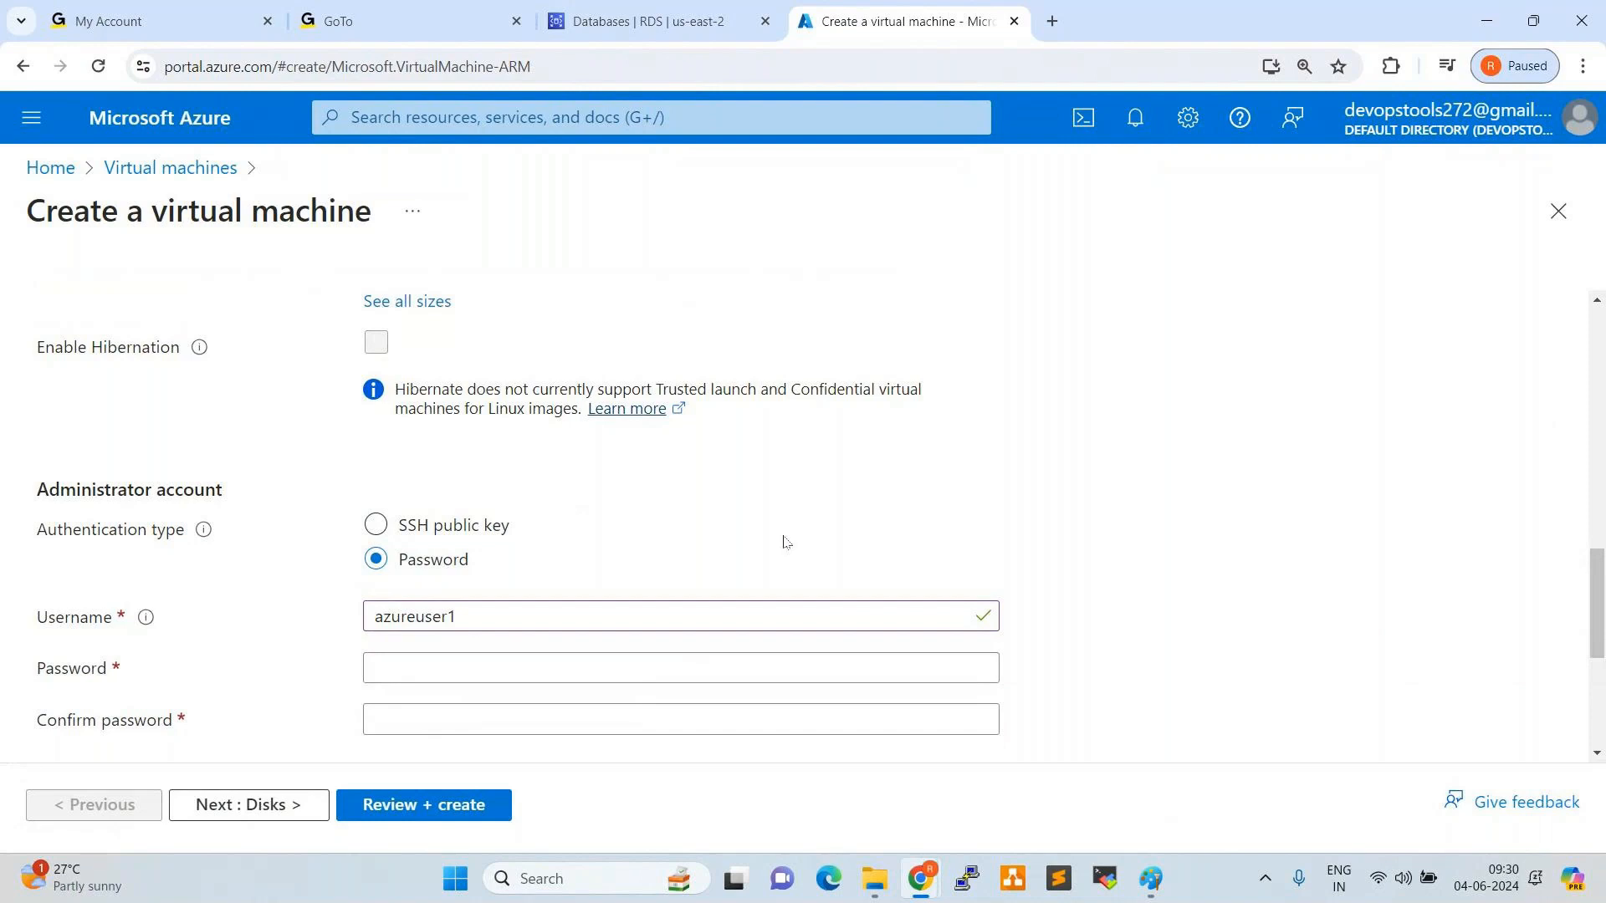
pyautogui.click(484, 663)
pyautogui.write('••')
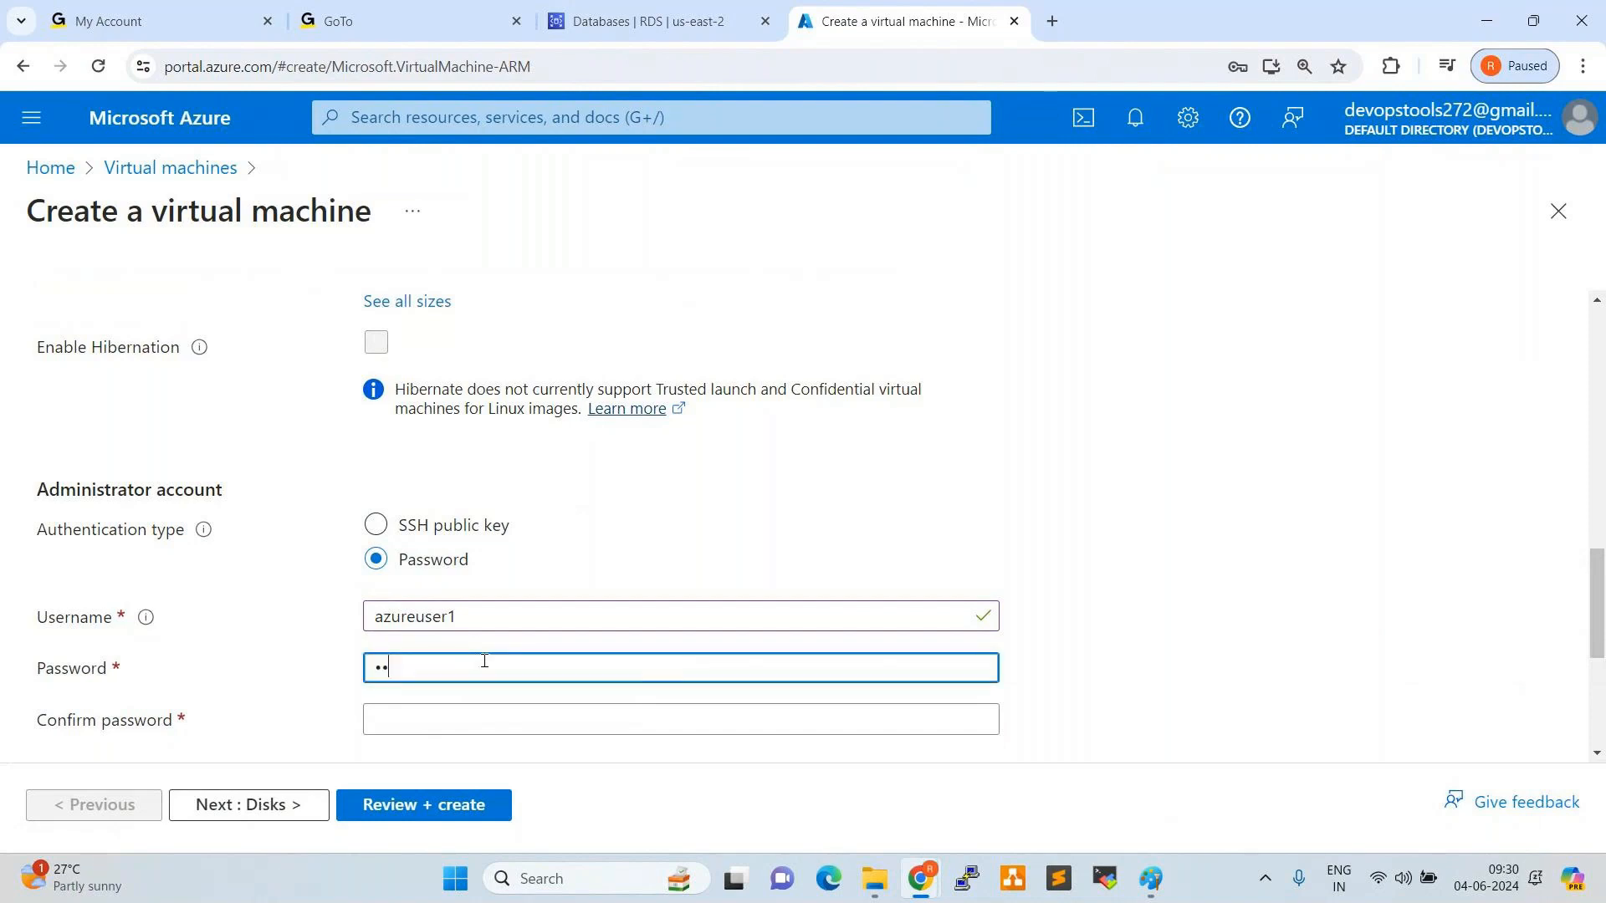
pyautogui.write('•')
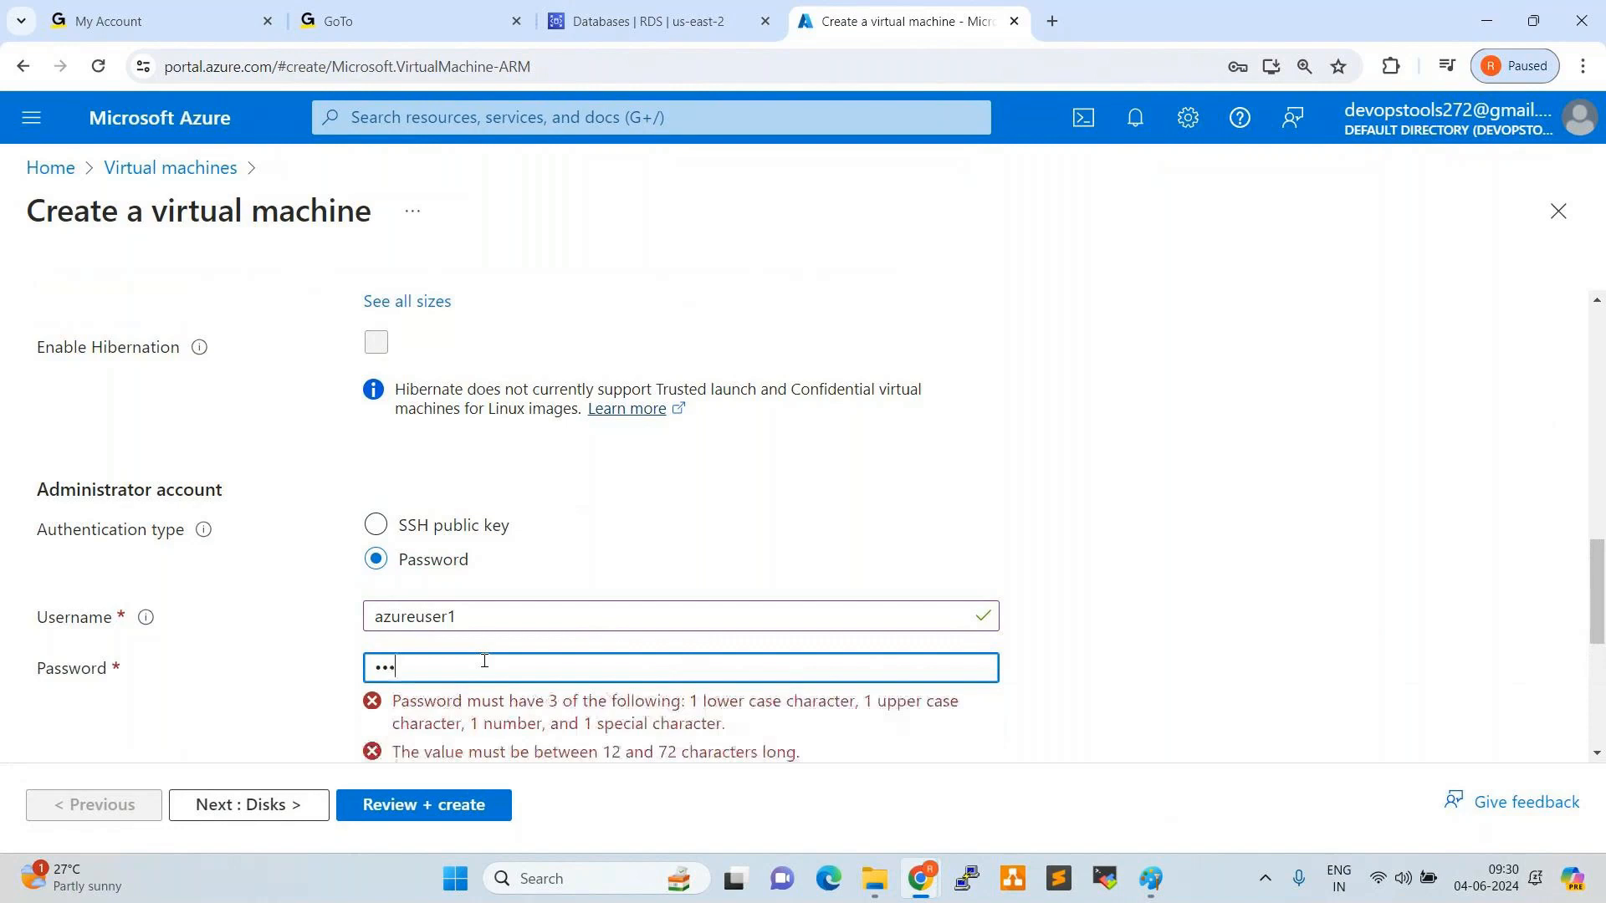
pyautogui.press('BackSpace')
pyautogui.press('BackSpace')
pyautogui.press('BackSpace')
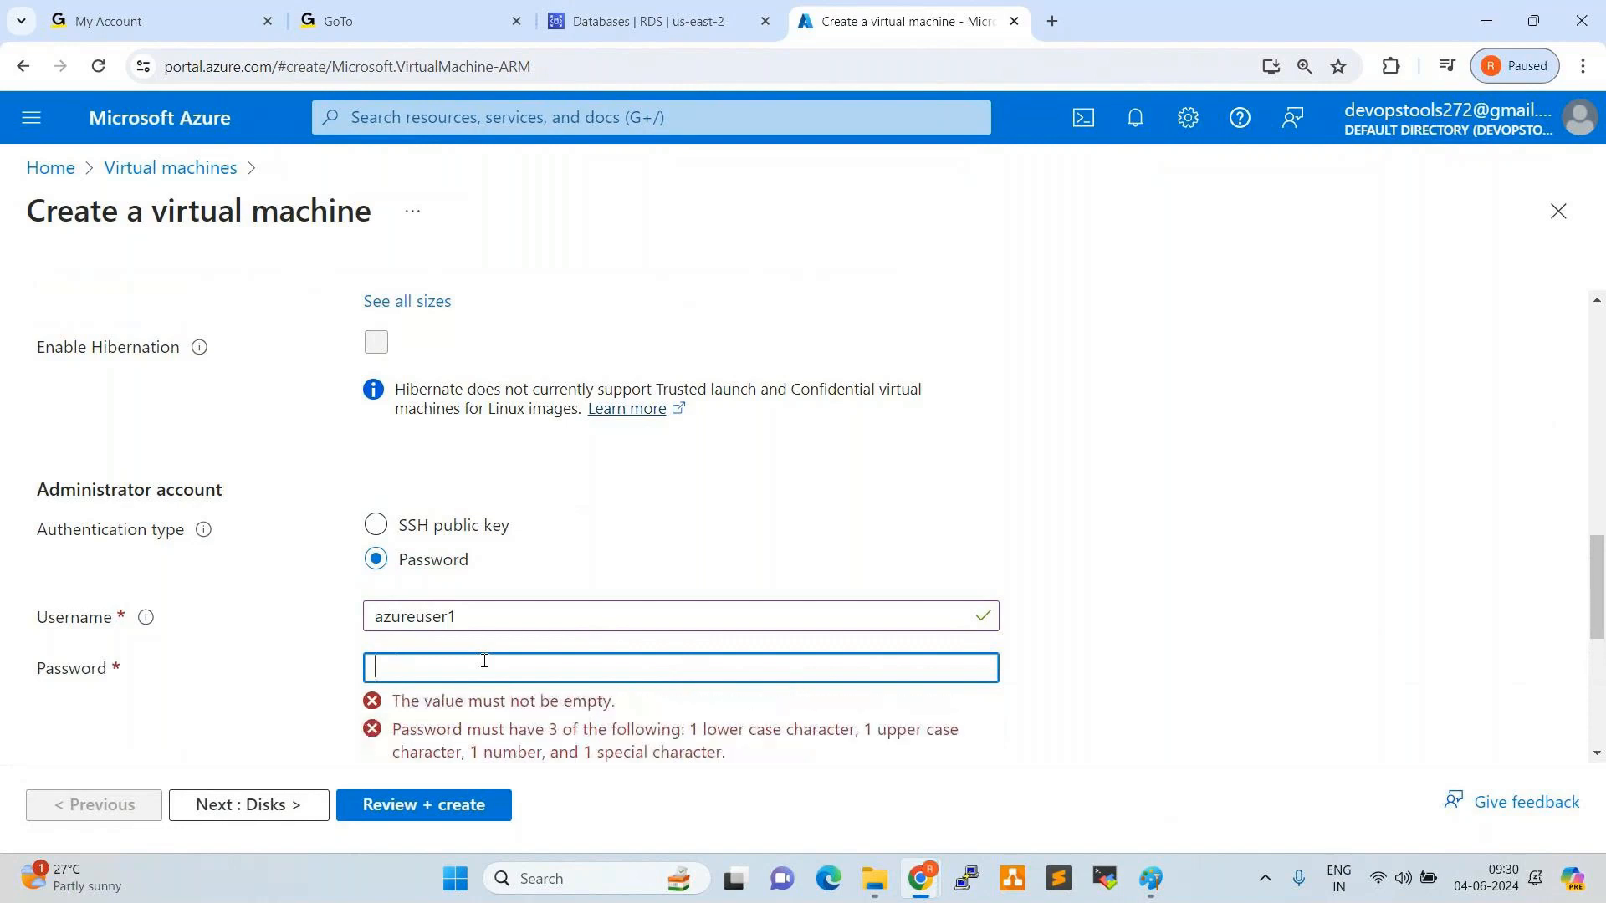
pyautogui.write('•••••••••••••')
pyautogui.press('Tab')
pyautogui.write('••••••••')
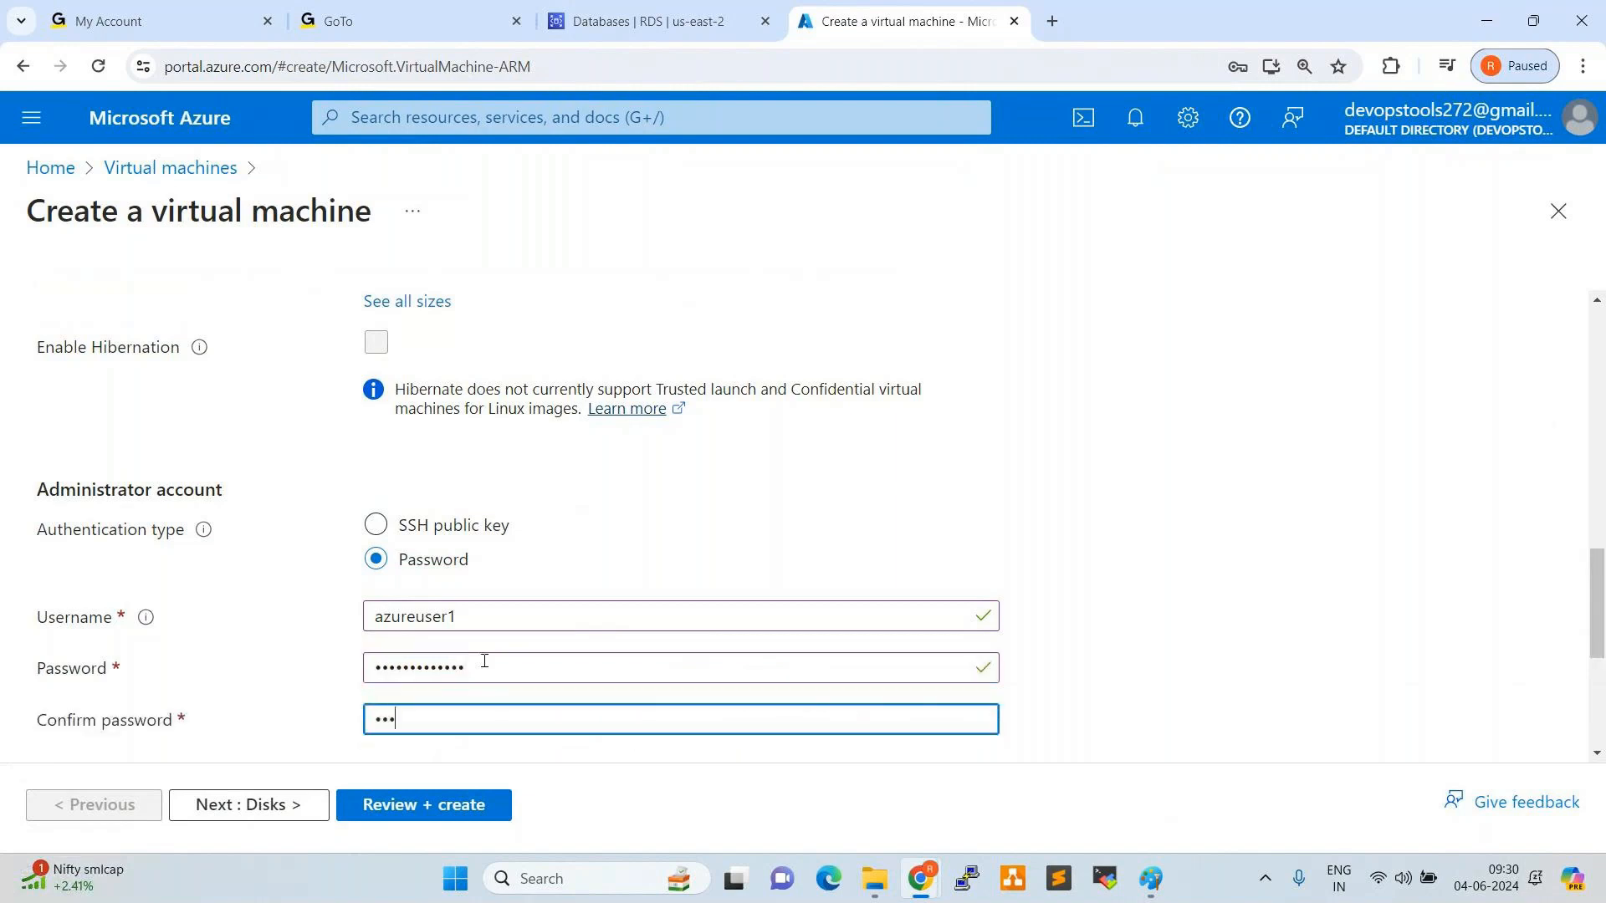
pyautogui.write('•••••')
# Set the public inbound ports to Allow selected ports and choose SSH (22) as the inbound port
pyautogui.scroll(-1, 571, 665)
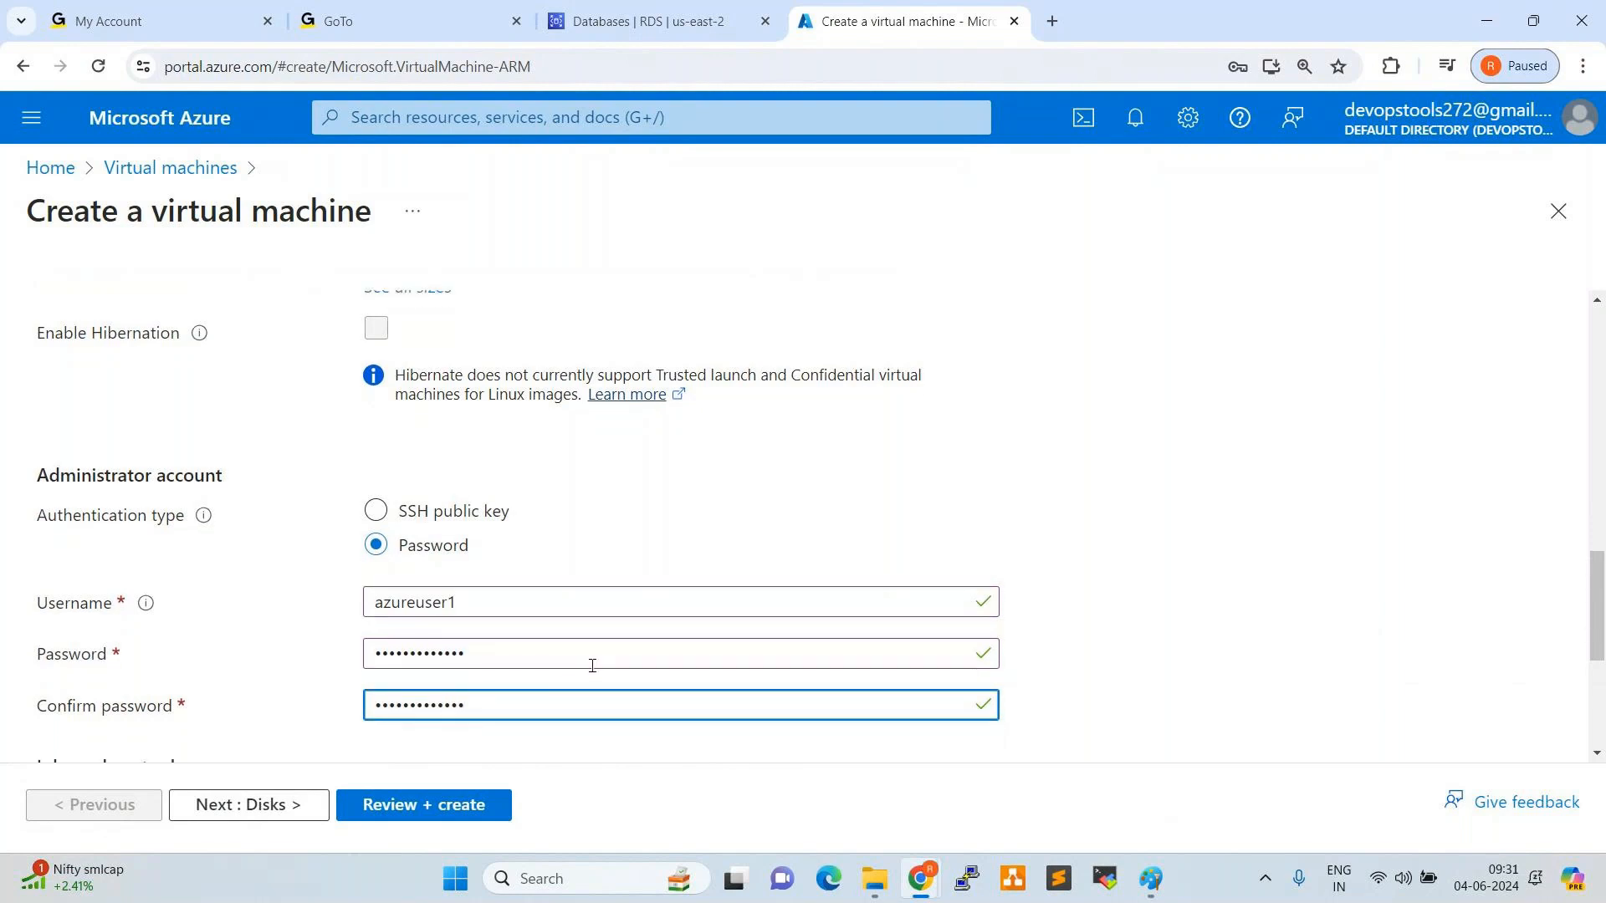
pyautogui.scroll(-3, 592, 666)
pyautogui.scroll(-1, 592, 670)
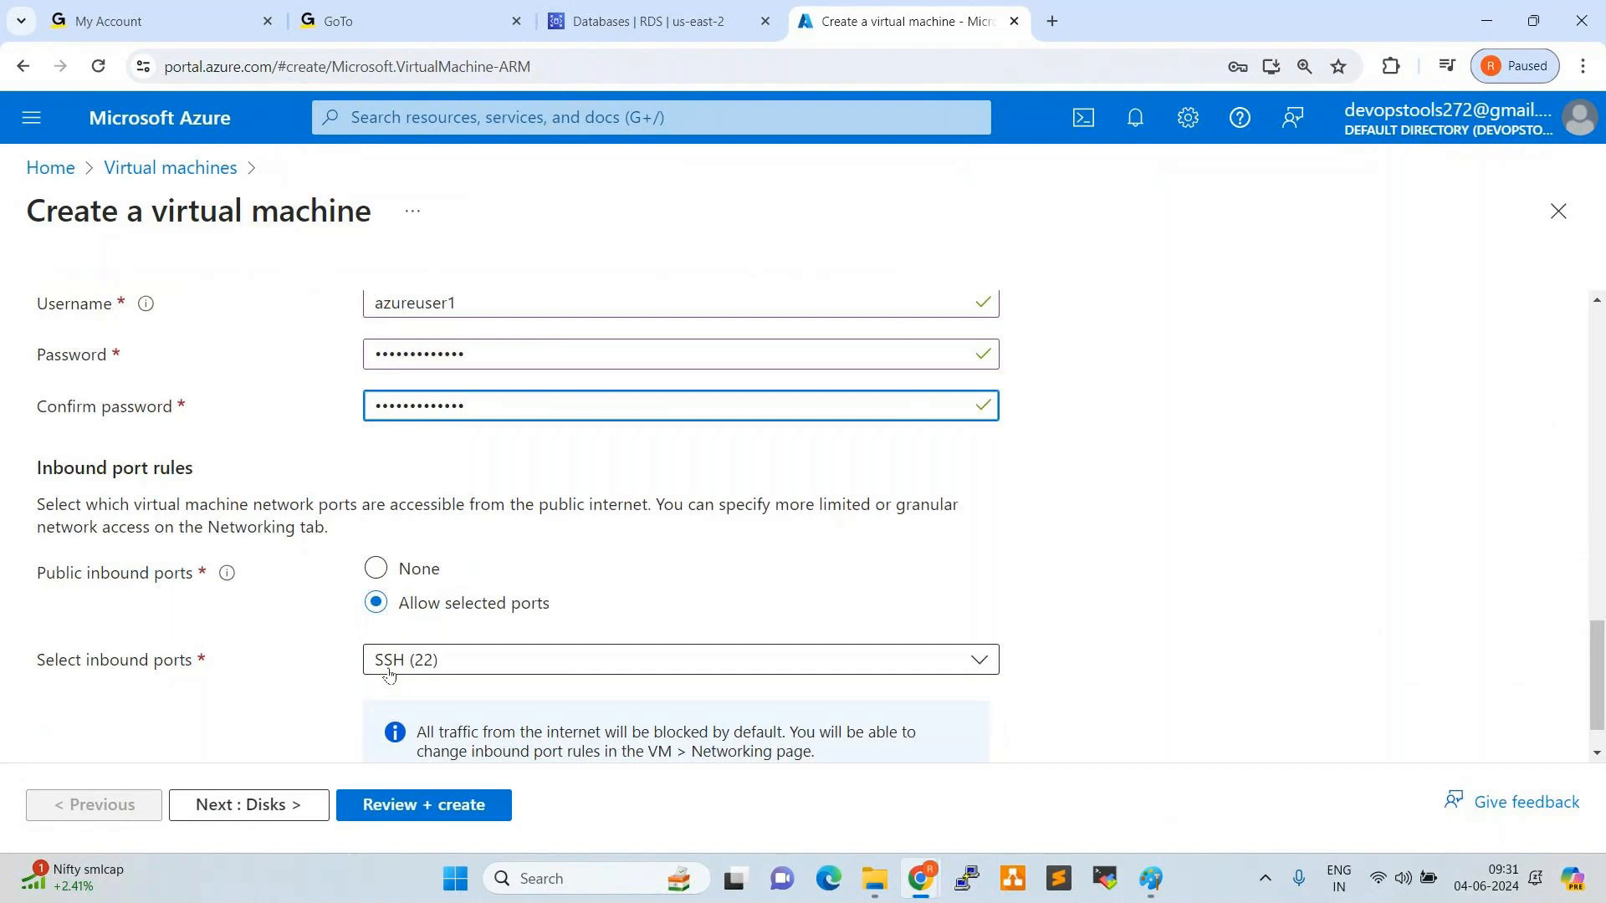
pyautogui.click(376, 568)
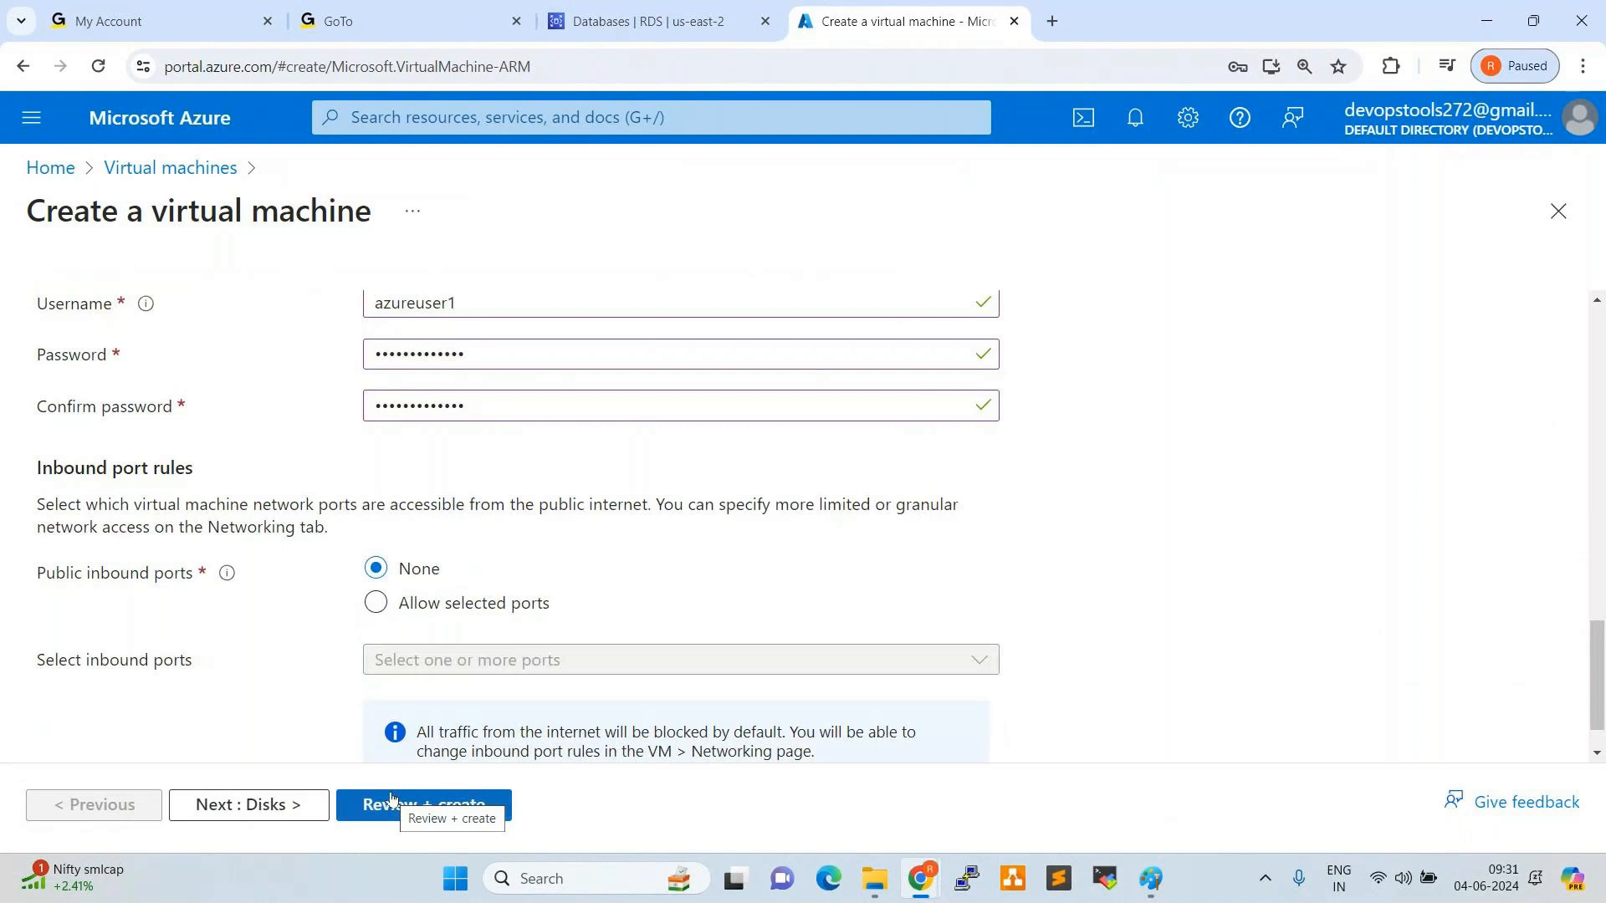
pyautogui.click(375, 603)
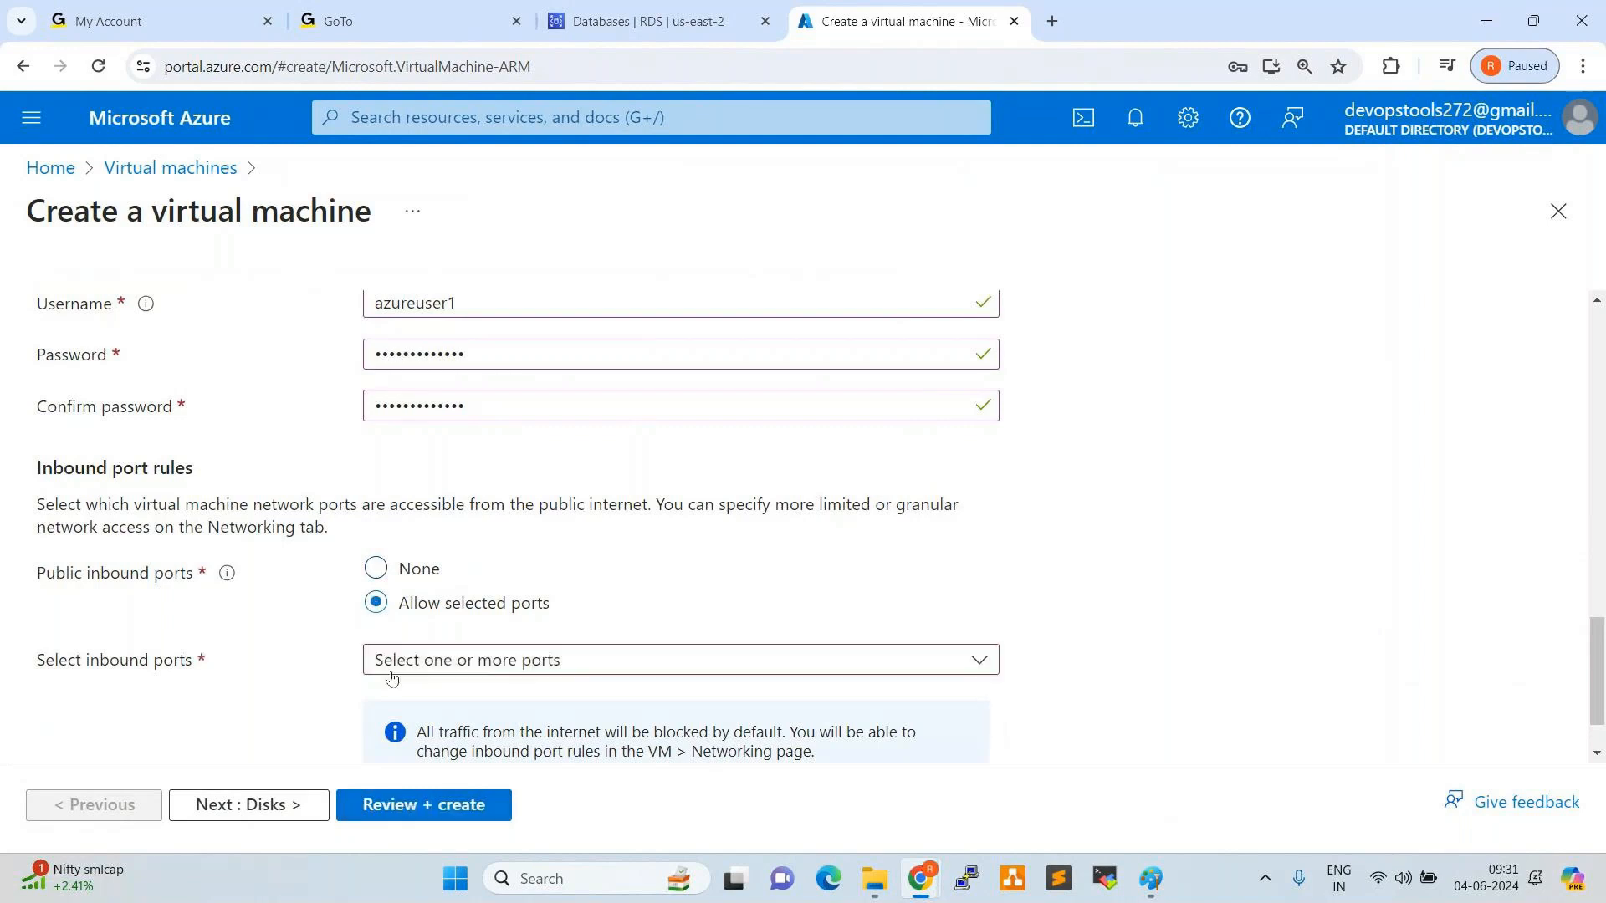
pyautogui.click(524, 665)
pyautogui.click(443, 777)
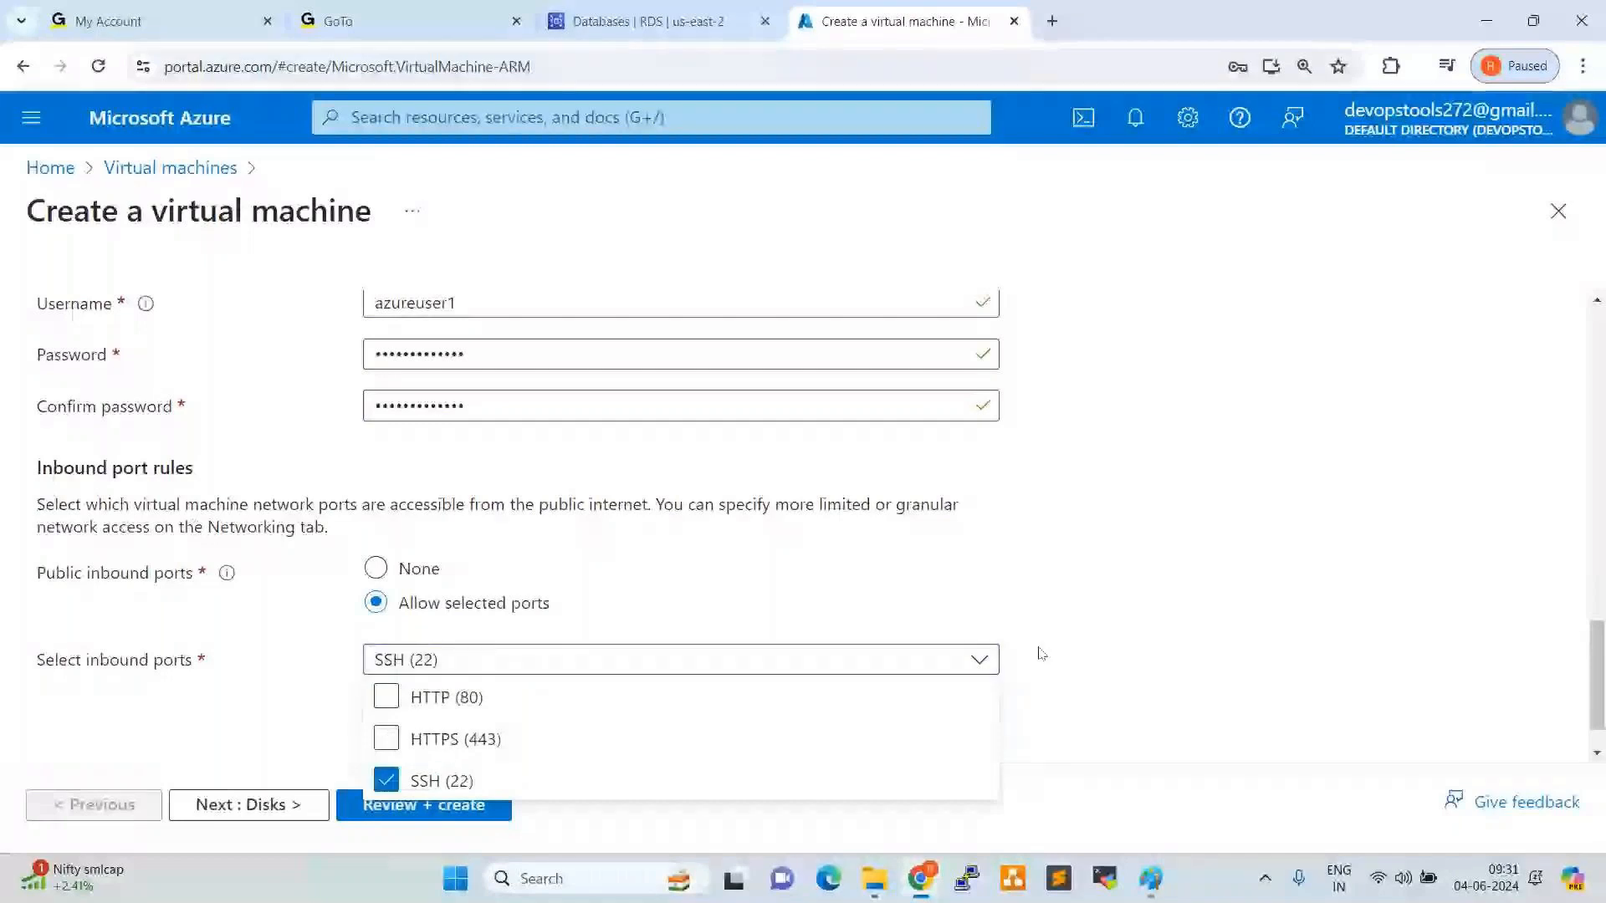
pyautogui.scroll(-1, 1040, 653)
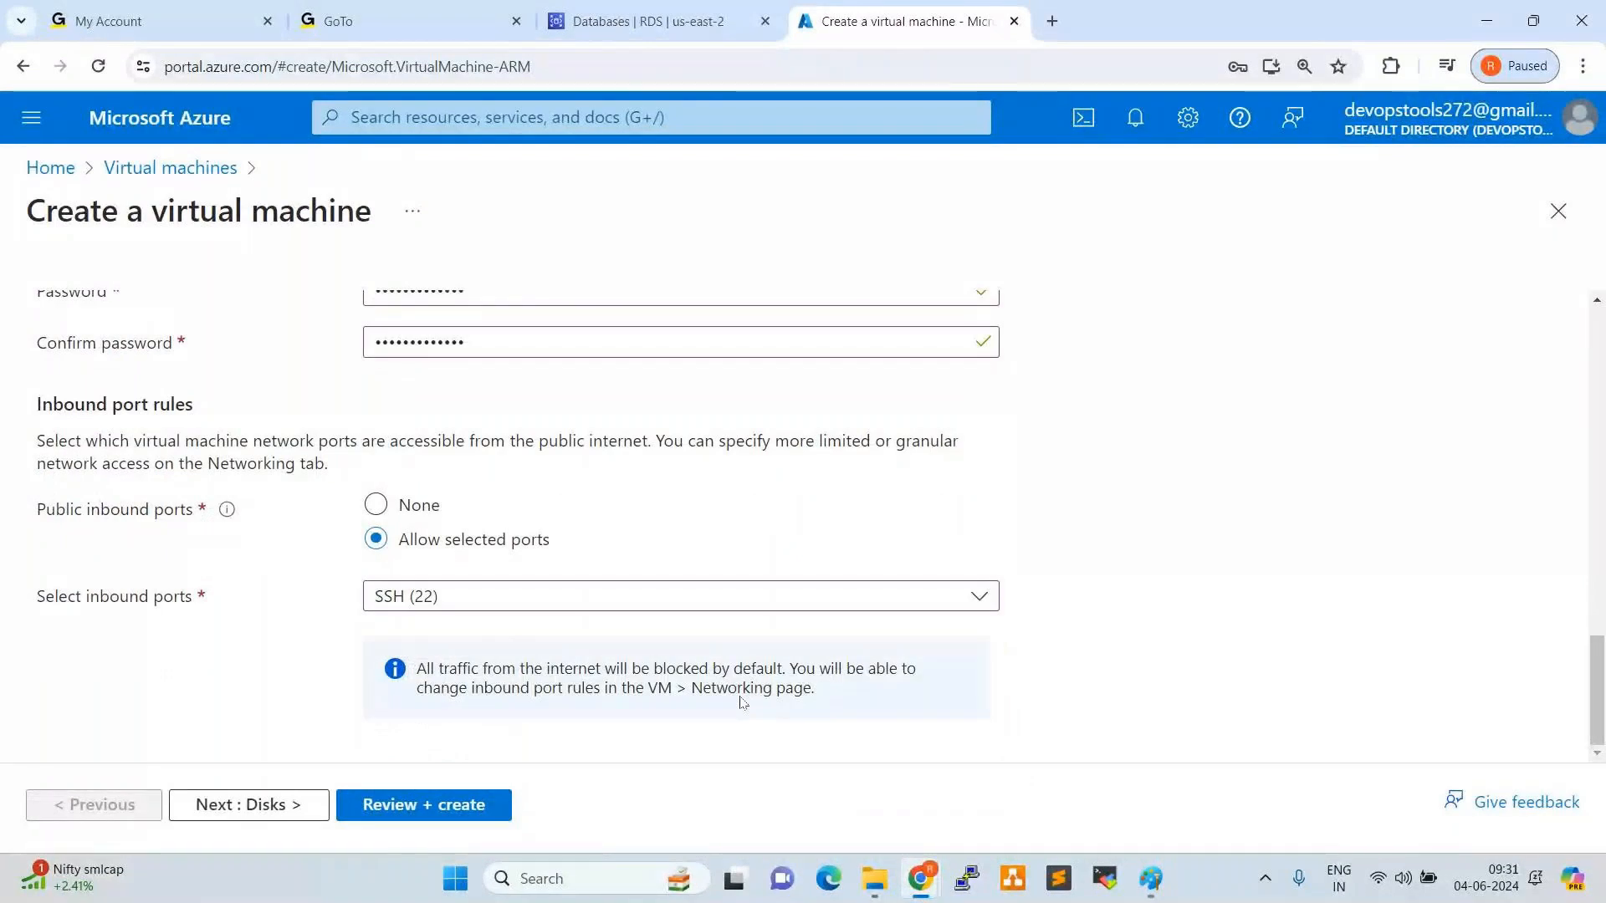
# Continue to the virtual machine's disk settings and review the OS disk size, type and Delete with VM options
pyautogui.click(277, 805)
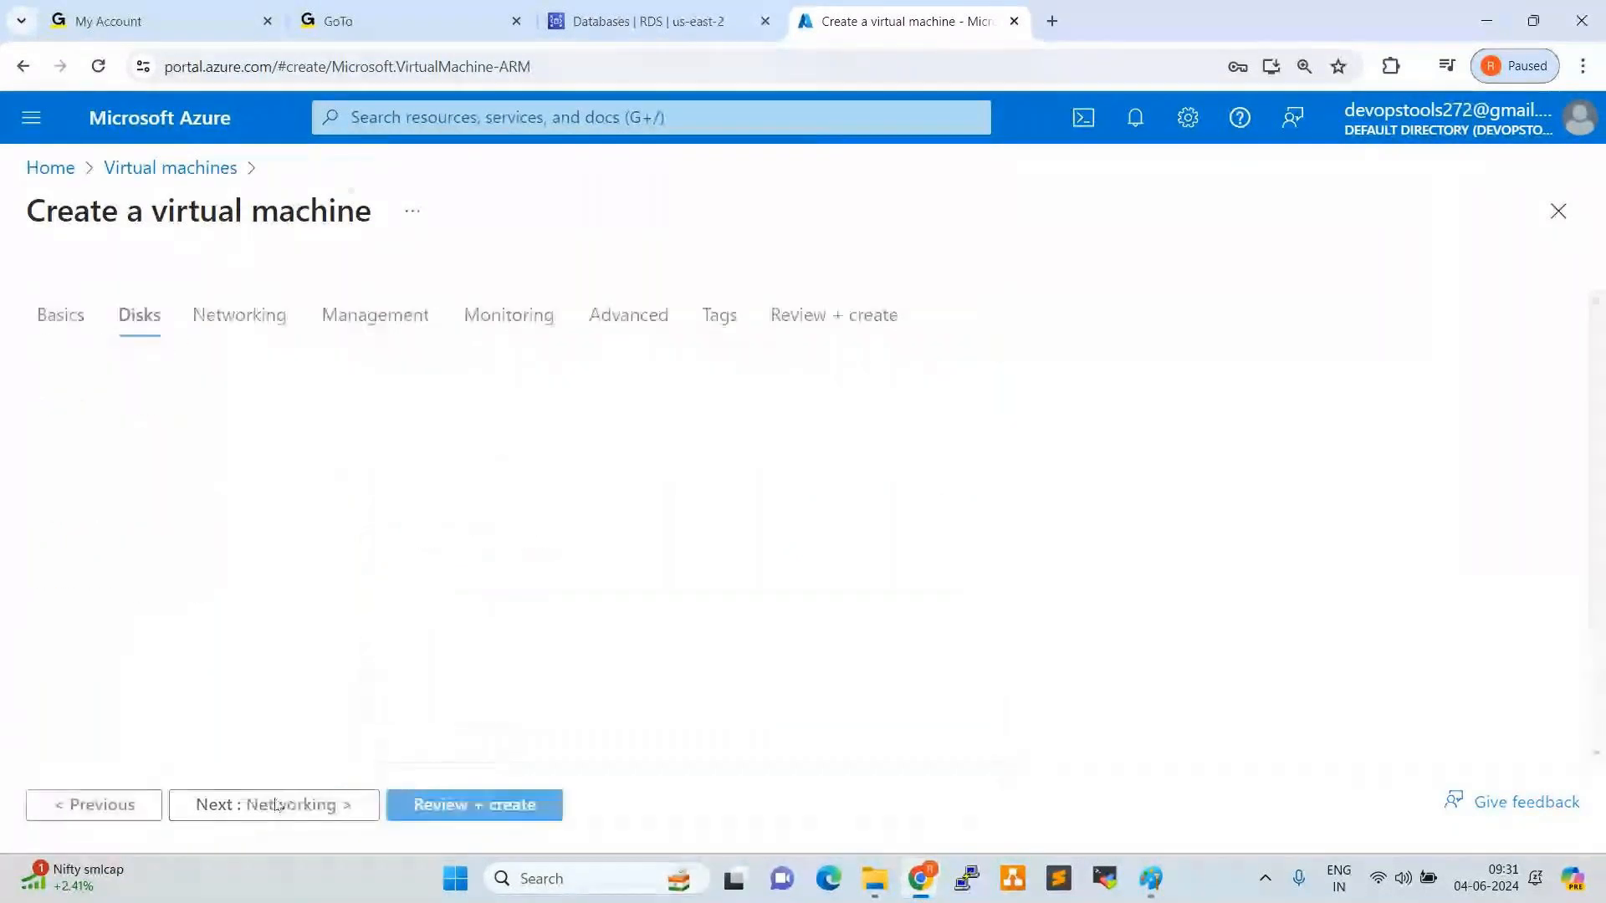
pyautogui.scroll(-3, 913, 528)
pyautogui.scroll(-1, 914, 528)
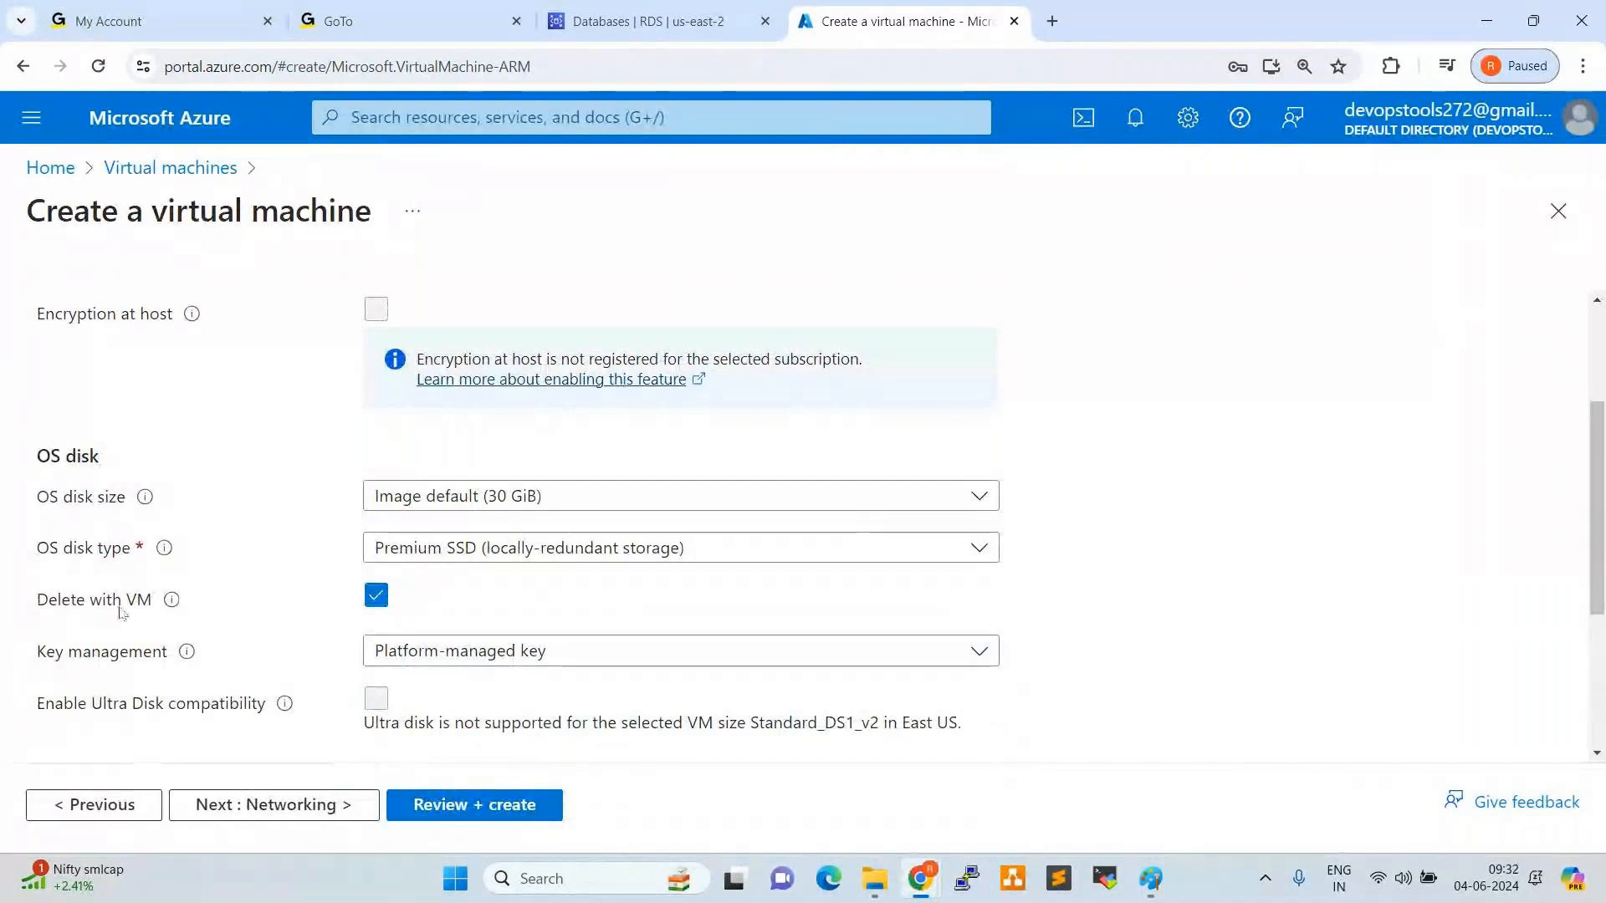
pyautogui.moveTo(37, 603); pyautogui.dragTo(153, 610)
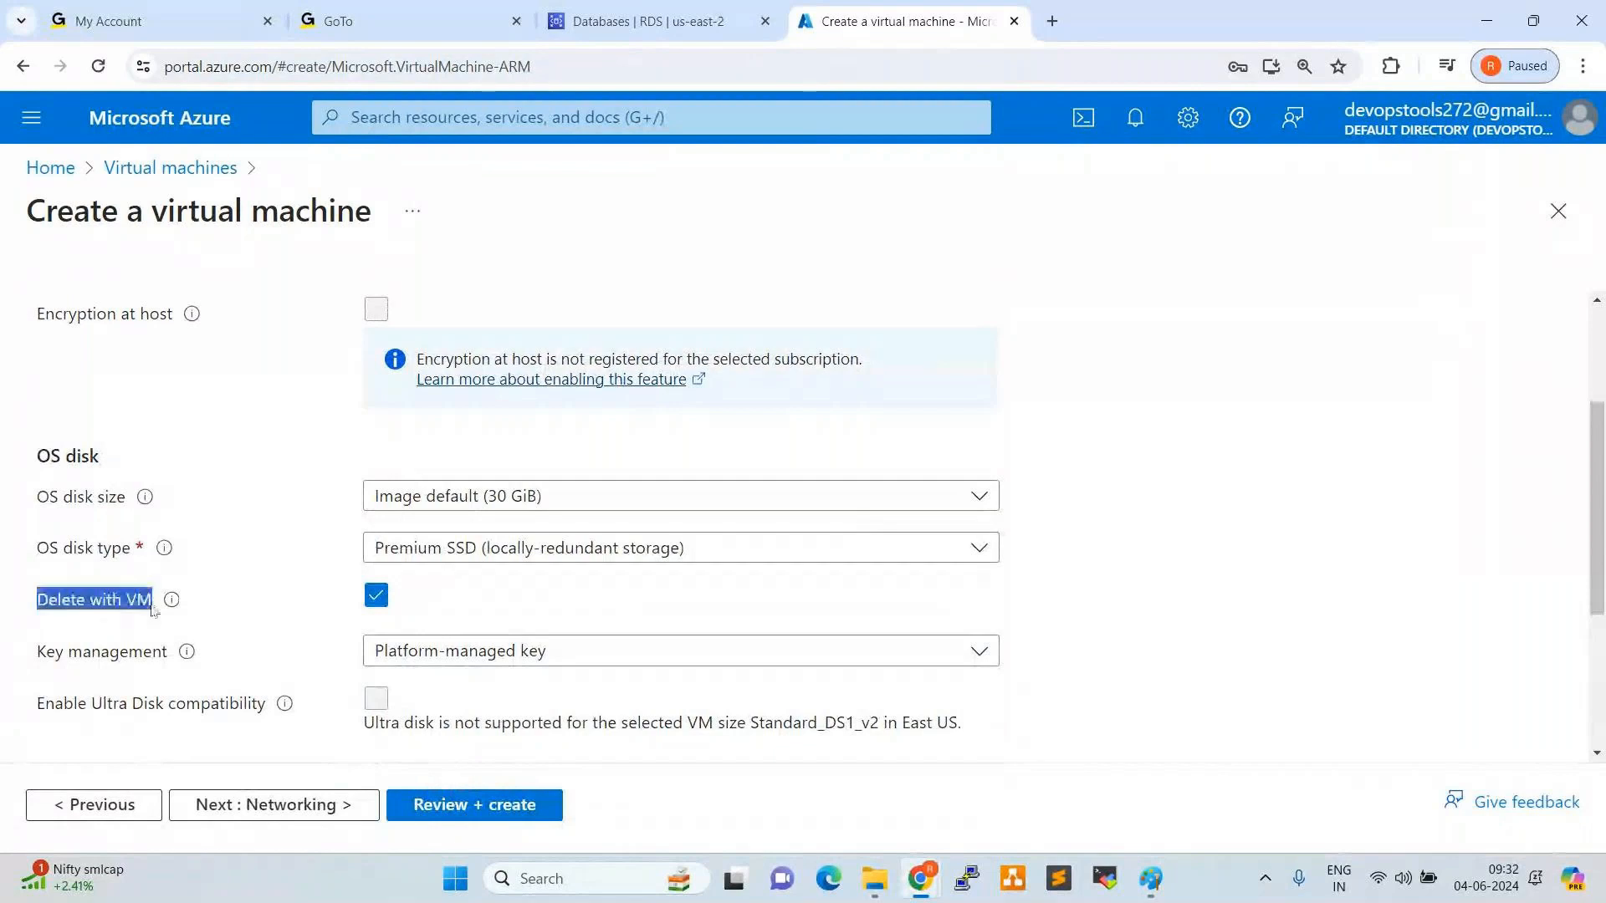
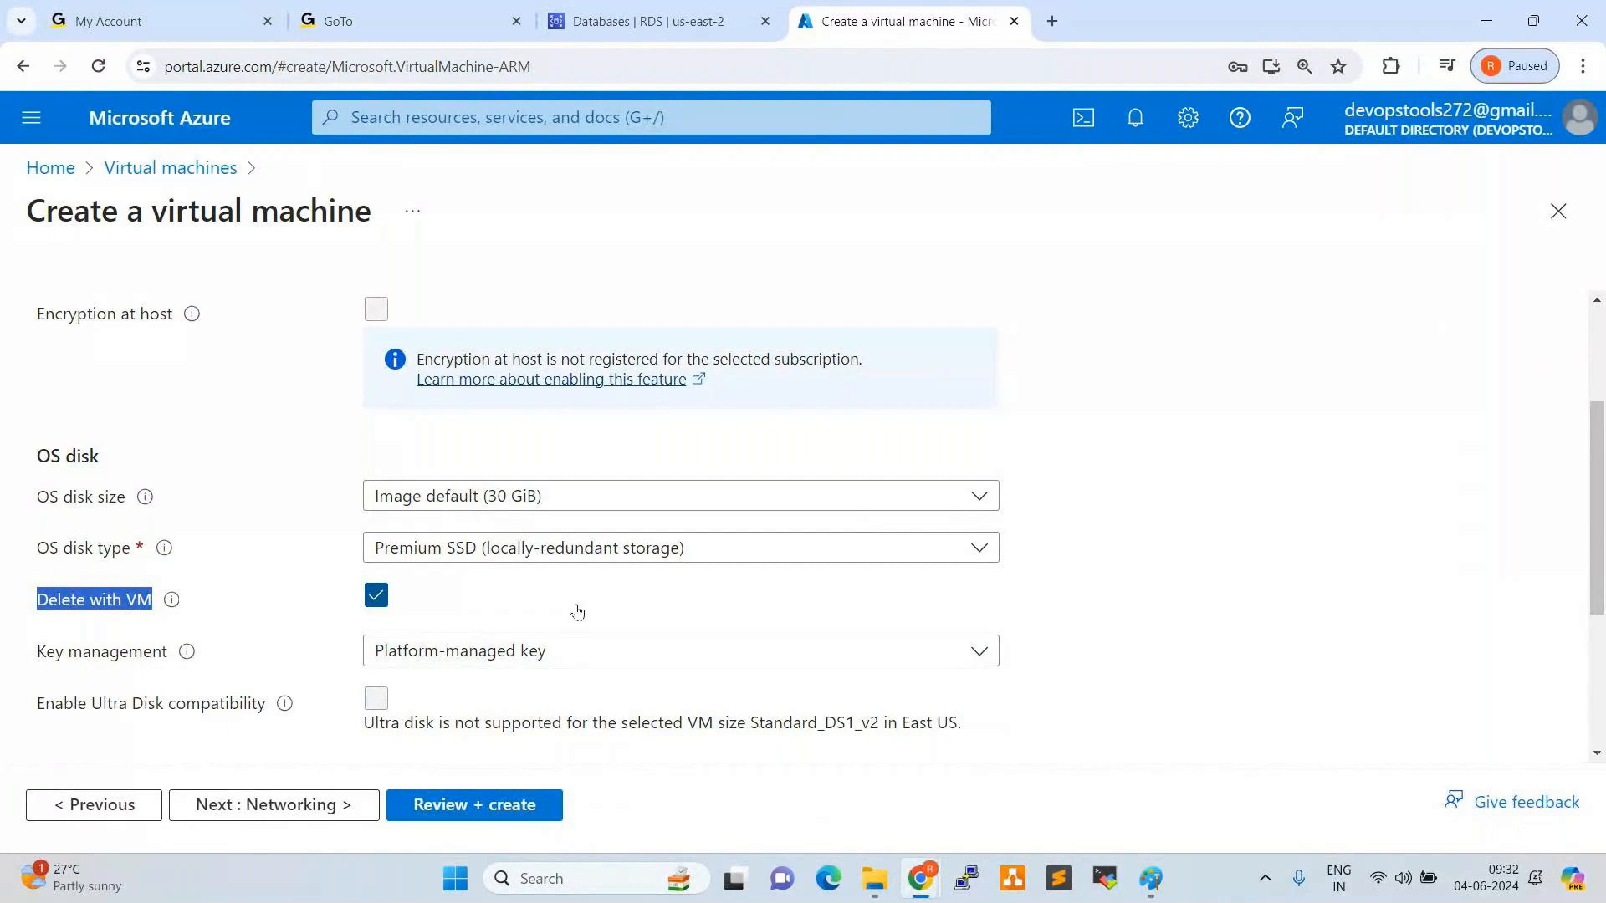
pyautogui.scroll(-1, 577, 611)
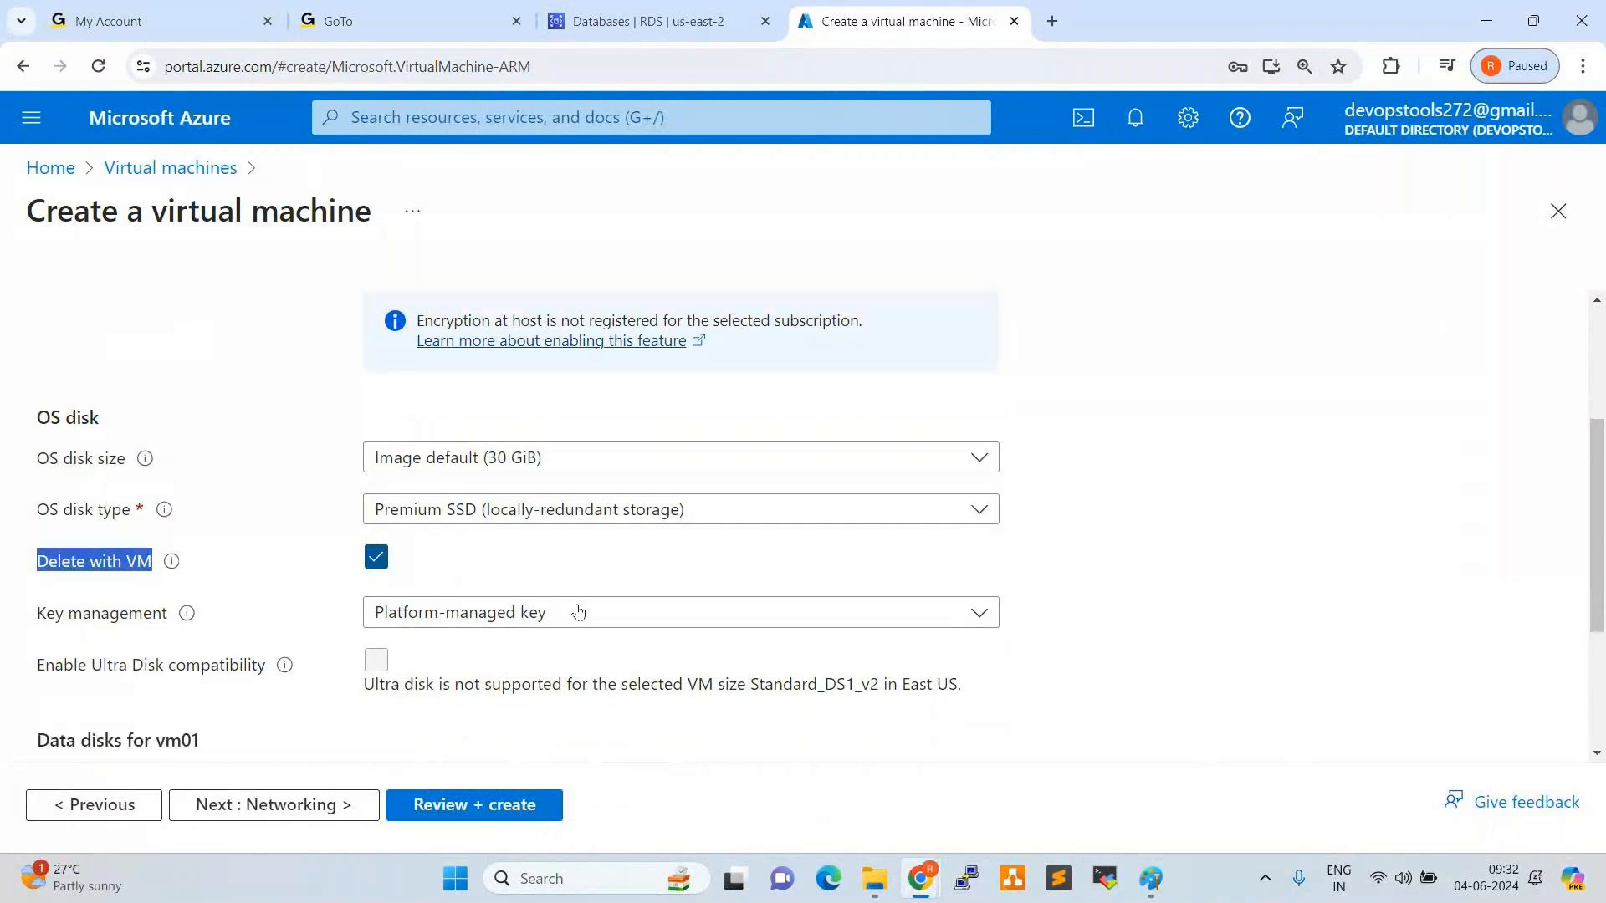
# Compare the OS disk section with the data disks section for vm01, including its LUN column
pyautogui.scroll(-2, 577, 611)
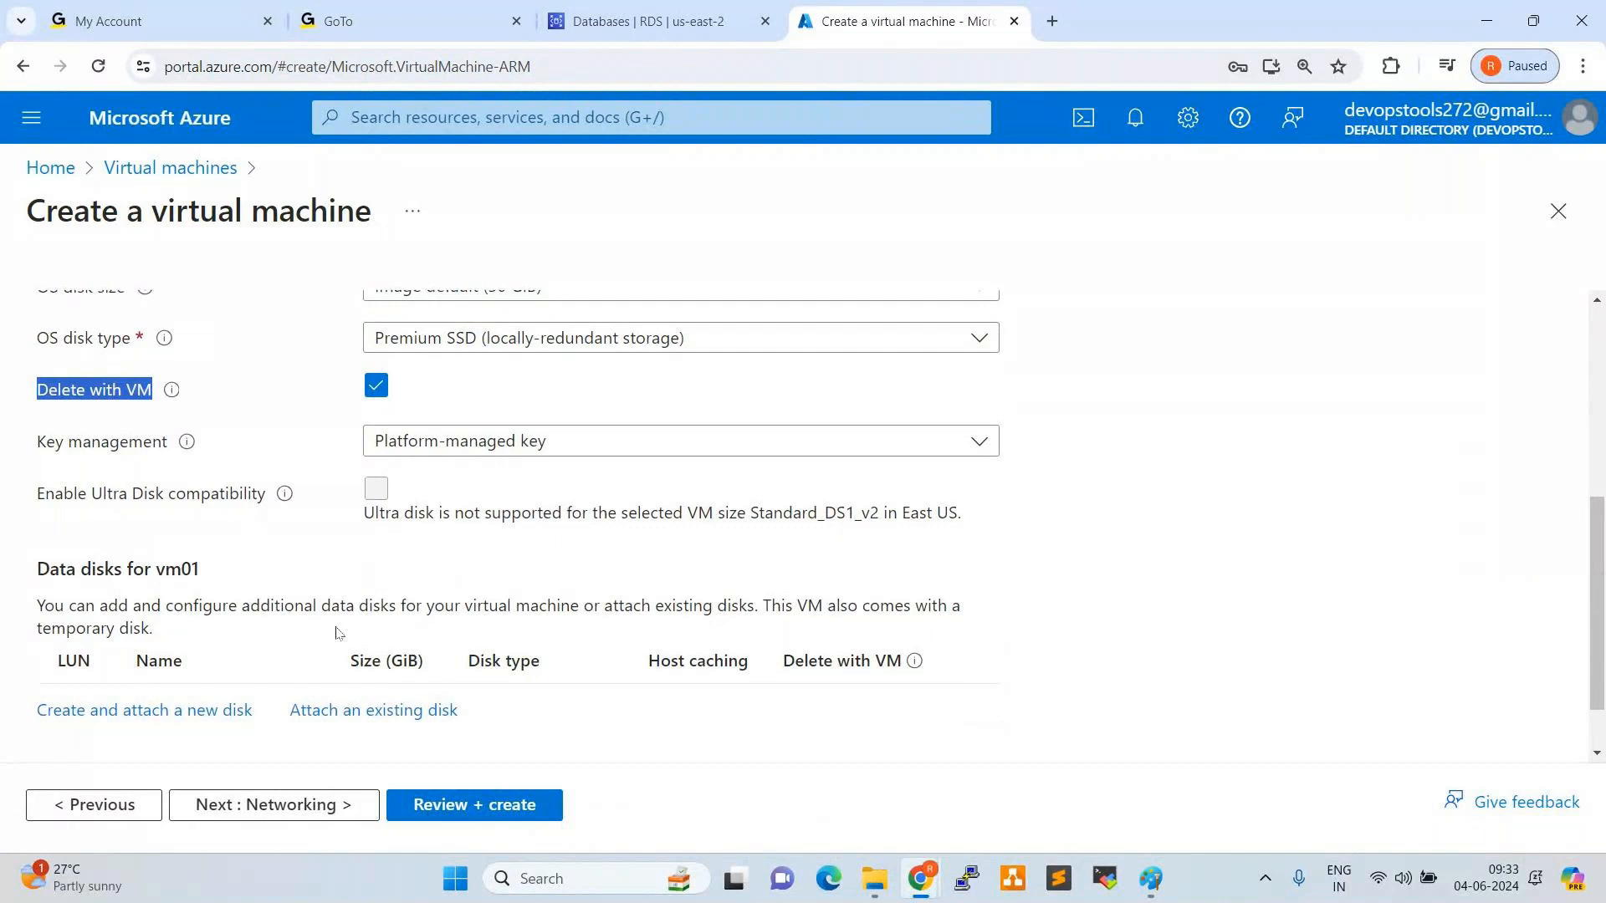
pyautogui.scroll(-1, 337, 633)
pyautogui.click(46, 494)
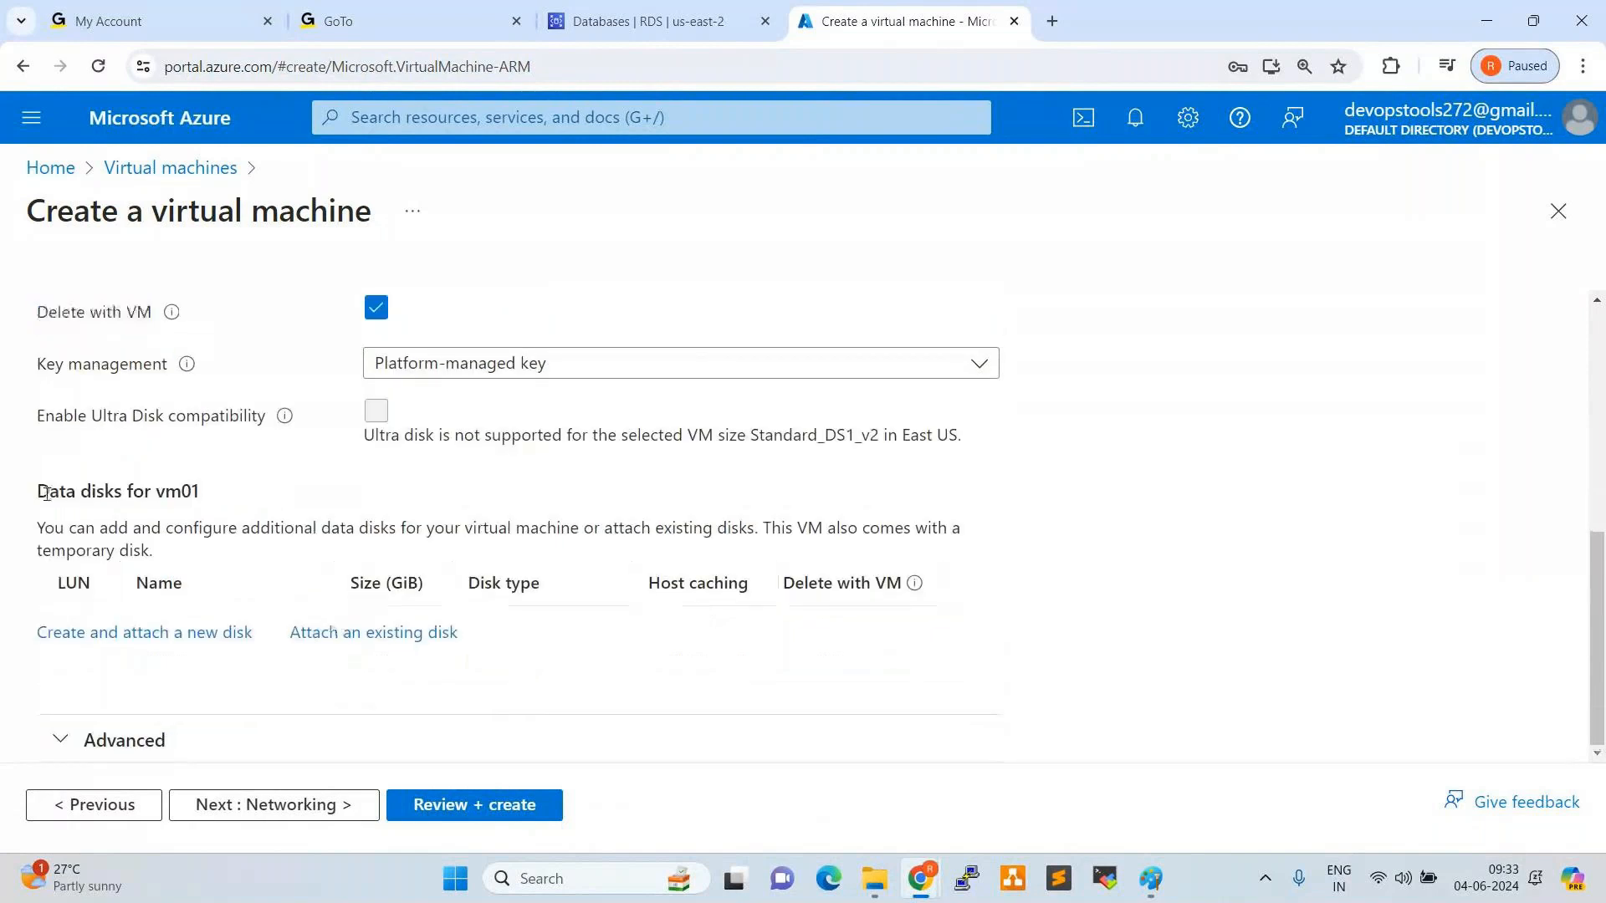
pyautogui.scroll(10, 201, 506)
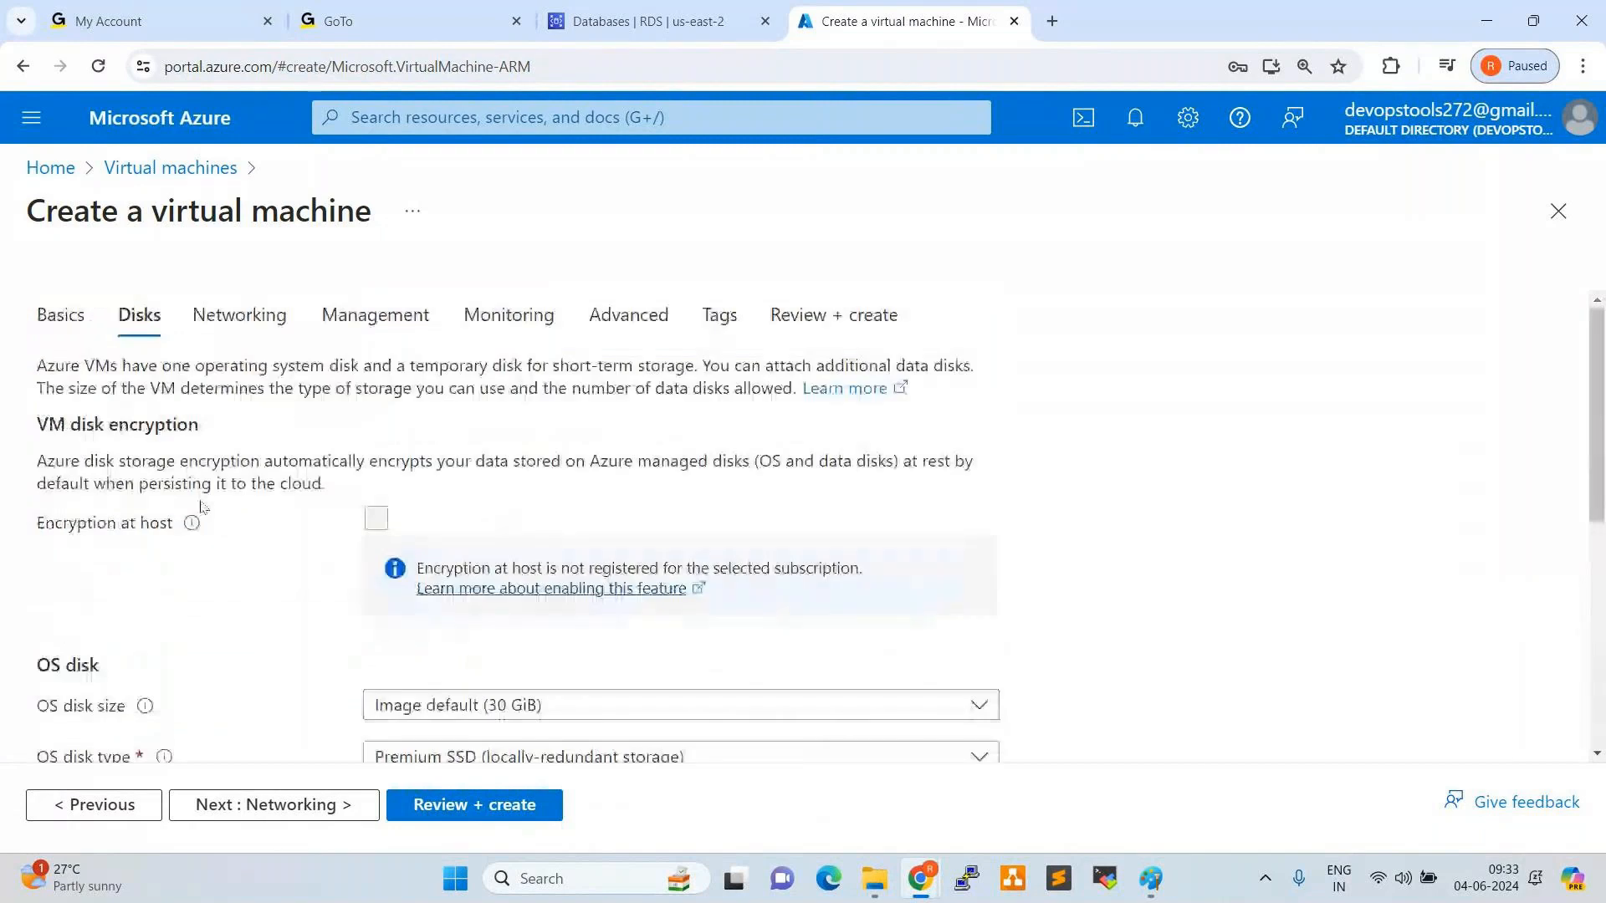
pyautogui.moveTo(36, 666); pyautogui.dragTo(99, 666)
pyautogui.scroll(-6, 306, 614)
pyautogui.moveTo(37, 492); pyautogui.dragTo(153, 498)
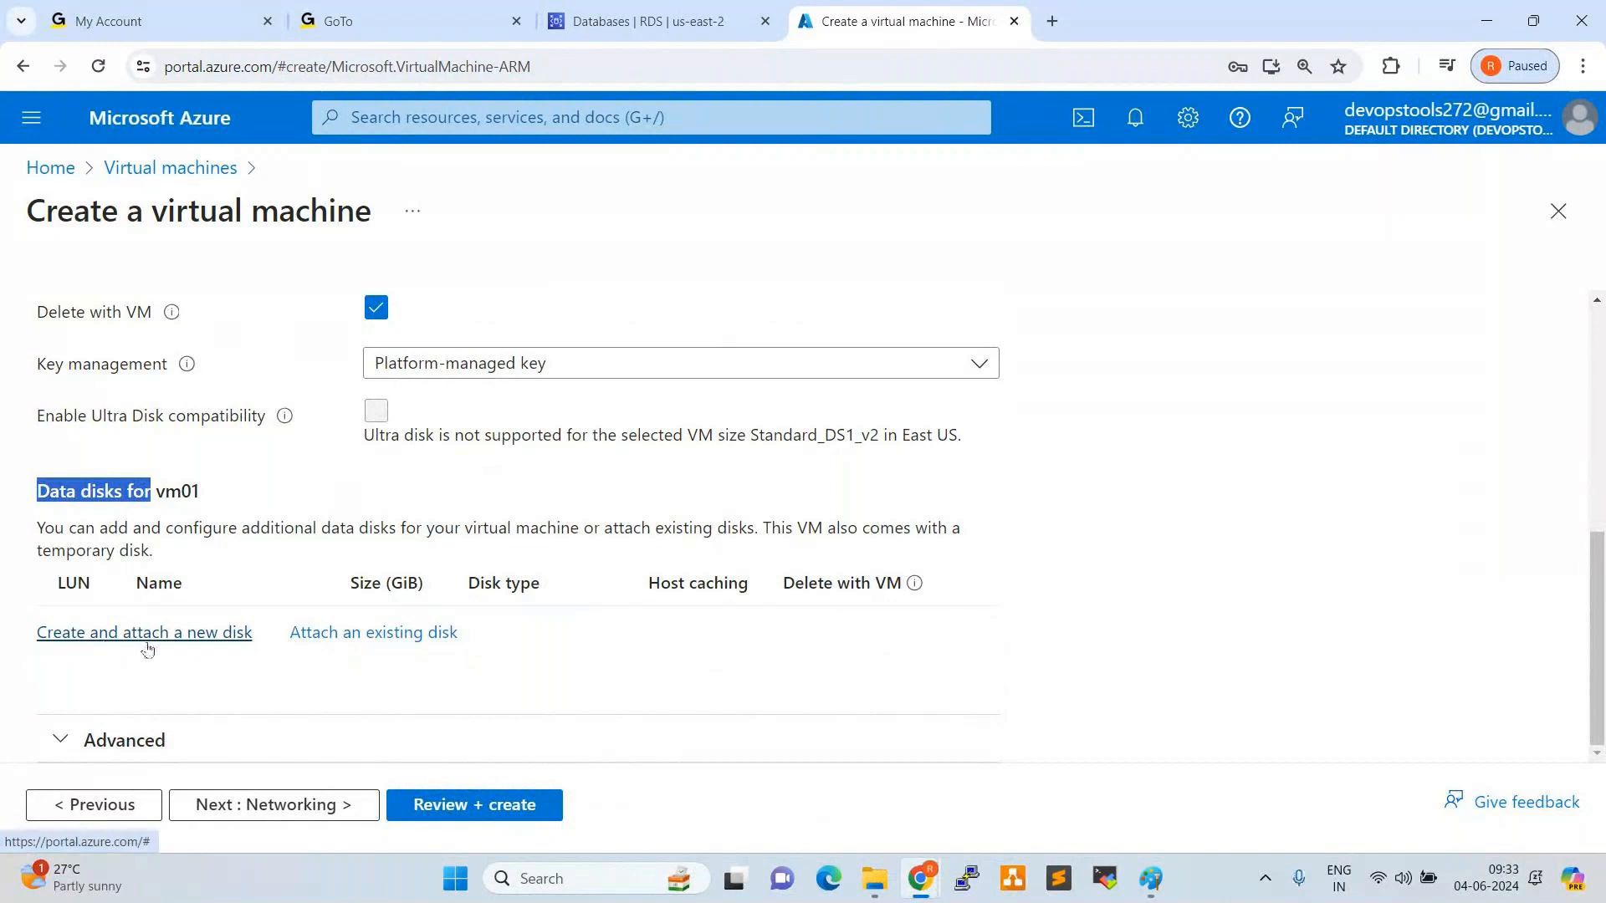
pyautogui.click(58, 590)
pyautogui.moveTo(59, 589); pyautogui.dragTo(92, 592)
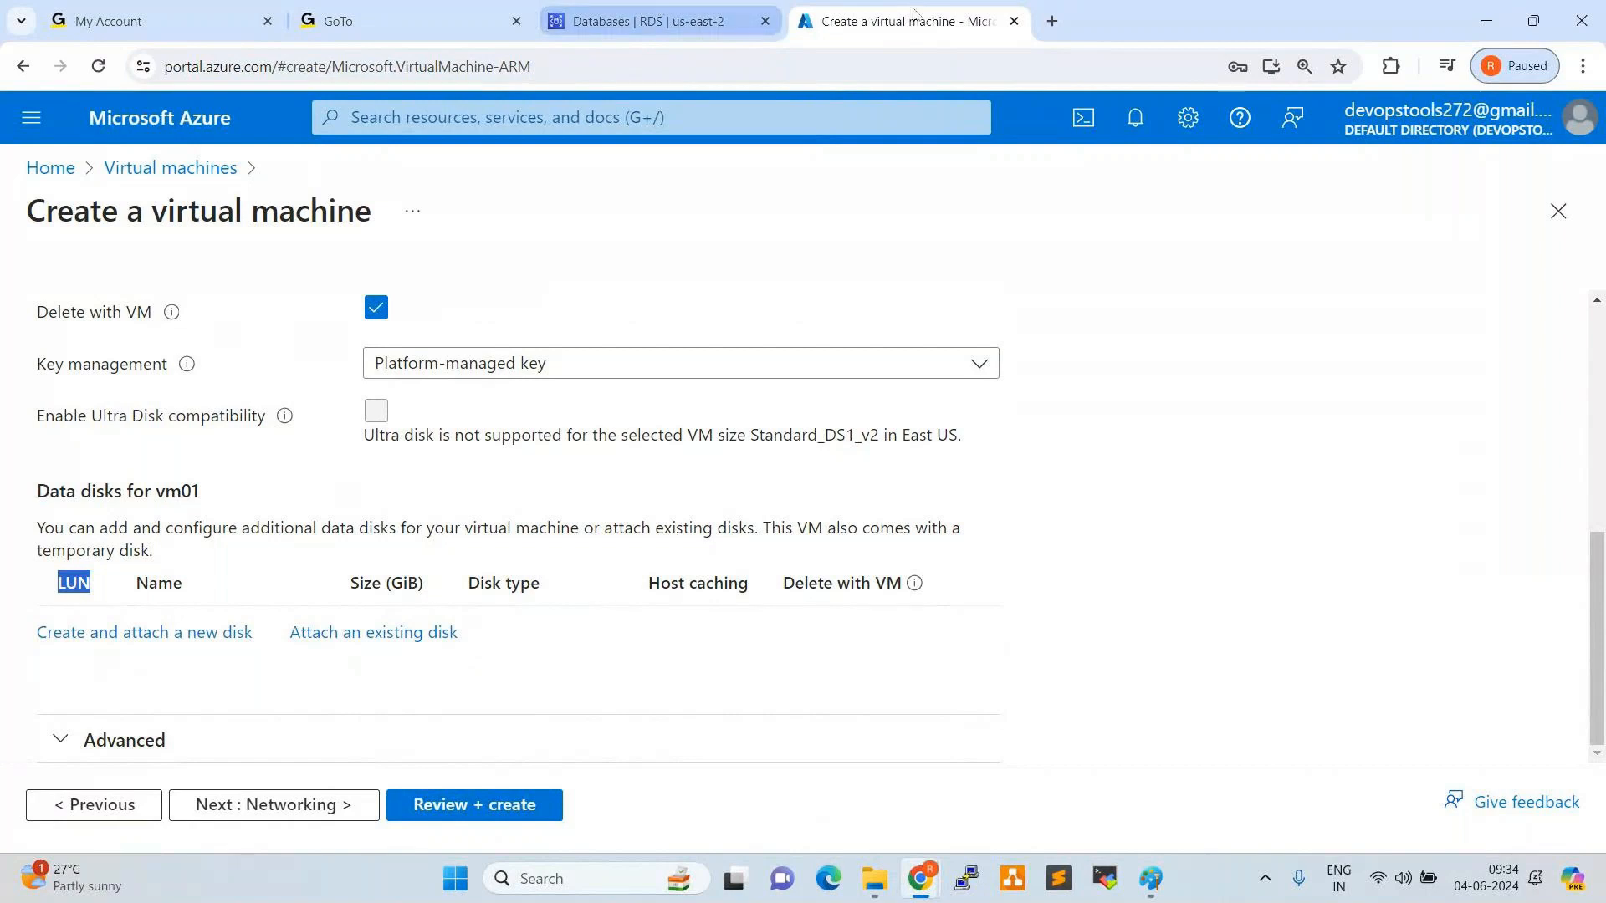
# Search Google for emc storage devices in a new browser tab
pyautogui.click(1050, 23)
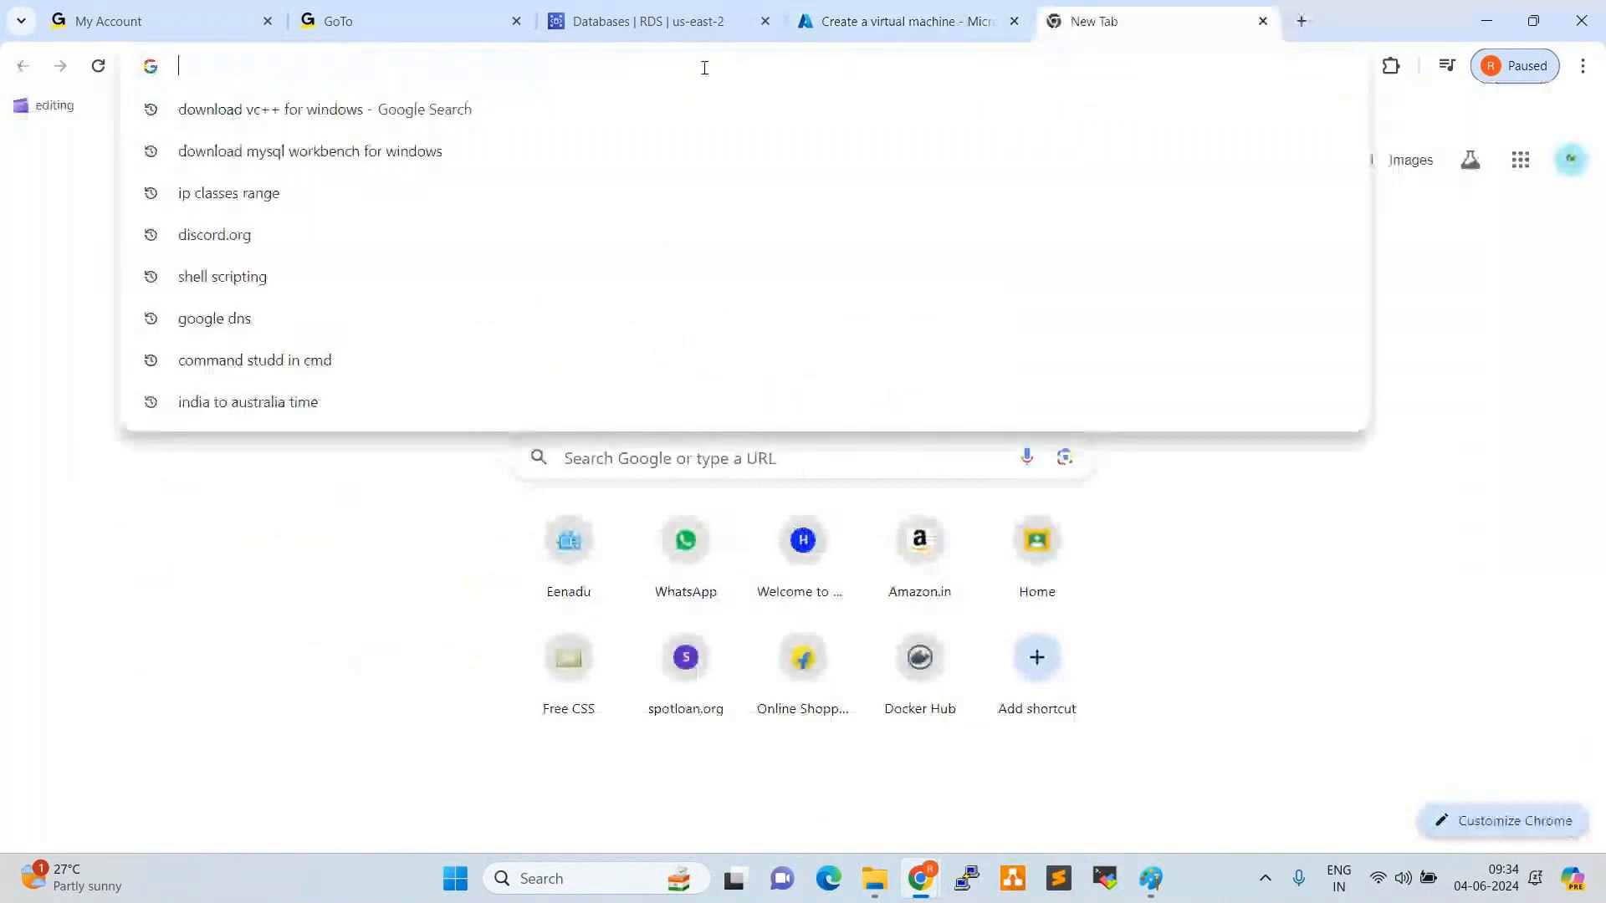
pyautogui.write('EMC')
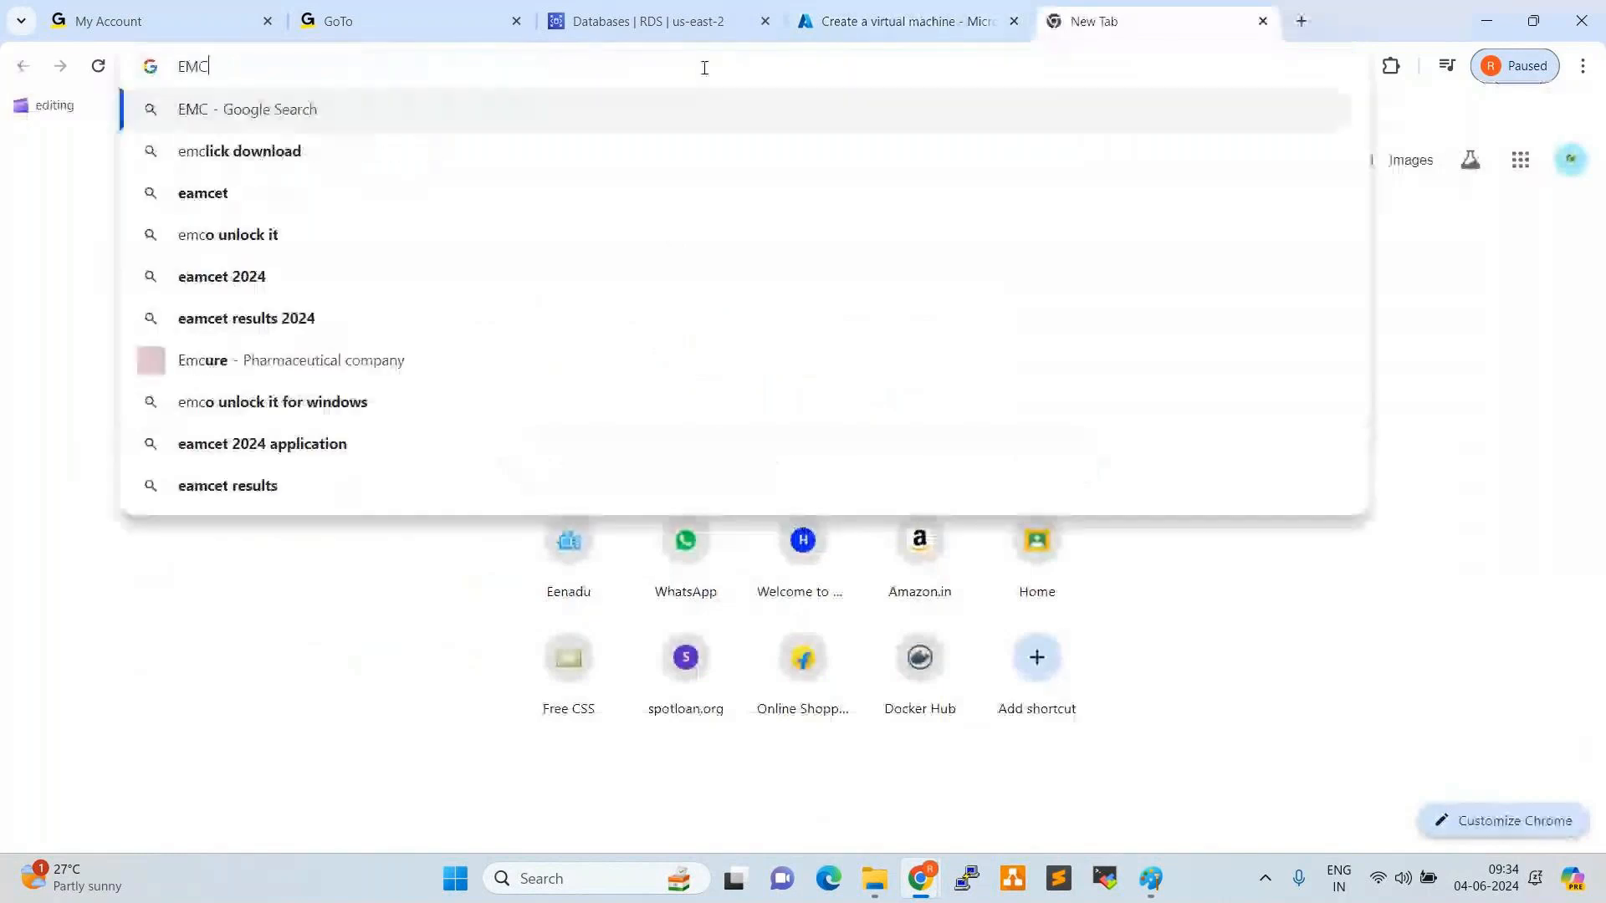
pyautogui.write(' Storage')
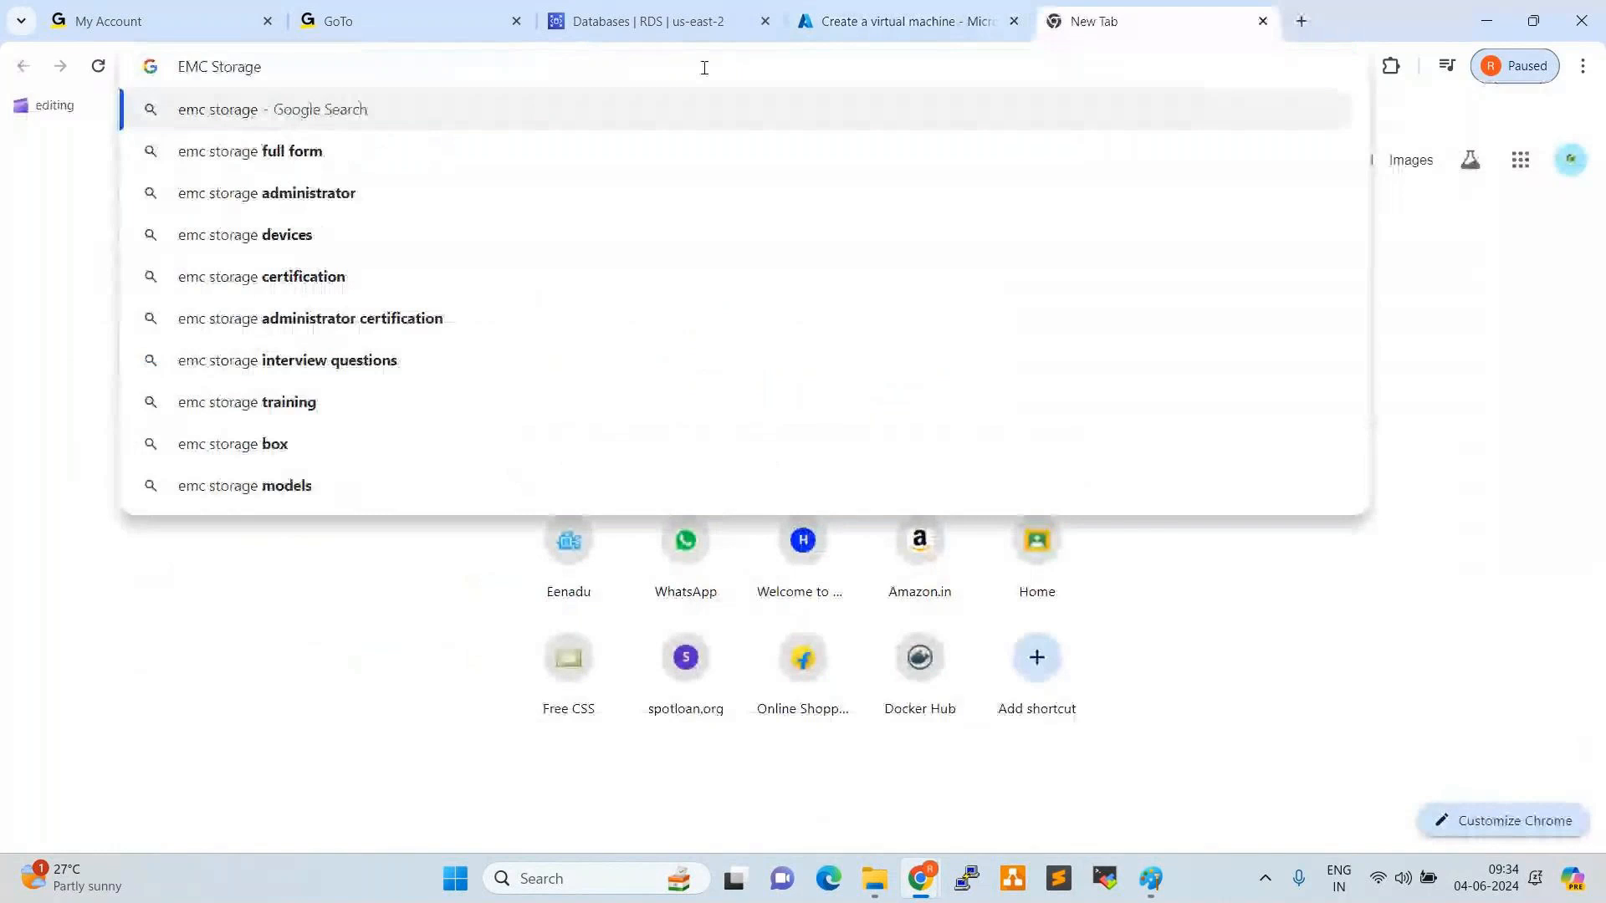
pyautogui.write('s')
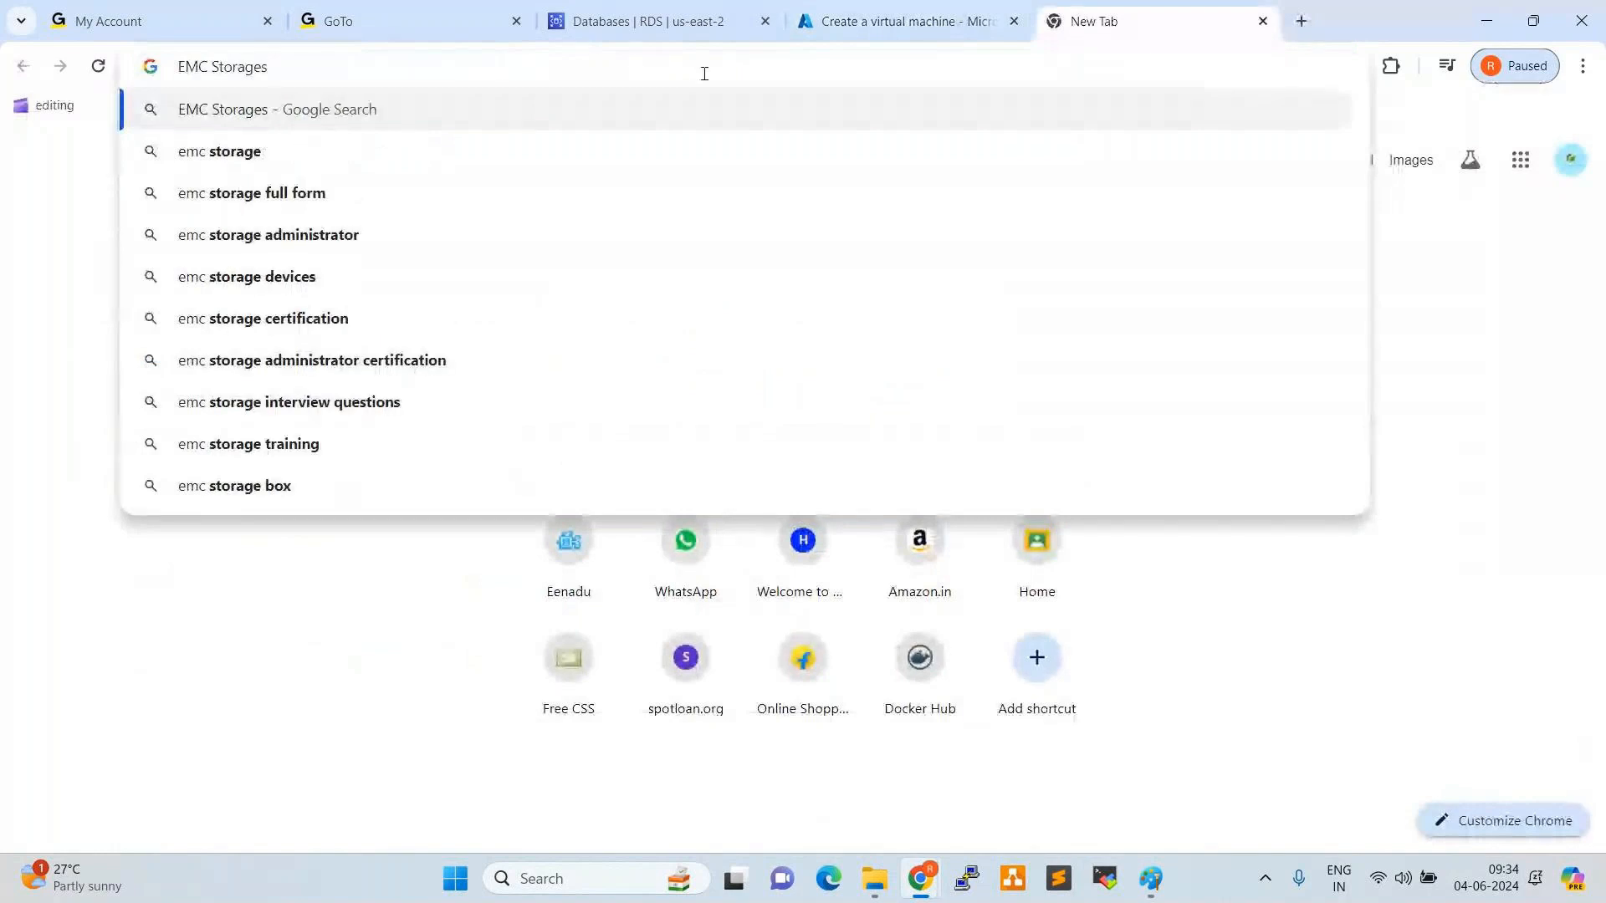
pyautogui.click(853, 276)
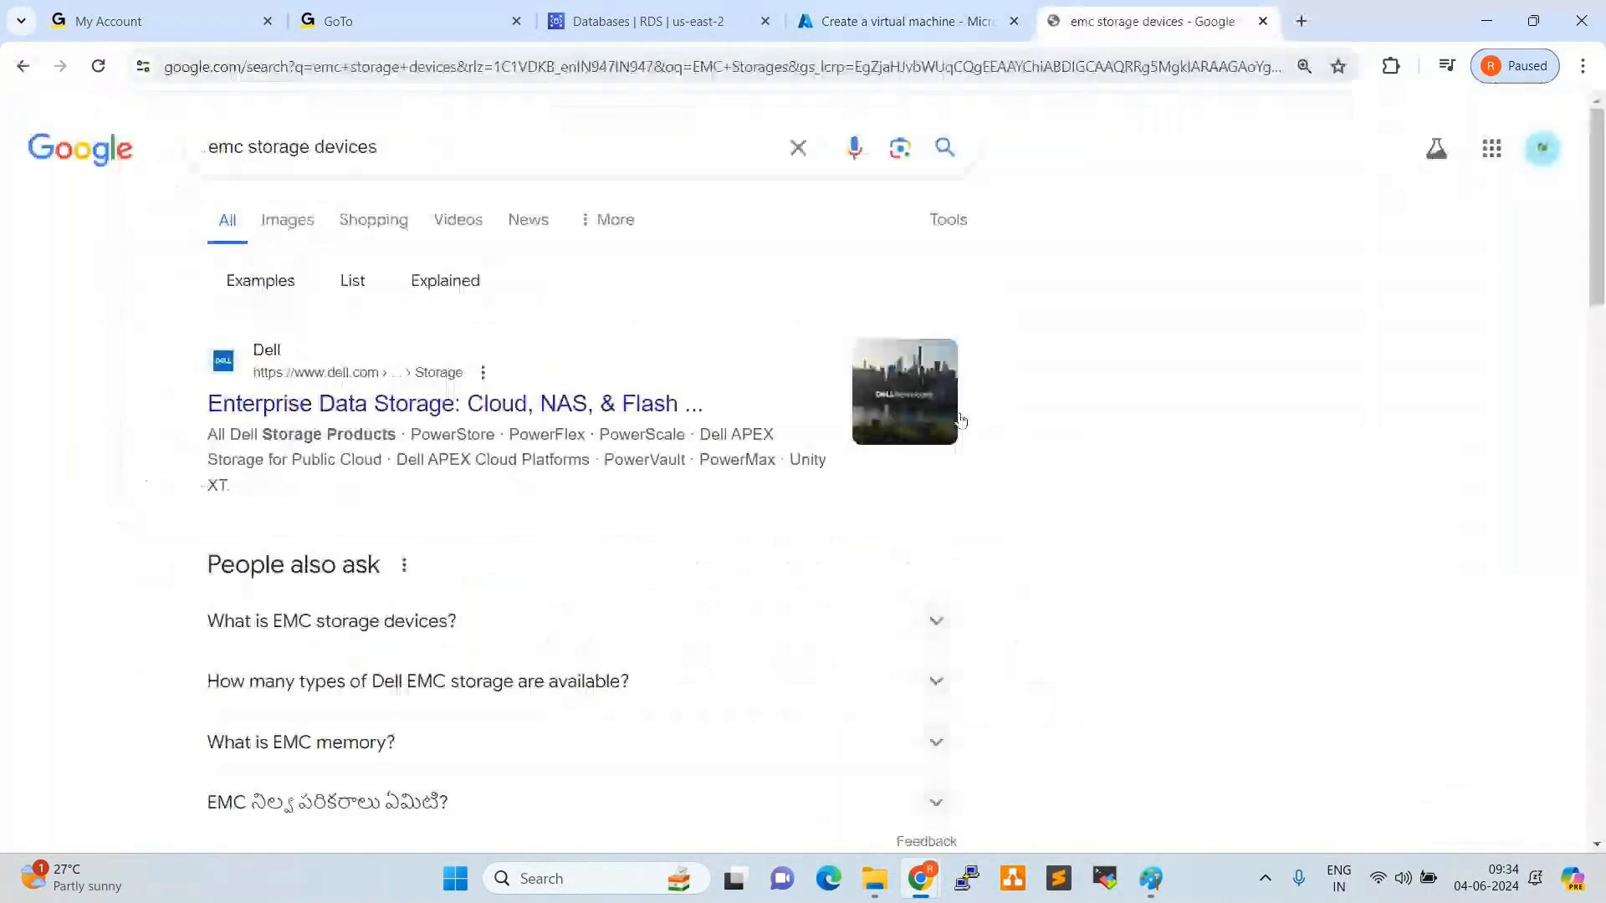
# Open Dell's Enterprise Data Storage search result and dismiss the shopping location prompt
pyautogui.click(956, 418)
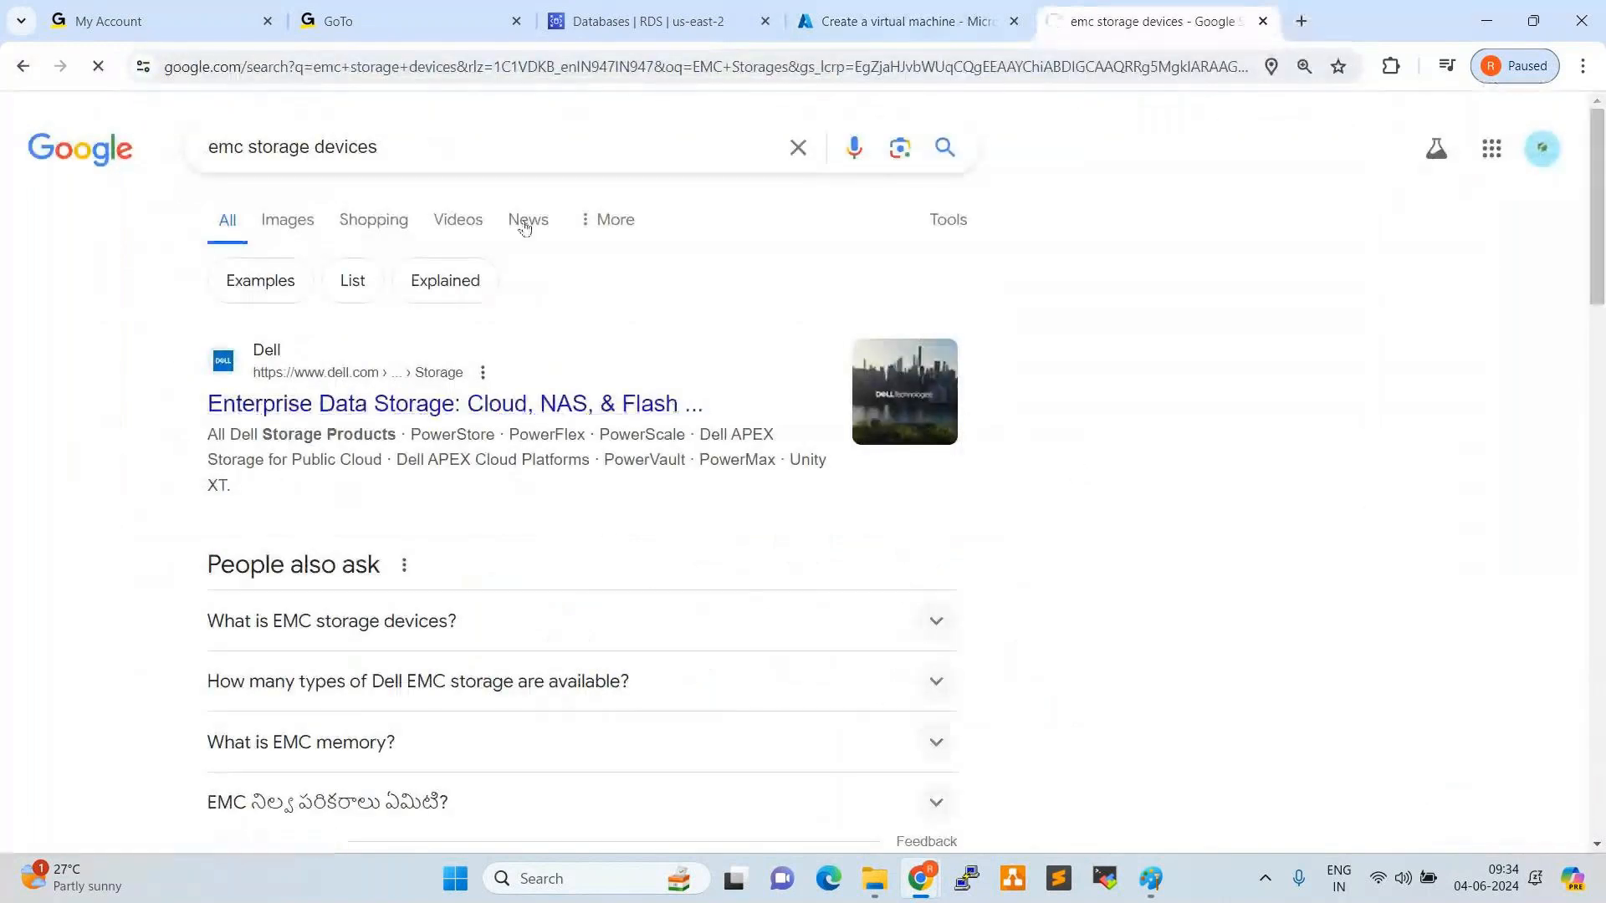
pyautogui.click(441, 142)
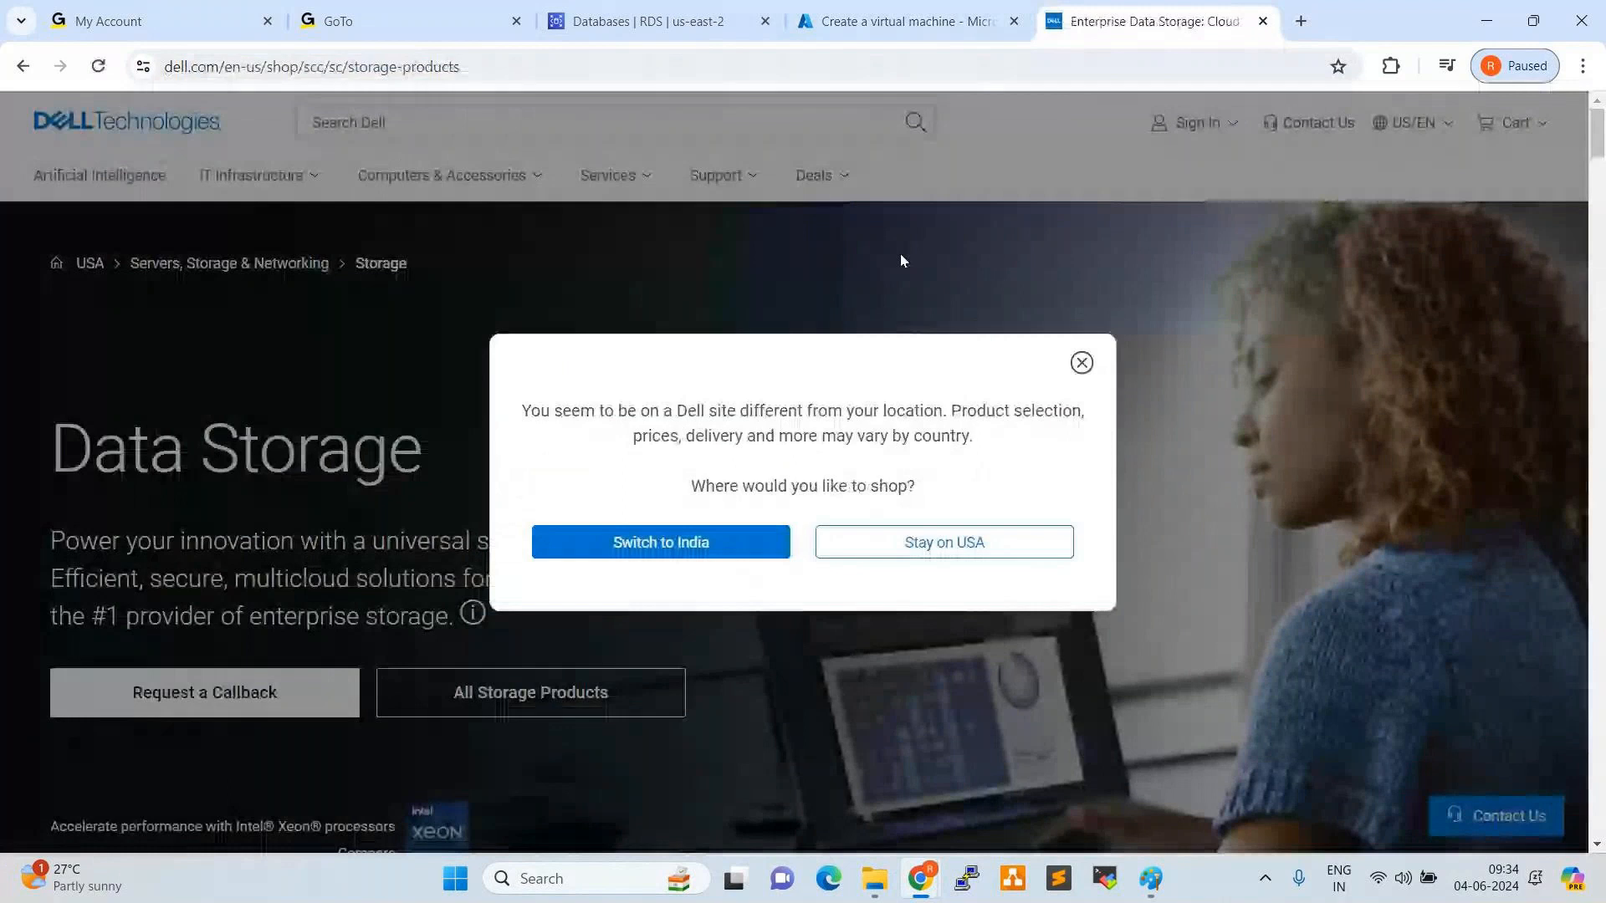
pyautogui.click(1082, 363)
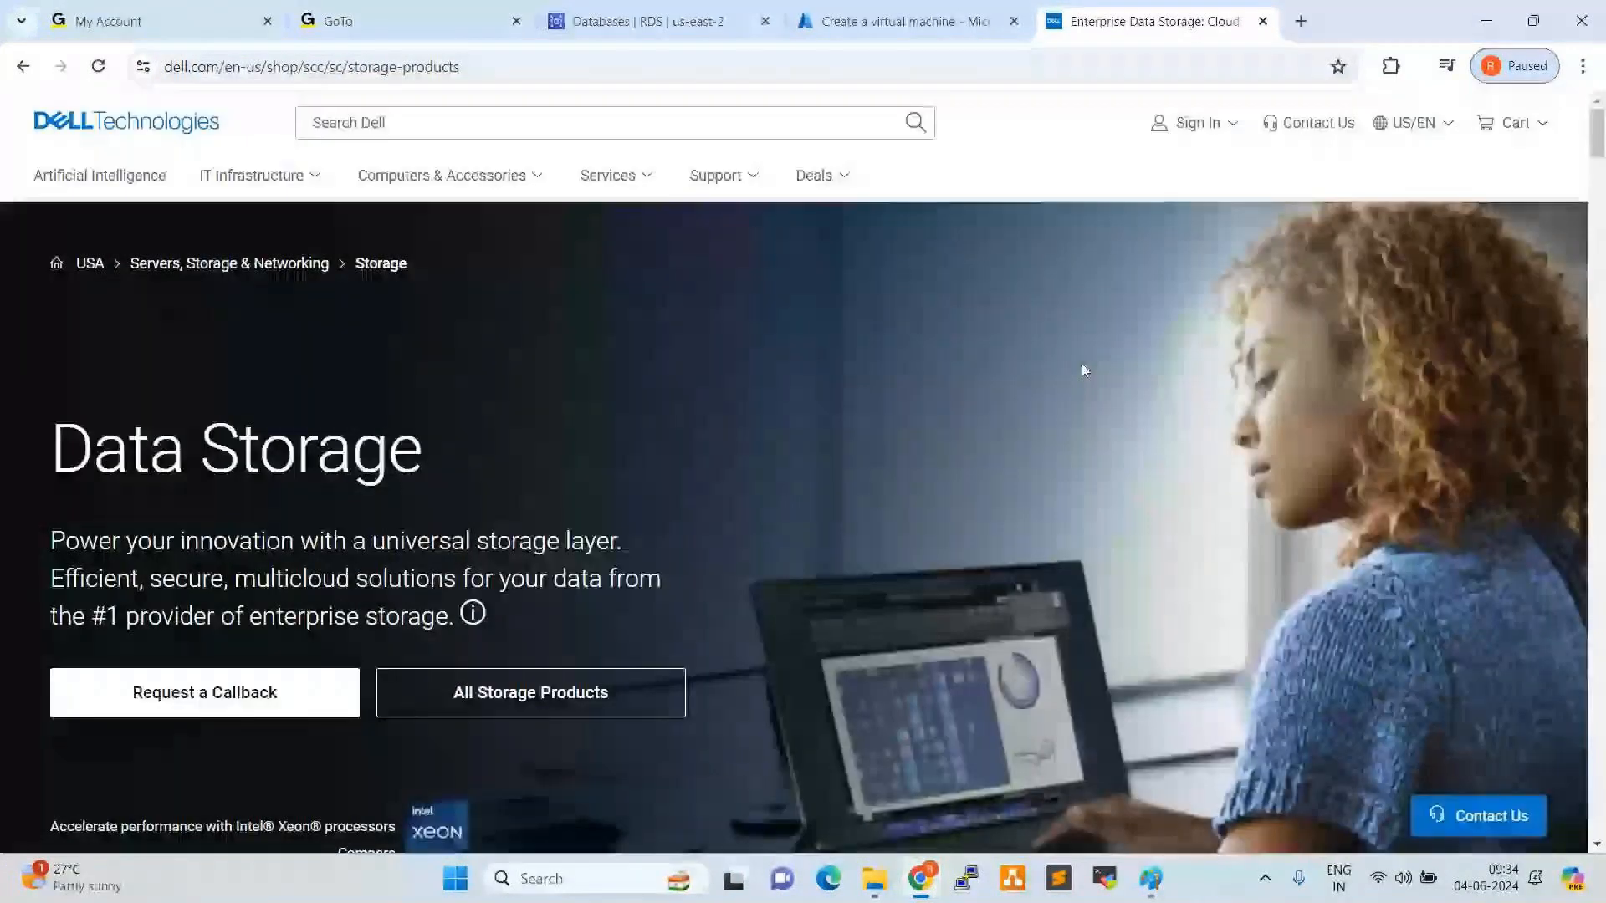
# Return to the Google results and search for emc storage devices Images
pyautogui.click(22, 67)
pyautogui.click(404, 149)
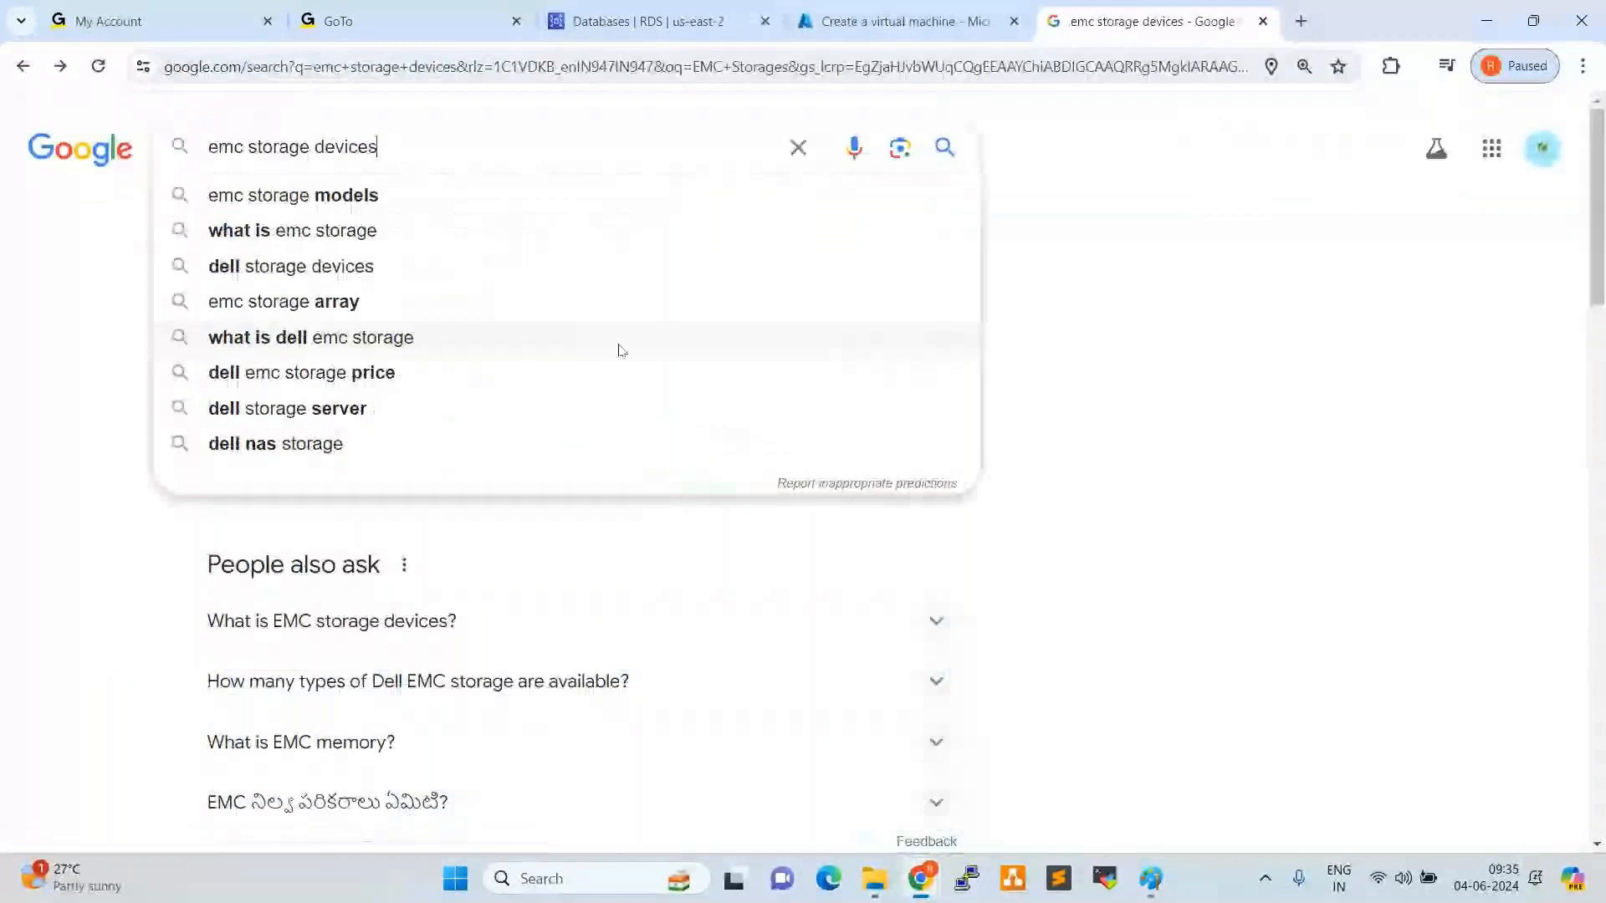
pyautogui.write('l')
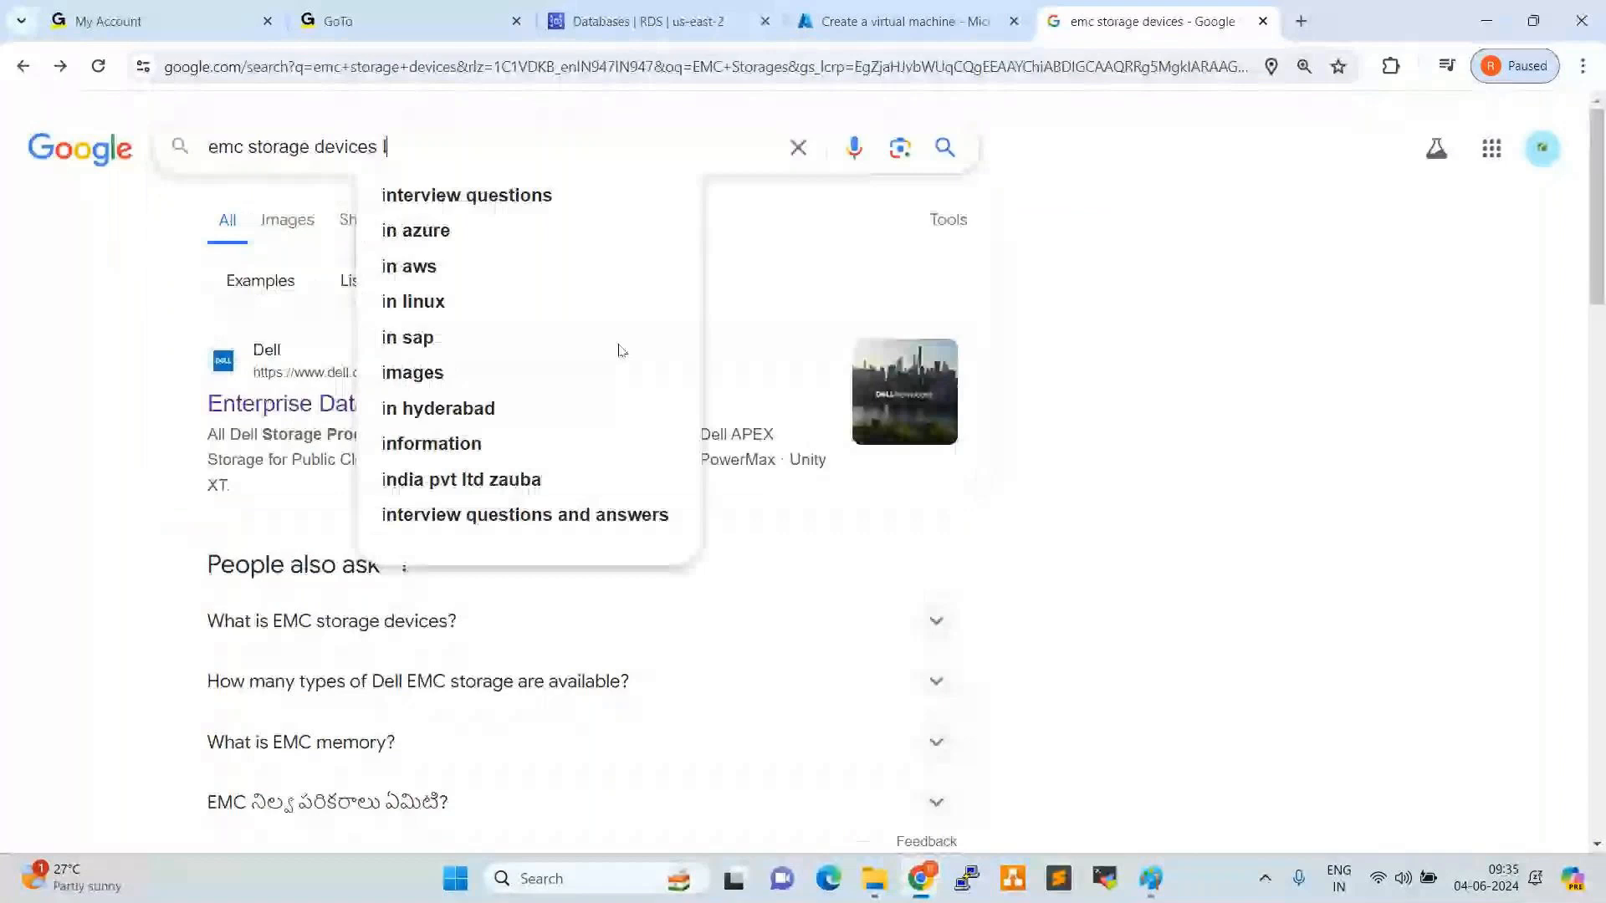
pyautogui.write('mages')
pyautogui.press('Return')
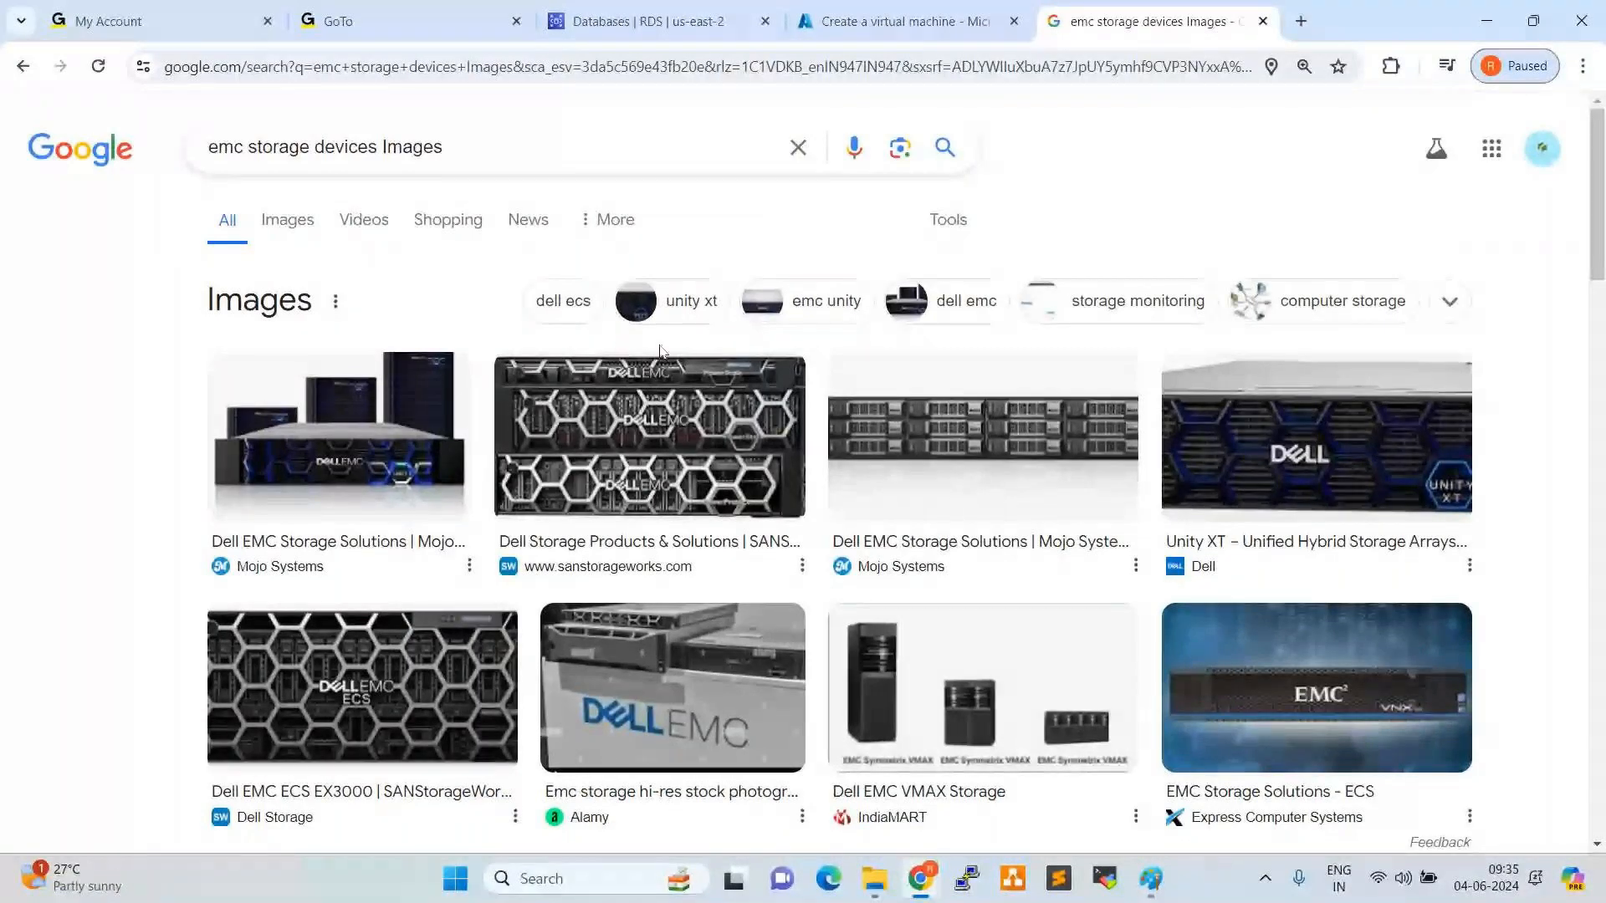
# Open the Dell EMC VMAX Storage image preview and examine the pictured devices and related images
pyautogui.scroll(-3, 1019, 404)
pyautogui.click(1019, 404)
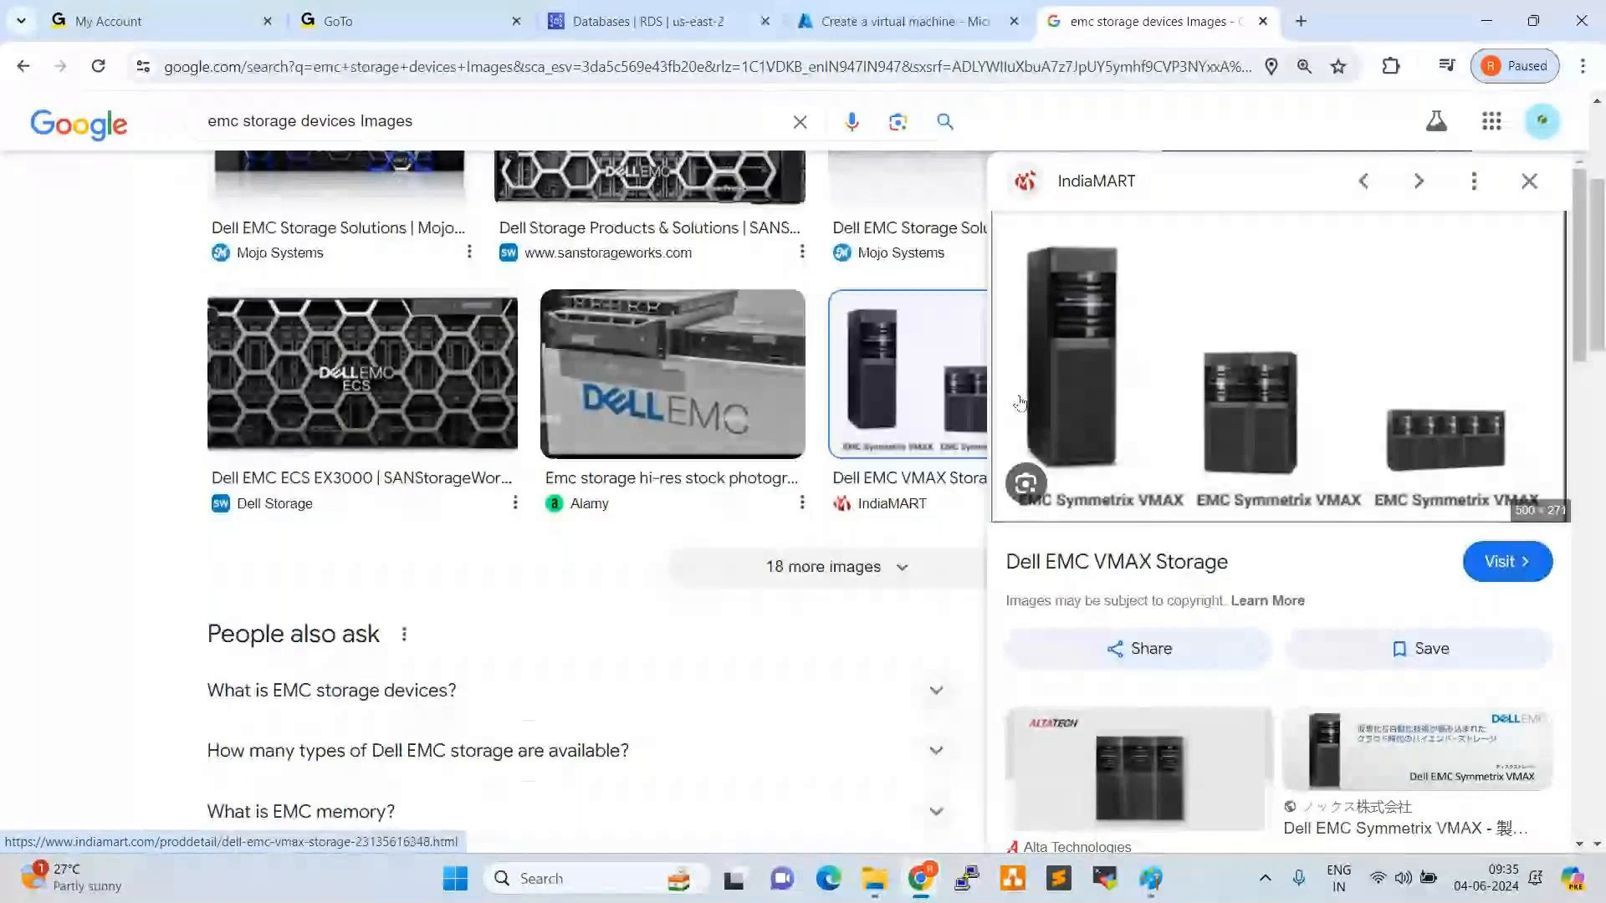
pyautogui.scroll(-1, 1148, 425)
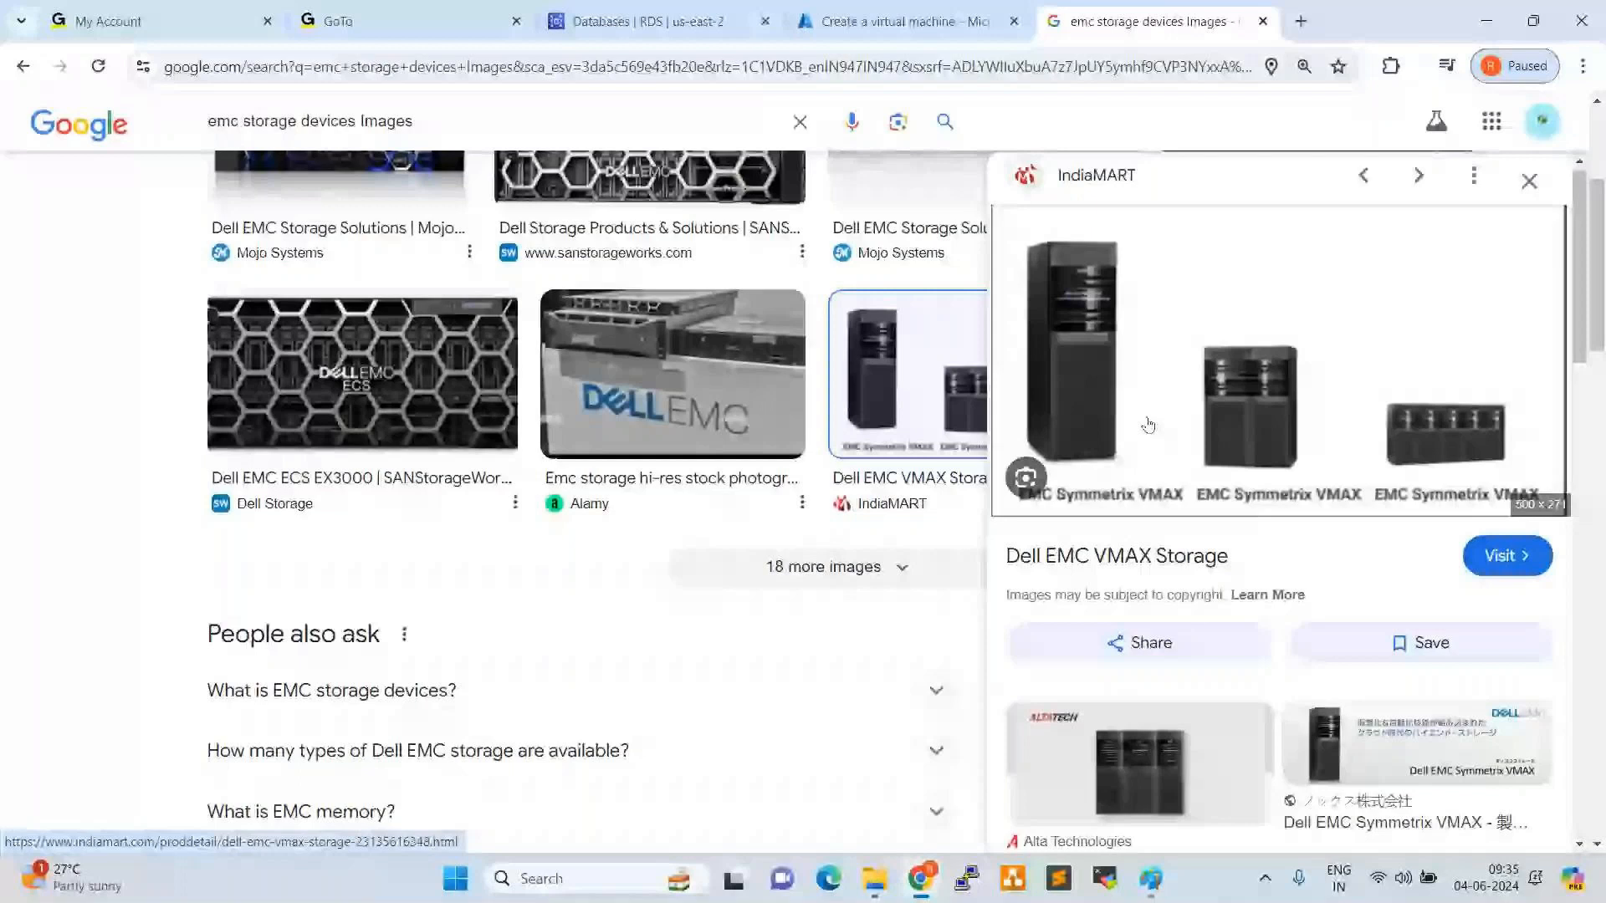
pyautogui.scroll(-12, 1147, 425)
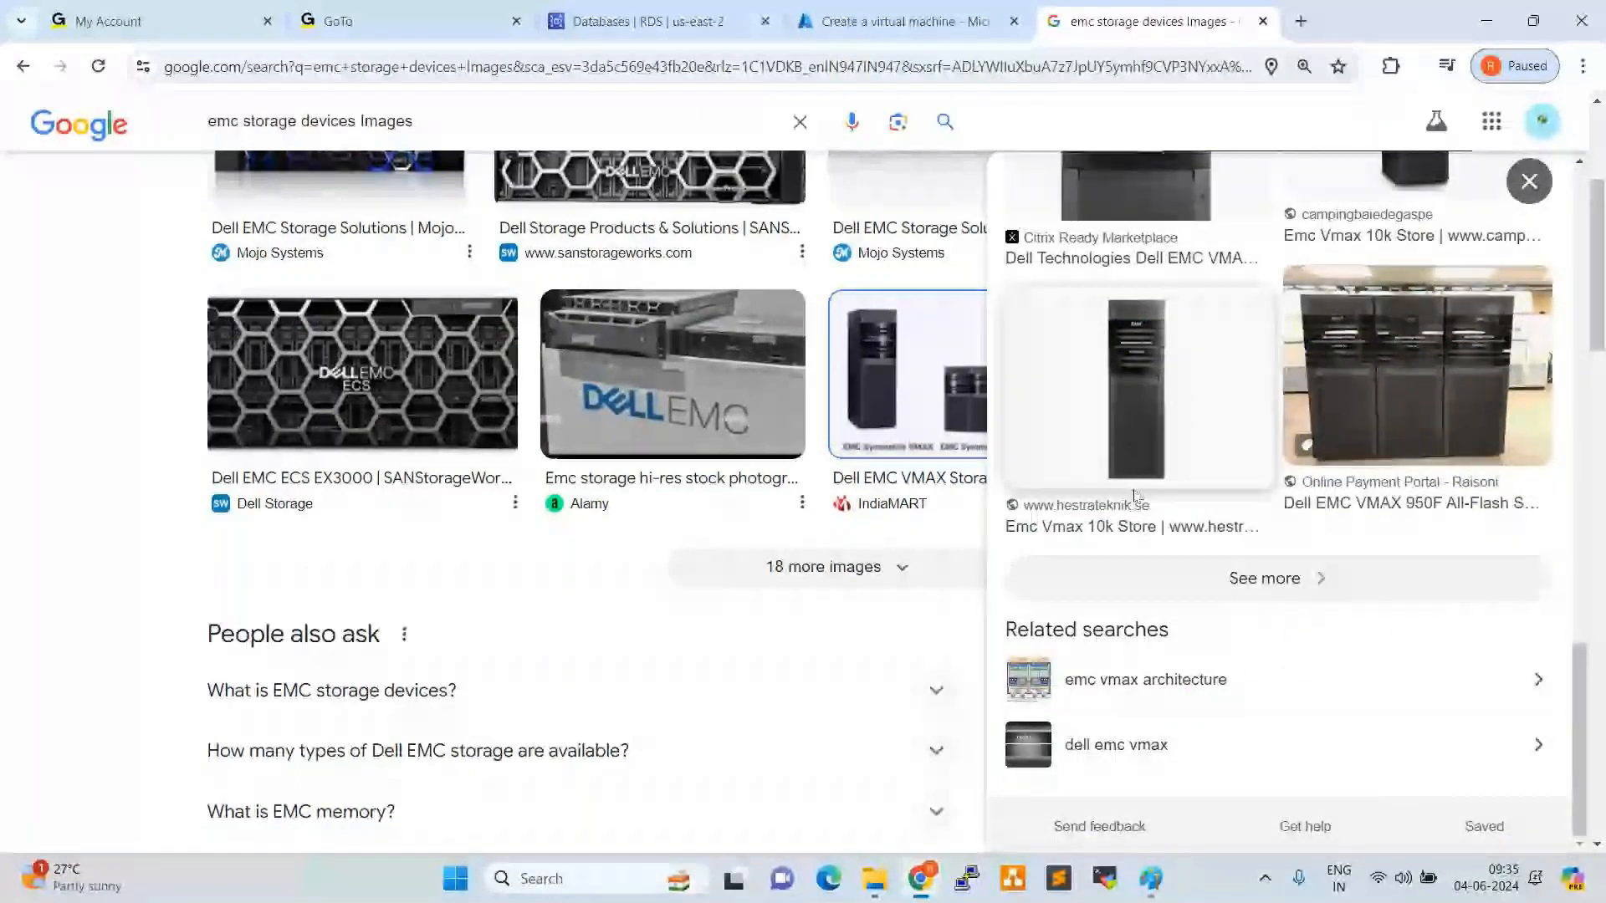
pyautogui.scroll(12, 1121, 495)
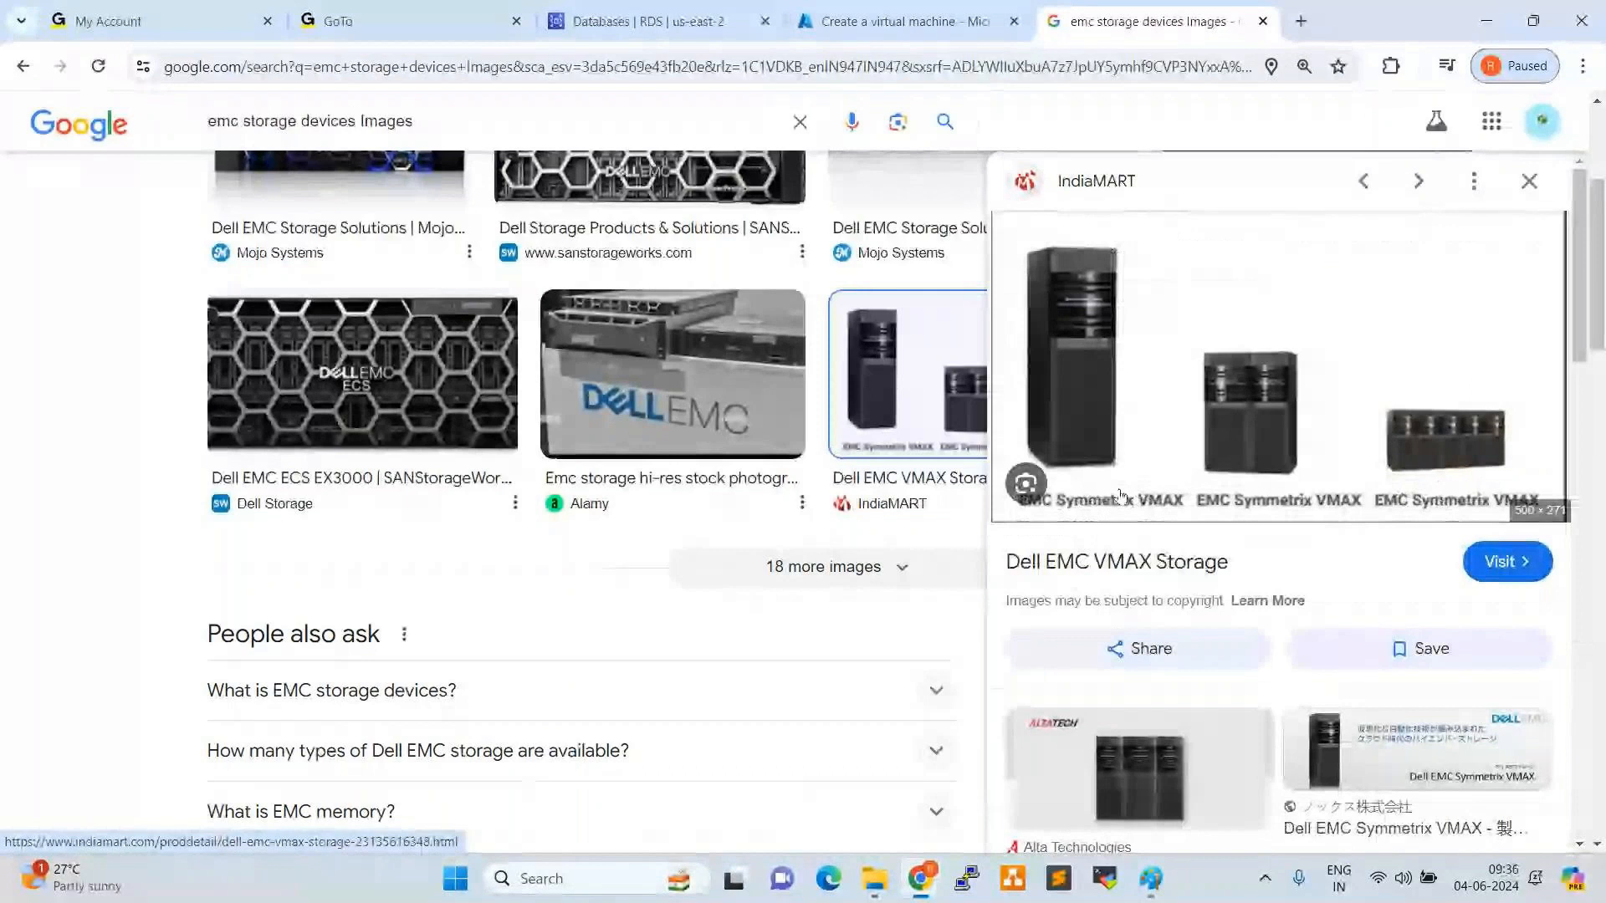
pyautogui.scroll(4, 779, 467)
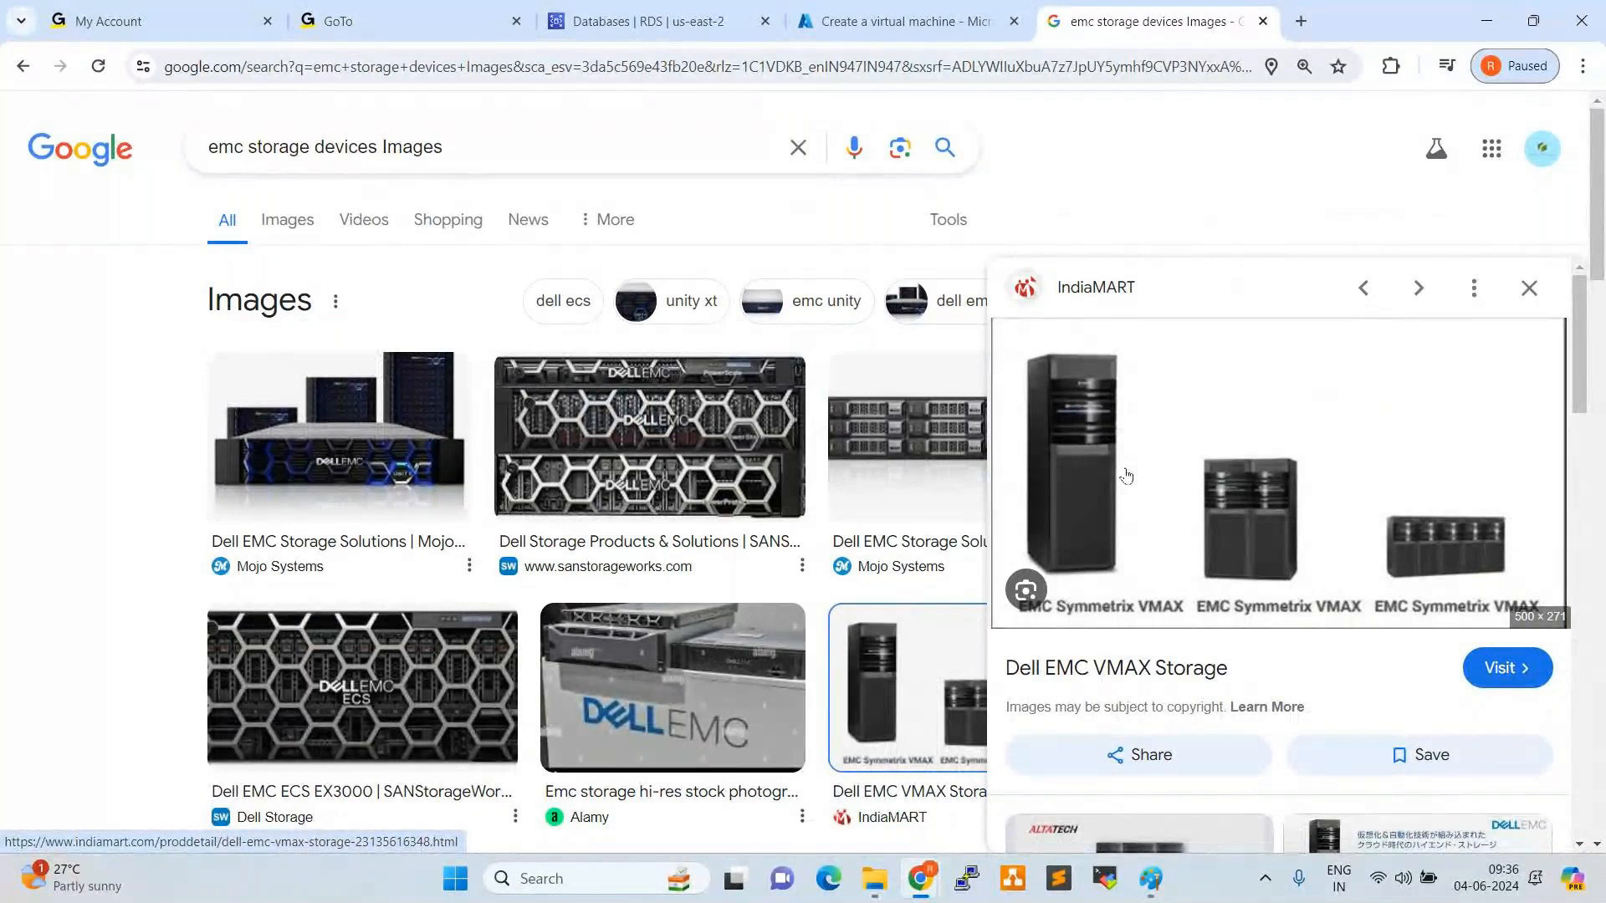
# Search Google for raid levels in a new browser tab
pyautogui.hotkey('ctrl', 't')
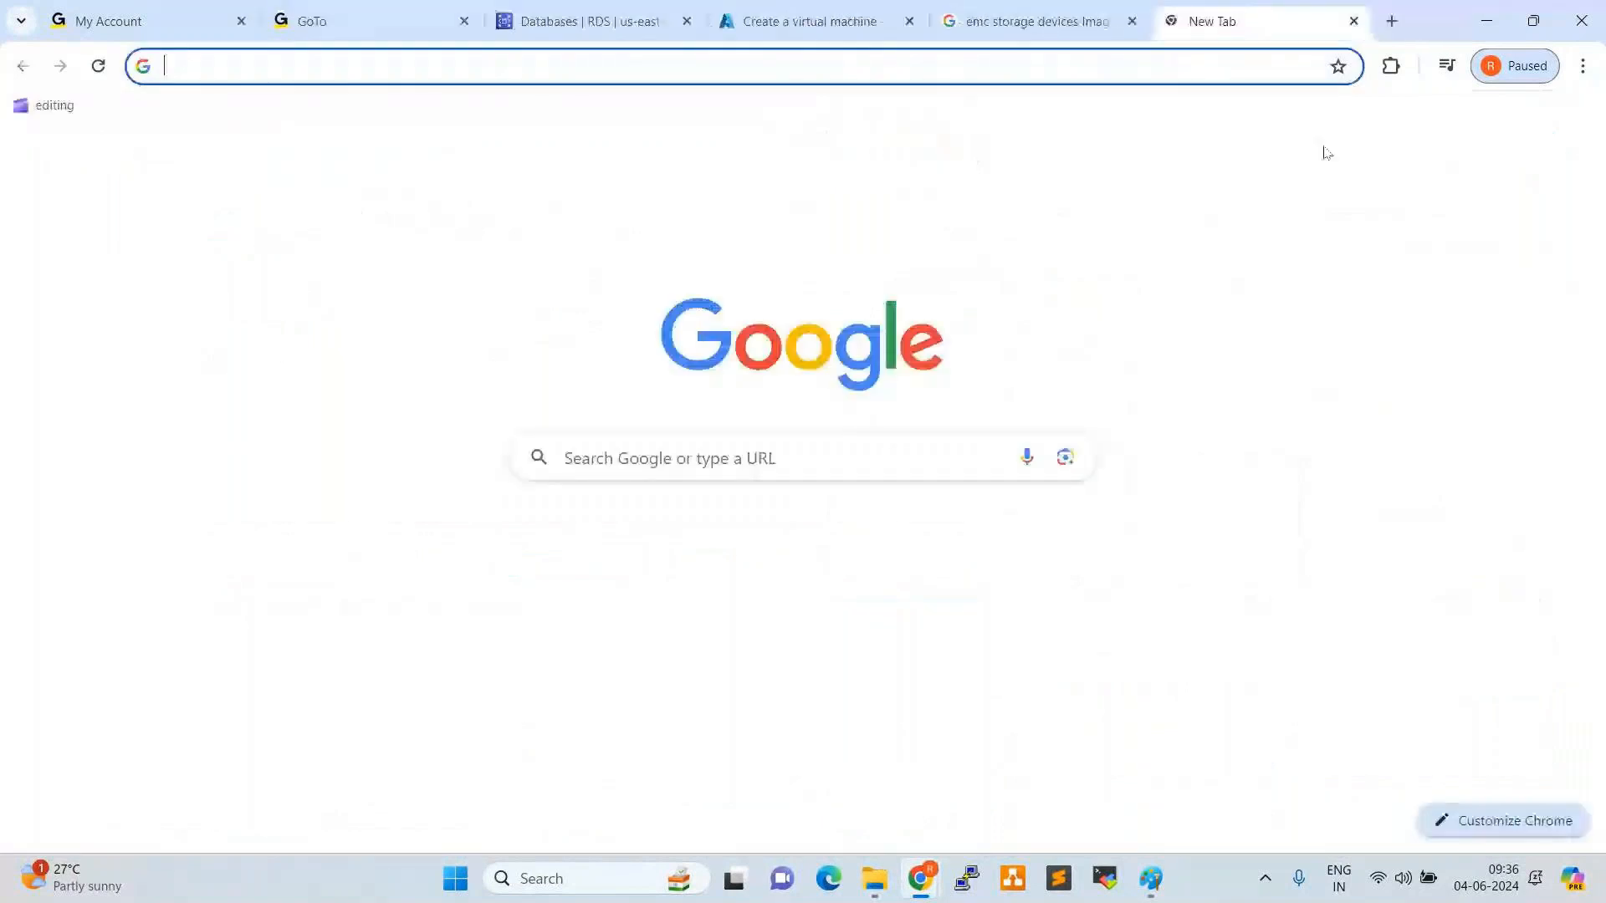
pyautogui.write('Rai')
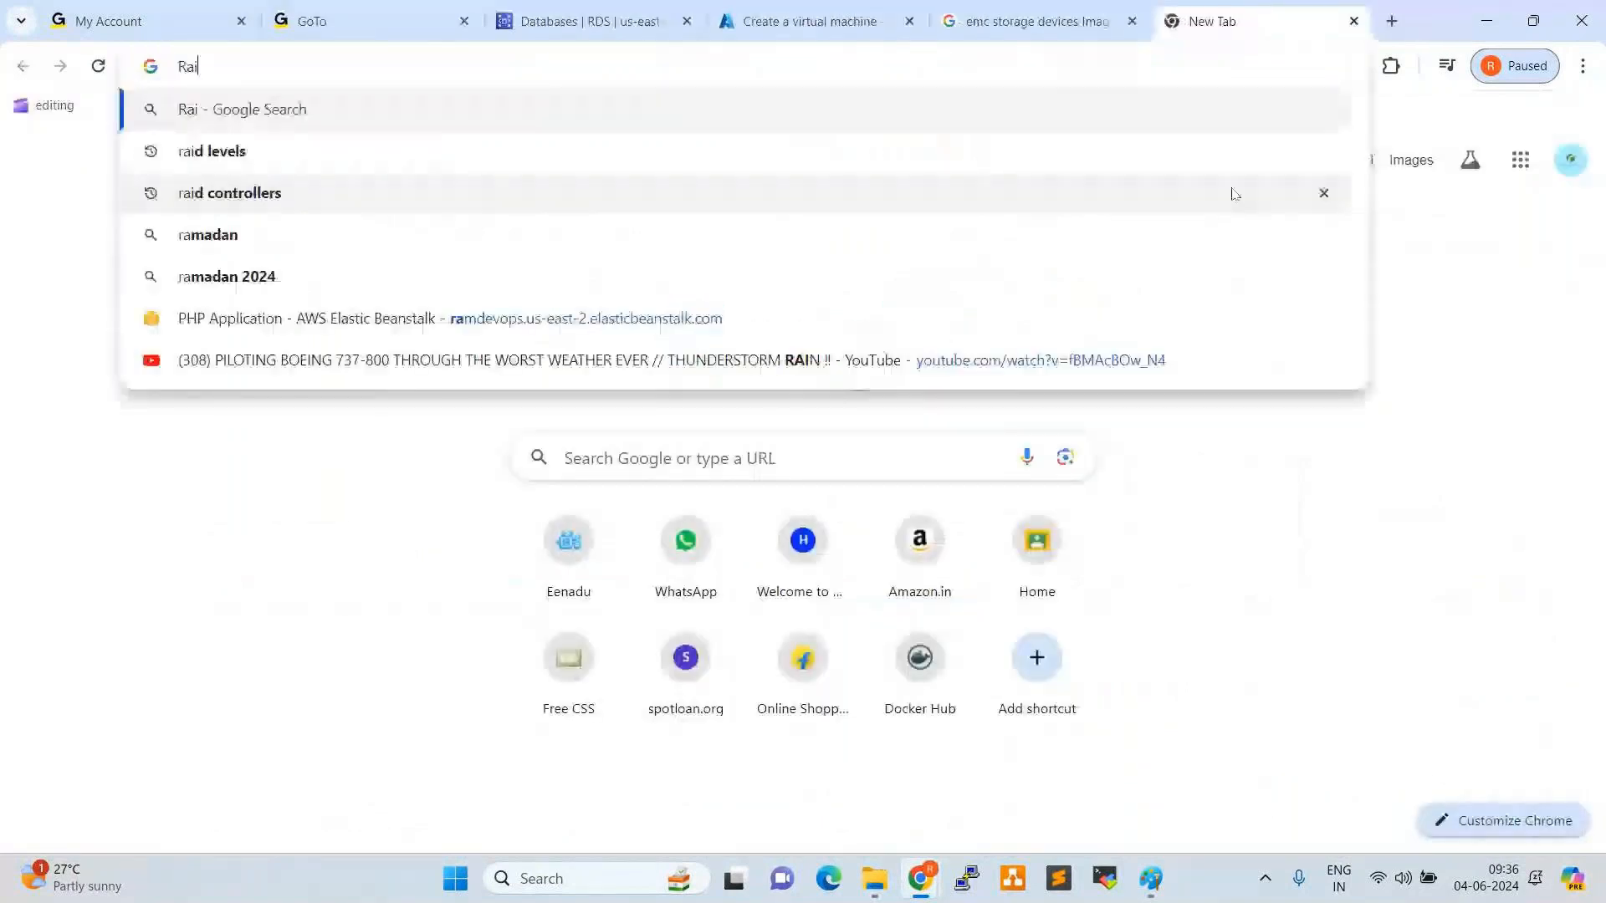
pyautogui.write('d')
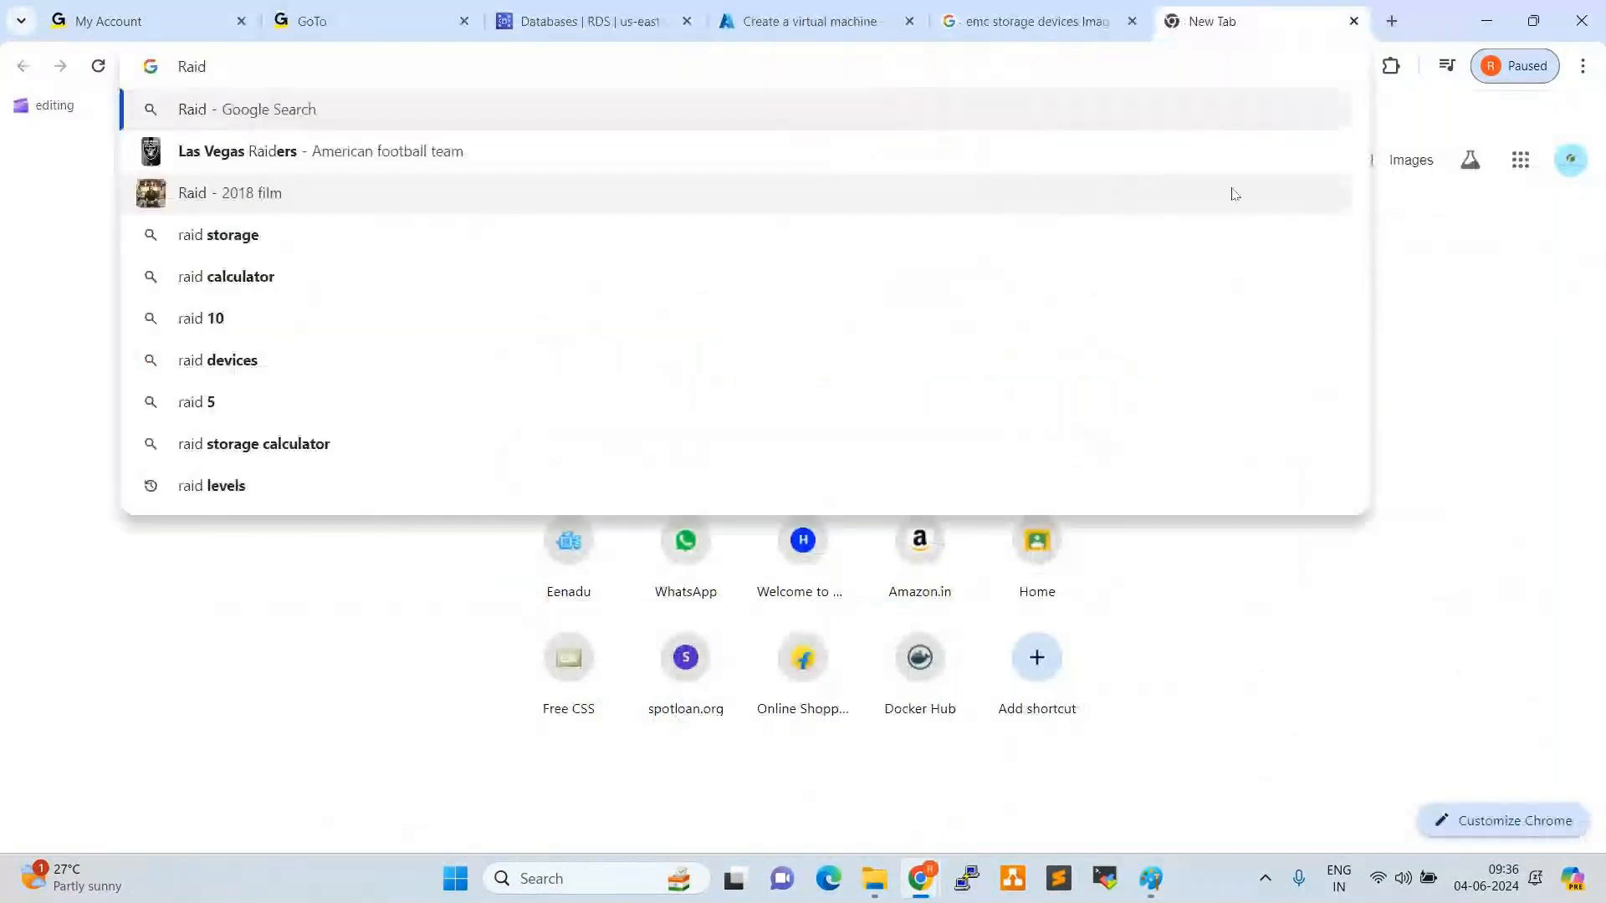
pyautogui.write(' Level')
pyautogui.press('Return')
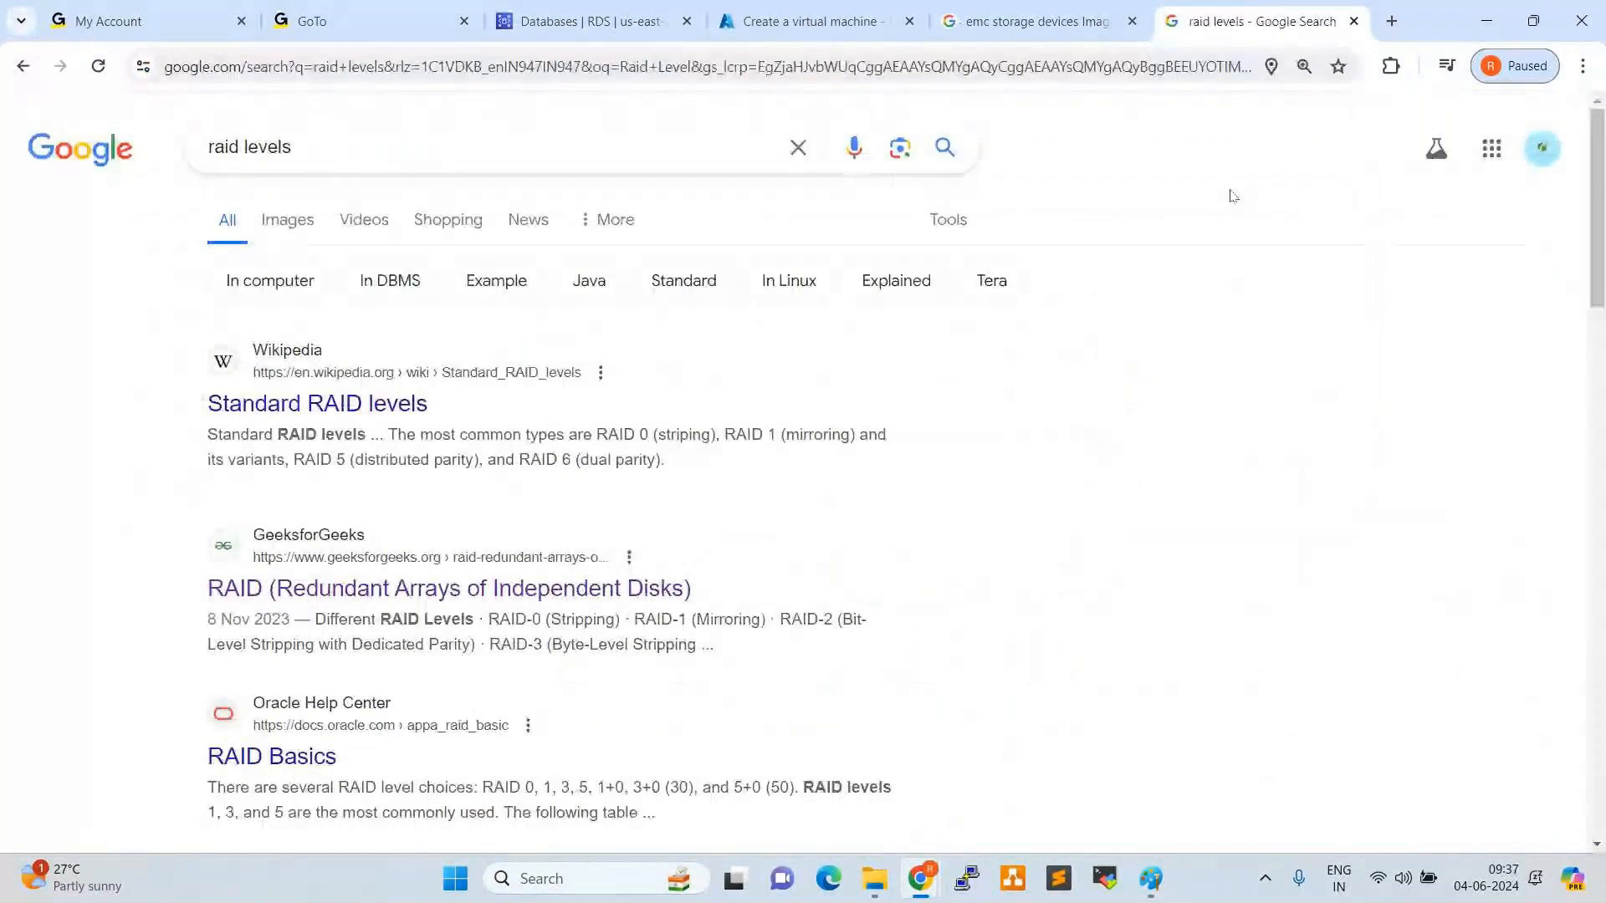
# Open Wikipedia's Standard RAID levels article from the results and dismiss the reading mode tip
pyautogui.scroll(-2, 686, 518)
pyautogui.scroll(-1, 685, 517)
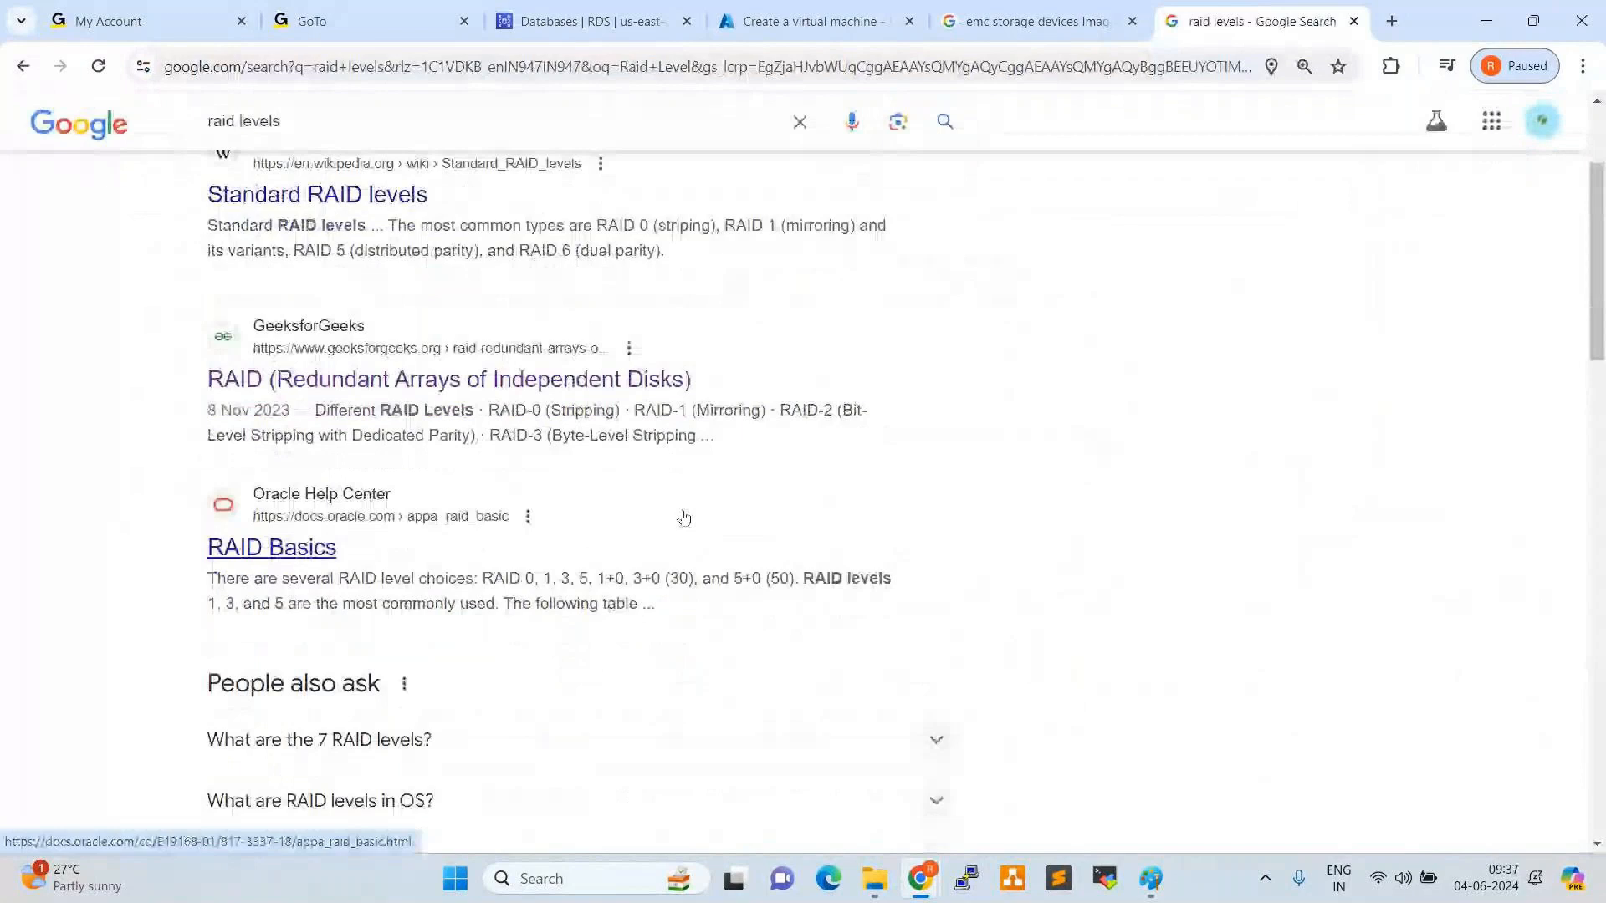
pyautogui.scroll(2, 684, 518)
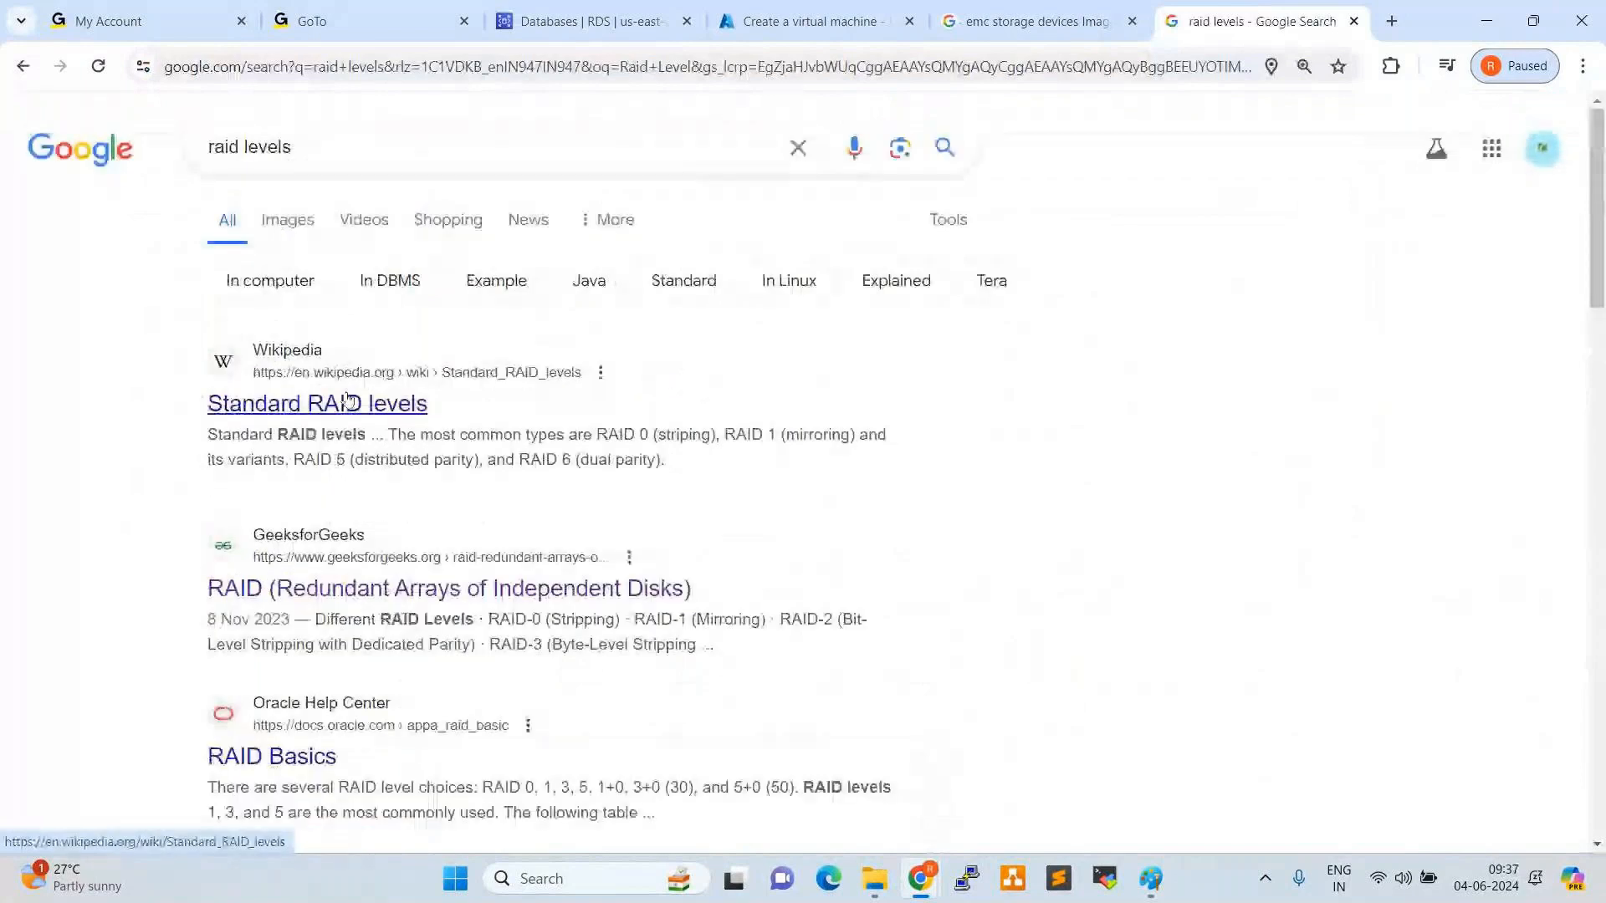
pyautogui.click(347, 400)
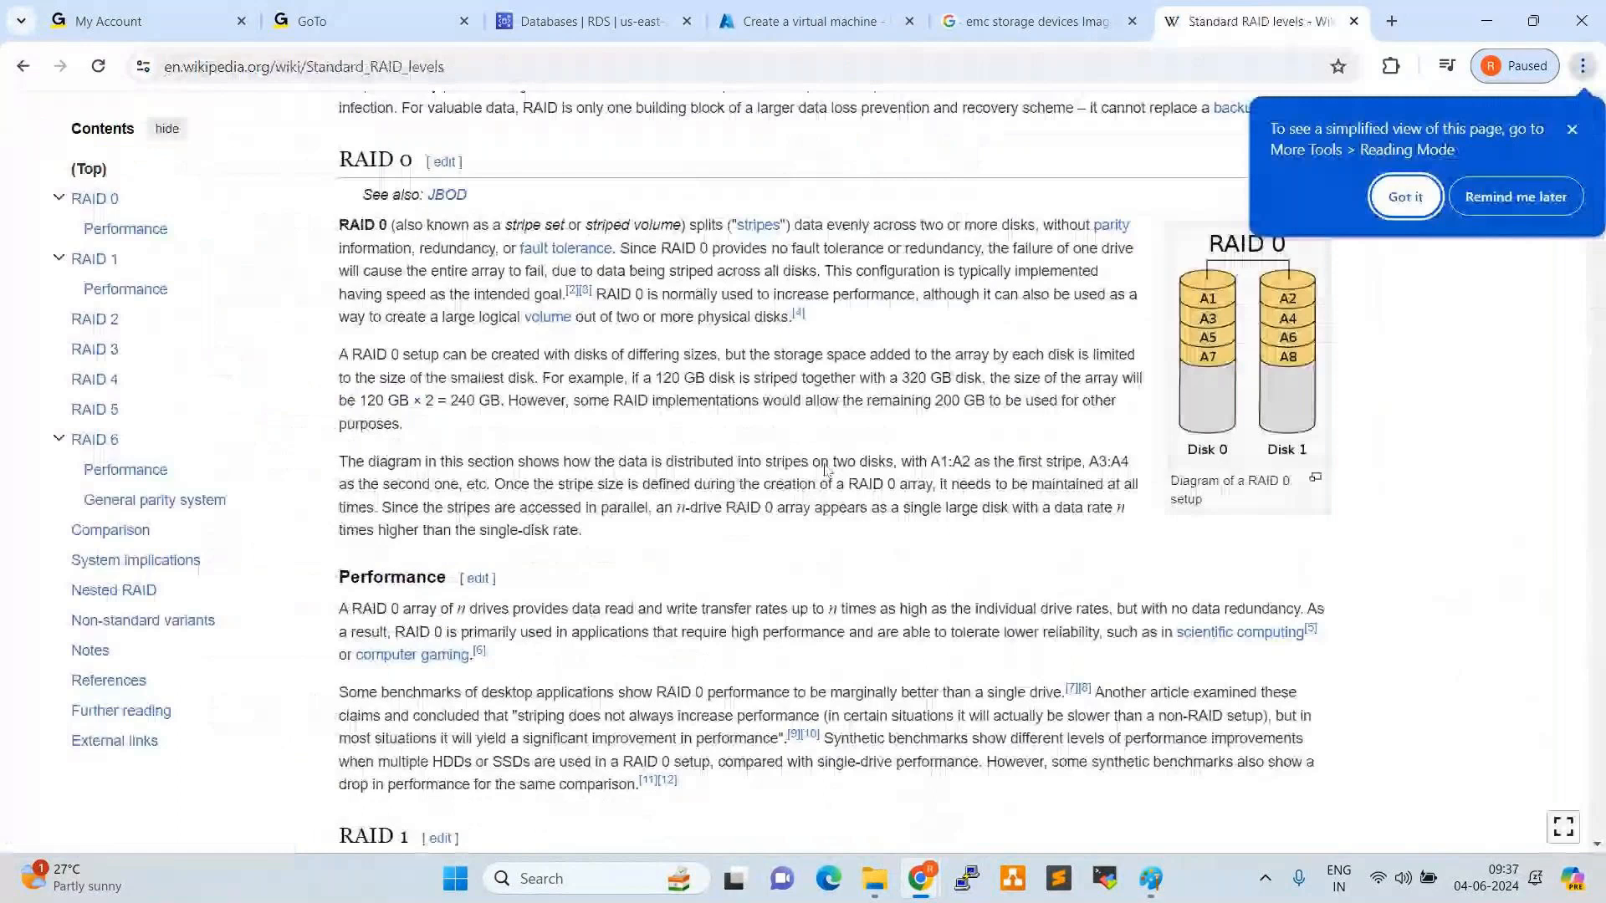
pyautogui.scroll(2, 825, 469)
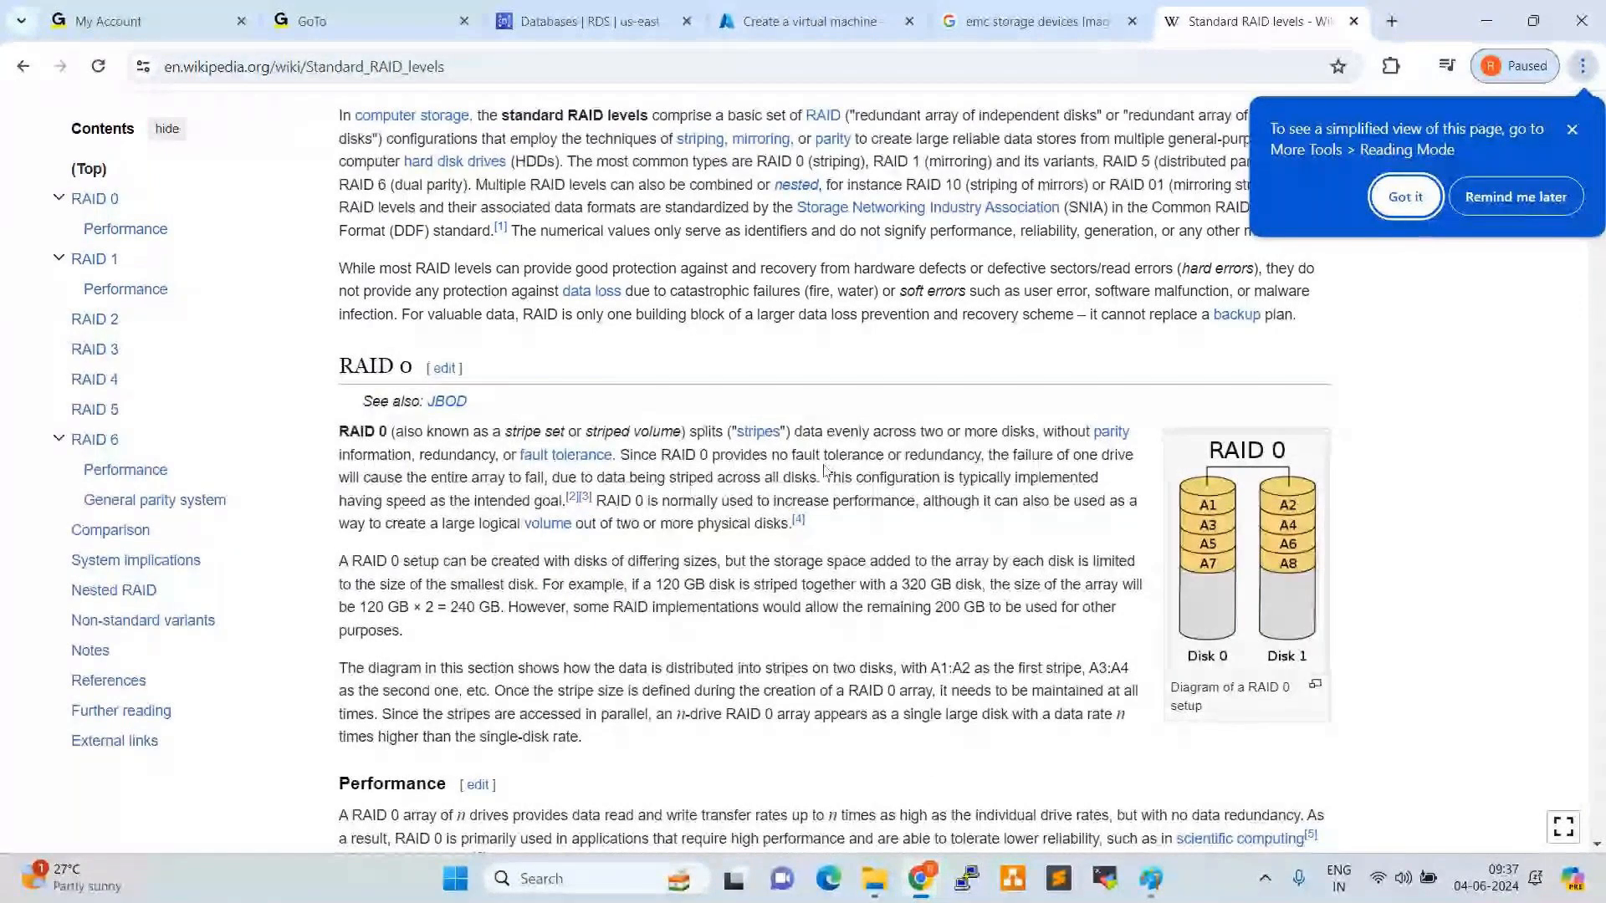
pyautogui.click(1405, 198)
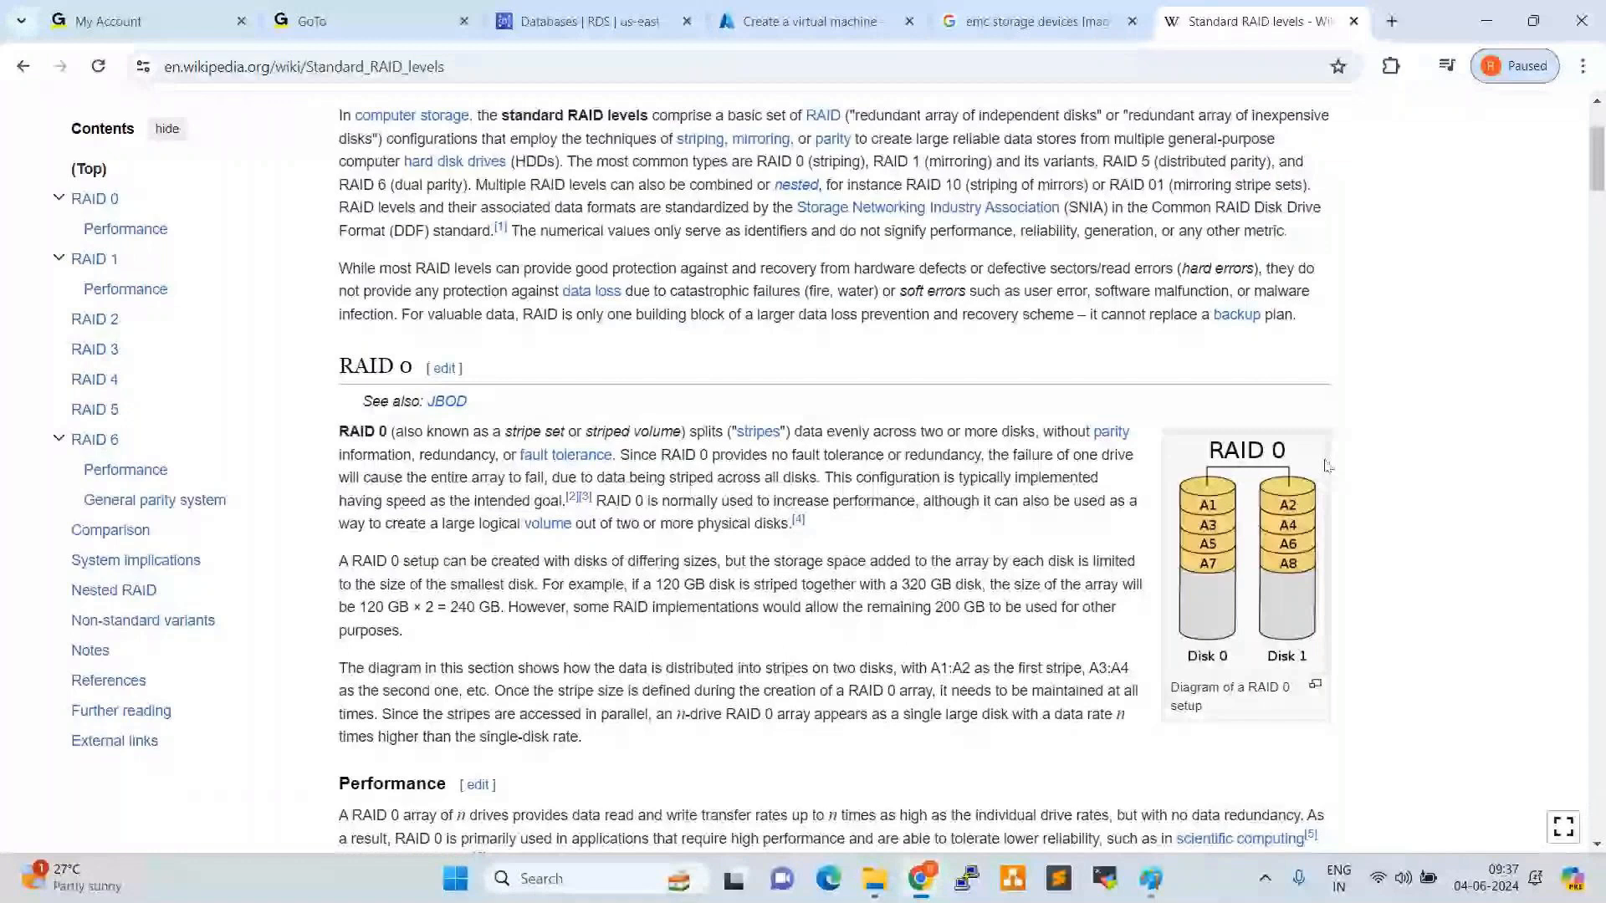
# Skim the article from RAID 0 to the Comparison table, then return to its beginning
pyautogui.scroll(-15, 1327, 465)
pyautogui.scroll(-7, 1234, 591)
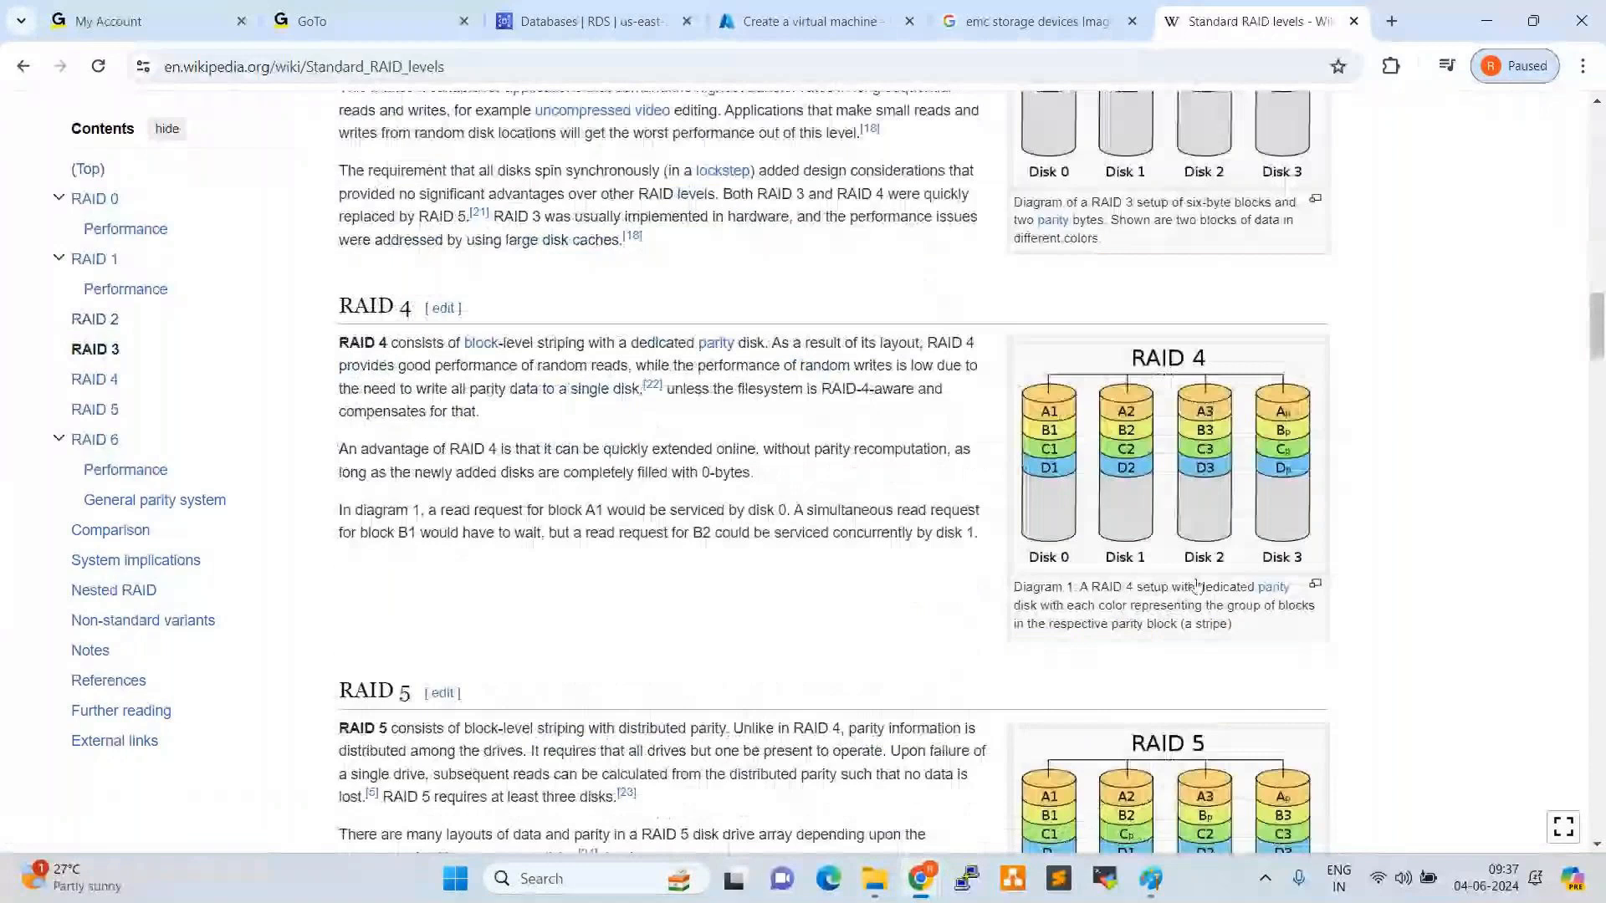
pyautogui.scroll(-15, 1196, 585)
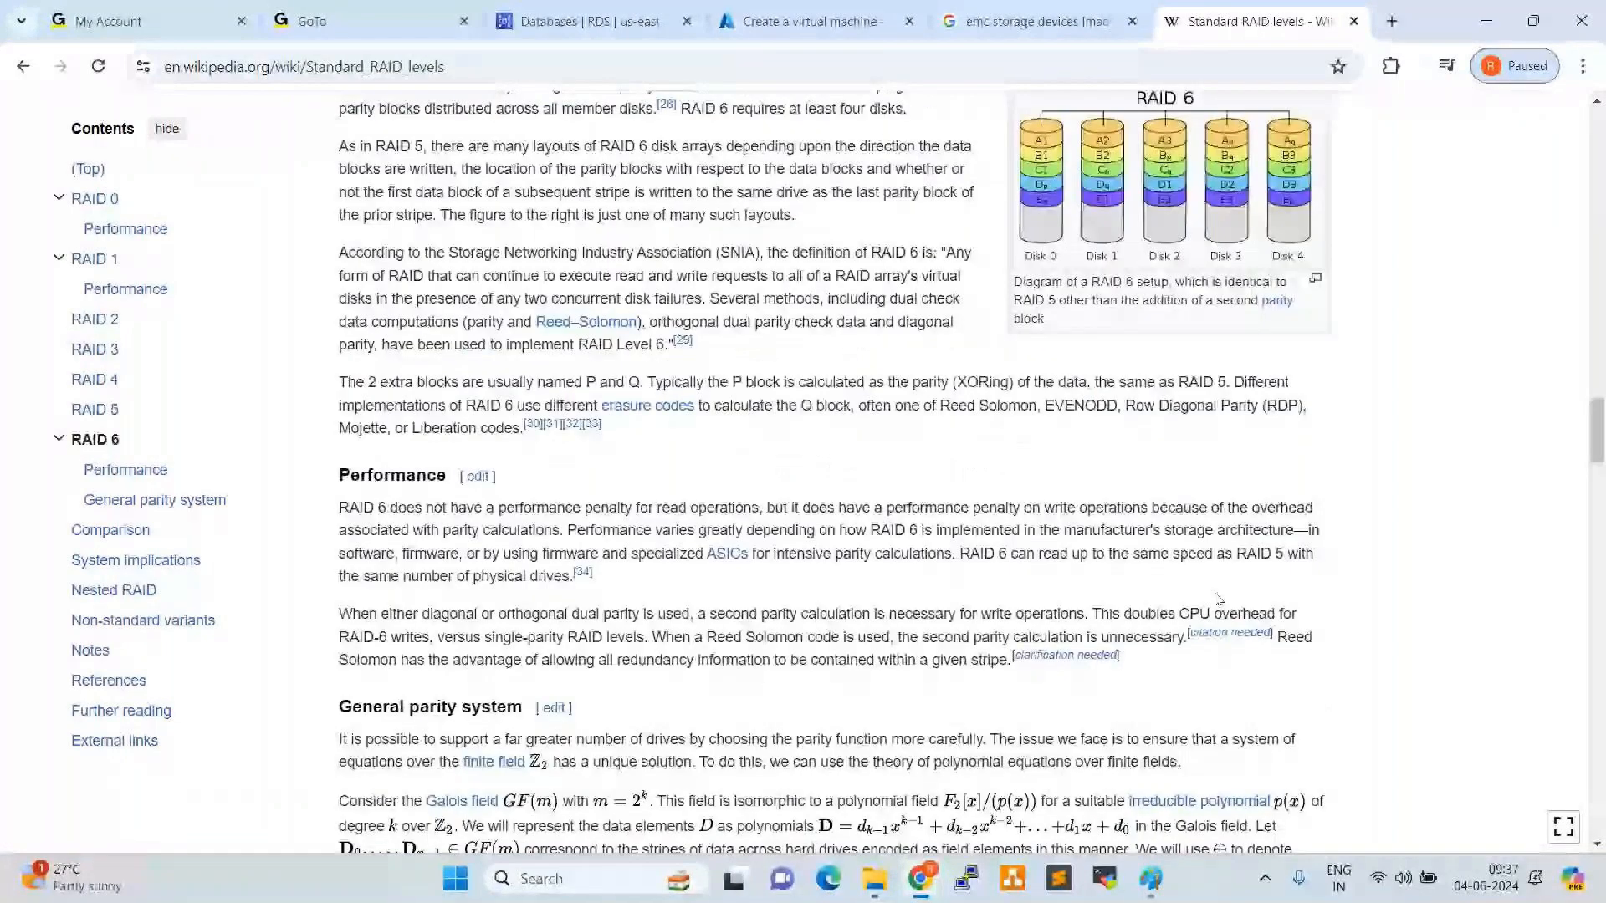
pyautogui.scroll(-10, 1217, 597)
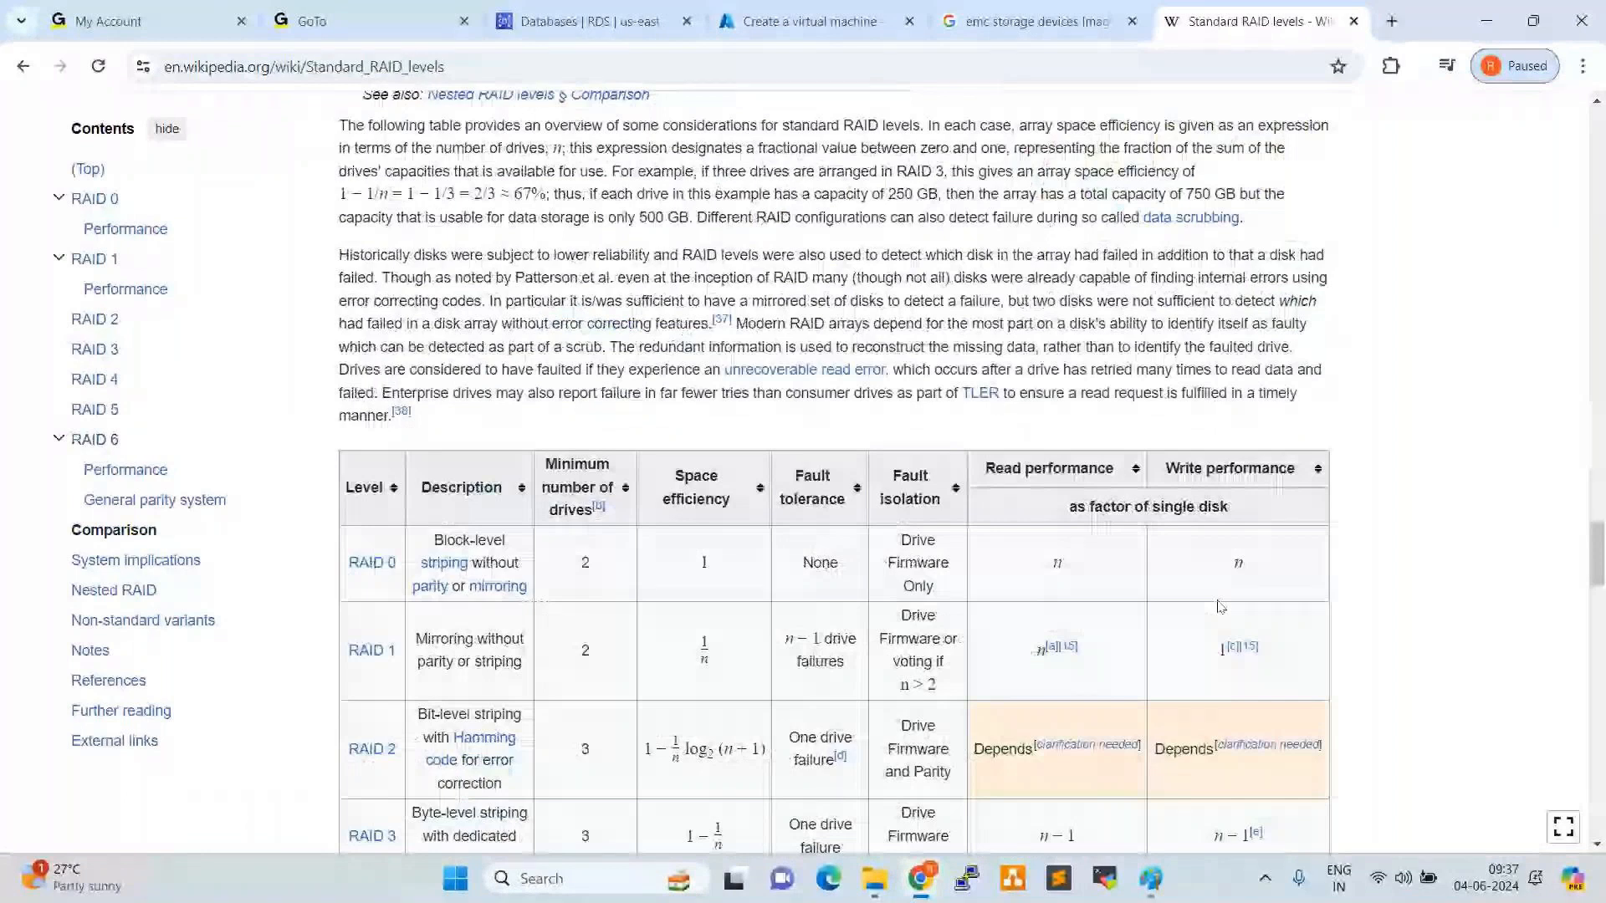
pyautogui.press('Home')
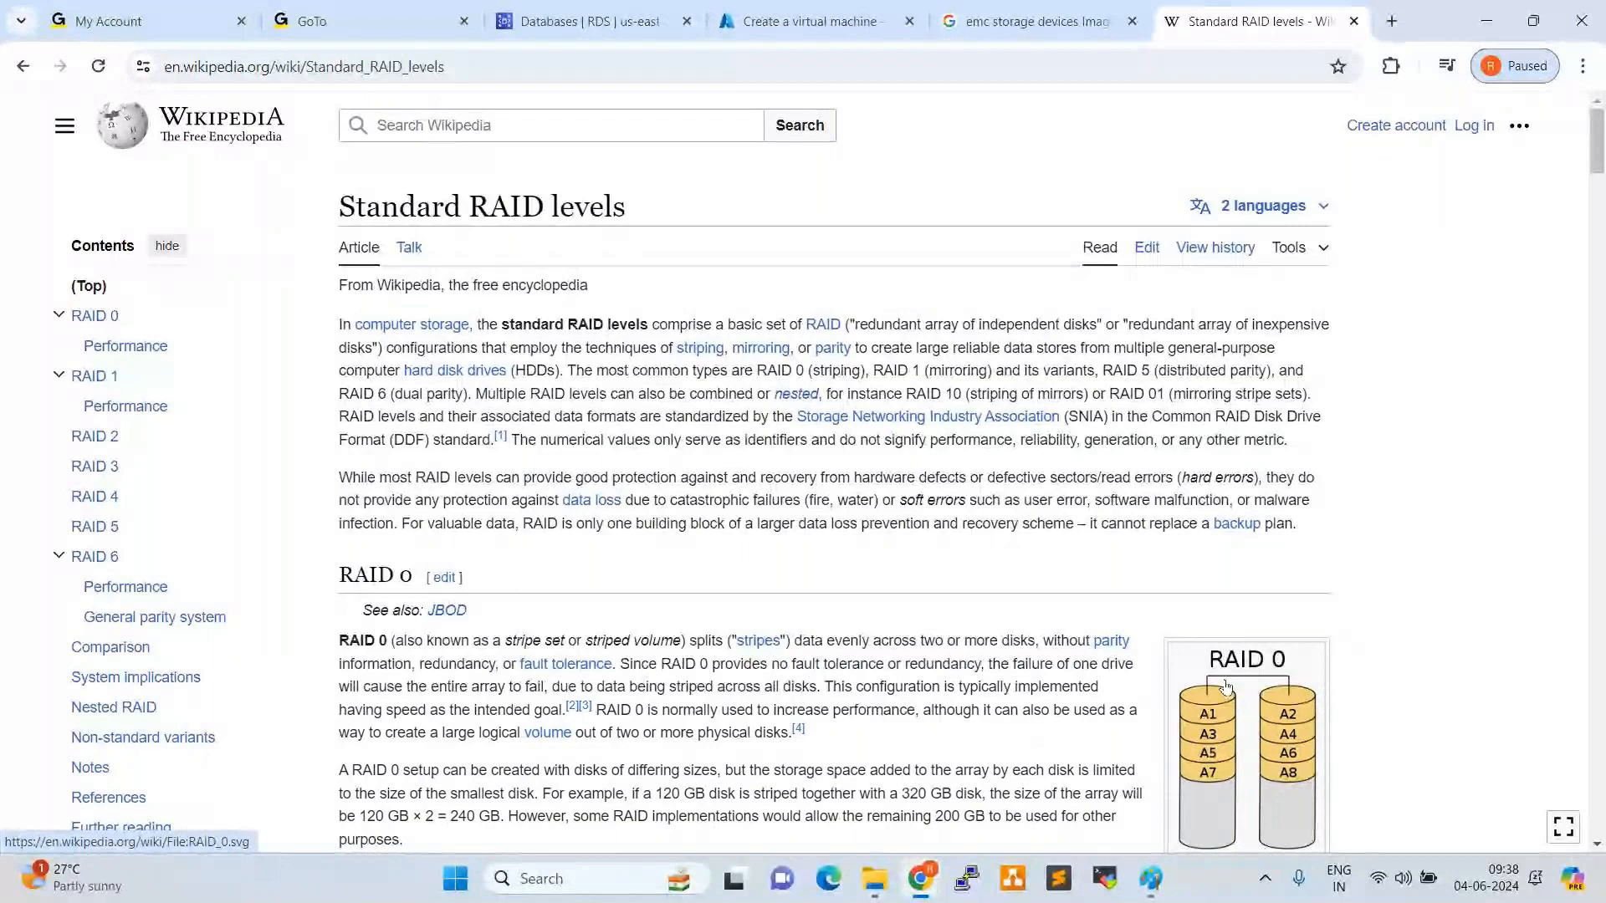
# Examine the RAID 0 through RAID 6 sections and their disk layout diagrams one after another
pyautogui.scroll(-3, 1225, 686)
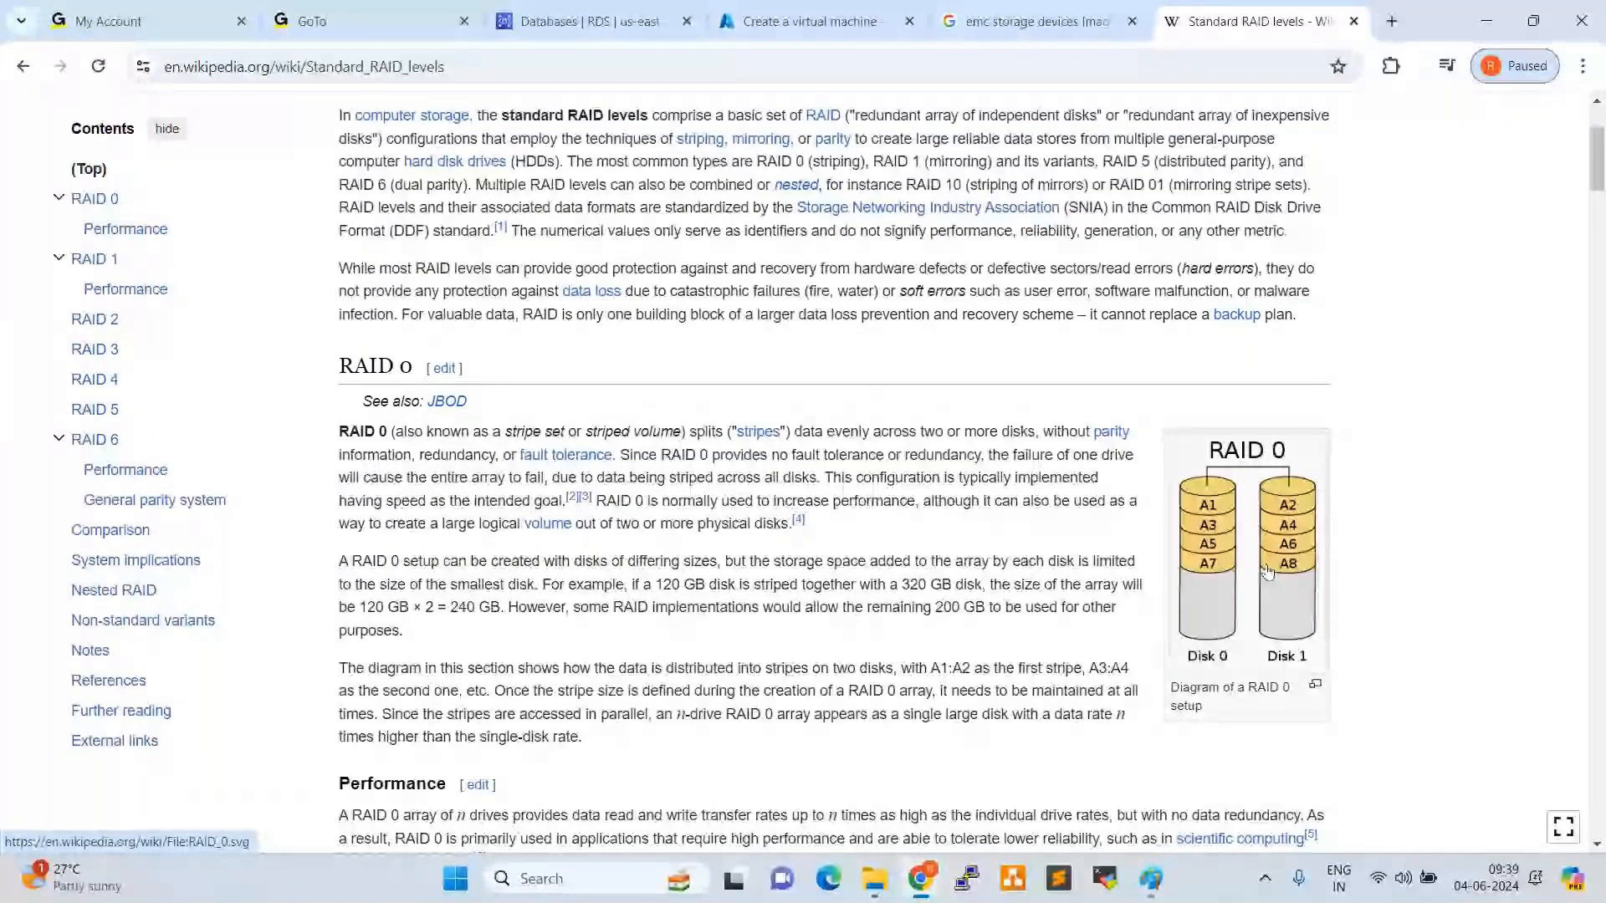
pyautogui.scroll(-5, 1296, 577)
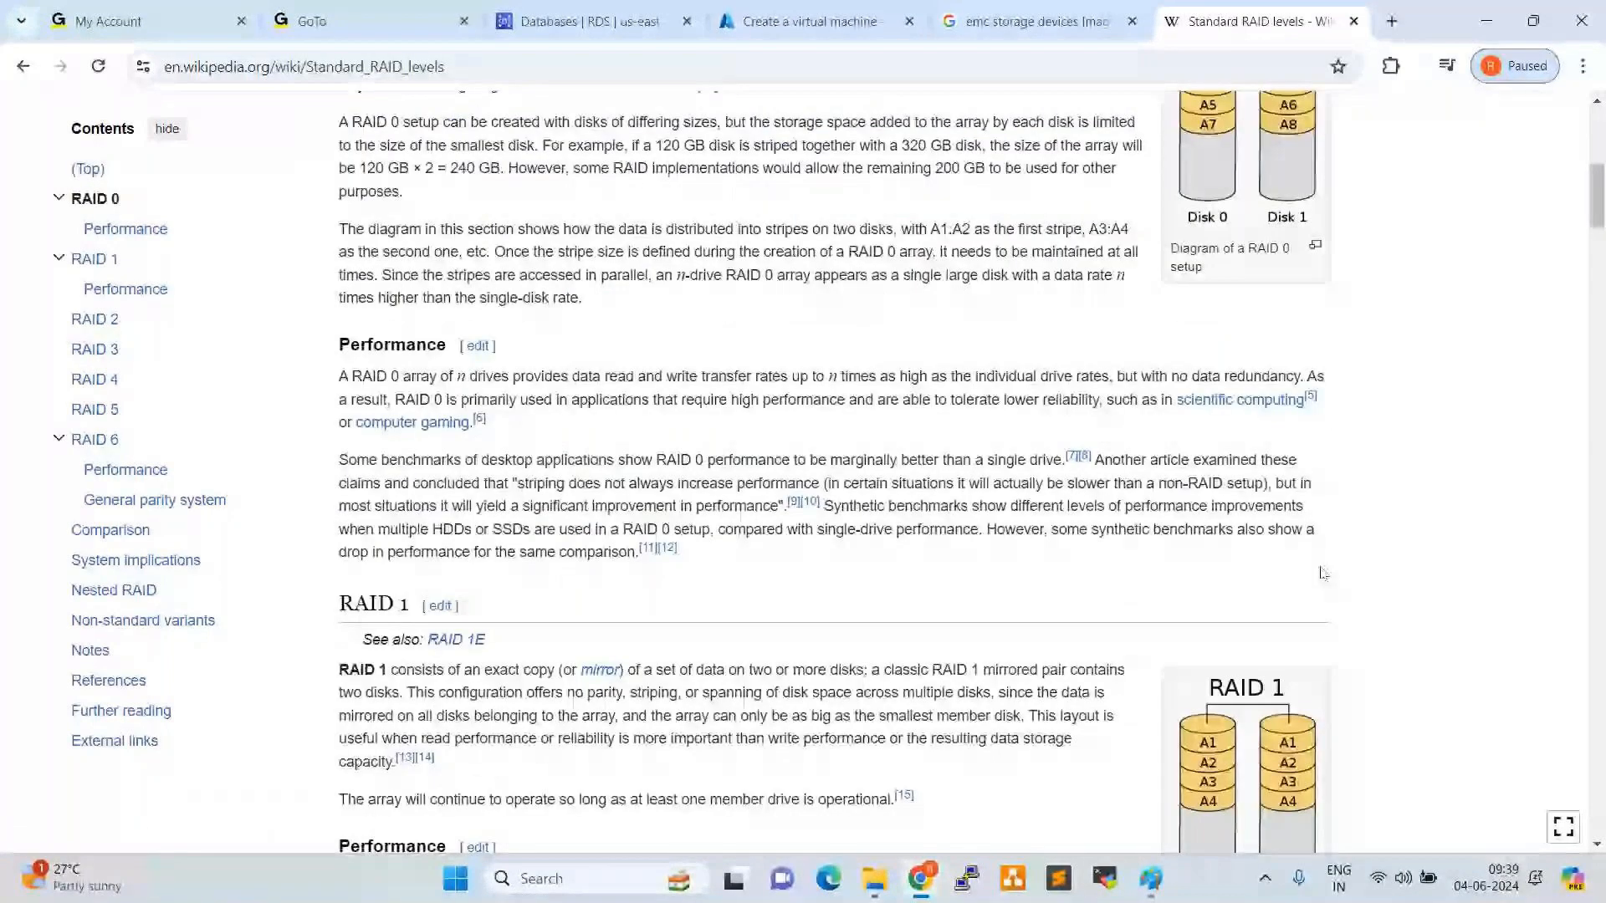
pyautogui.scroll(-2, 1322, 573)
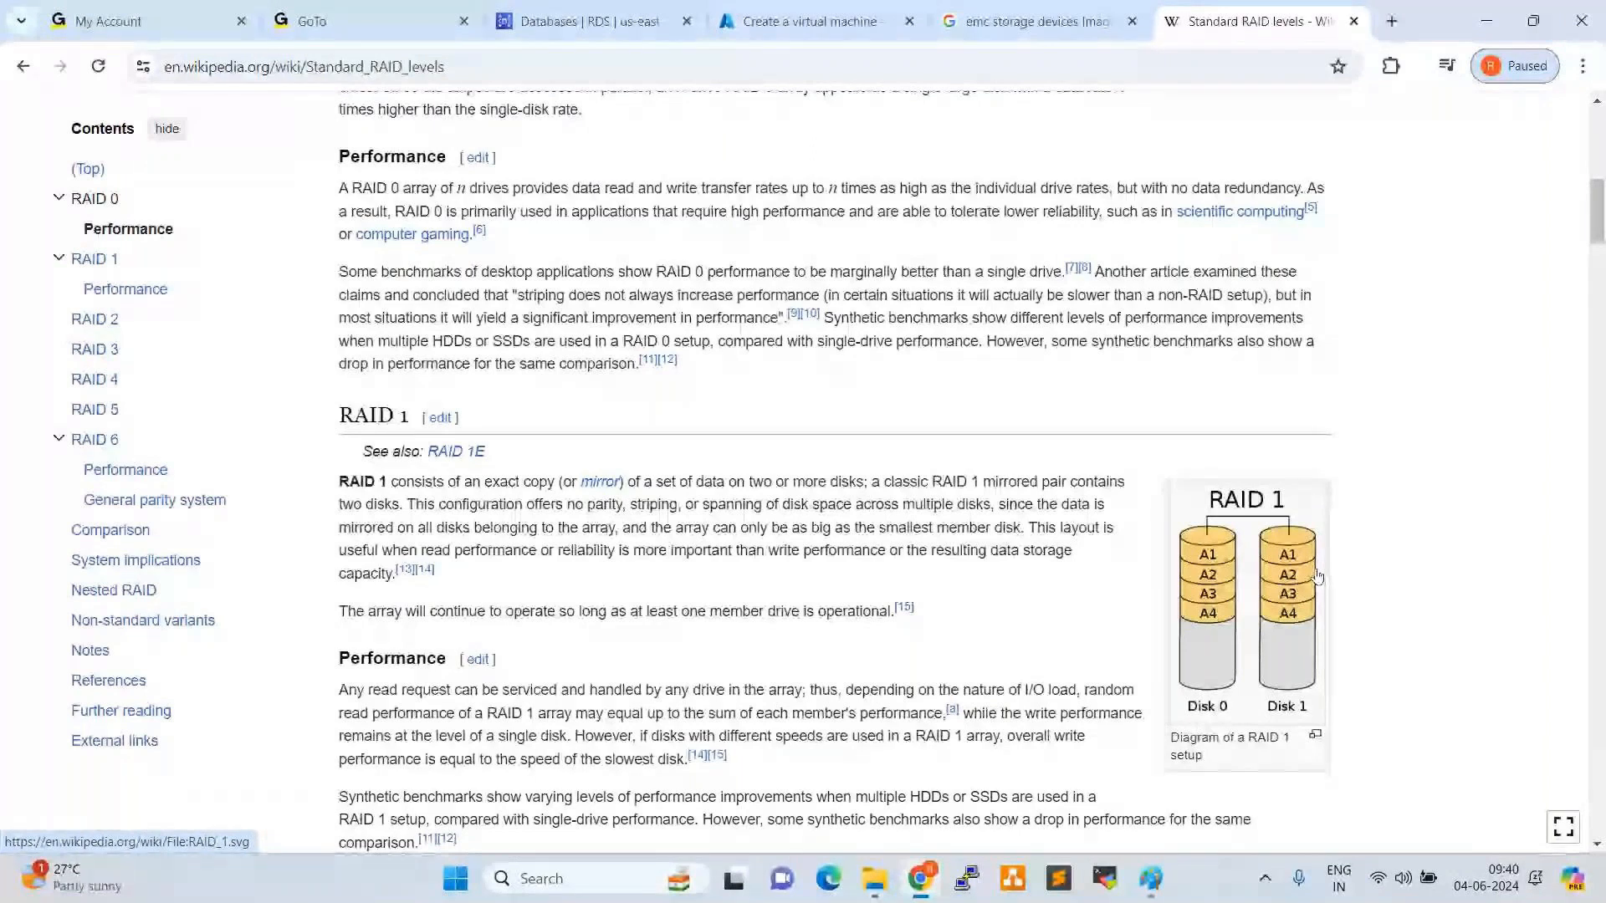
pyautogui.scroll(-3, 1348, 576)
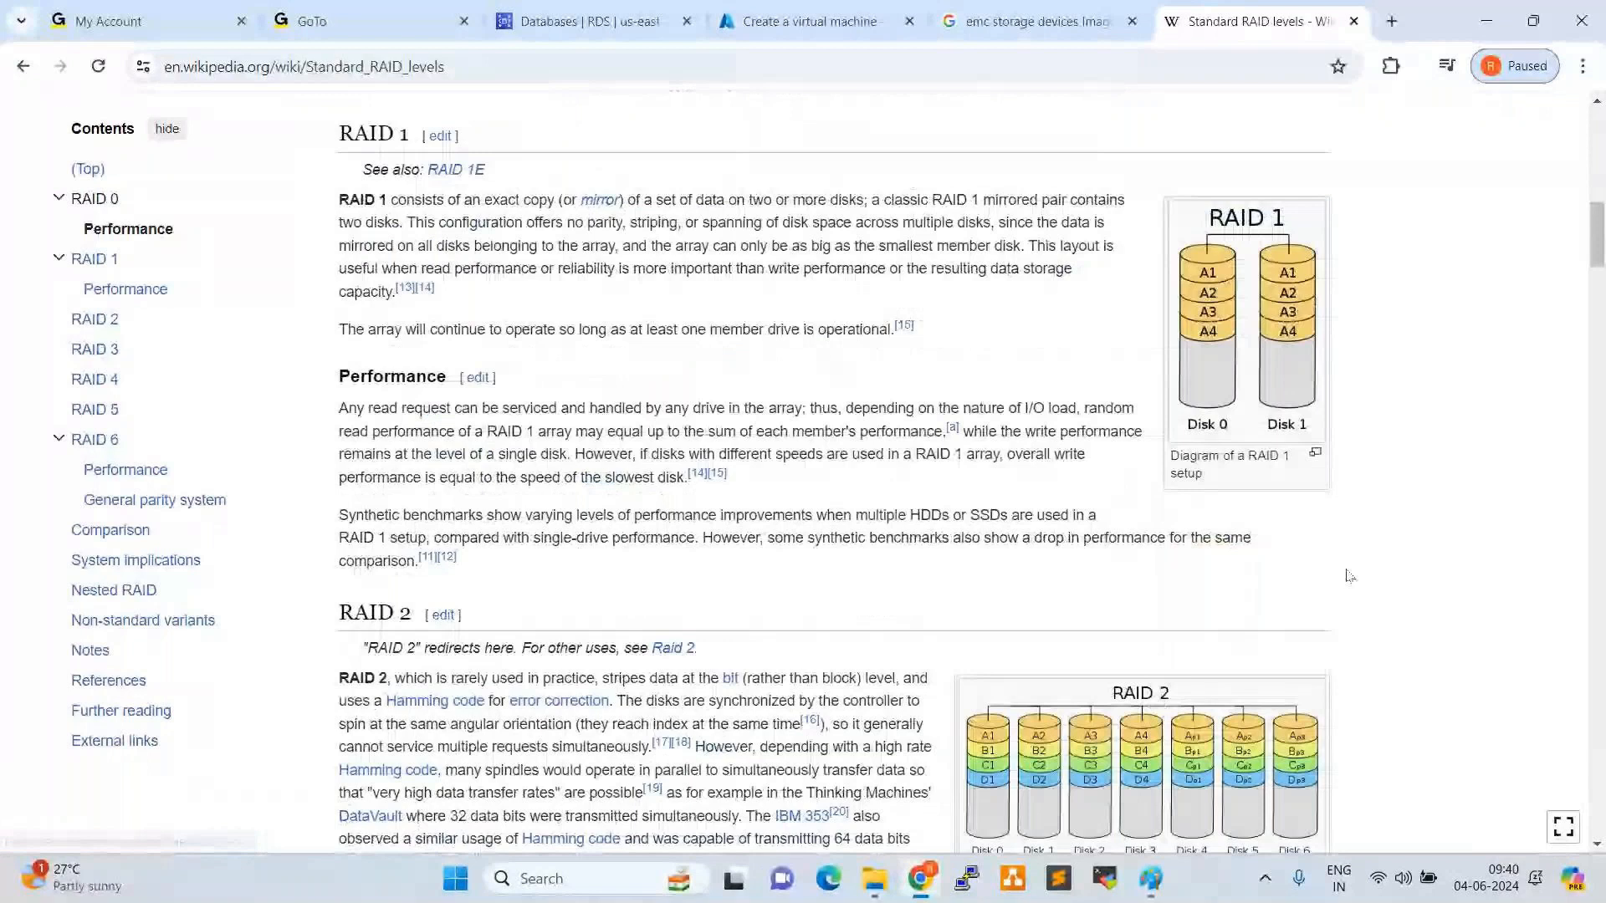
pyautogui.scroll(-5, 1348, 575)
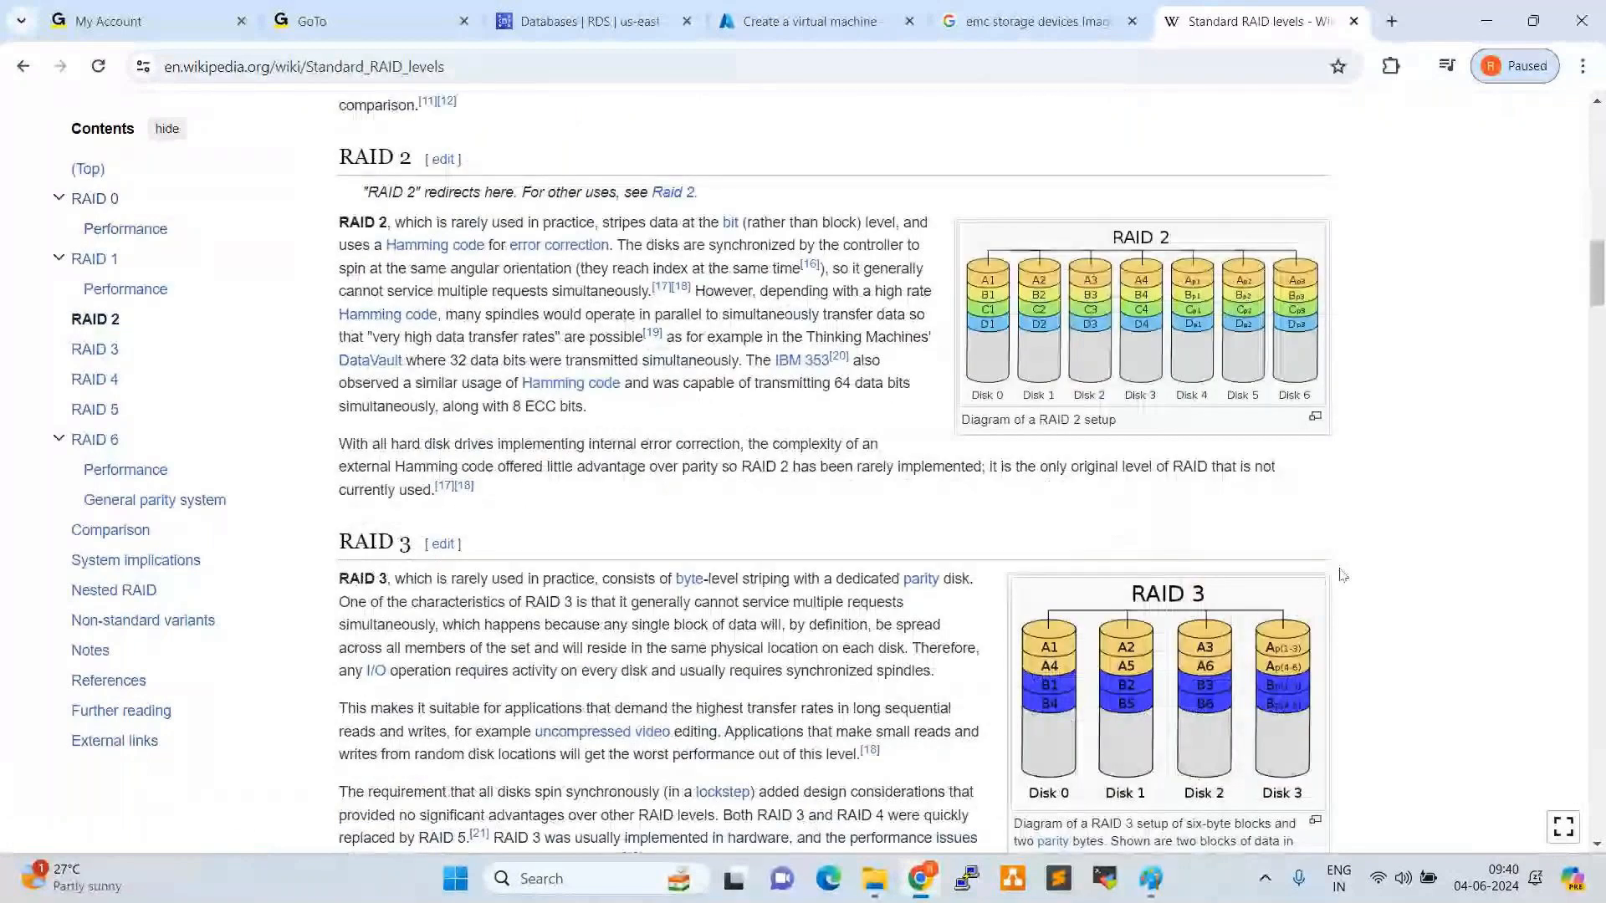
pyautogui.scroll(-4, 1341, 575)
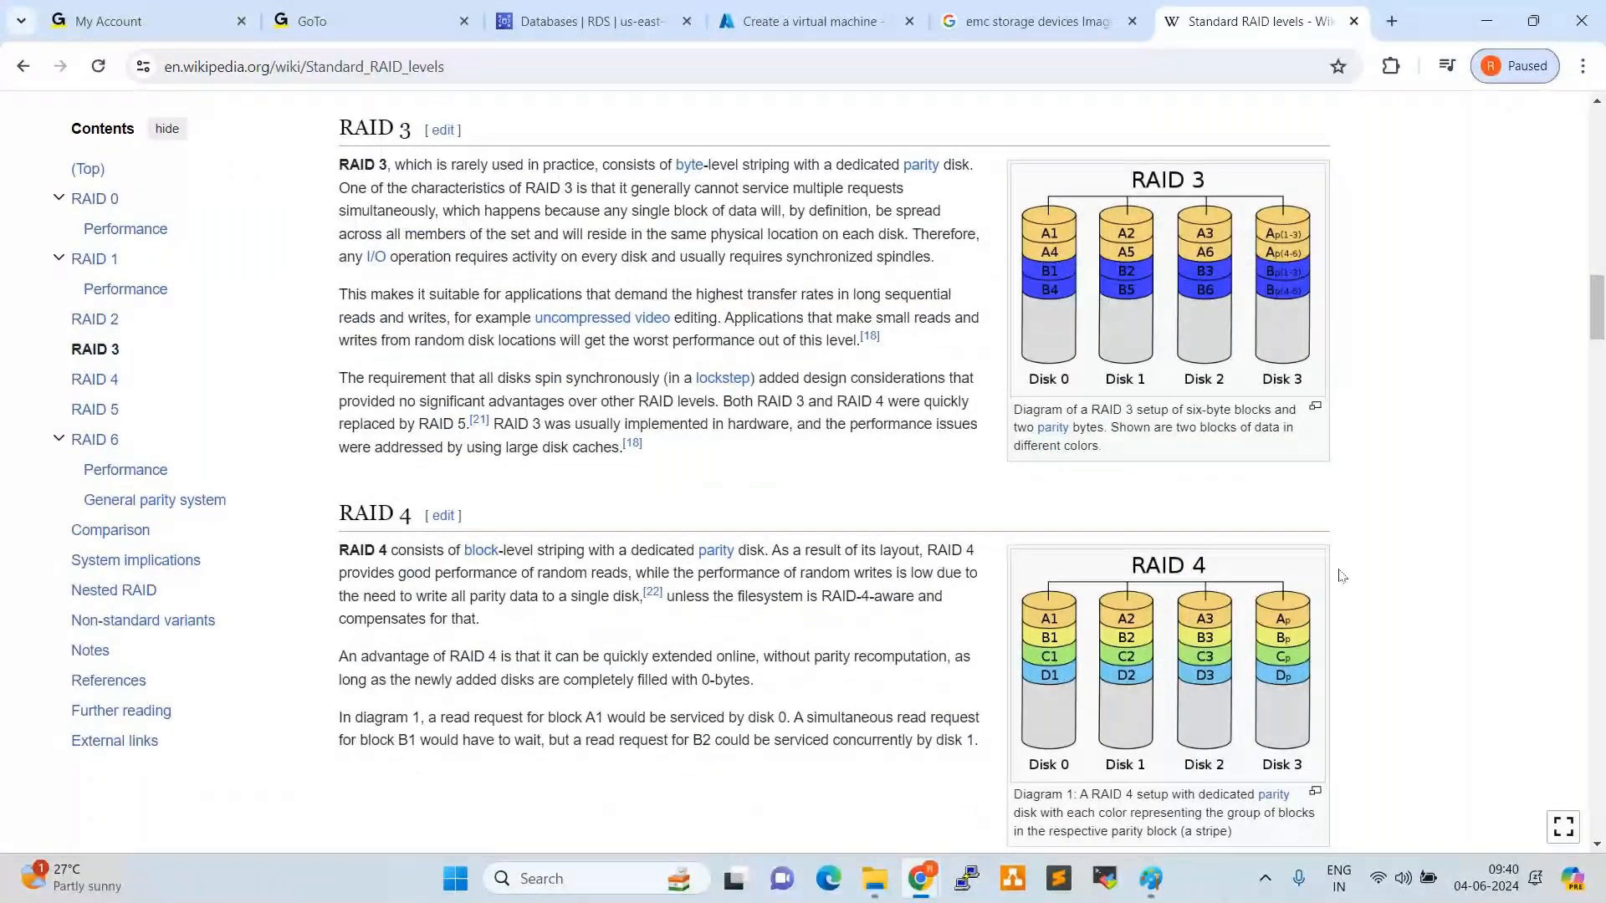
pyautogui.scroll(-6, 1340, 575)
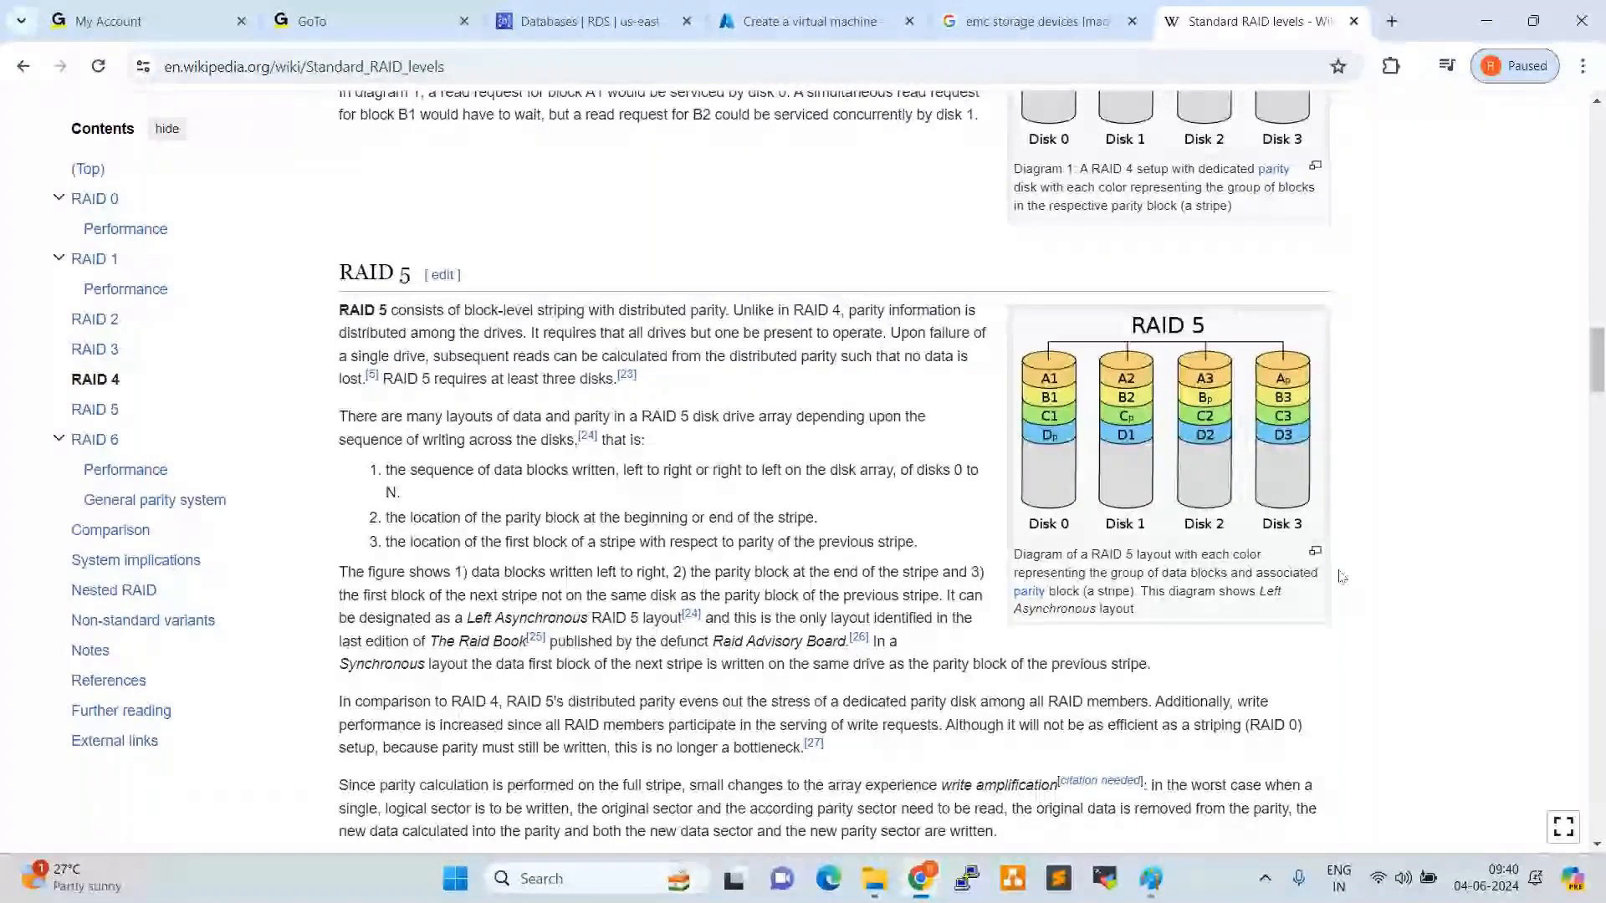
pyautogui.scroll(-5, 1341, 576)
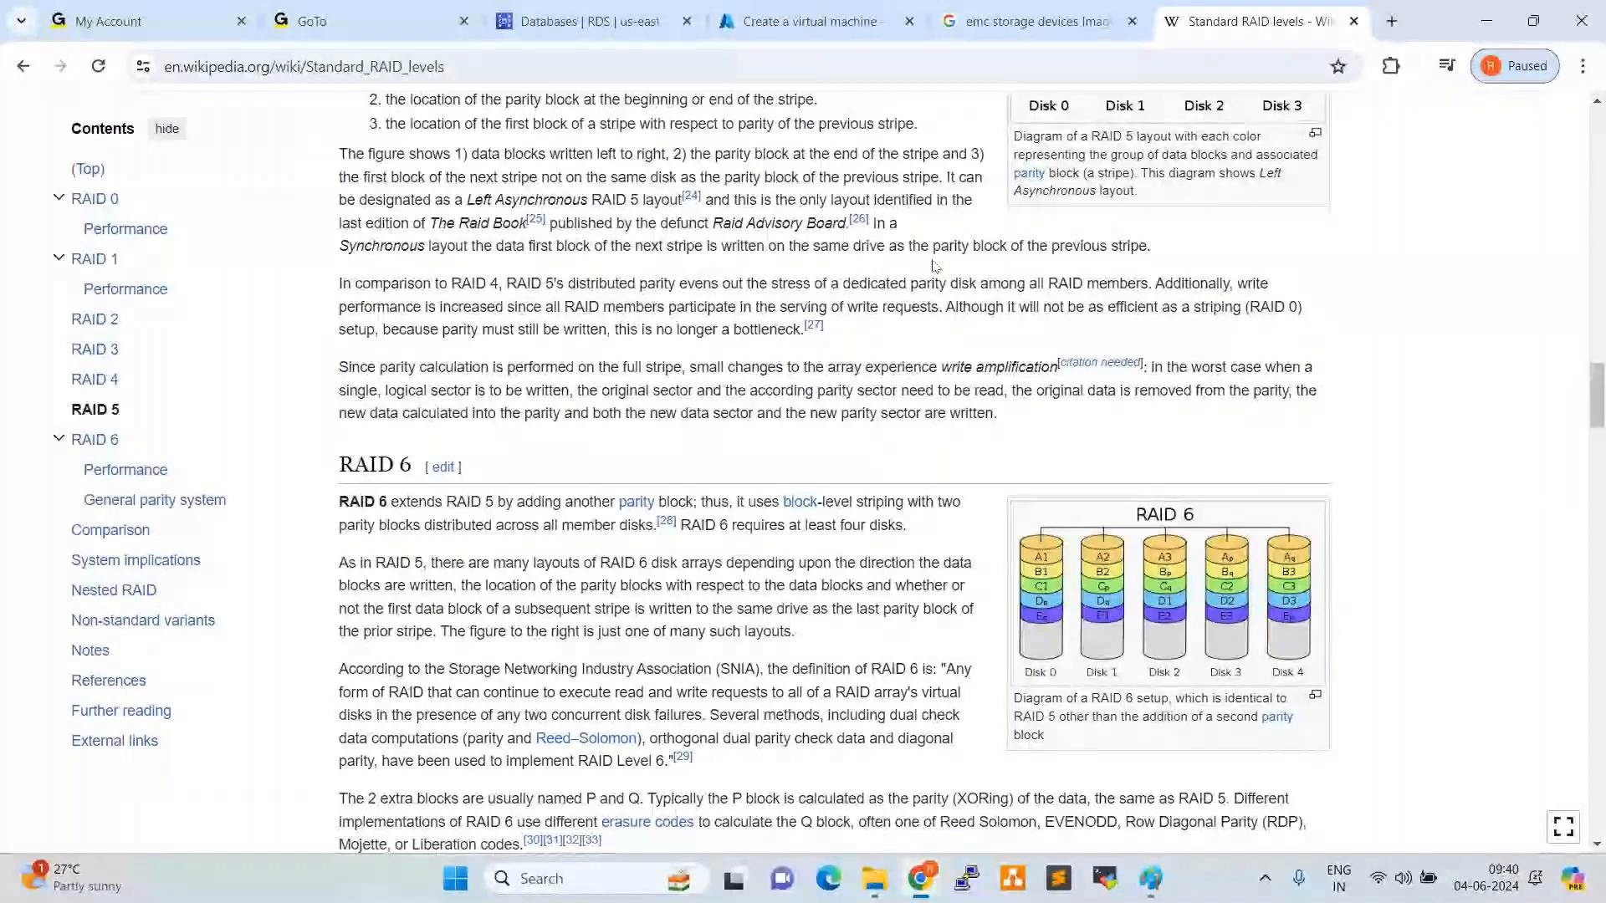
# Return to the Azure virtual machine form and go through the Networking and Management settings, keeping their defaults
pyautogui.click(807, 21)
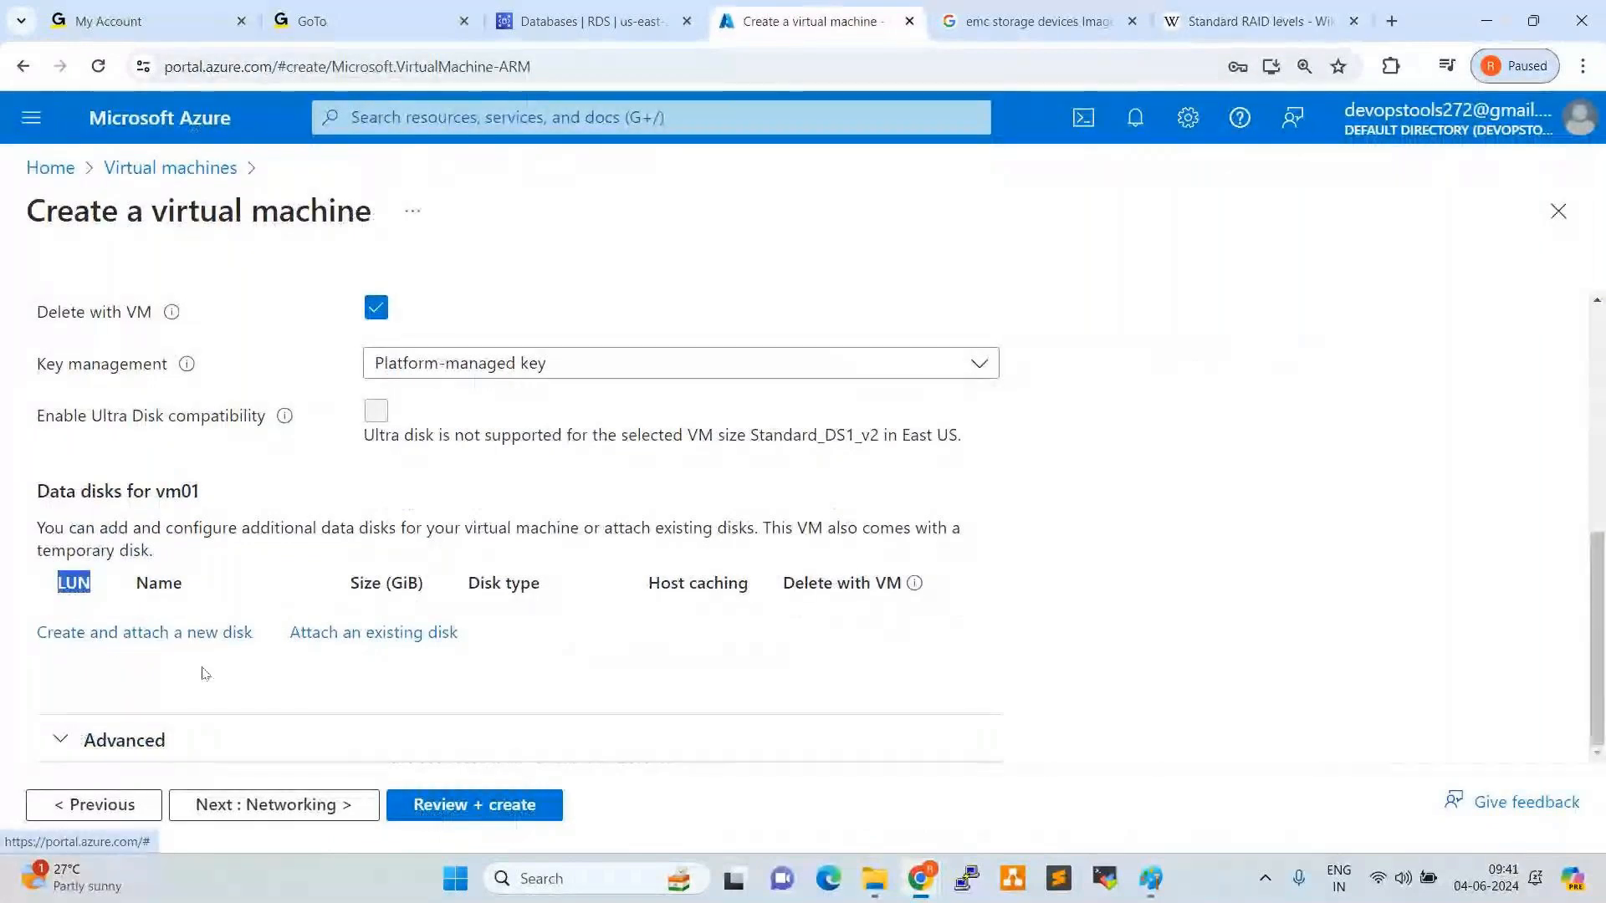
pyautogui.click(310, 804)
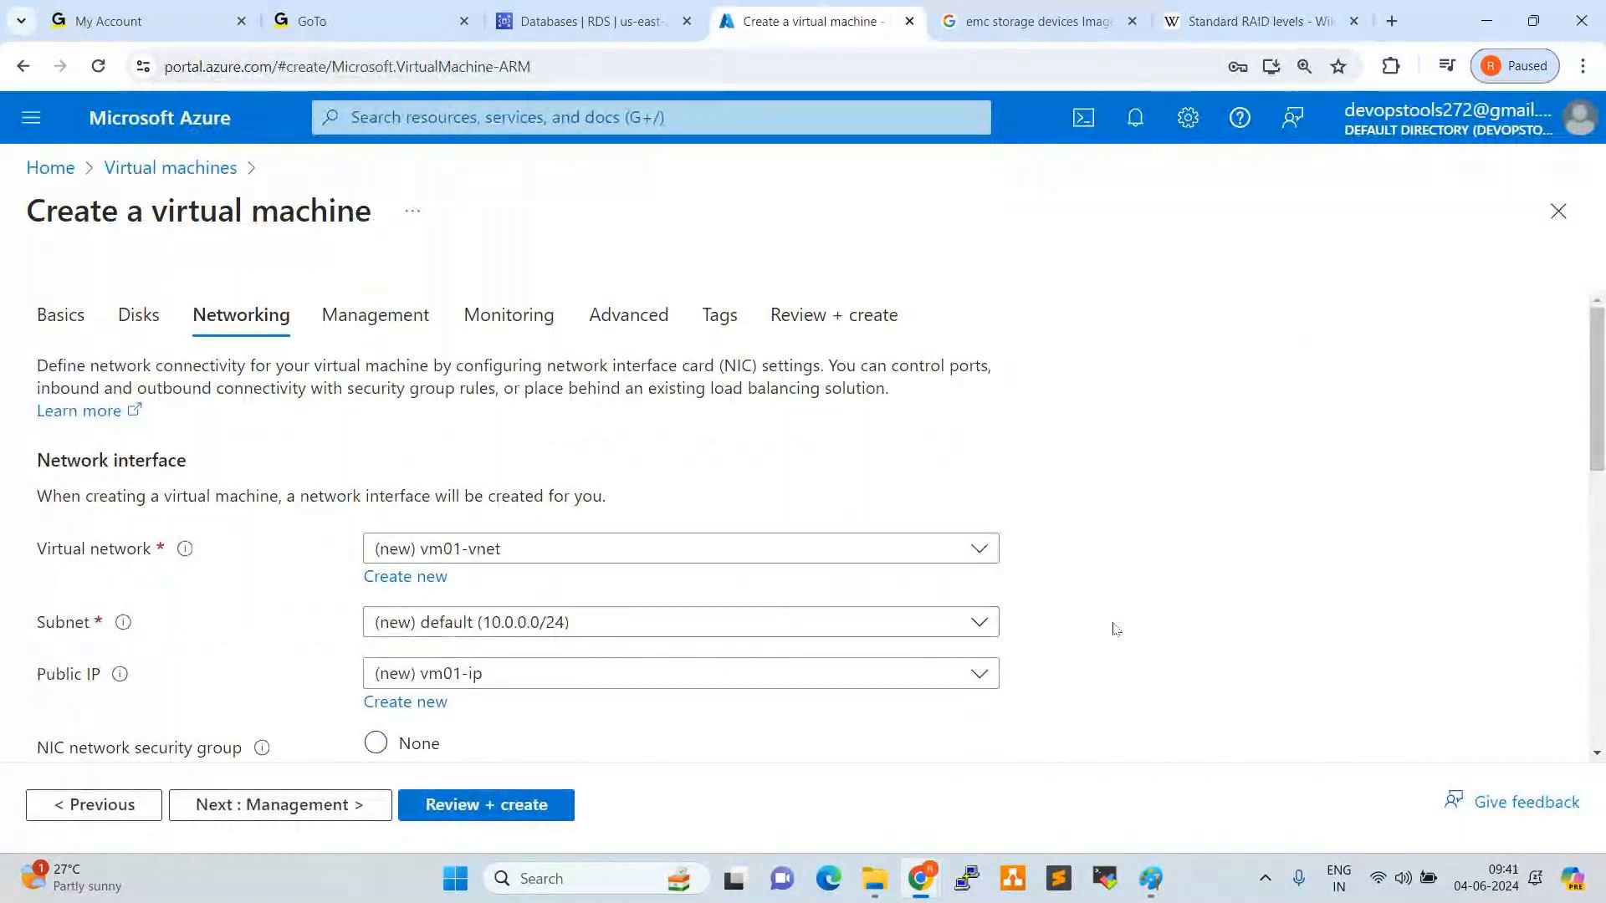
pyautogui.scroll(-9, 1091, 599)
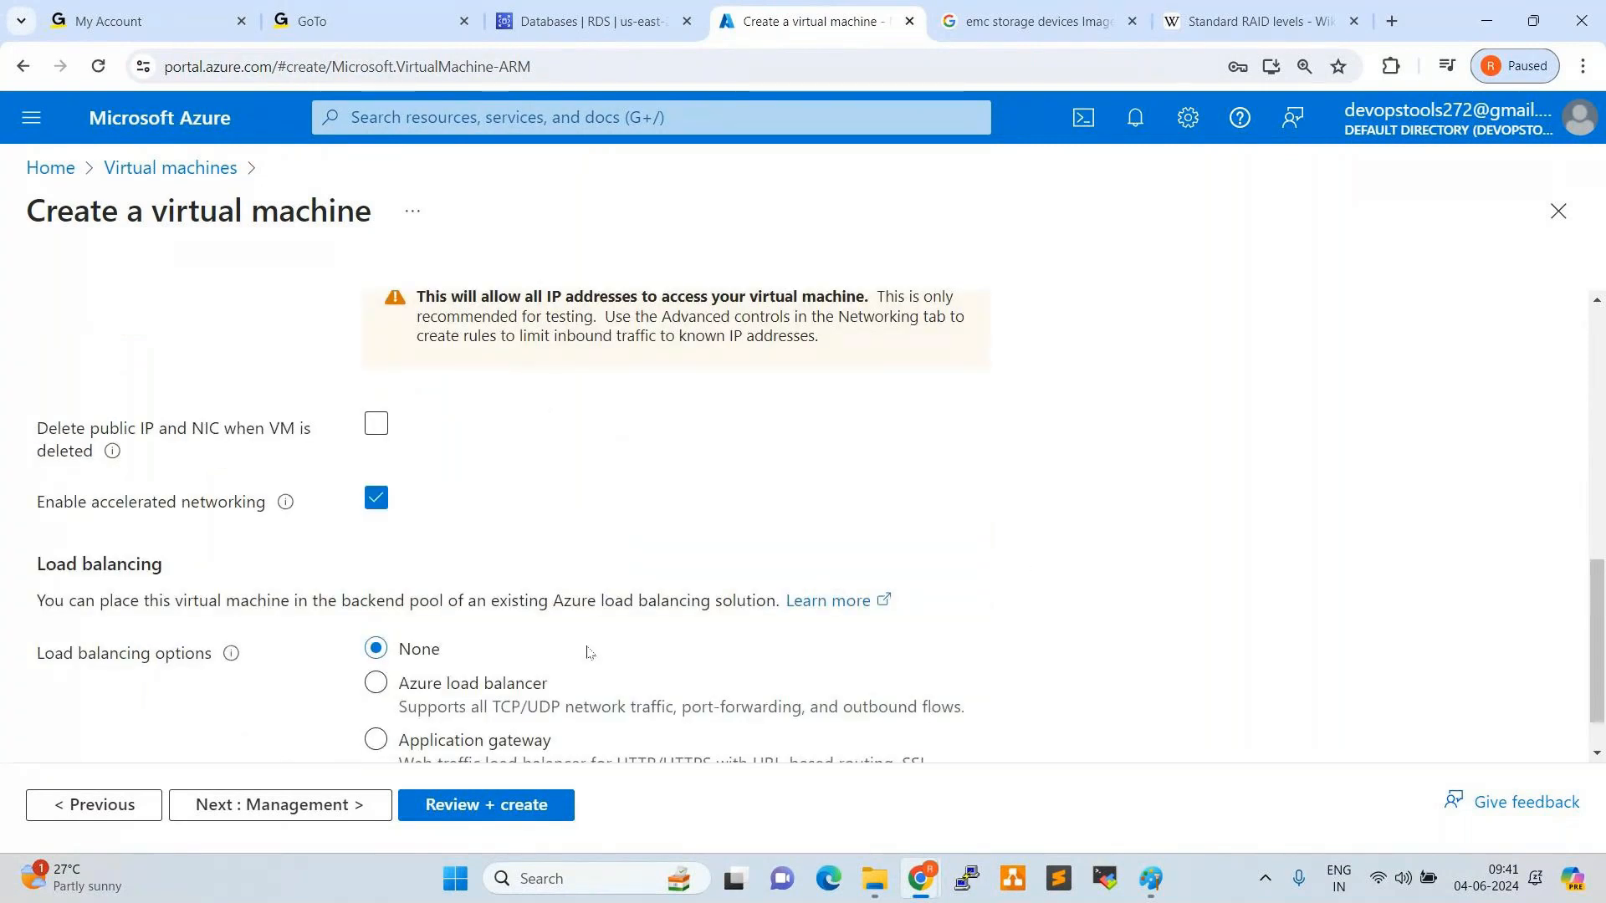
pyautogui.click(283, 811)
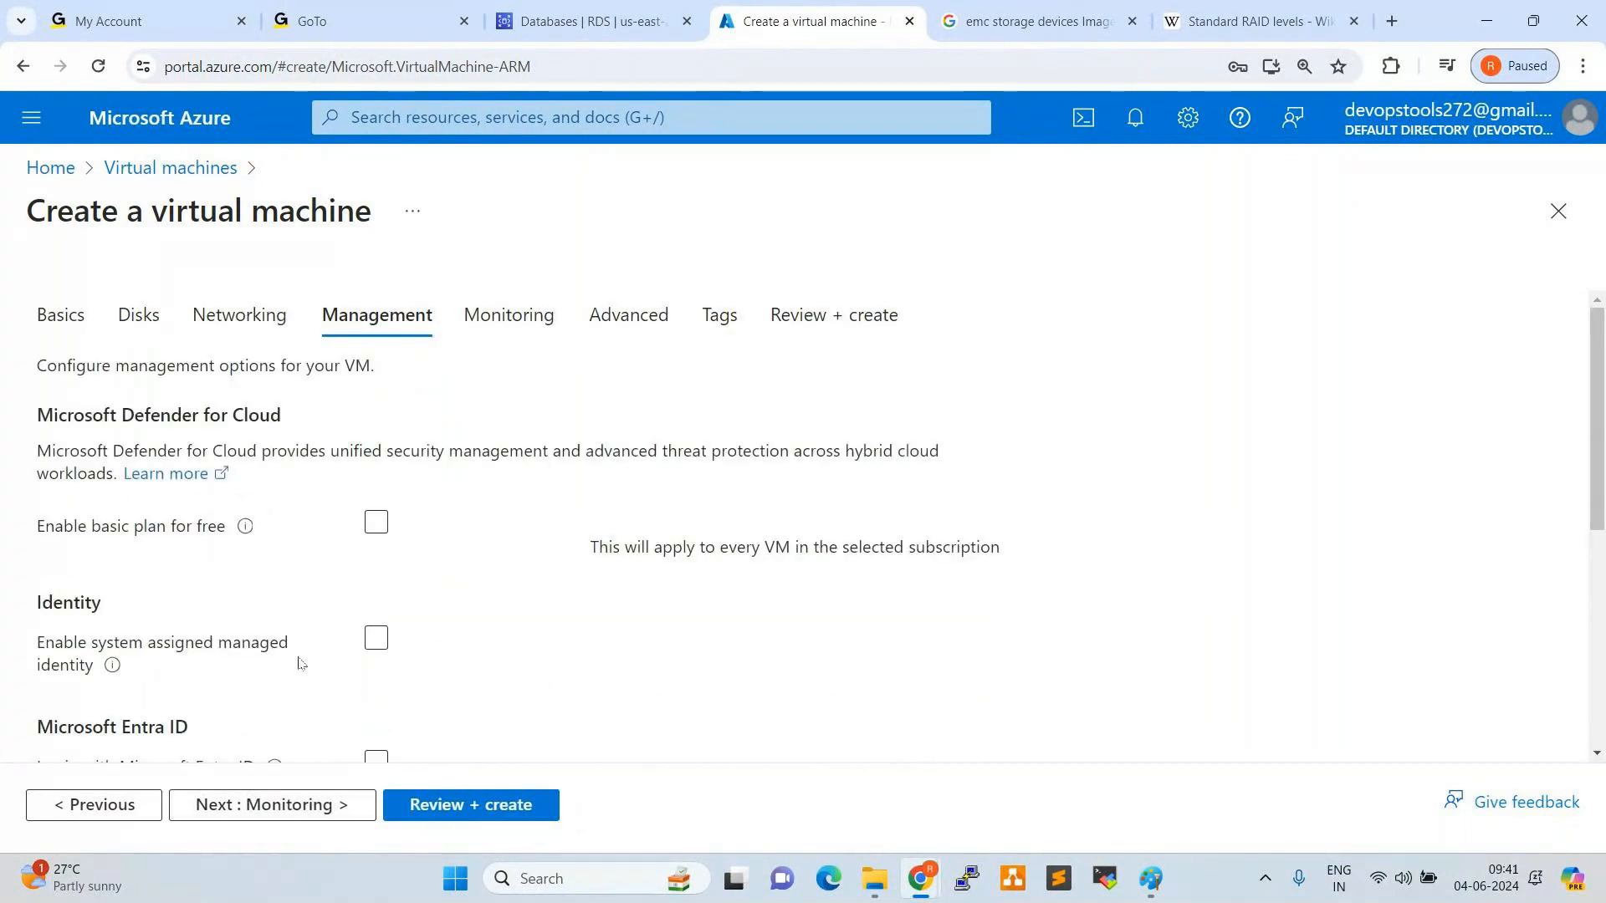
pyautogui.scroll(-3, 679, 642)
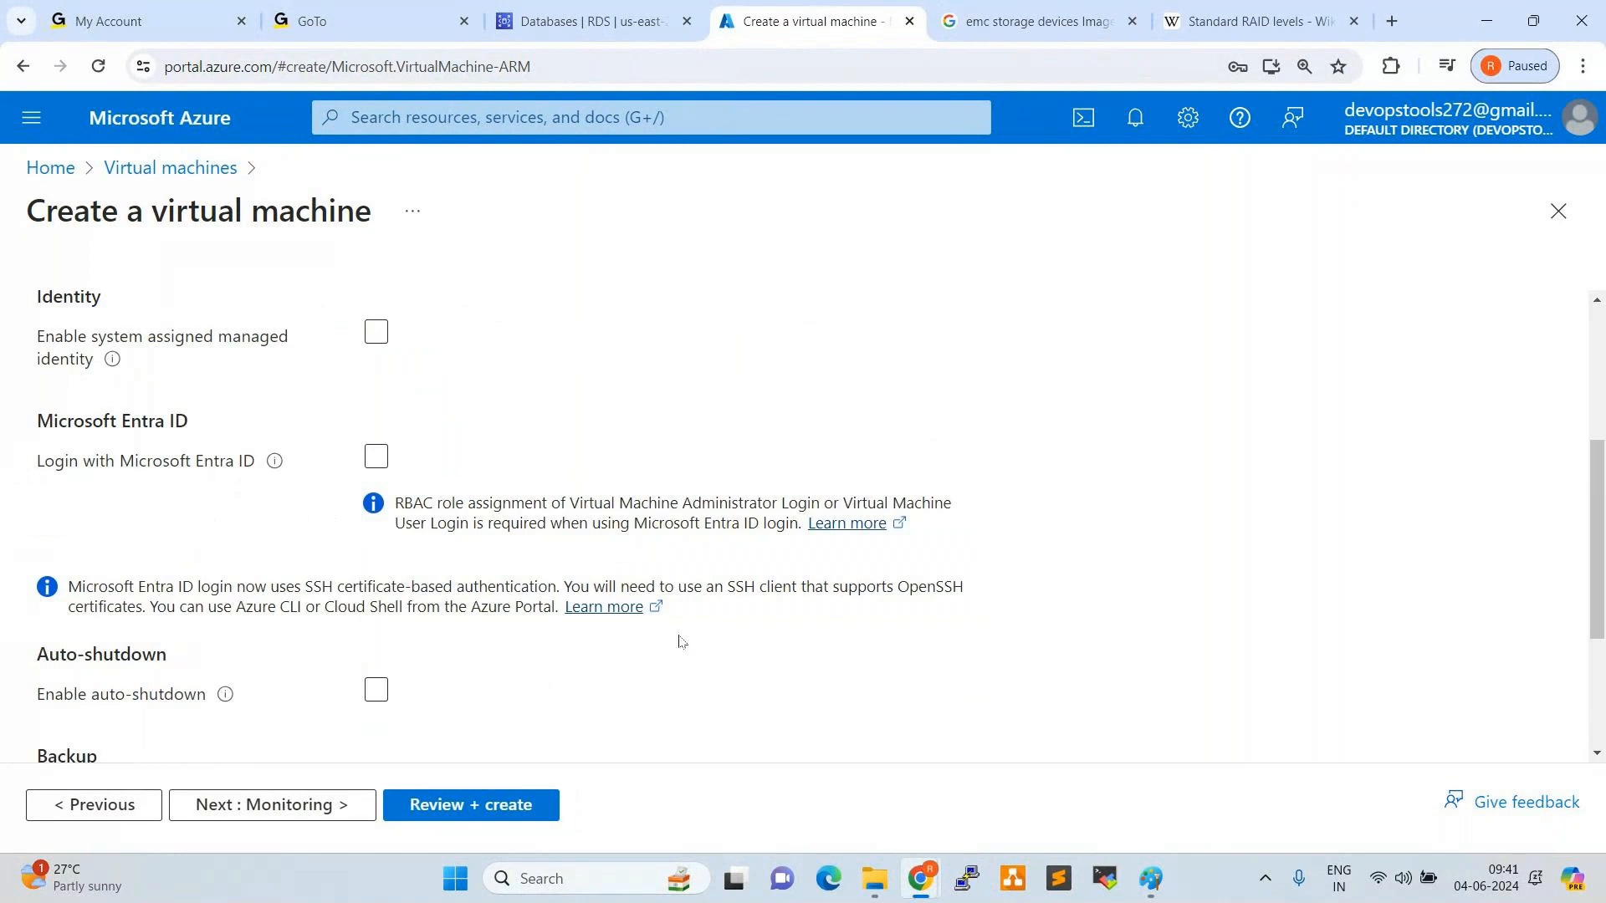
pyautogui.scroll(-3, 679, 642)
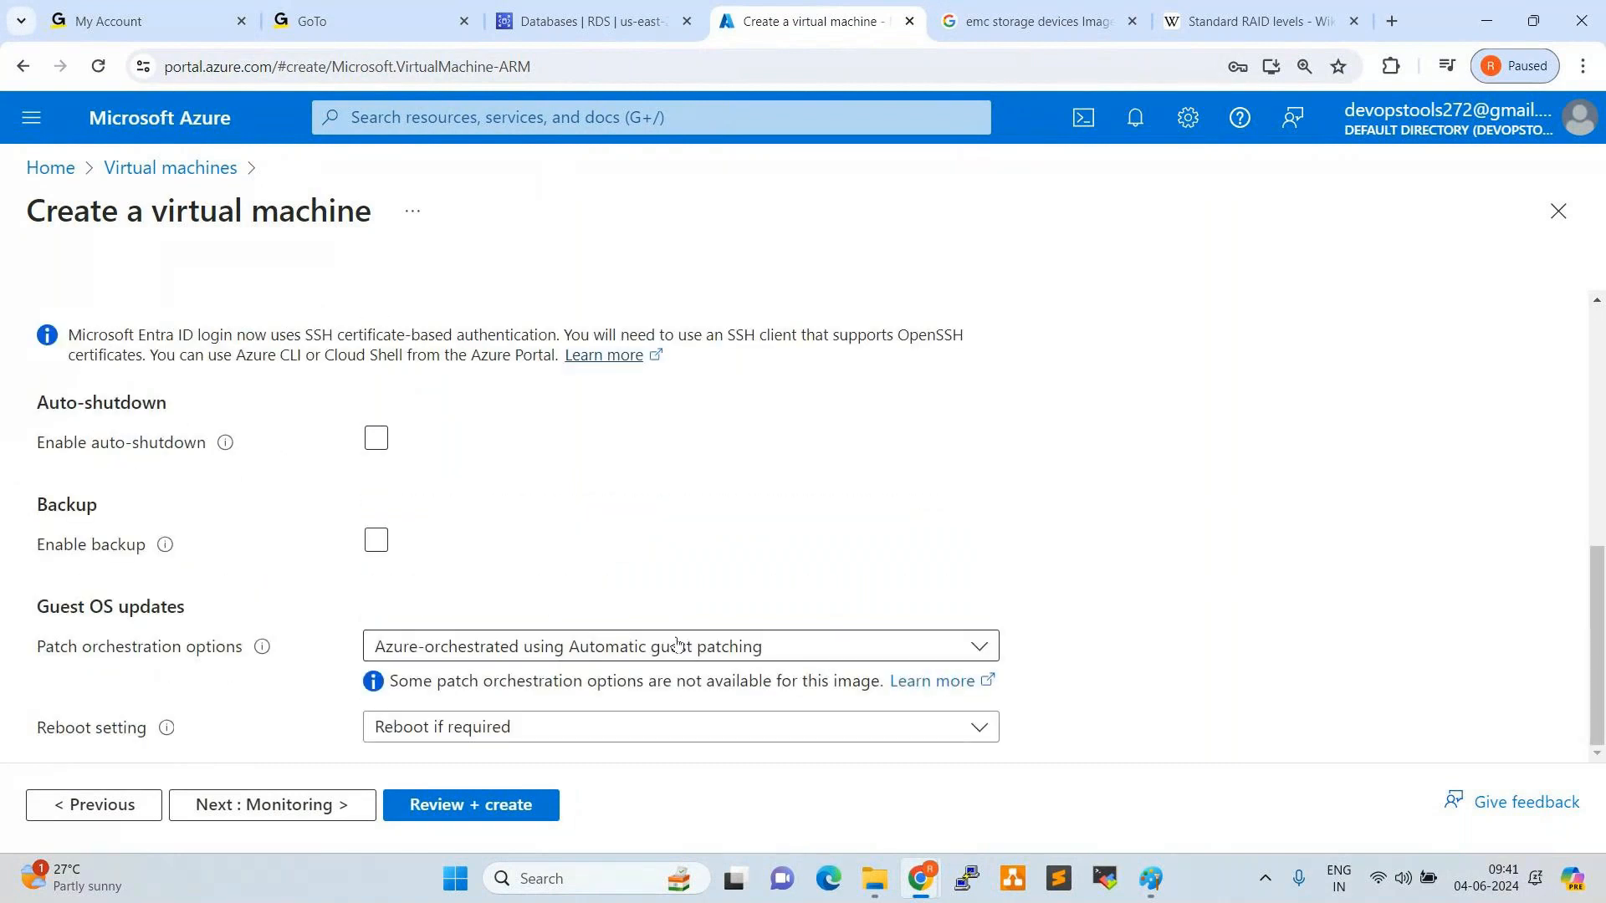
# Disable boot diagnostics in the virtual machine's Monitoring settings and continue to the Advanced settings
pyautogui.click(276, 804)
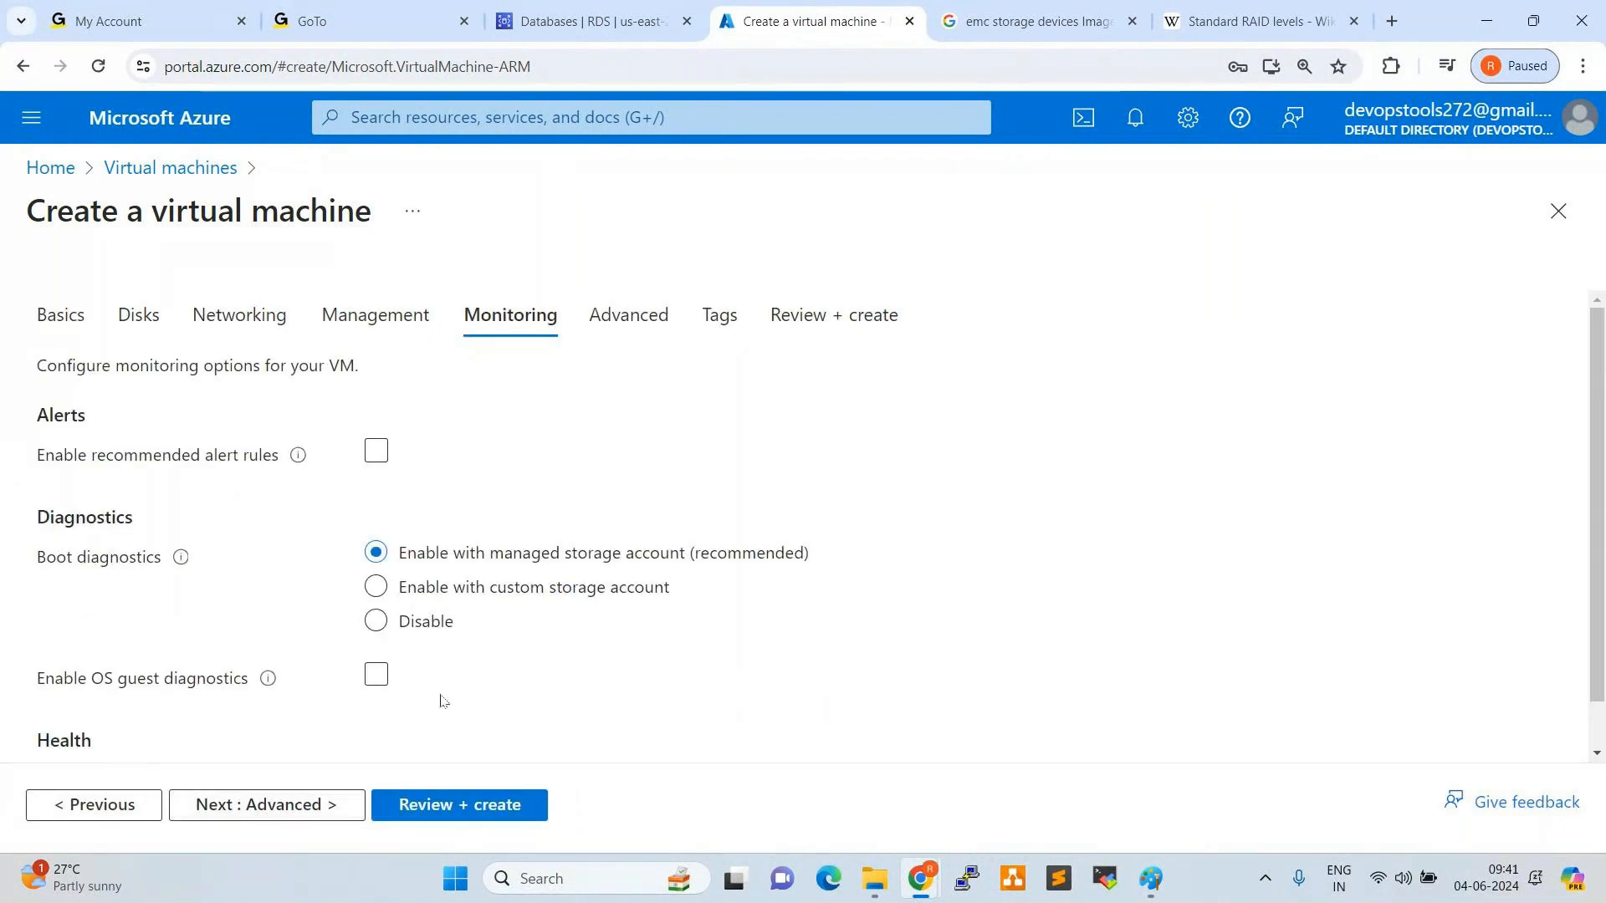
pyautogui.click(376, 621)
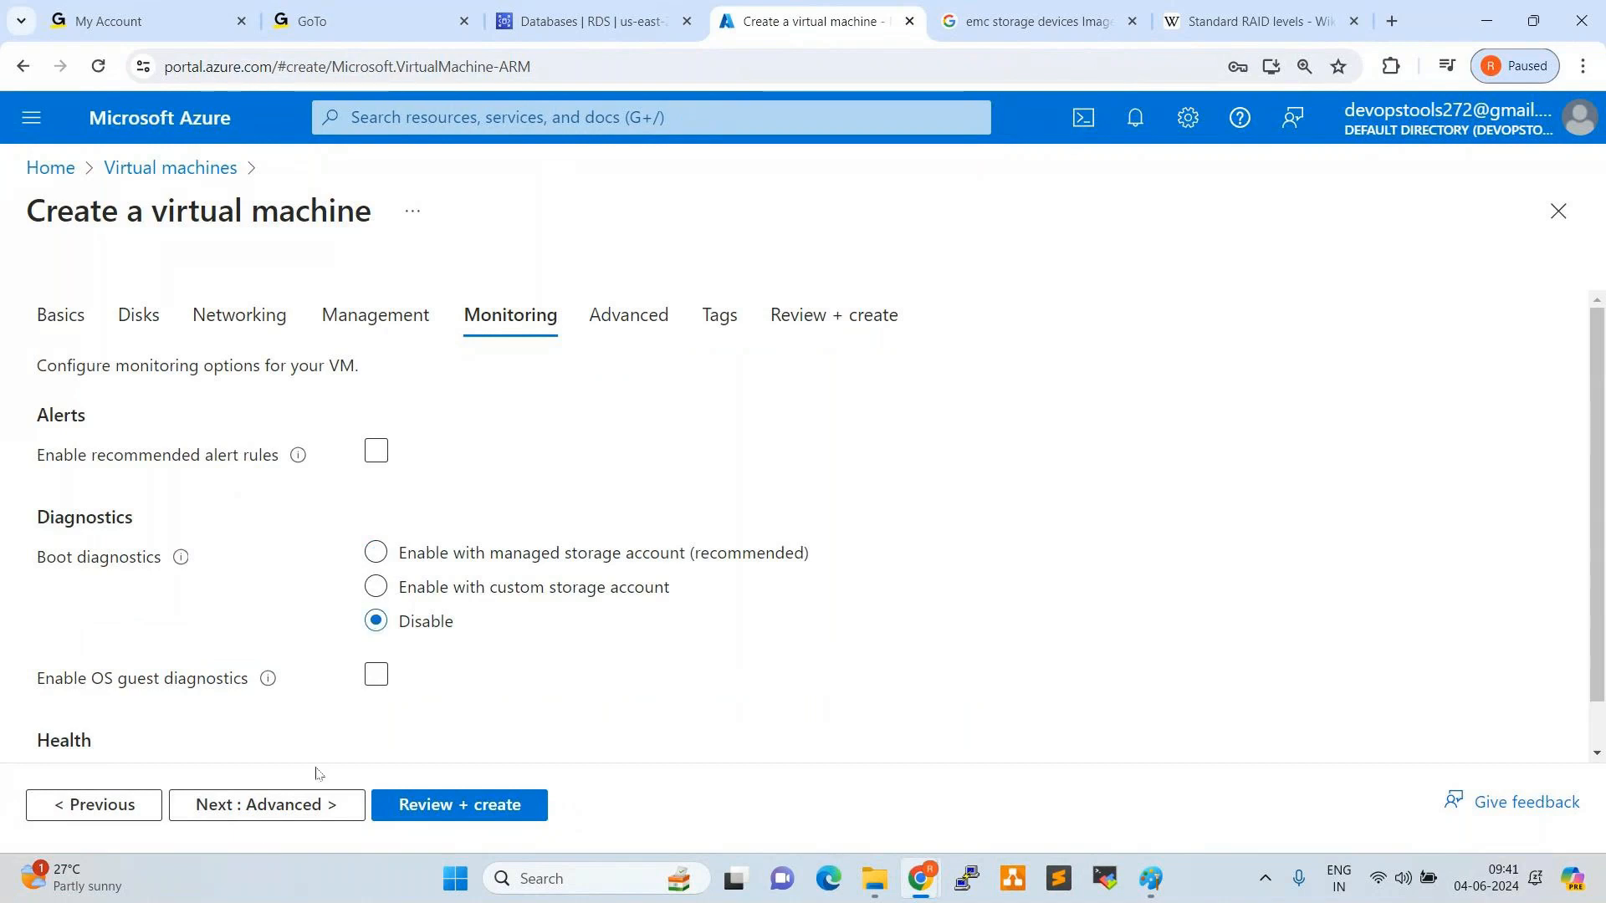
pyautogui.click(255, 805)
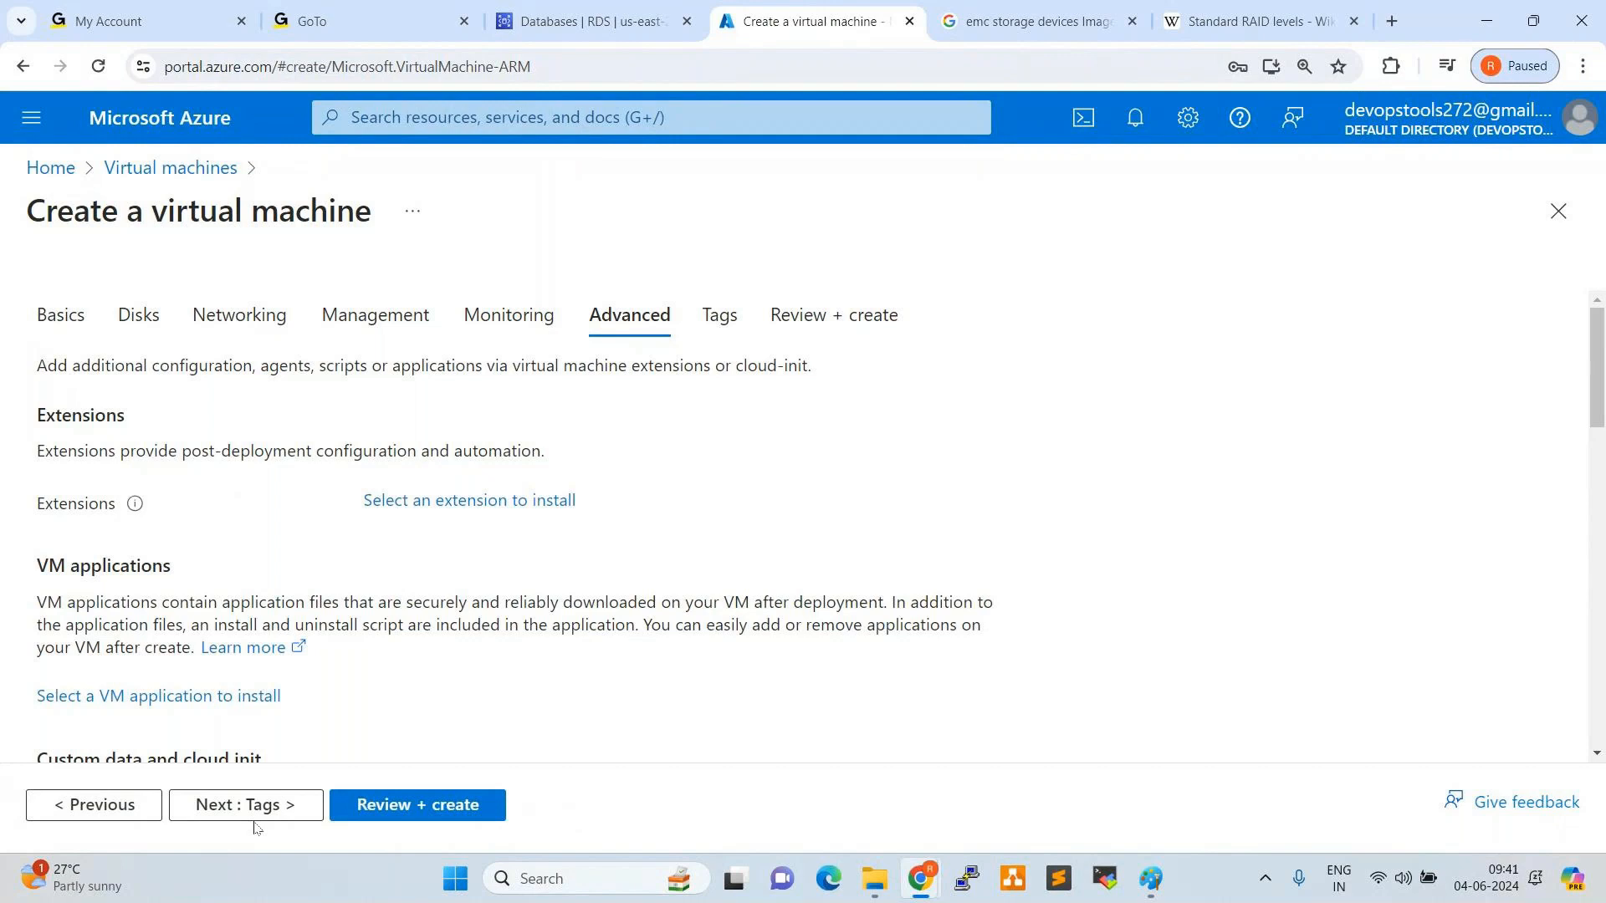
# Add a tag called Name with the value VM01 and proceed to the virtual machine's final review
pyautogui.click(716, 326)
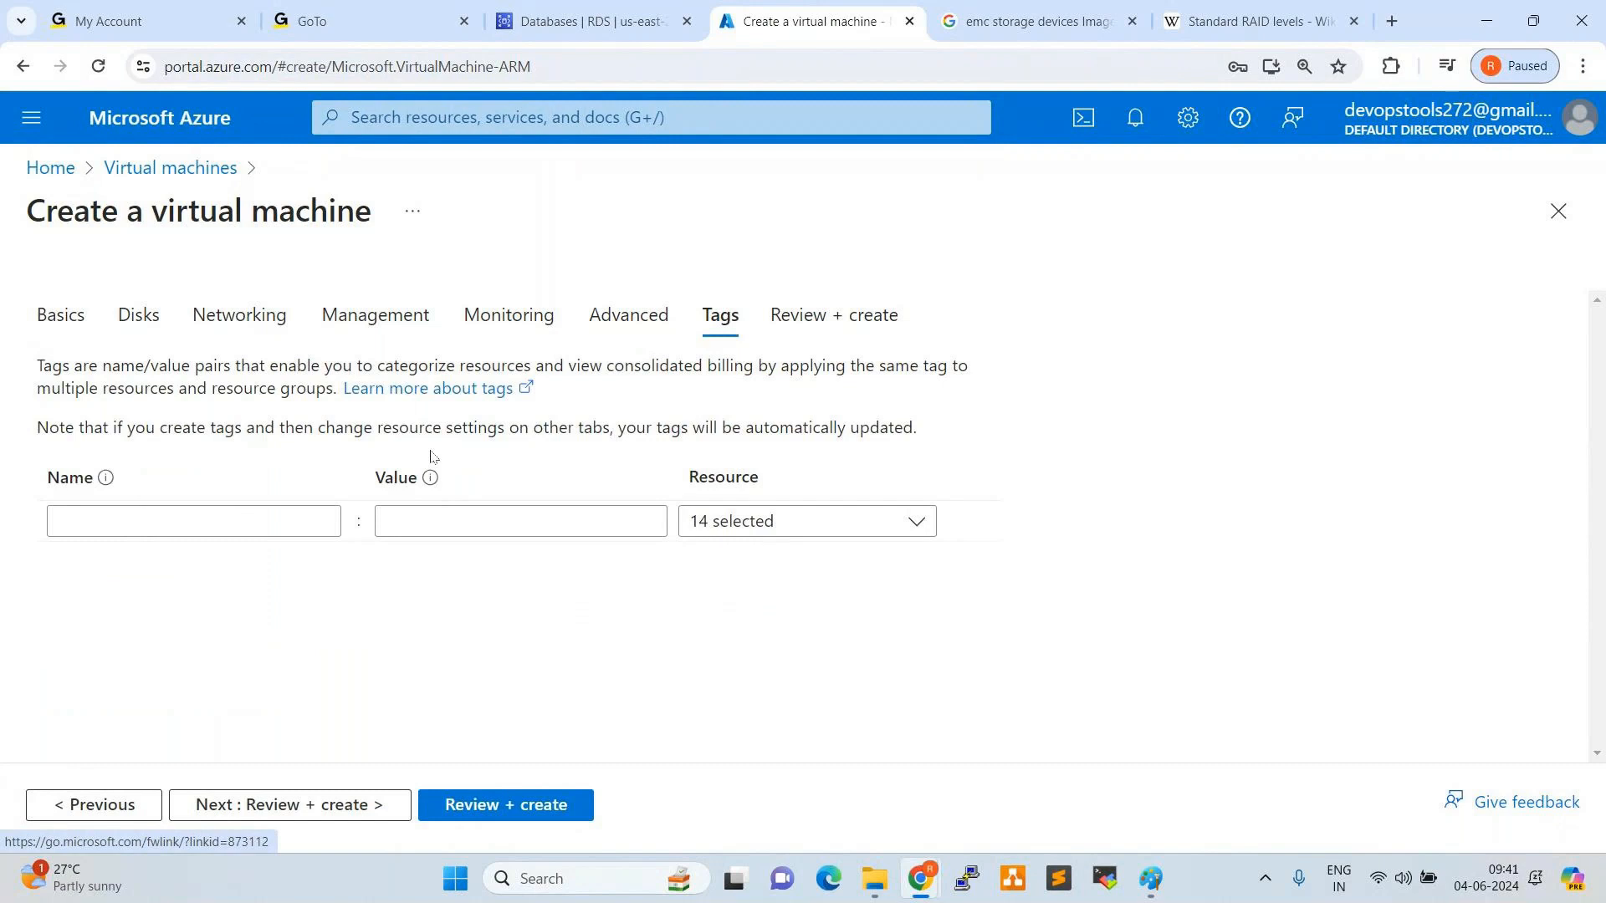
pyautogui.click(238, 525)
pyautogui.write('Name')
pyautogui.press('Tab')
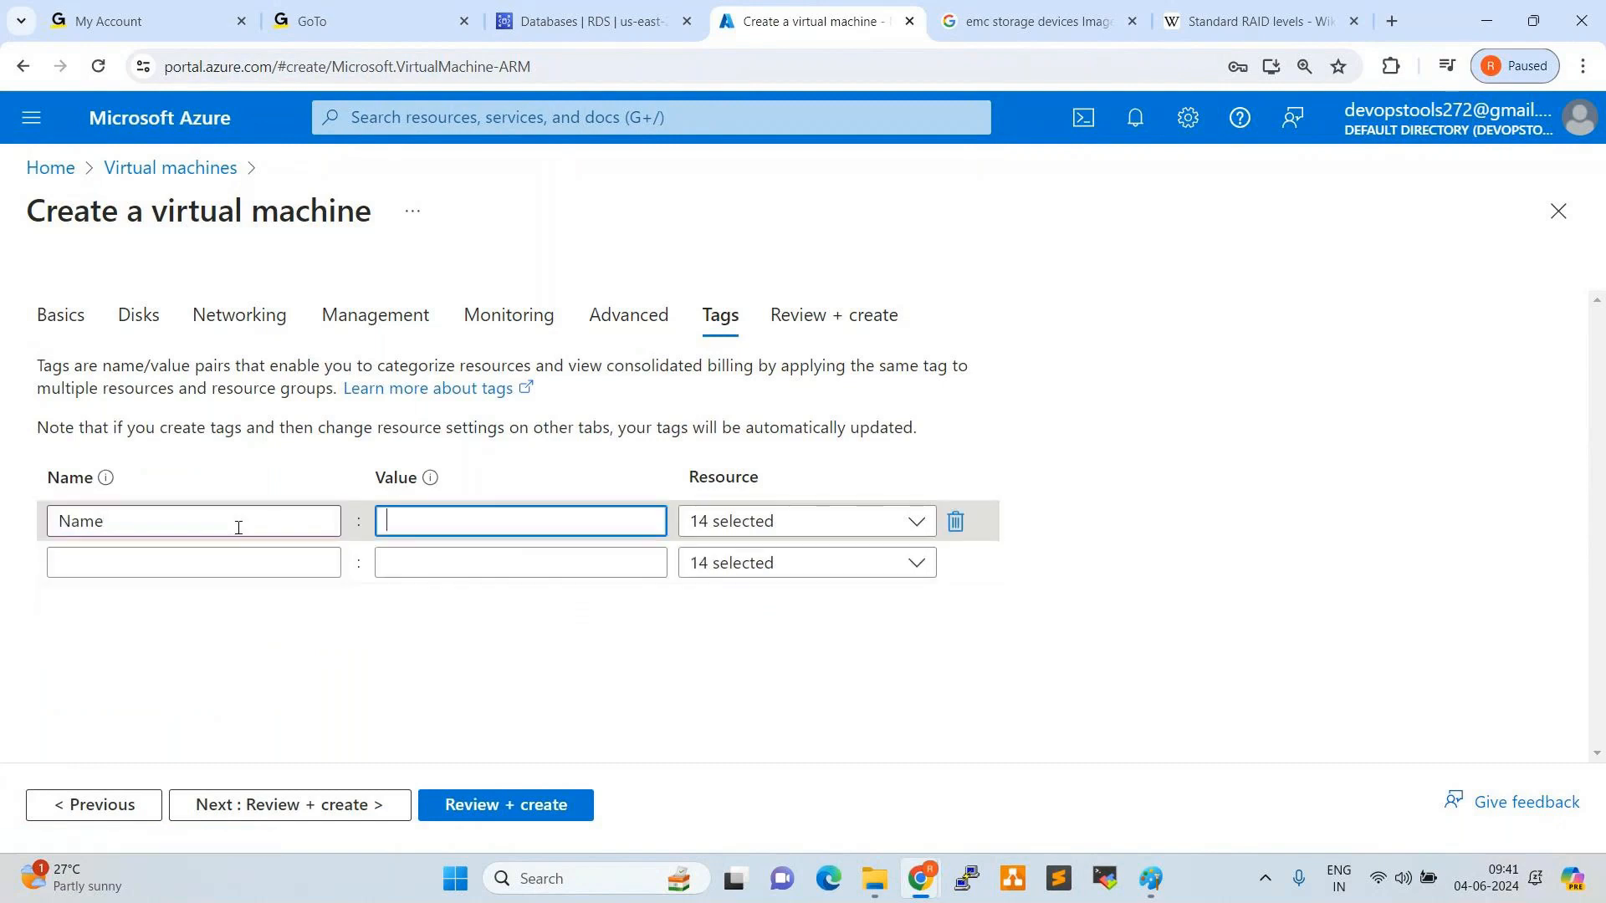
pyautogui.write('VM')
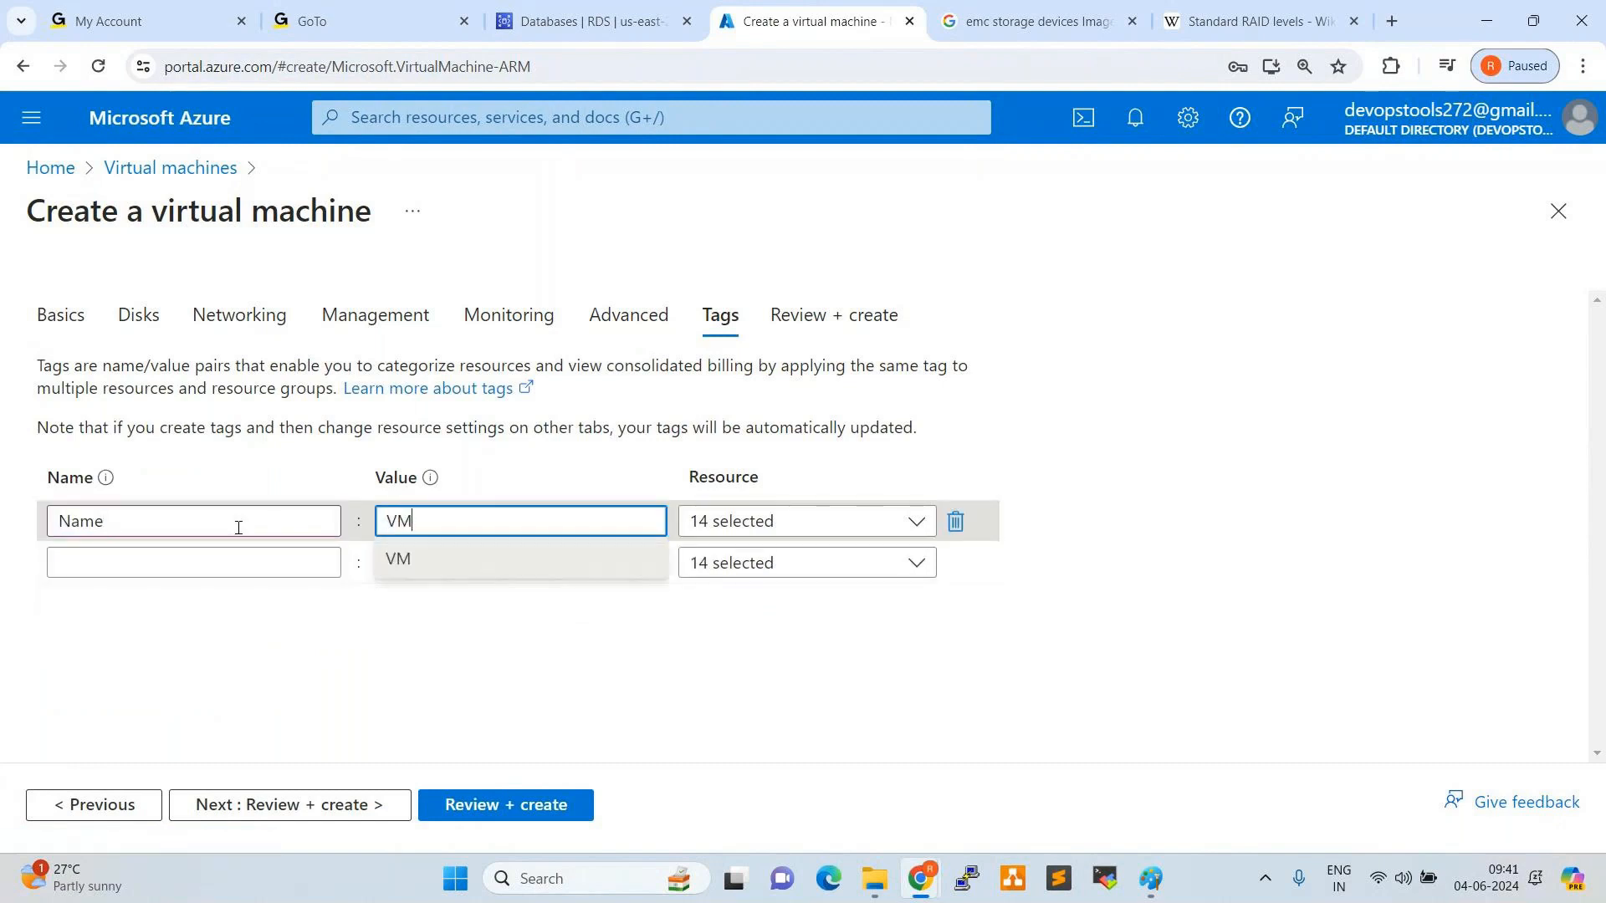
pyautogui.write('01')
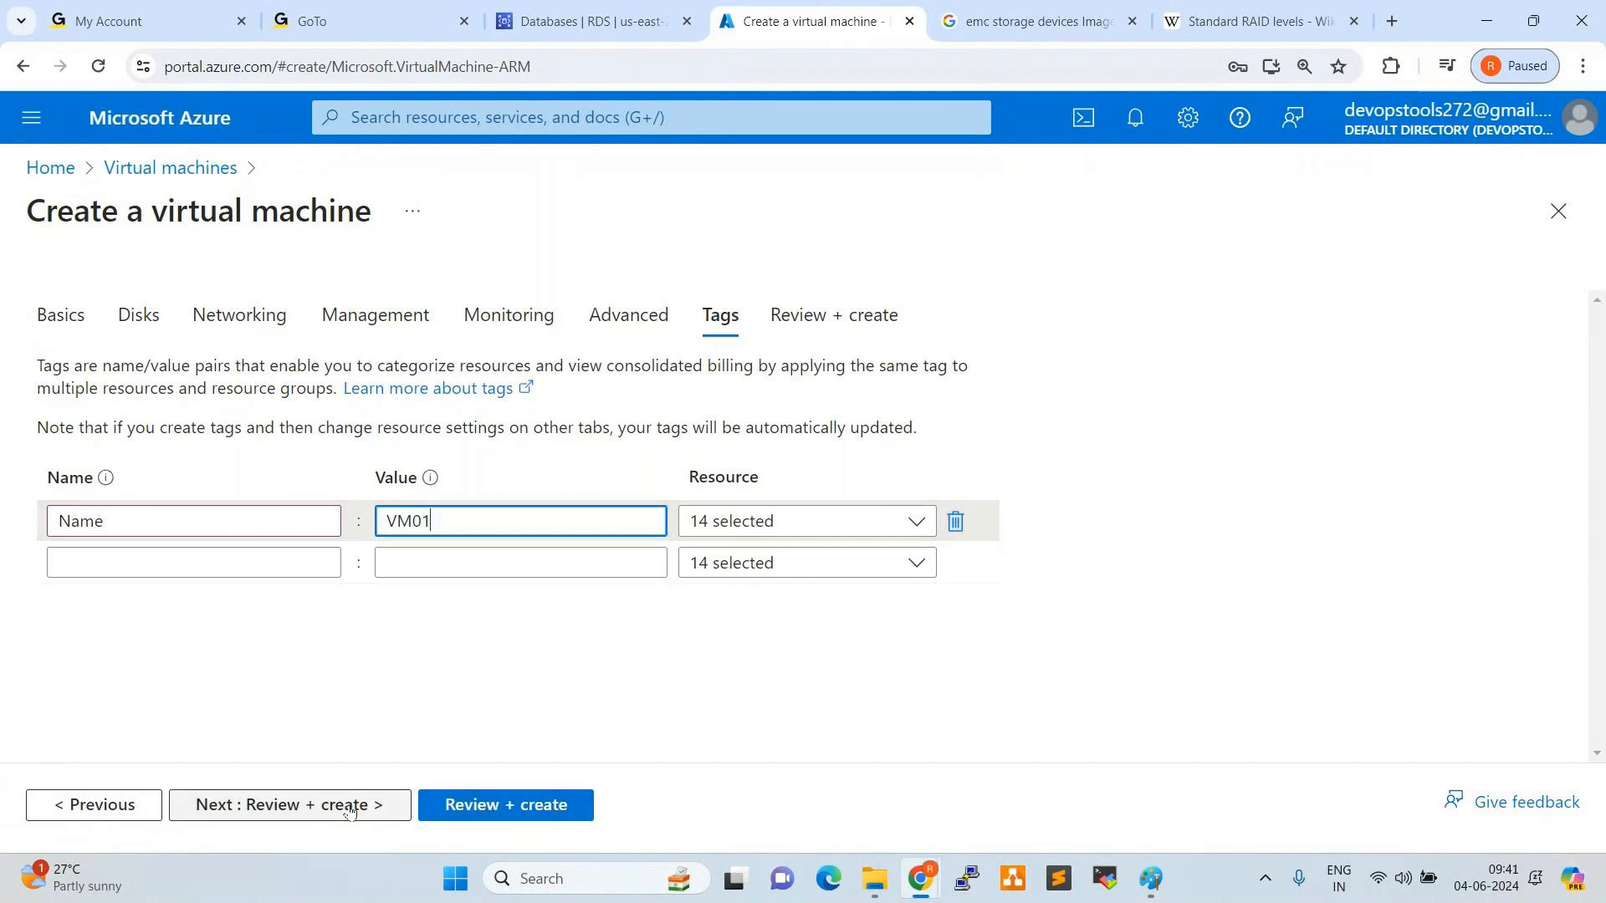
pyautogui.click(432, 808)
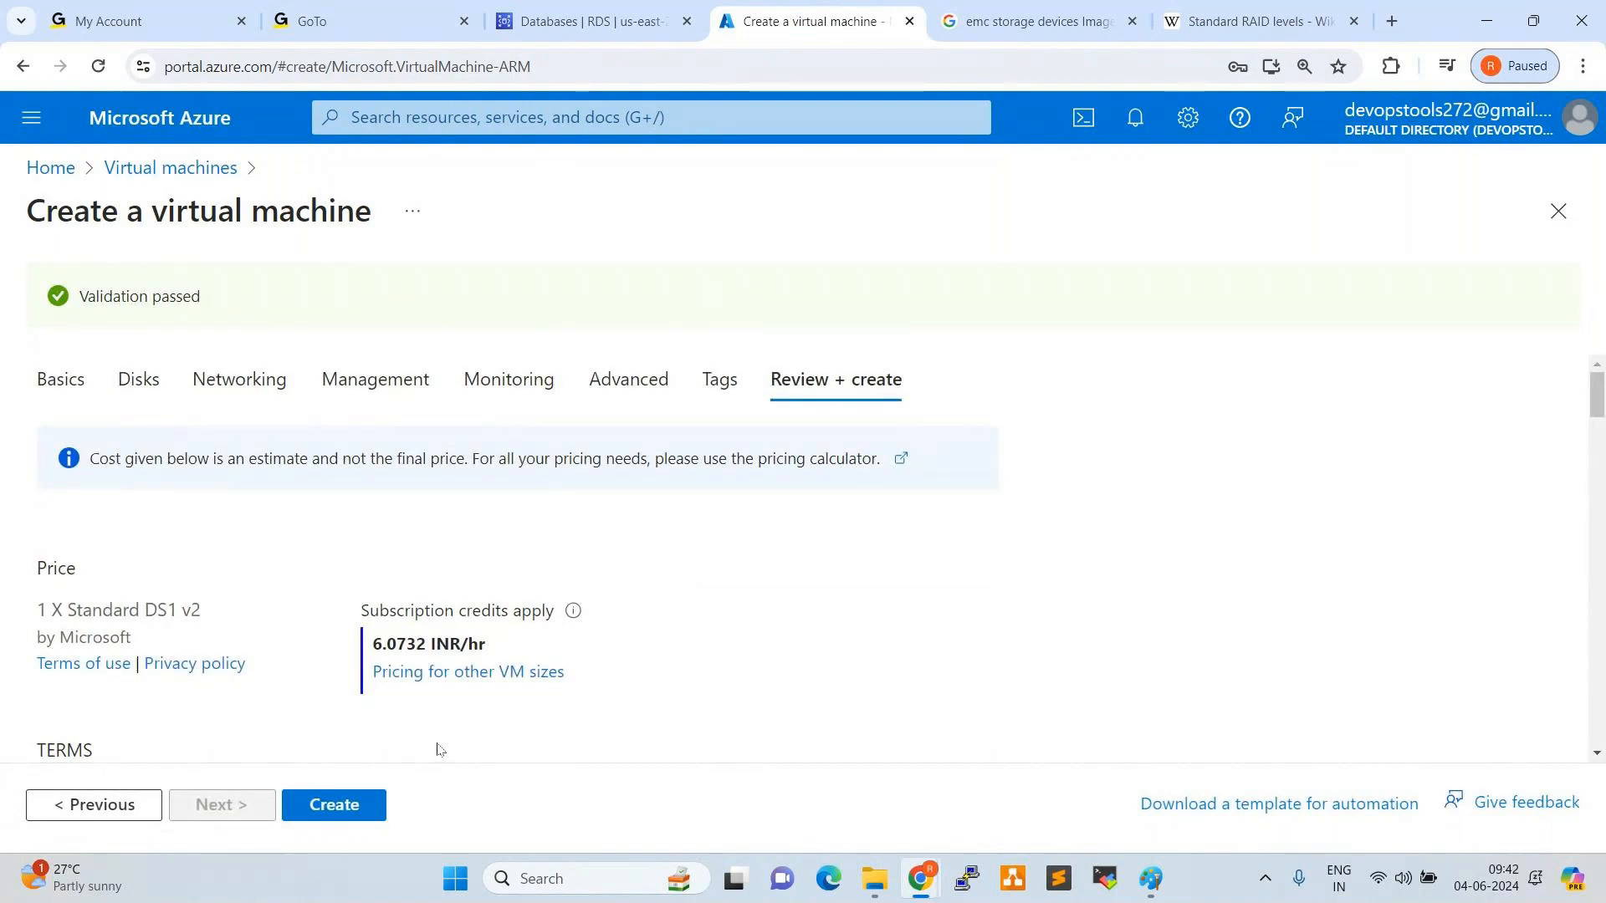
# Create the virtual machine from the validated review page and go to the deployed vm01 resource
pyautogui.tripleClick(84, 296)
pyautogui.click(320, 801)
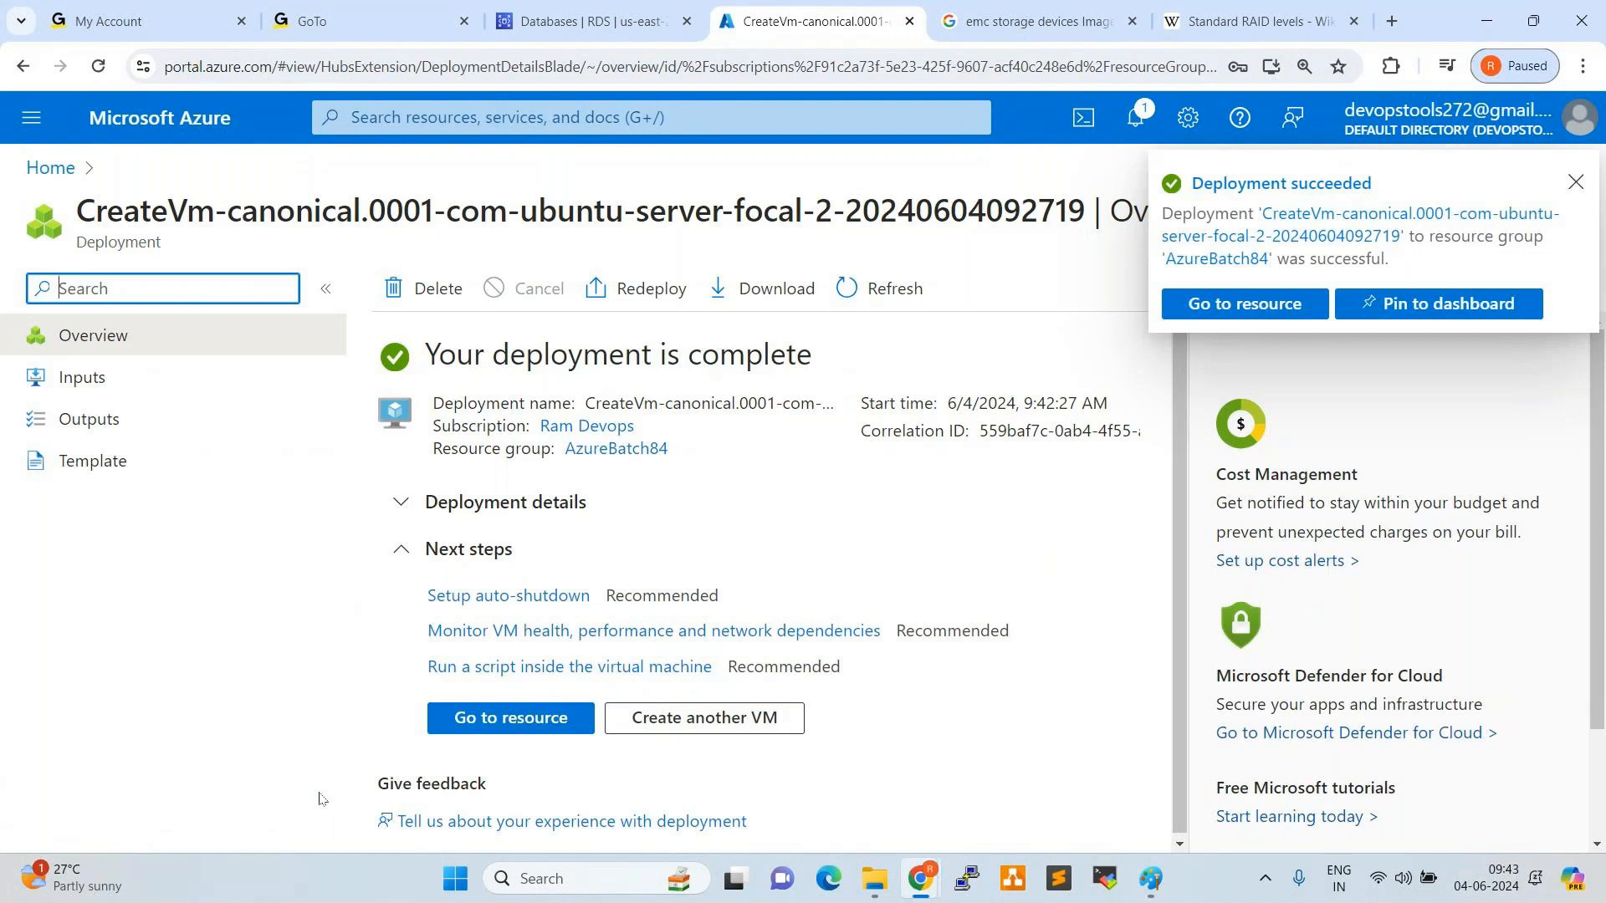
pyautogui.click(458, 726)
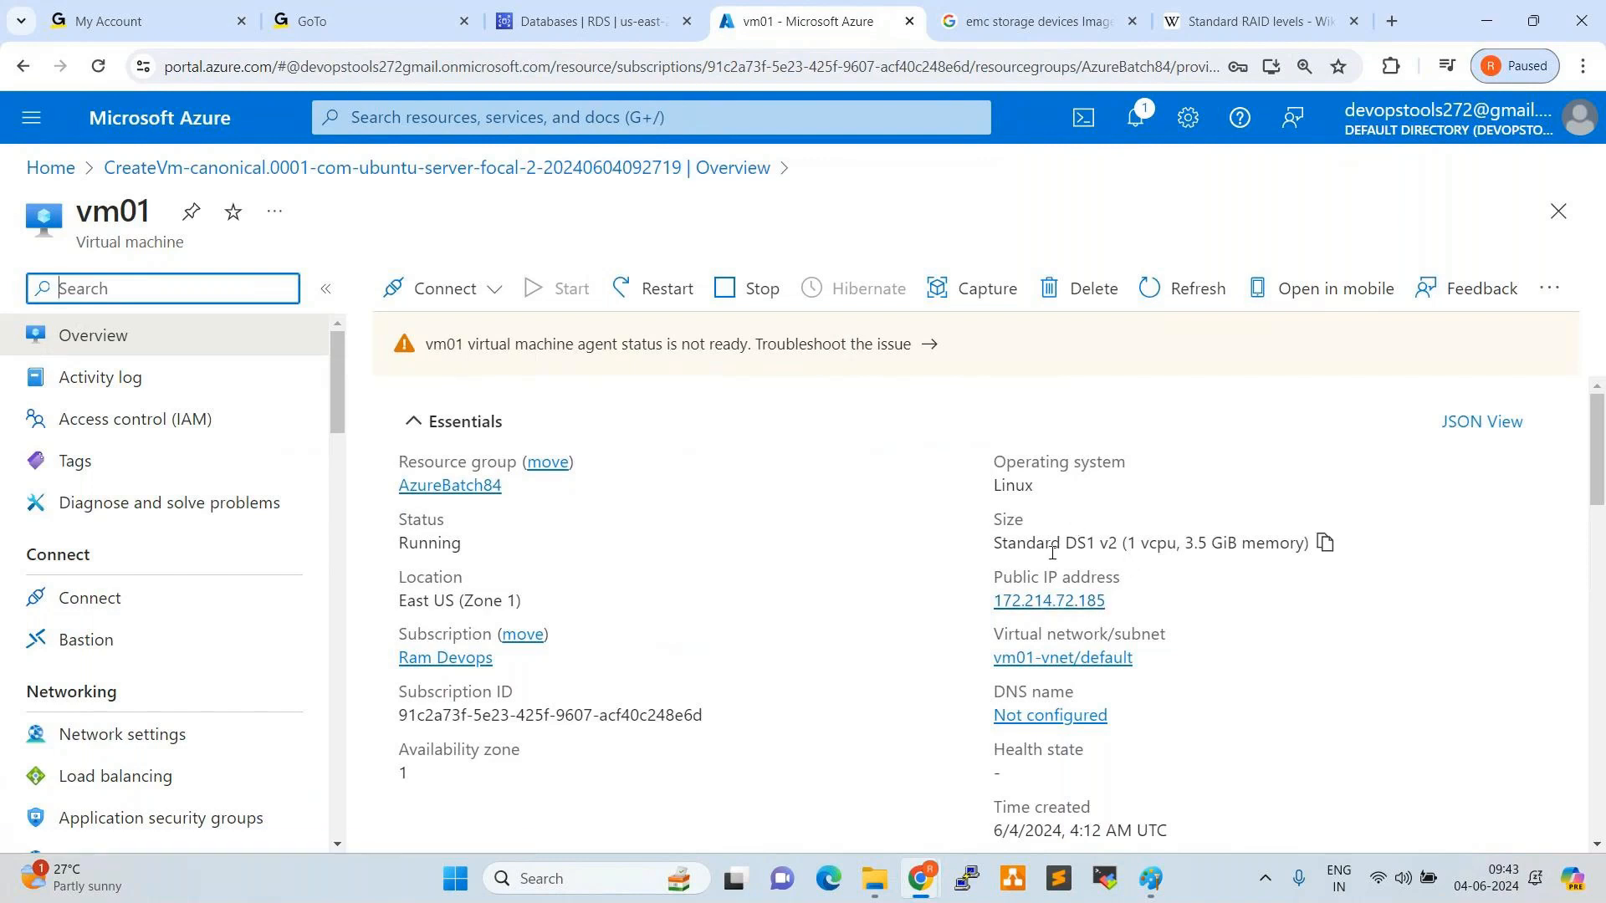
# Examine vm01's size details and its properties from networking down to auto-shutdown and Azure Spot
pyautogui.moveTo(1122, 542); pyautogui.dragTo(1280, 543)
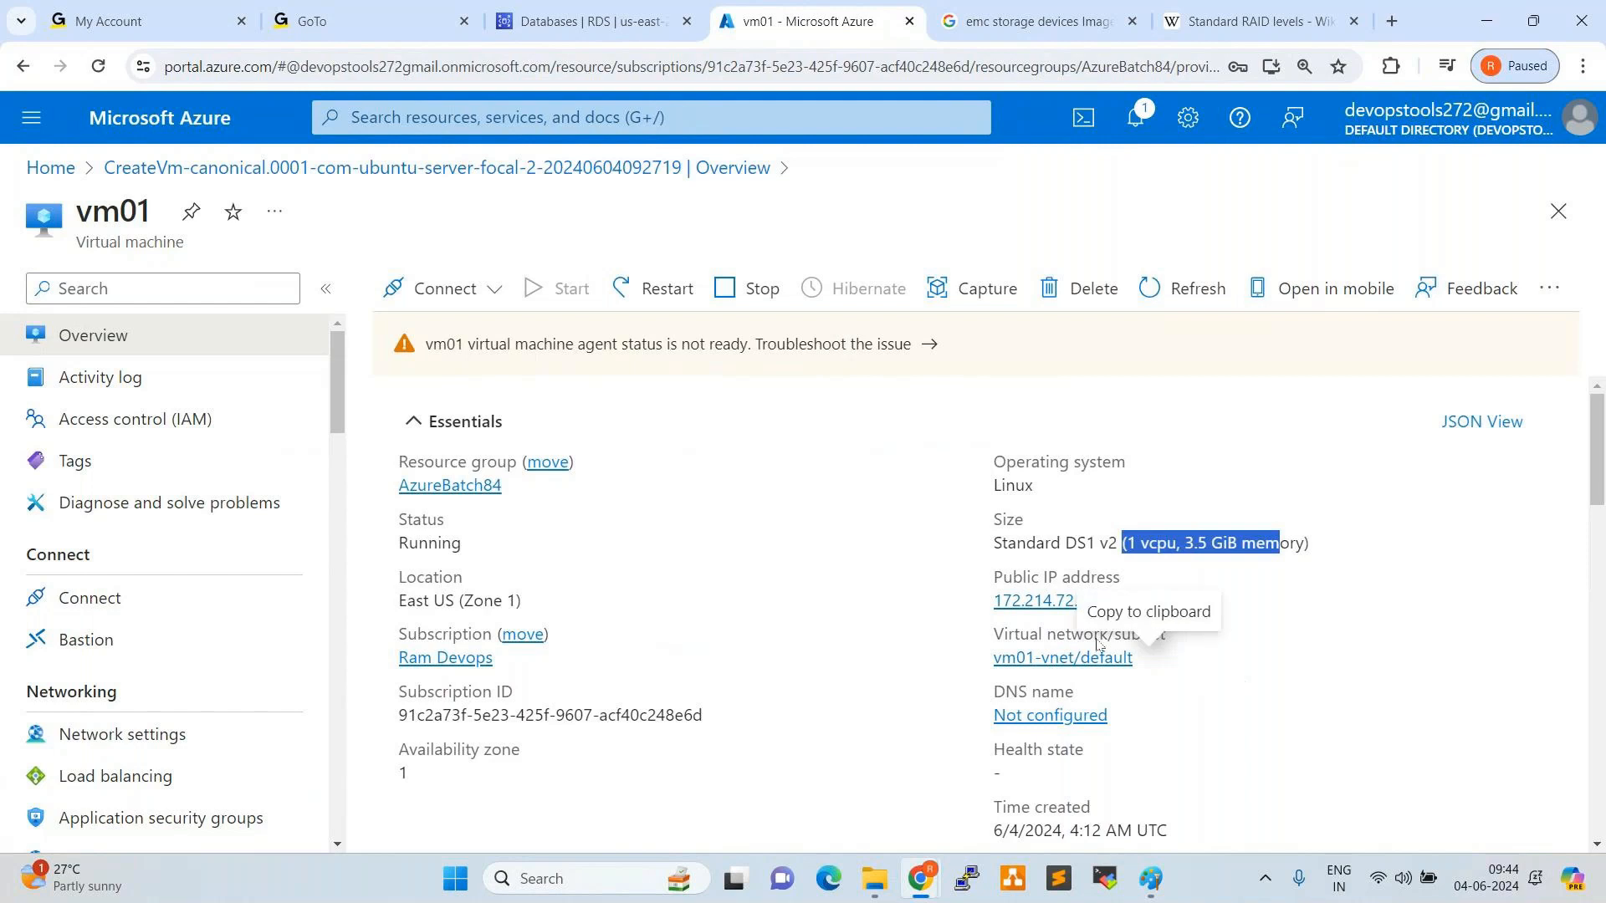
pyautogui.scroll(-3, 1411, 733)
pyautogui.scroll(-3, 1411, 733)
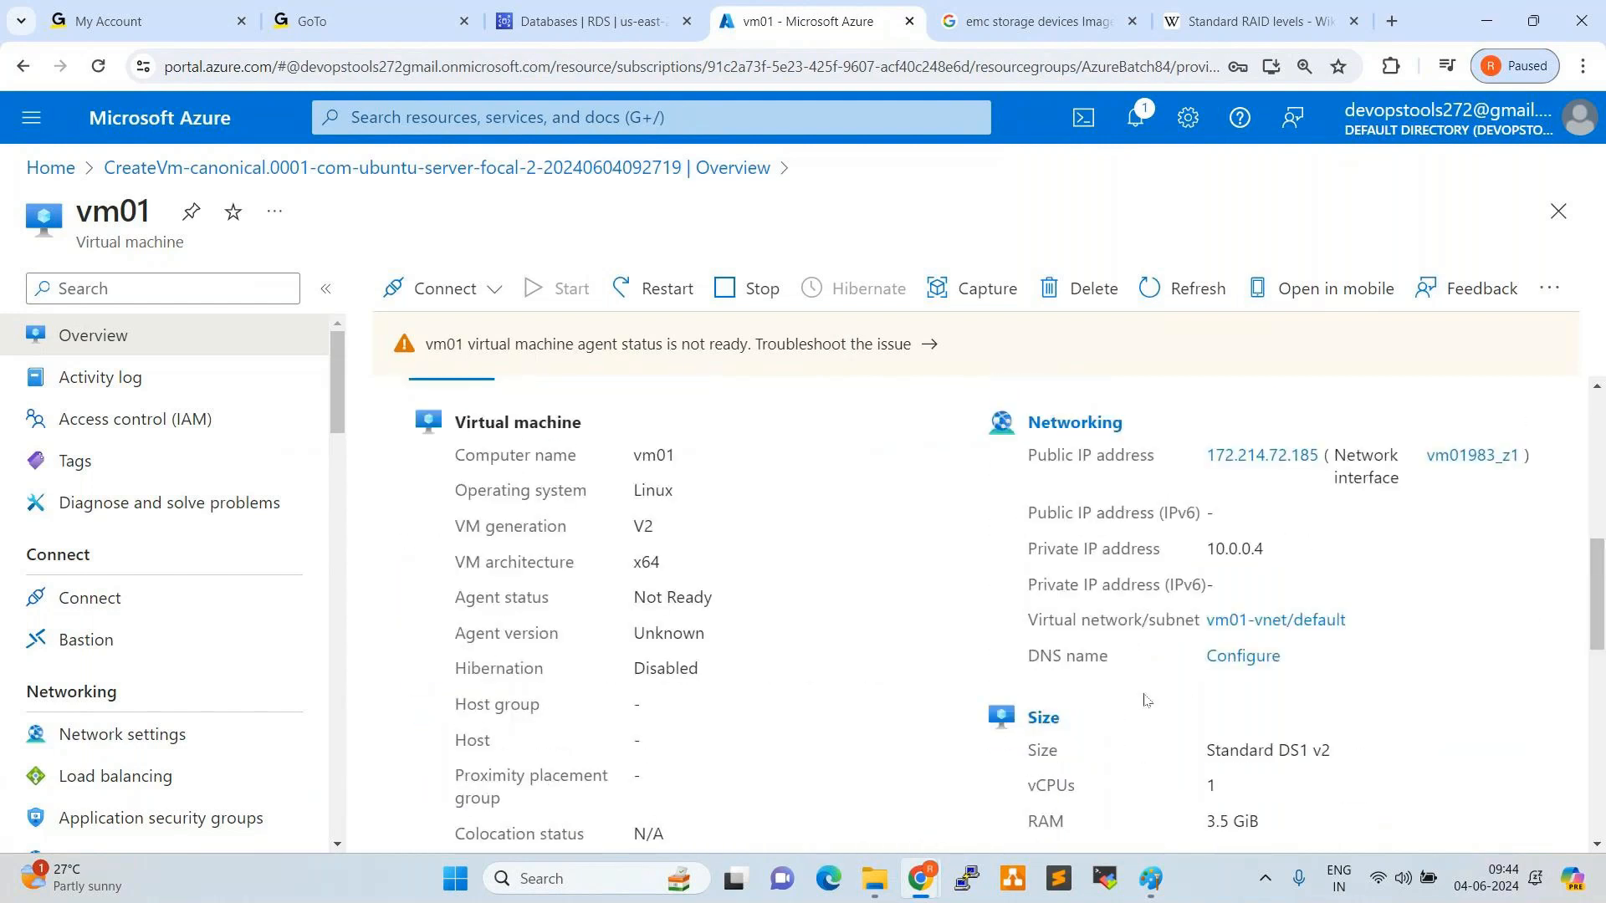
pyautogui.scroll(-3, 1346, 601)
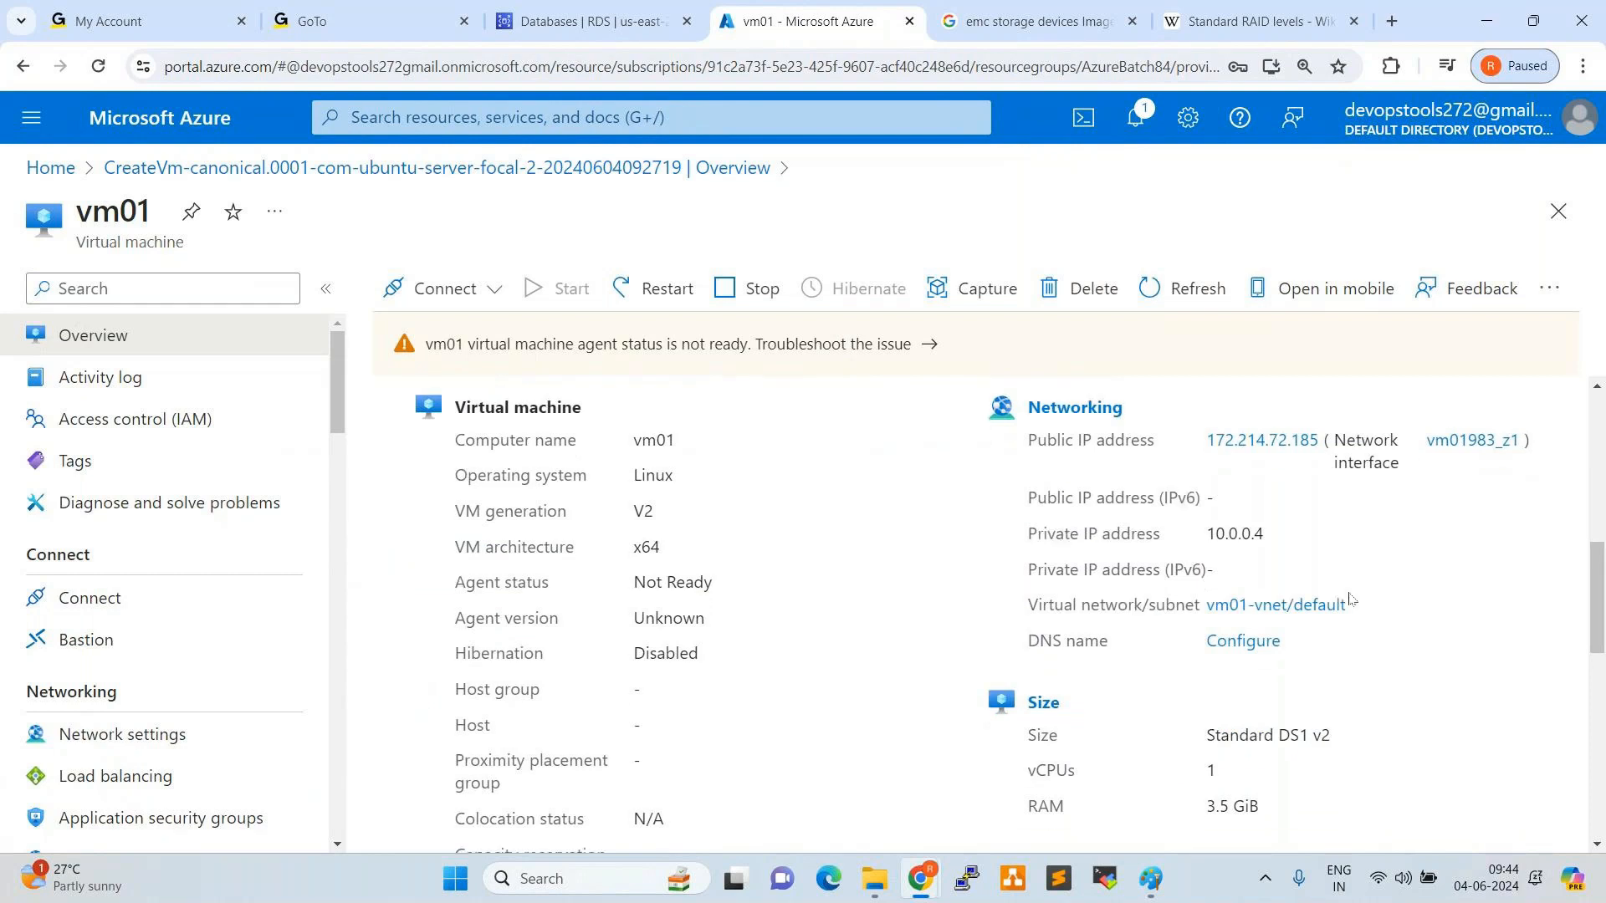
pyautogui.scroll(-5, 1347, 601)
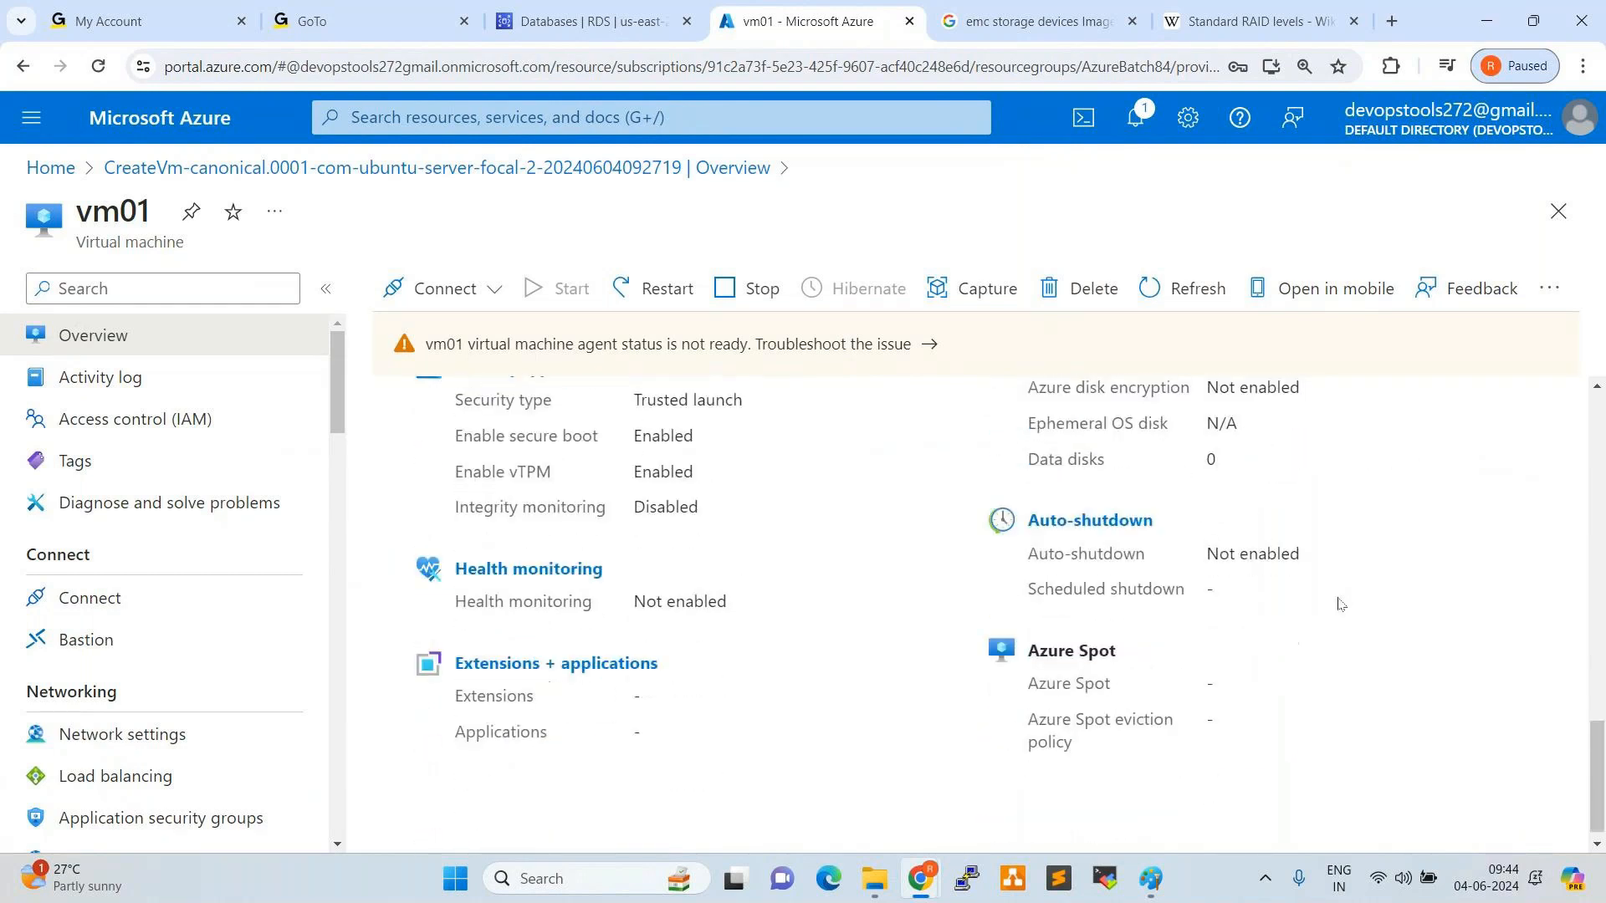
pyautogui.scroll(4, 1338, 602)
pyautogui.scroll(5, 1337, 602)
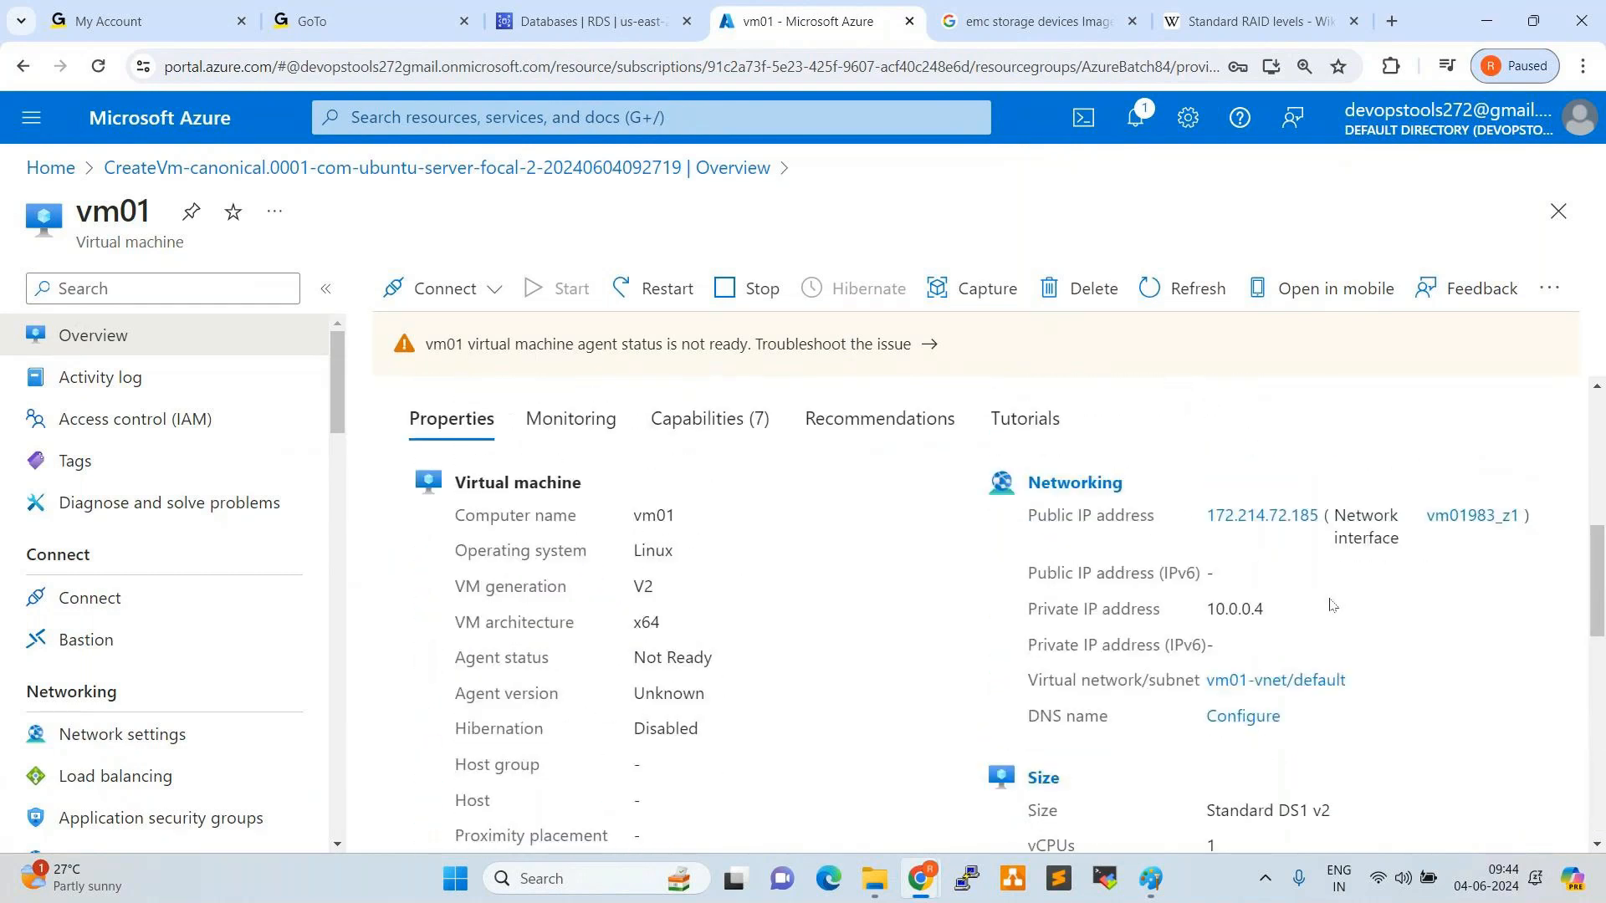
pyautogui.scroll(2, 1331, 604)
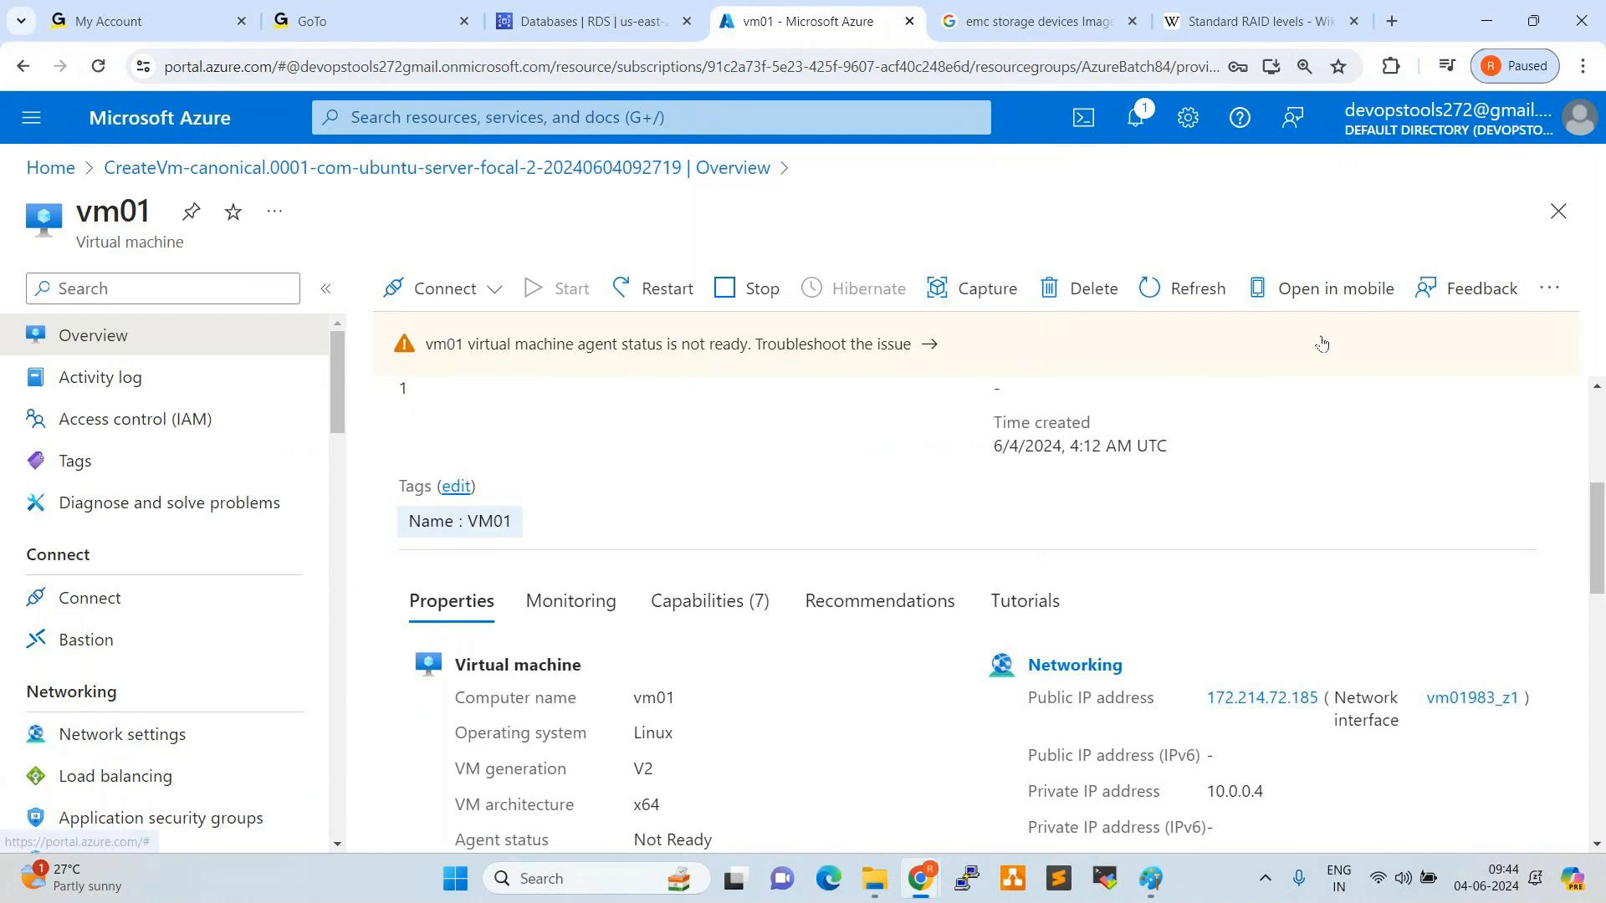
# Refresh vm01's overview and examine its operating system, private IP address, source image and OS disk
pyautogui.click(1191, 290)
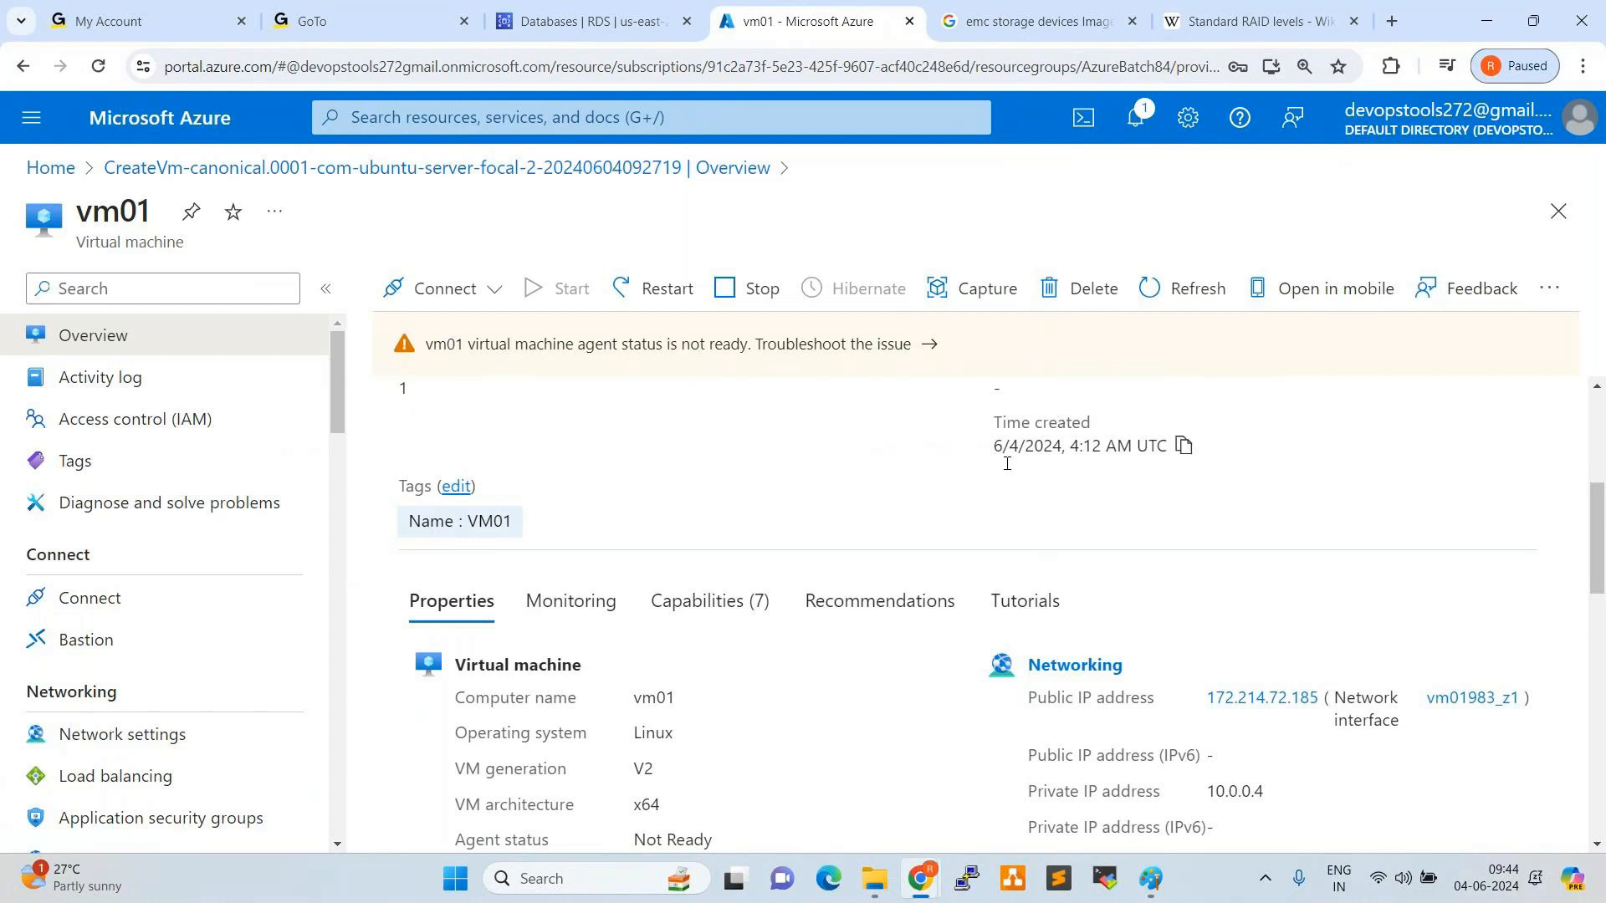
pyautogui.scroll(3, 1112, 539)
pyautogui.scroll(1, 1154, 591)
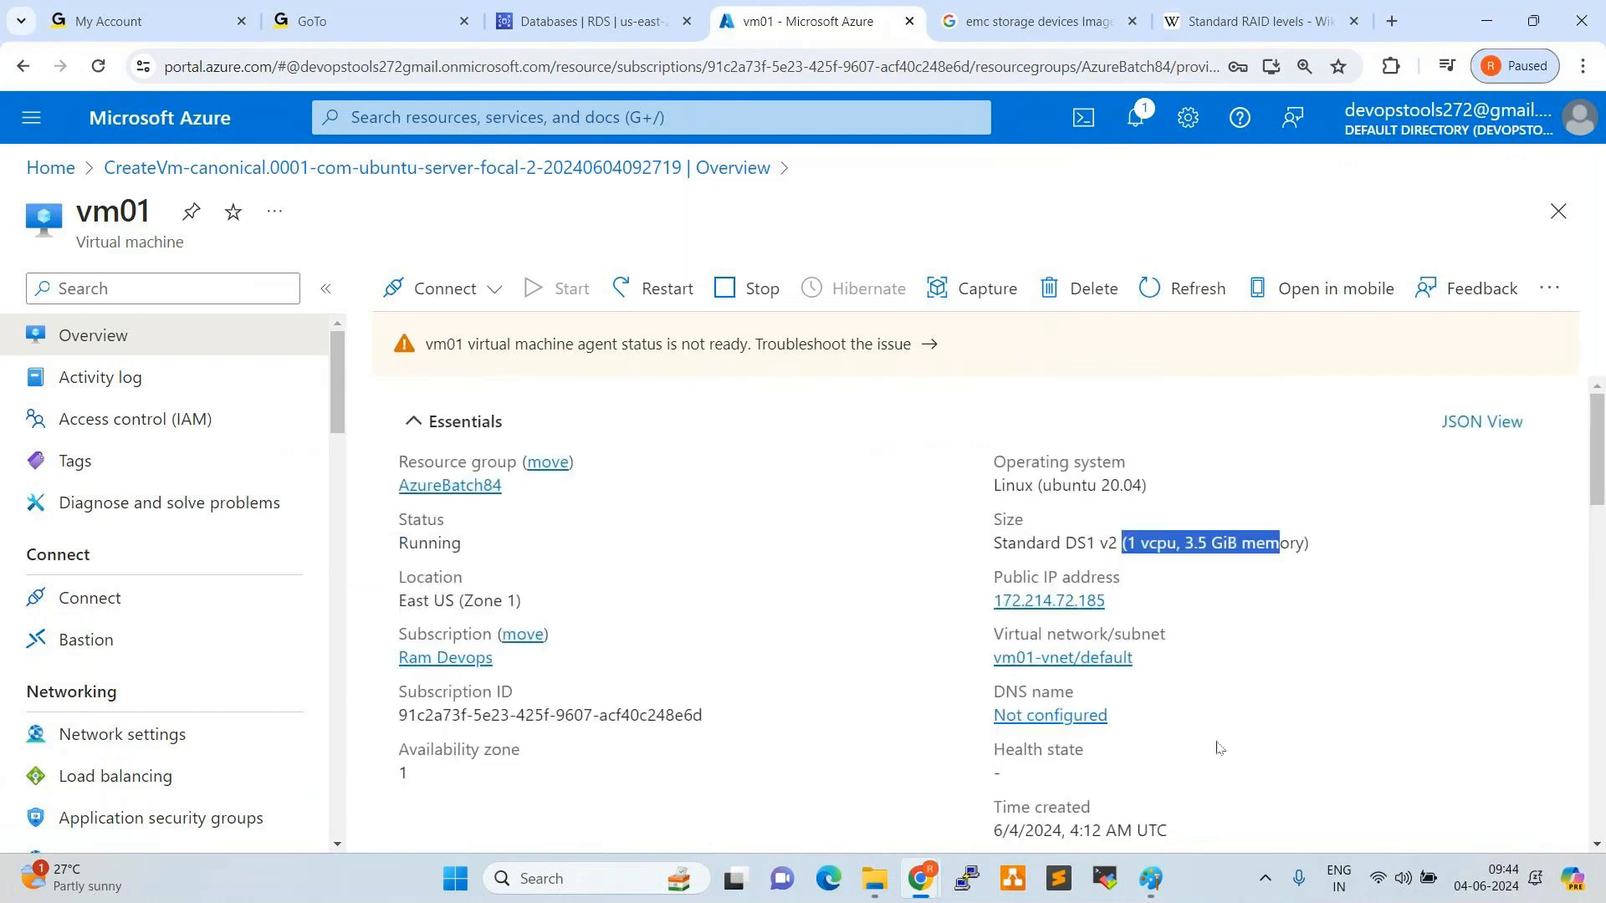
pyautogui.scroll(-5, 1218, 742)
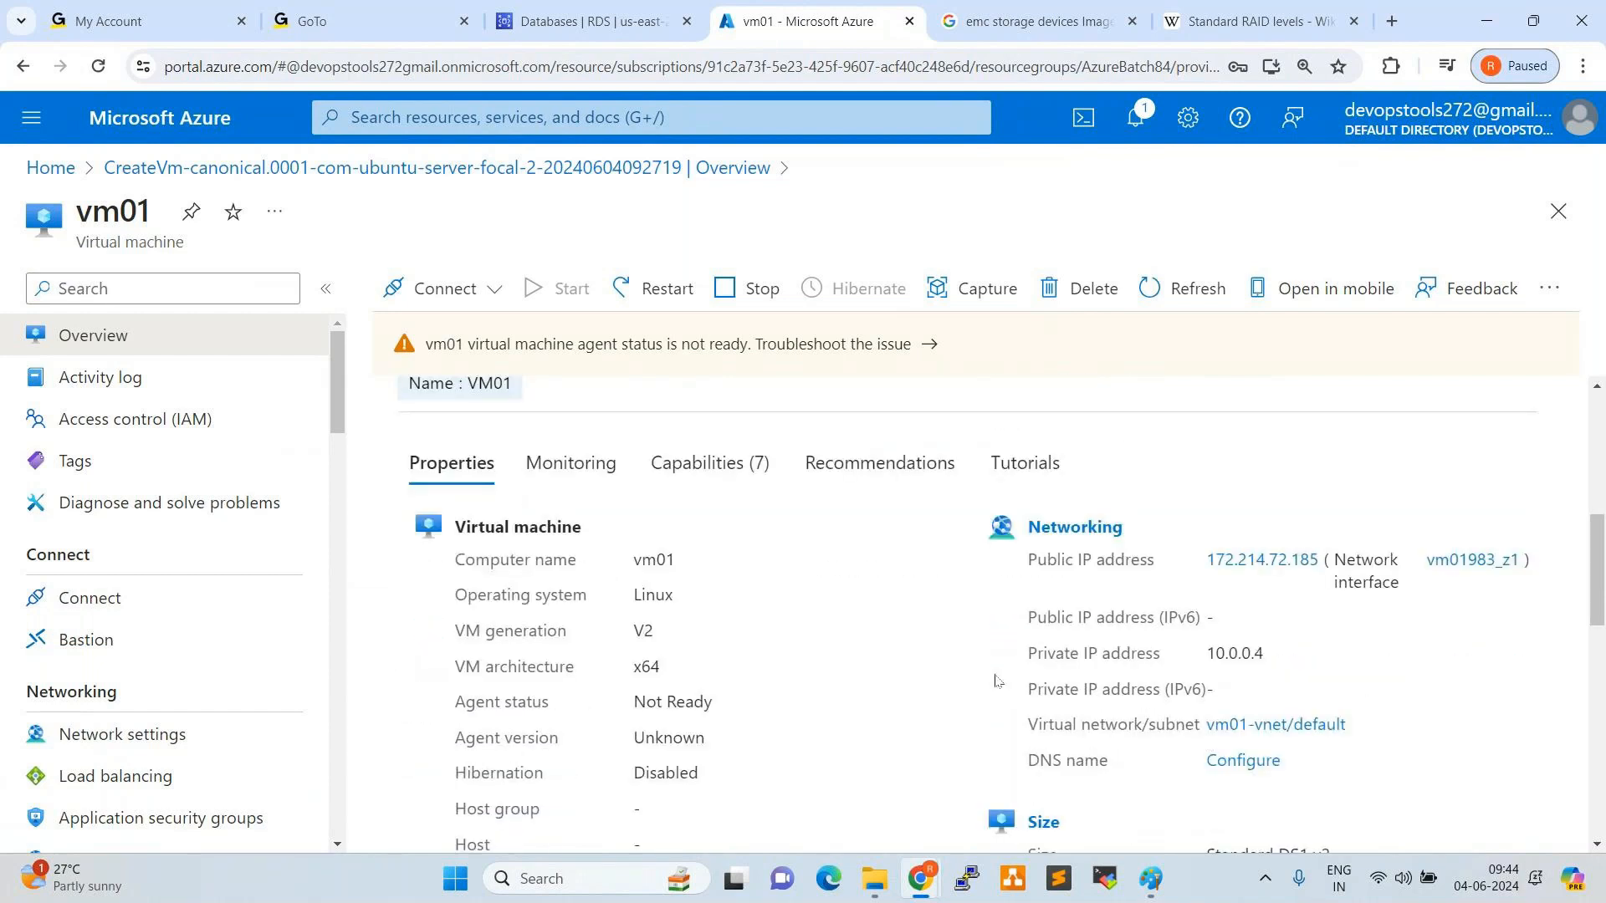
pyautogui.moveTo(1026, 653); pyautogui.dragTo(1295, 665)
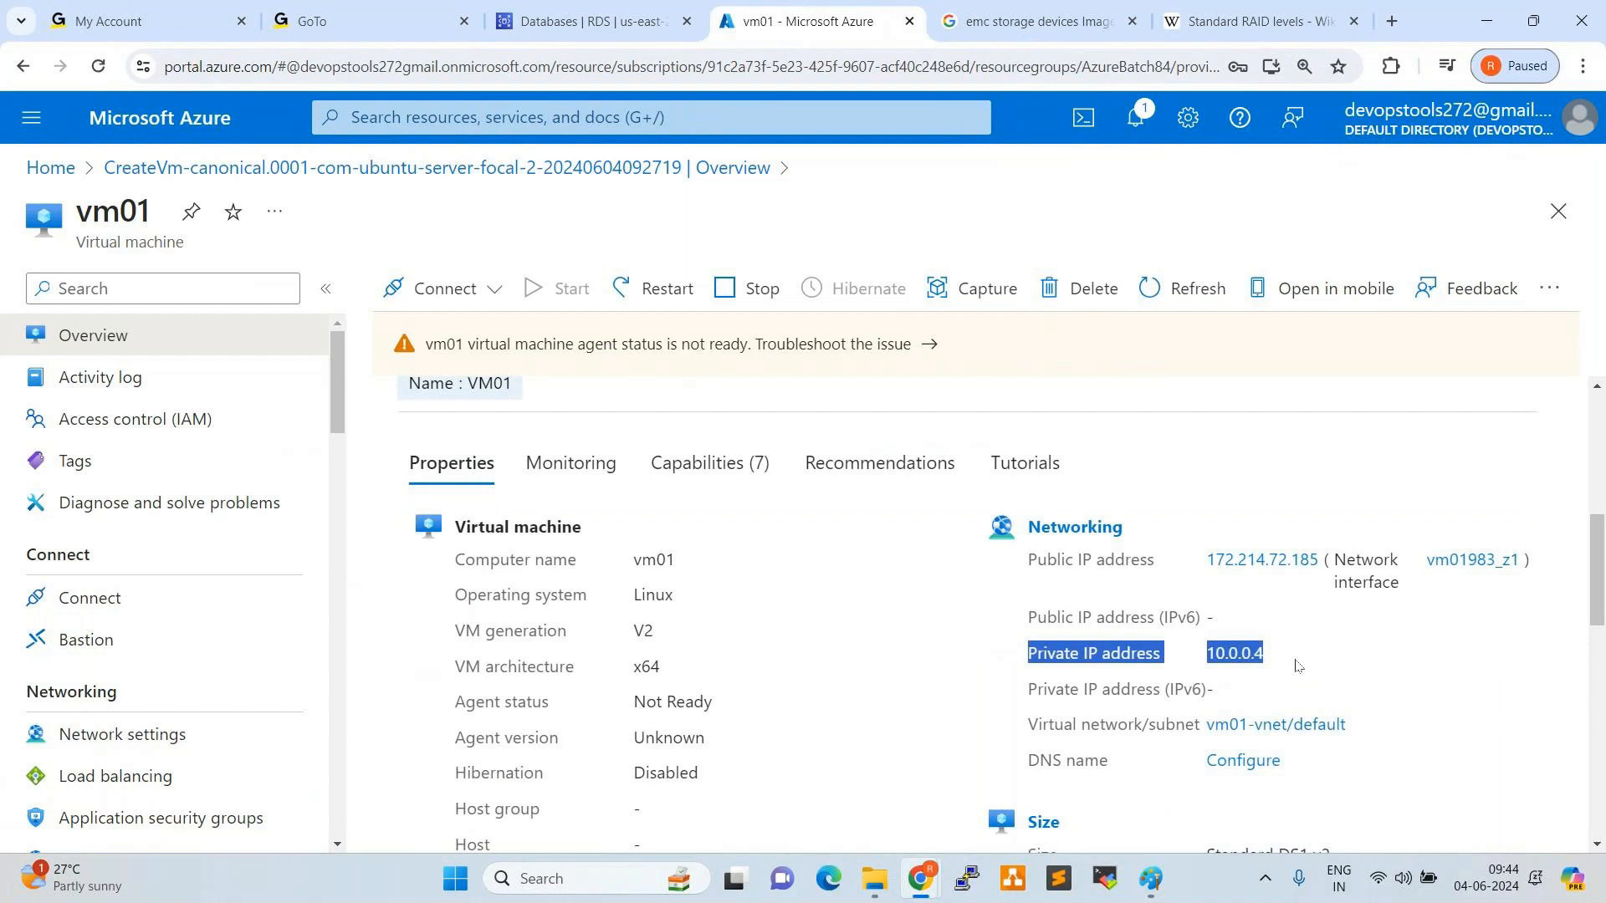
pyautogui.scroll(-5, 1288, 673)
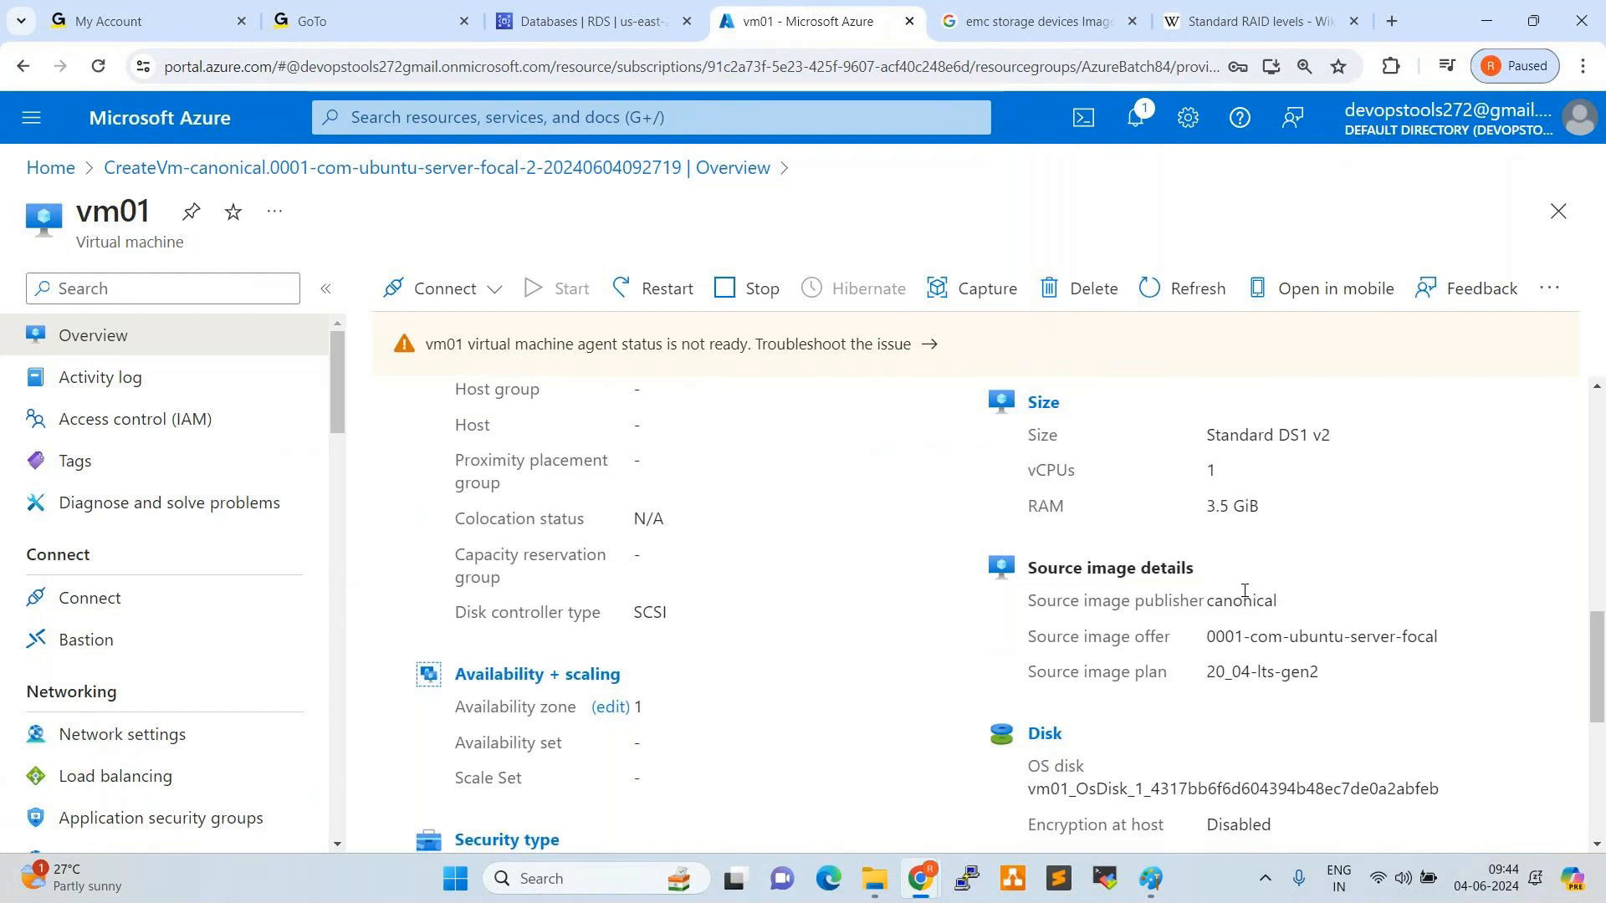
pyautogui.scroll(-4, 1244, 602)
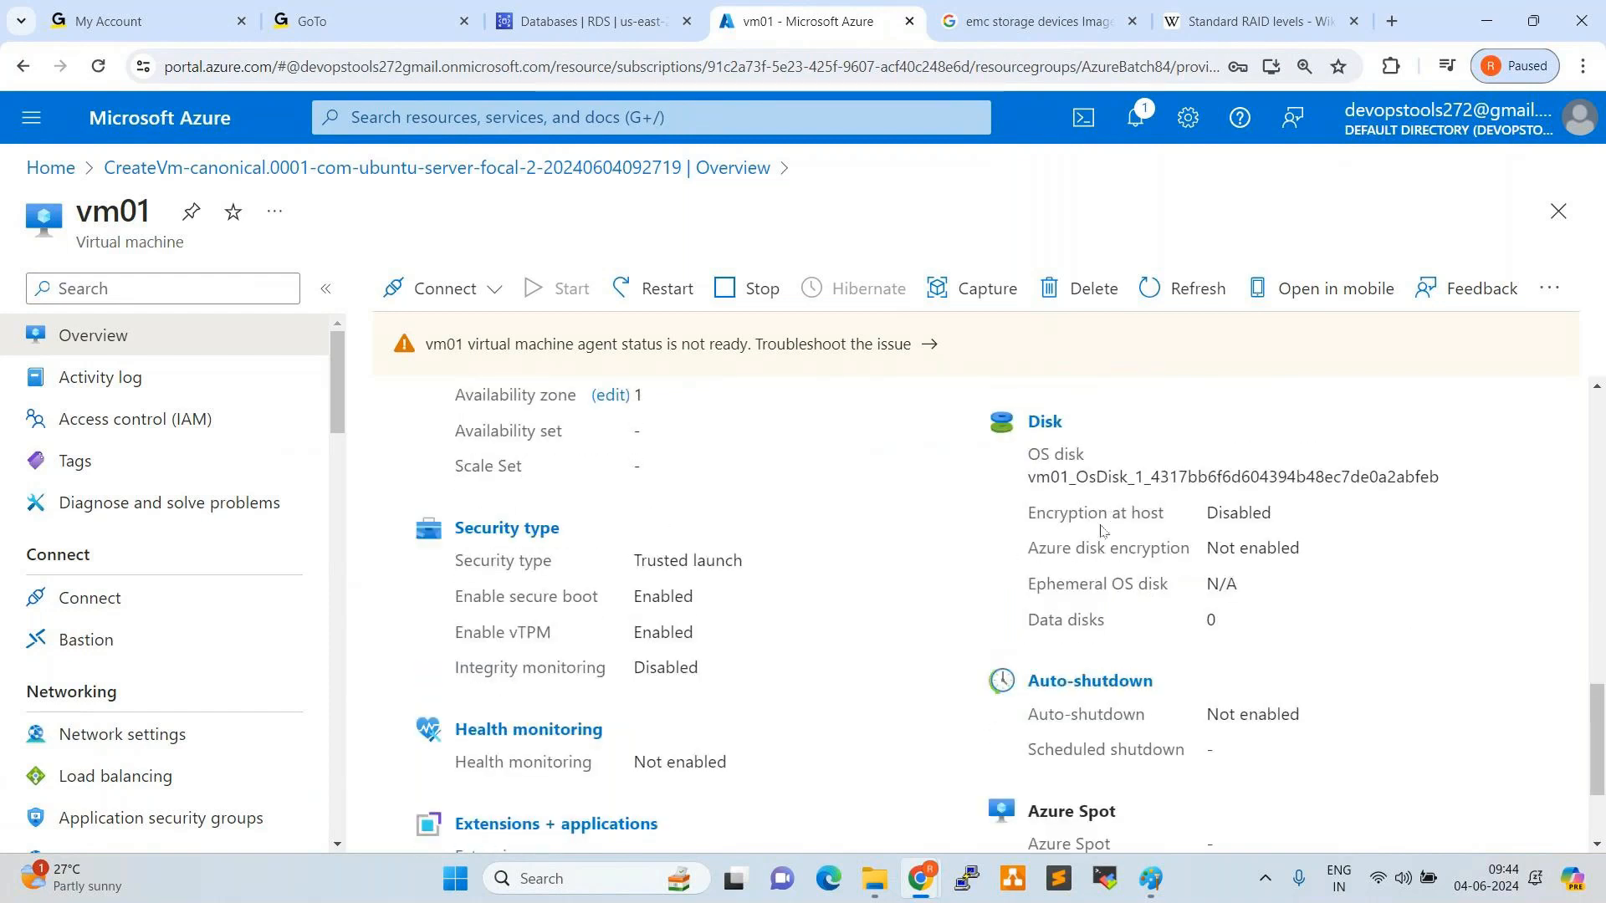
pyautogui.moveTo(1027, 477); pyautogui.dragTo(1476, 509)
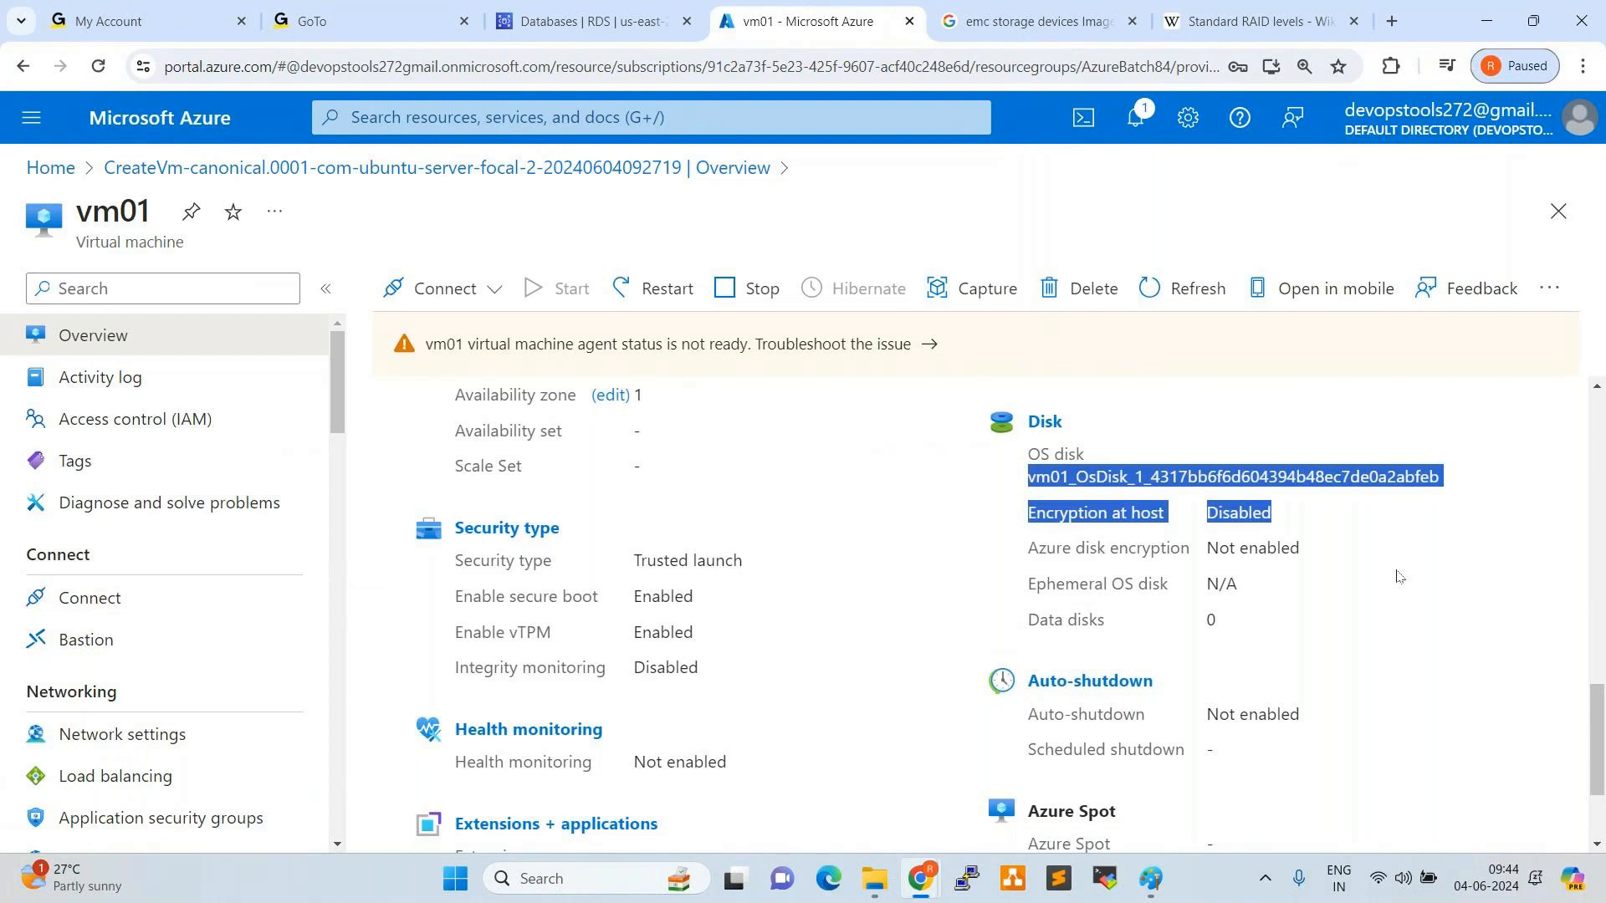
pyautogui.scroll(-1, 1396, 575)
pyautogui.scroll(5, 1394, 576)
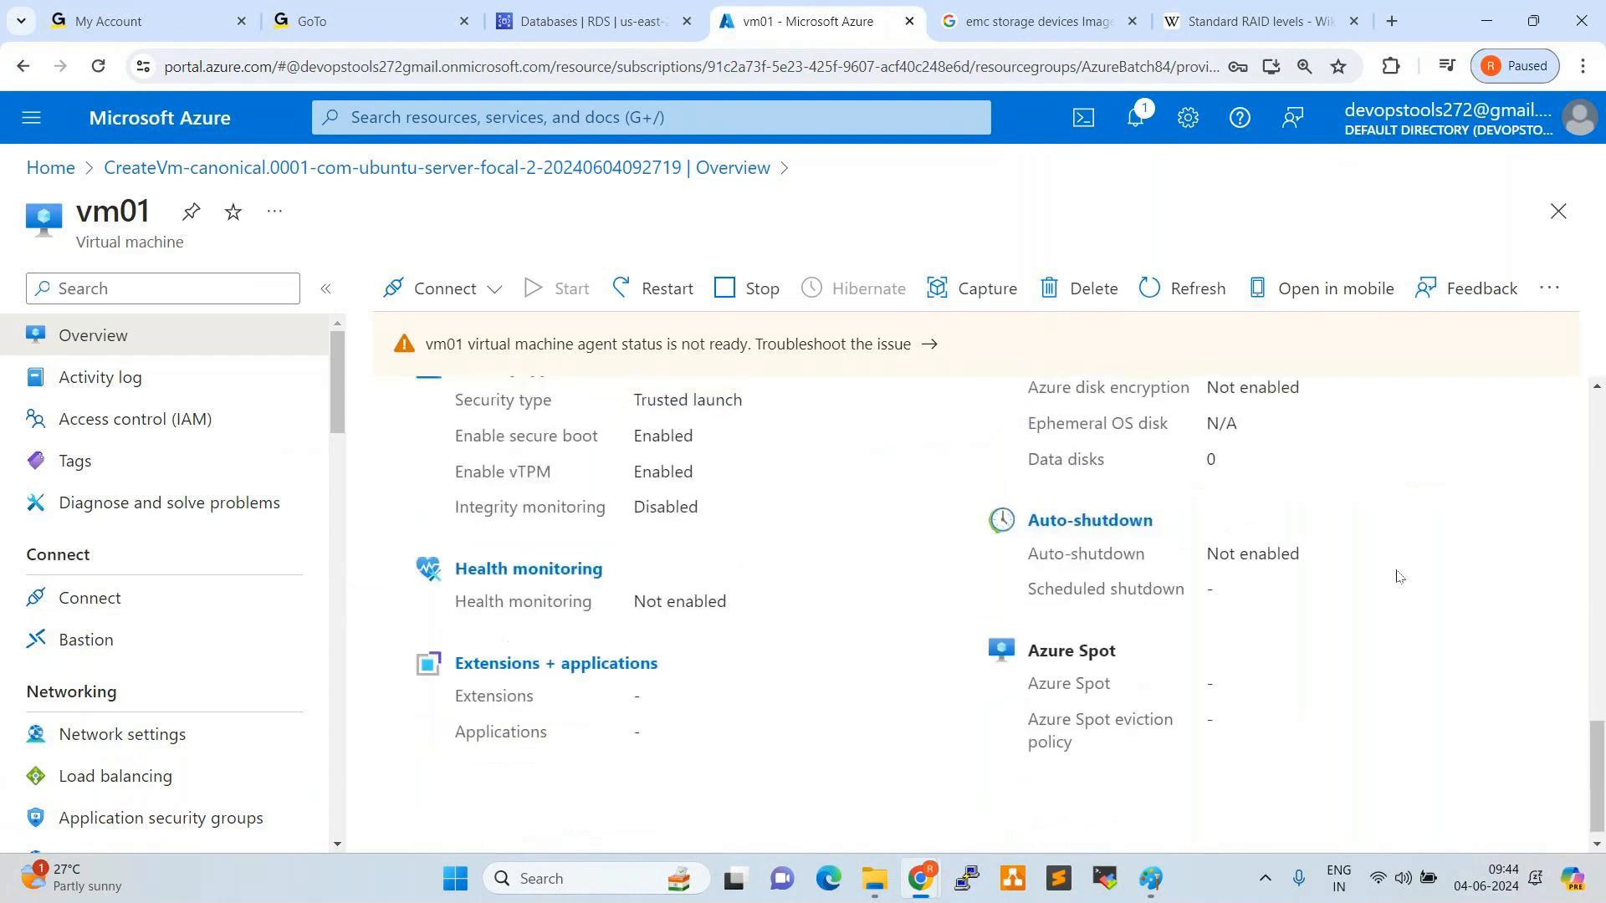
pyautogui.scroll(6, 1394, 577)
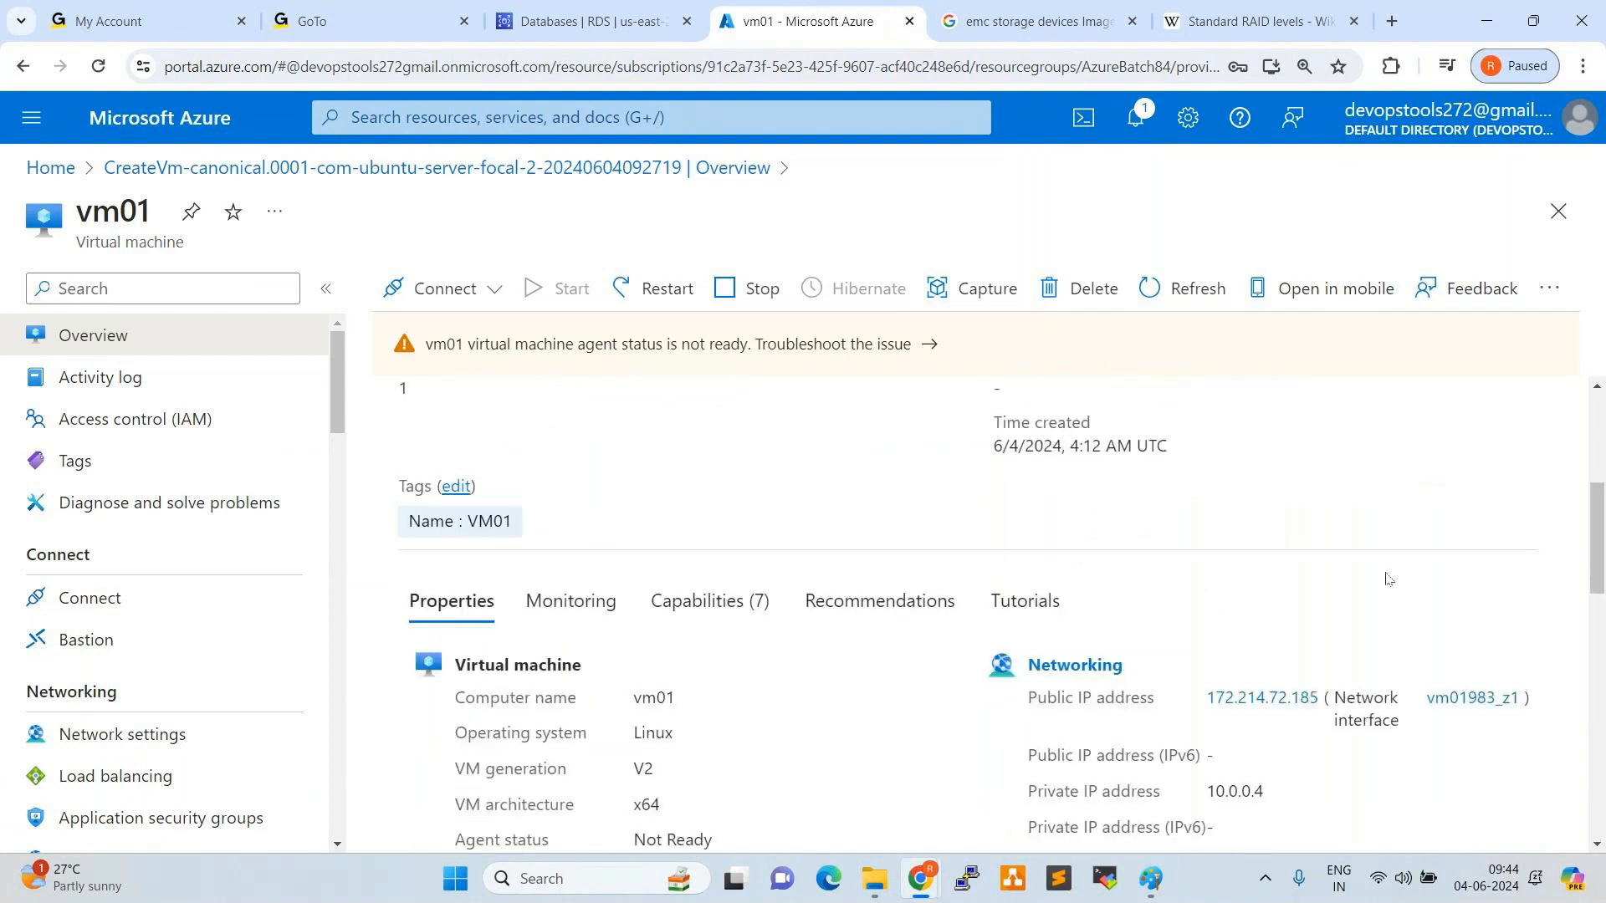
pyautogui.scroll(5, 1385, 579)
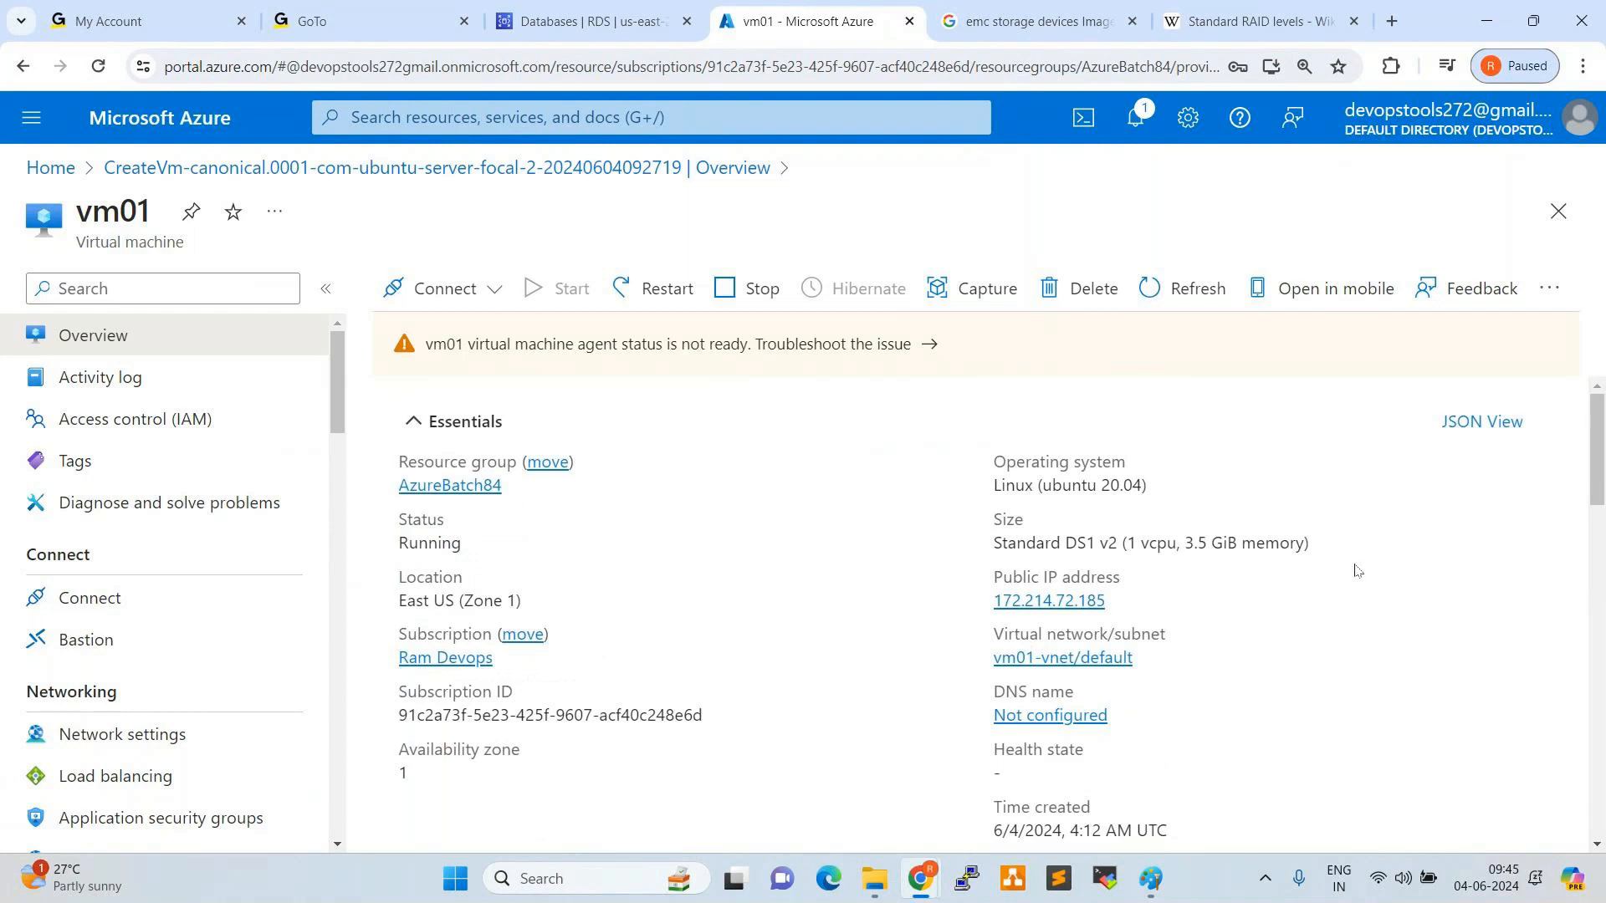
# Copy vm01's public IP address, open an SSH session to it on port 22 in PuTTY and accept the host key
pyautogui.moveTo(1104, 602)
pyautogui.click(1121, 600)
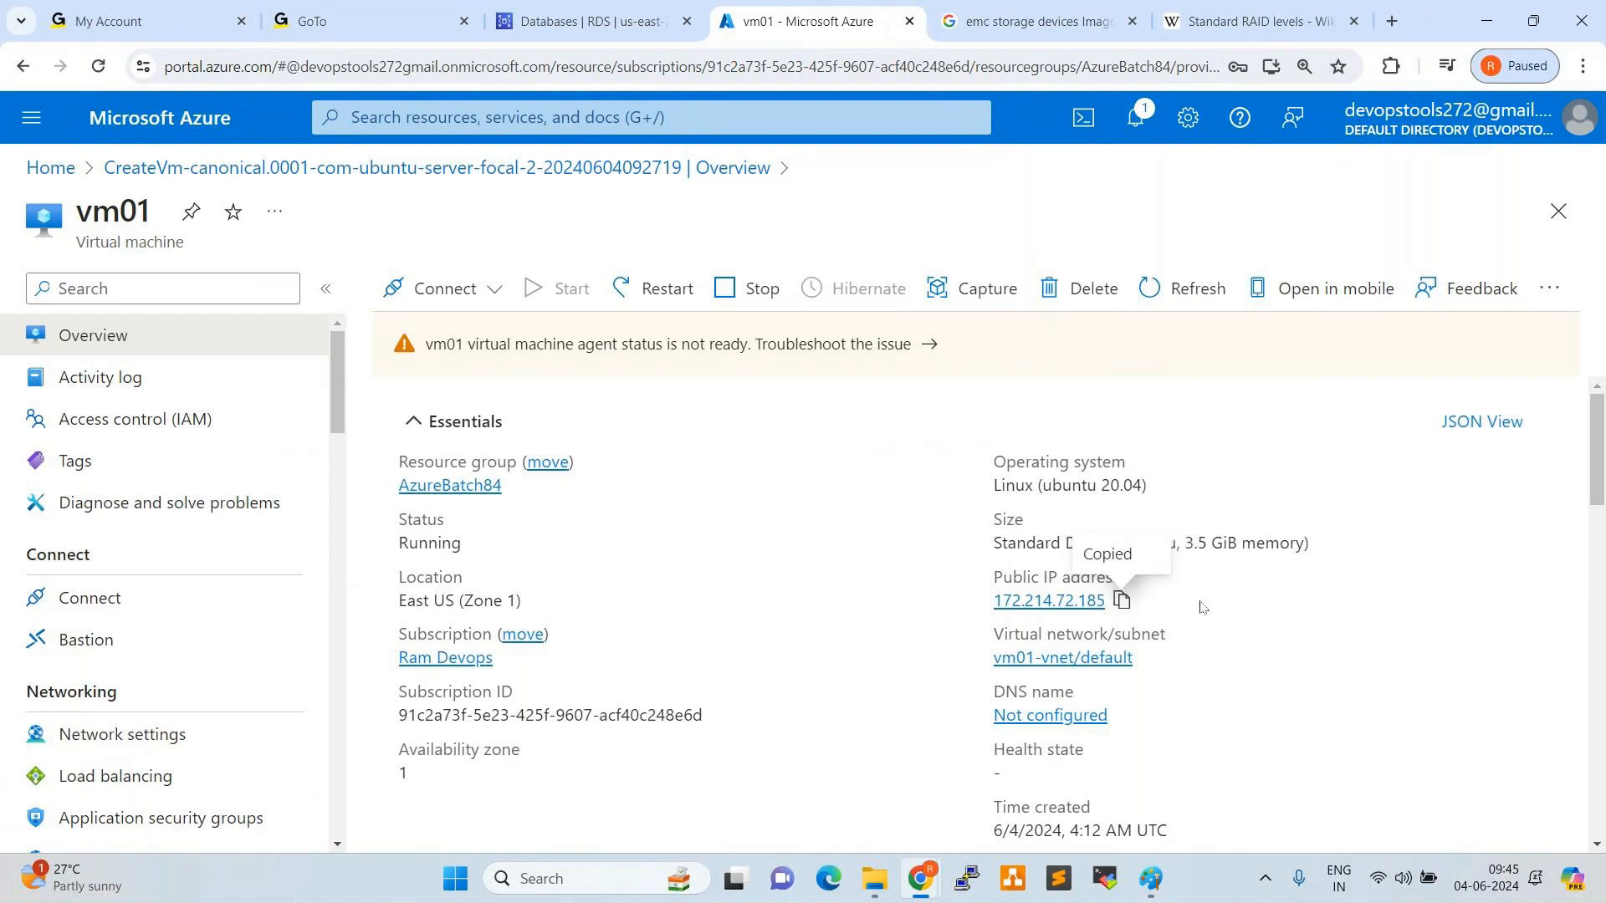
pyautogui.click(966, 878)
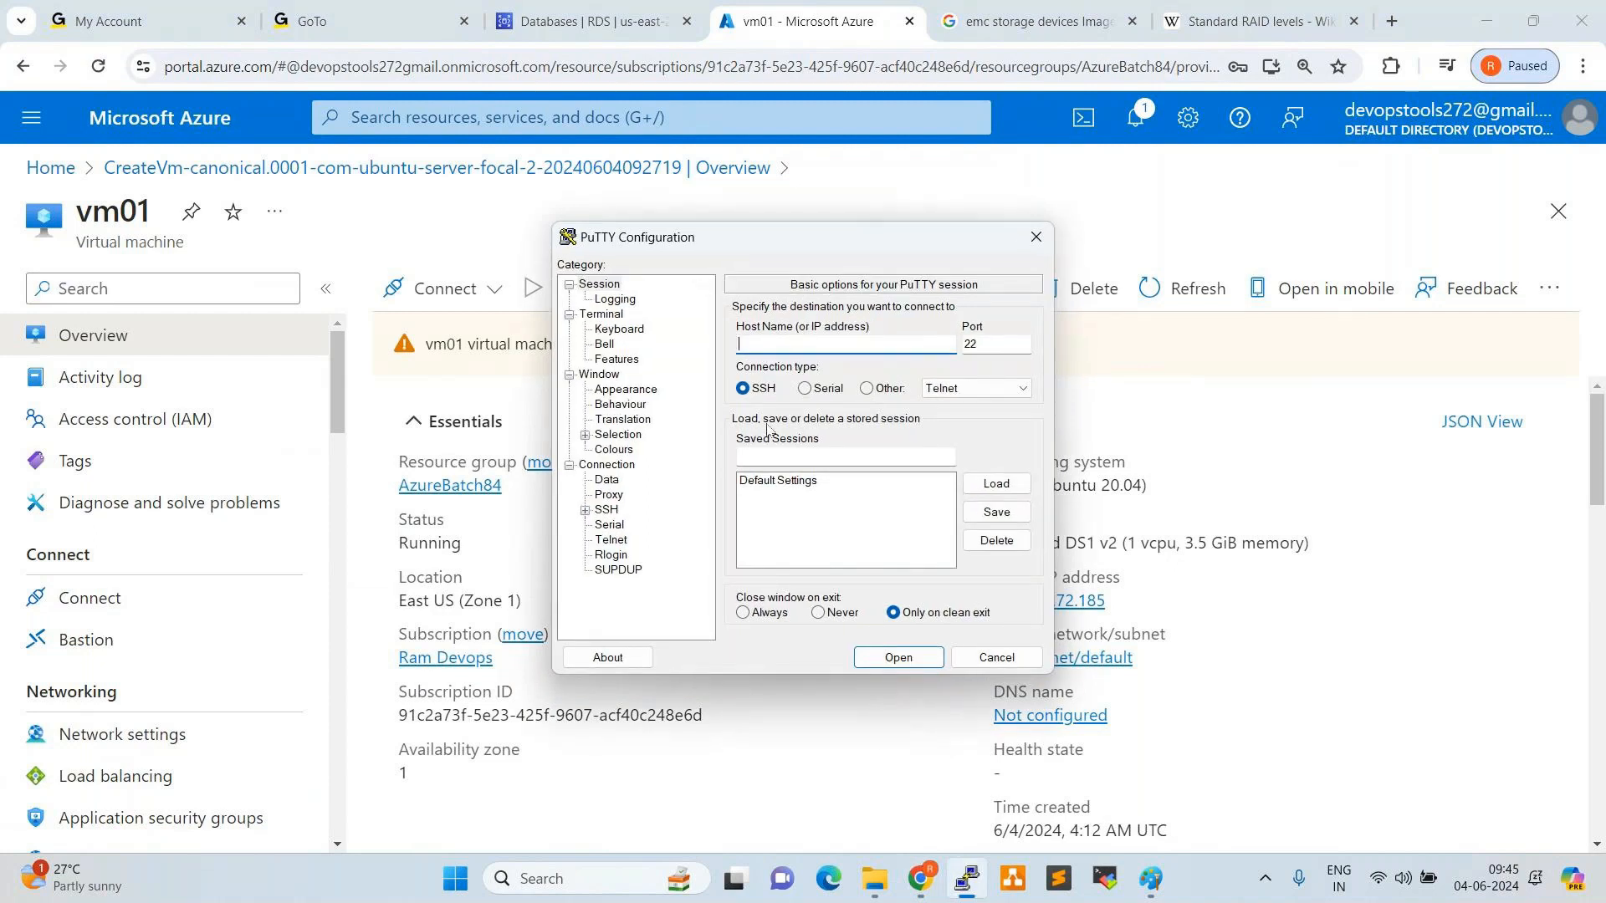
pyautogui.hotkey('ctrl', 'v')
pyautogui.click(896, 657)
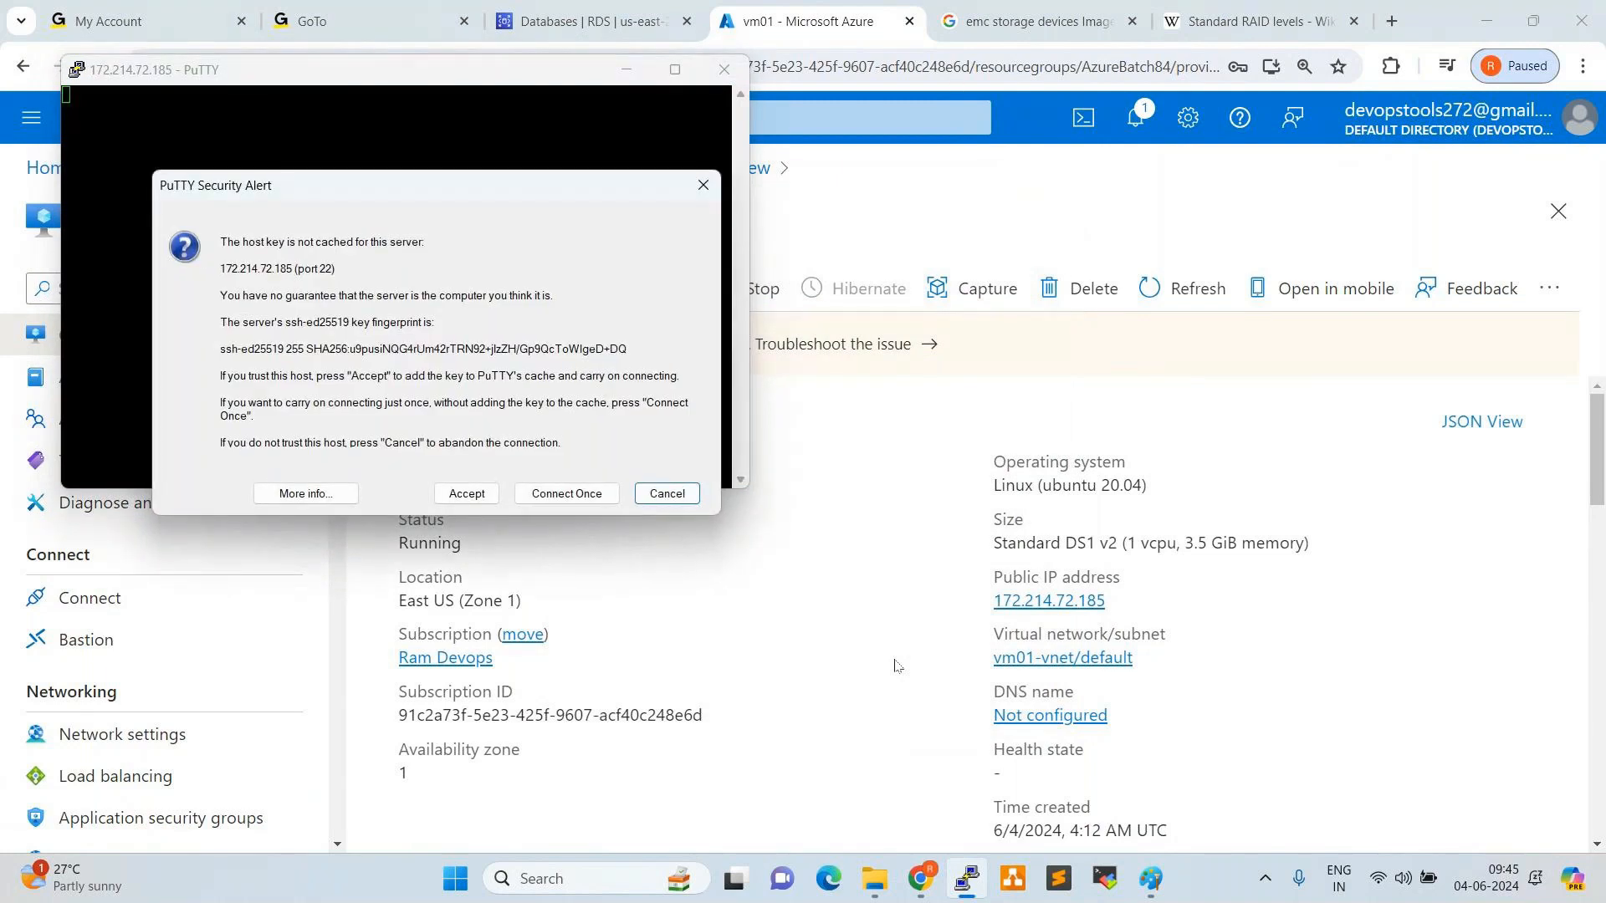
pyautogui.click(467, 493)
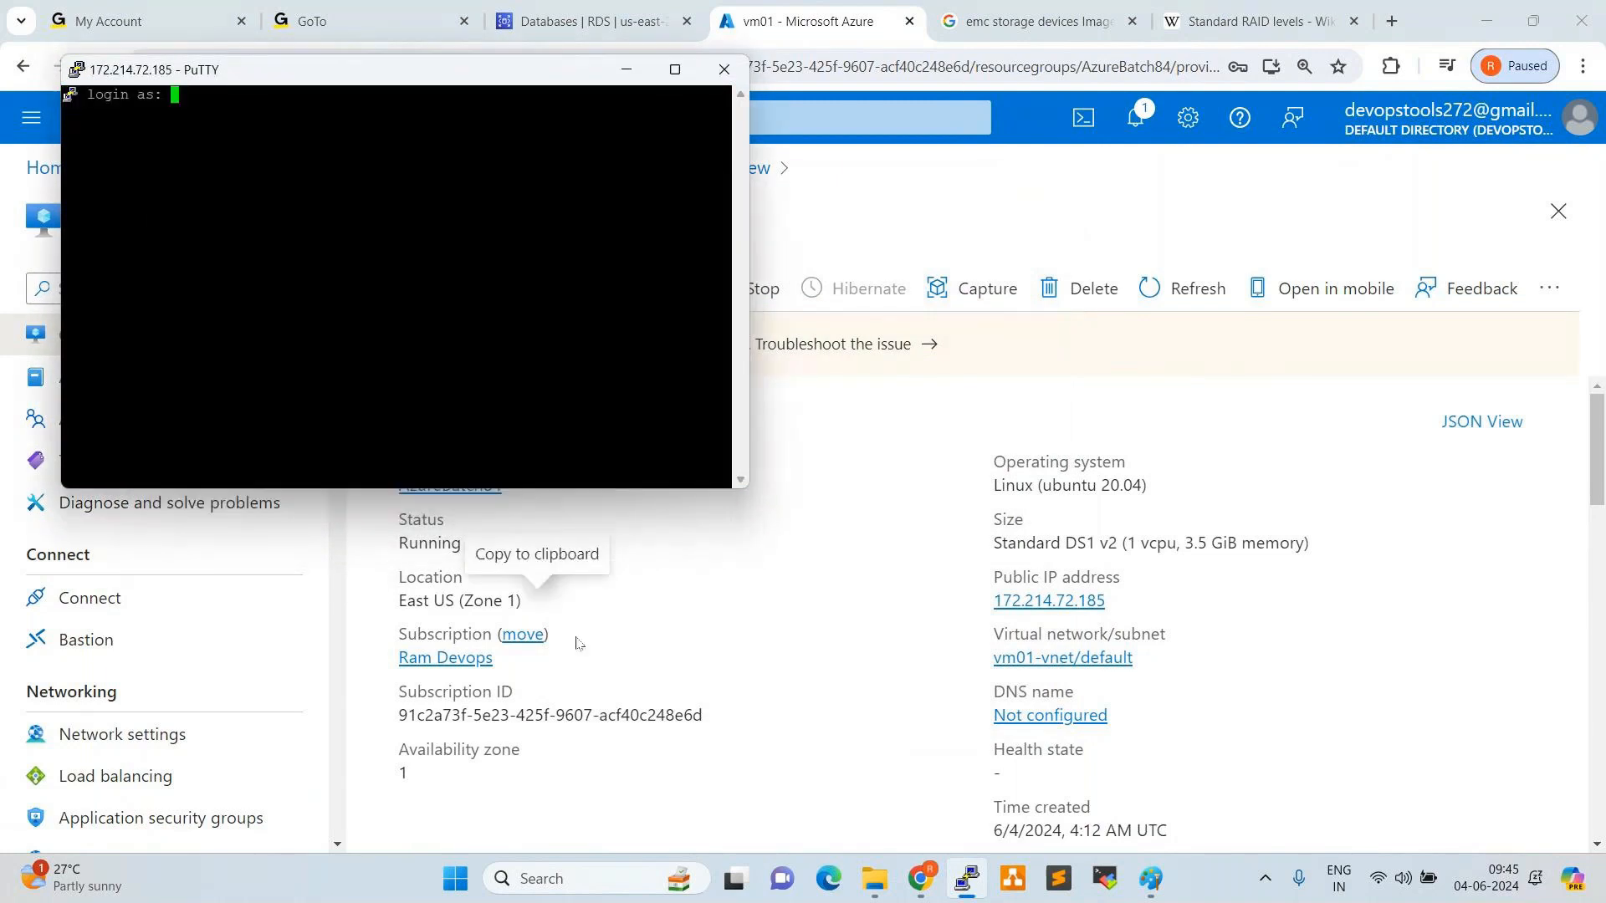
# Log in to the SSH session as azureuser1 with the account password
pyautogui.doubleClick(616, 80)
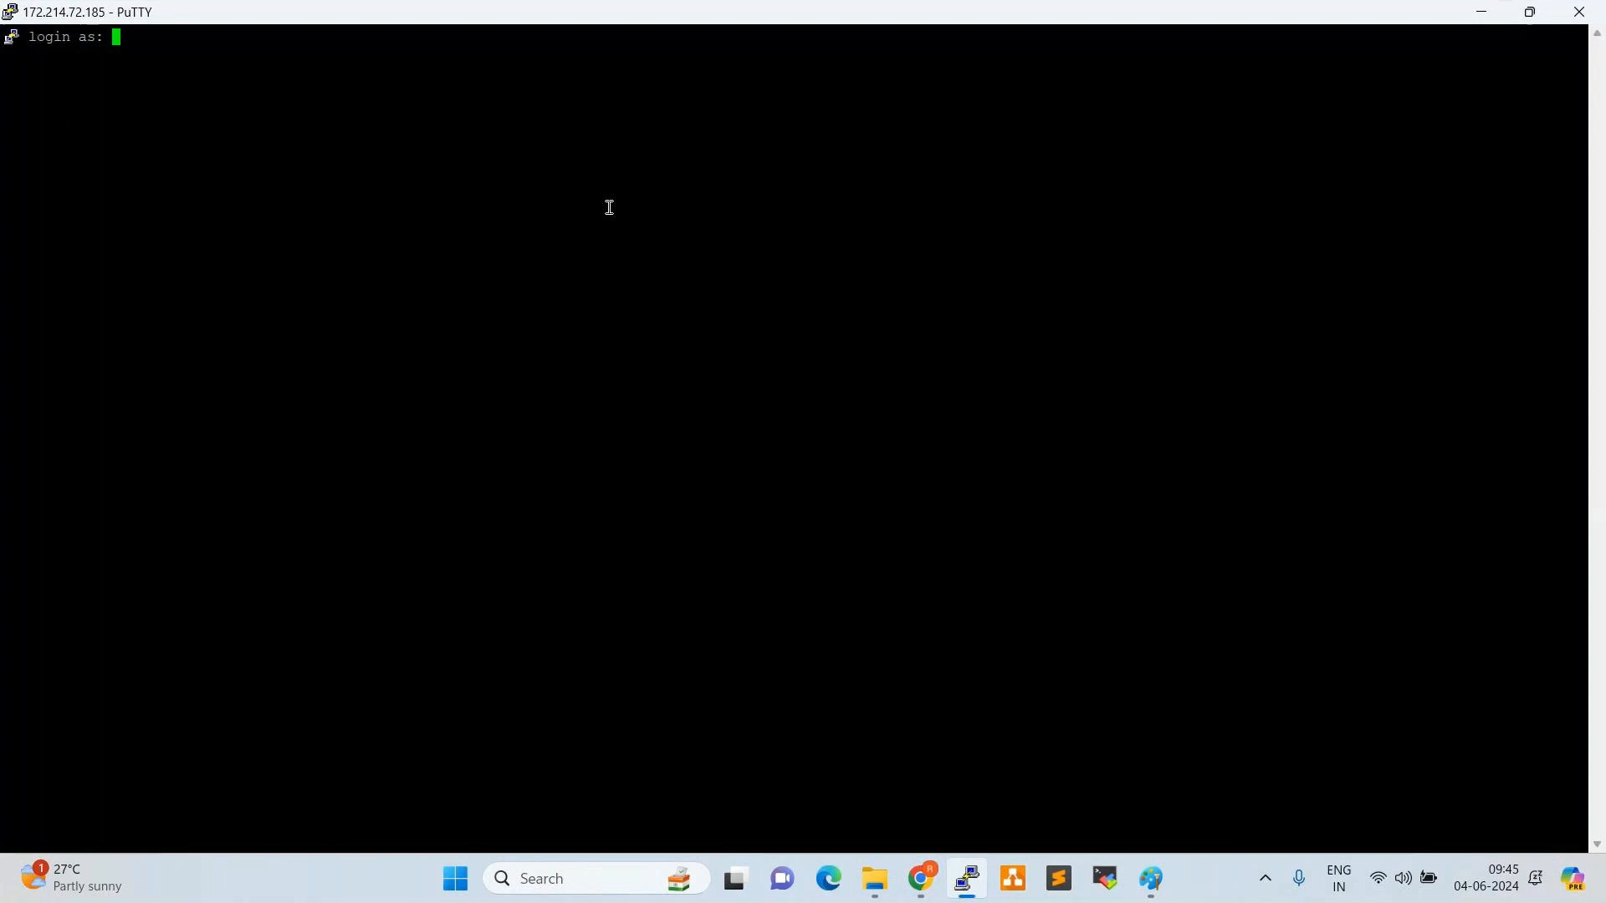
pyautogui.click(1532, 12)
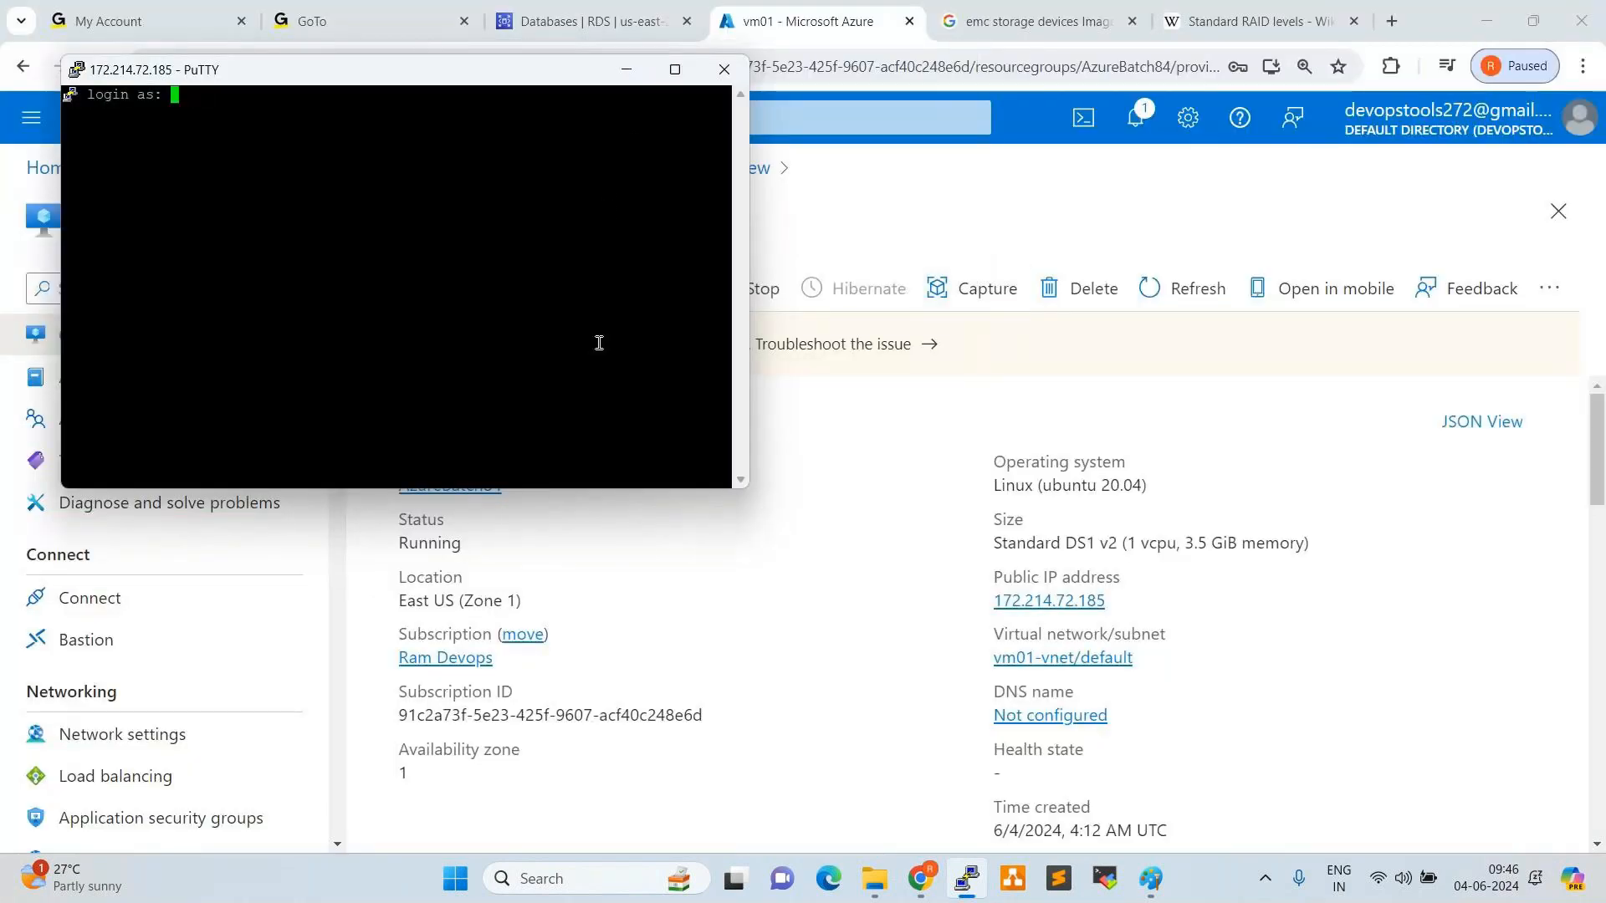
pyautogui.write('azu')
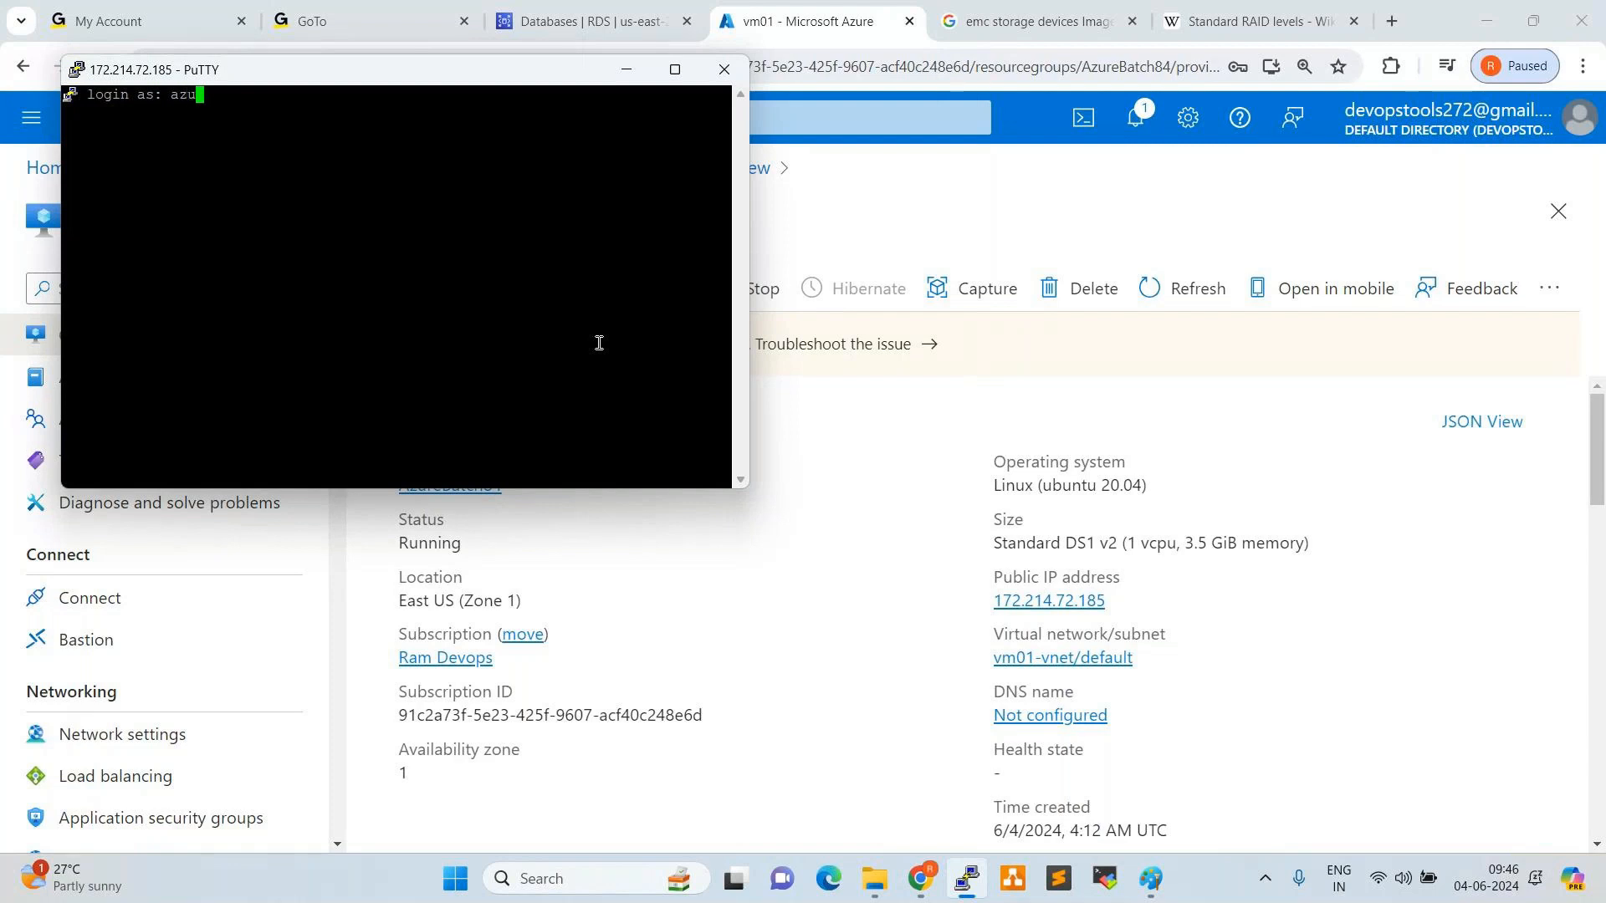
pyautogui.write('reuser1')
pyautogui.press('Return')
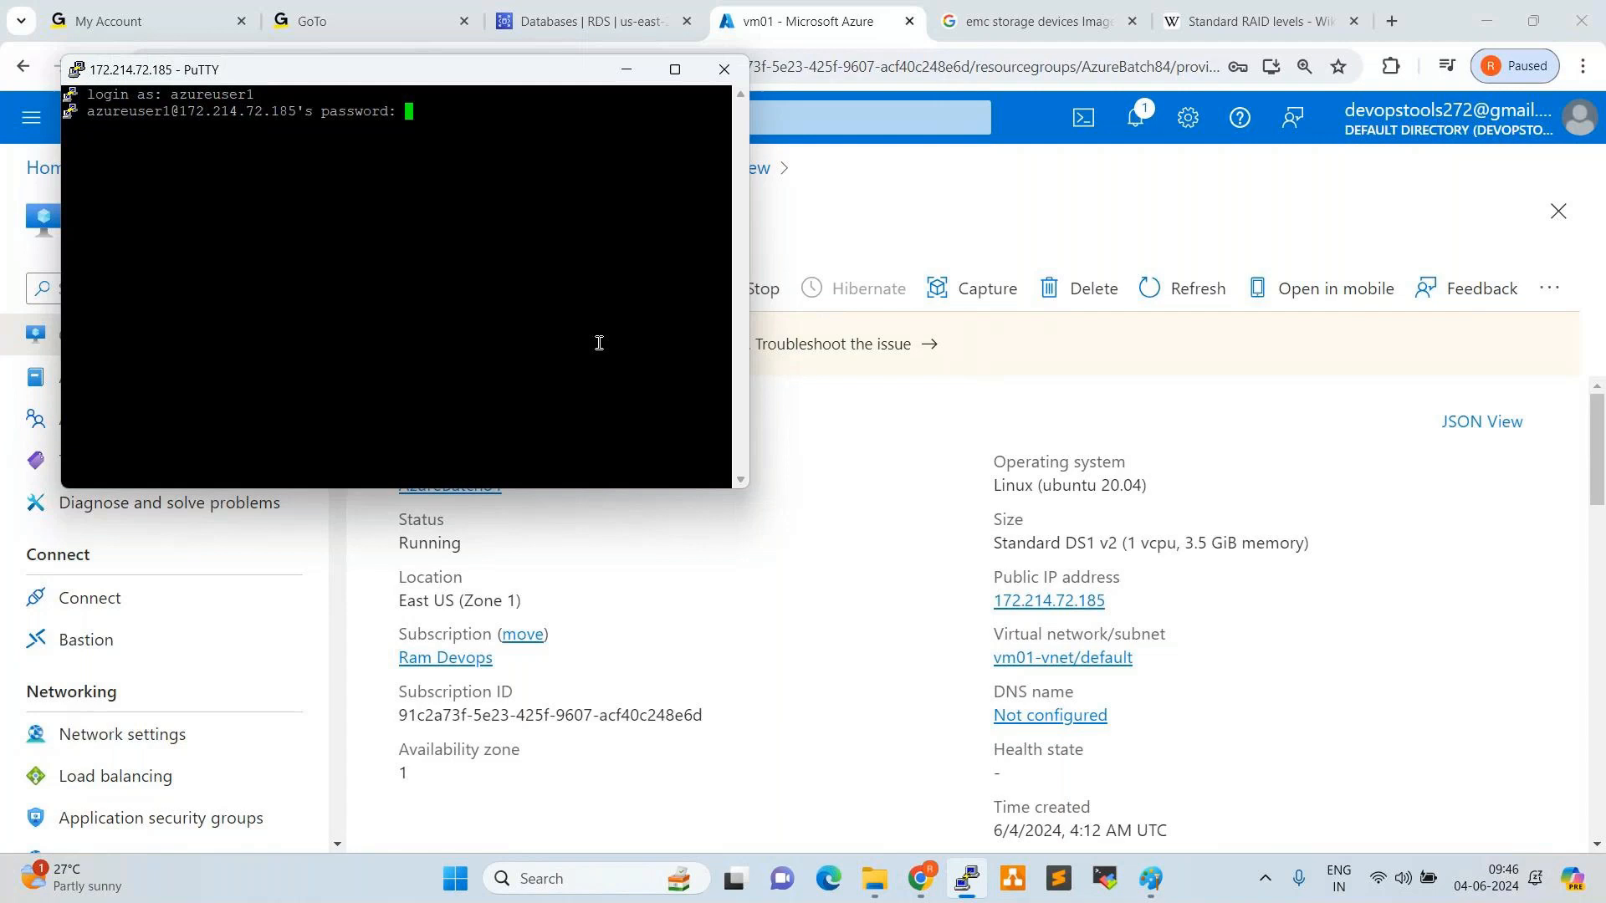
pyautogui.press('Return')
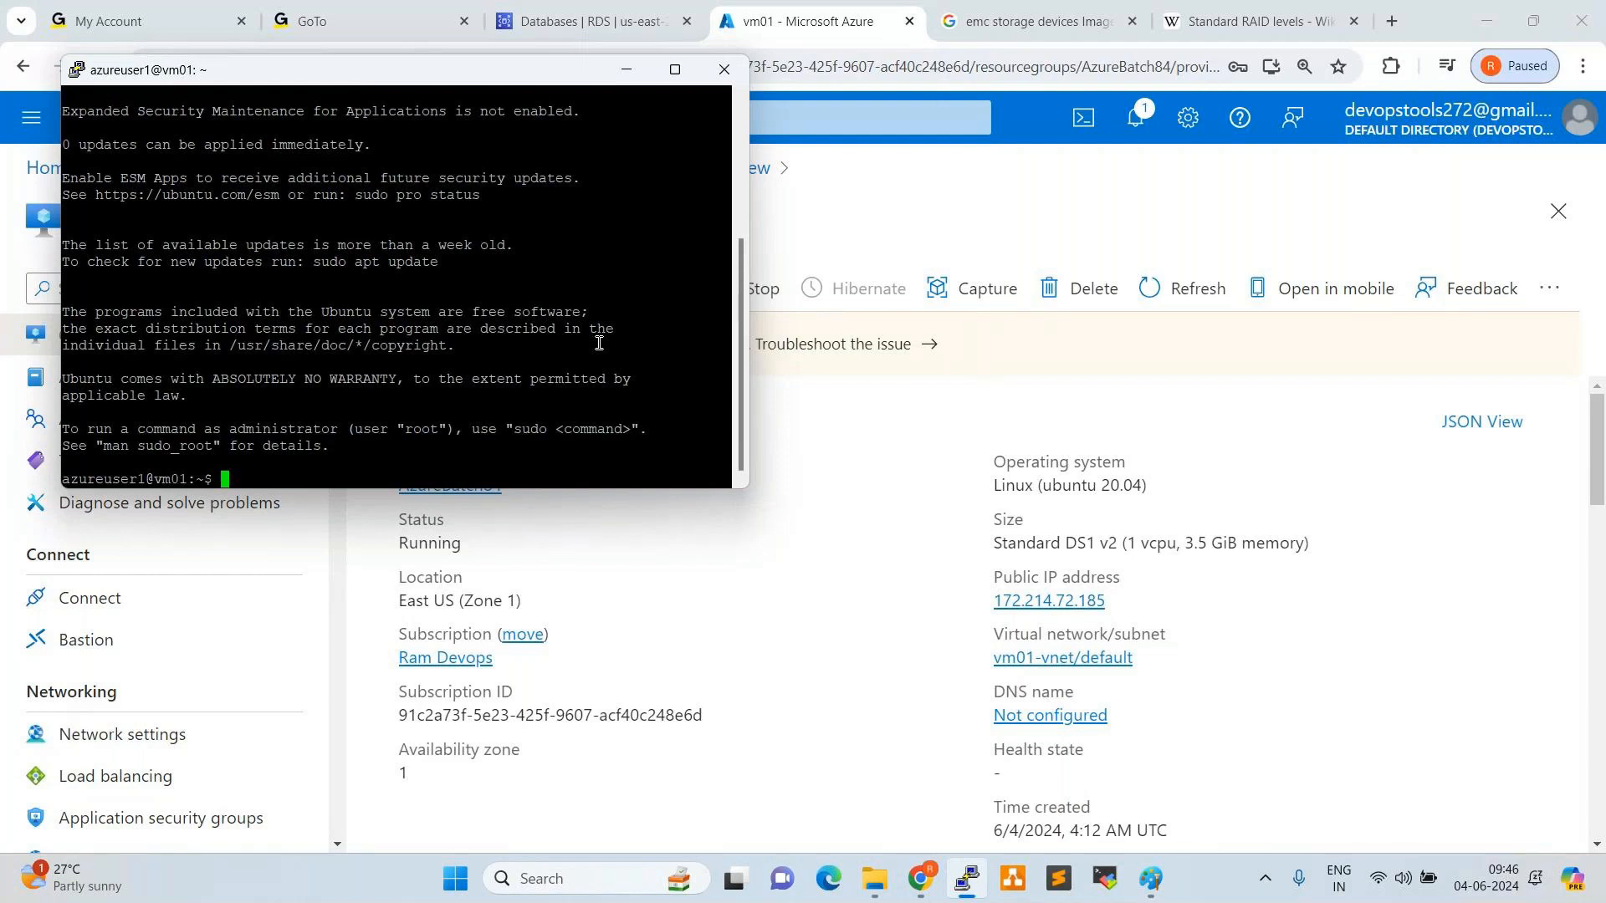
# Set the PuTTY terminal font to Courier New bold, size 16, and apply it to the session
pyautogui.rightClick(508, 75)
pyautogui.click(656, 359)
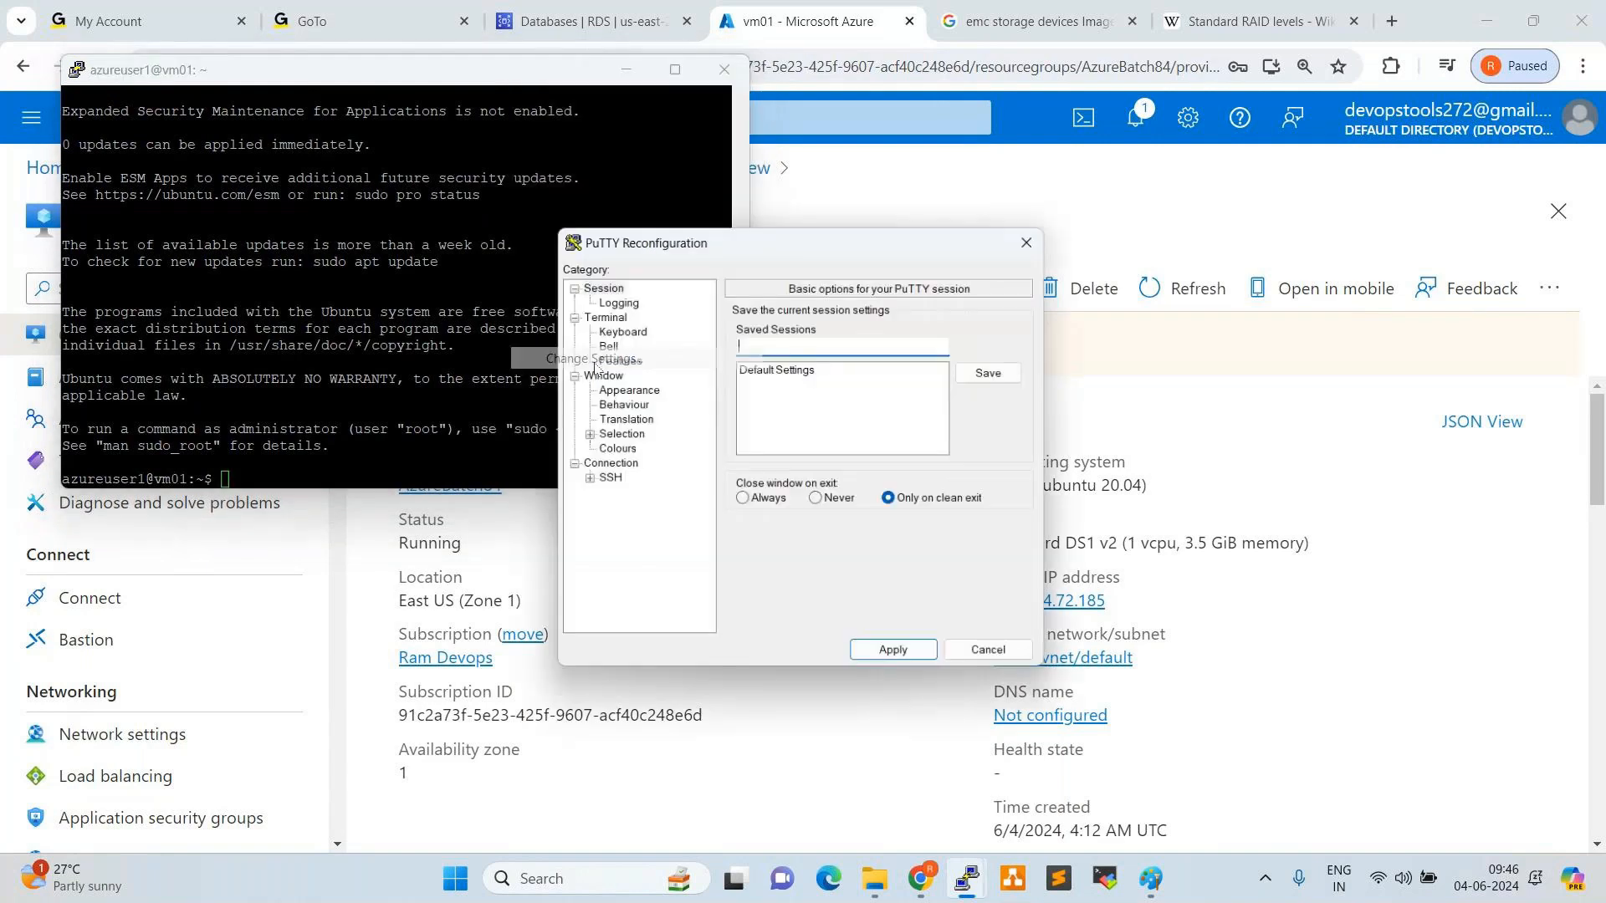
pyautogui.click(657, 390)
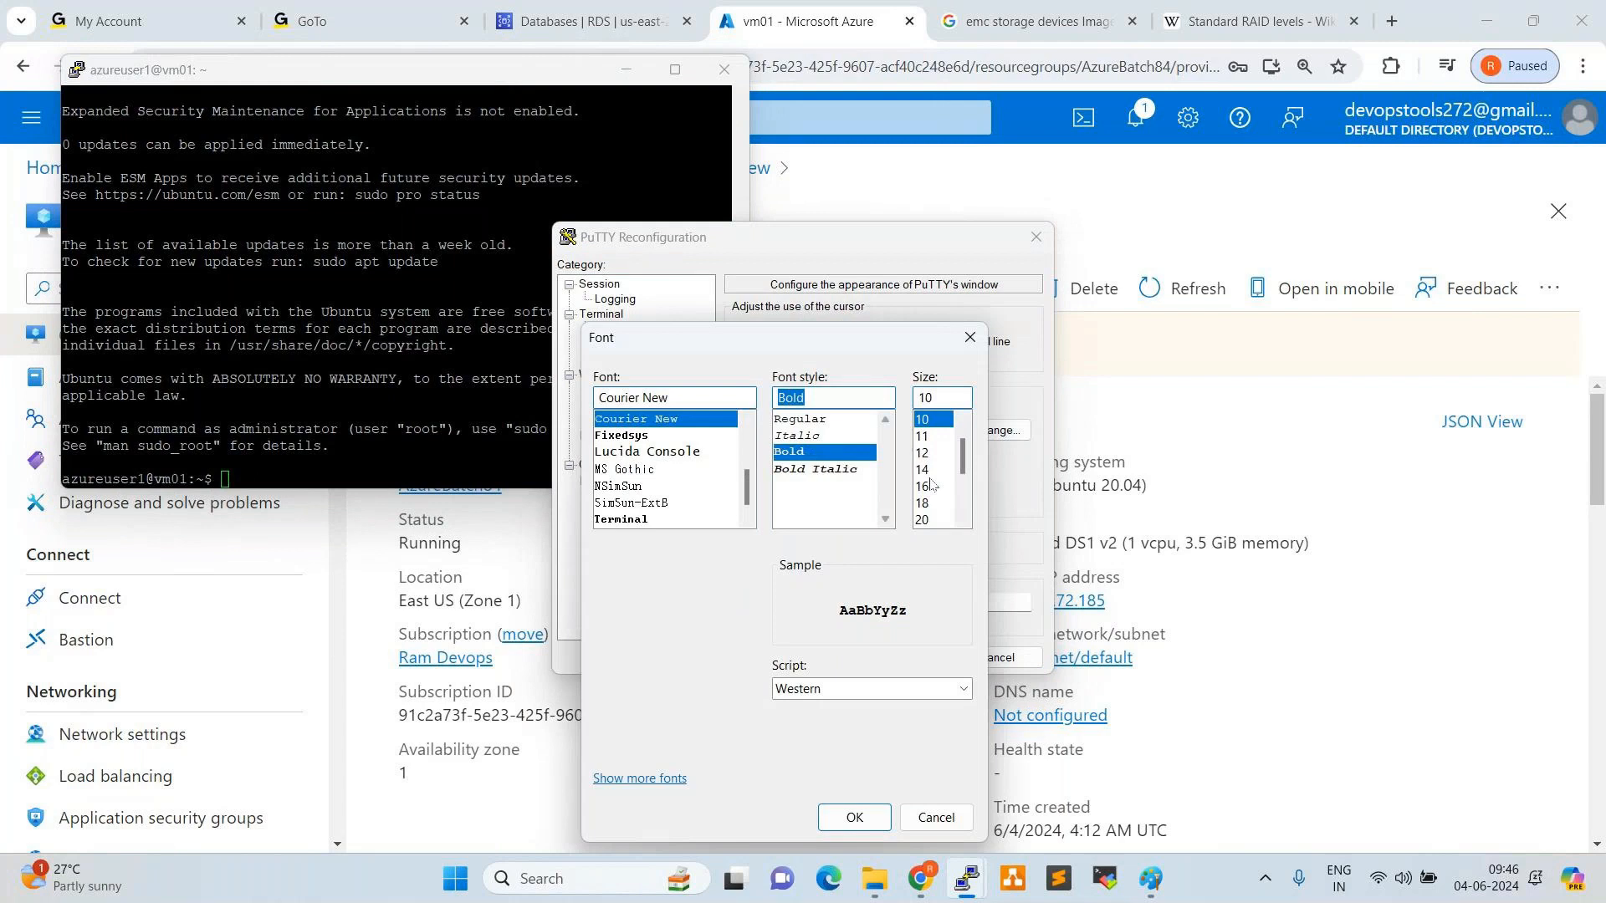
pyautogui.click(921, 486)
pyautogui.click(857, 816)
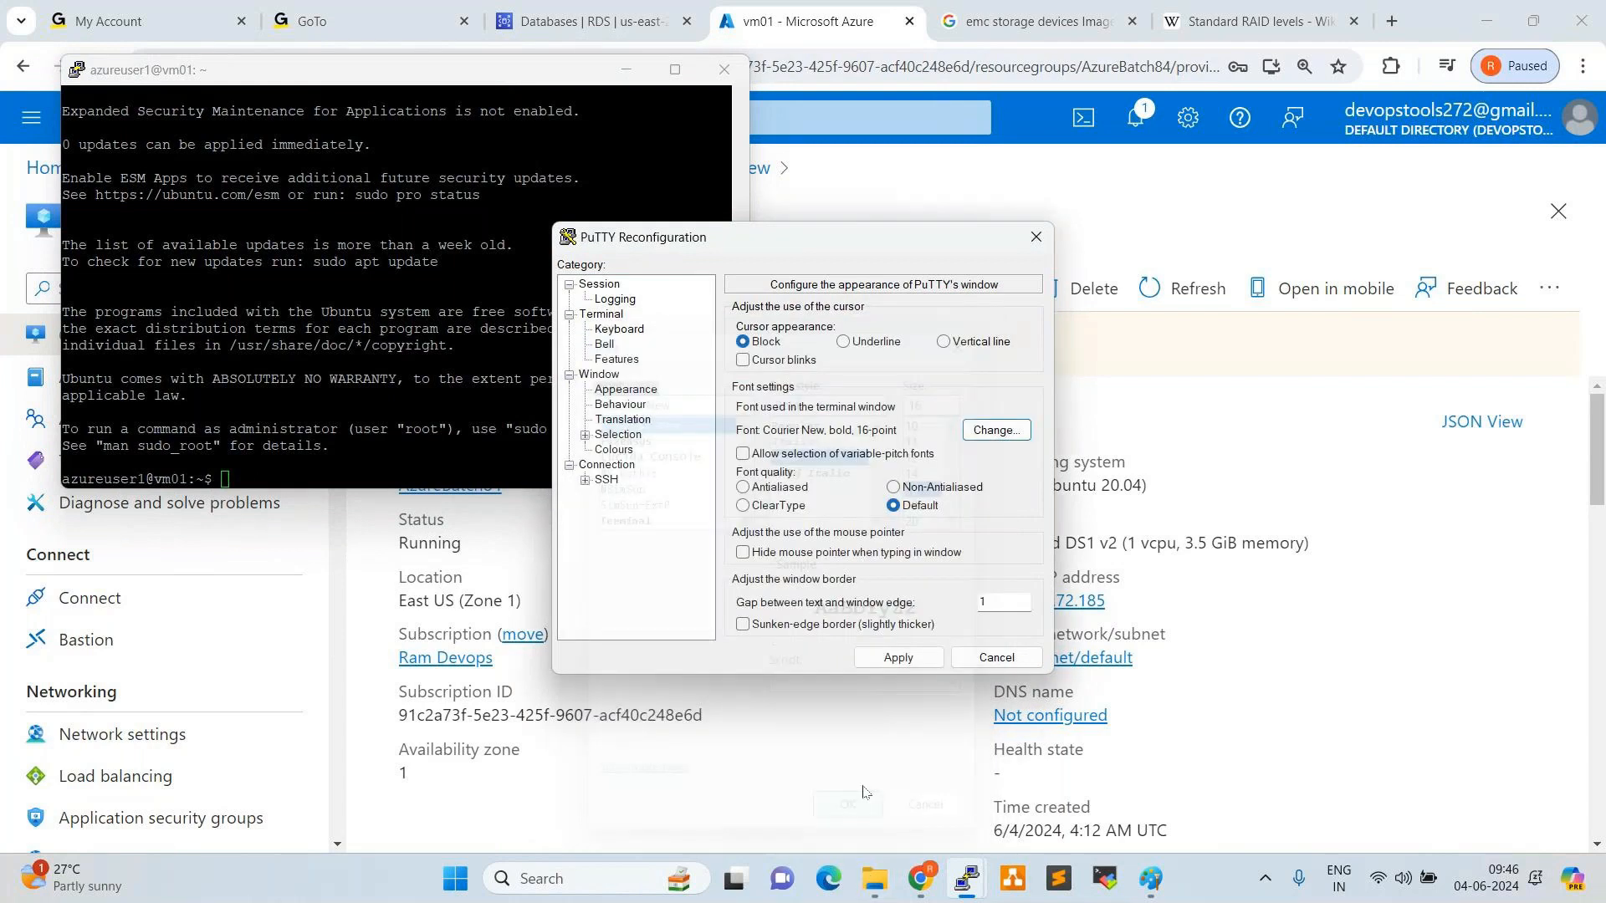
pyautogui.click(898, 657)
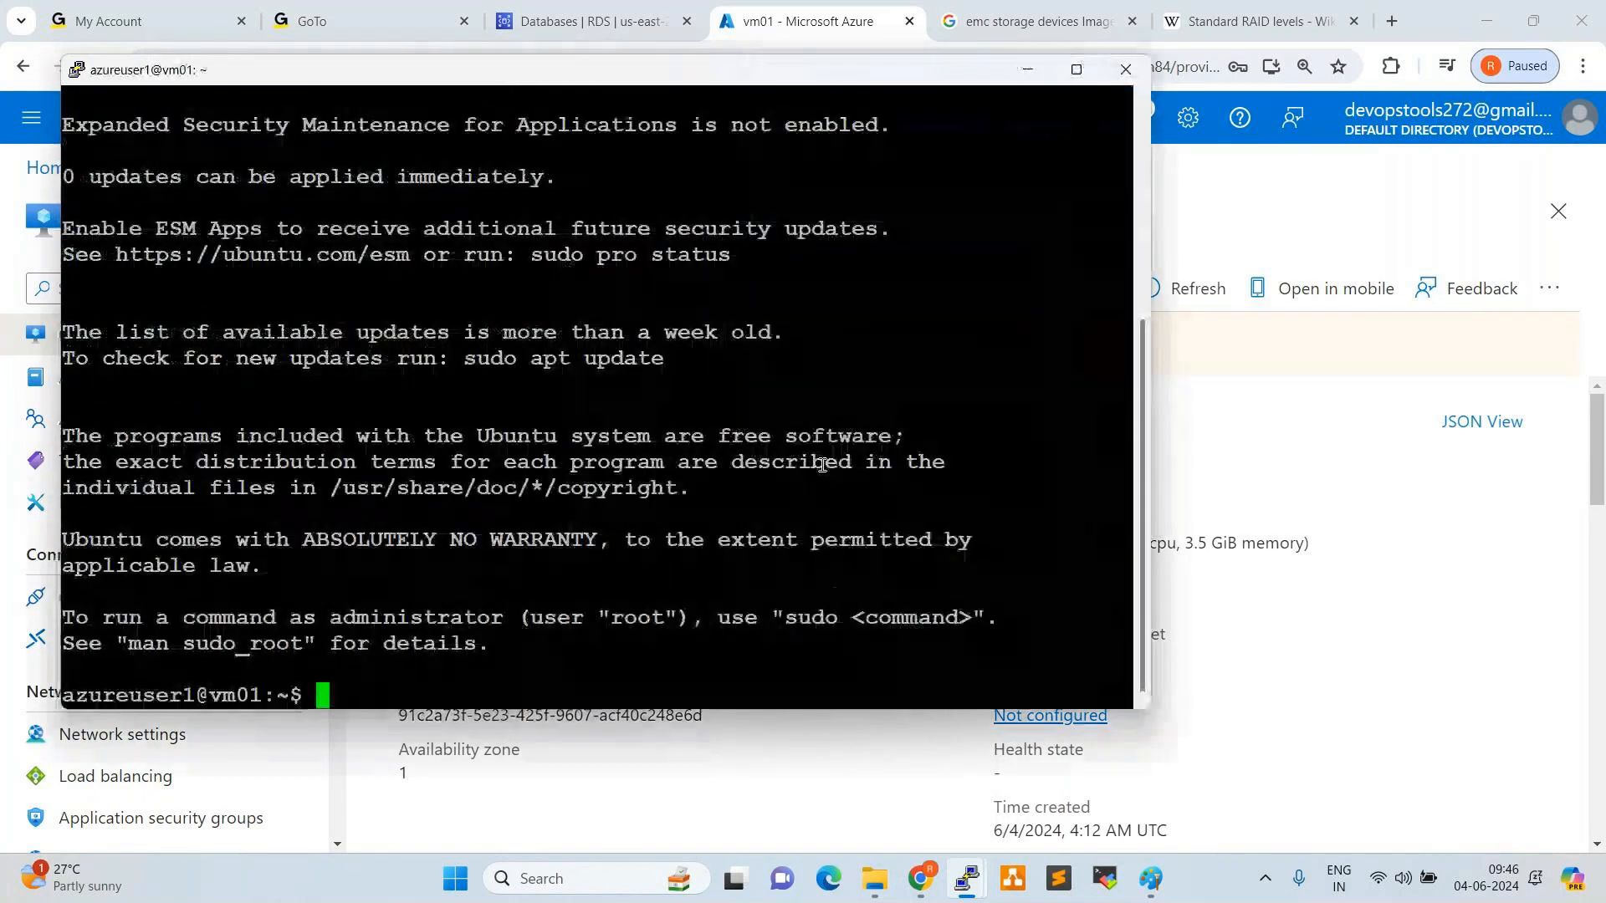
# Maximize the terminal window and update the package lists with "sudo apt-get update -y"
pyautogui.click(1076, 69)
pyautogui.write('sudo apt-get update -y')
pyautogui.press('Return')
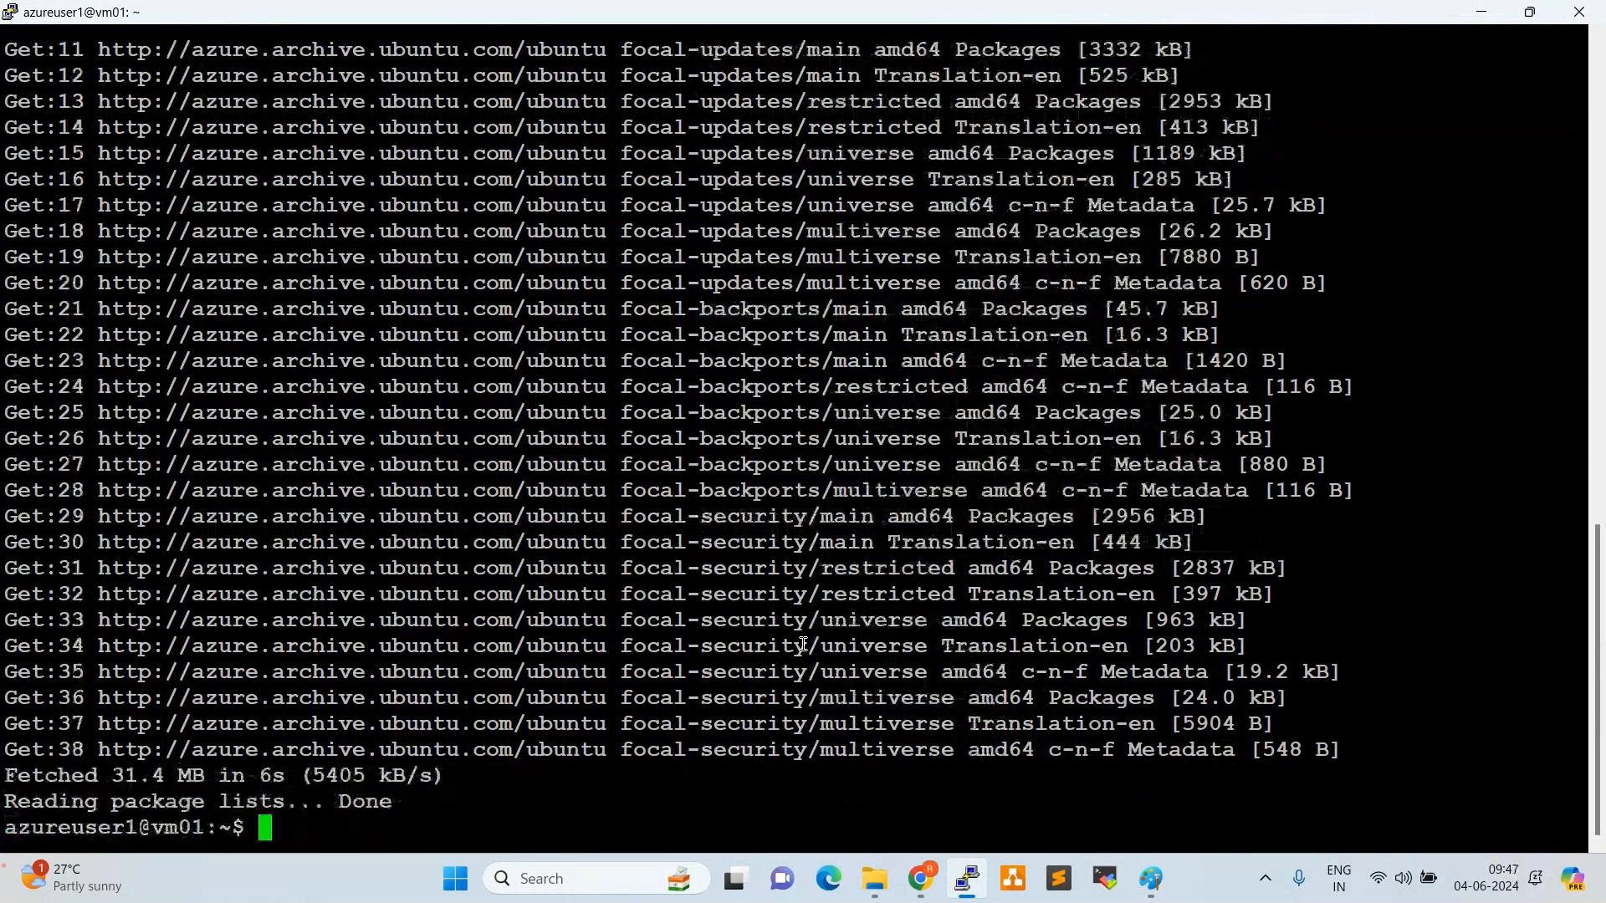
# Try to install the OpenJDK 8 packages with "sudo apt-get install openjdk -8* -y"
pyautogui.rightClick(802, 644)
pyautogui.press('BackSpace')
pyautogui.press('BackSpace')
pyautogui.press('BackSpace')
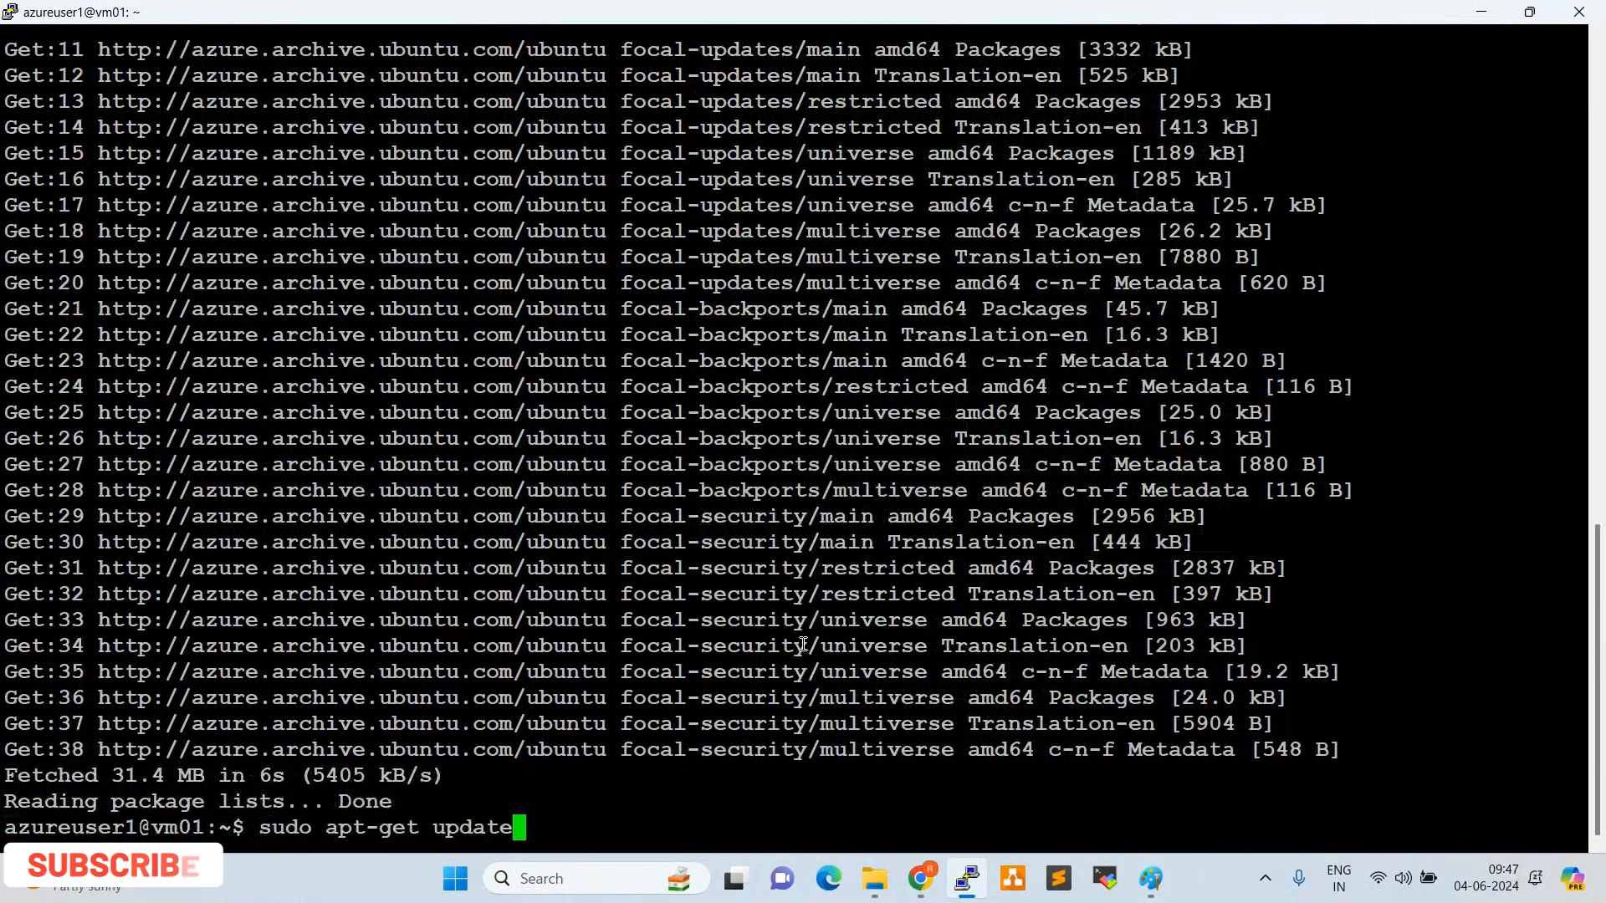
pyautogui.press('BackSpace')
pyautogui.press('BackSpace')
pyautogui.press('BackSpace')
pyautogui.press('BackSpace')
pyautogui.press('BackSpace')
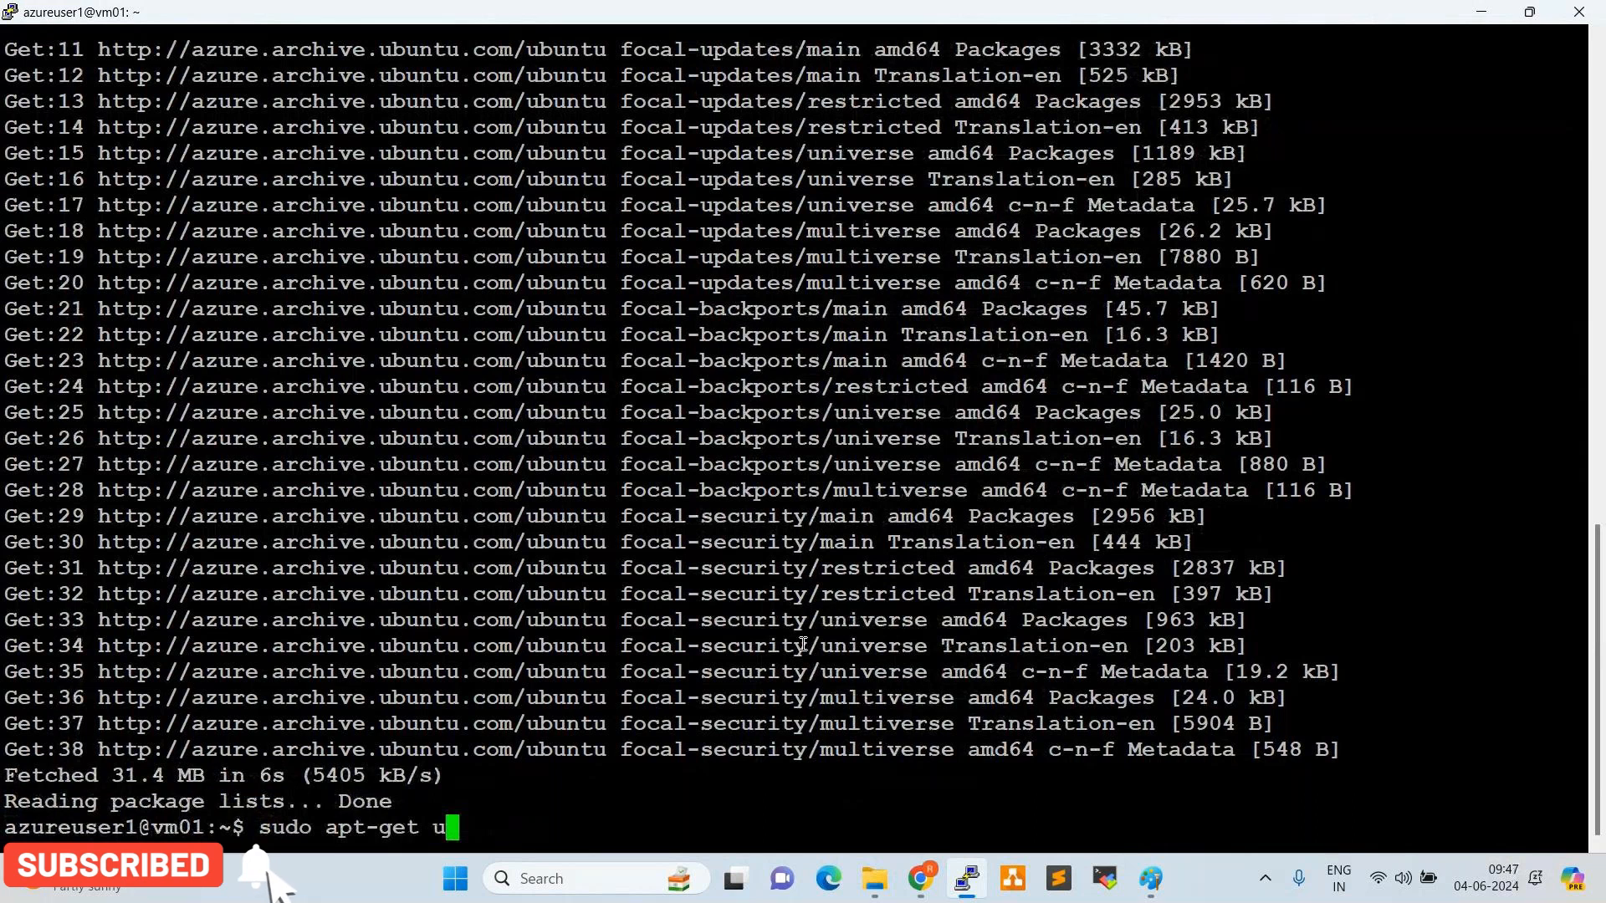
pyautogui.press('BackSpace')
pyautogui.write('install')
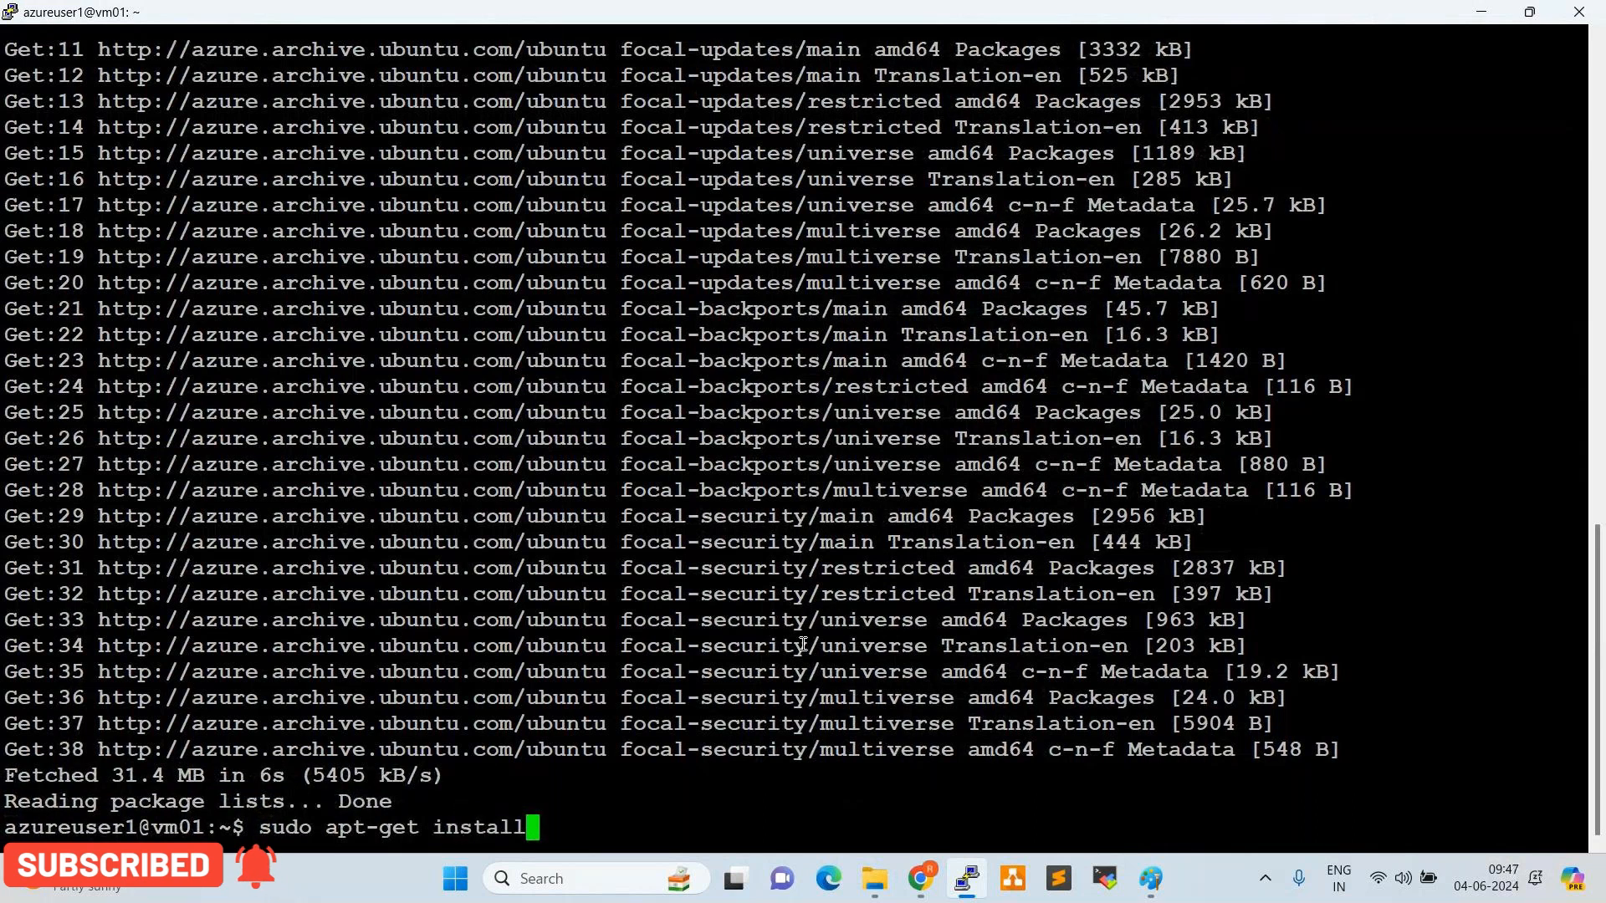
pyautogui.write(' o')
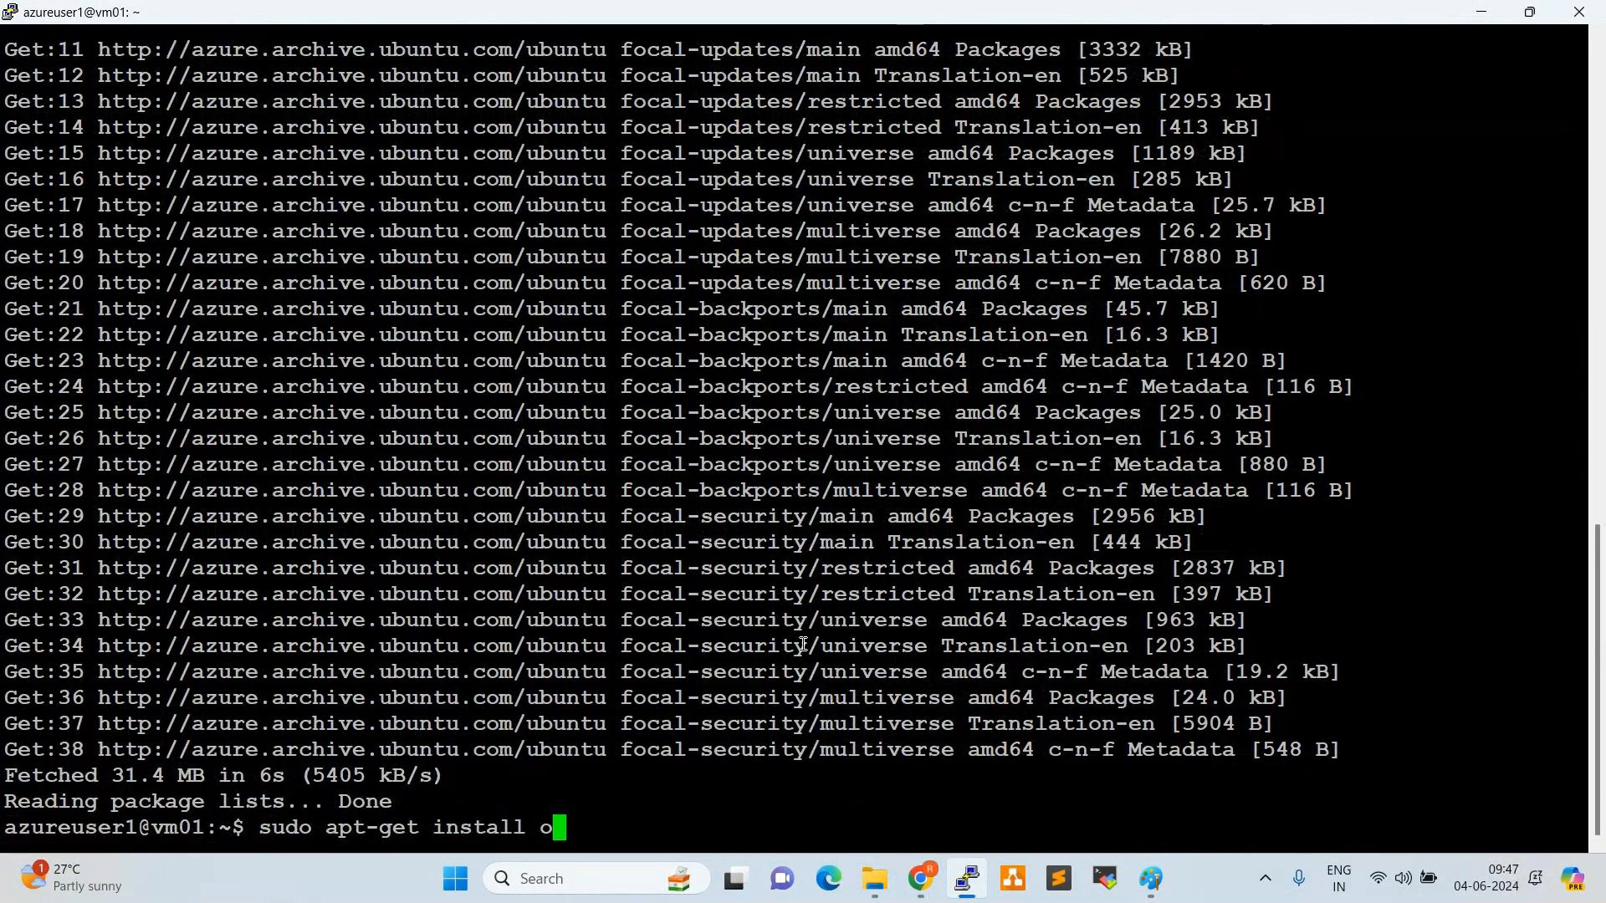
pyautogui.write('pn')
pyautogui.press('BackSpace')
pyautogui.write('enjf')
pyautogui.press('BackSpace')
pyautogui.write('k')
pyautogui.press('BackSpace')
pyautogui.write('dk -')
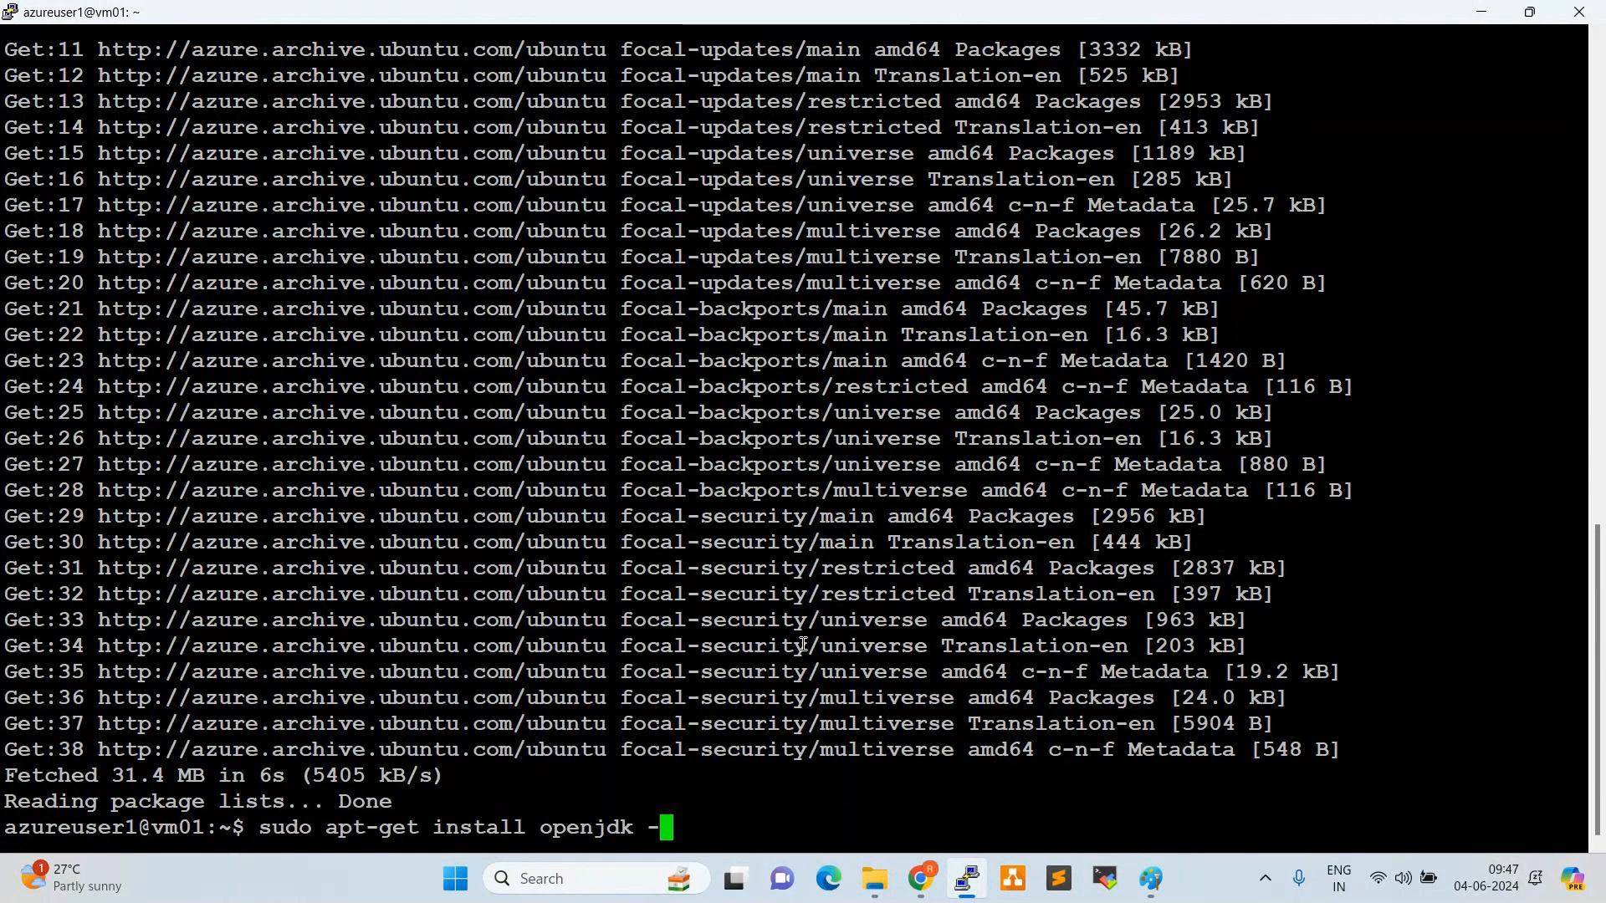
pyautogui.write('8* ')
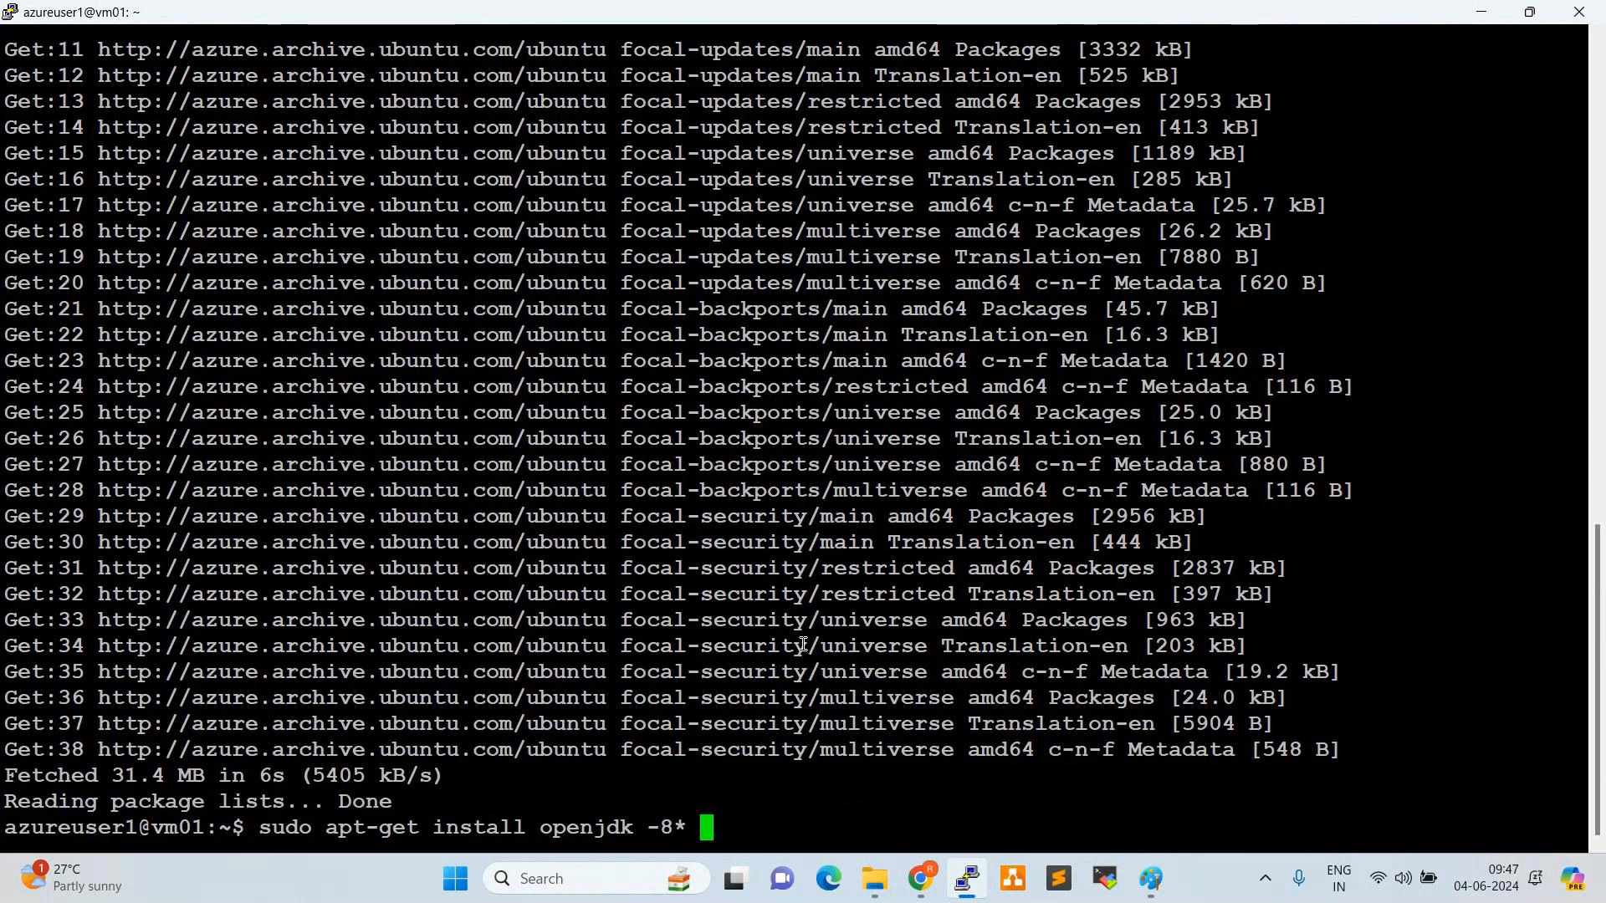
pyautogui.write('-y')
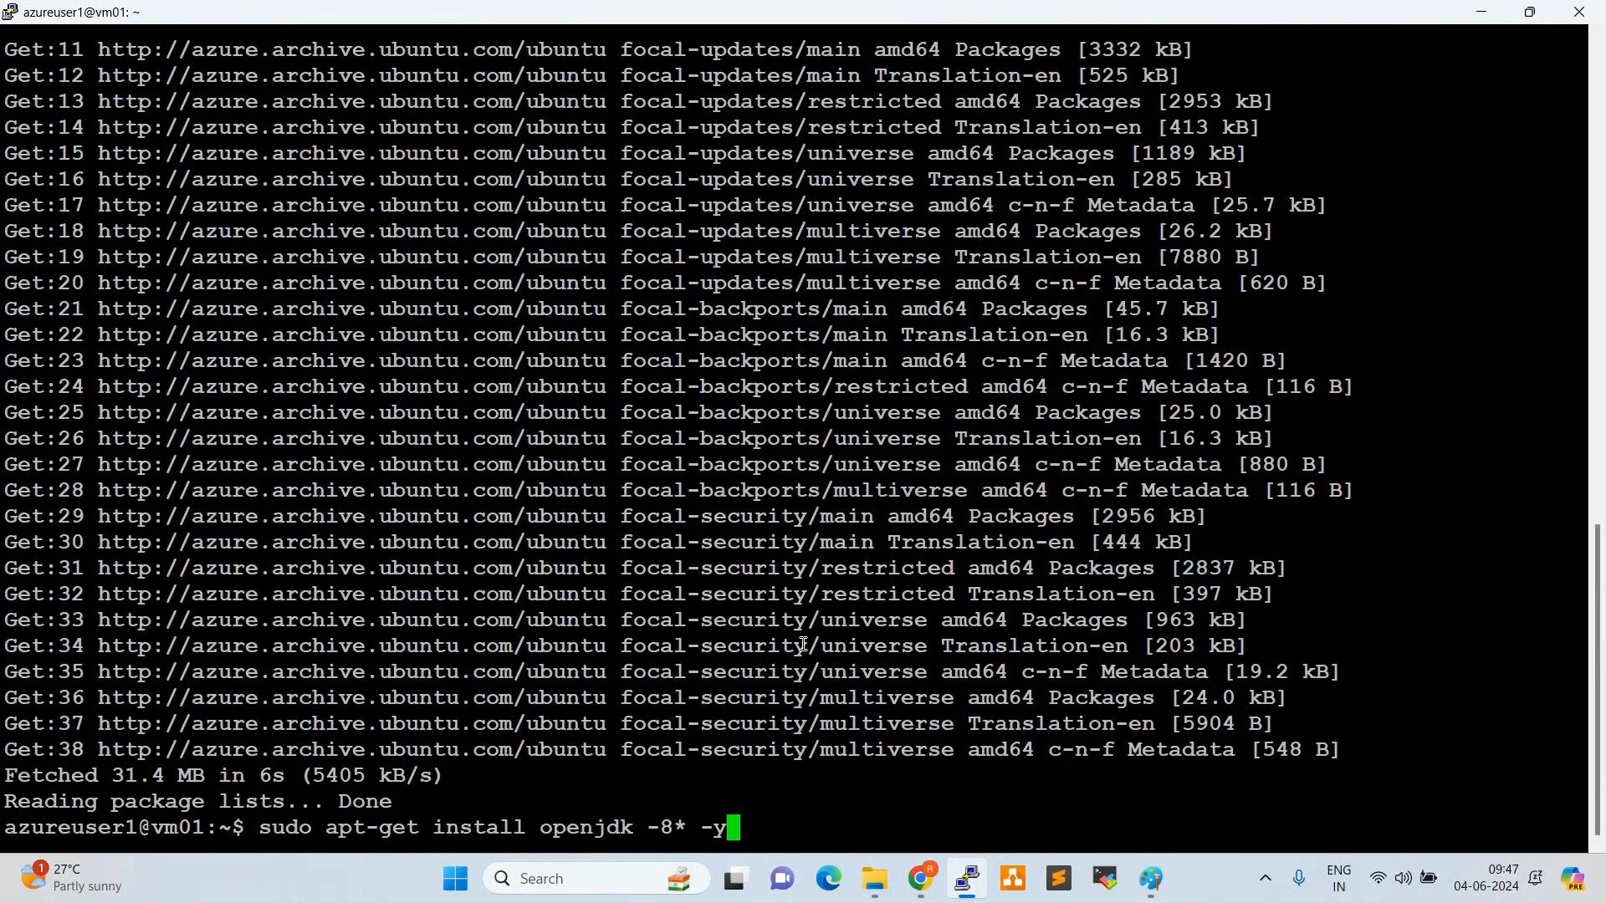
pyautogui.press('Return')
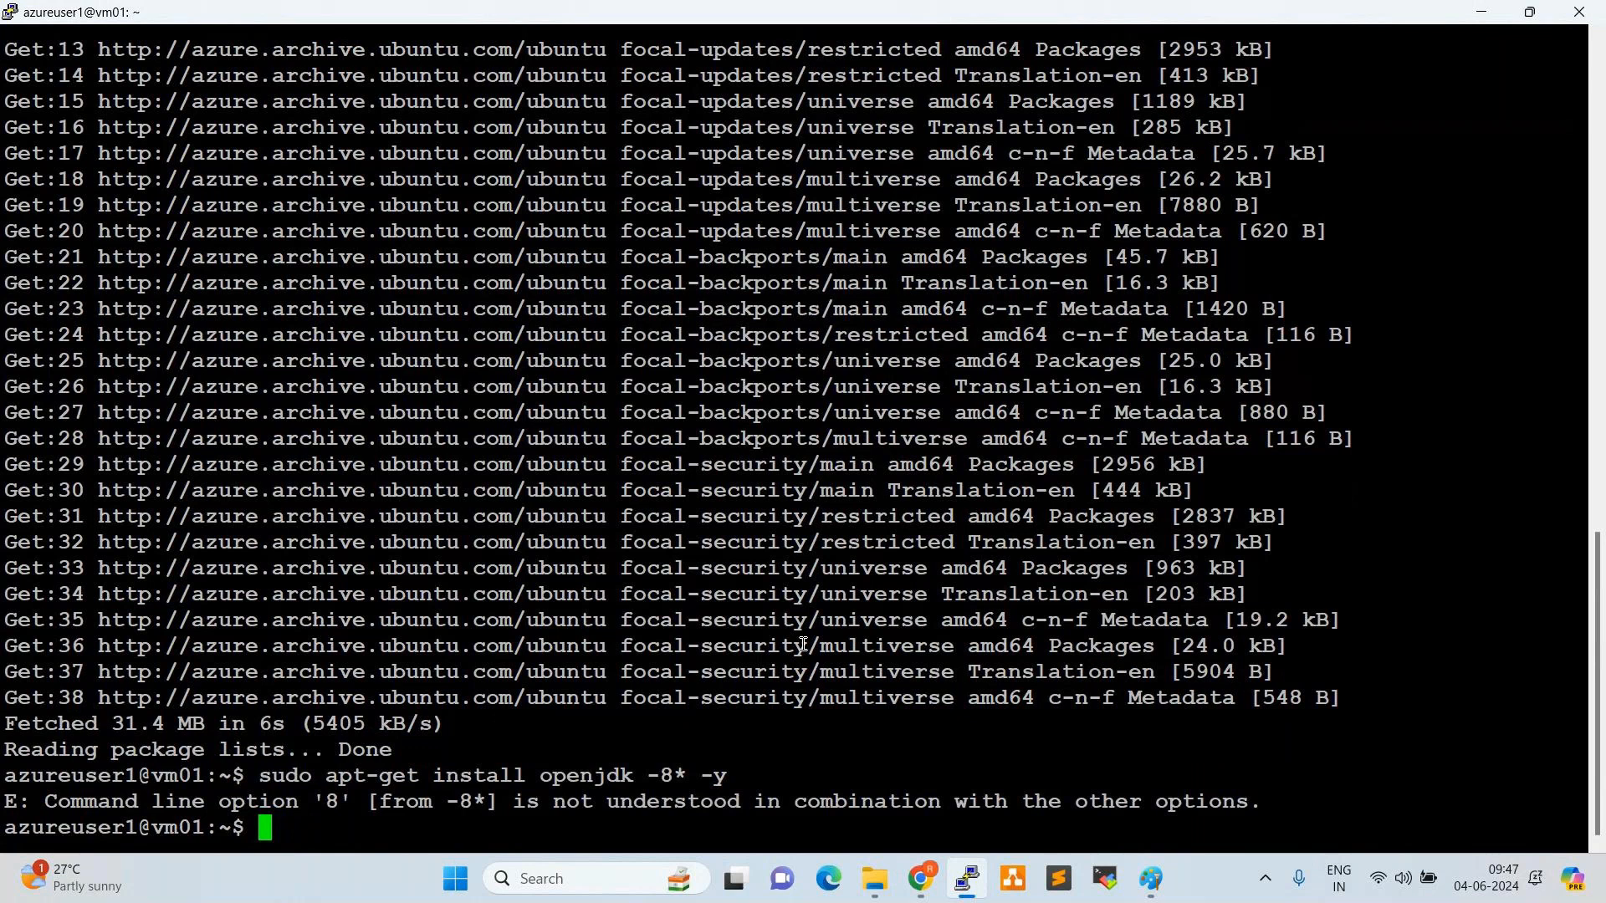
# Remove the space in the recalled command and install Java with "sudo apt-get install openjdk-8* -y"
pyautogui.press('Up')
pyautogui.press('Left')
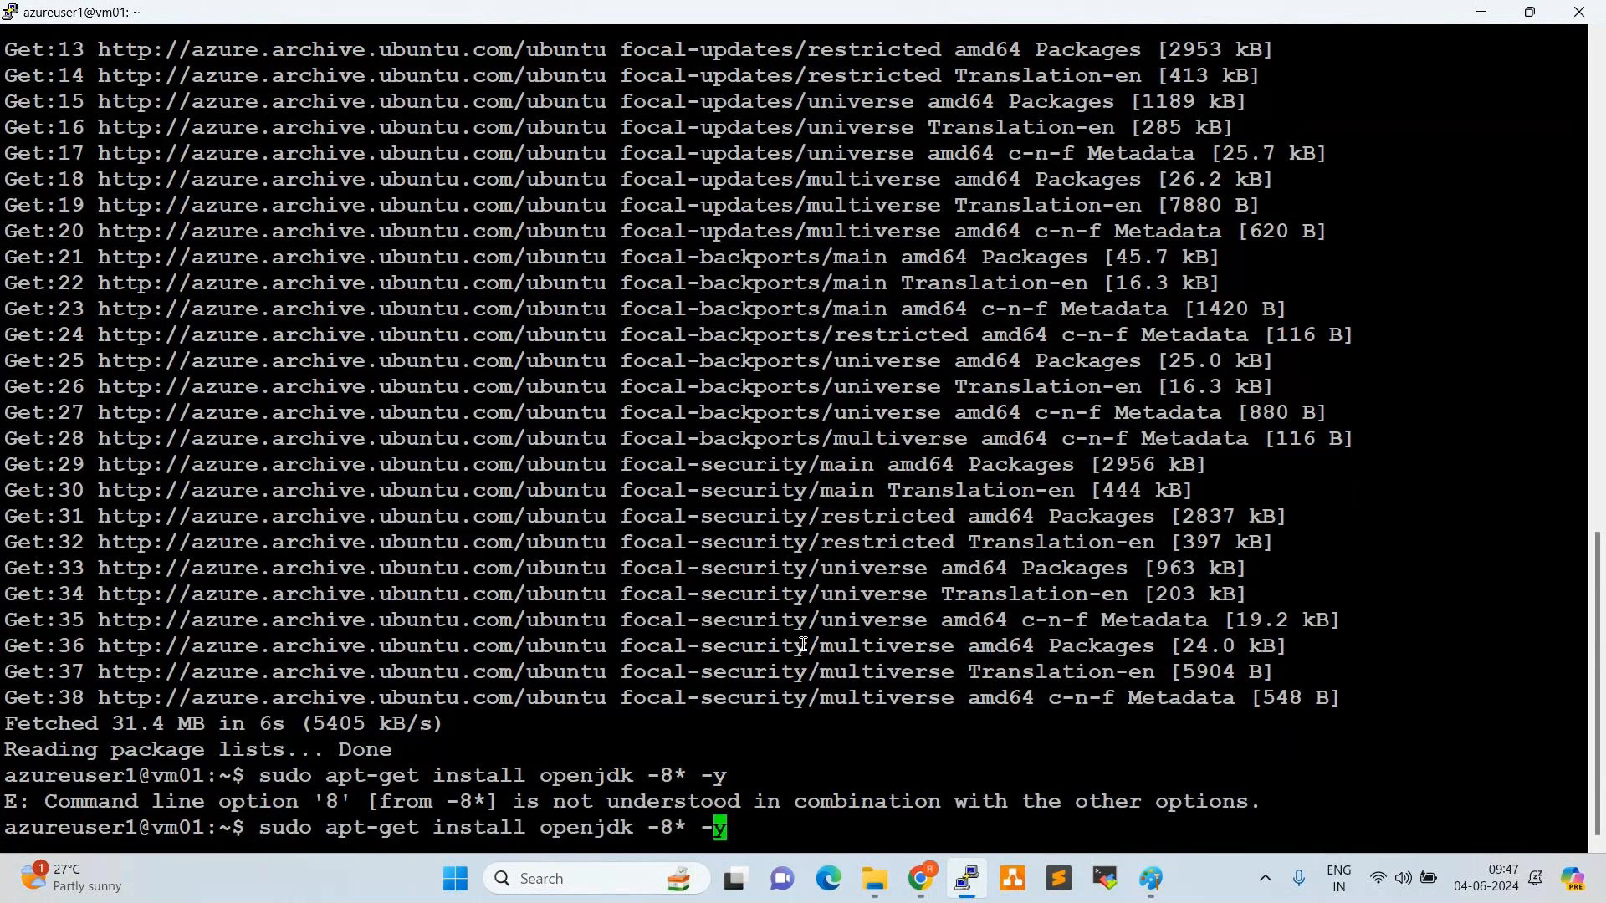
pyautogui.press('Left')
pyautogui.press('Left')
pyautogui.press('Left')
pyautogui.press('Left')
pyautogui.press('Left')
pyautogui.press('BackSpace')
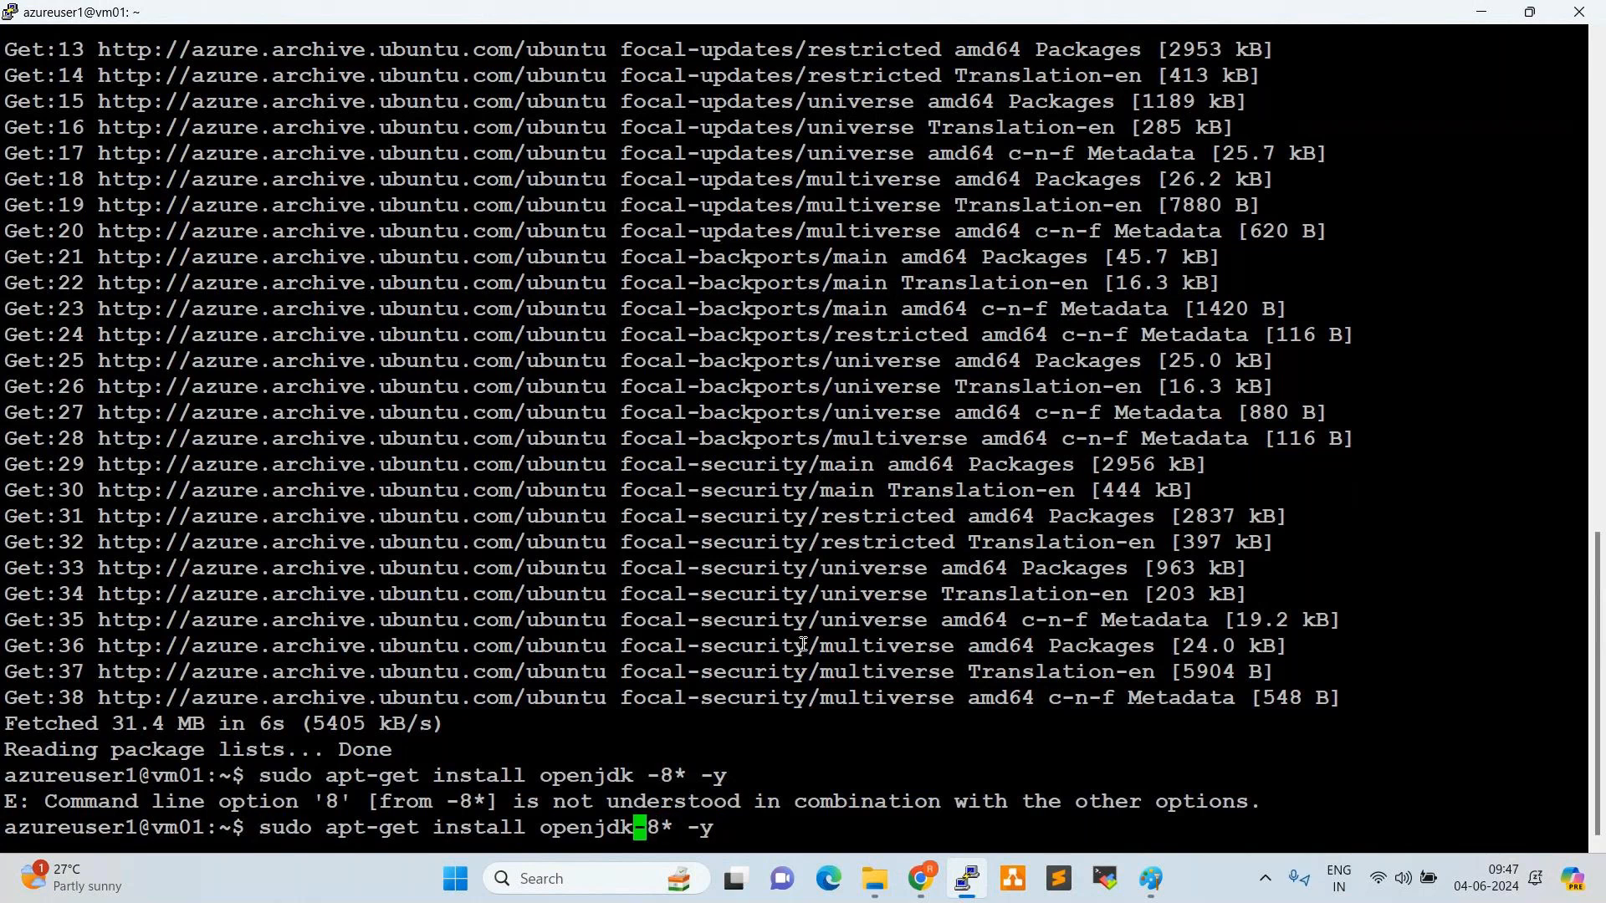
pyautogui.press('Return')
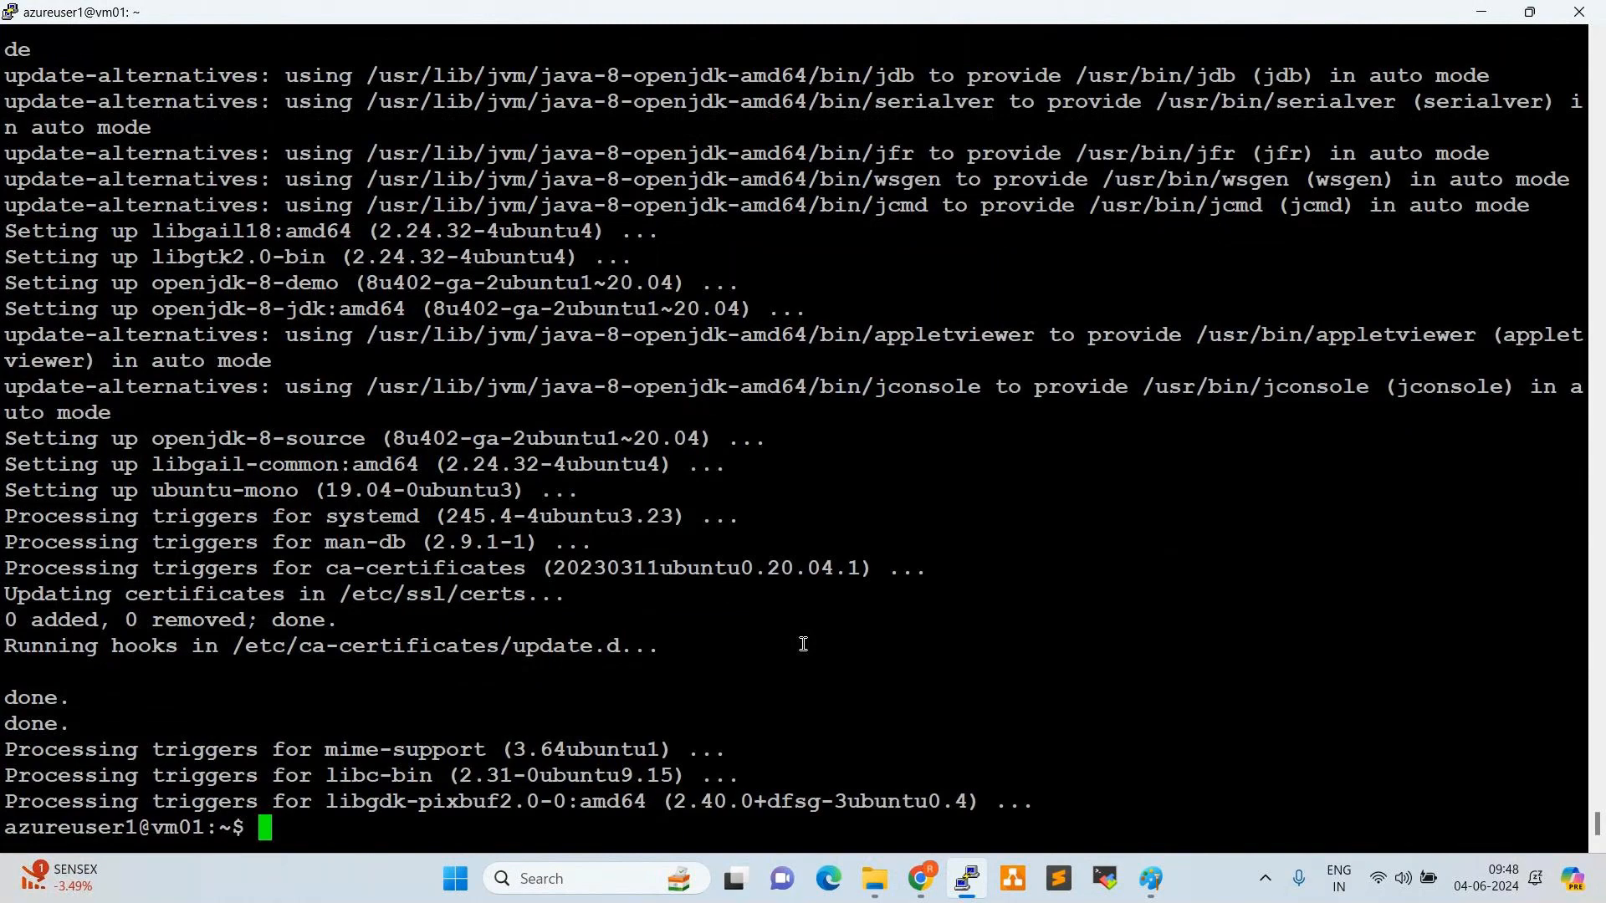
# Install Ansible with "sudo apt-get install ansible -y"
pyautogui.rightClick(802, 644)
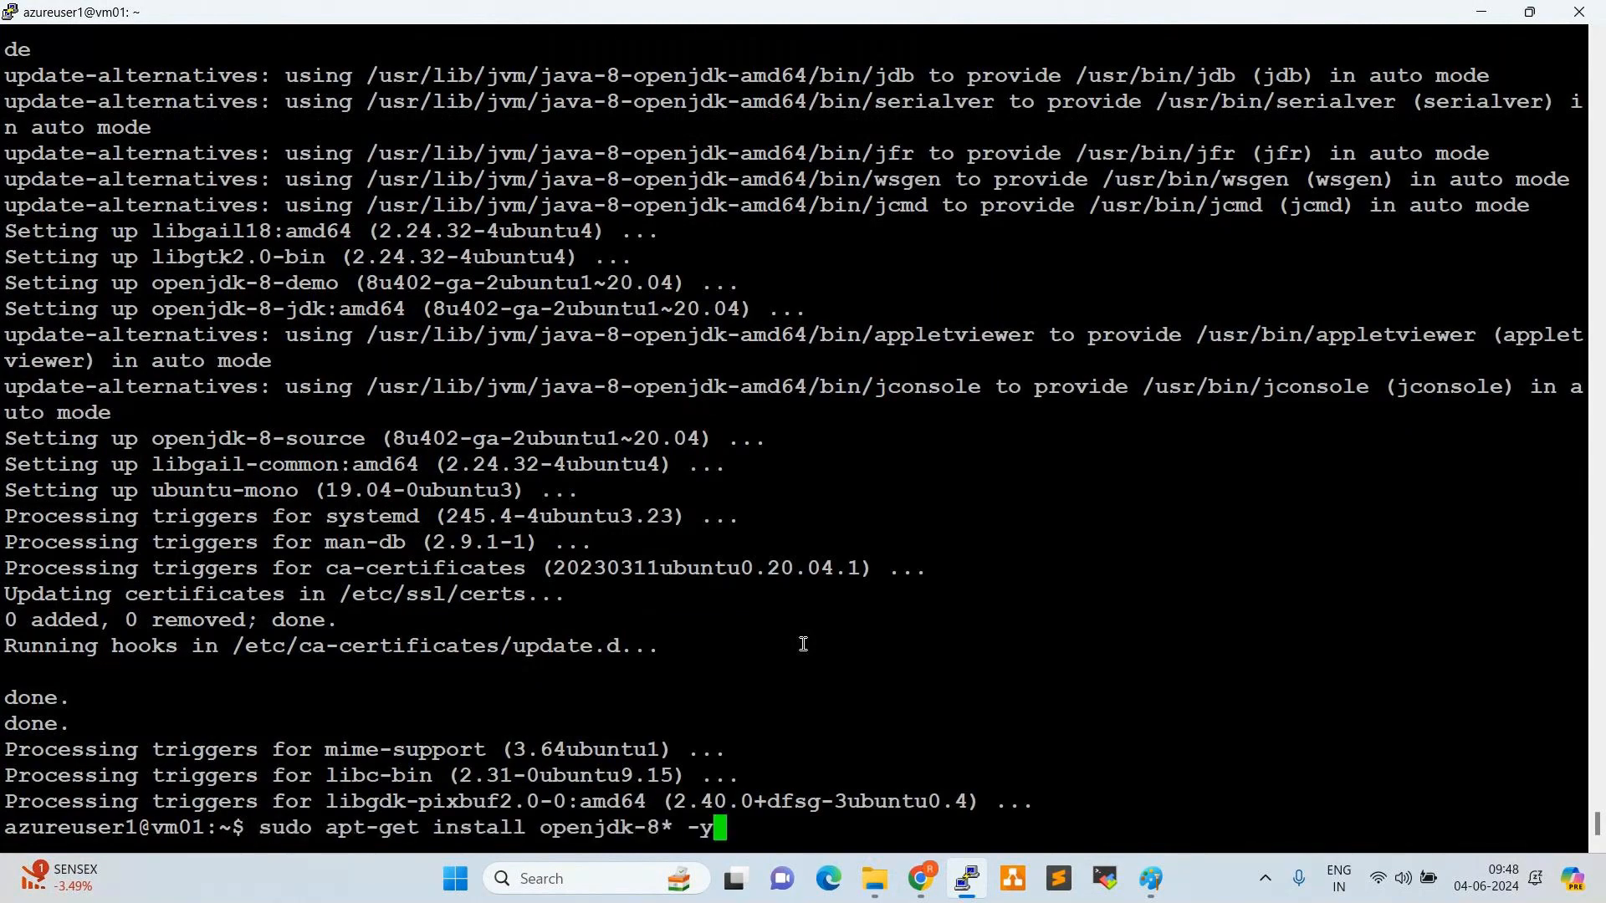
pyautogui.press('BackSpace')
pyautogui.press('BackSpace')
pyautogui.press('BackSpace')
pyautogui.press('BackSpace')
pyautogui.press('BackSpace')
pyautogui.press('BackSpace')
pyautogui.press('BackSpace')
pyautogui.press('BackSpace')
pyautogui.press('BackSpace')
pyautogui.press('BackSpace')
pyautogui.press('BackSpace')
pyautogui.press('BackSpace')
pyautogui.press('BackSpace')
pyautogui.write('ansi')
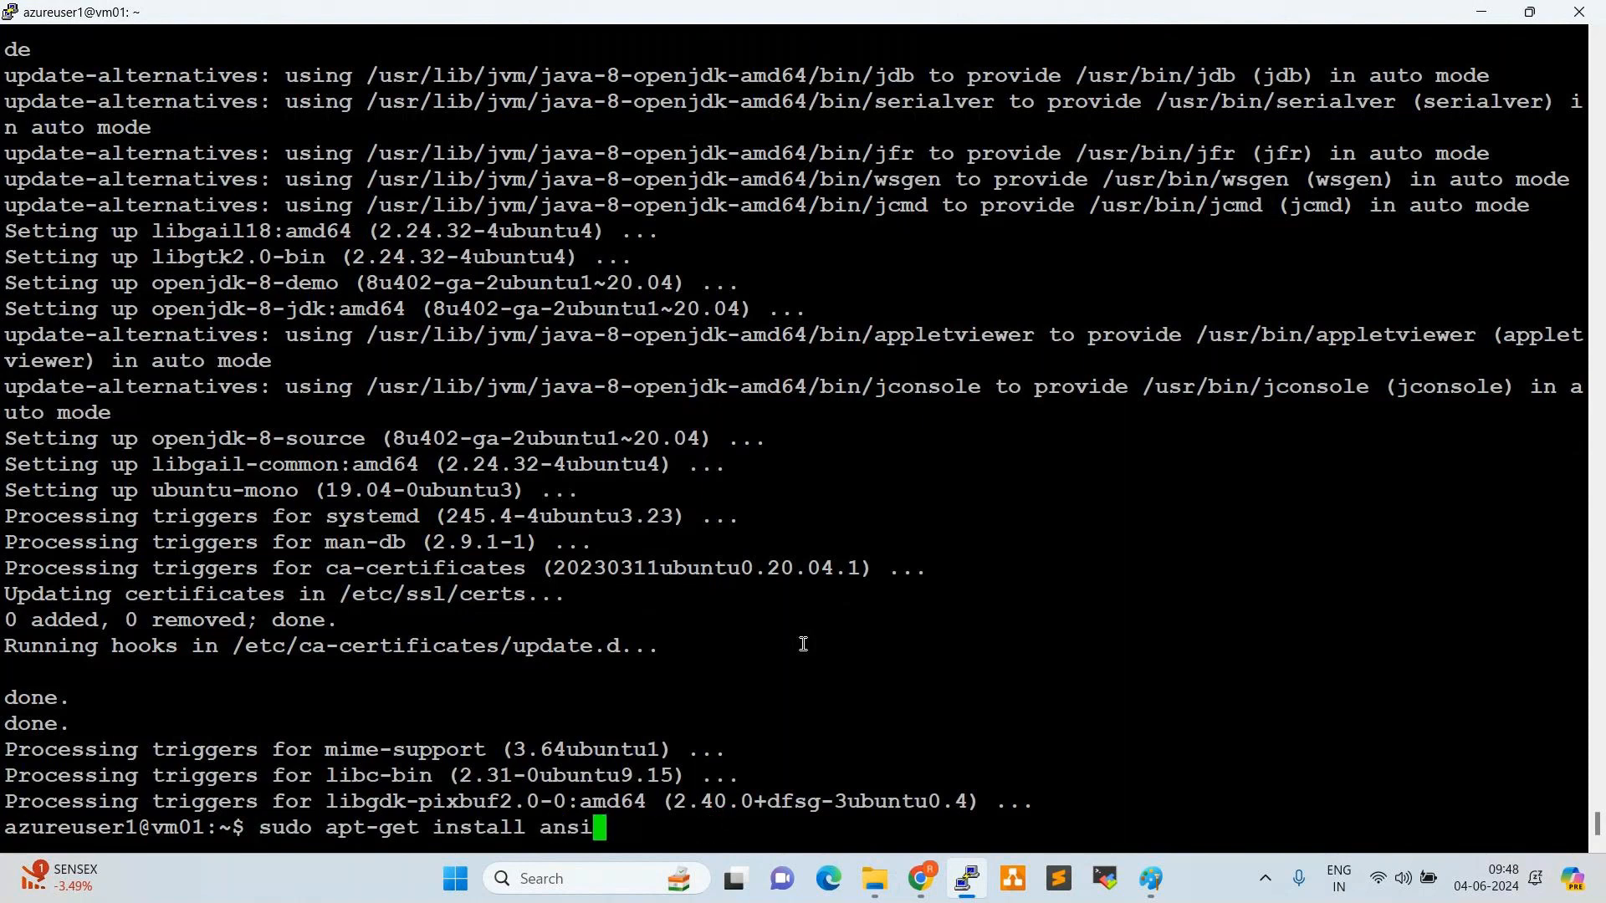
pyautogui.write('ble -y')
pyautogui.press('Return')
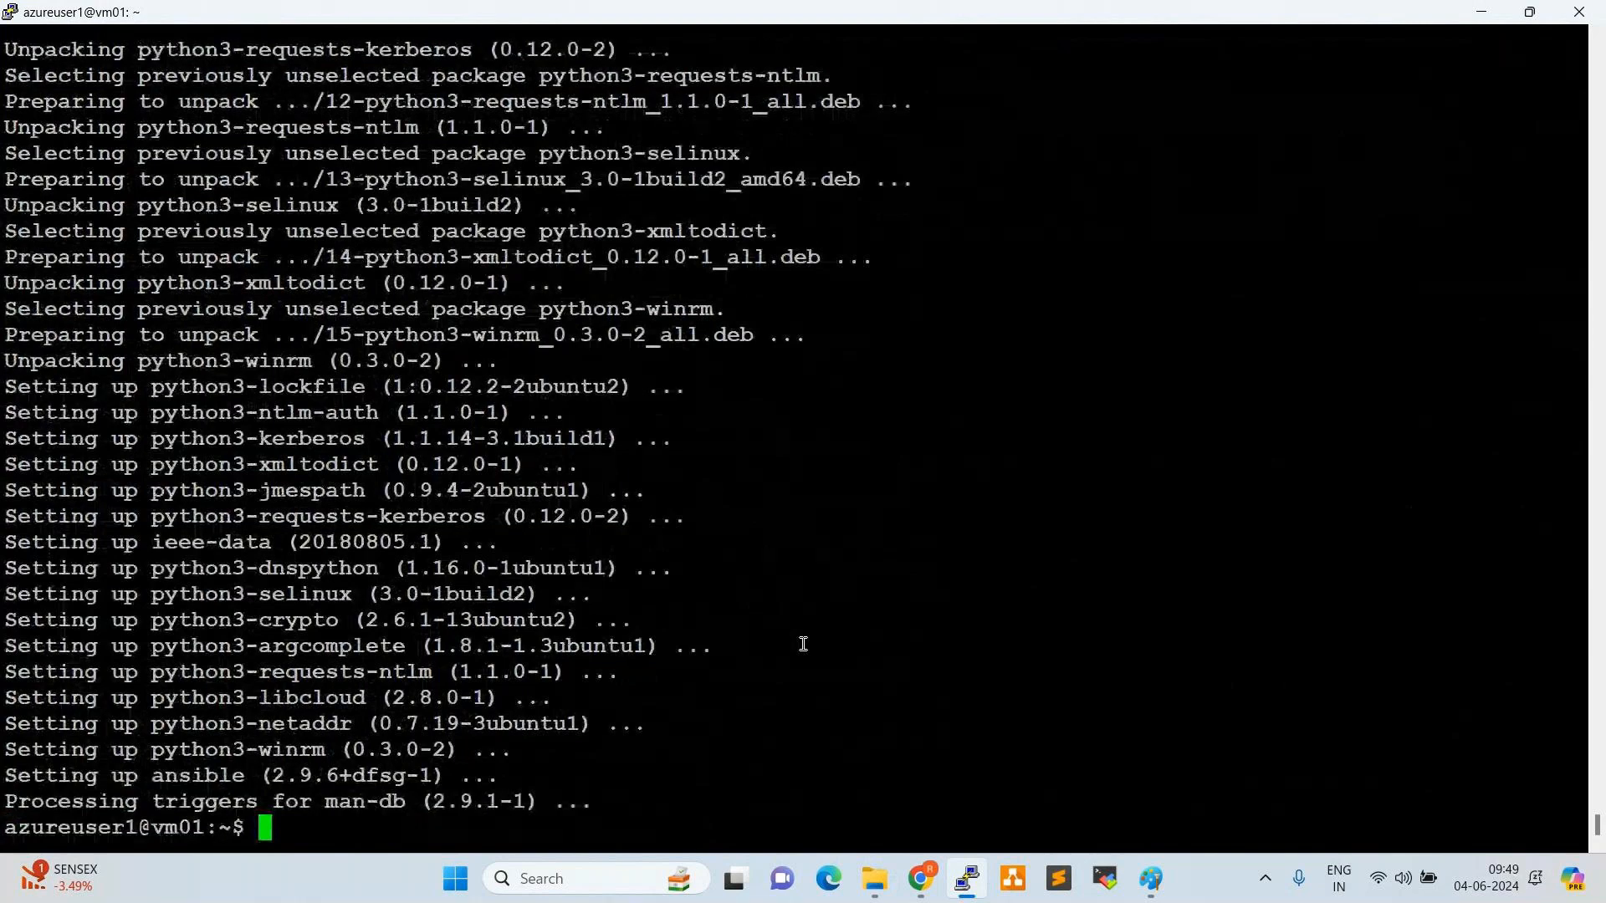
# Check the installed Java and Ansible versions with "java -version" and "ansible --version"
pyautogui.write('java -versio')
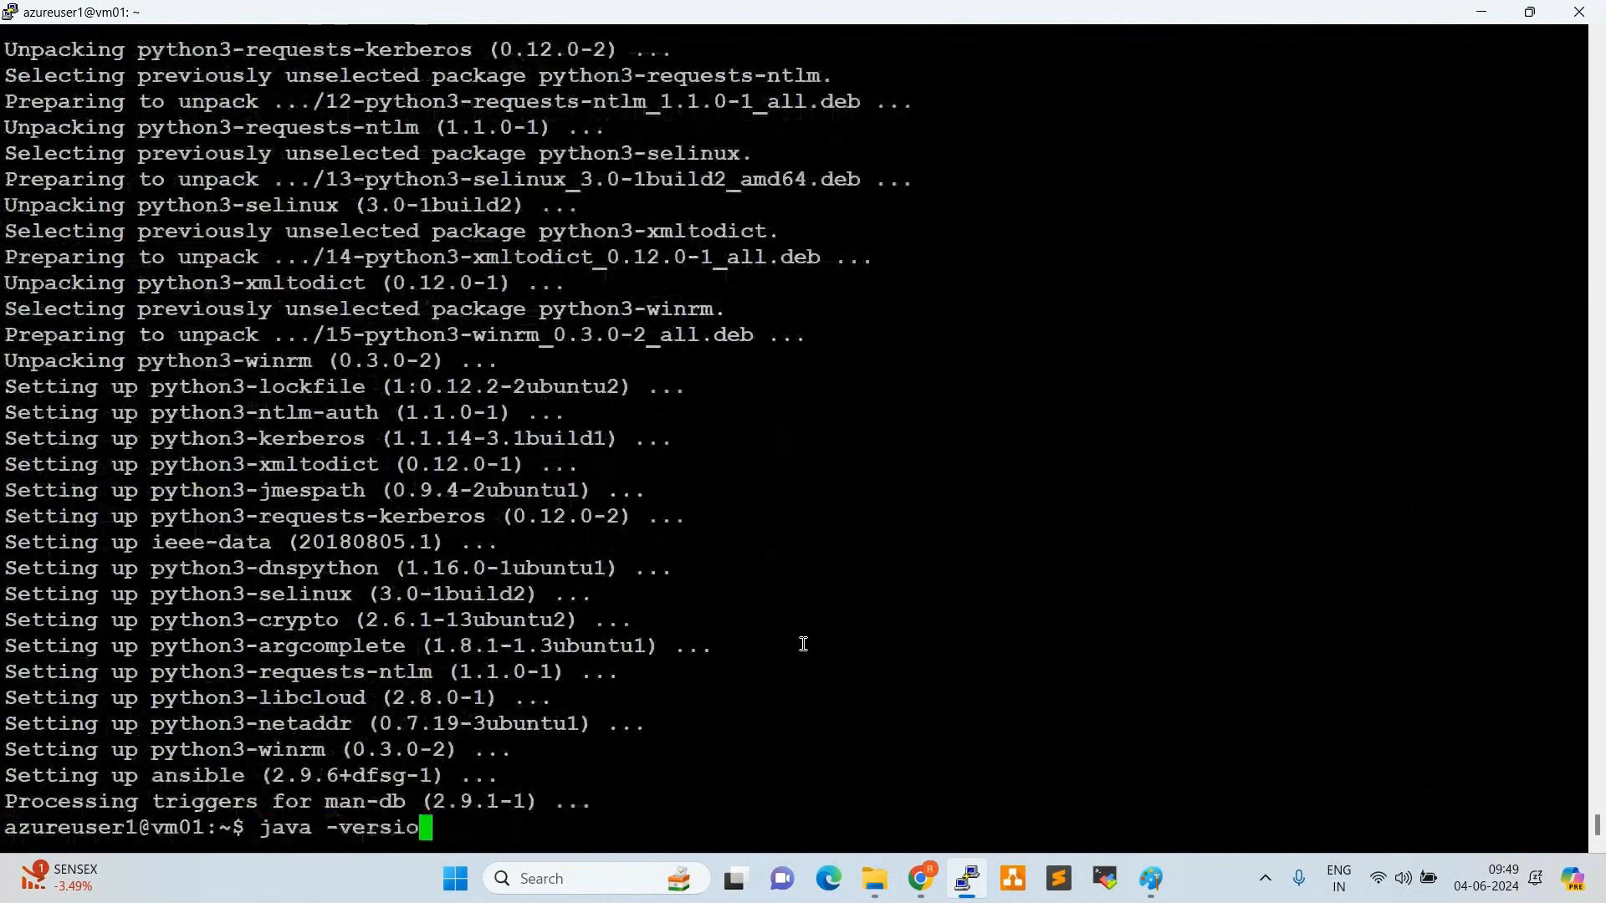
pyautogui.write('n')
pyautogui.press('Return')
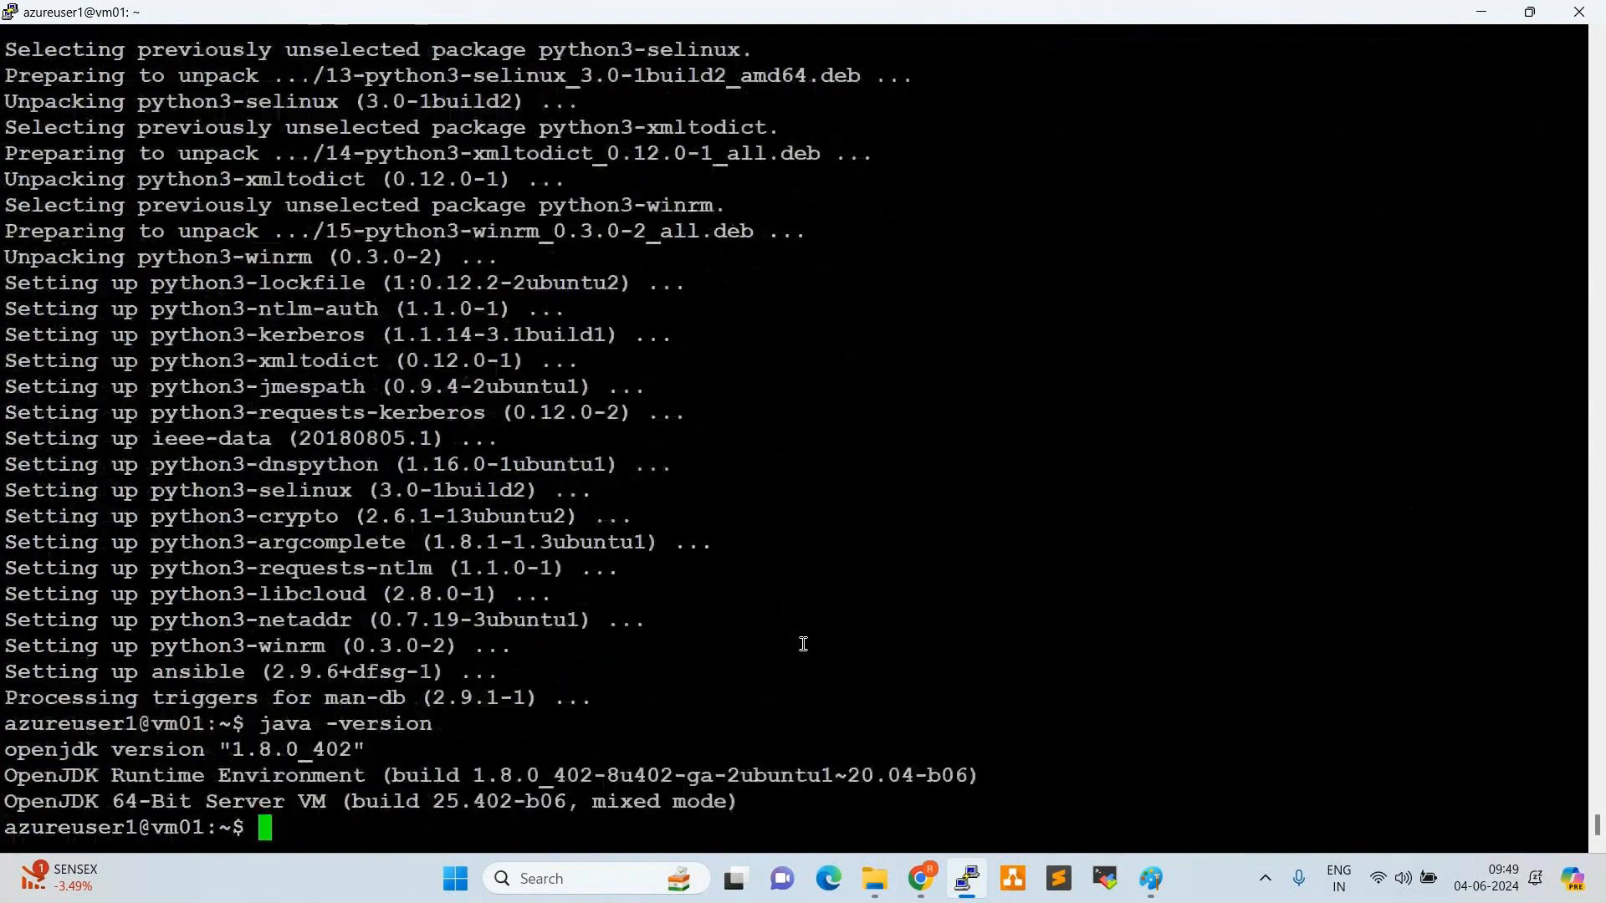
pyautogui.write('an')
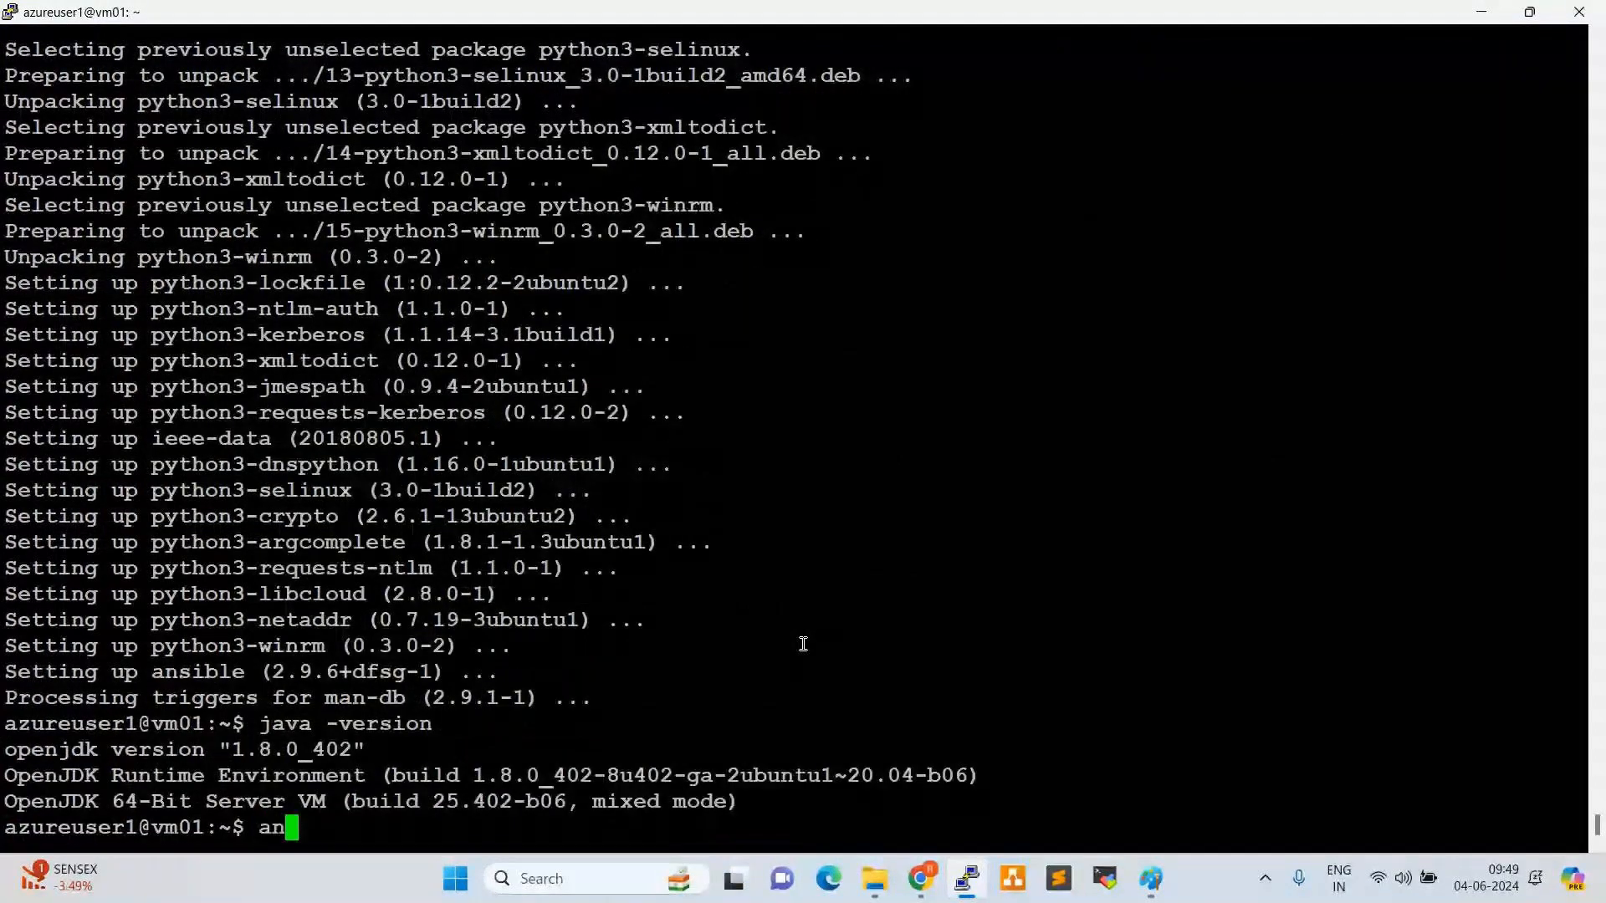
pyautogui.write('sible --version')
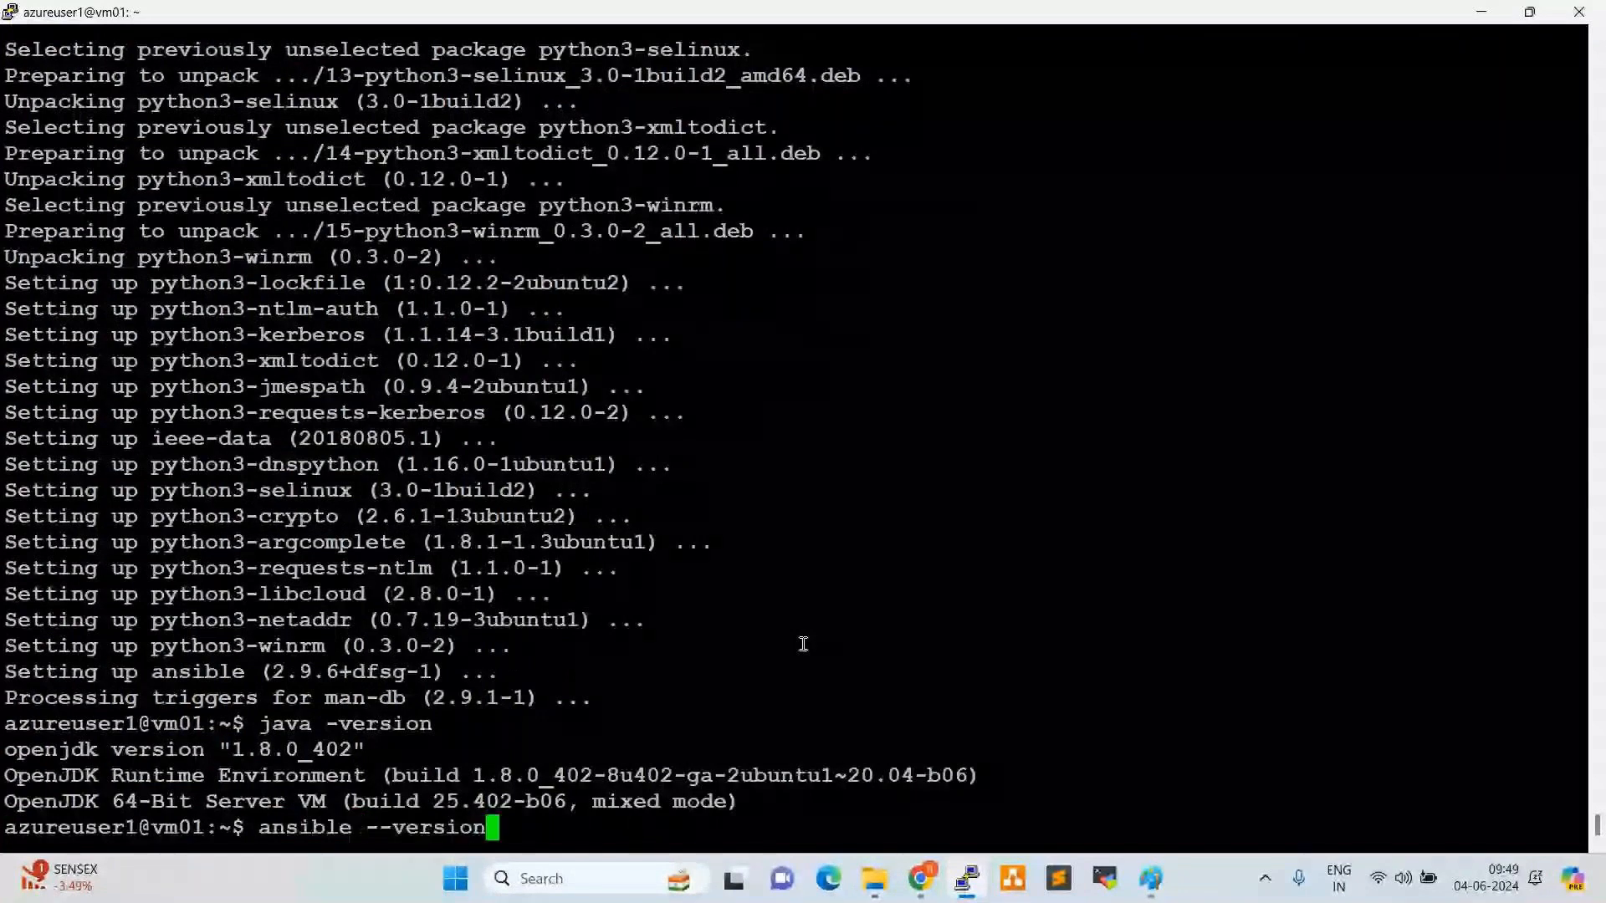
pyautogui.press('Return')
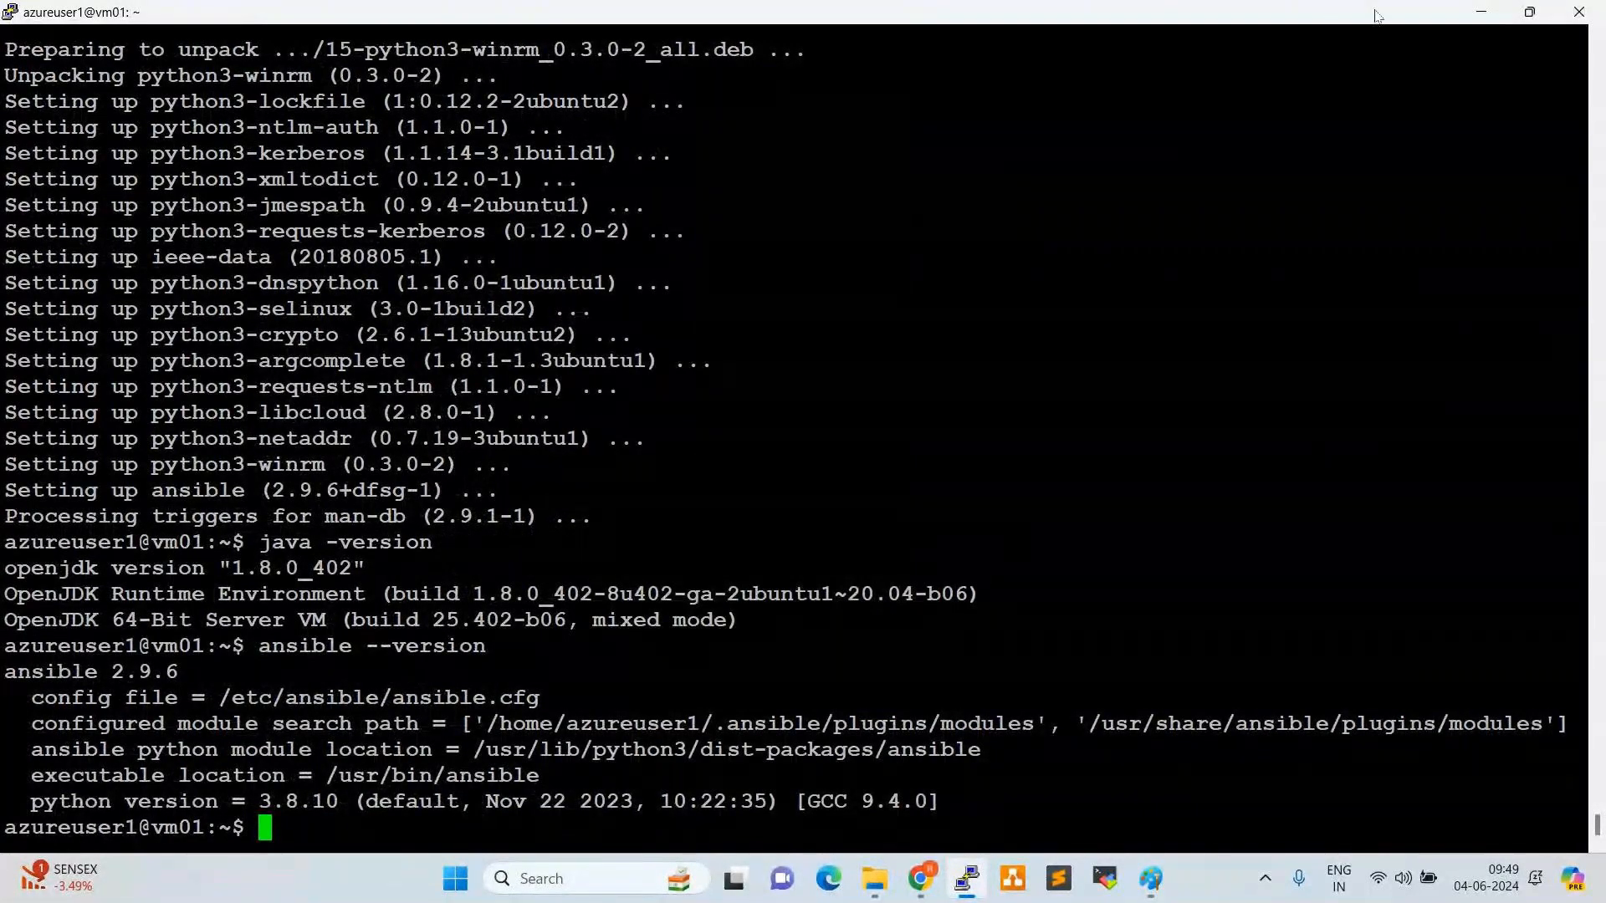
# Minimize the terminal, switch to the Azure portal in Chrome and open the list of virtual machines
pyautogui.click(1480, 11)
pyautogui.moveTo(920, 878)
pyautogui.click(910, 815)
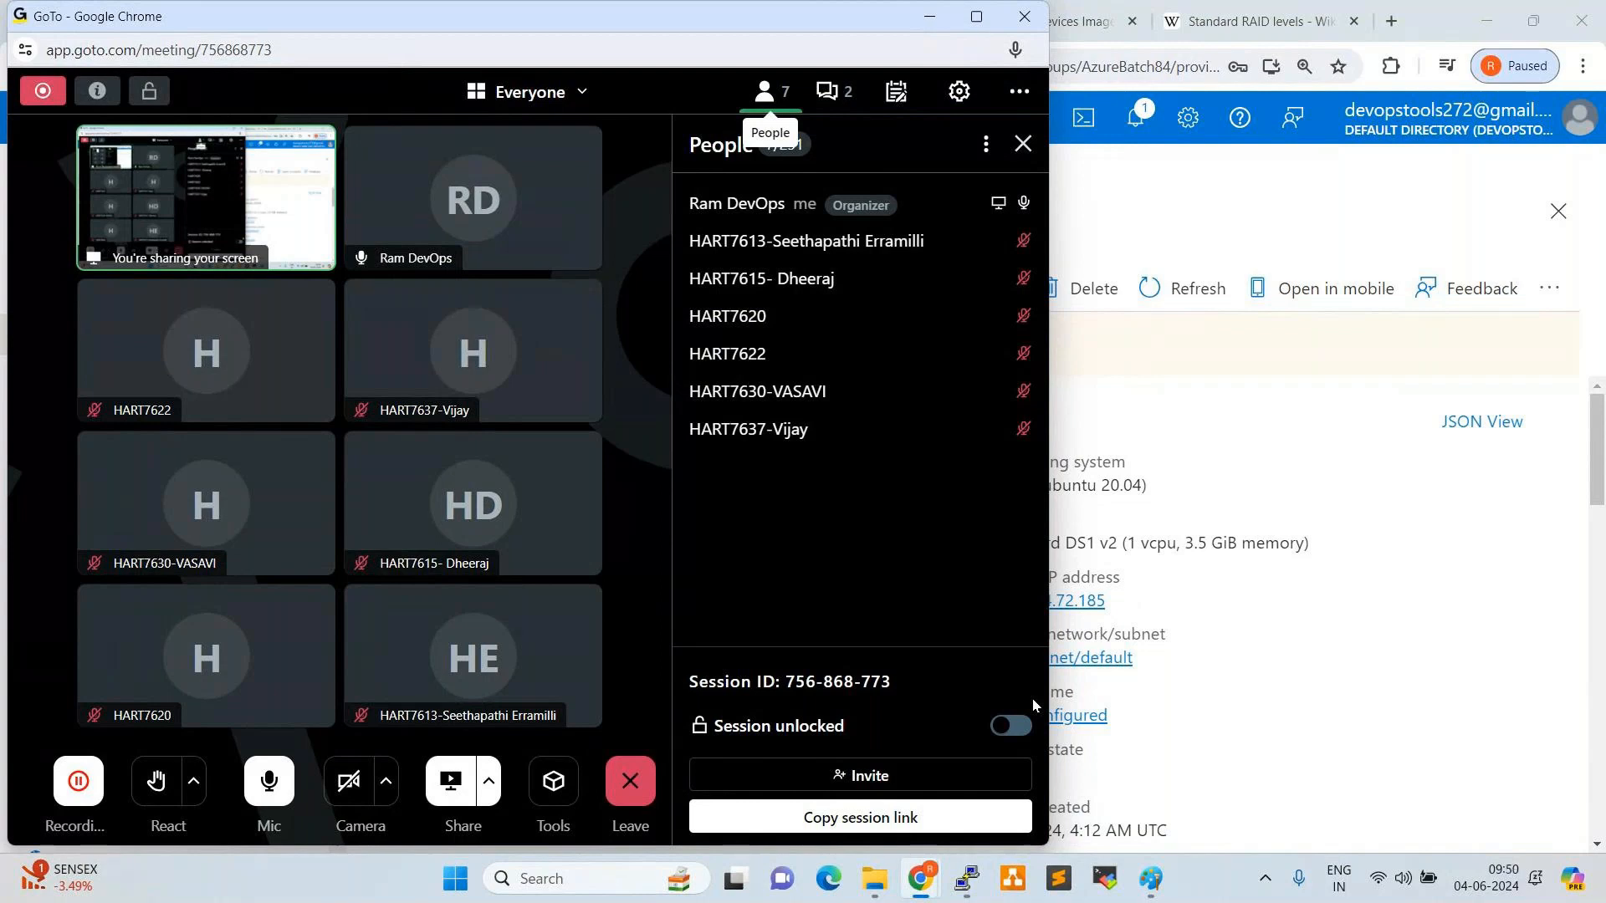
pyautogui.click(928, 16)
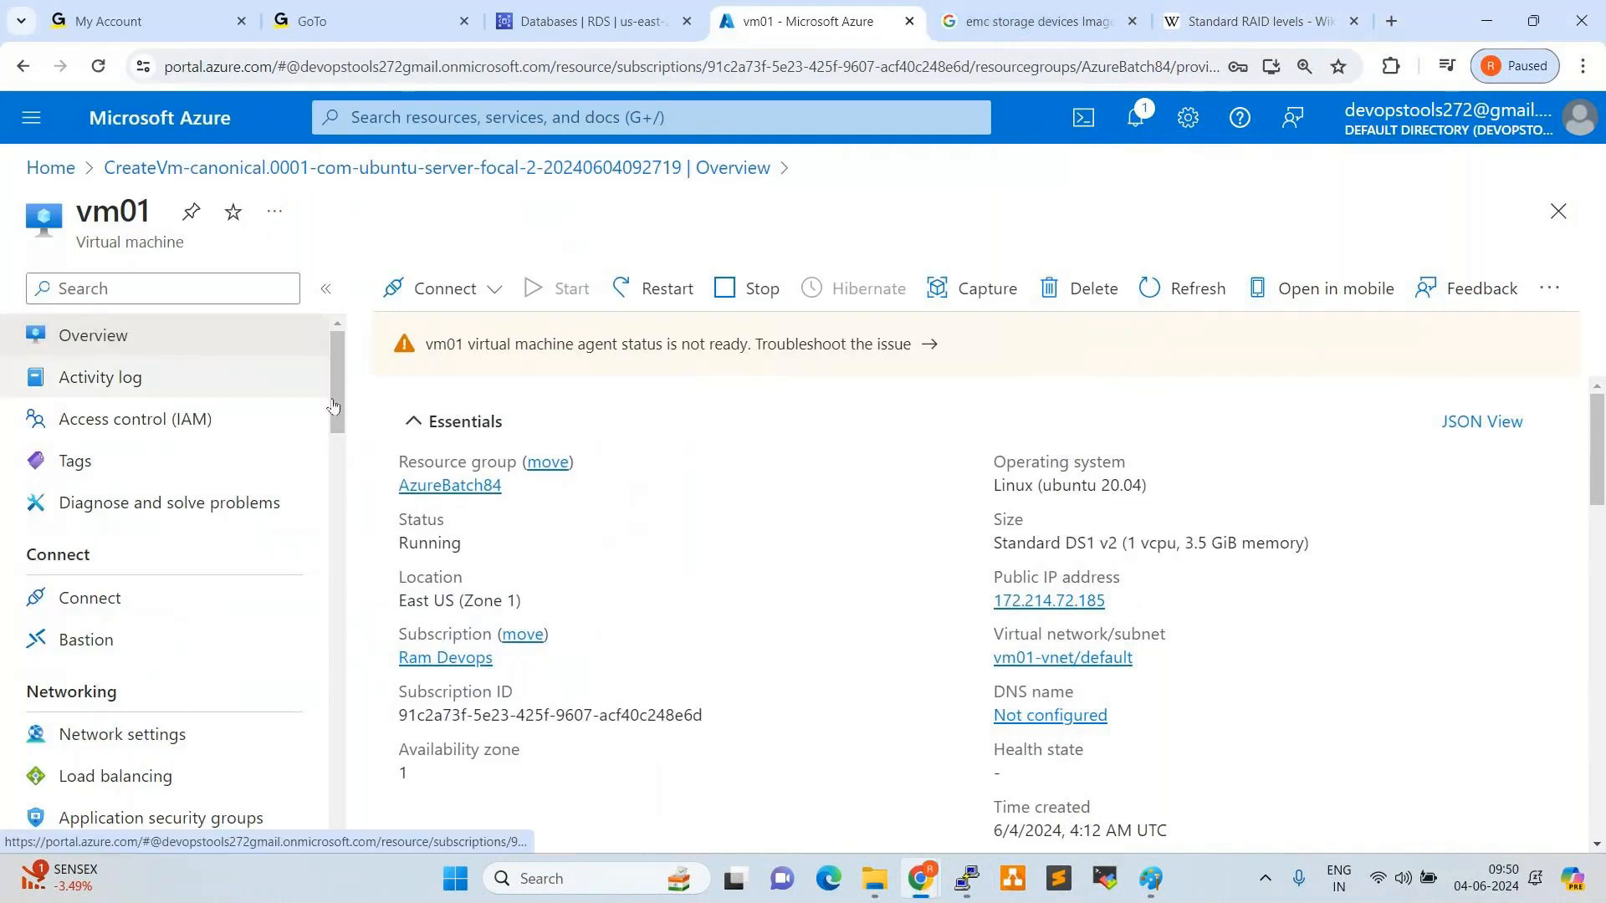
pyautogui.click(45, 171)
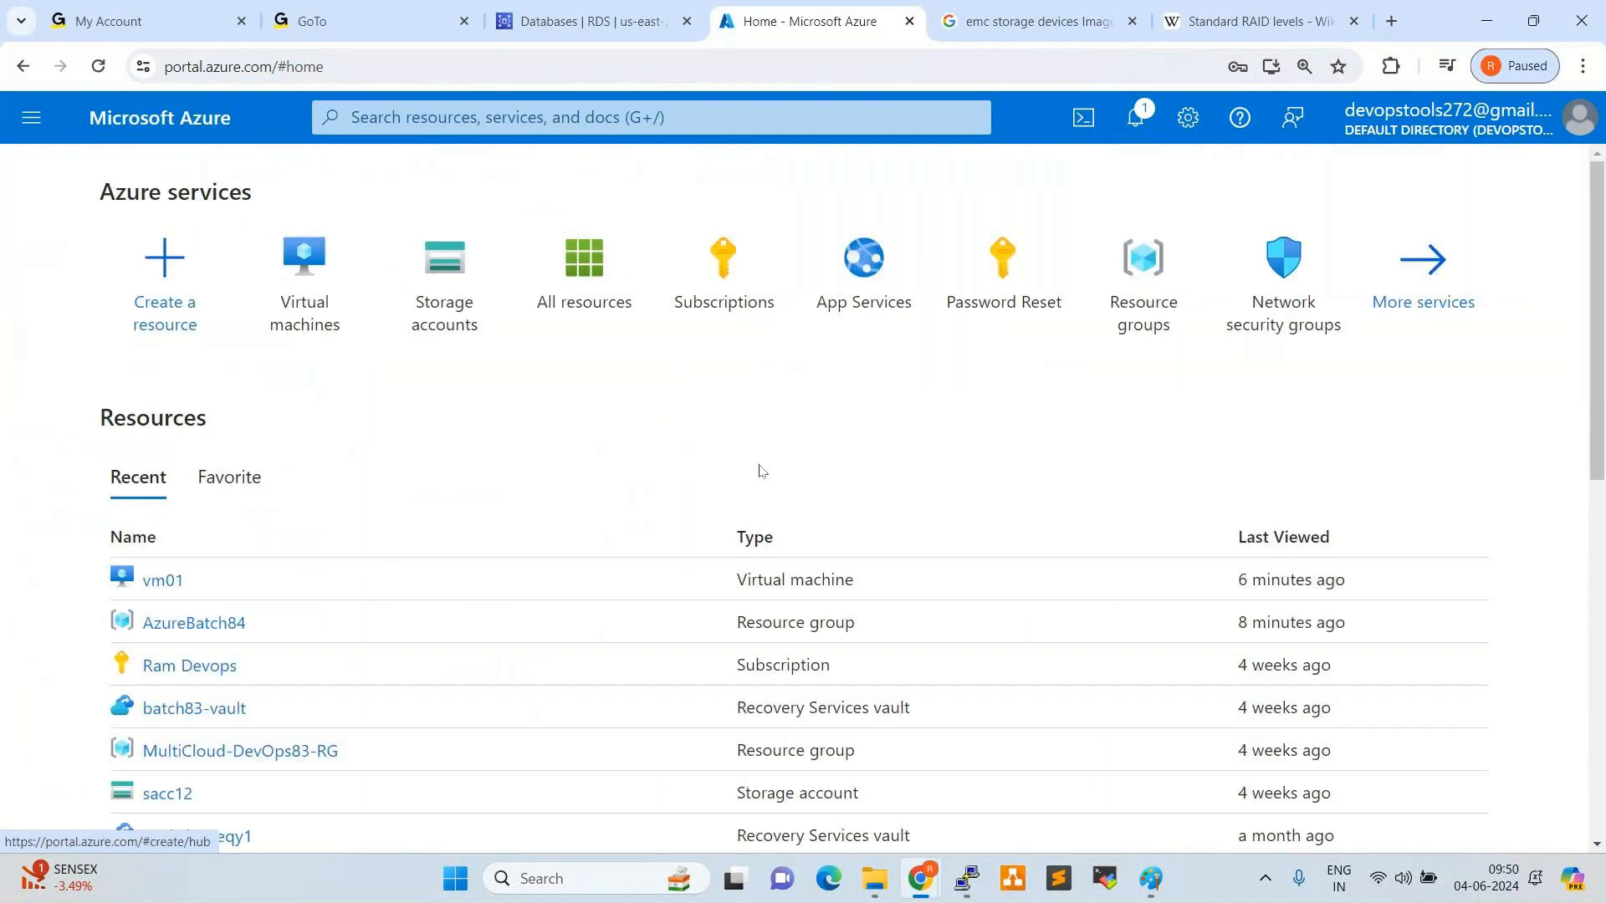
pyautogui.click(350, 353)
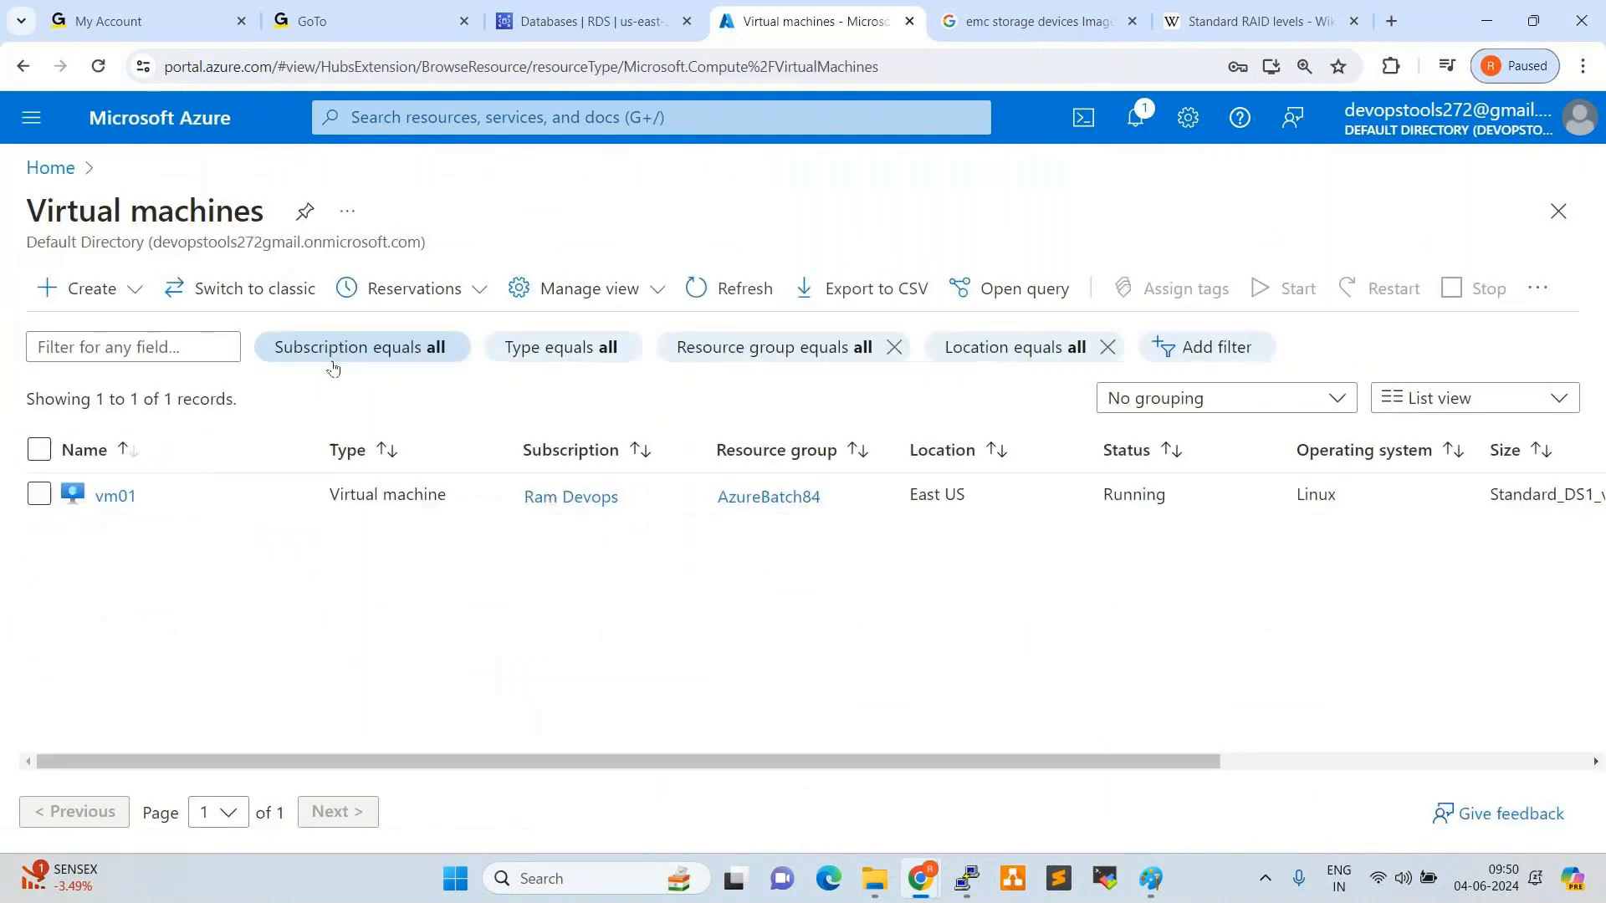
# Delete the virtual machine vm01, entering "delete" as the confirmation text
pyautogui.click(38, 494)
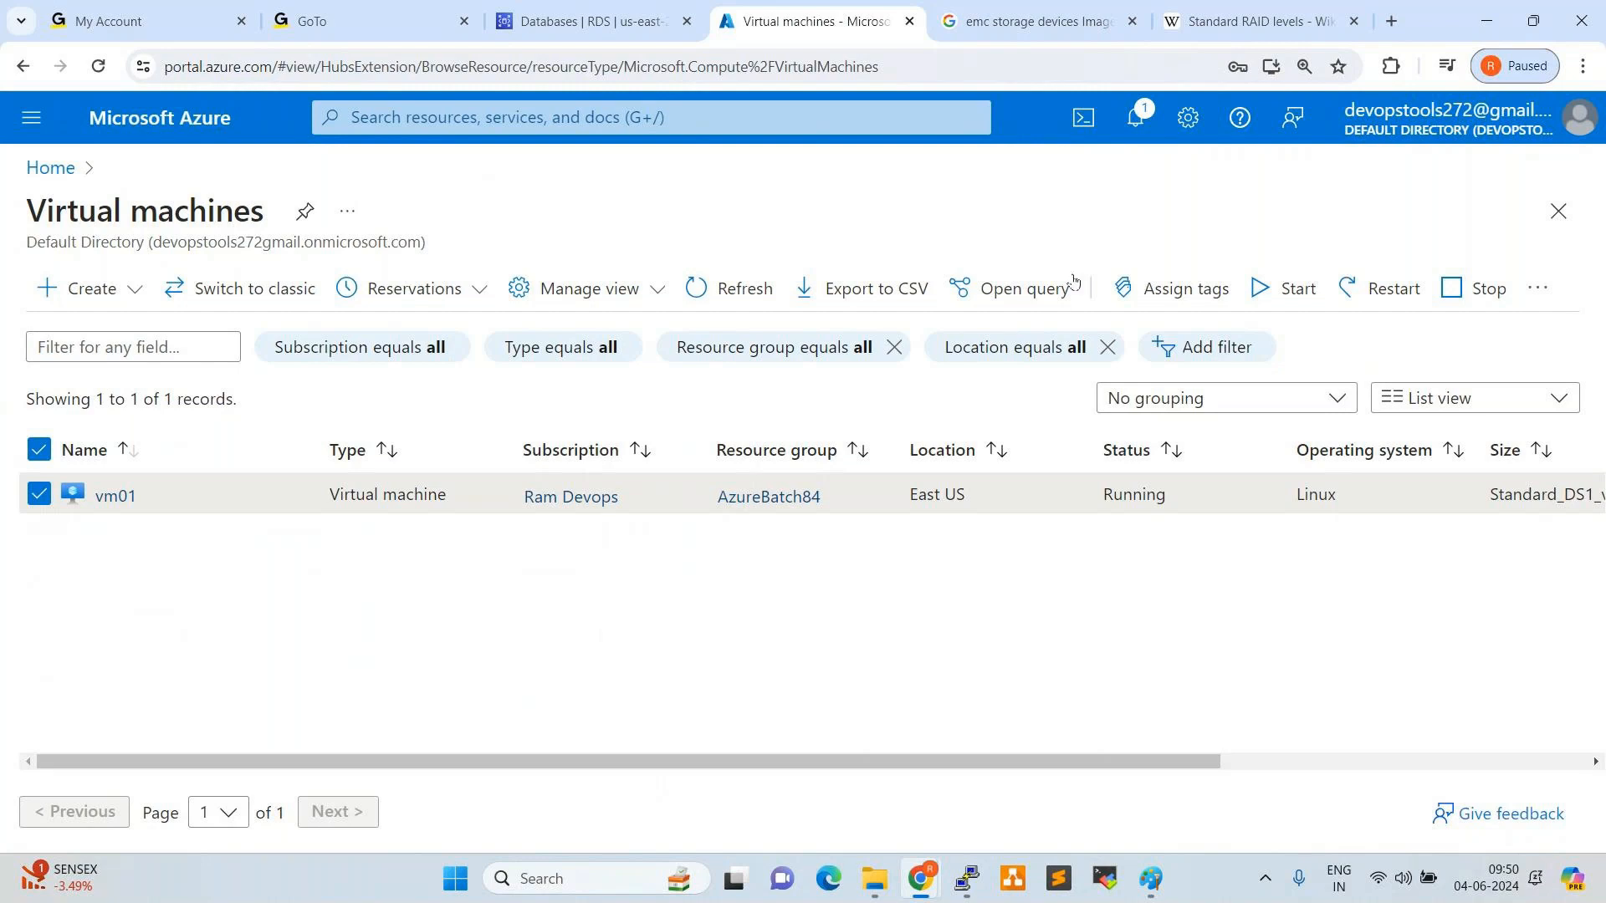
pyautogui.click(1530, 293)
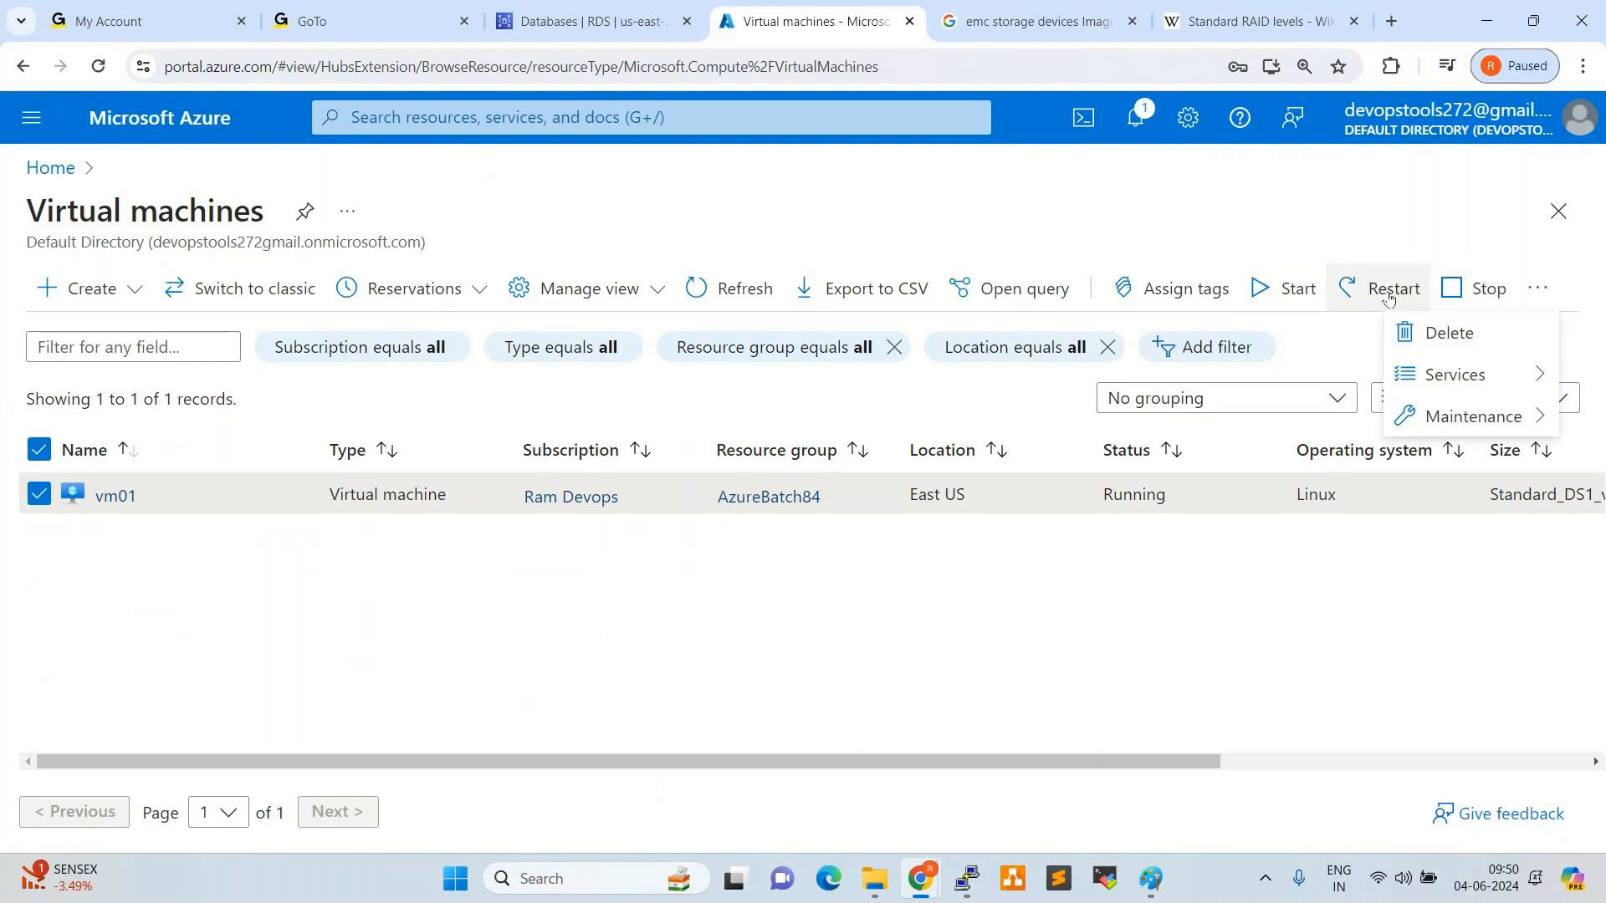
pyautogui.click(1435, 339)
pyautogui.click(1017, 759)
pyautogui.write('delete')
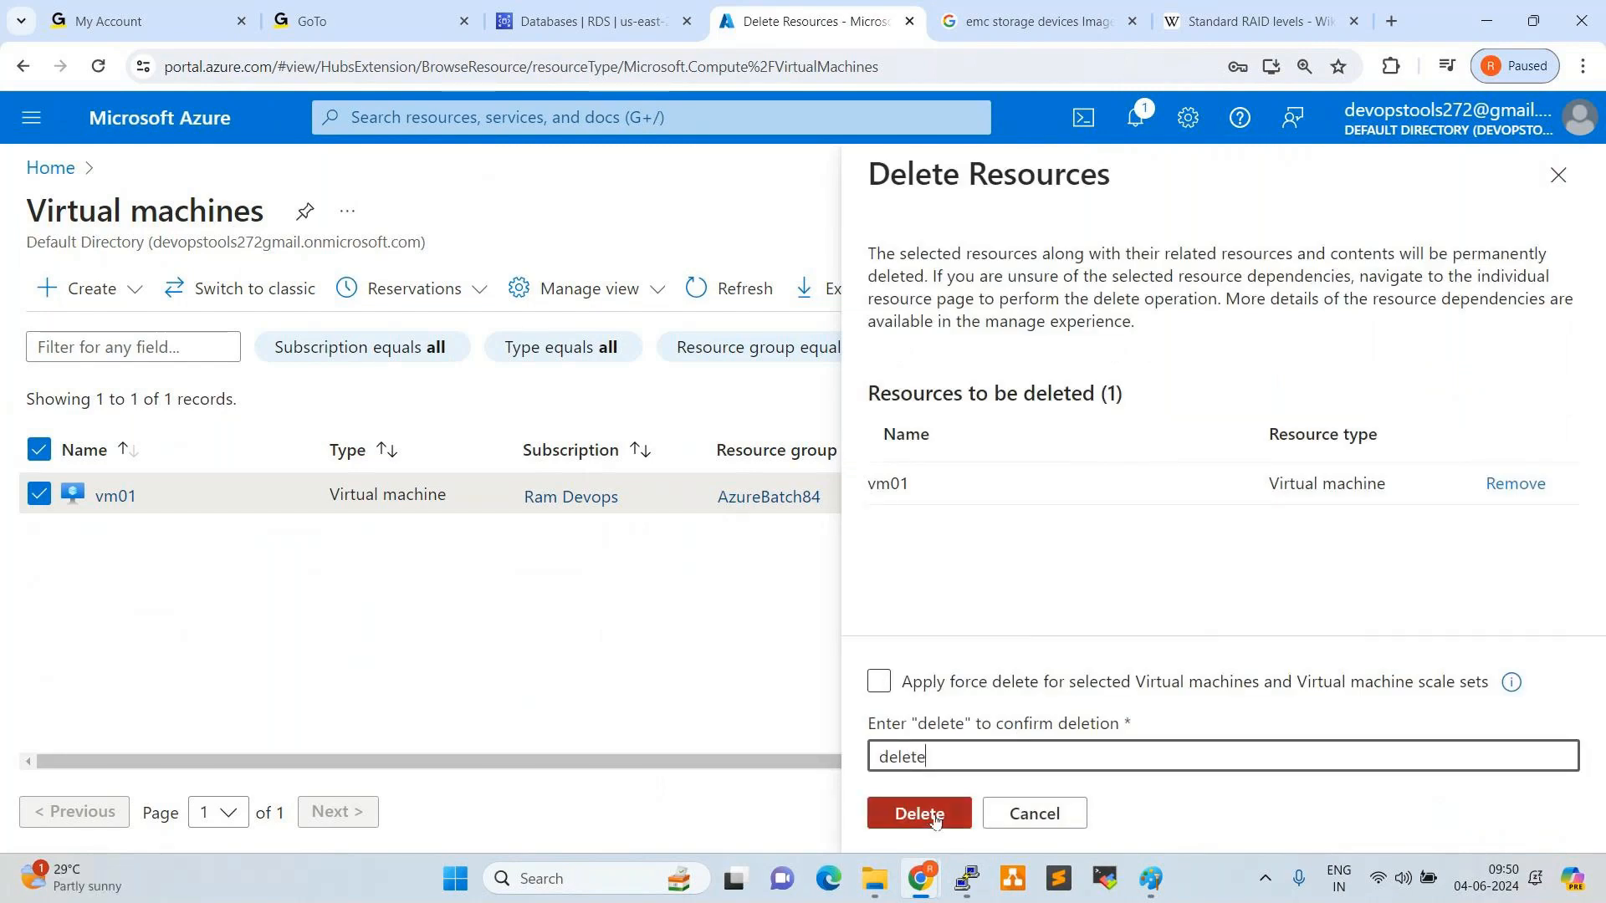
pyautogui.click(934, 818)
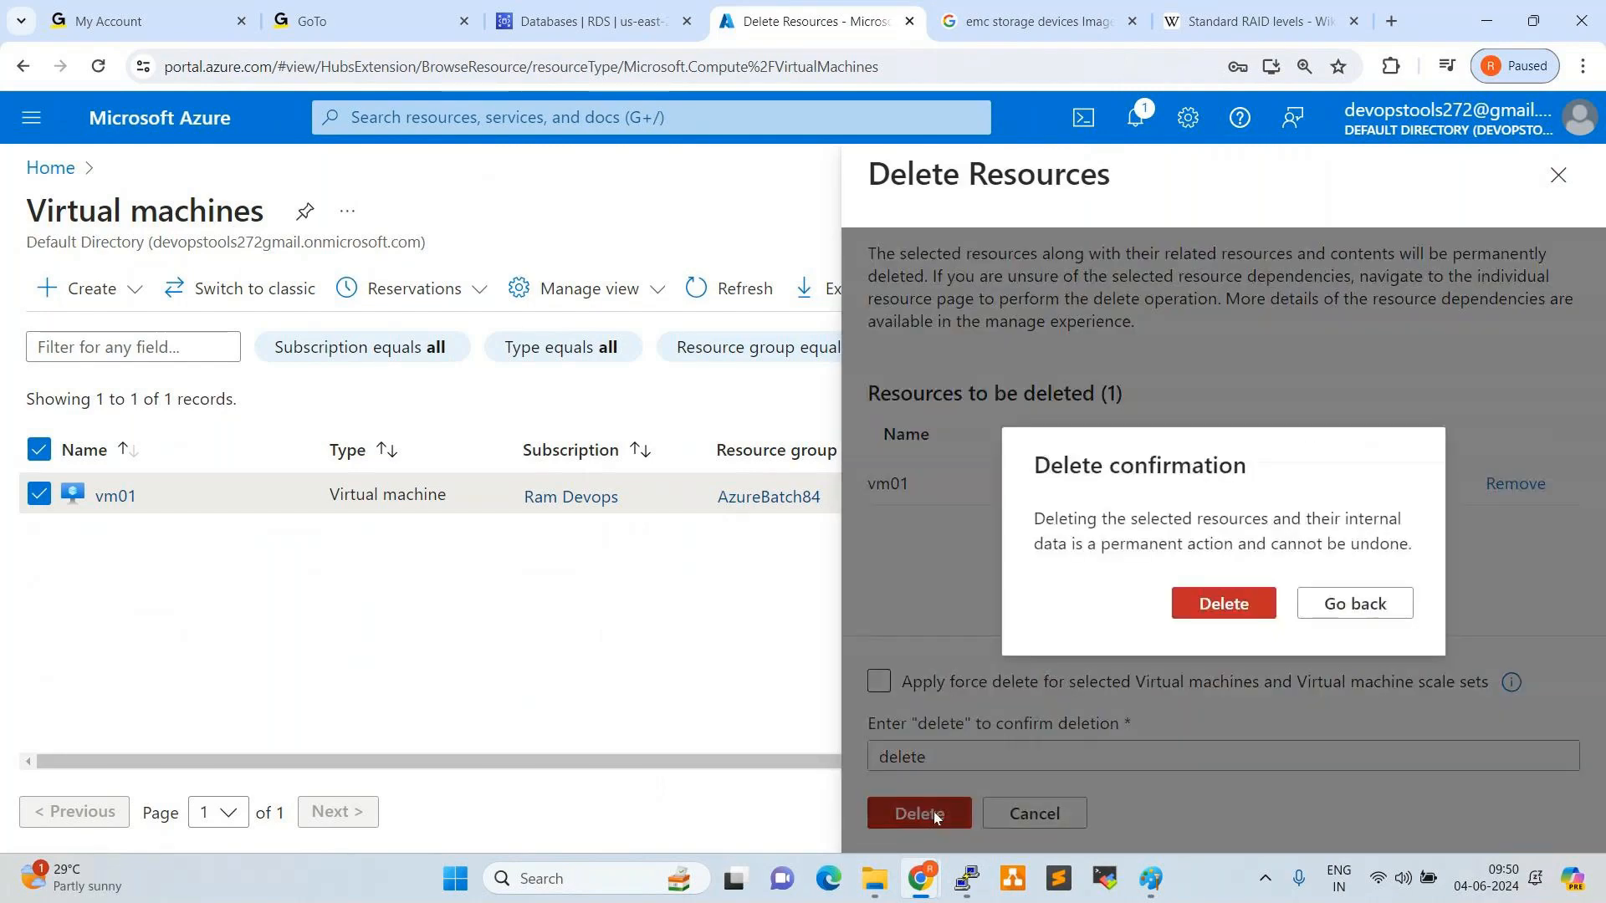
pyautogui.click(1217, 599)
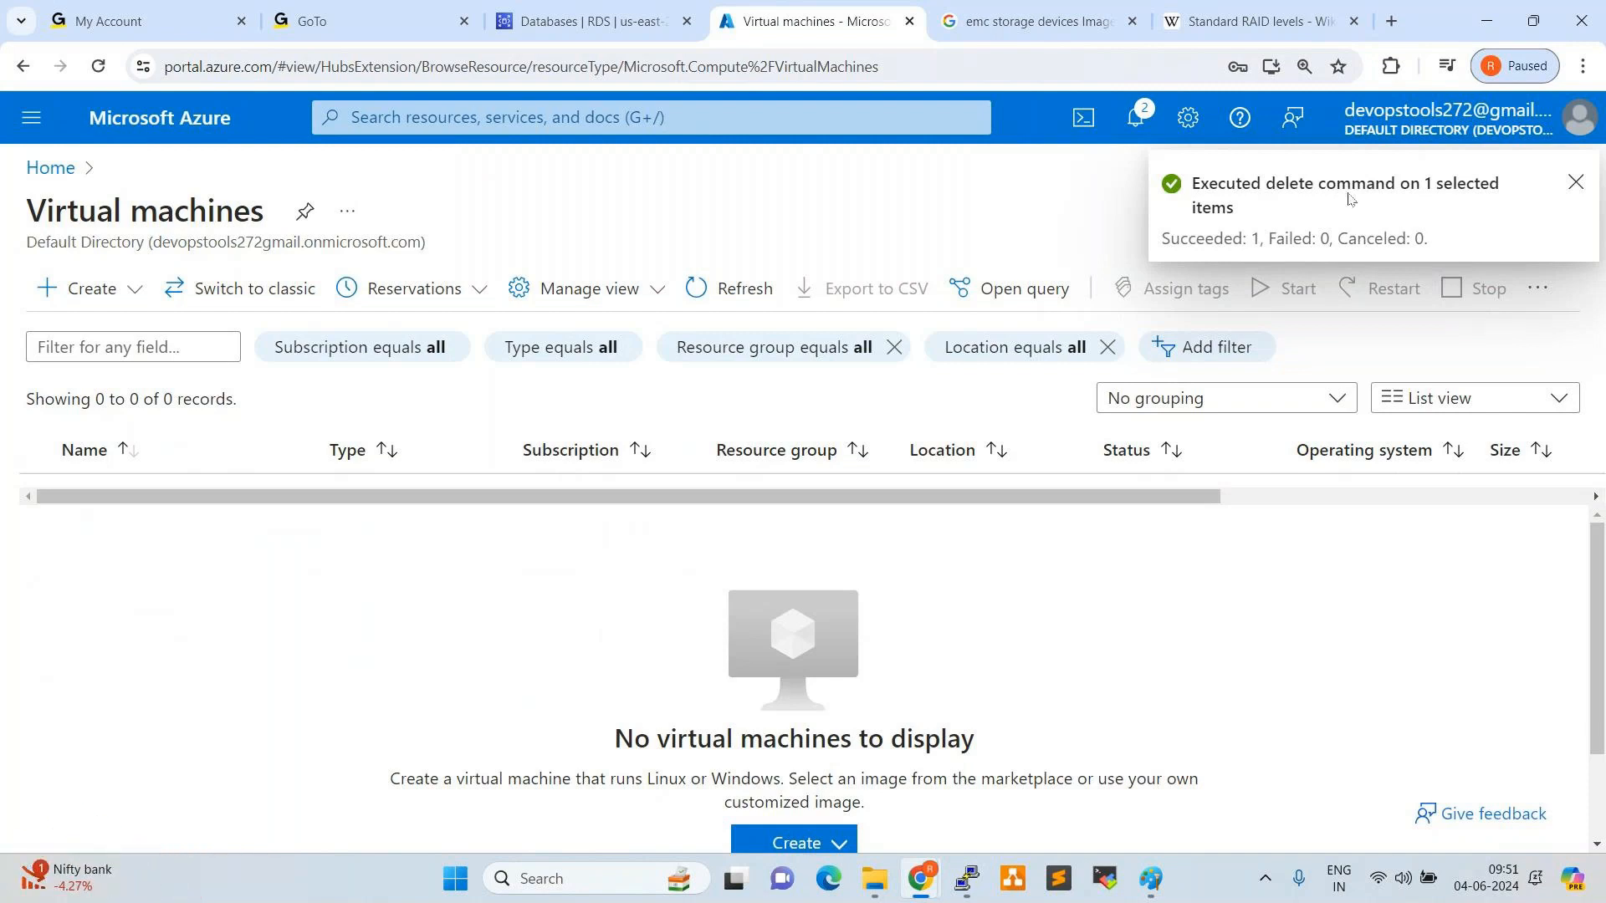
# Dismiss the deletion notification and reload the virtual machines list, closing the email address confirmation without updating it
pyautogui.click(1575, 182)
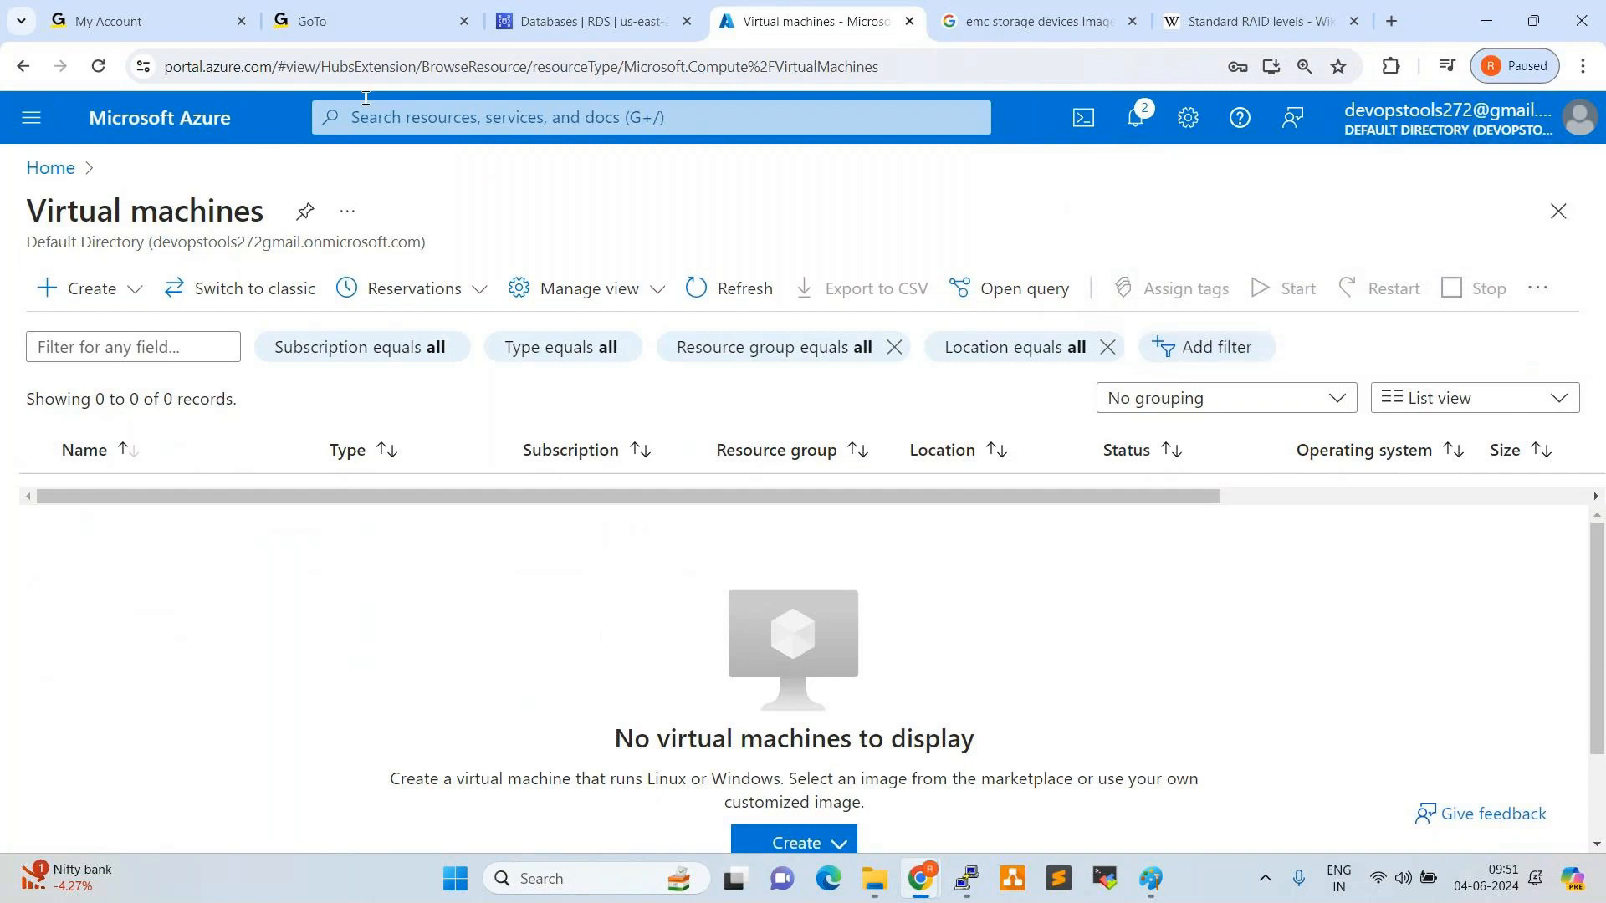
pyautogui.click(98, 66)
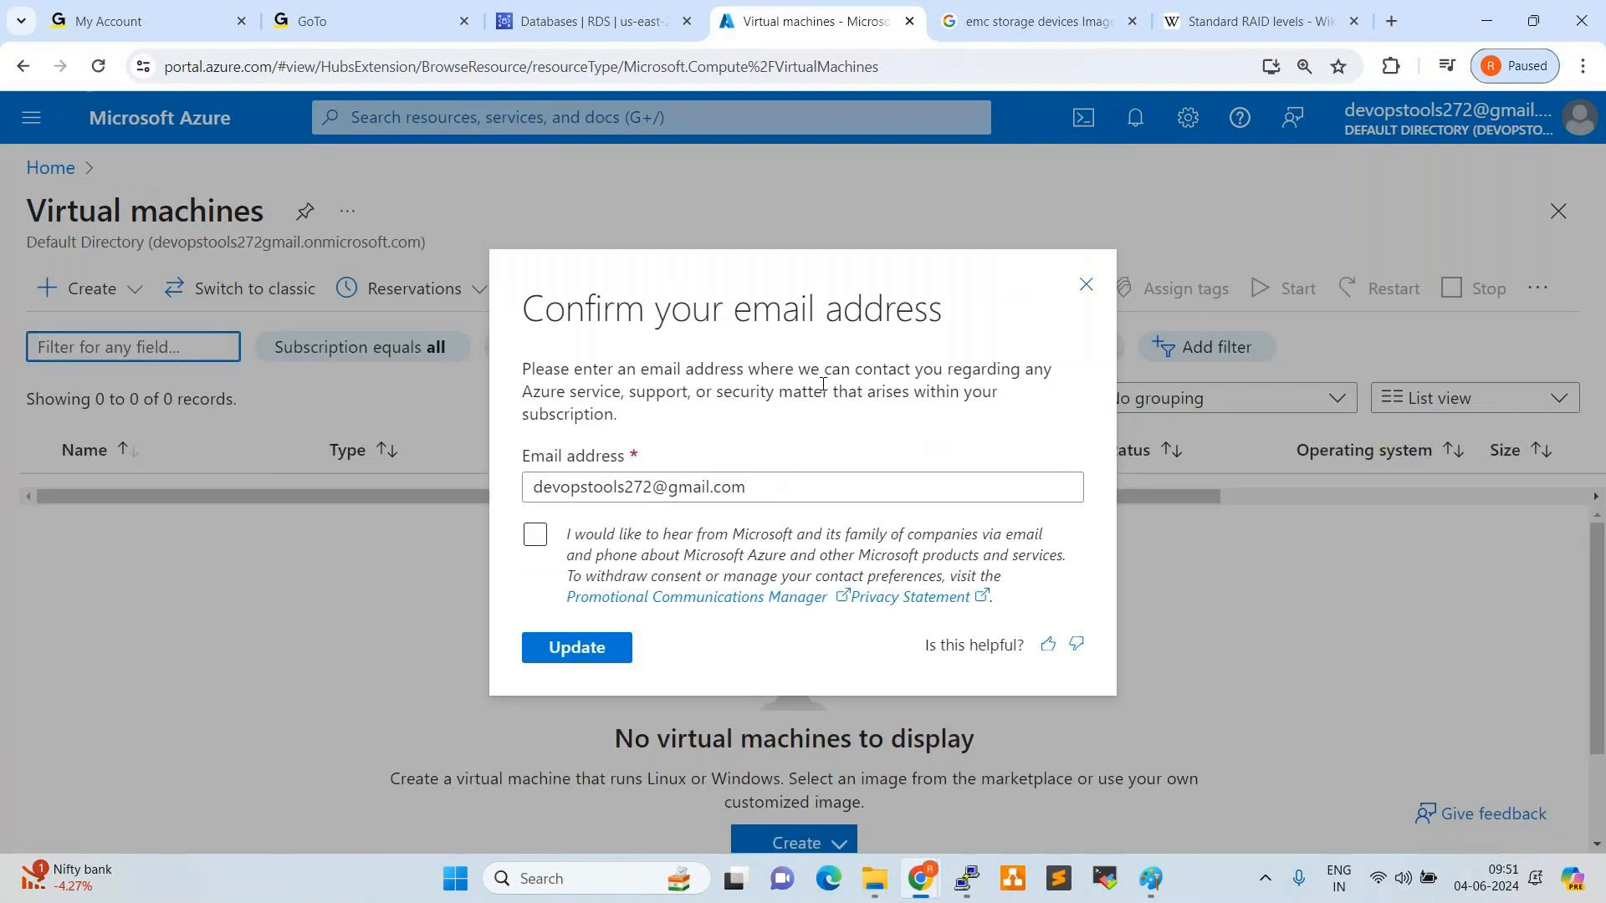
pyautogui.click(1086, 284)
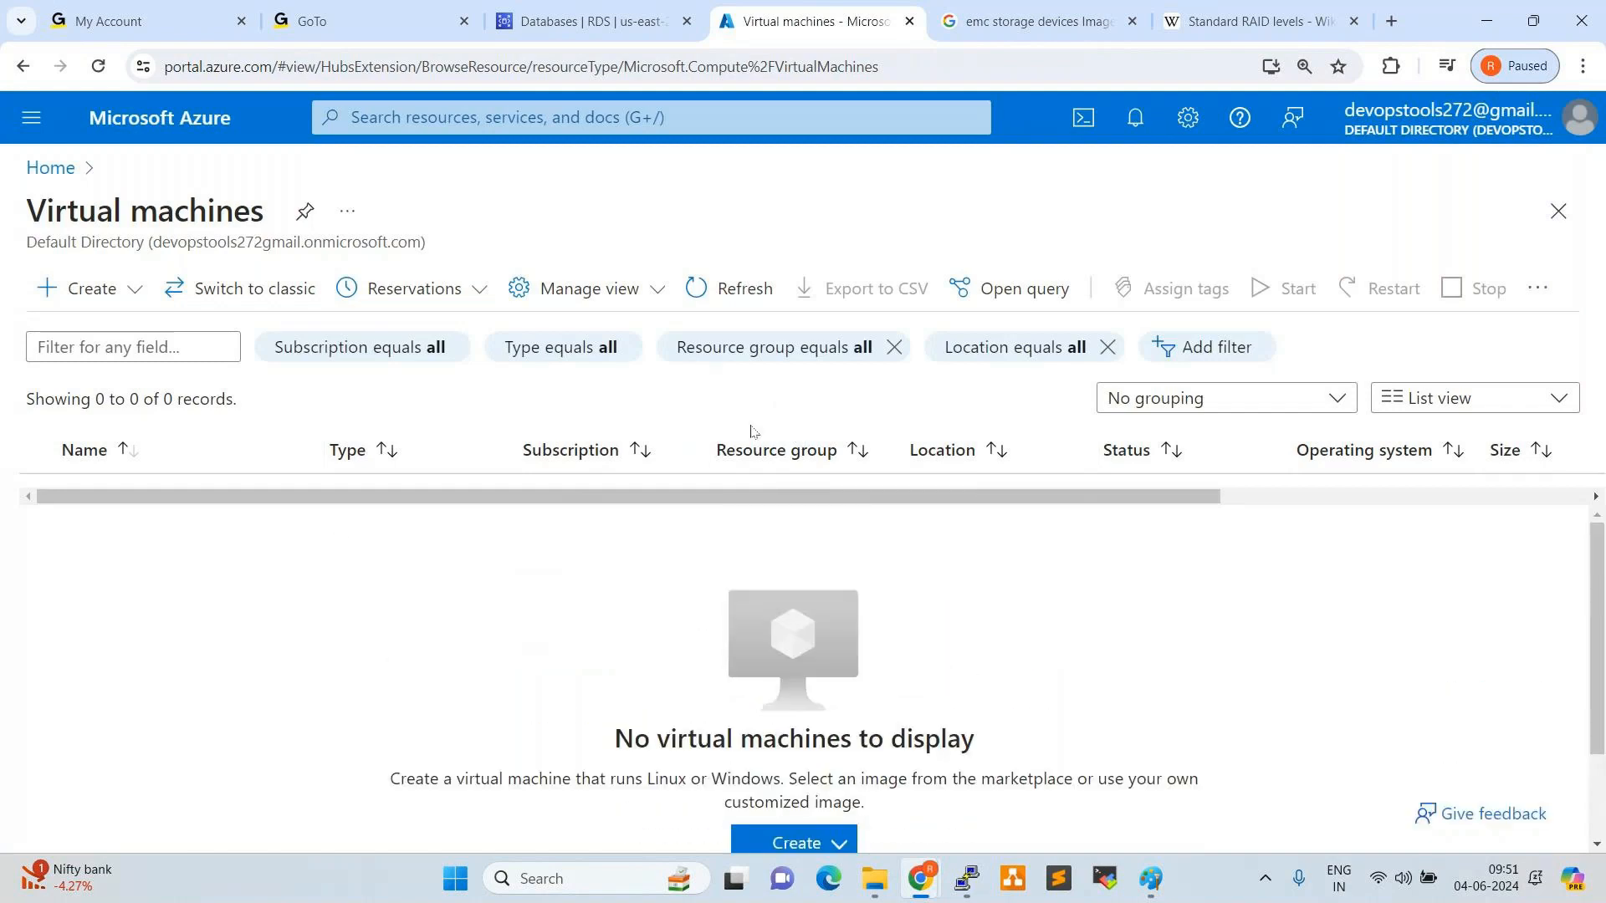
# Open the AzureBatch84 resource group and delete all its remaining vm01 IP, security group, virtual network and network interface resources, entering "delete" as the confirmation text
pyautogui.click(50, 168)
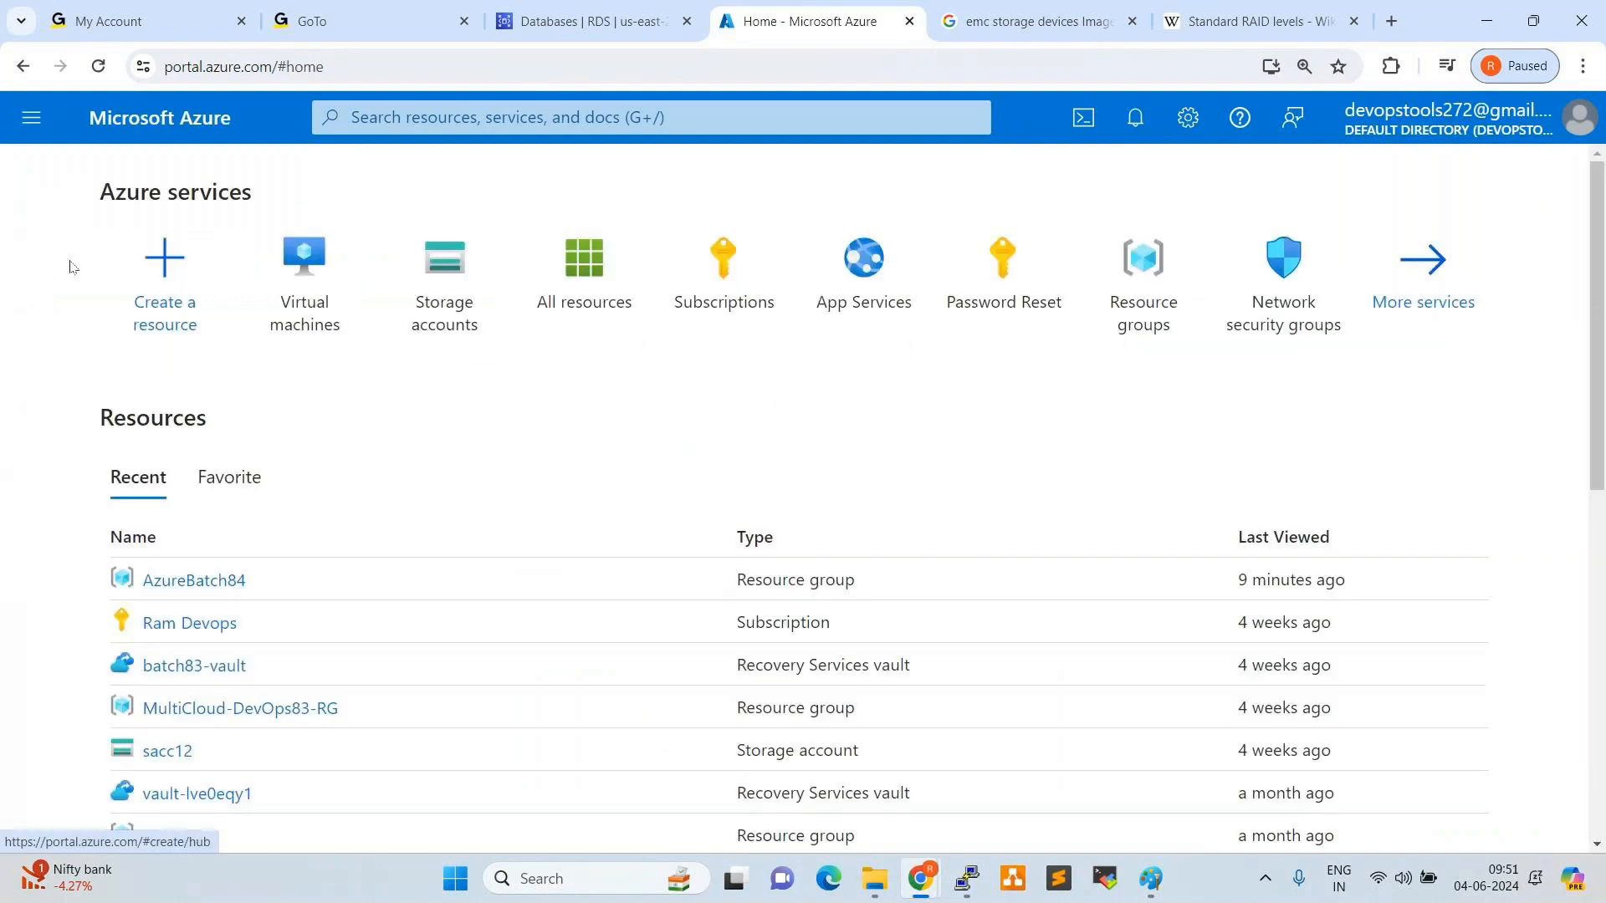
pyautogui.click(180, 583)
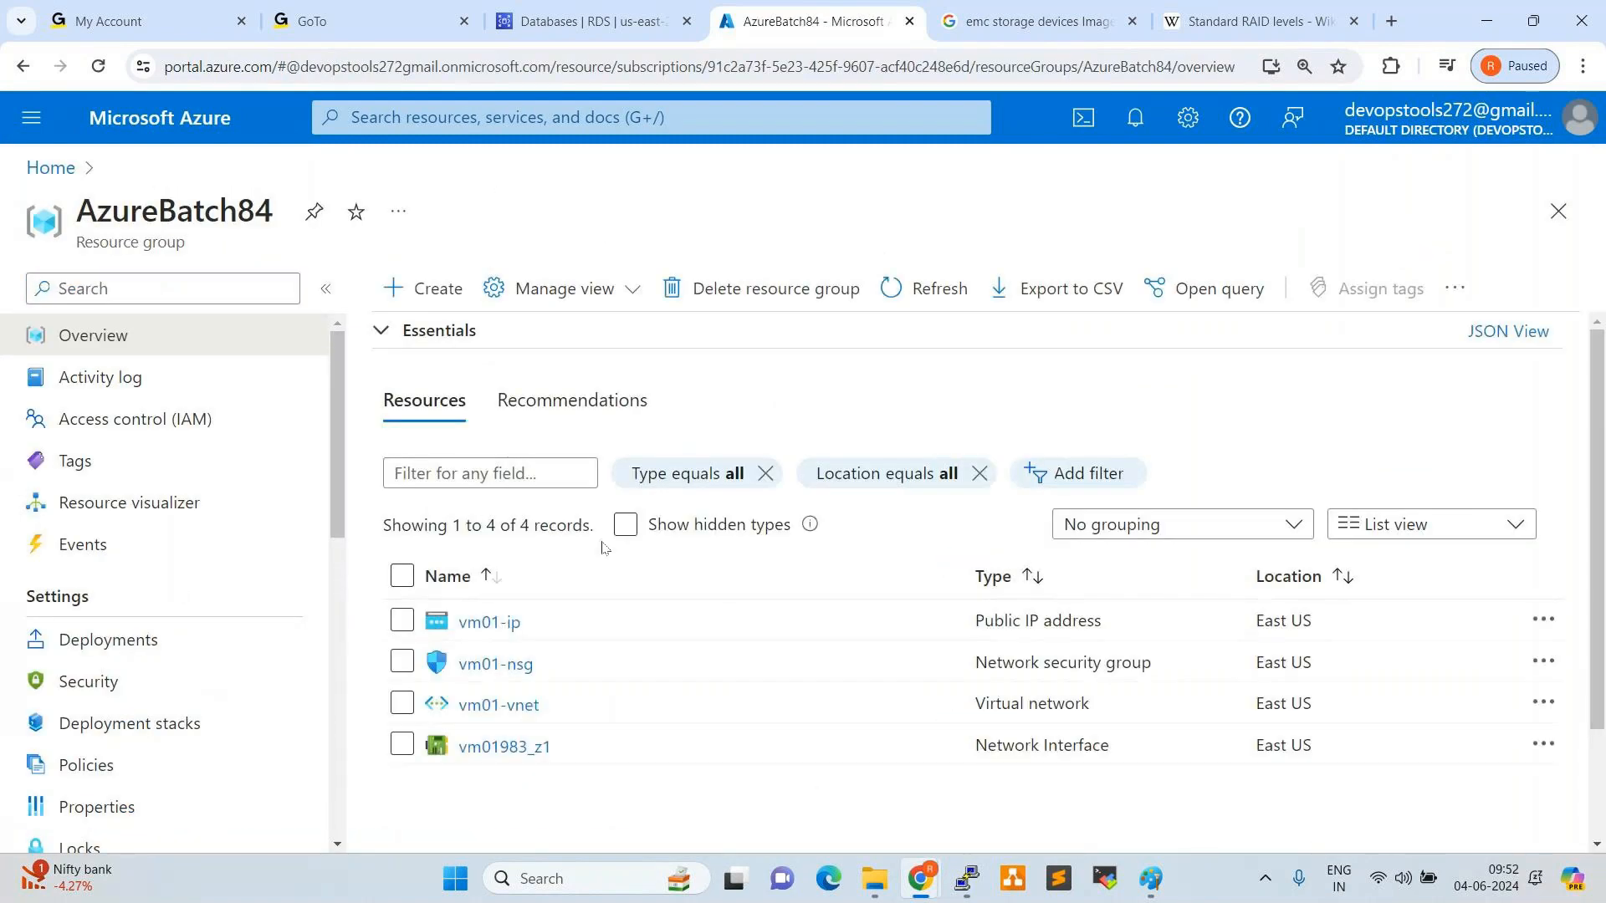
pyautogui.click(402, 576)
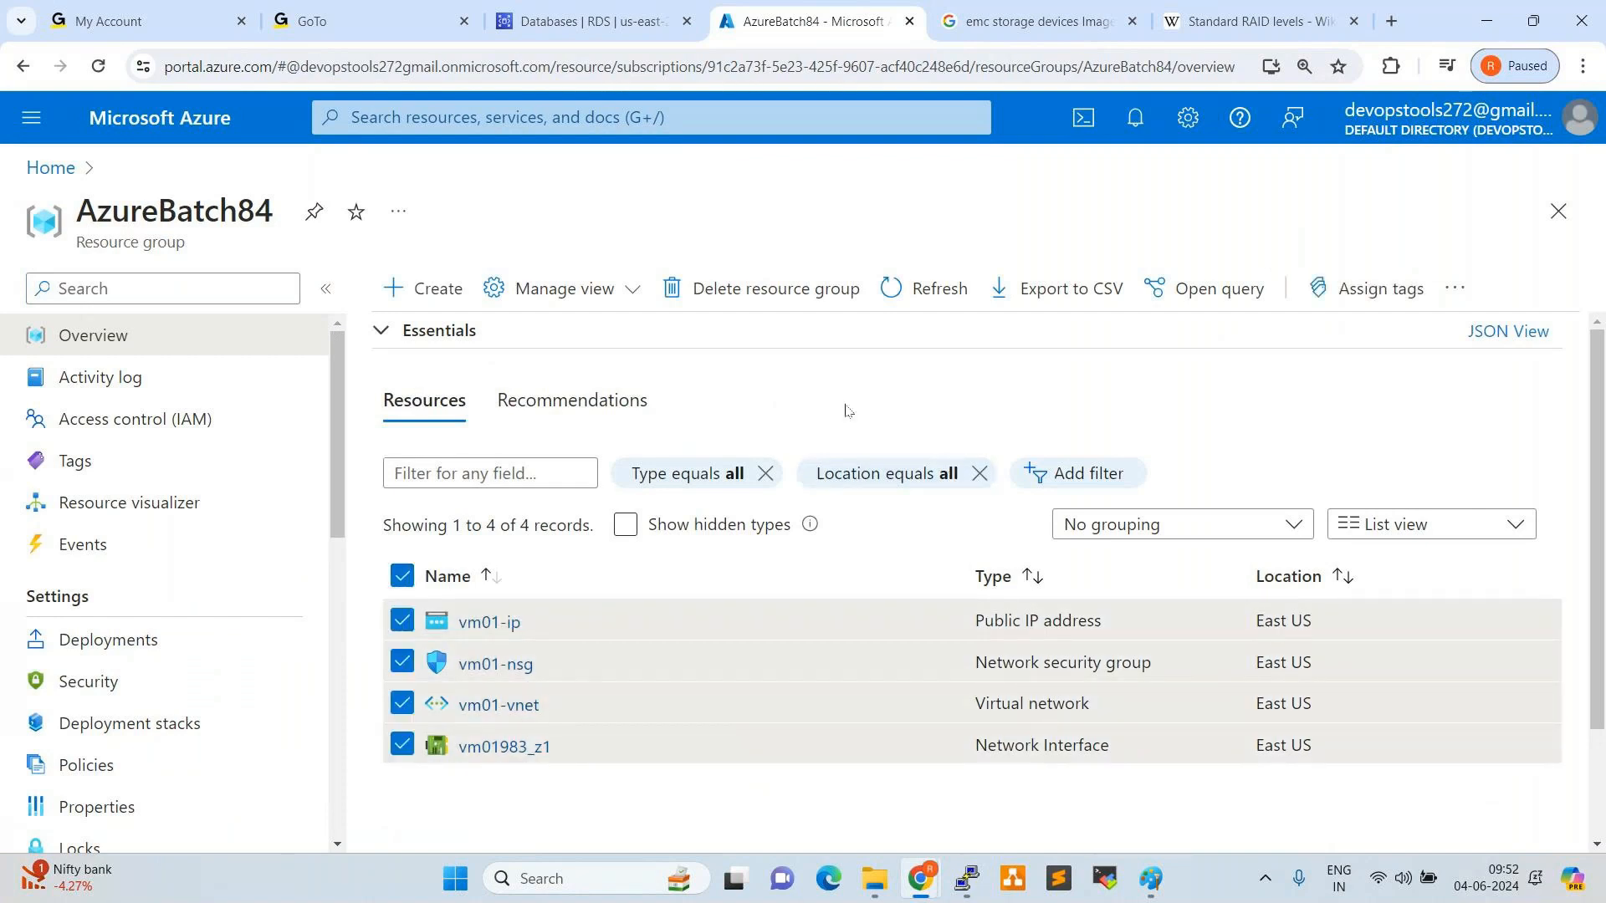
pyautogui.click(1455, 289)
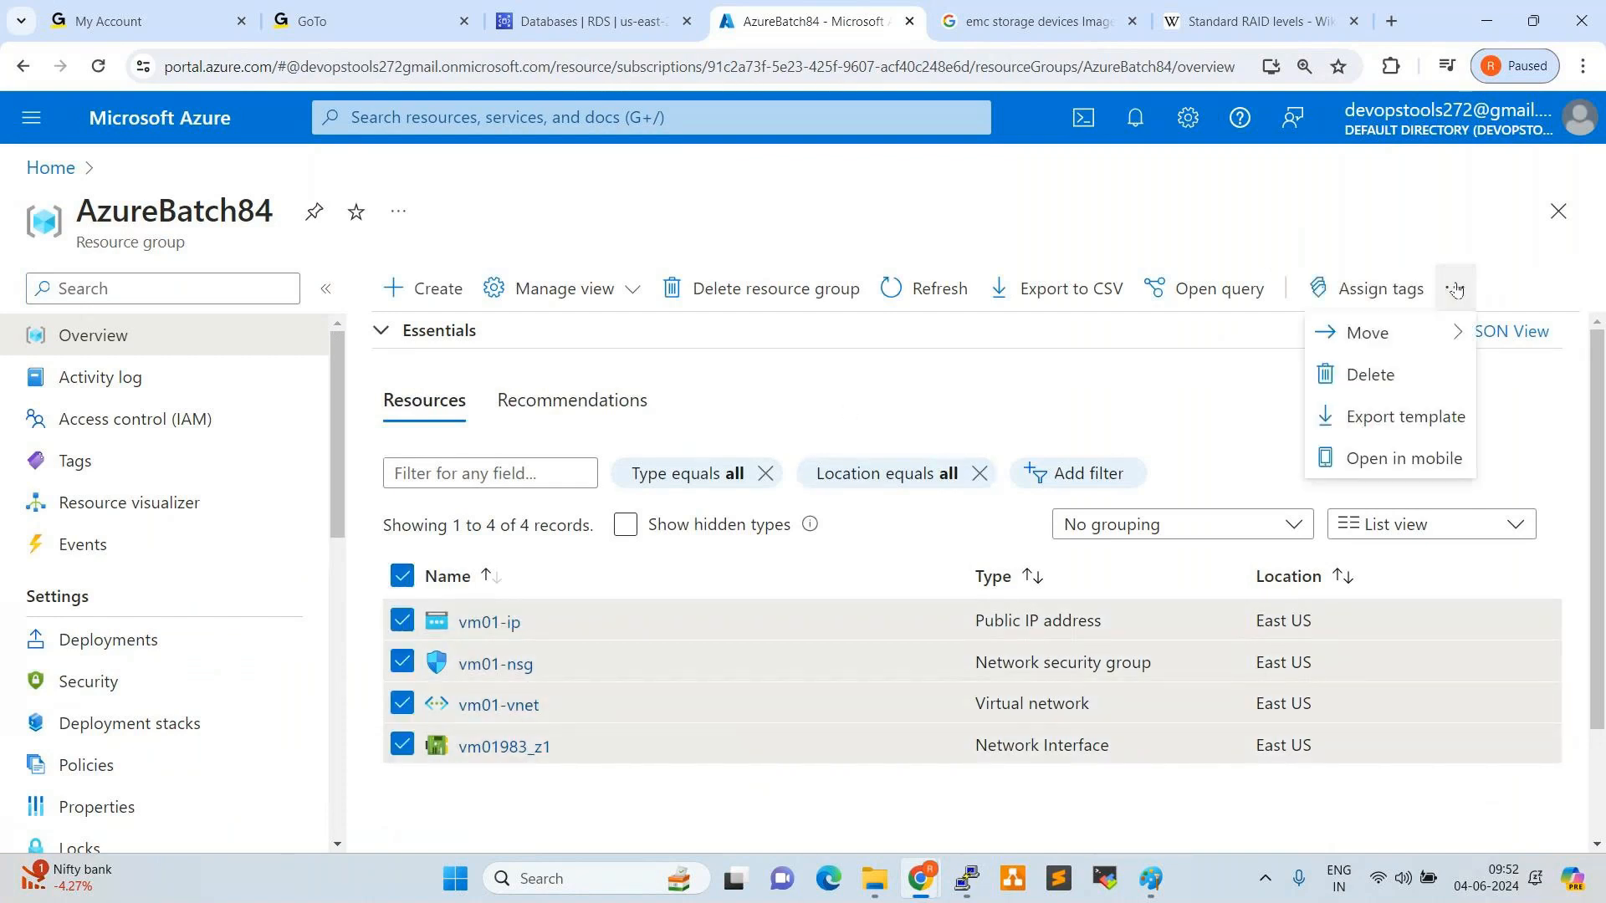
pyautogui.click(1379, 378)
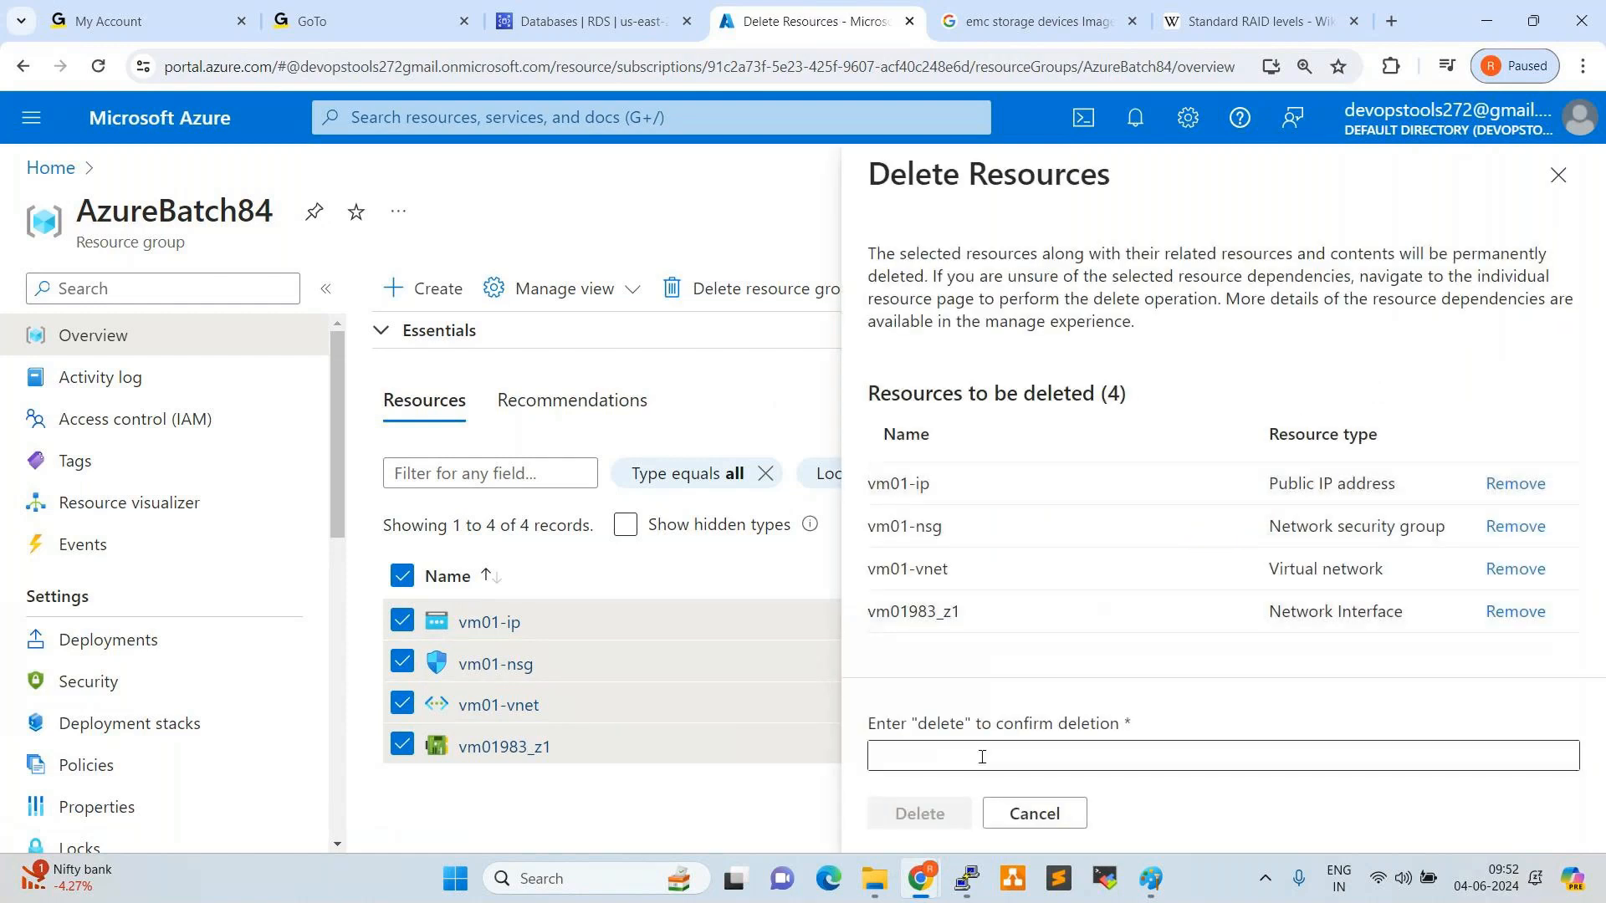
pyautogui.click(981, 757)
pyautogui.write('delete')
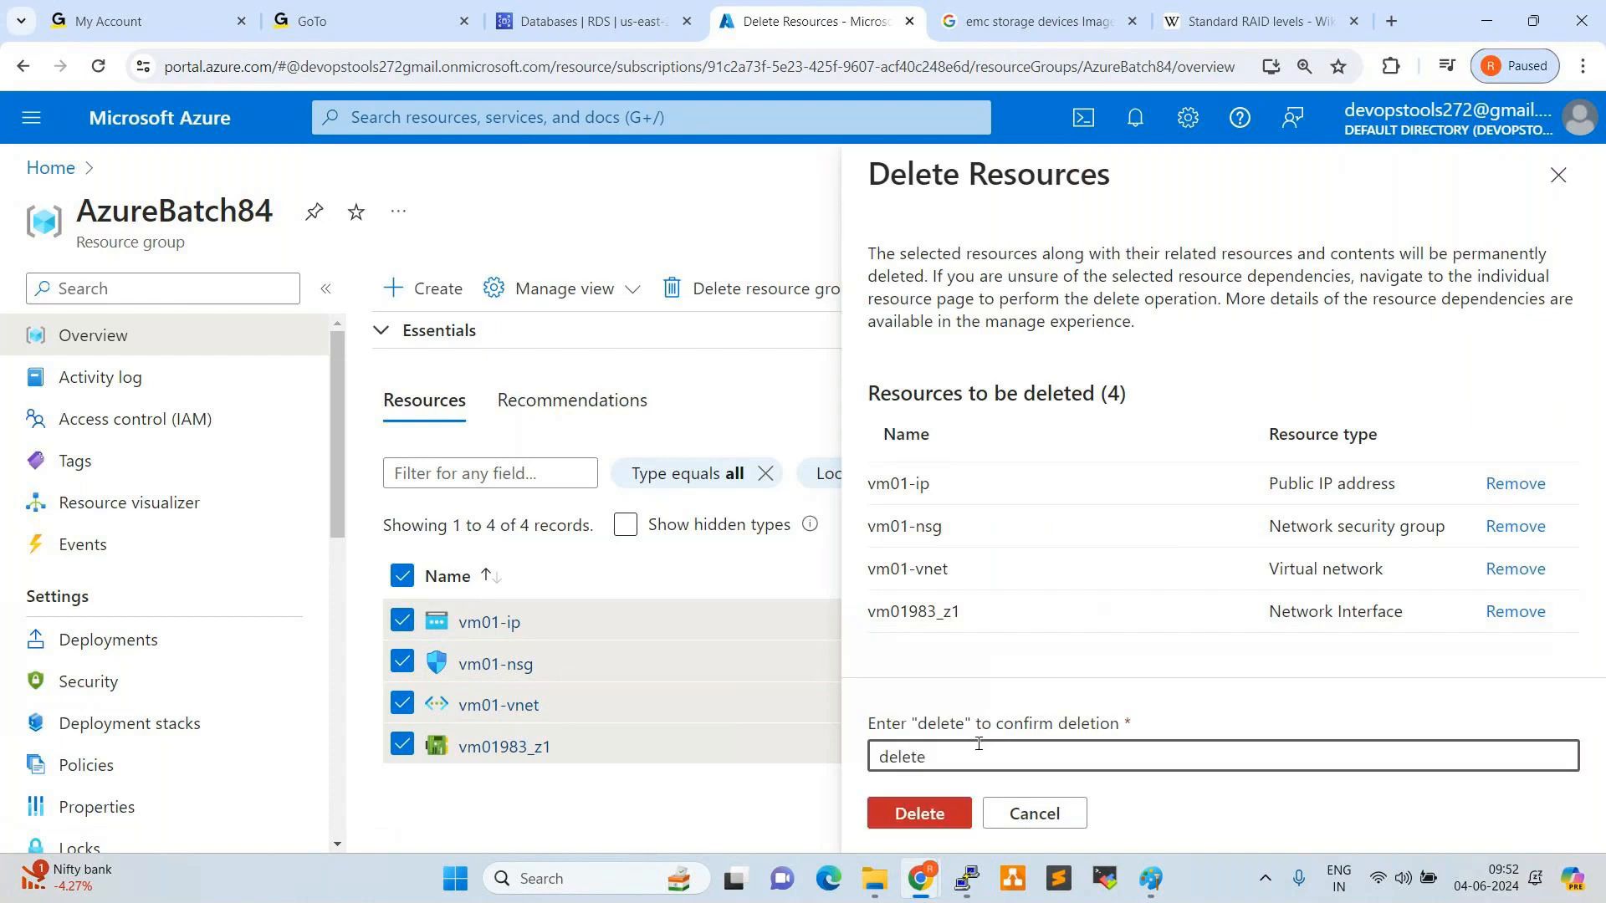
pyautogui.click(920, 813)
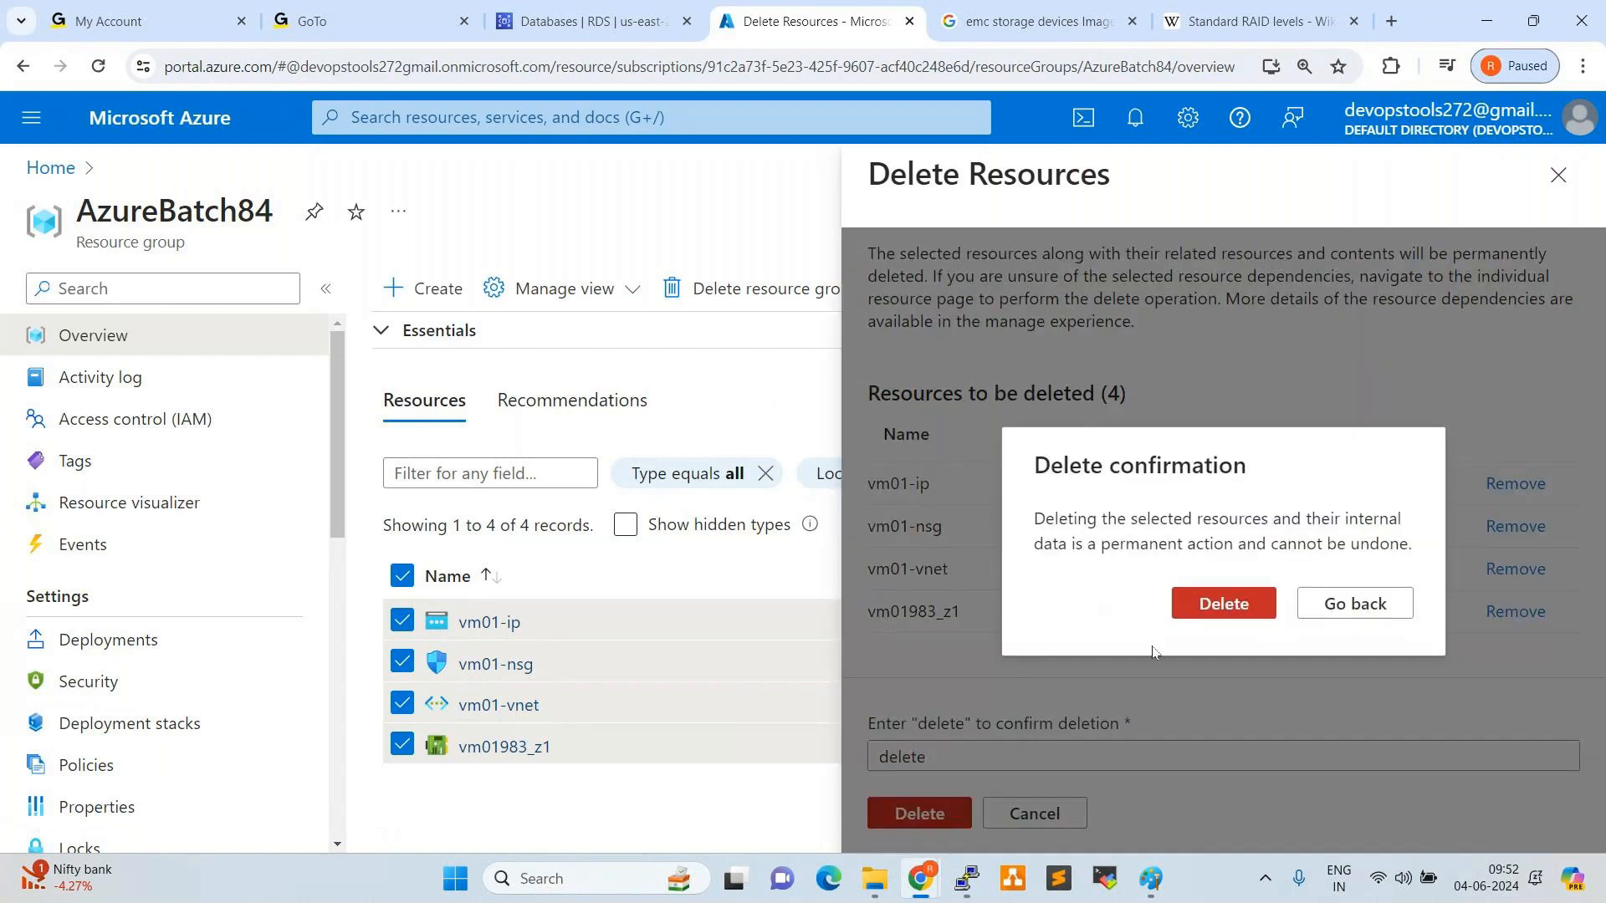
pyautogui.click(1194, 611)
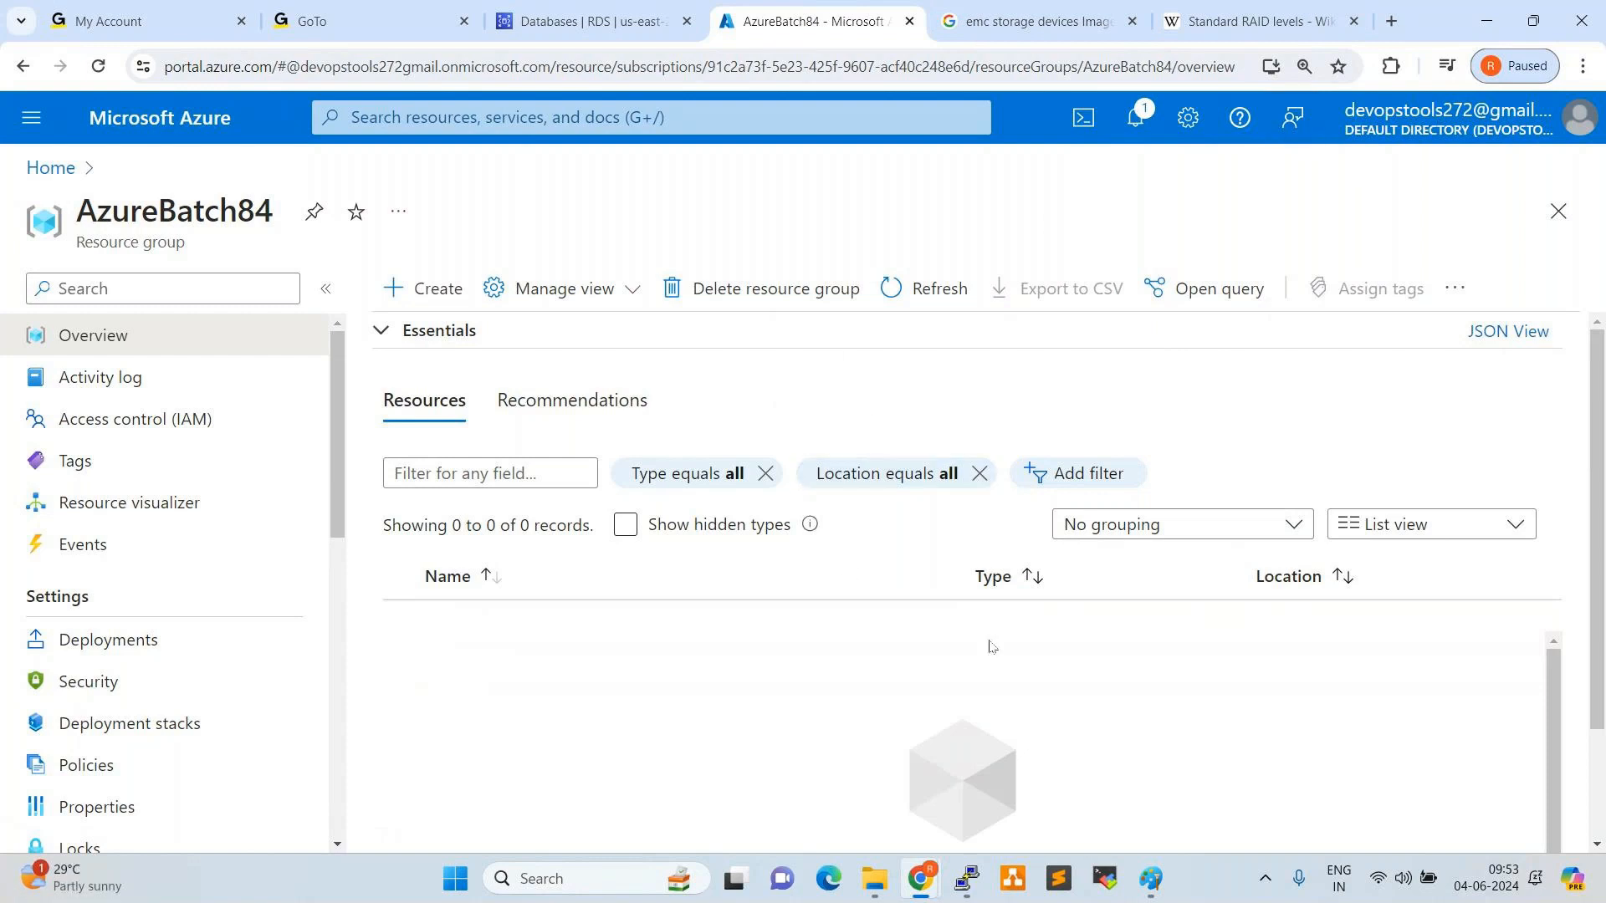
# Switch to the GoTo meeting window and open the chat to read the participants' messages
pyautogui.moveTo(923, 888)
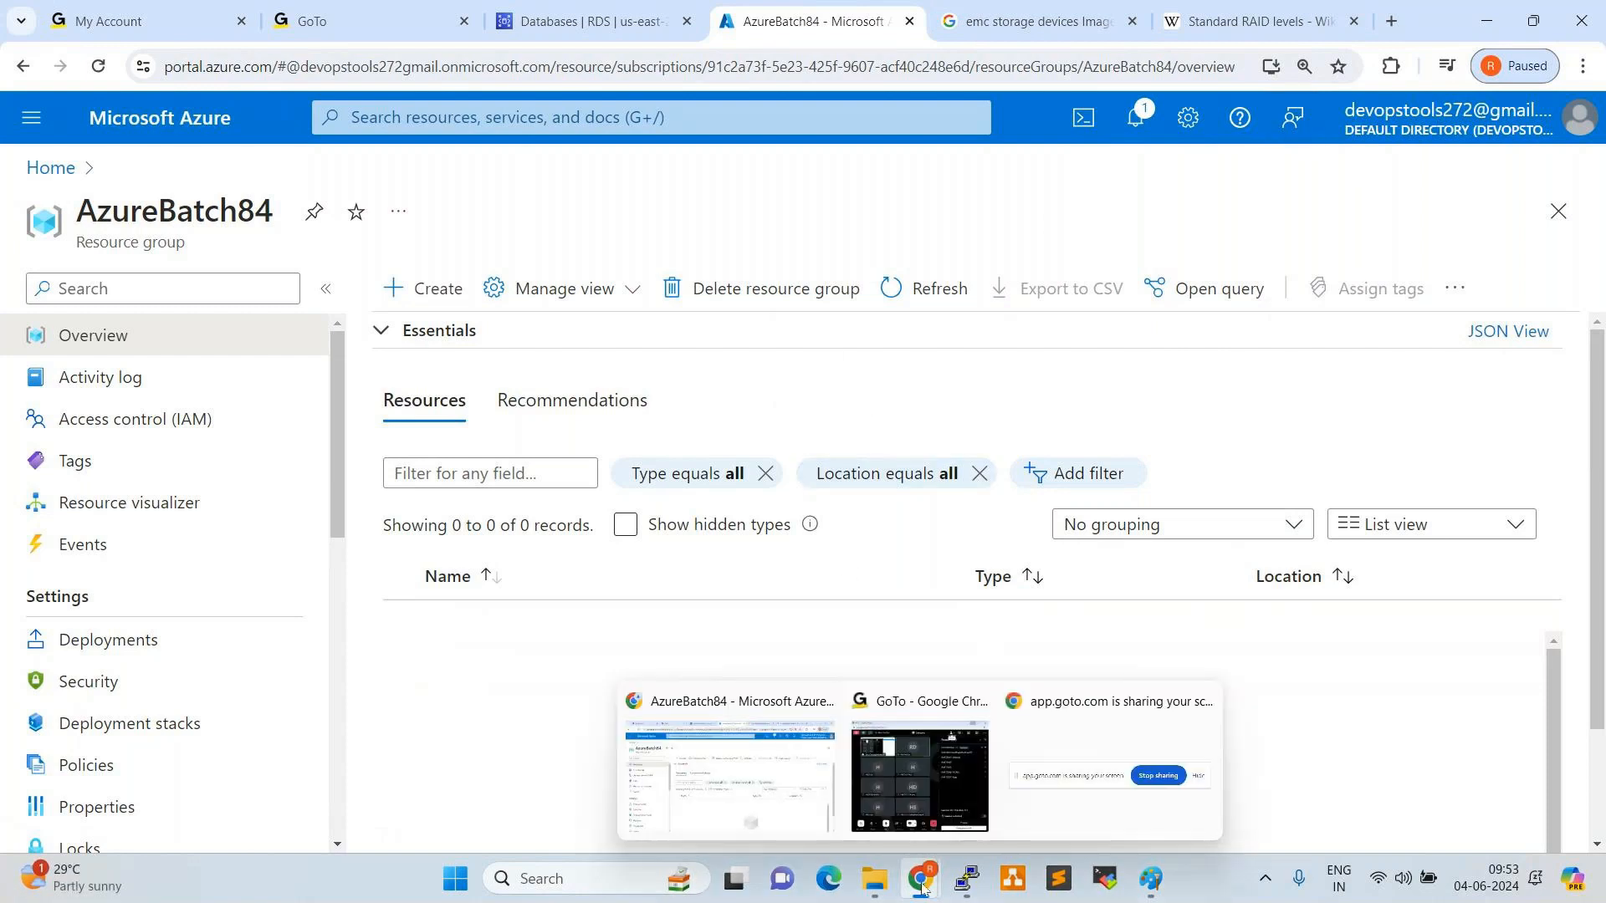
pyautogui.click(919, 828)
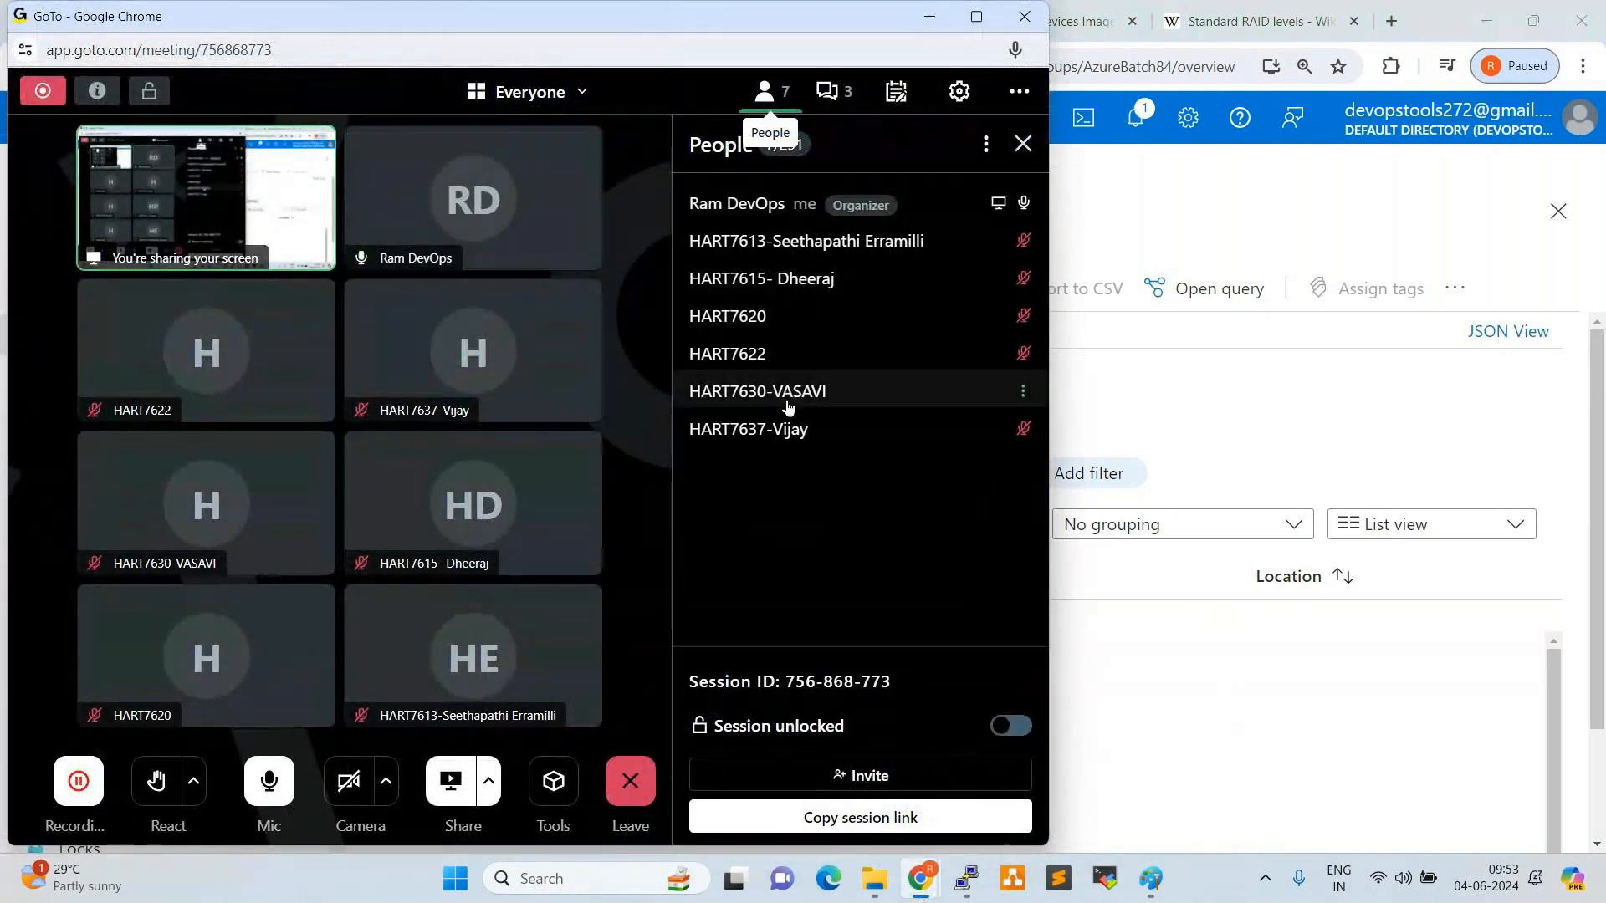
pyautogui.click(834, 90)
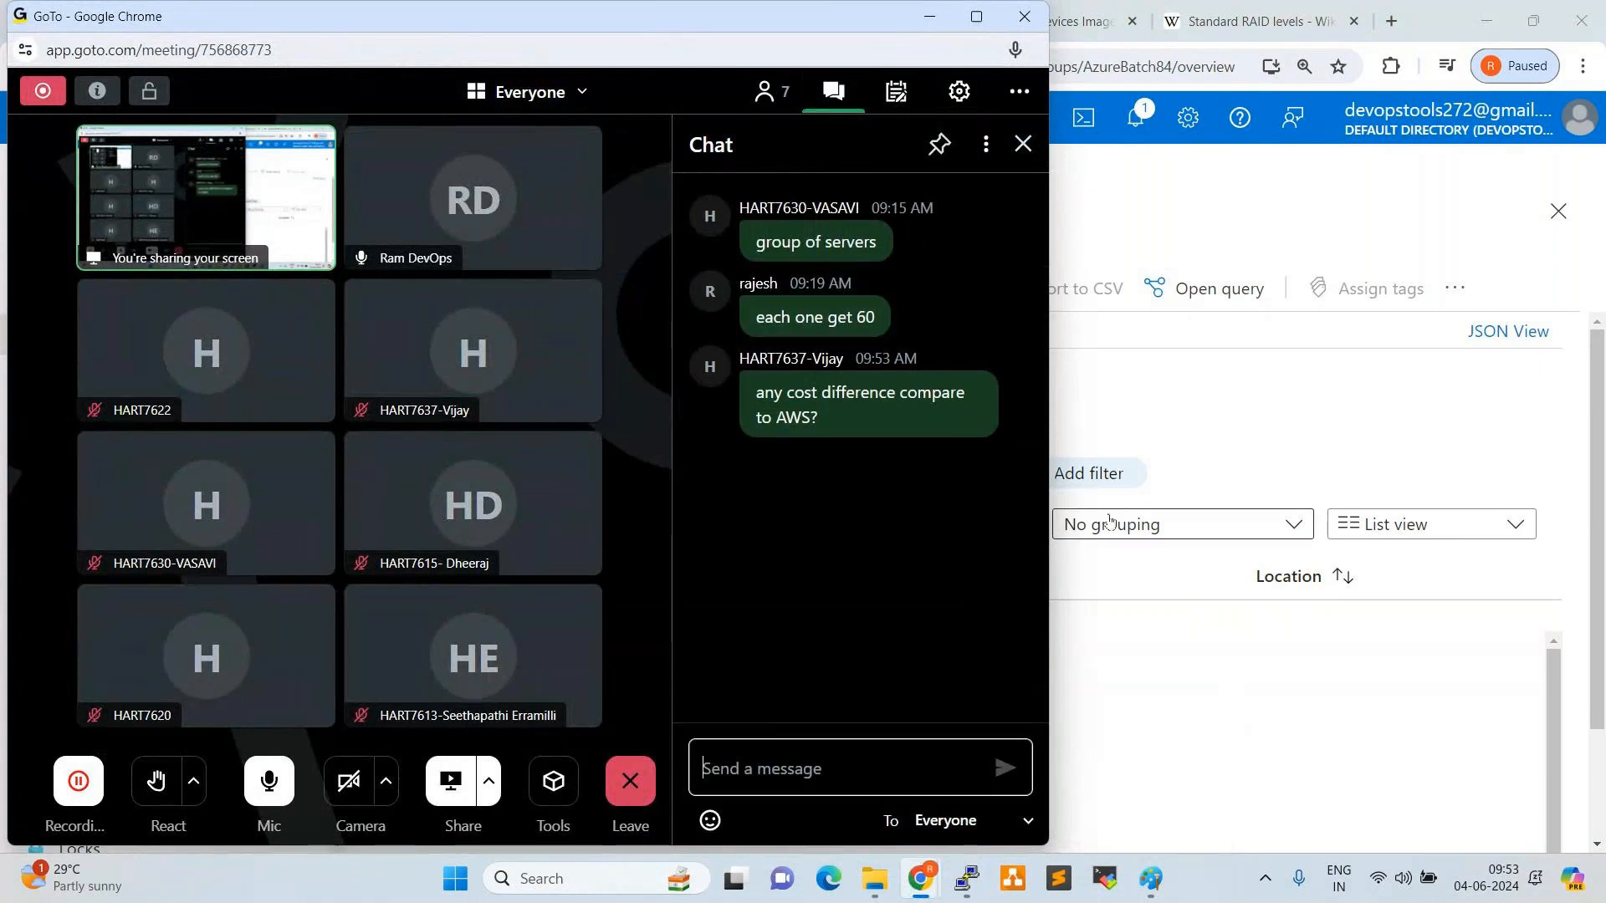